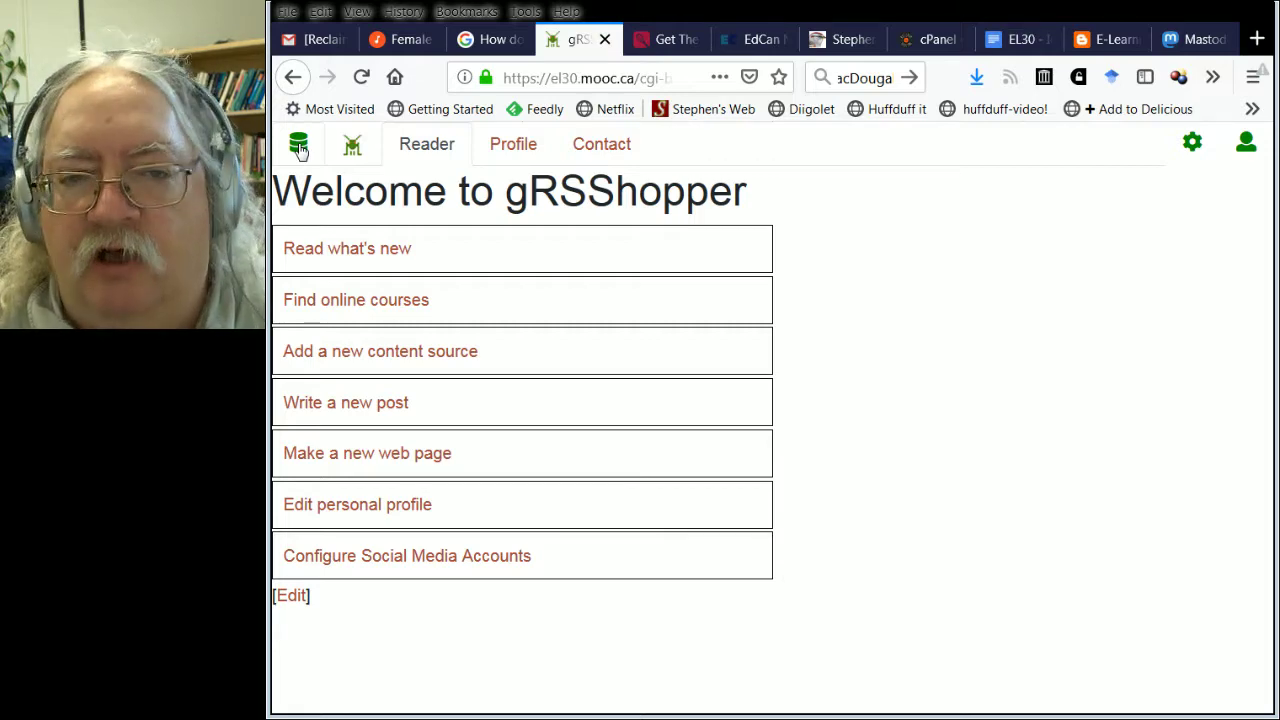
In the database side panel's Make list, browse the existing forms, then return to the content types
click(300, 148)
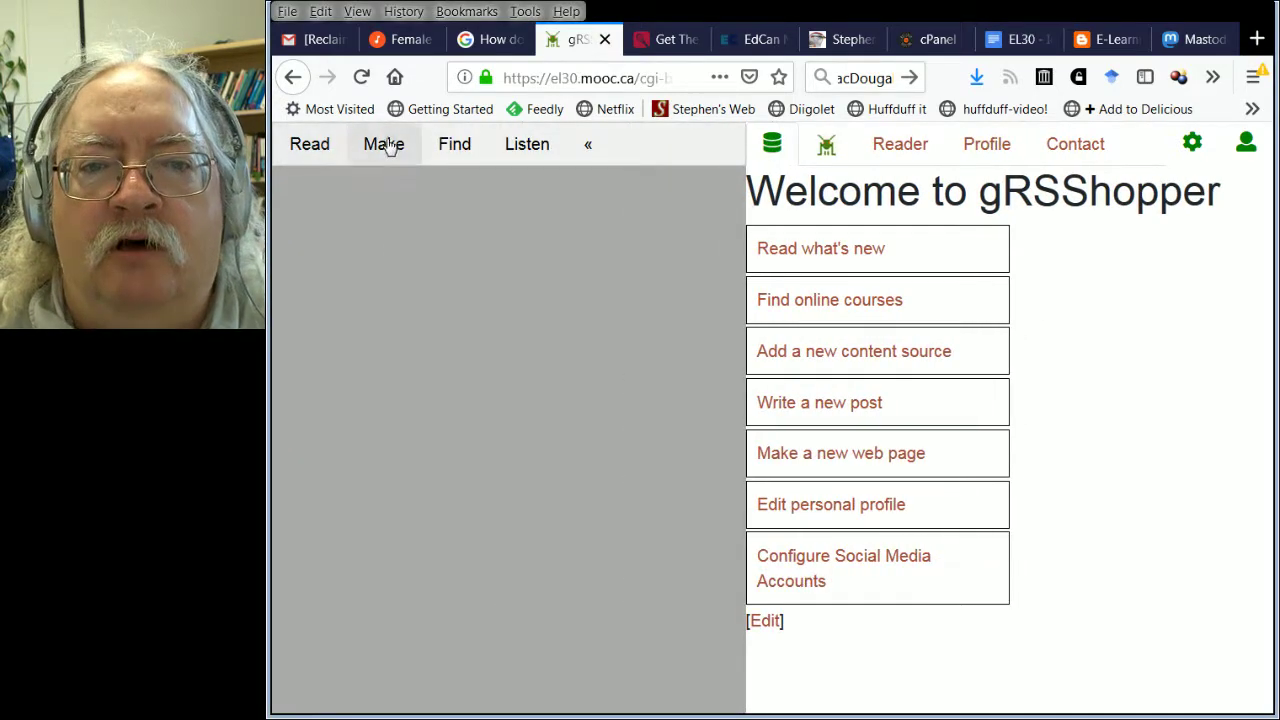
click(383, 145)
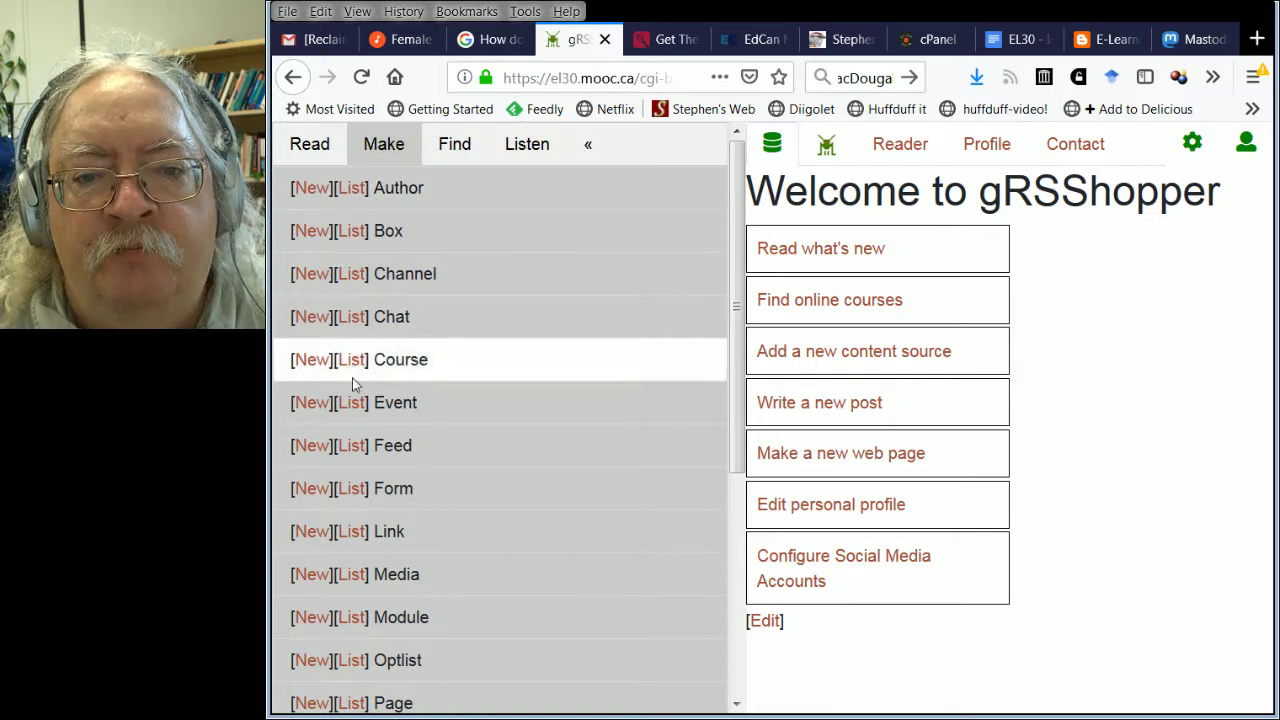
click(352, 490)
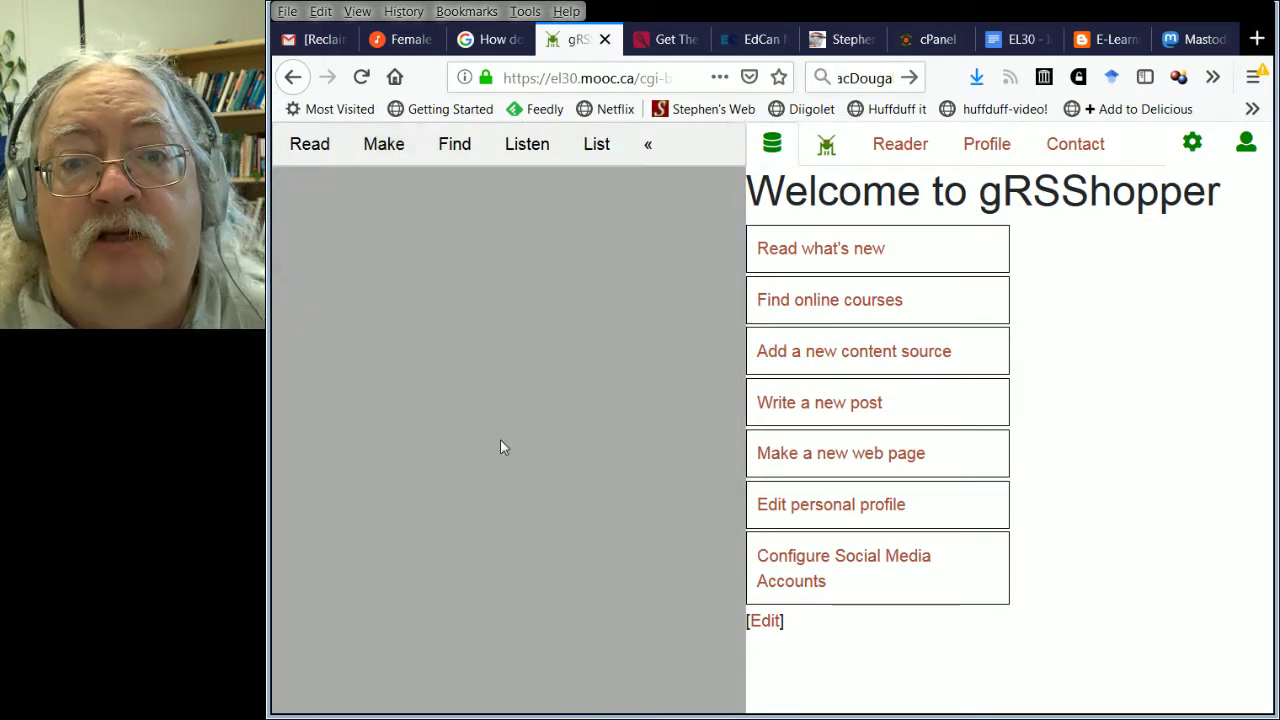
scroll(504, 438, down, 8)
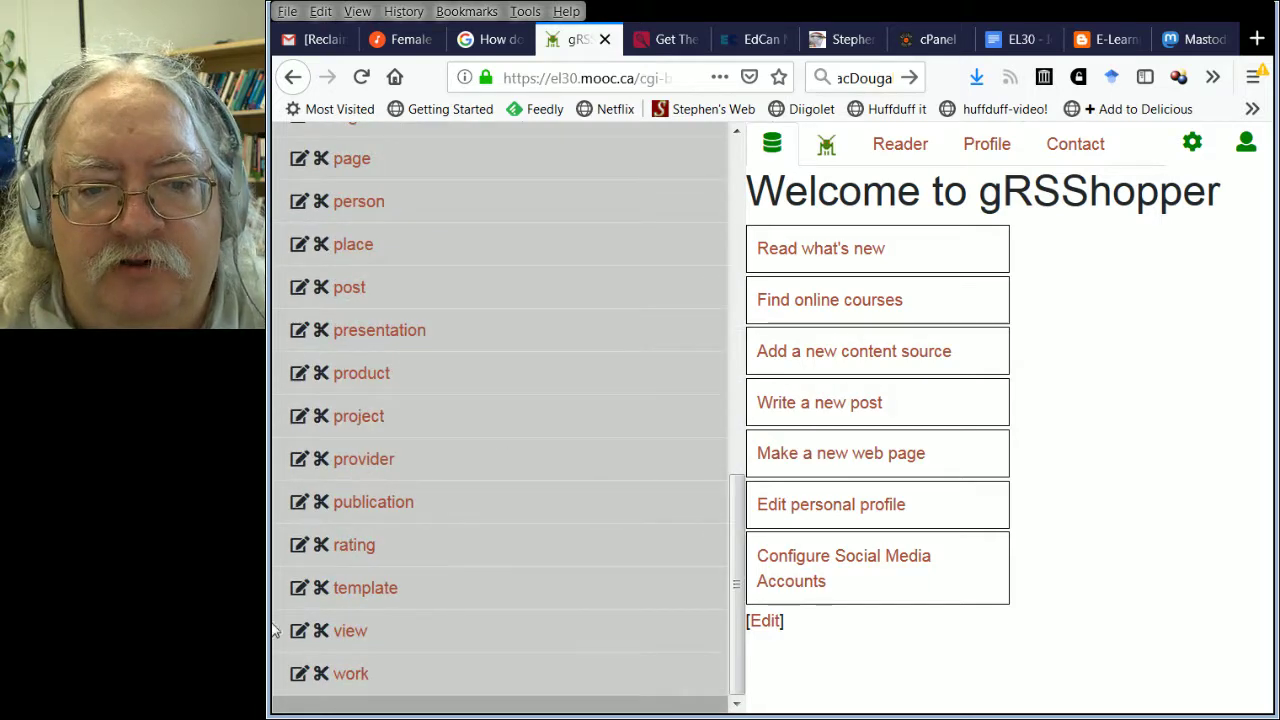
scroll(448, 376, up, 8)
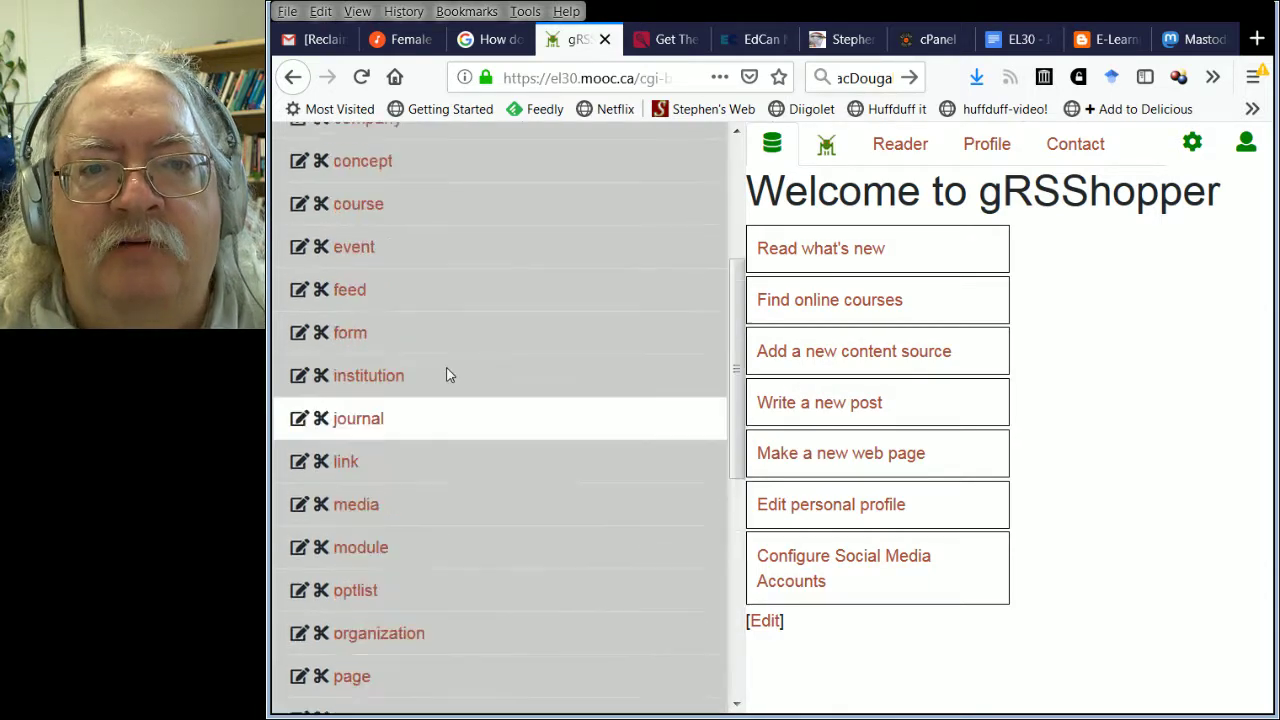
click(383, 146)
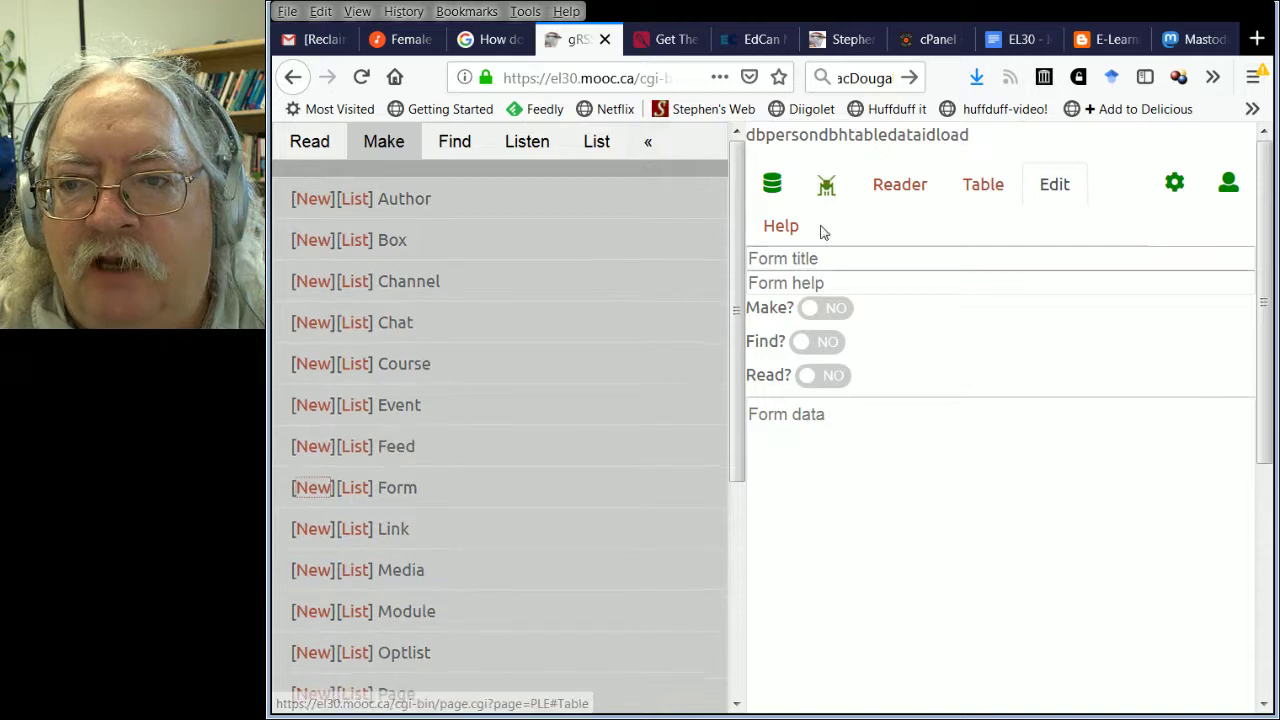
Collapse the side panel and title the new form 'Task'
click(648, 142)
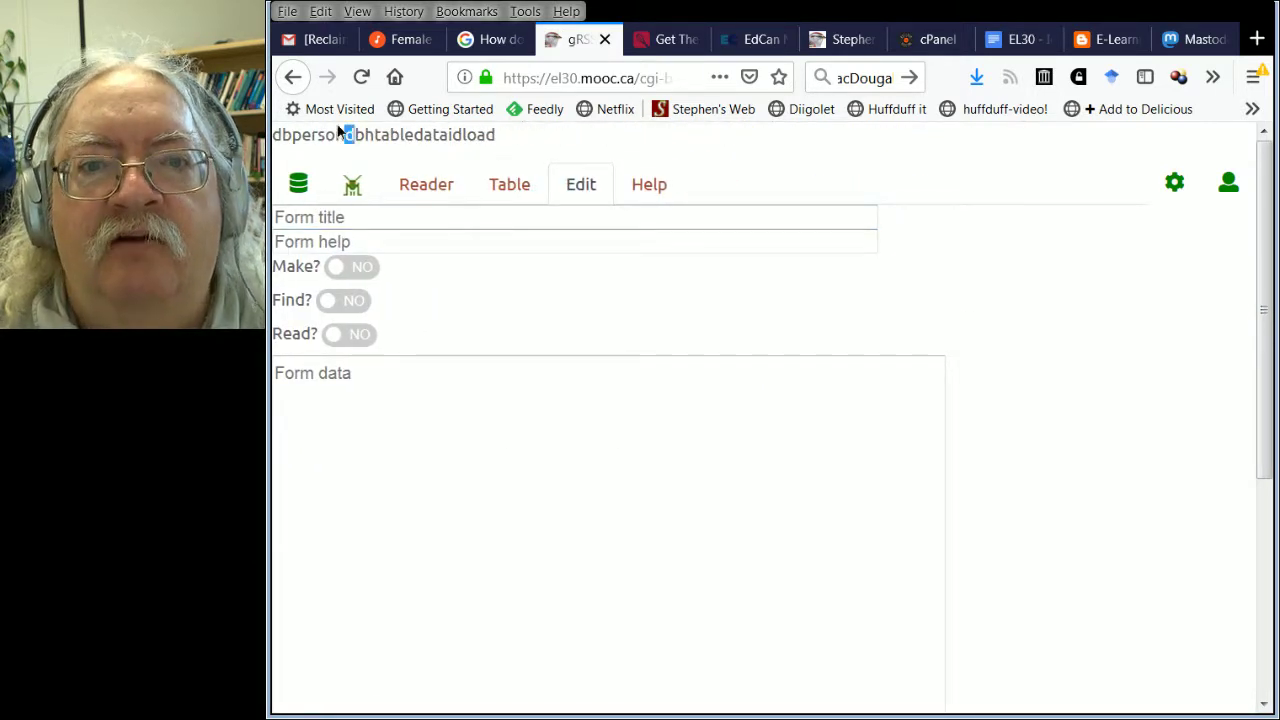
drag(292, 135, 355, 135)
click(515, 463)
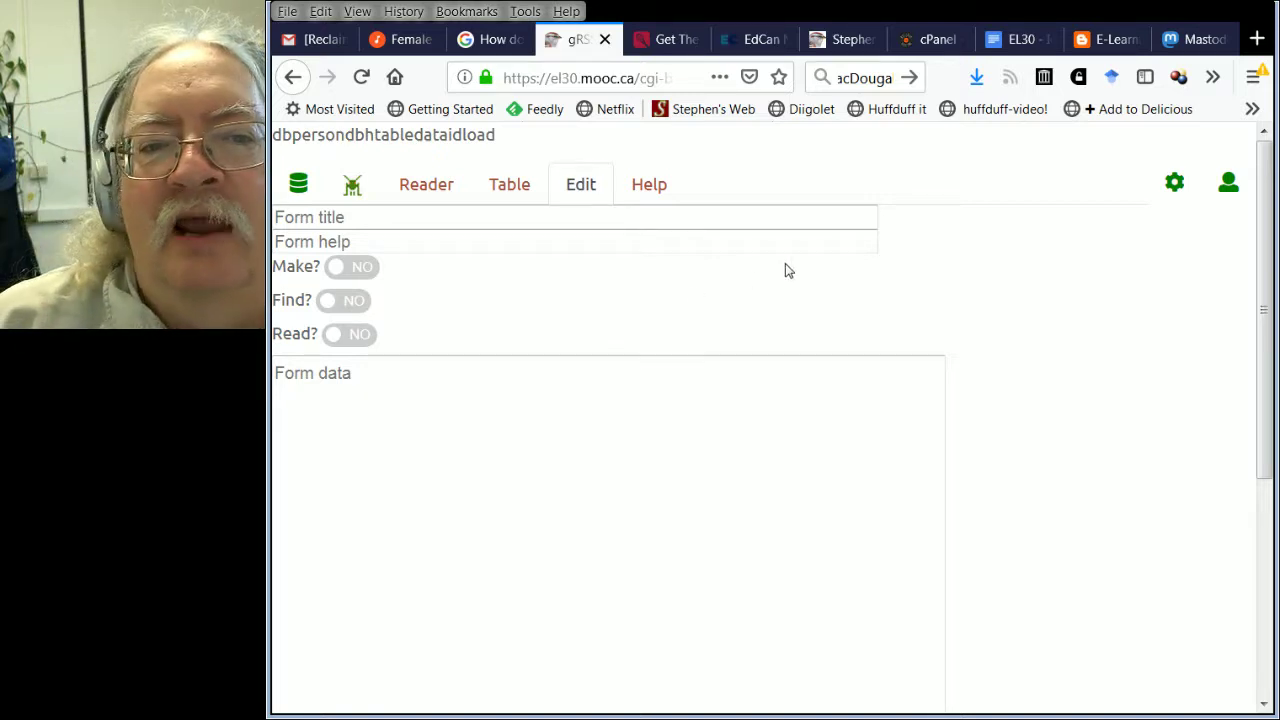
click(443, 247)
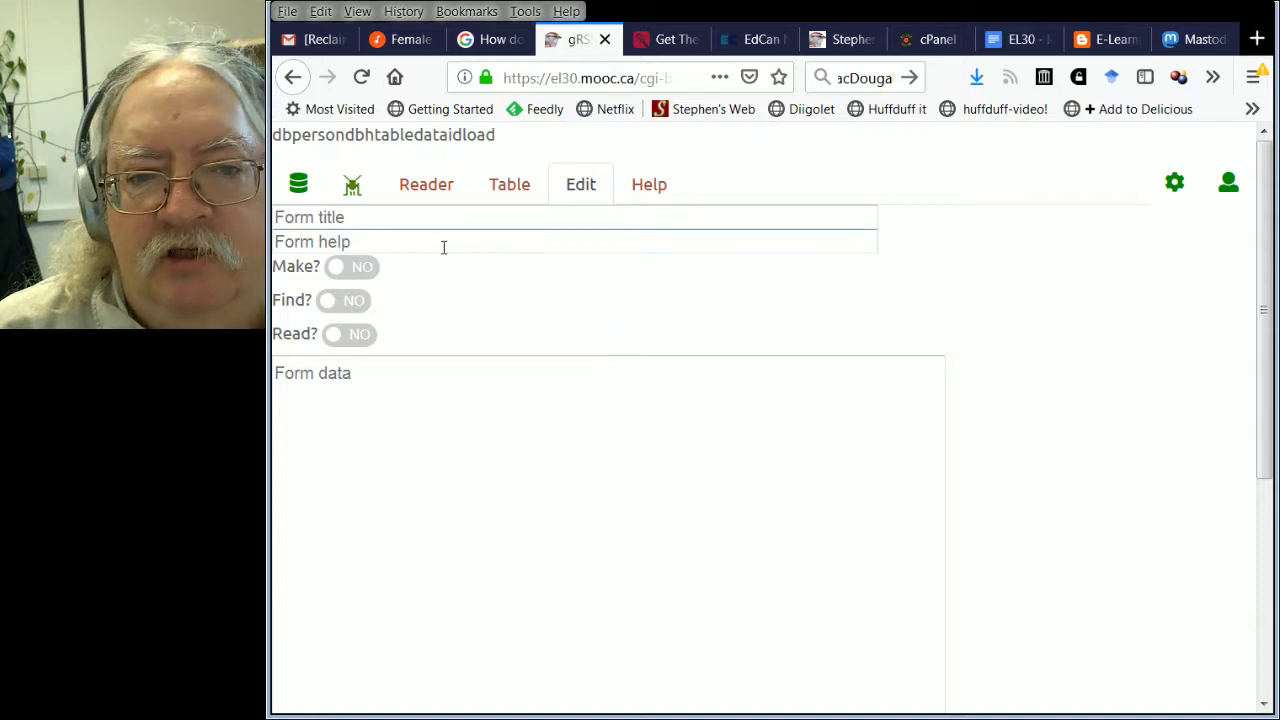
click(437, 220)
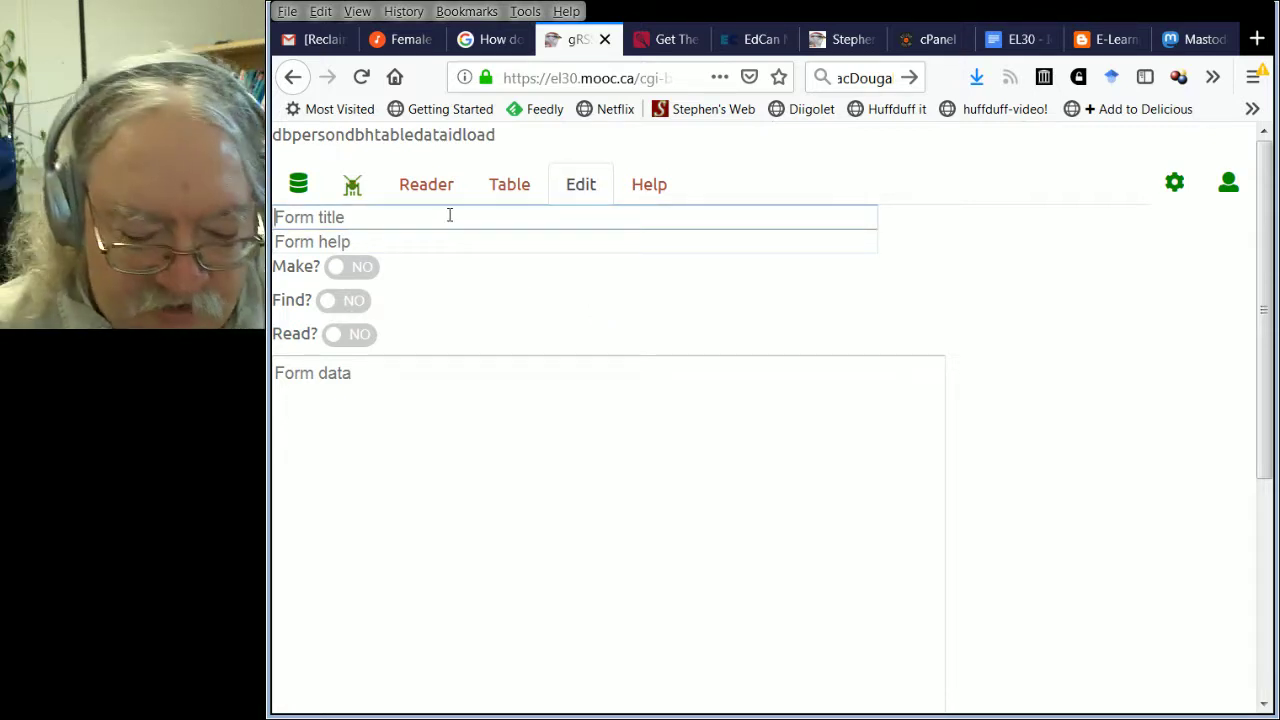
text(Task)
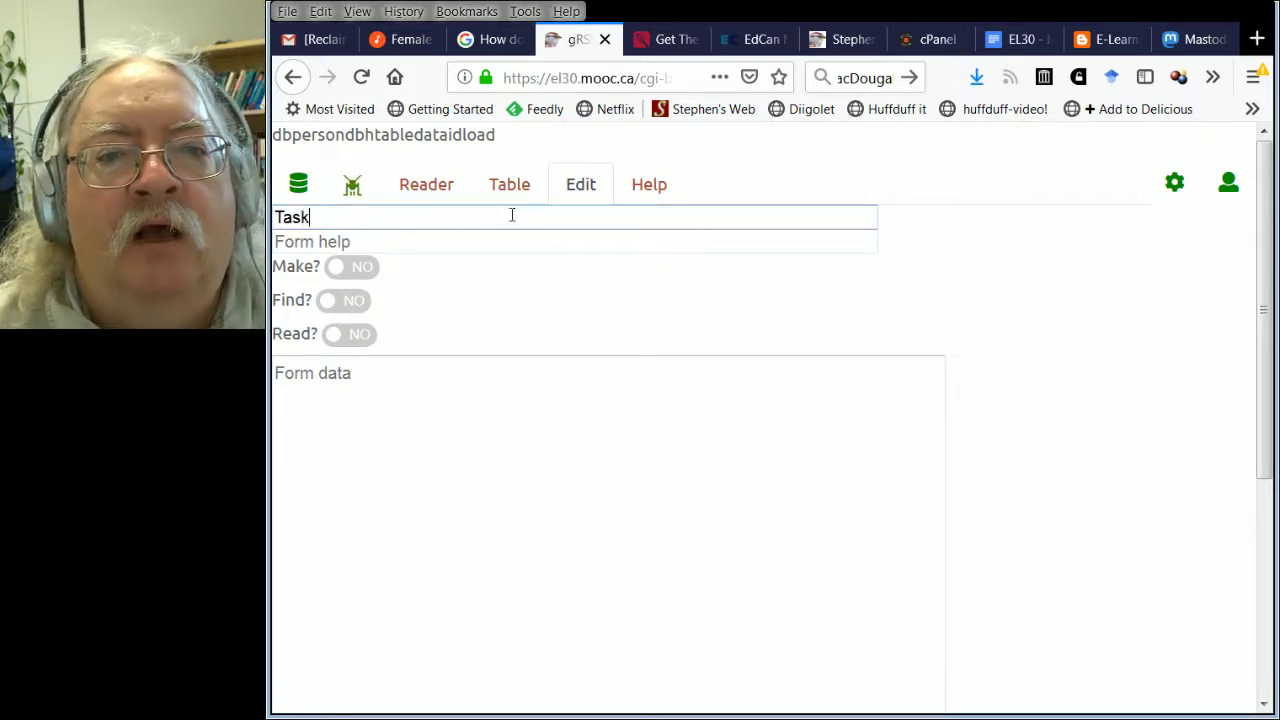
click(517, 245)
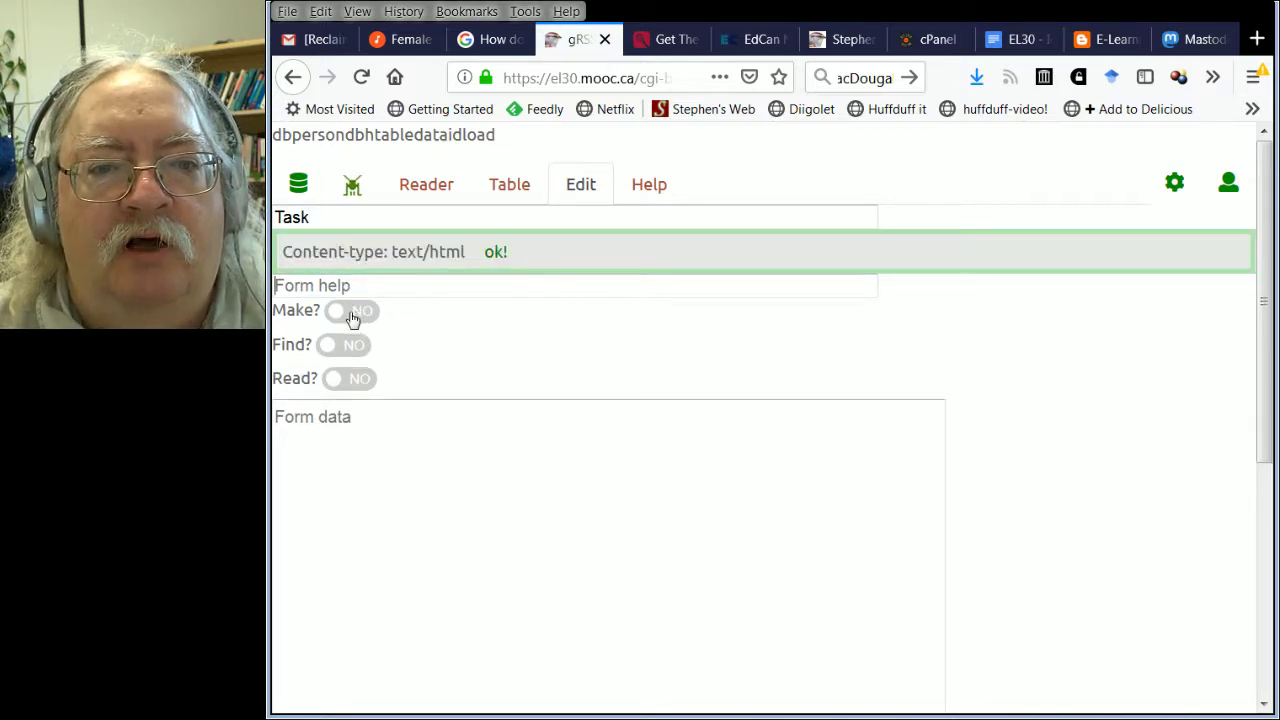
Switch the form's Make and Find options to YES
click(351, 313)
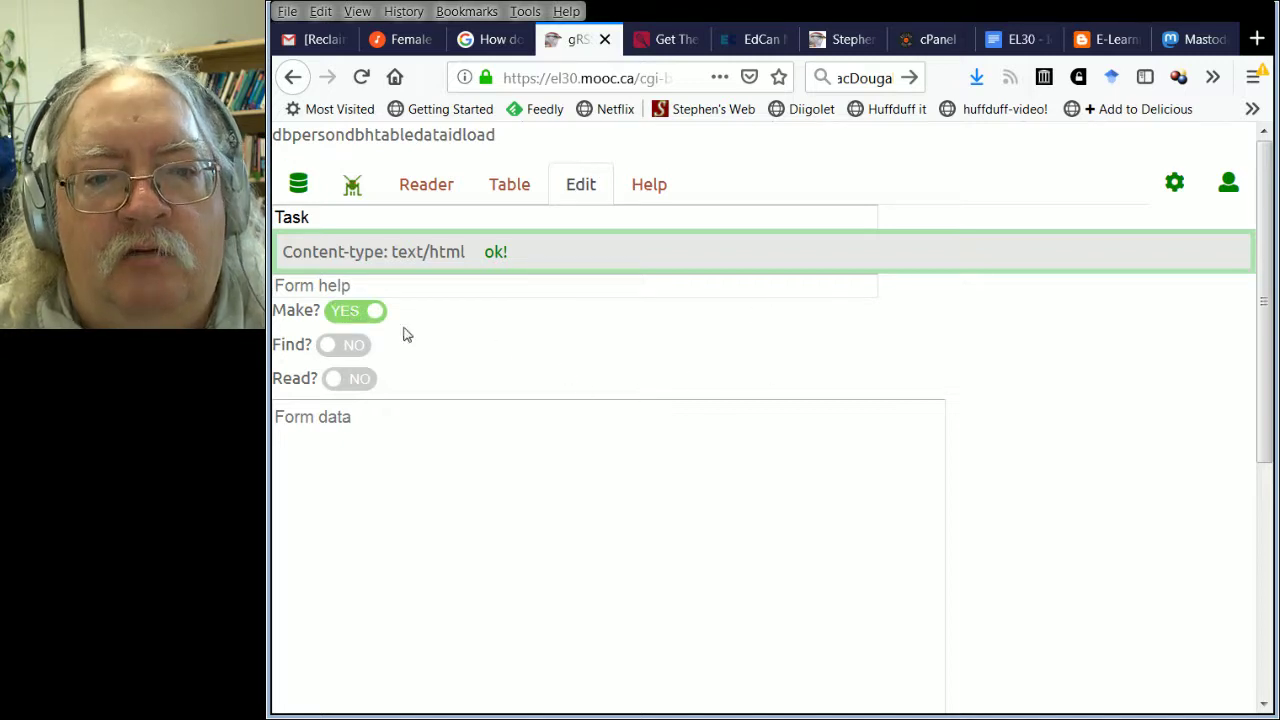
click(345, 347)
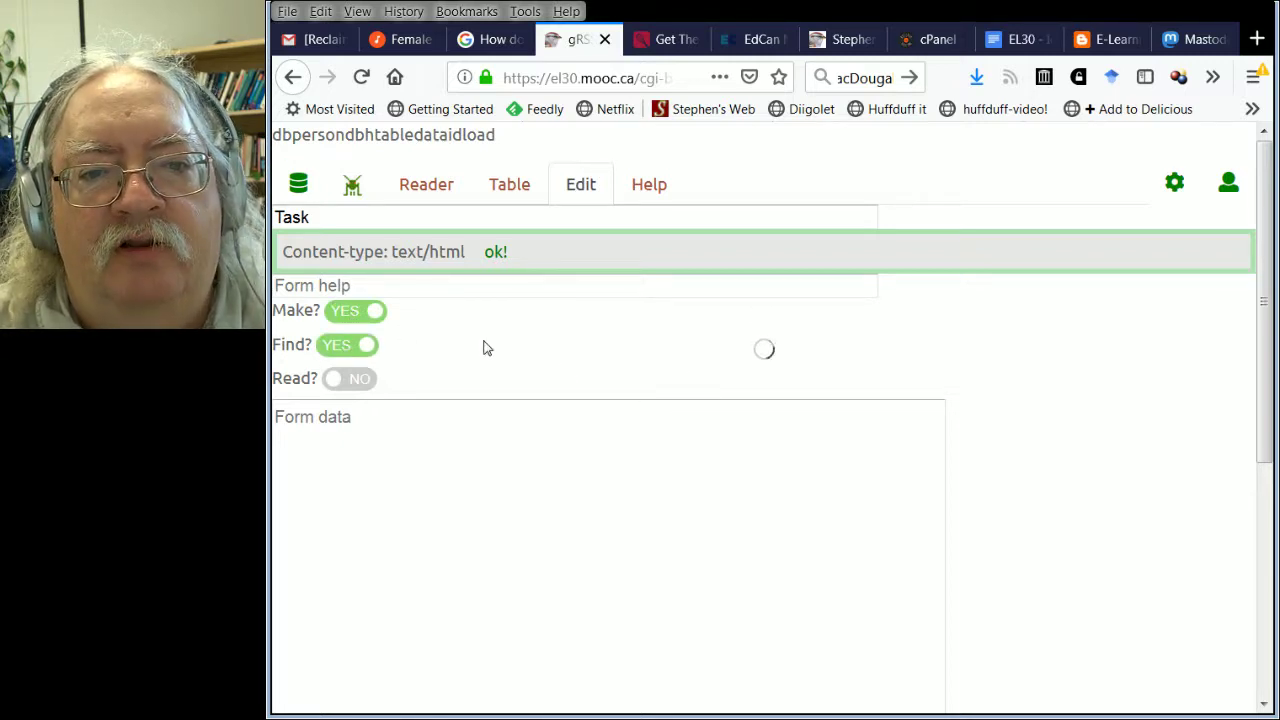
click(299, 185)
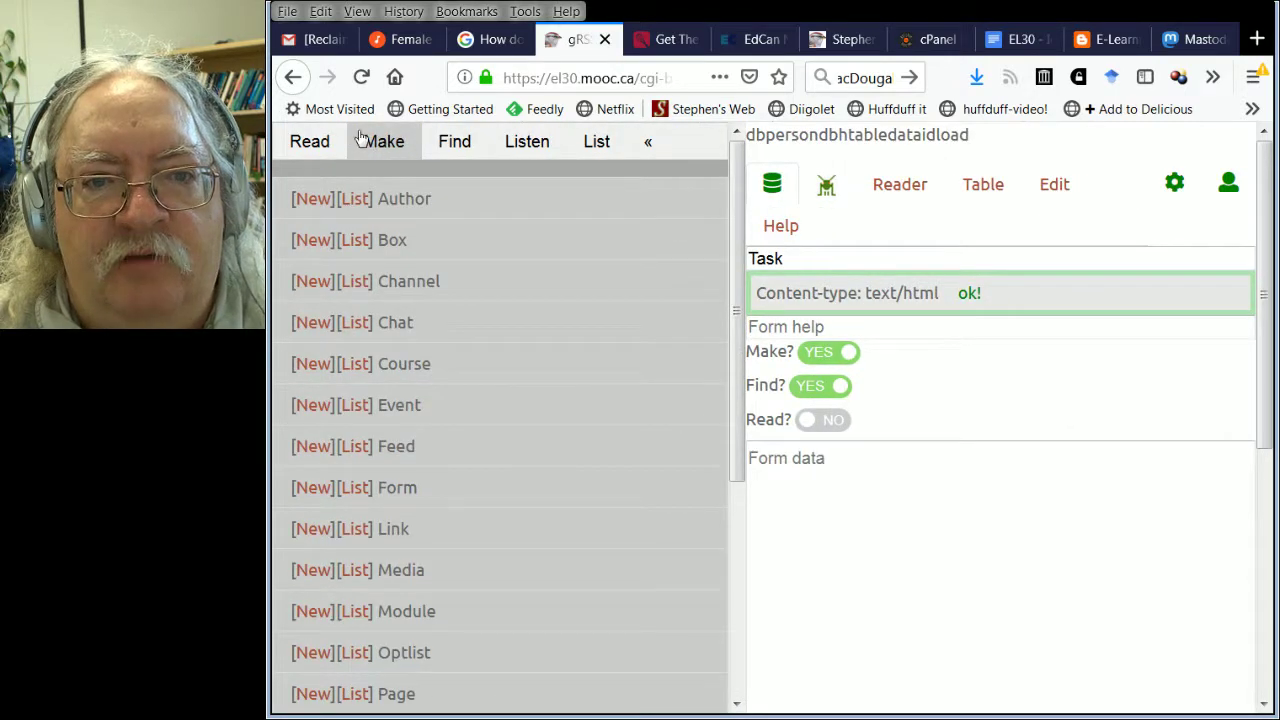
Browse the side panel's Find data types and Make content types, then close the panel
click(455, 143)
click(300, 174)
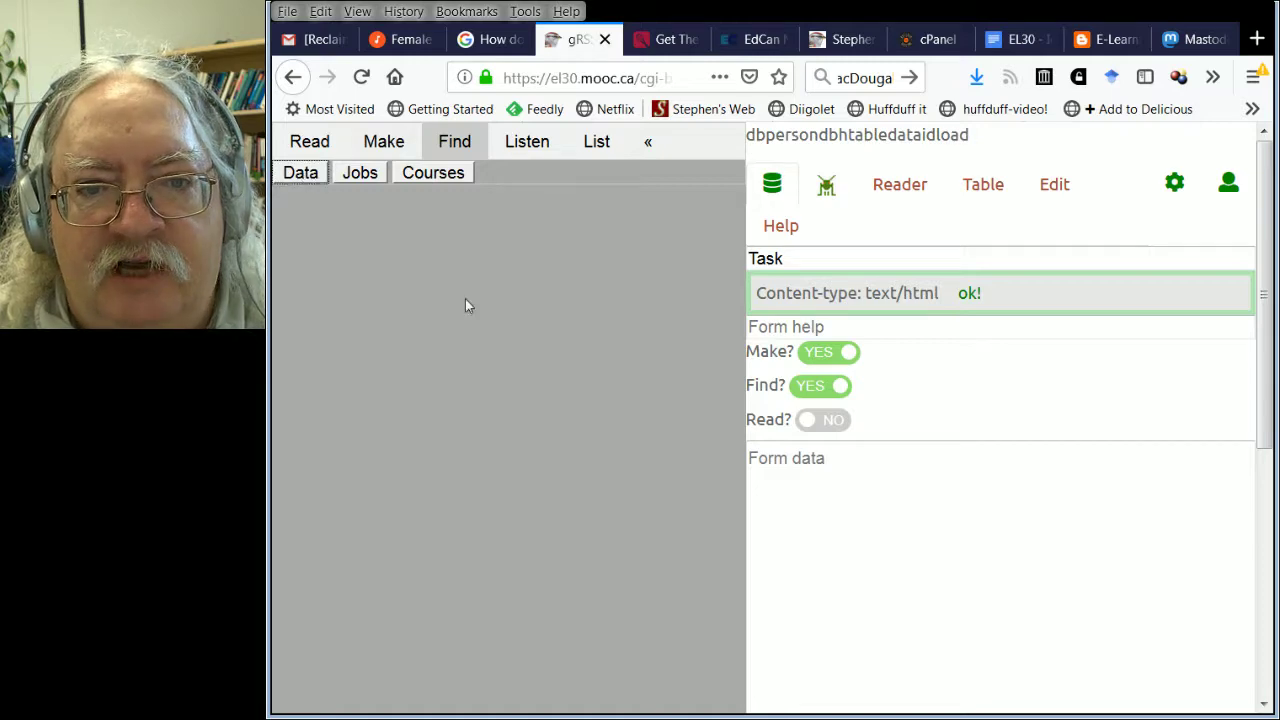
click(405, 143)
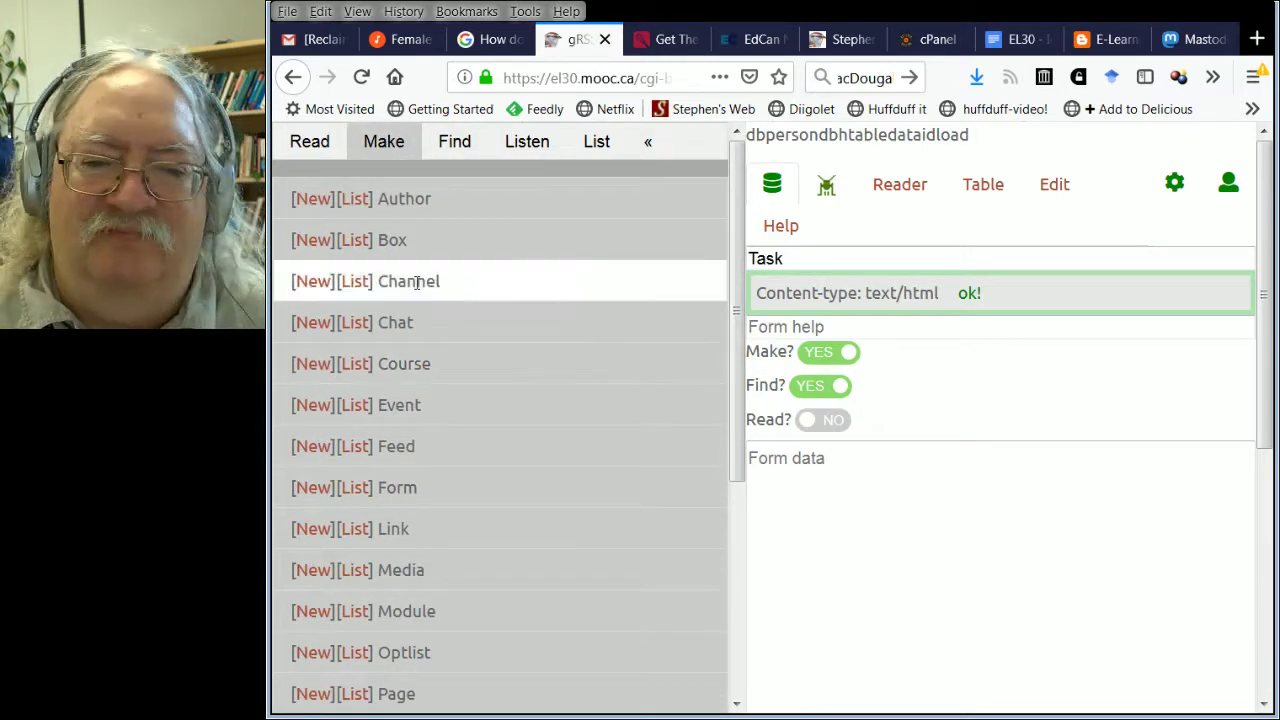
click(647, 141)
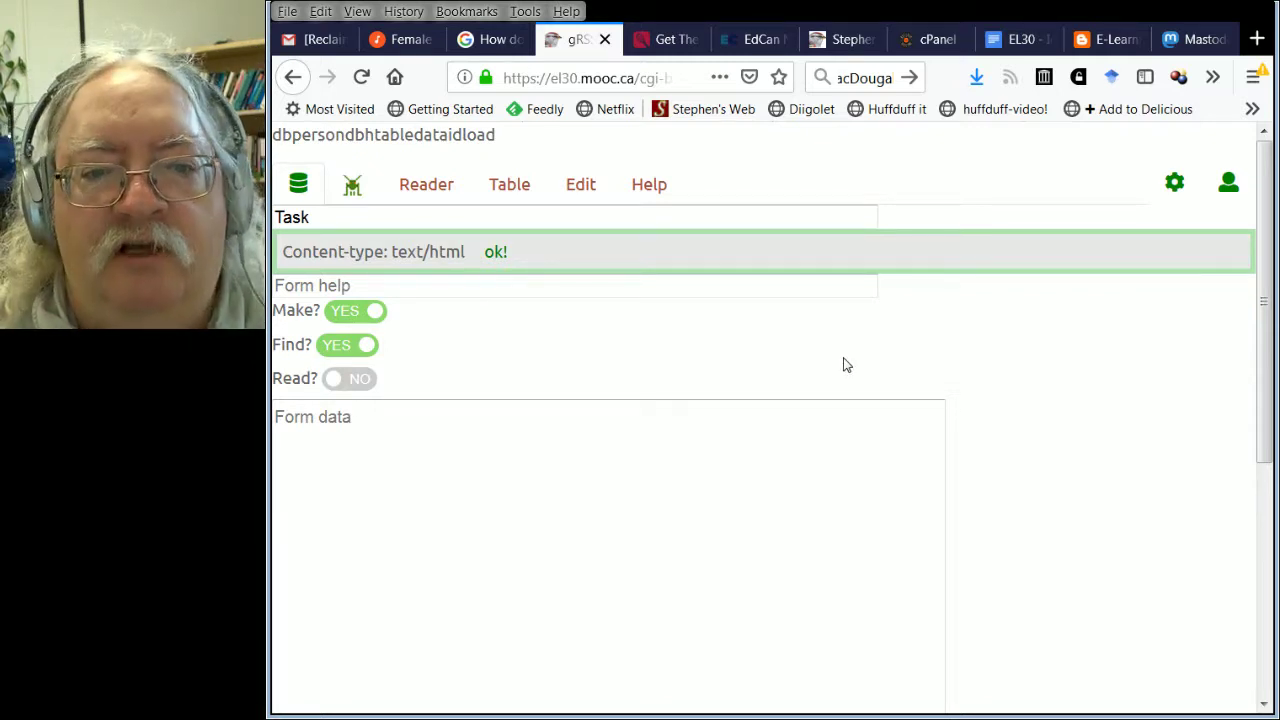
Place the cursor in the Task form's empty Form data box
click(340, 436)
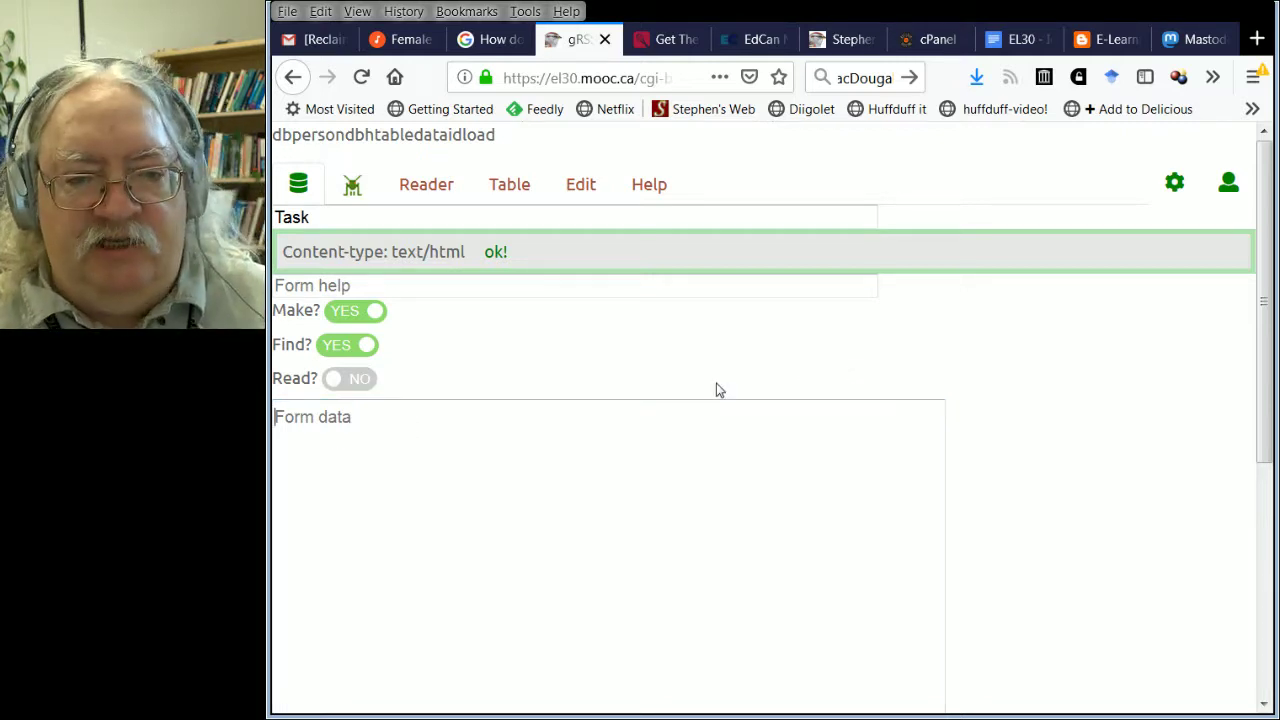
scroll(641, 392, down, 1)
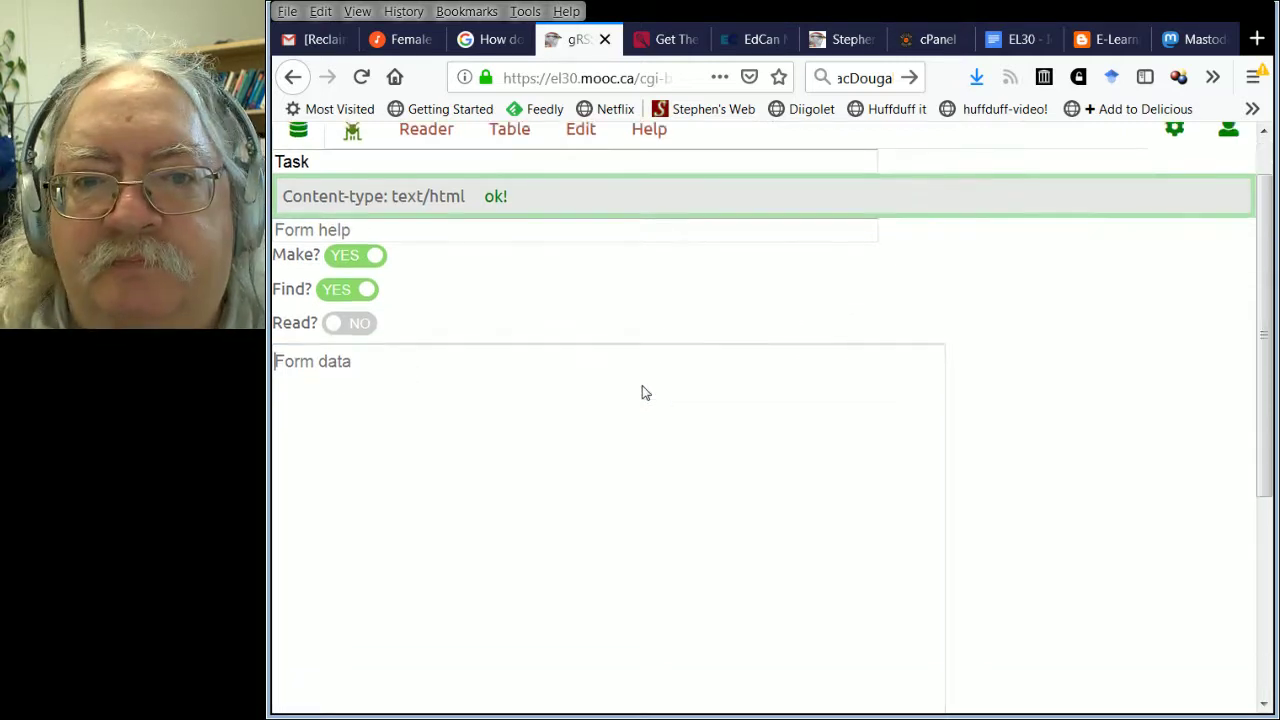
scroll(1000, 423, down, 5)
scroll(814, 401, up, 6)
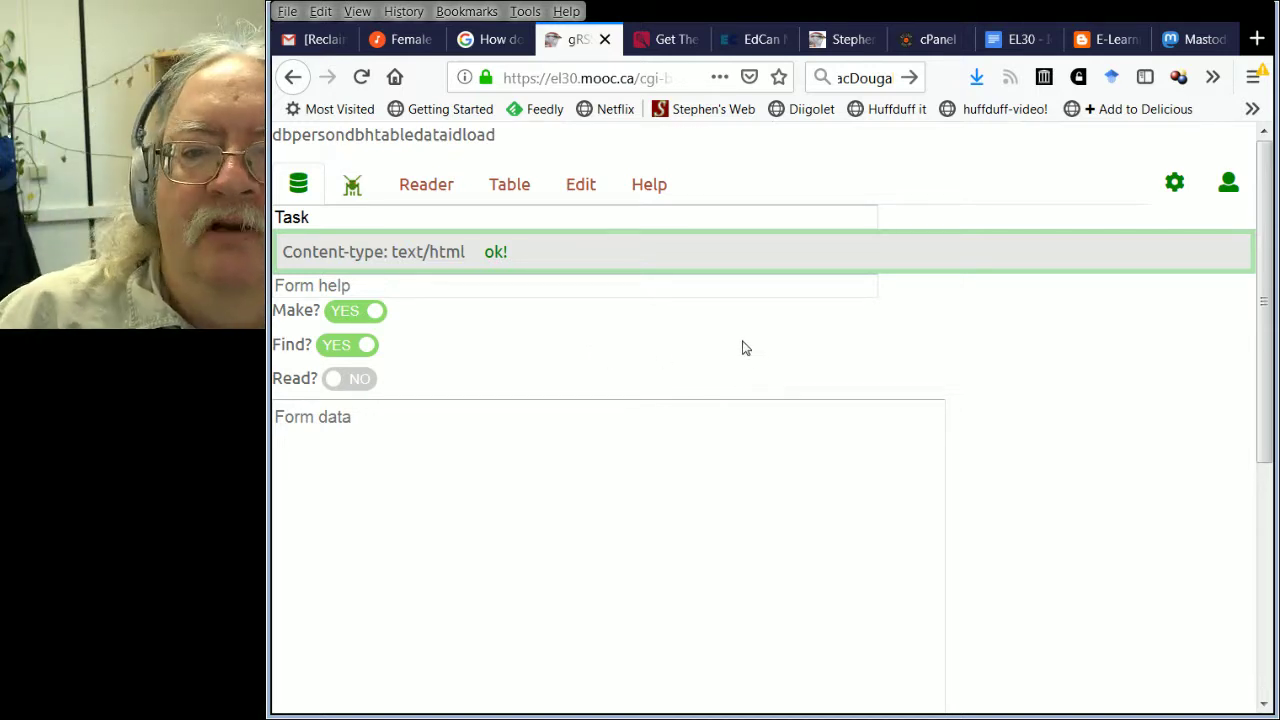
Open the Form Editor help page and read its tab and field syntax documentation
click(648, 186)
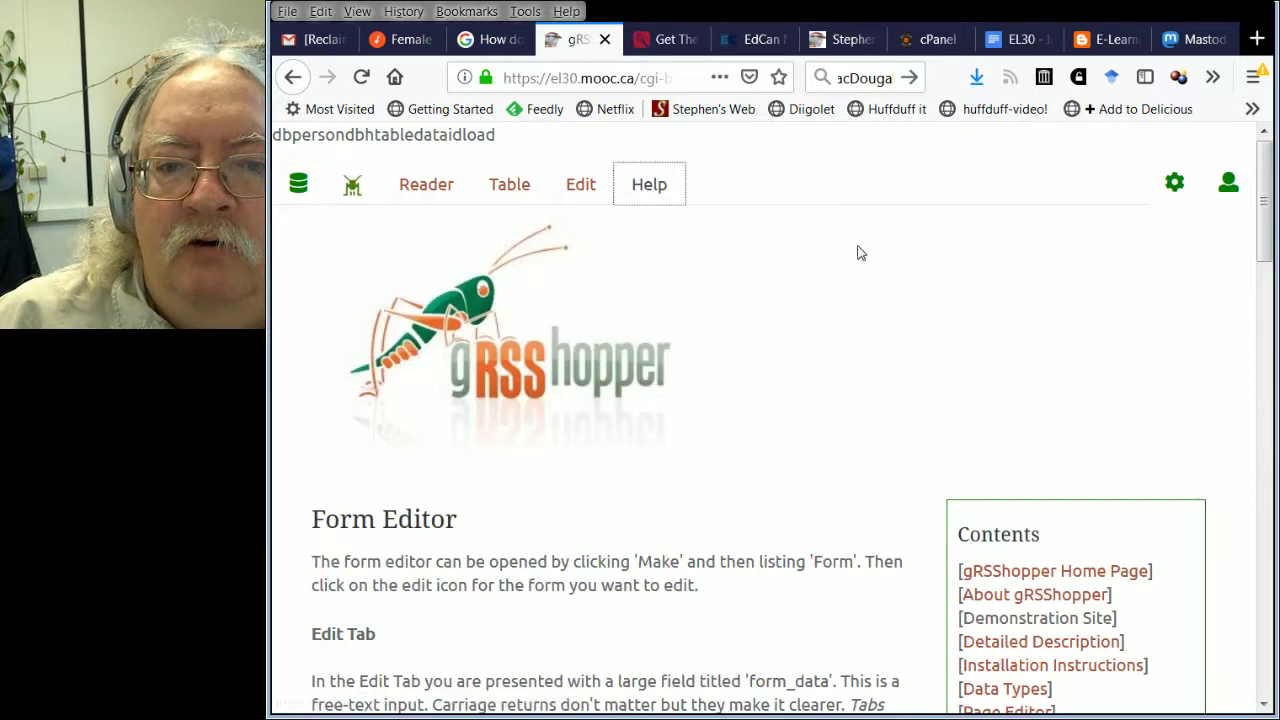
scroll(734, 354, down, 3)
scroll(736, 343, up, 3)
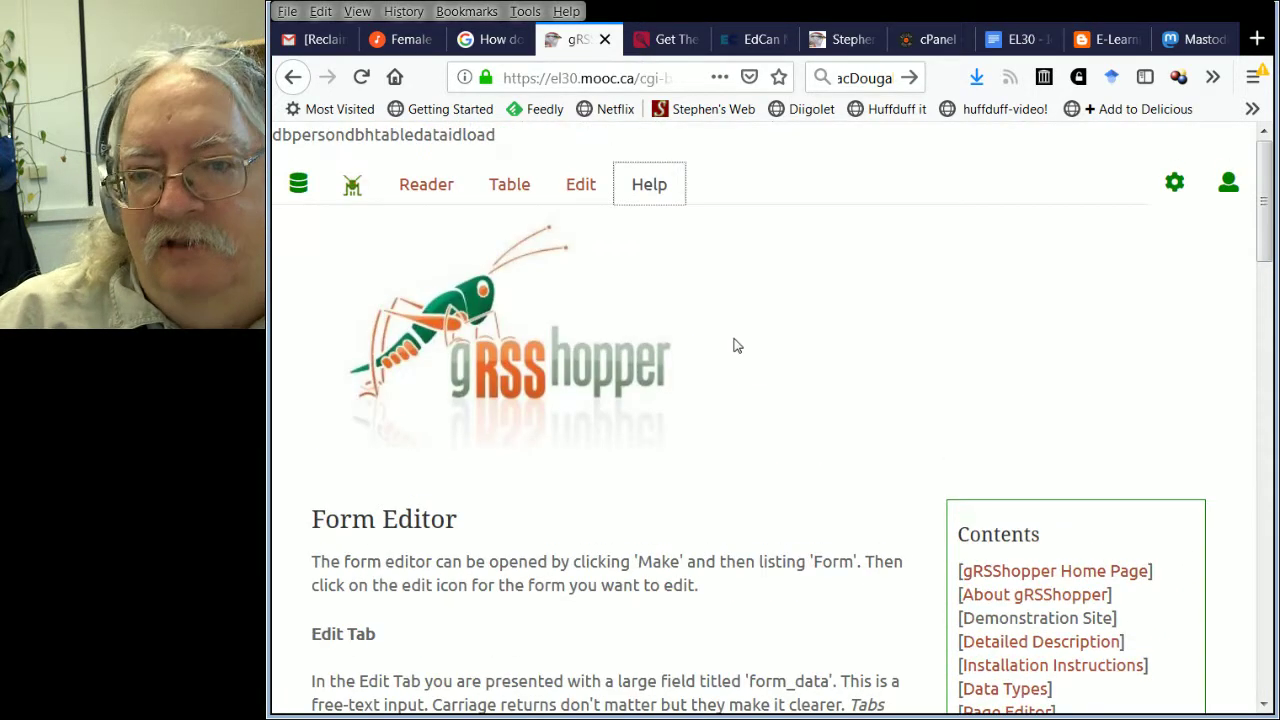
scroll(694, 486, down, 3)
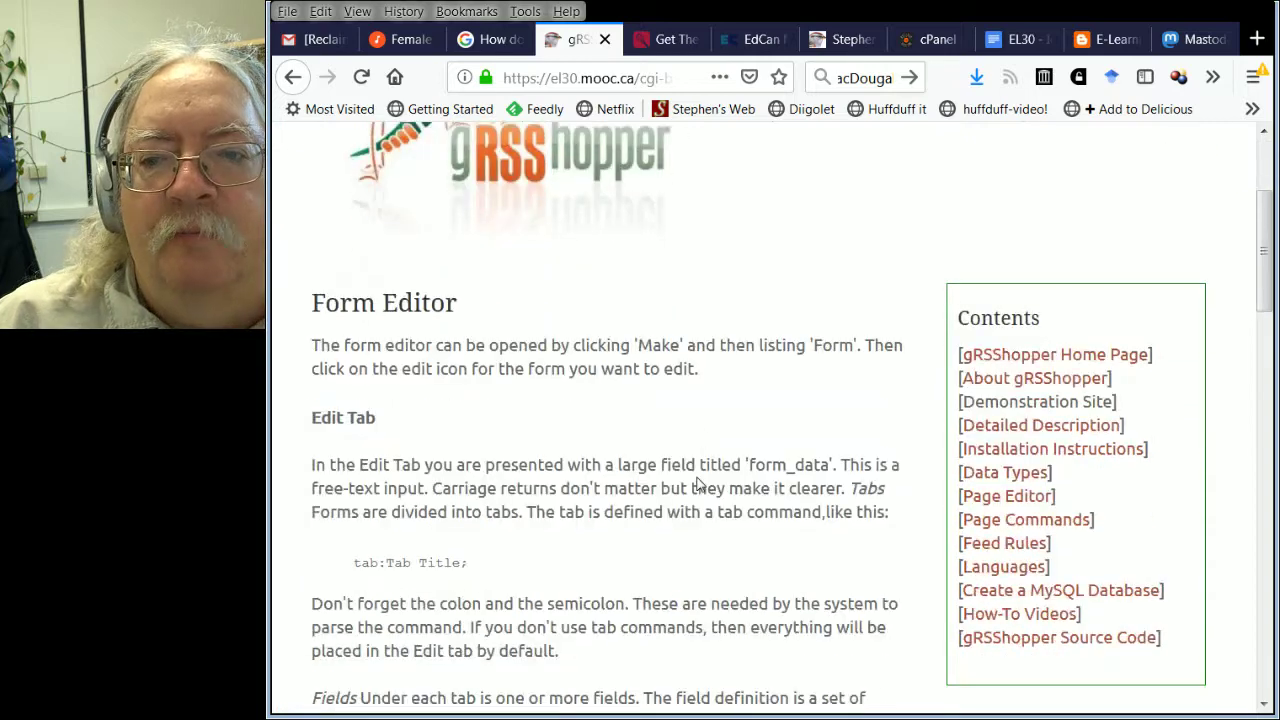
scroll(636, 366, down, 3)
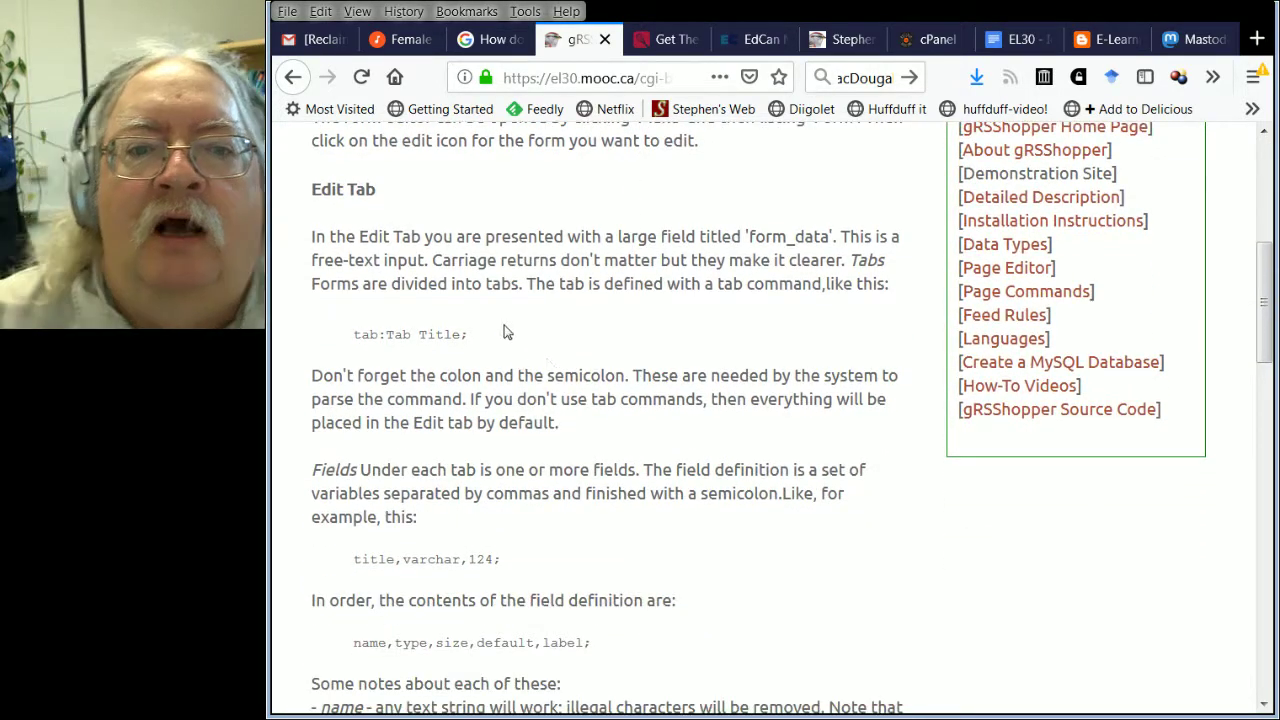
scroll(614, 413, up, 5)
scroll(614, 413, up, 1)
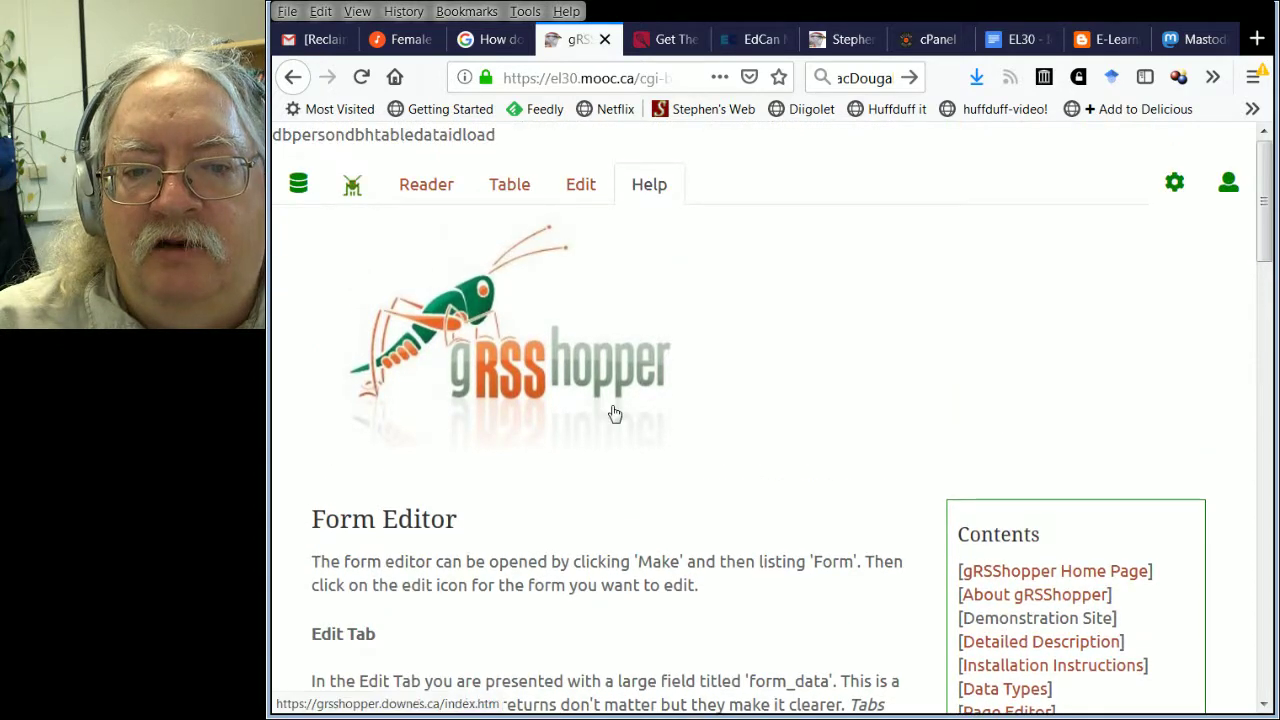
scroll(611, 414, down, 3)
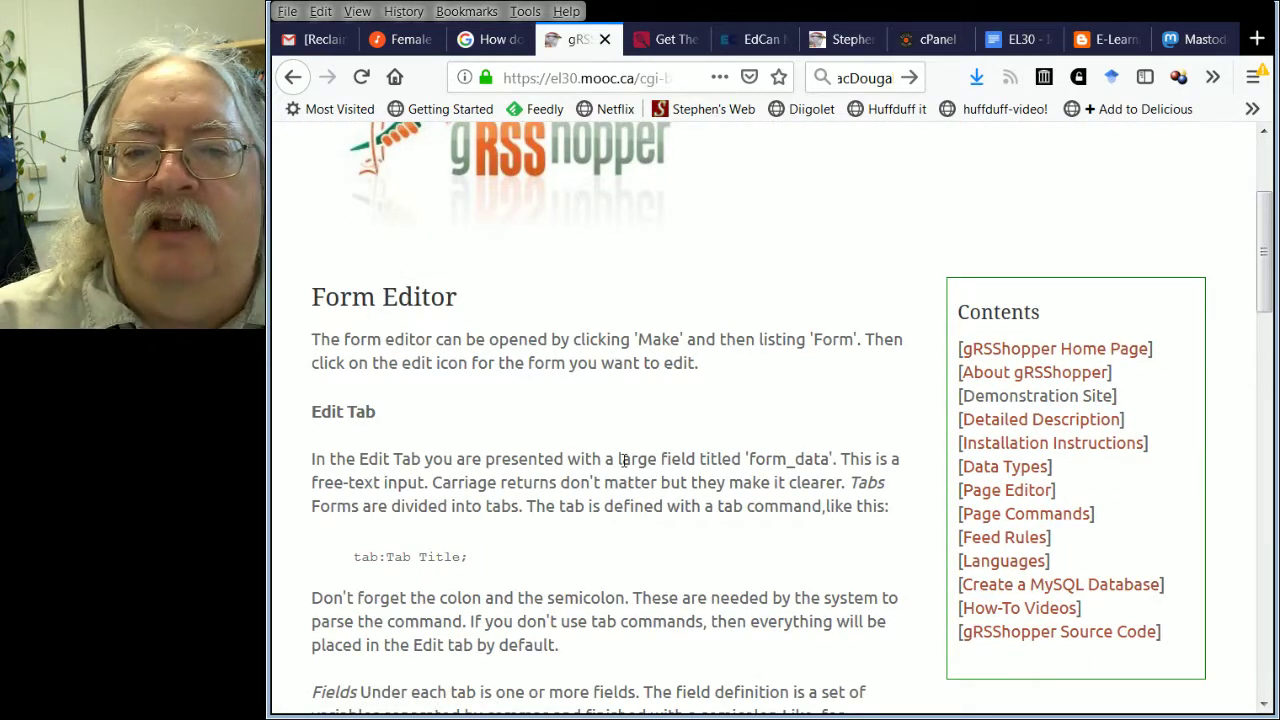
scroll(623, 460, down, 3)
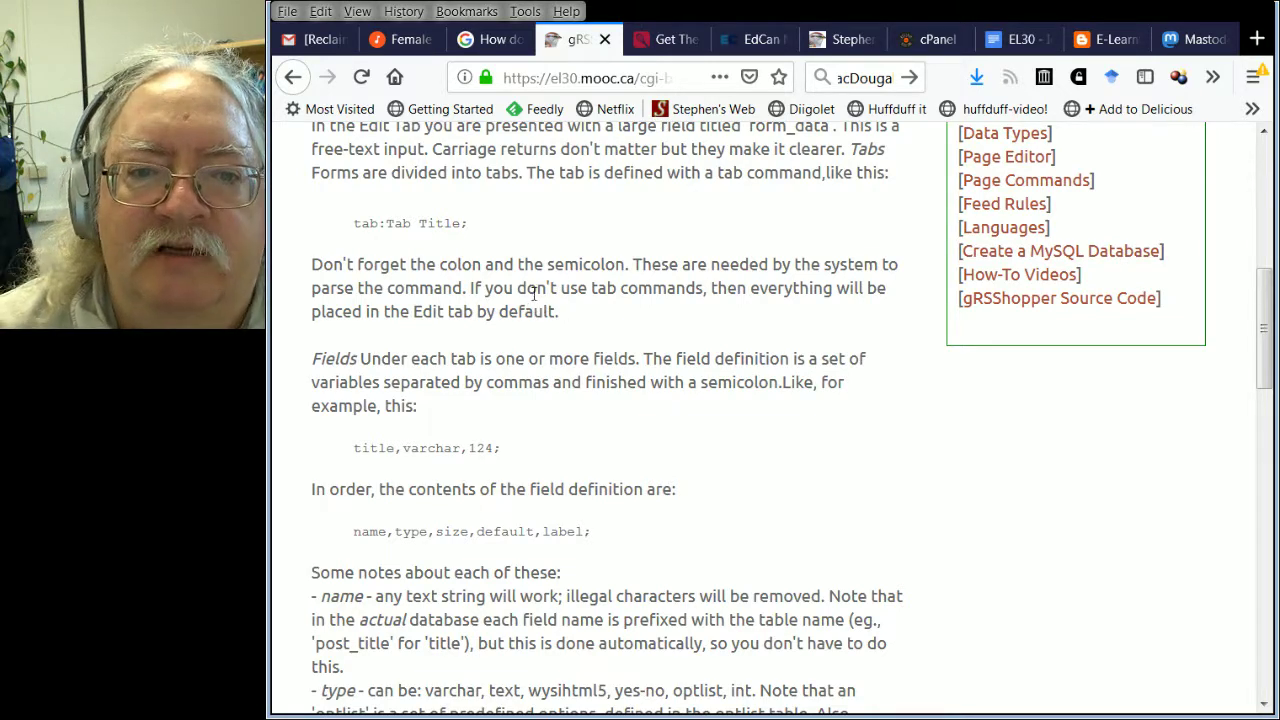
scroll(538, 292, down, 3)
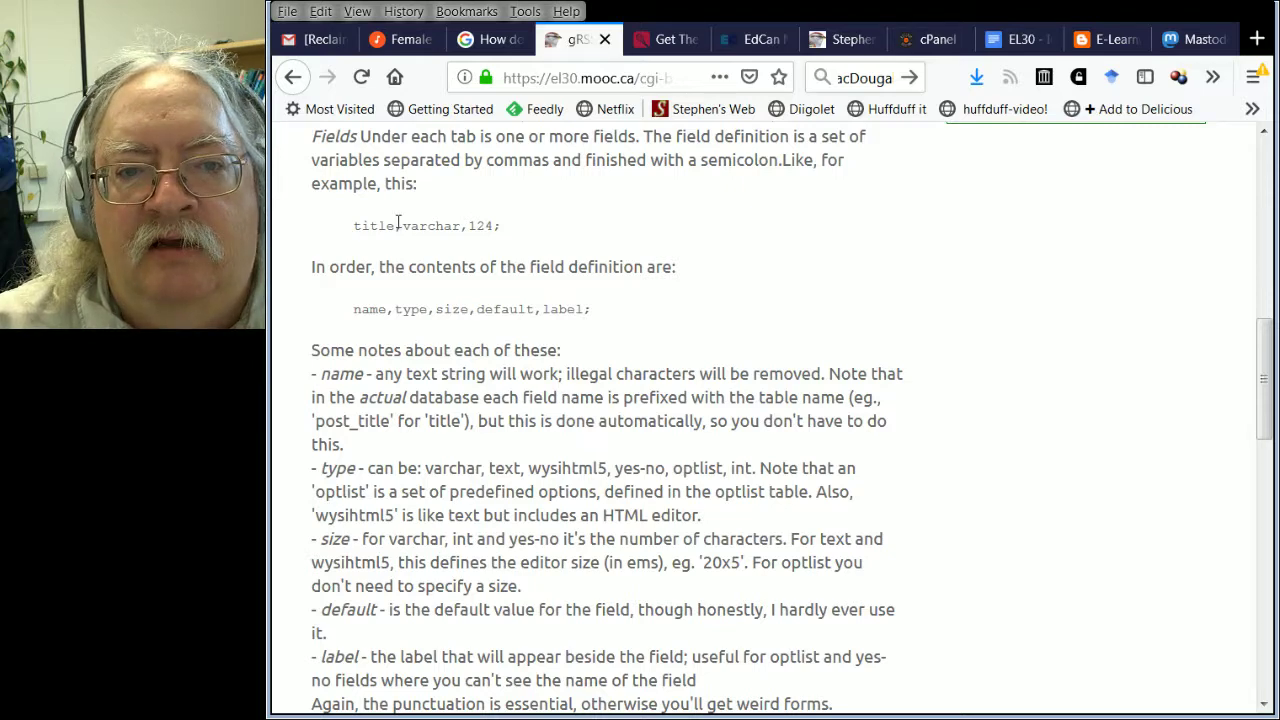
scroll(433, 229, down, 3)
scroll(433, 229, up, 3)
scroll(433, 229, down, 4)
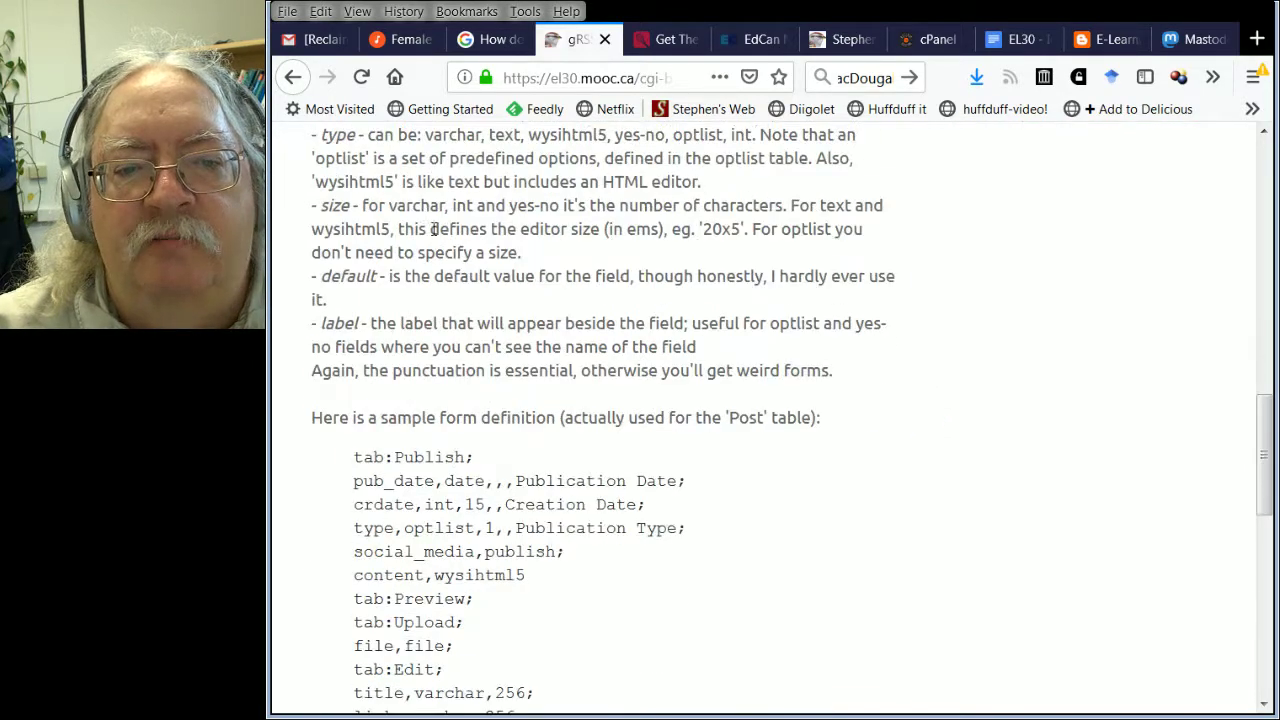
scroll(433, 229, down, 3)
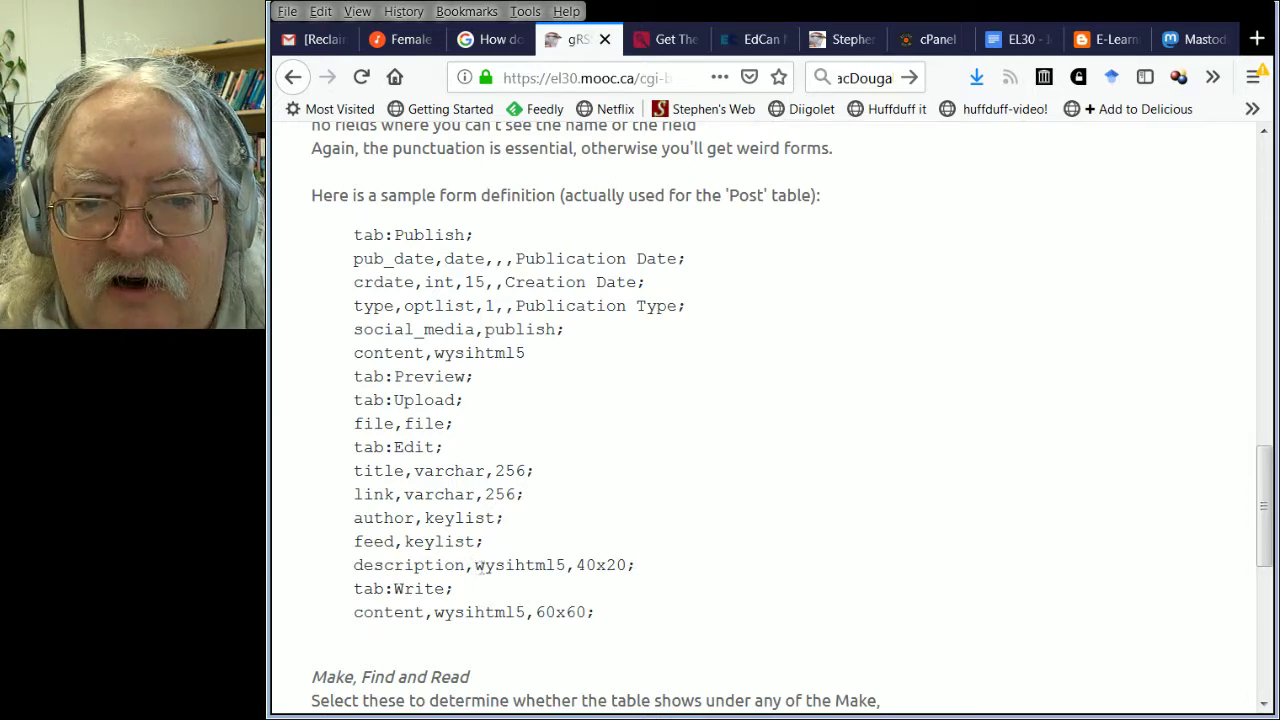
Copy the sample Post definition's title-through-description field lines
drag(477, 566, 345, 485)
key(ctrl+c)
click(618, 530)
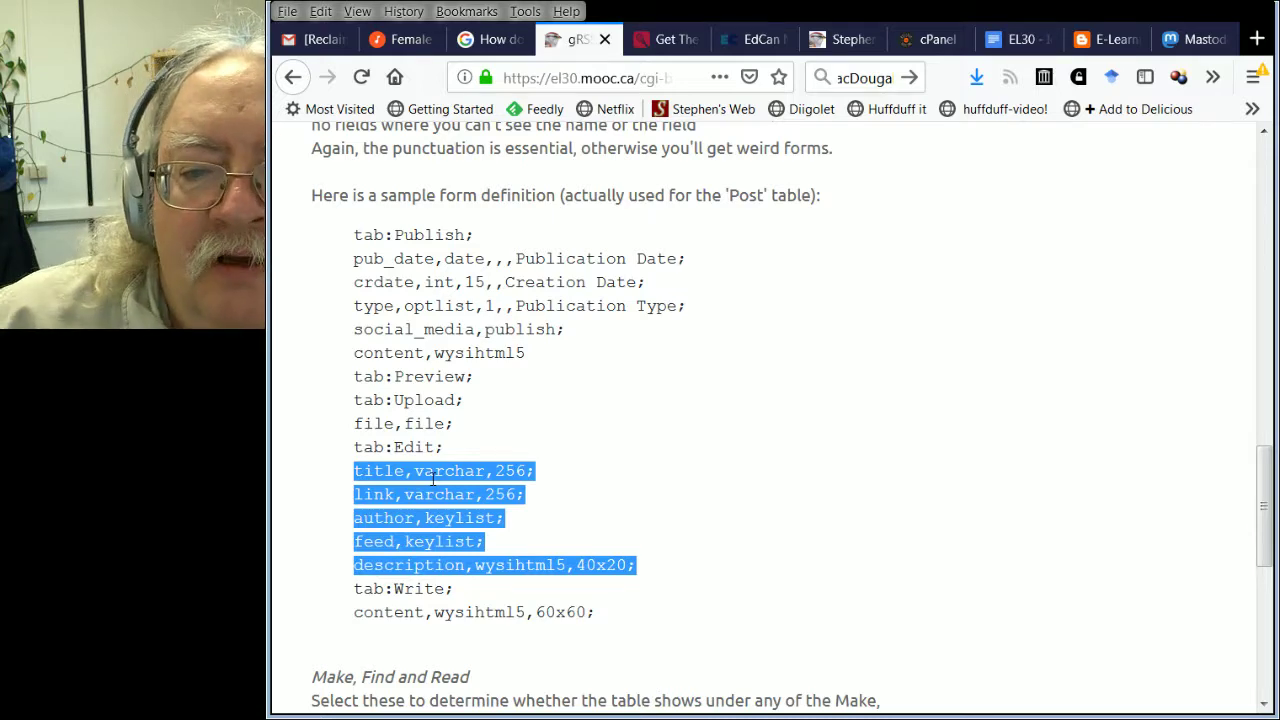
scroll(486, 407, up, 15)
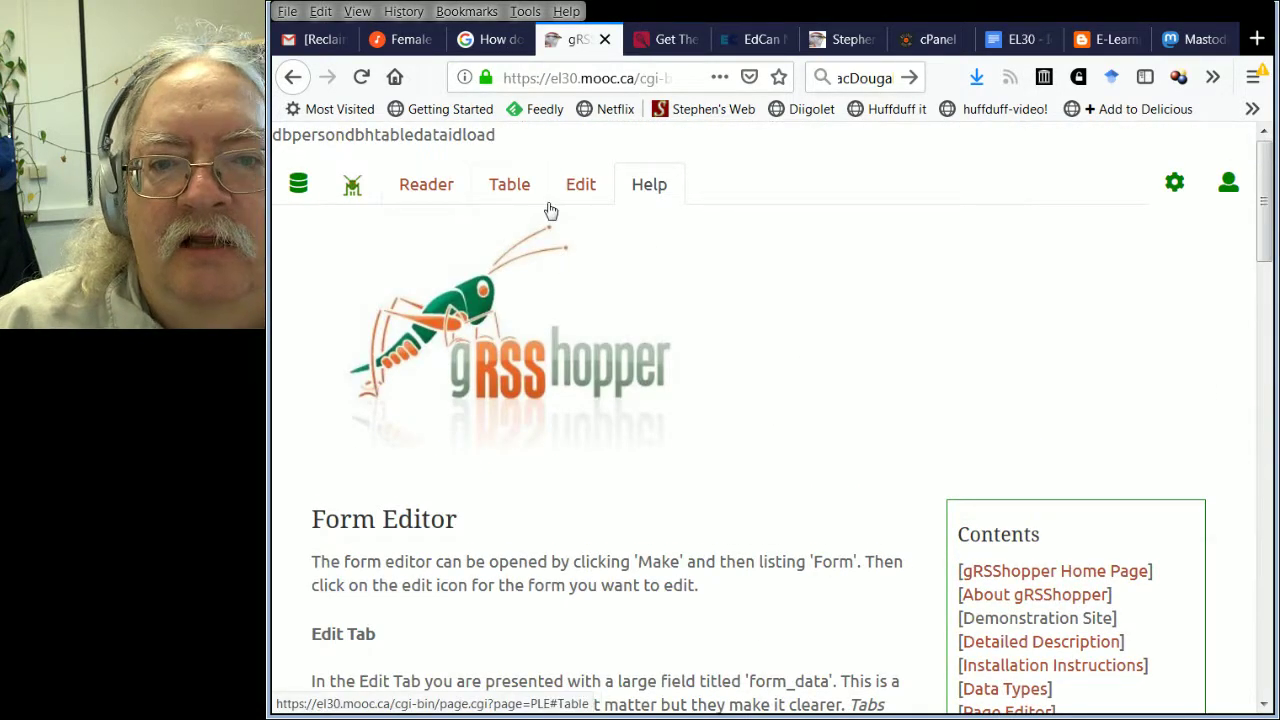
Paste the copied sample field definitions into the Task form's Form data
click(583, 188)
click(364, 407)
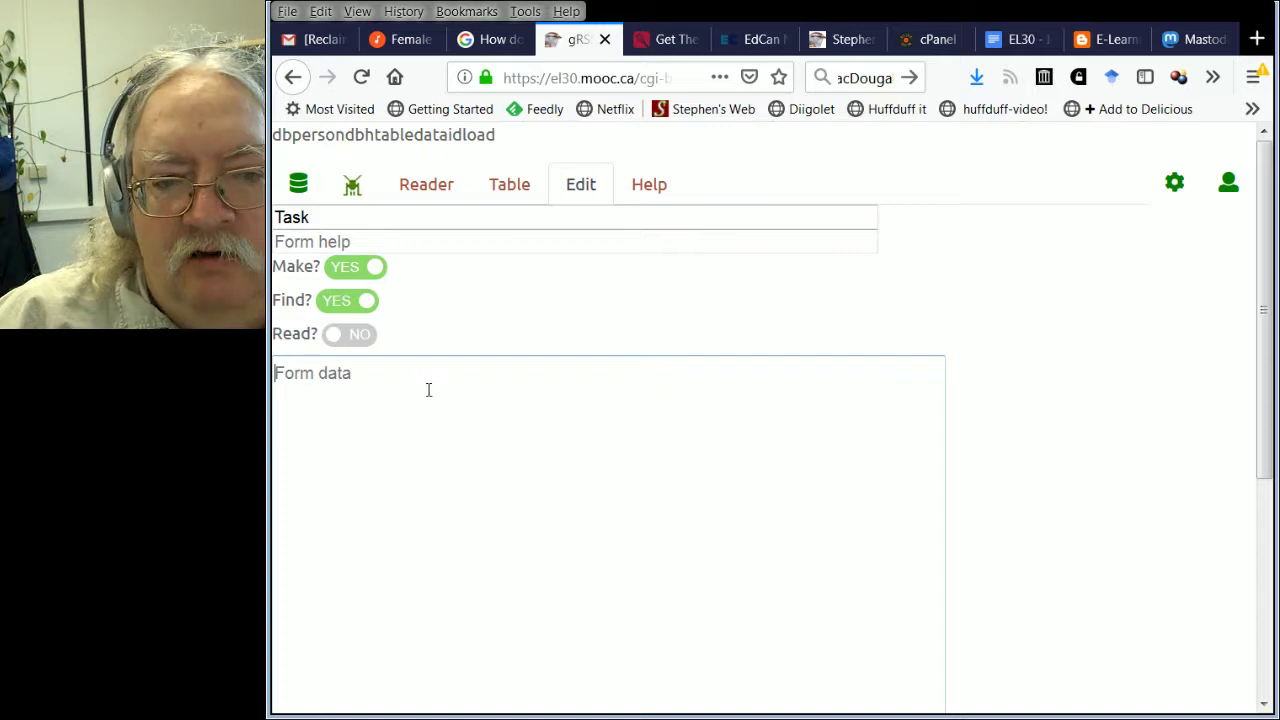
key(ctrl+v)
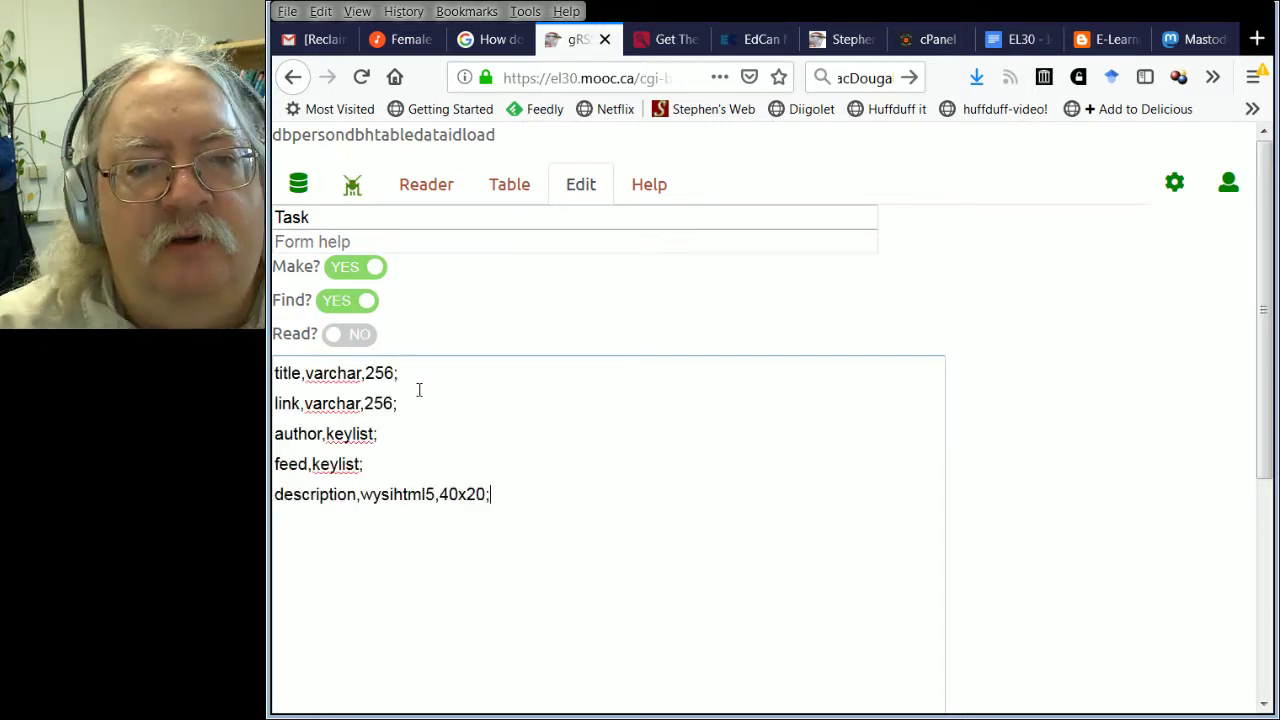
Move the author and feed lines below description and add 'module,keylist;' after description
click(368, 465)
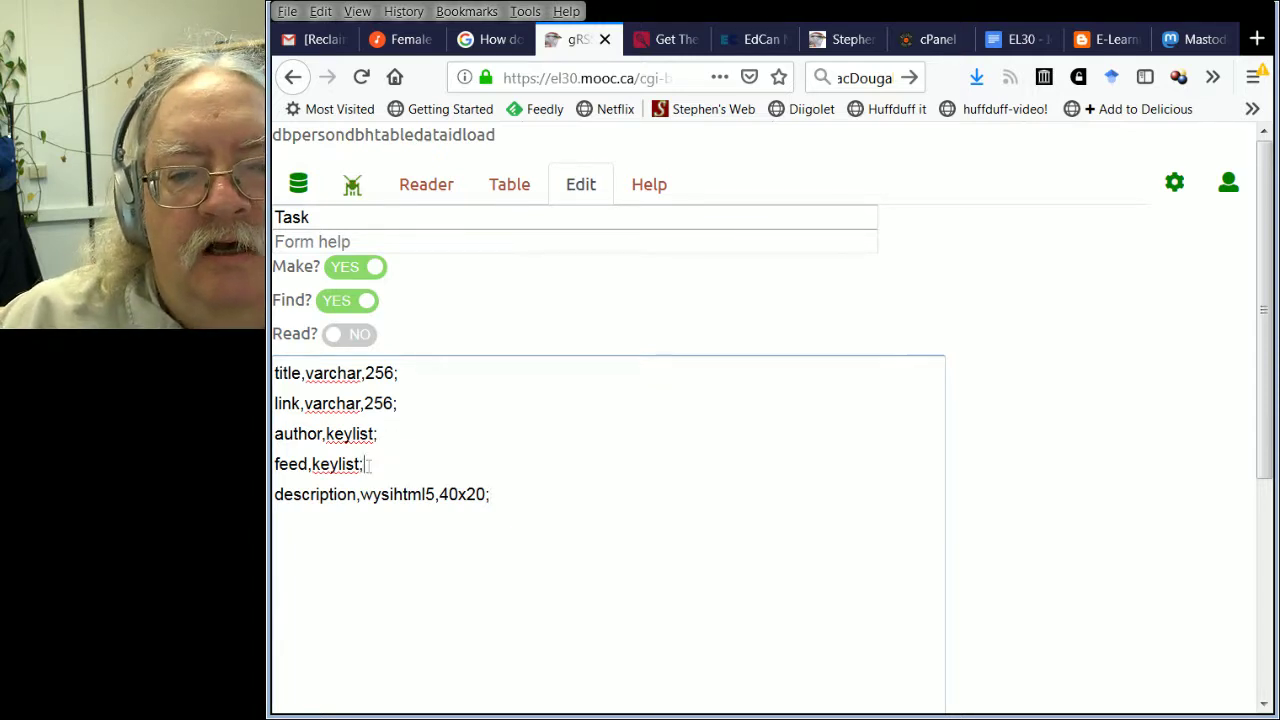
drag(374, 465, 274, 433)
key(ctrl+c)
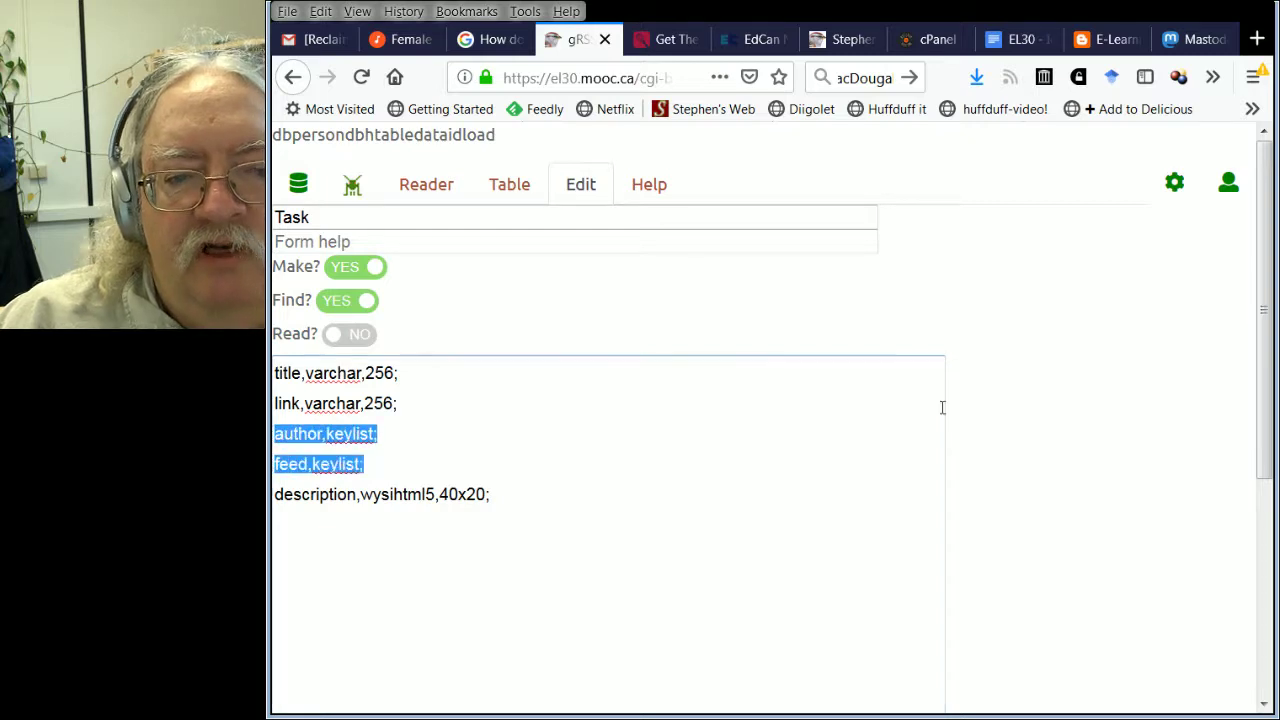
key(BackSpace)
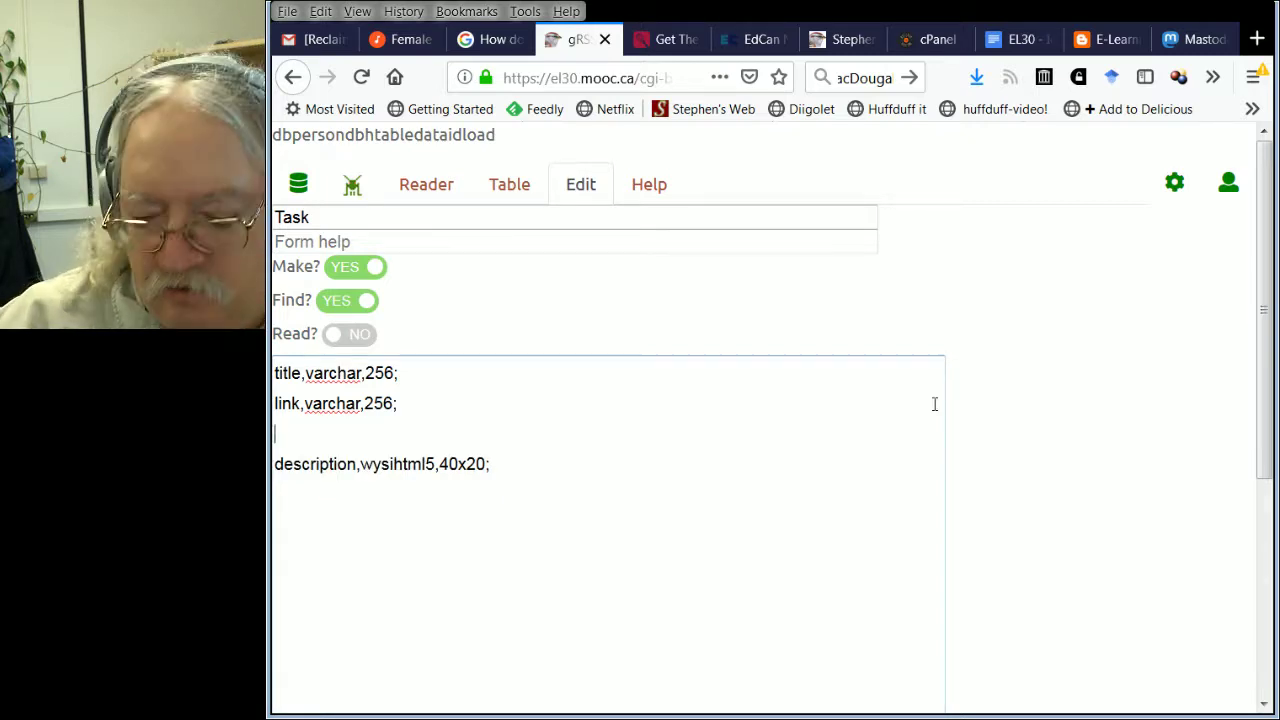
key(Delete)
click(535, 433)
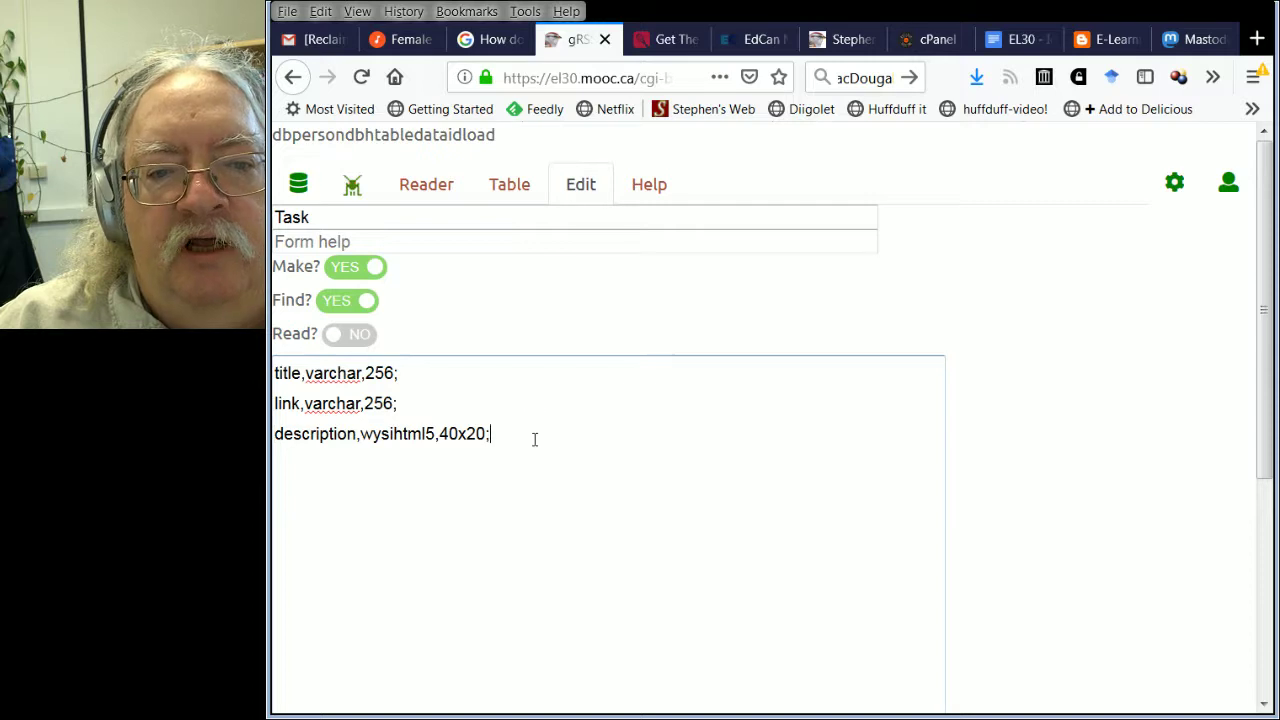
key(Return)
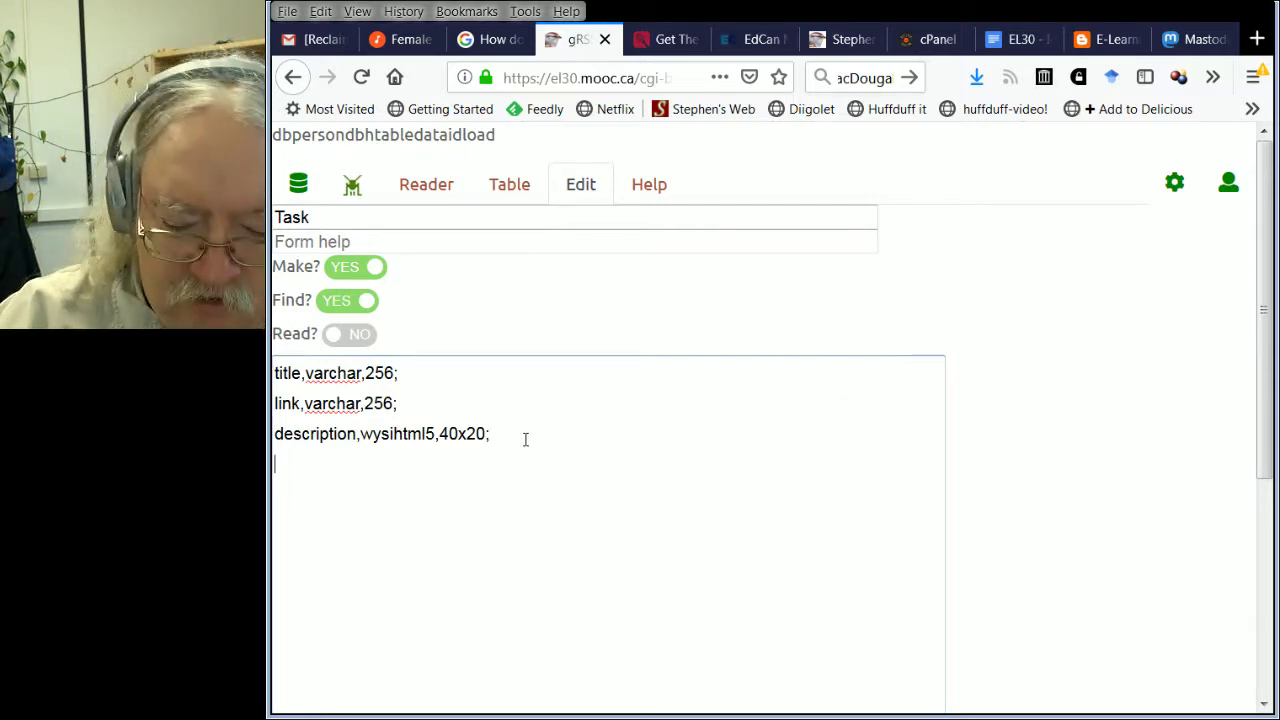
key(ctrl+v)
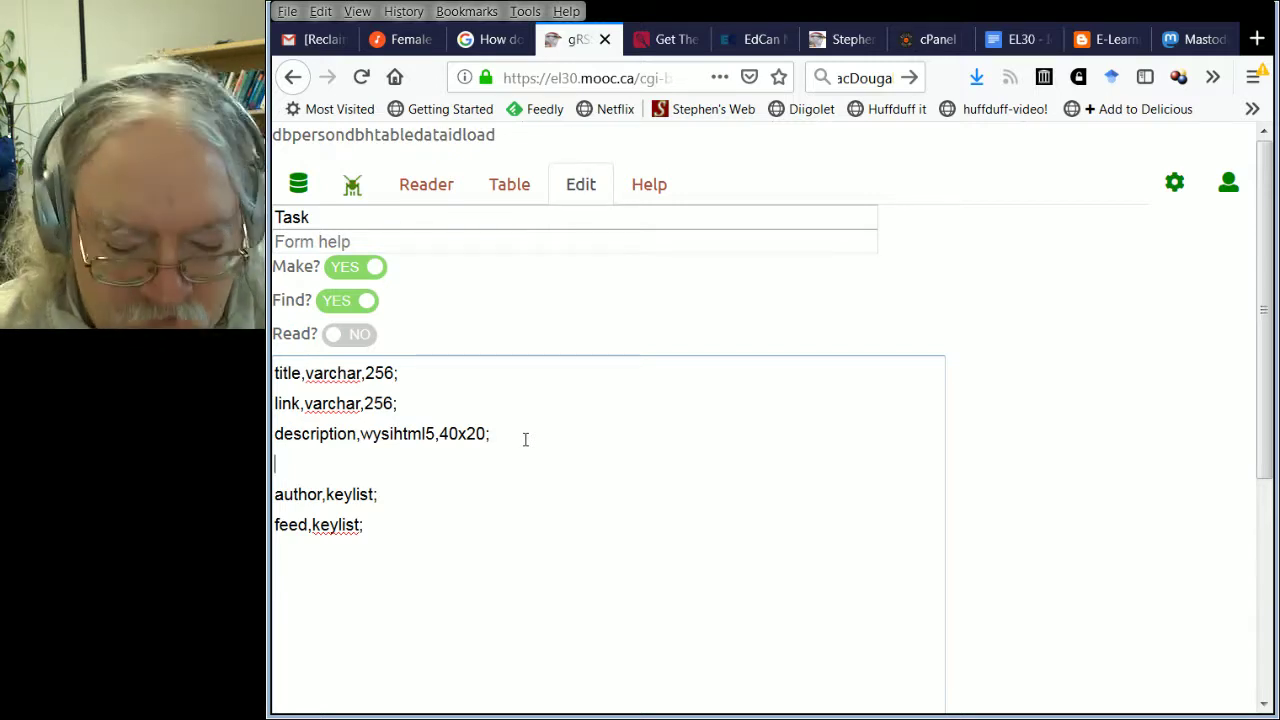
text(mopdule)
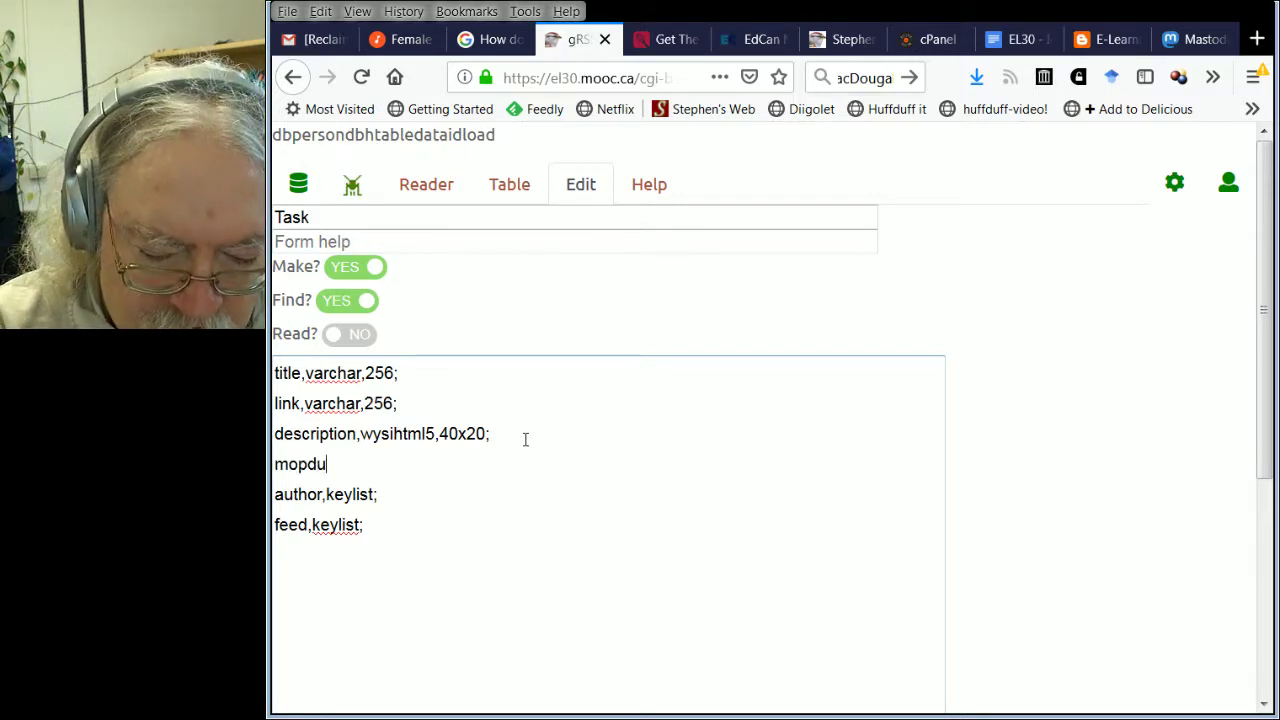
key(BackSpace)
key(BackSpace)
key(BackSpace)
key(BackSpace)
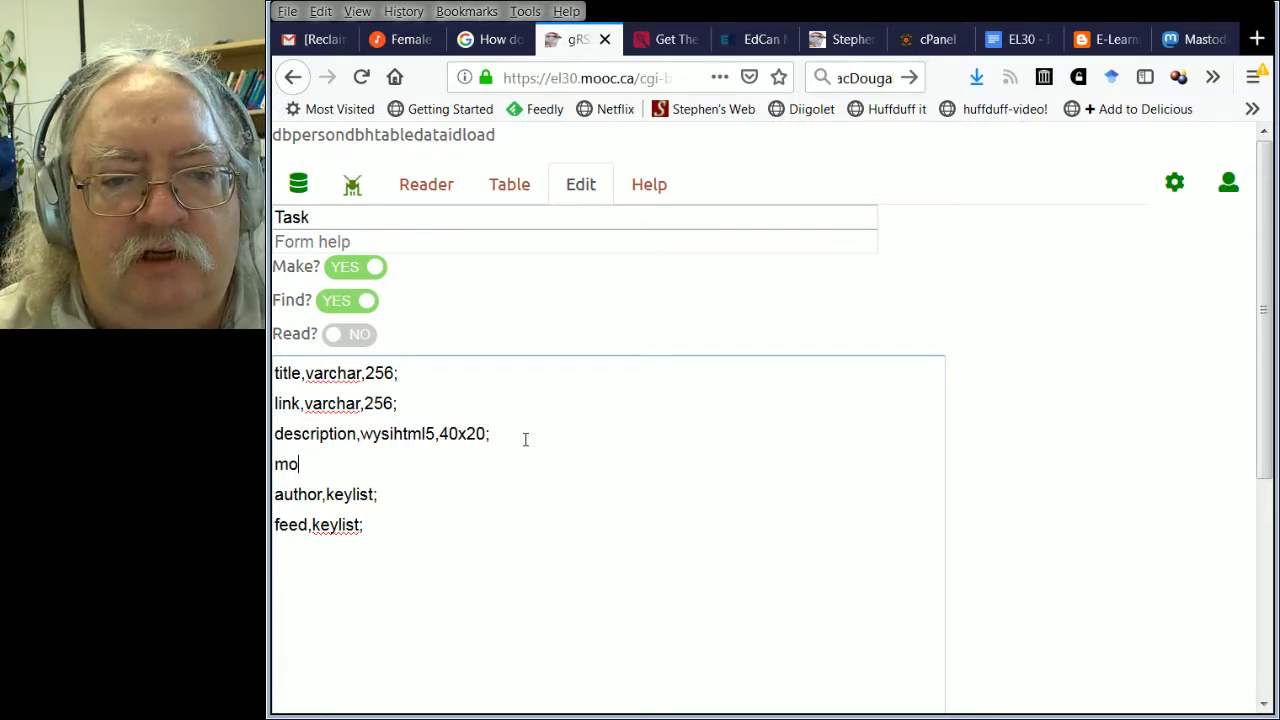
text(dule,)
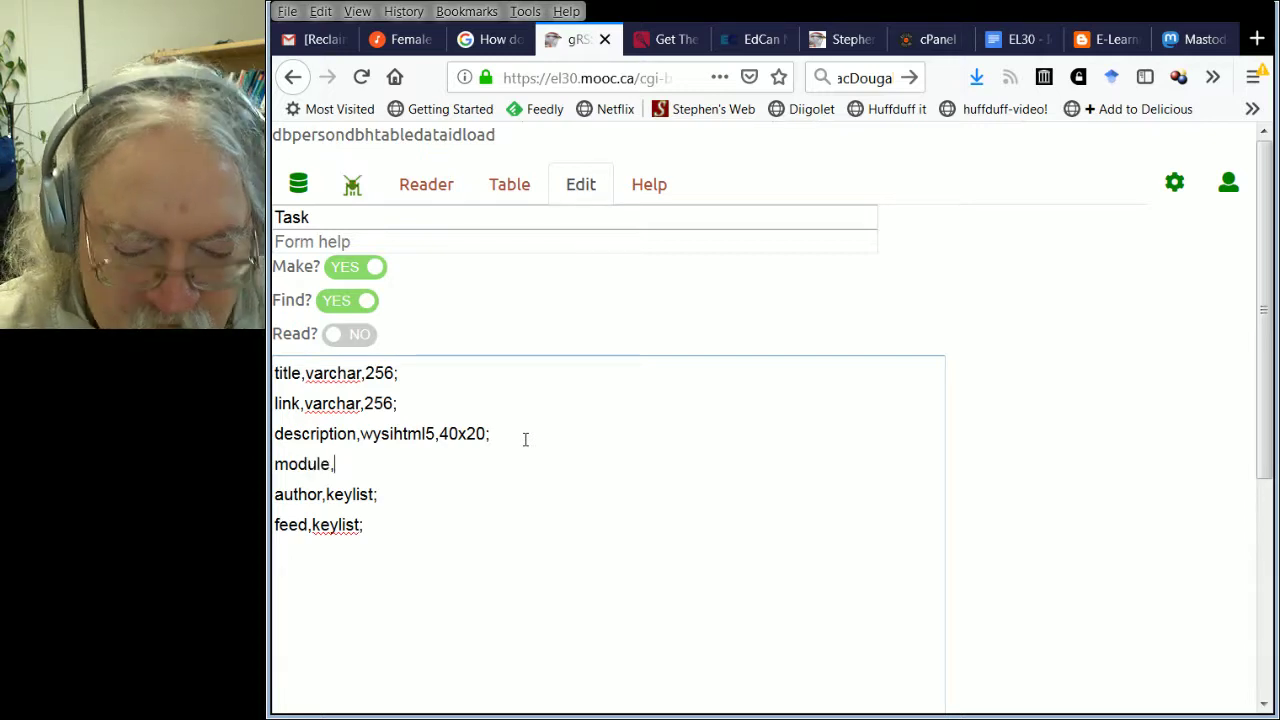
text(key)
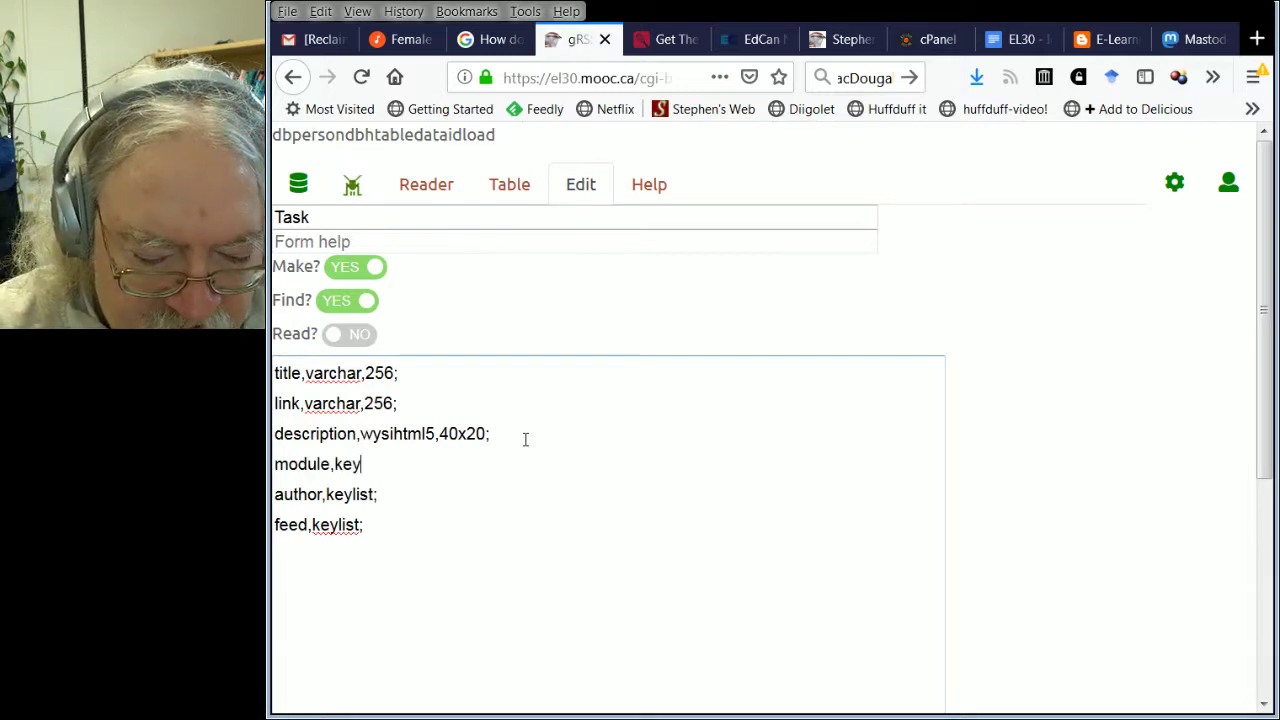
text(list)
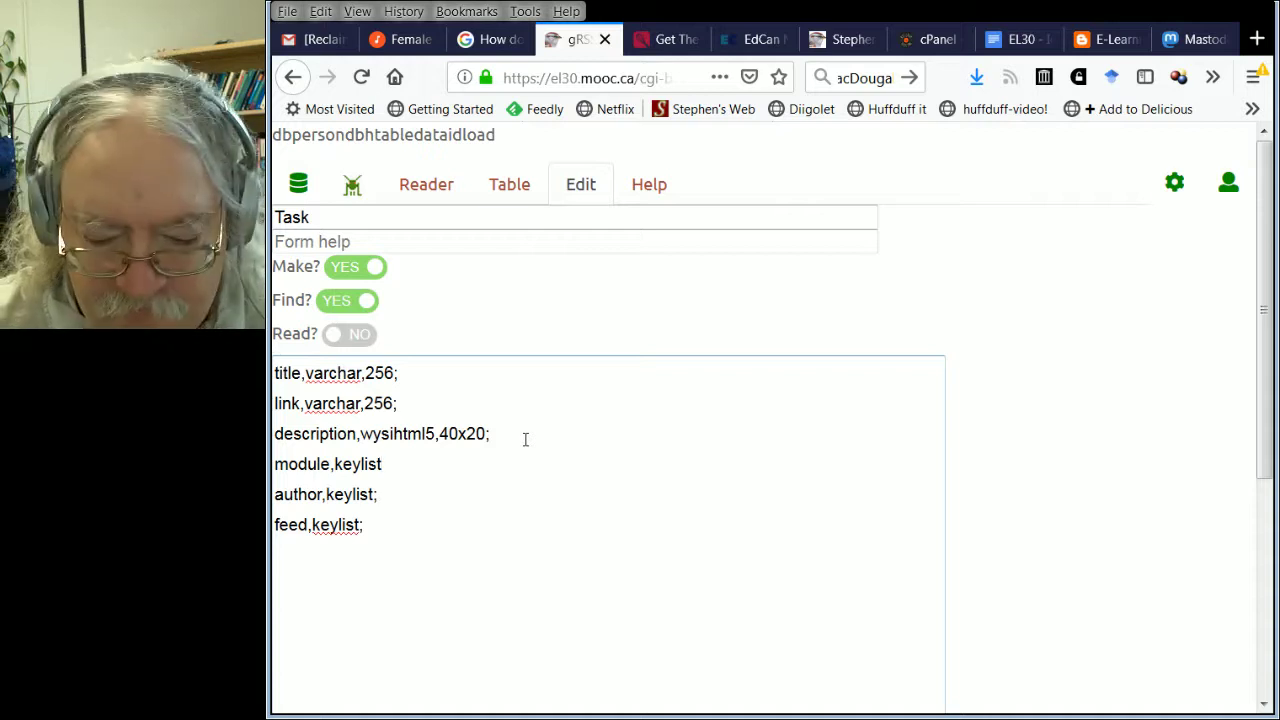
text(;)
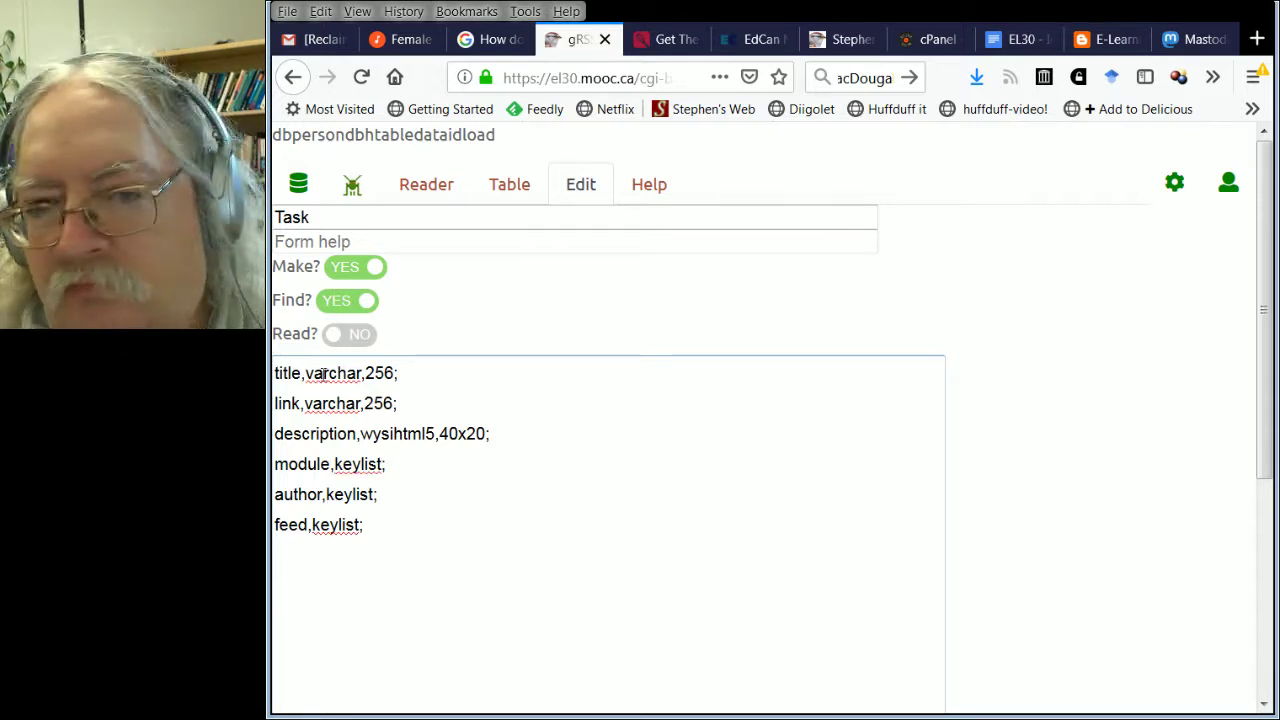
Check the varchar and wysihtml5 field types, finish editing, and open the Table view
click(397, 534)
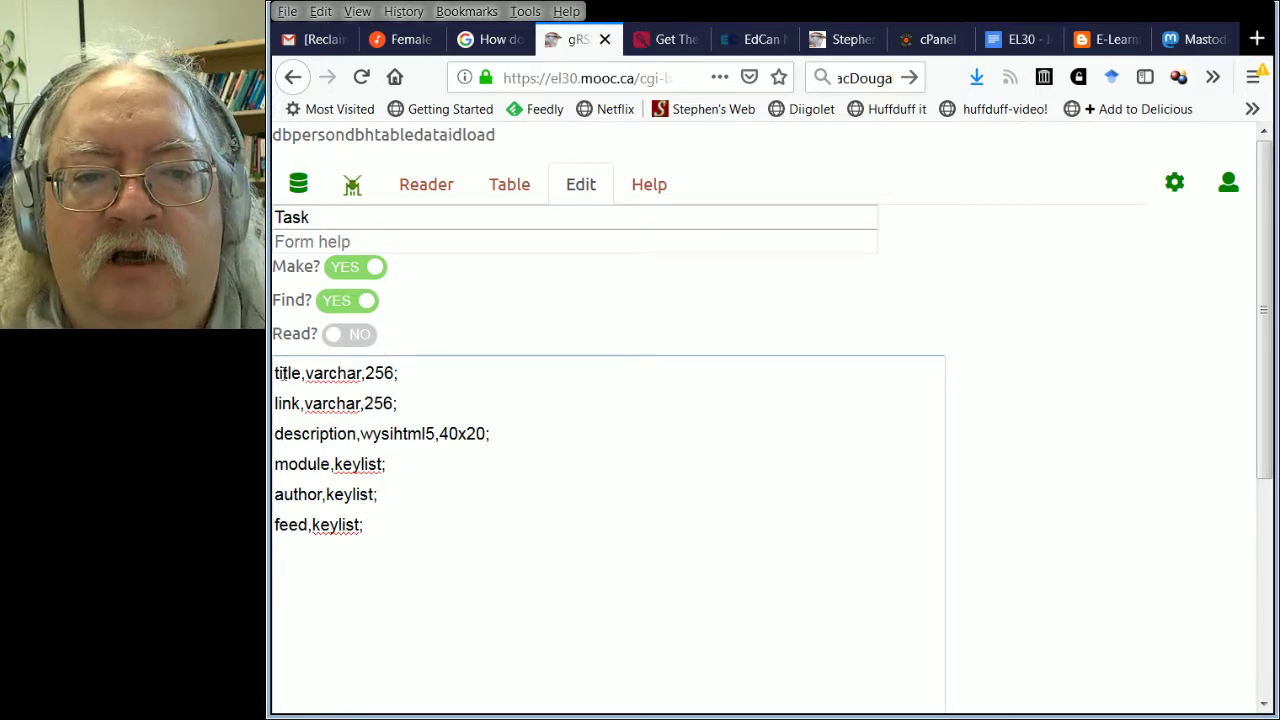
double_click(322, 373)
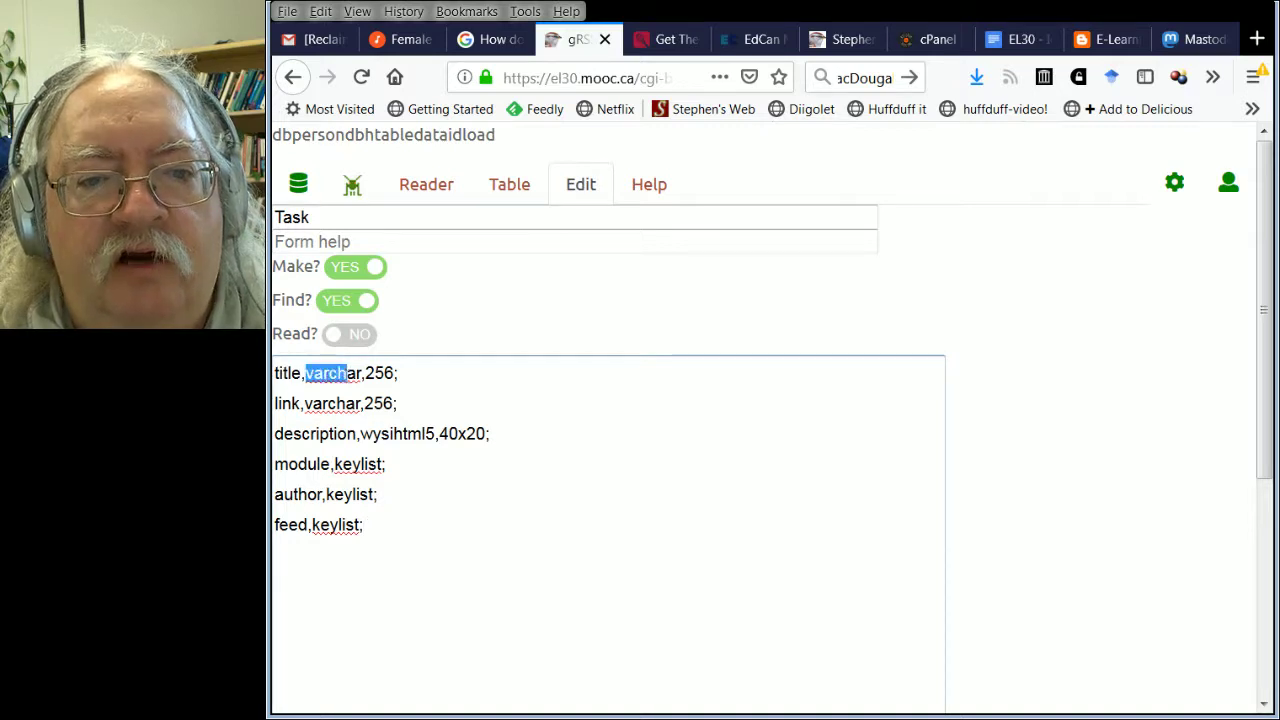
click(341, 373)
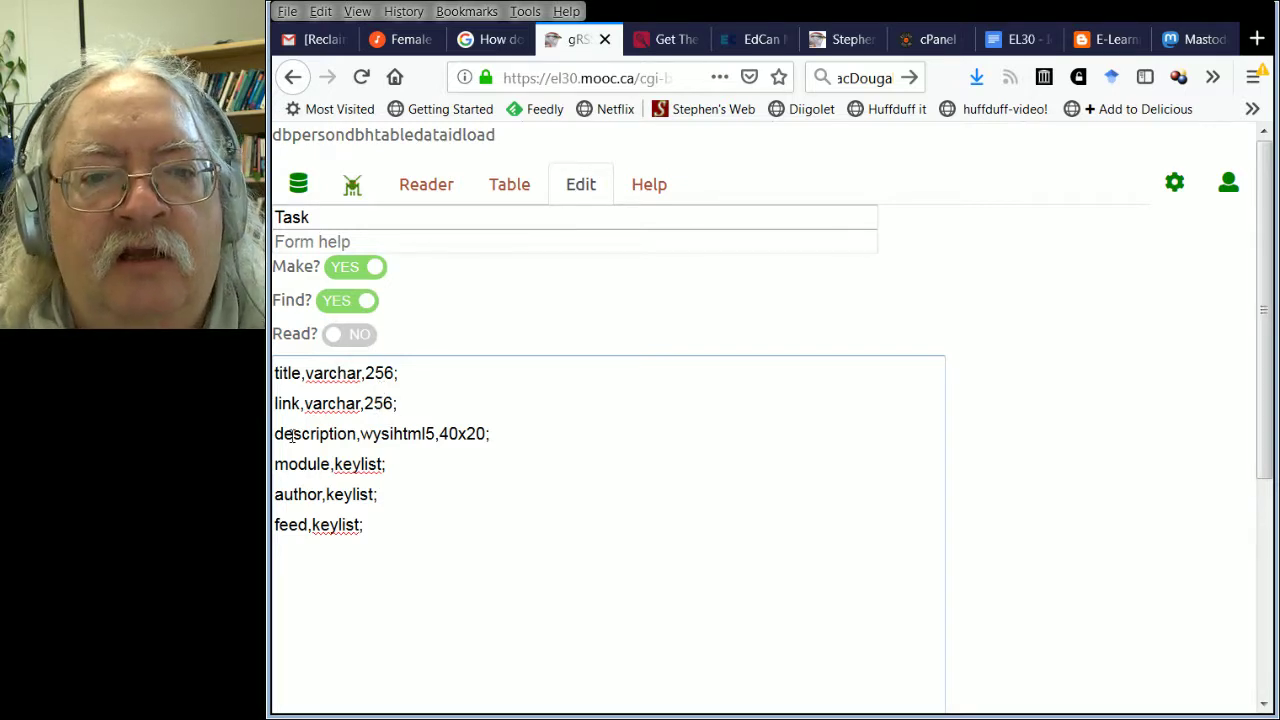
drag(362, 433, 376, 433)
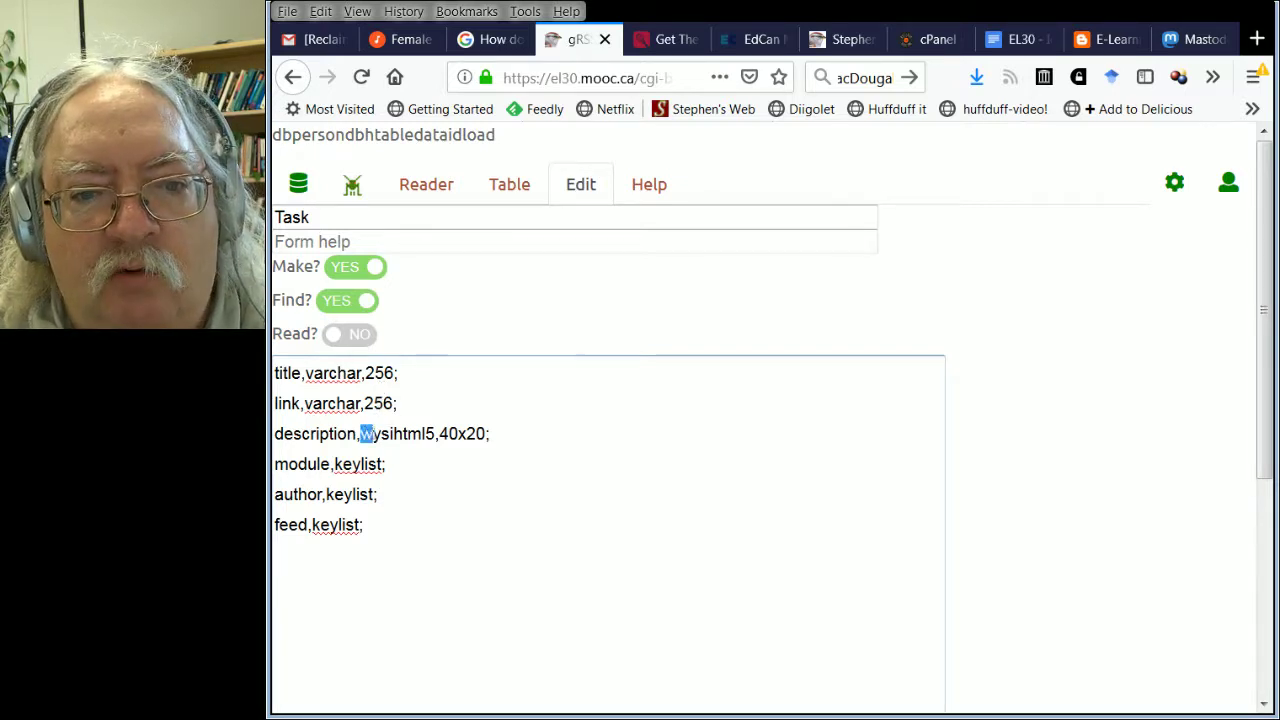
click(382, 433)
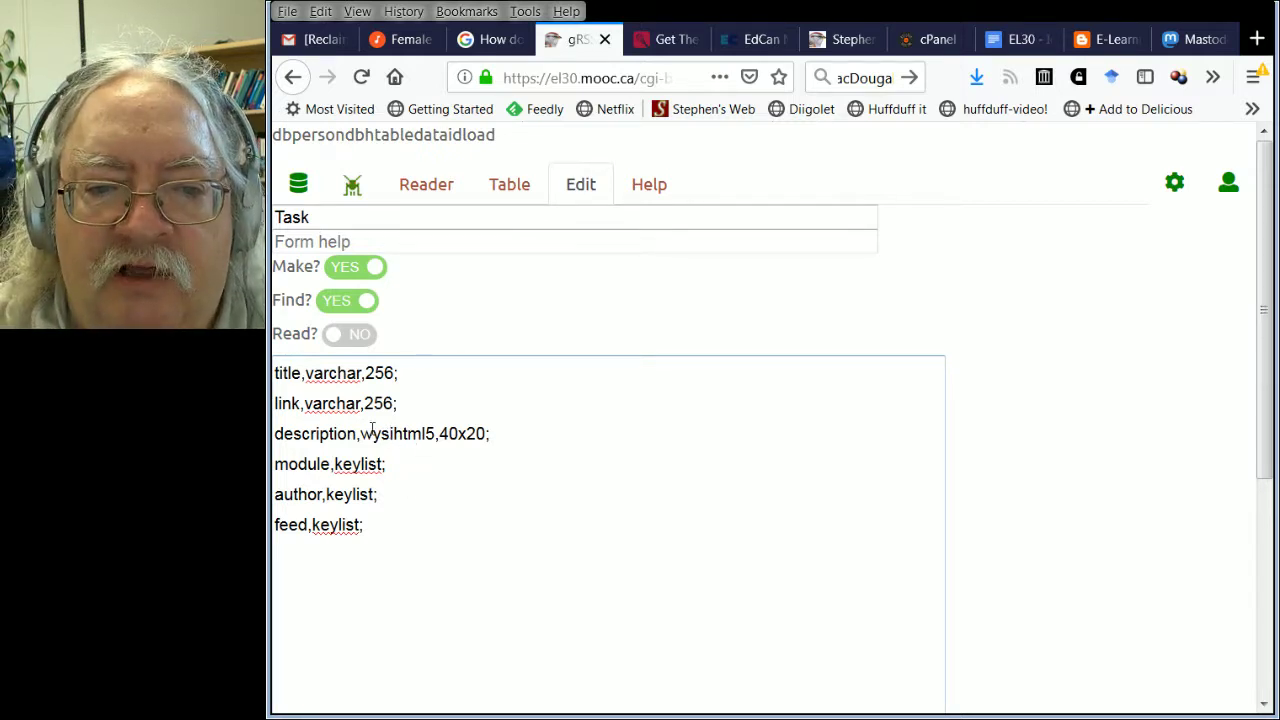
drag(361, 433, 425, 433)
click(393, 470)
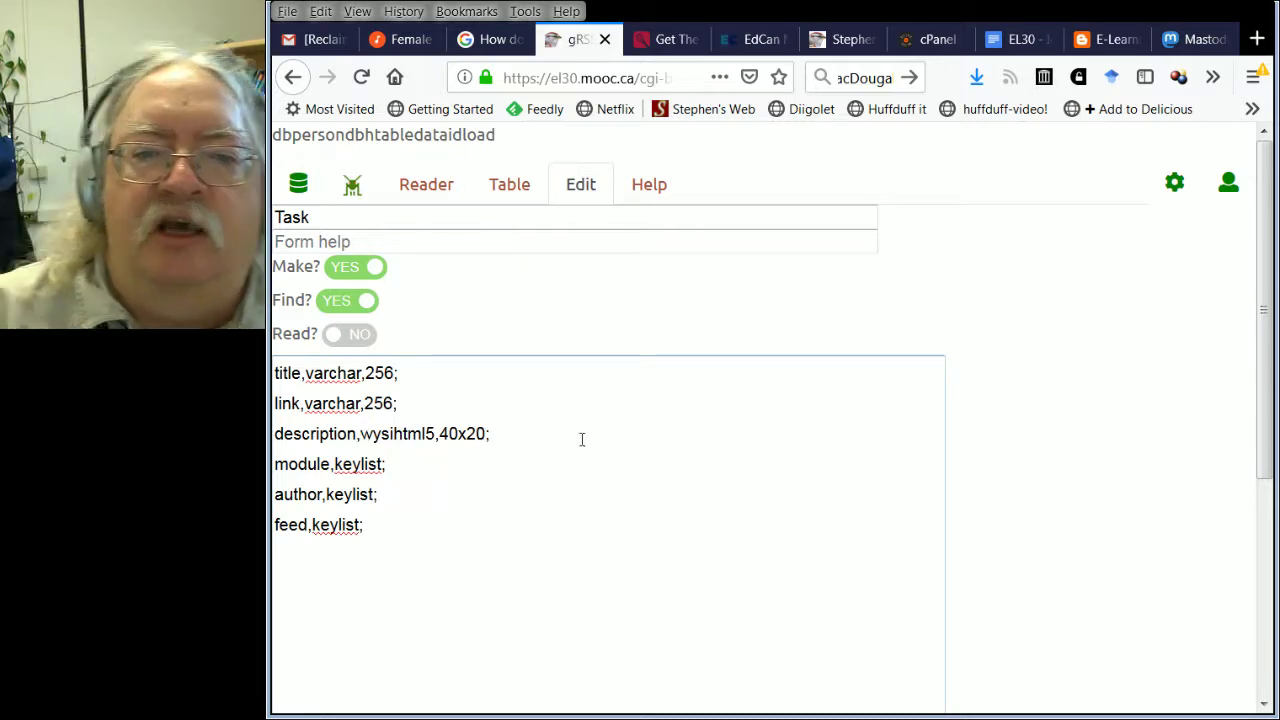
key(Down)
key(Down)
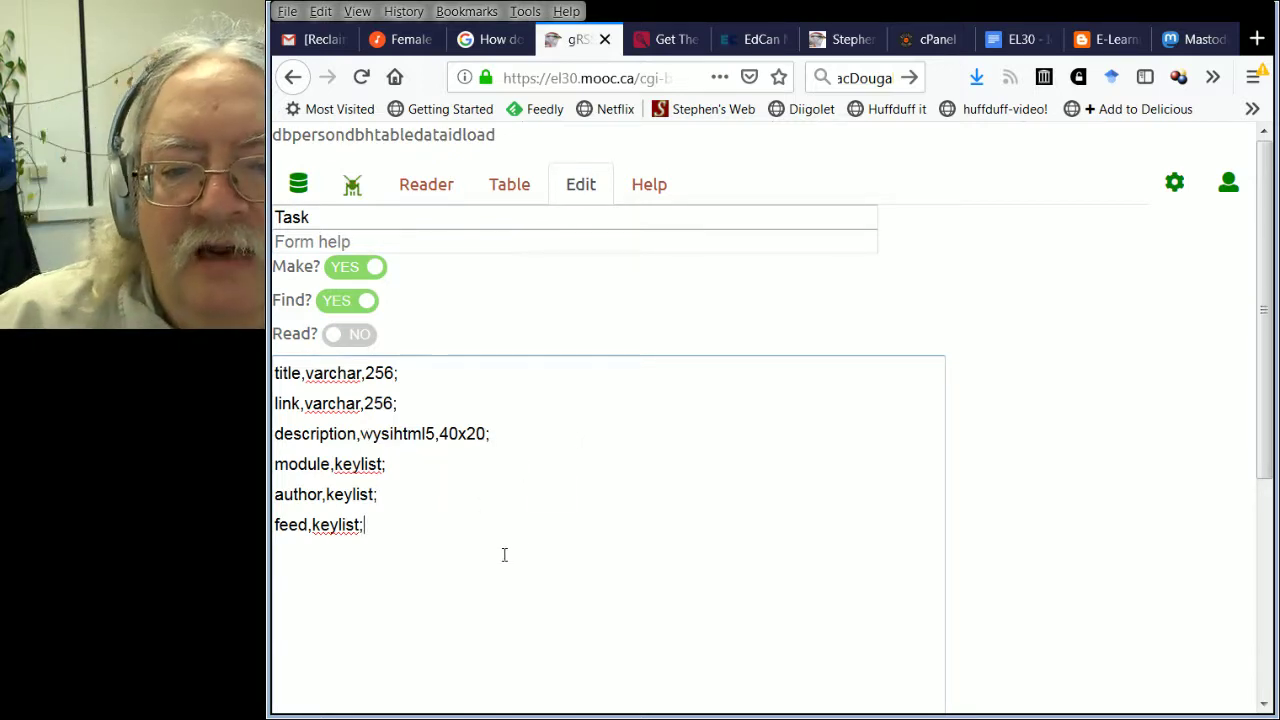
click(471, 329)
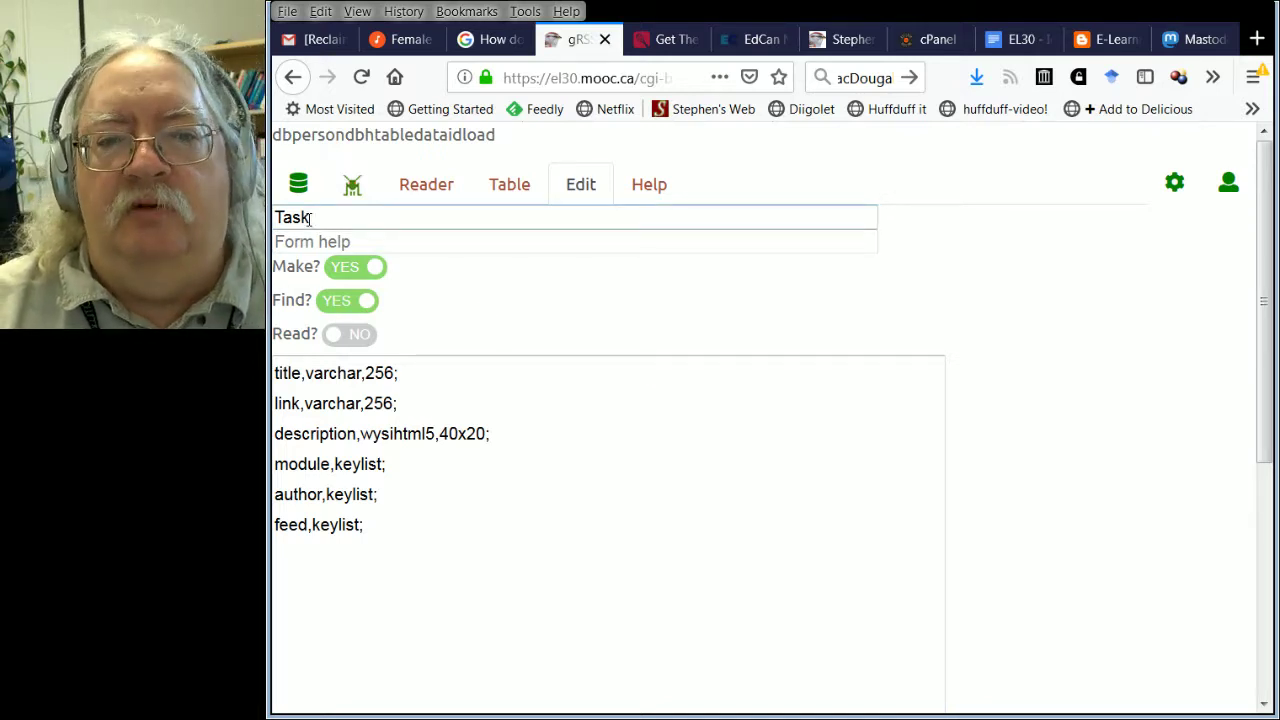
click(510, 186)
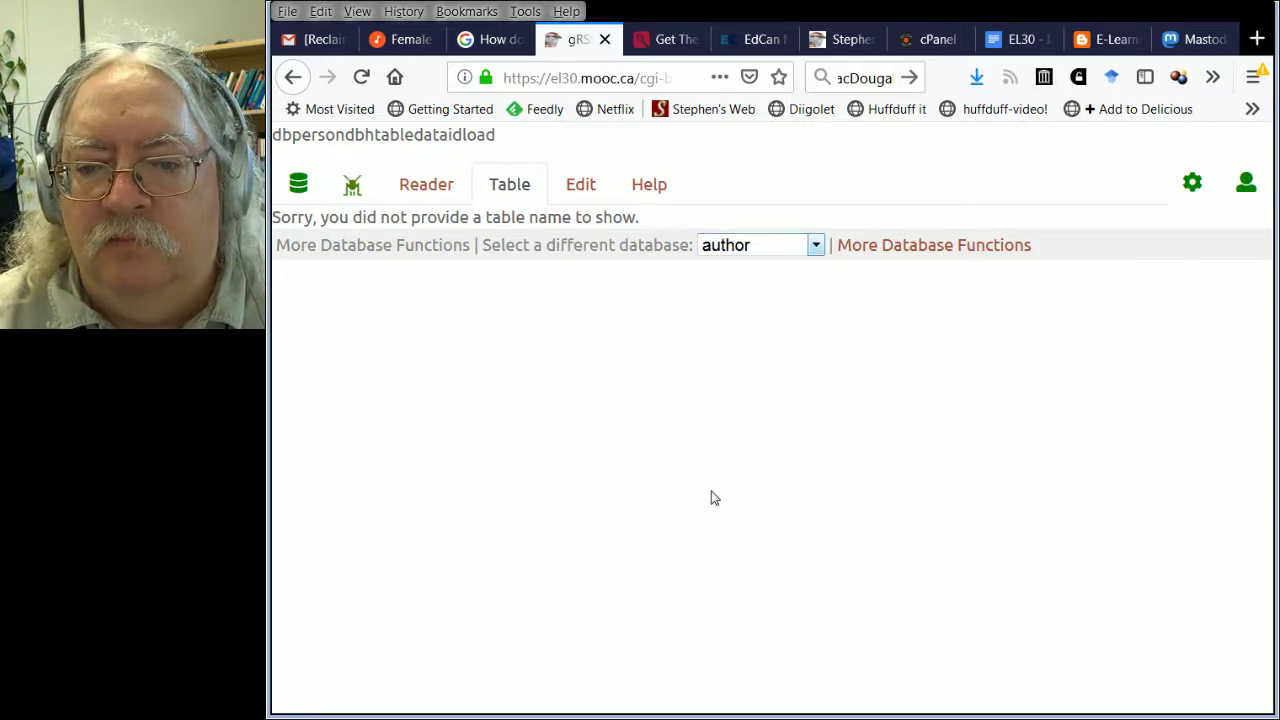
Create a new database table named 'task' on the database management page
click(871, 247)
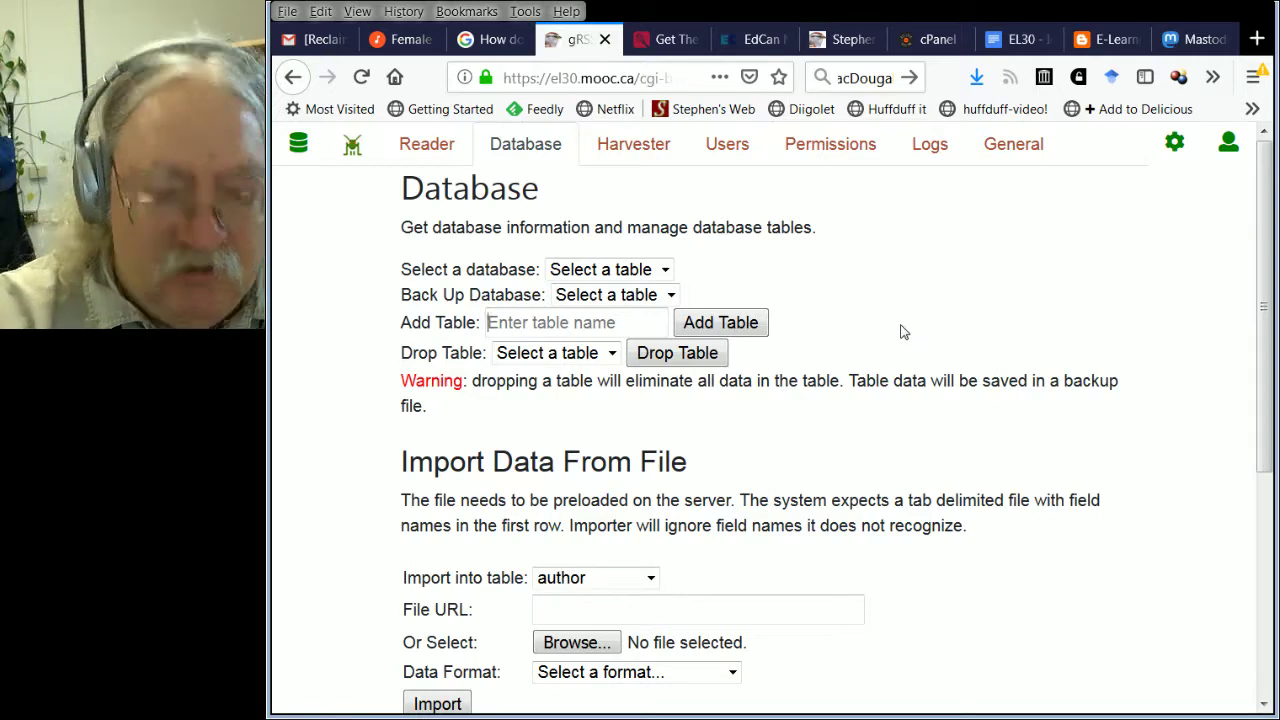
text(task)
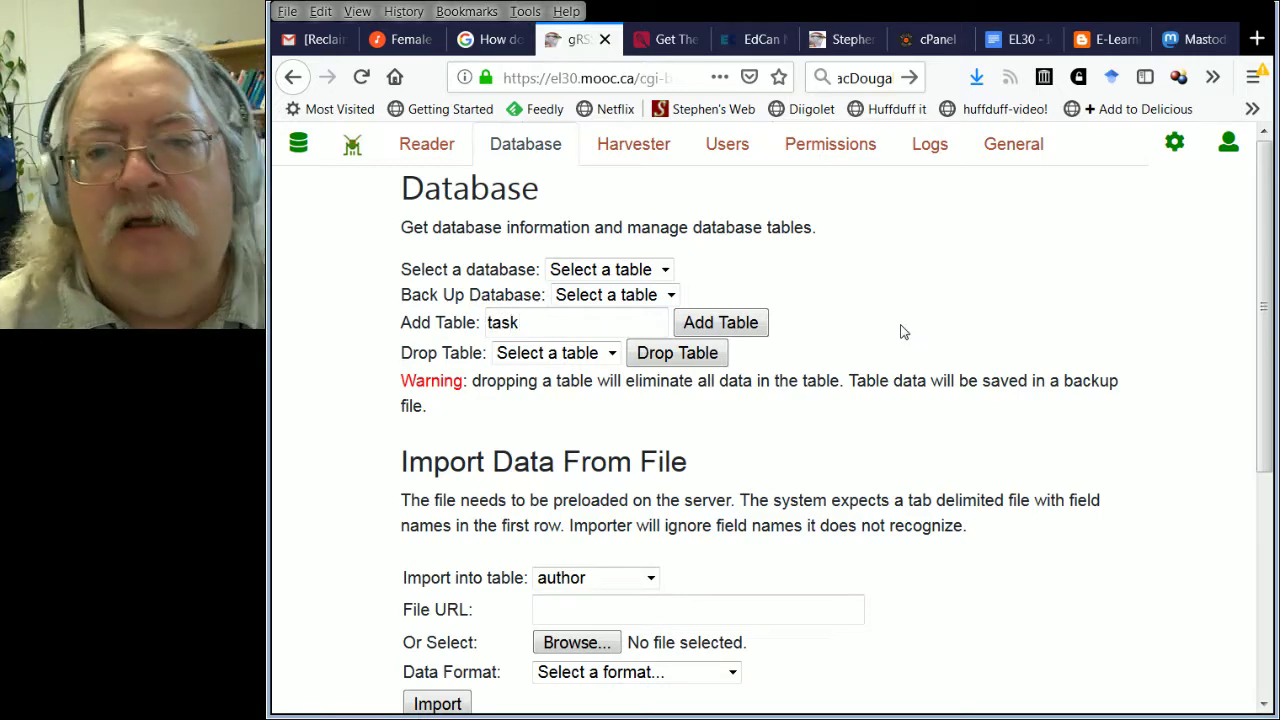
click(750, 325)
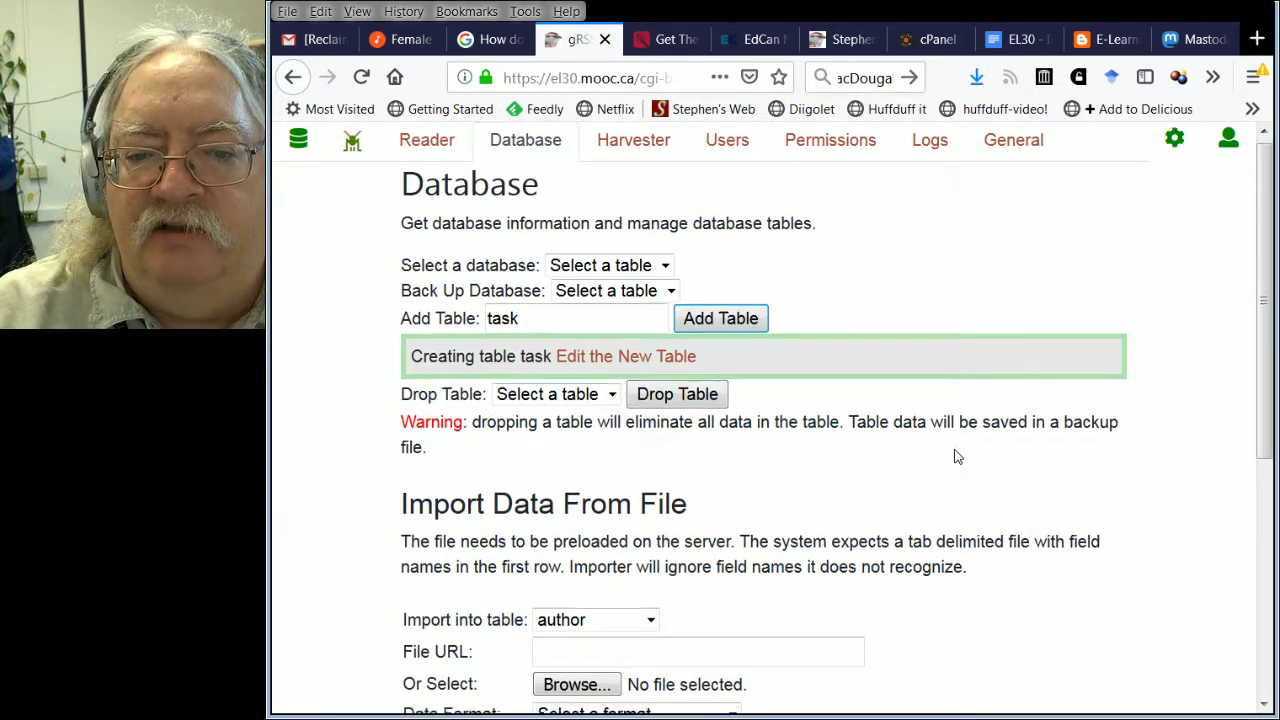
scroll(955, 456, down, 3)
scroll(955, 456, up, 3)
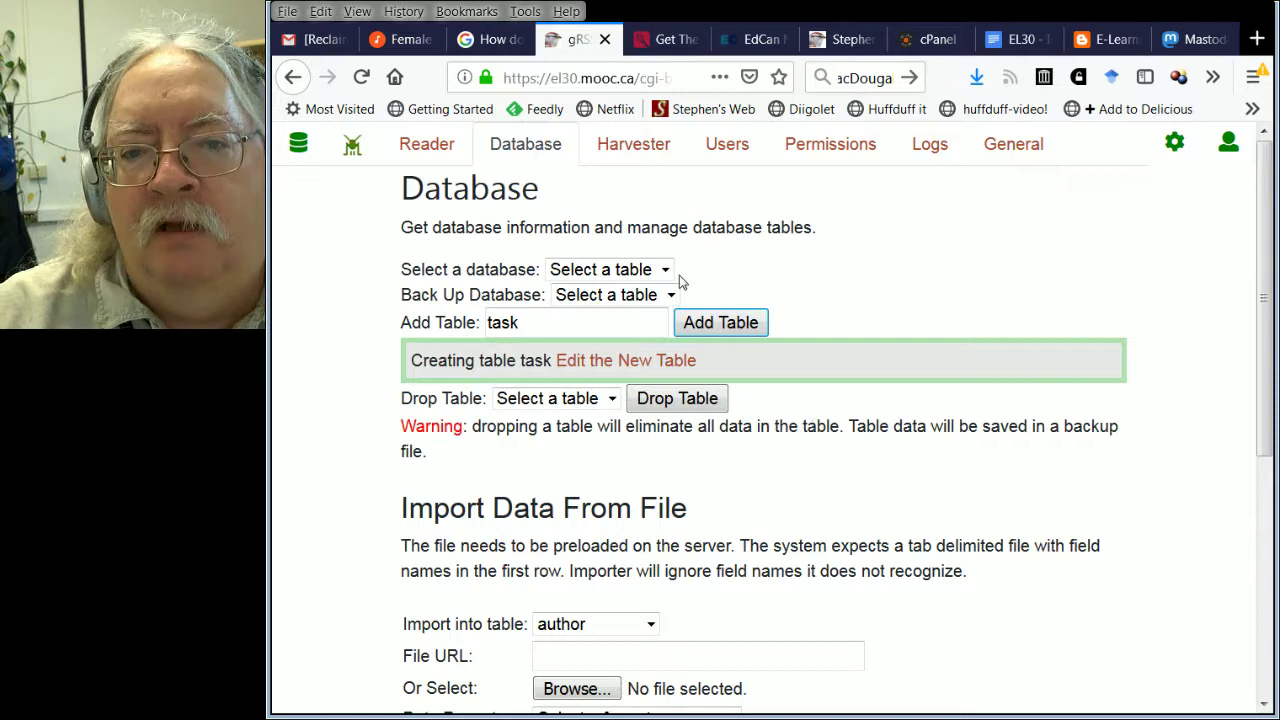
click(300, 147)
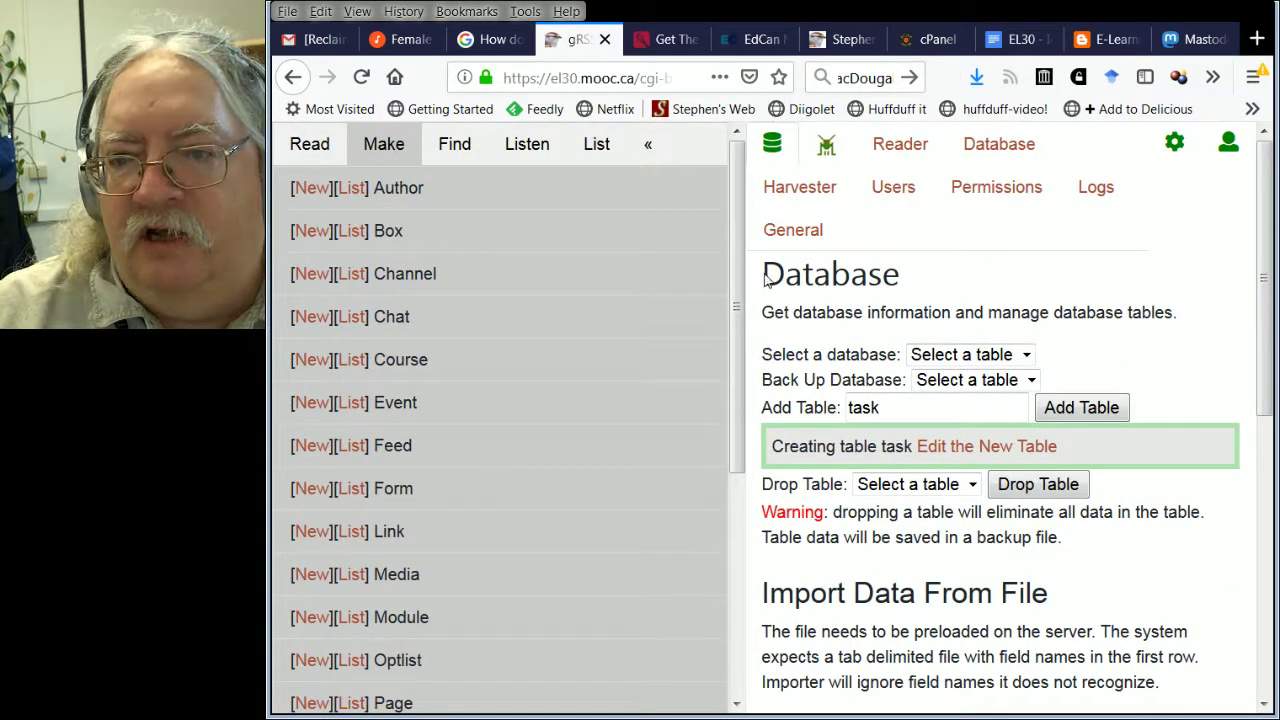
Reopen the forms list from the side panel and open the Task form for editing
click(652, 150)
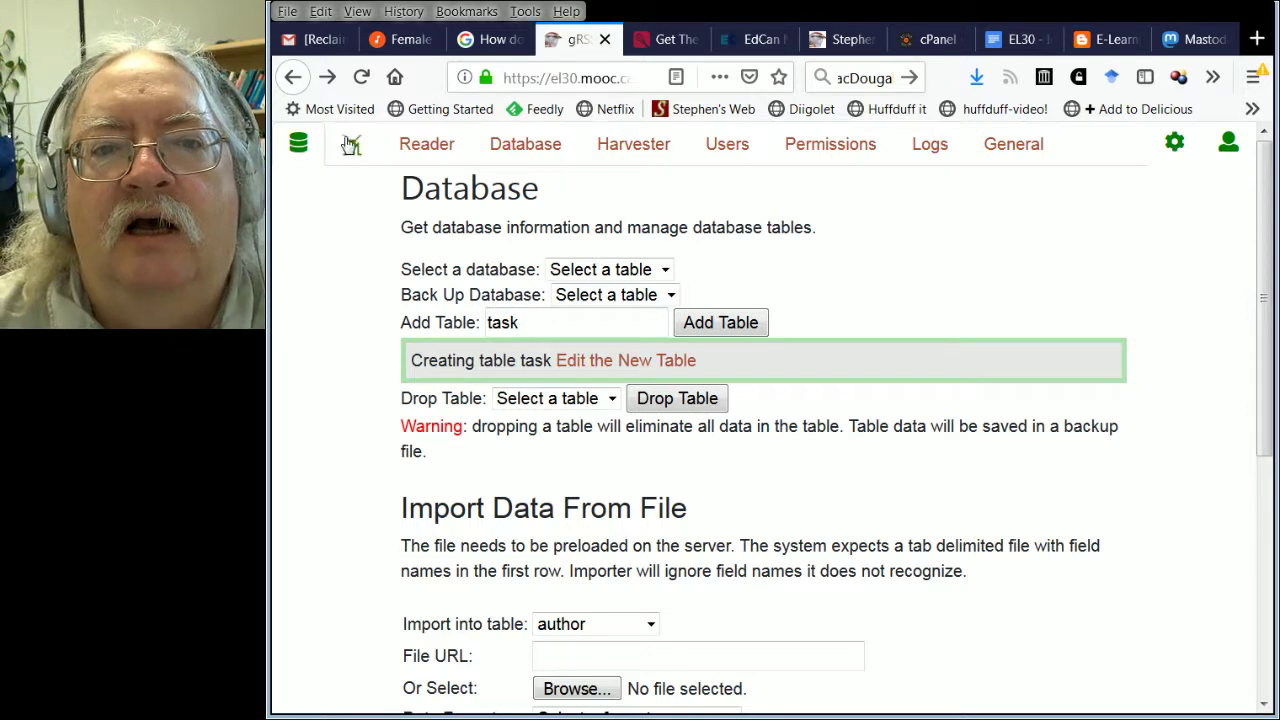
click(298, 146)
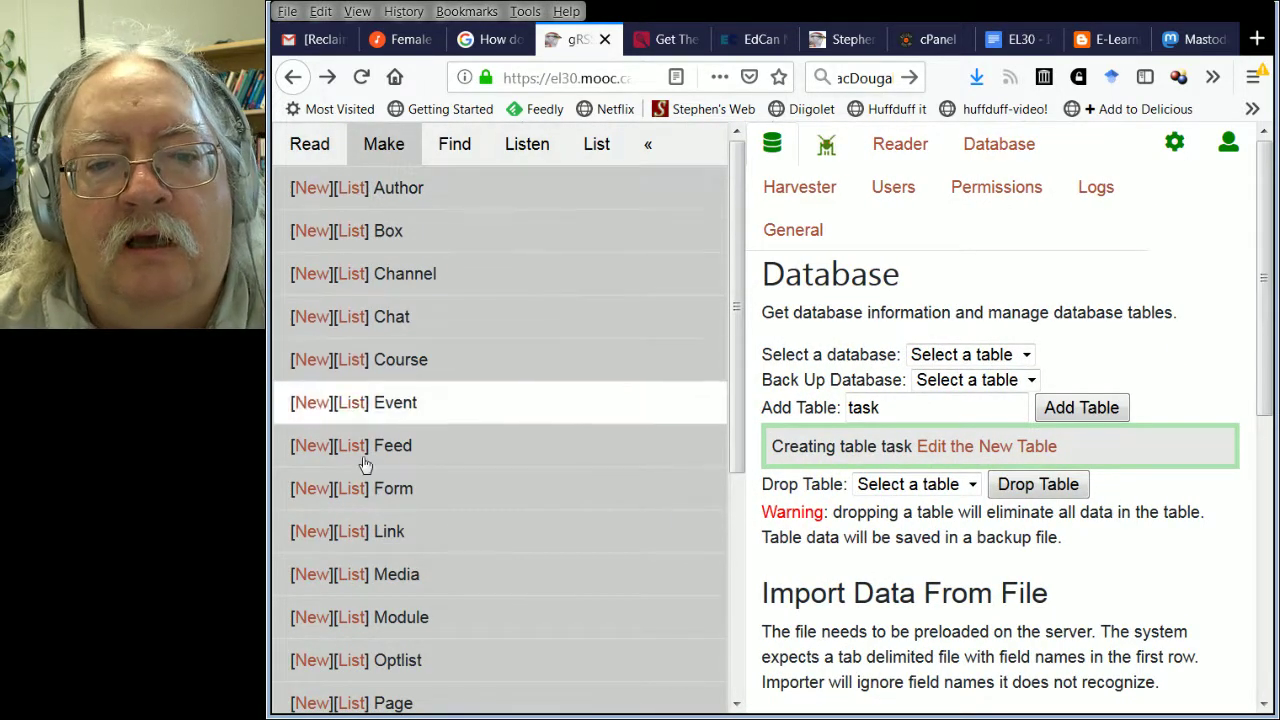
click(352, 490)
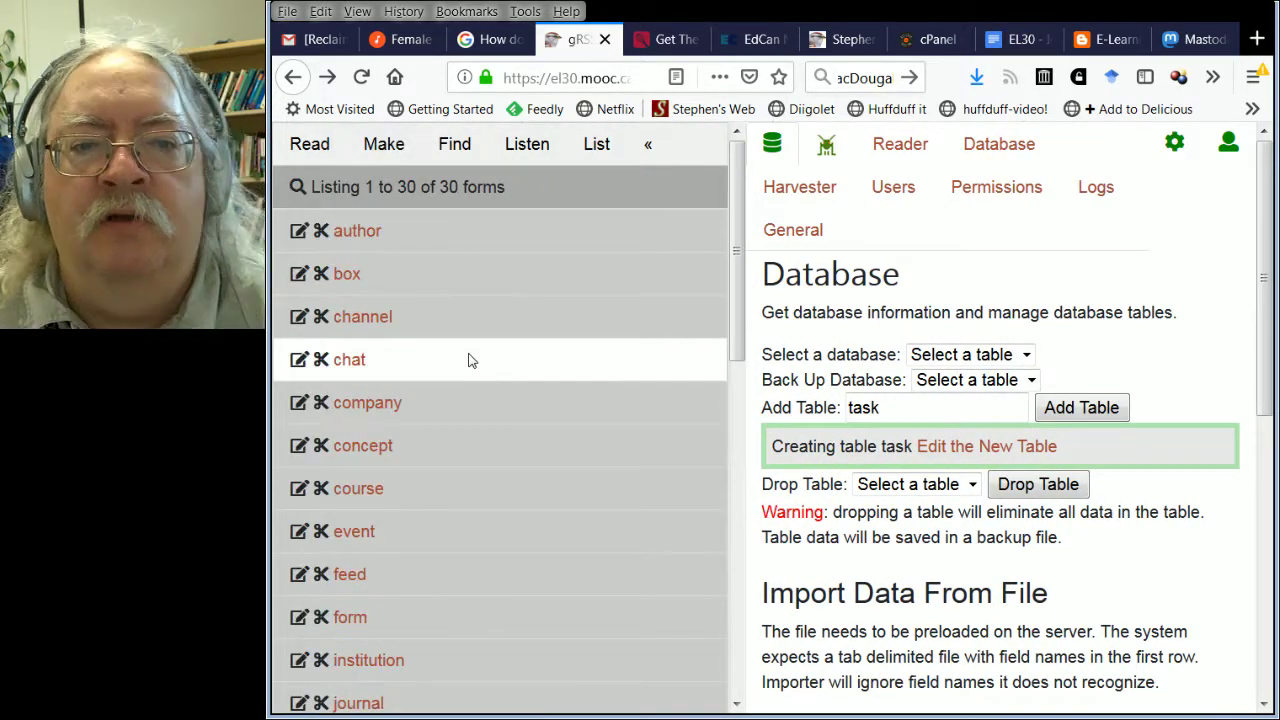
scroll(470, 362, down, 3)
scroll(469, 363, down, 5)
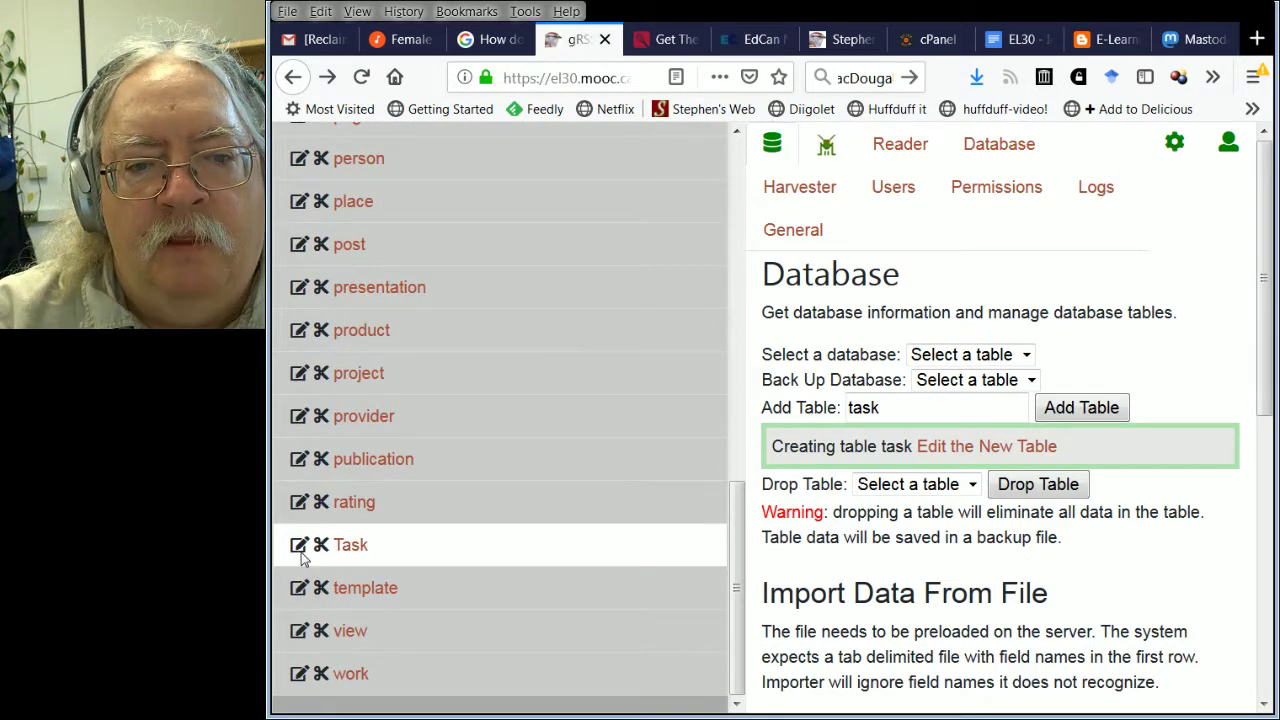
click(960, 446)
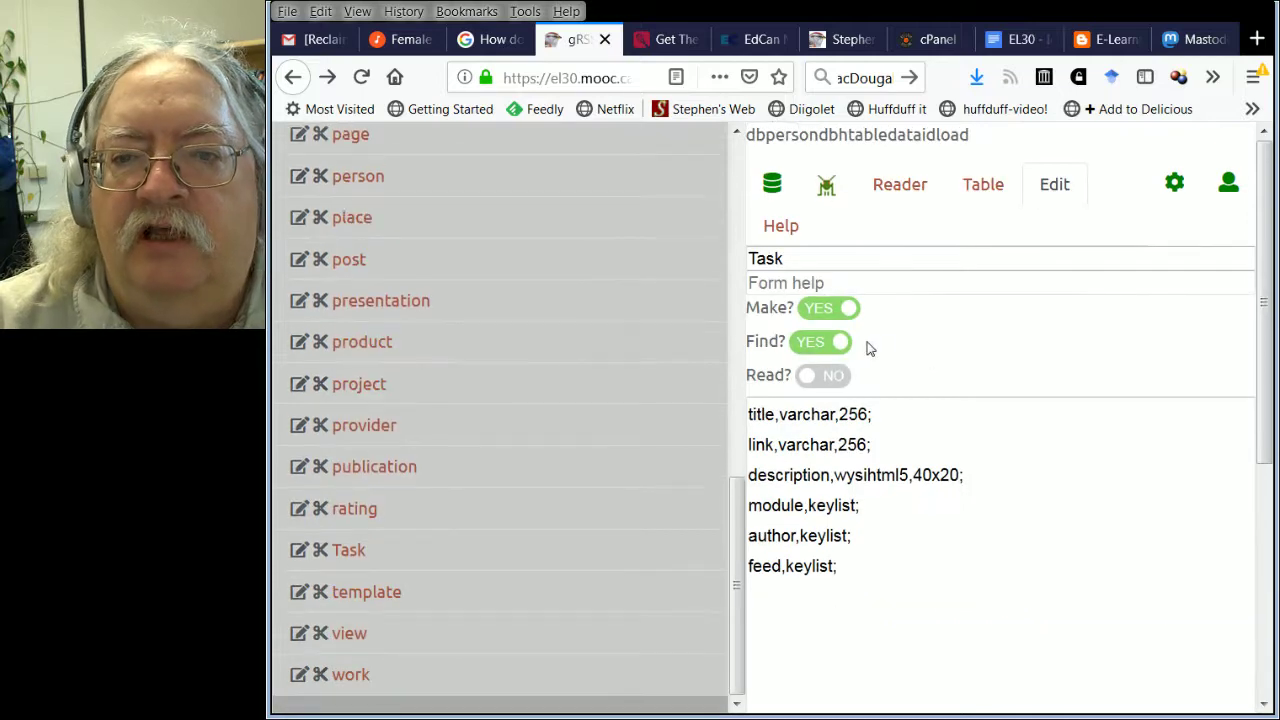
Change the form title from 'Task' to lowercase 'task'
click(749, 258)
key(Delete)
text(t)
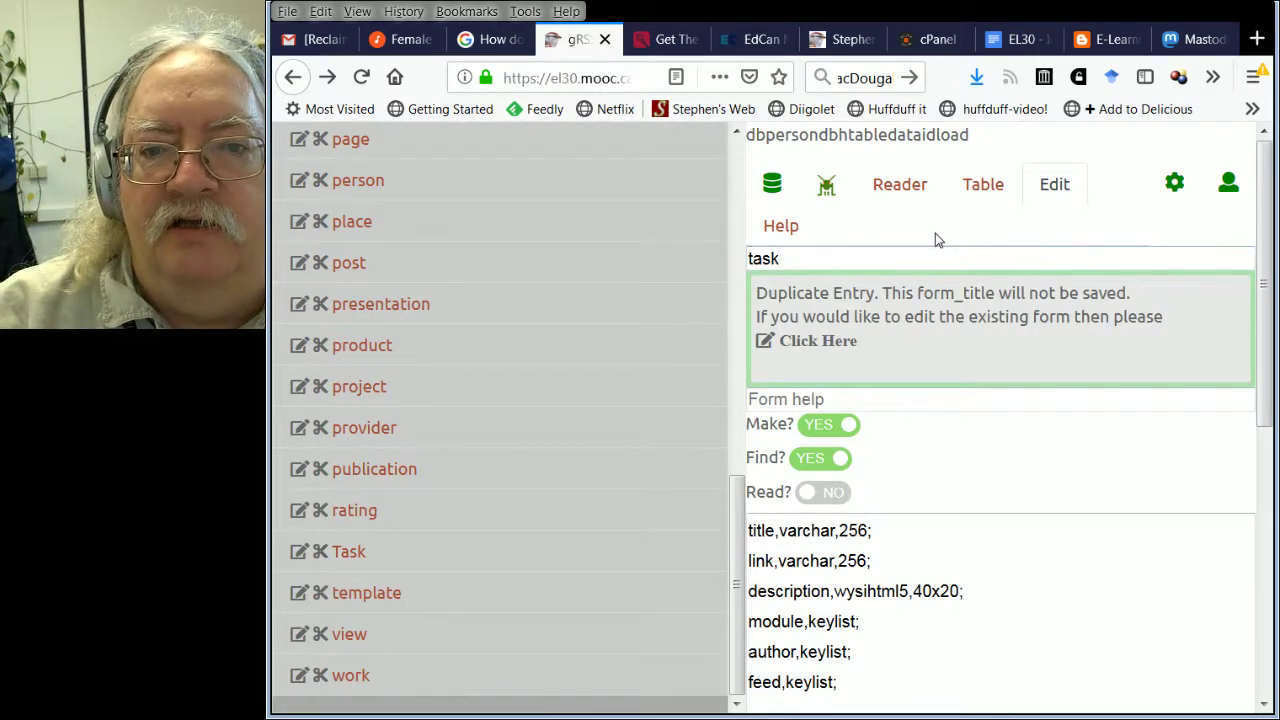
click(806, 254)
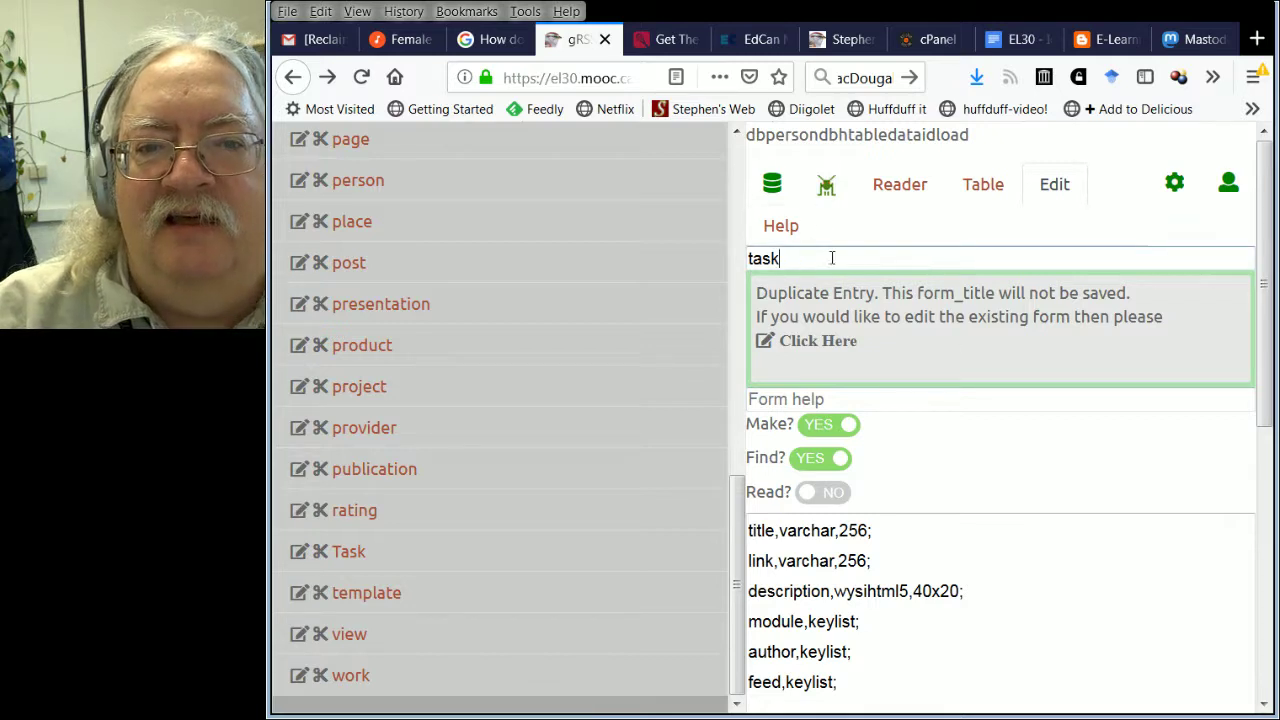
click(966, 225)
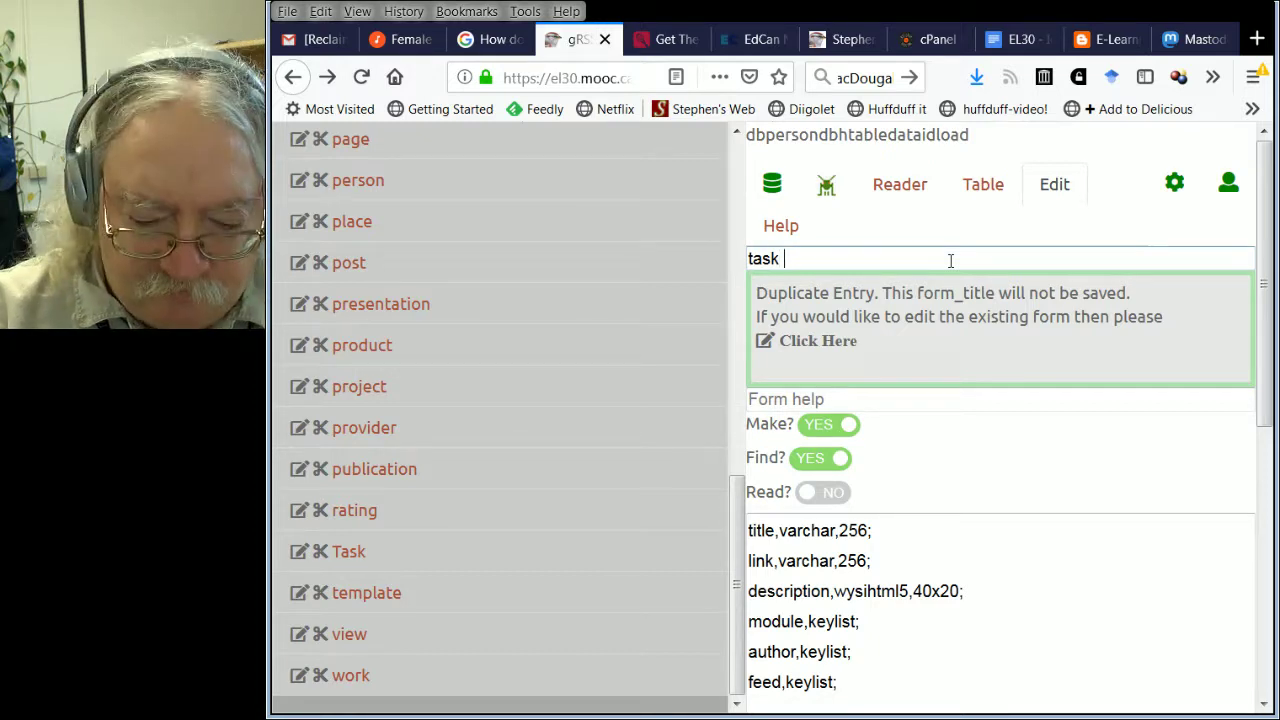
text(ppp)
click(977, 233)
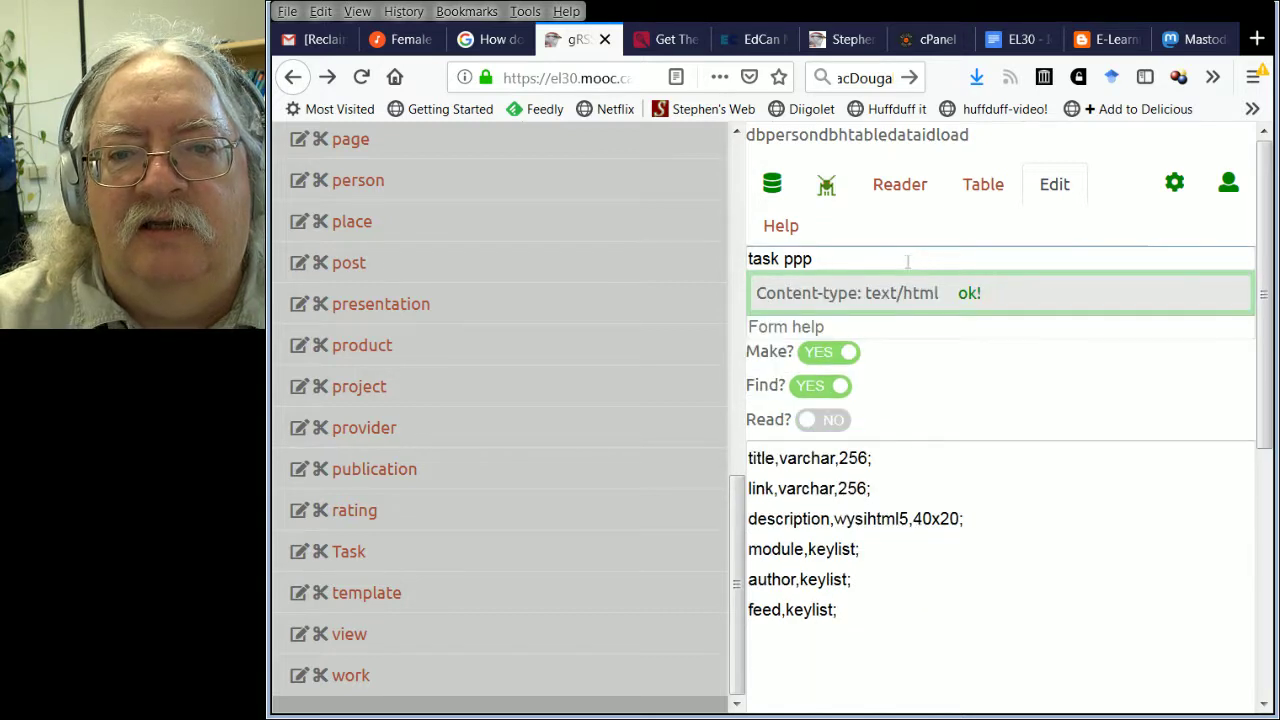
click(907, 261)
key(BackSpace)
key(BackSpace)
key(BackSpace)
key(BackSpace)
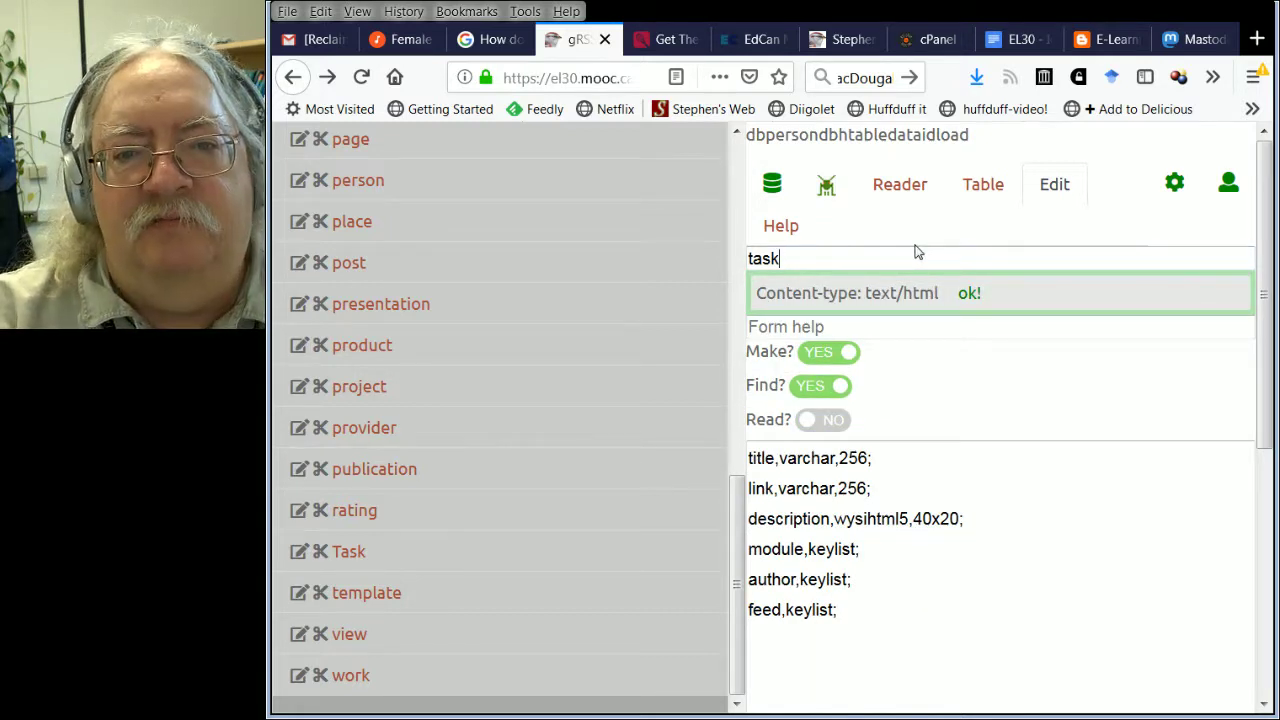
click(956, 229)
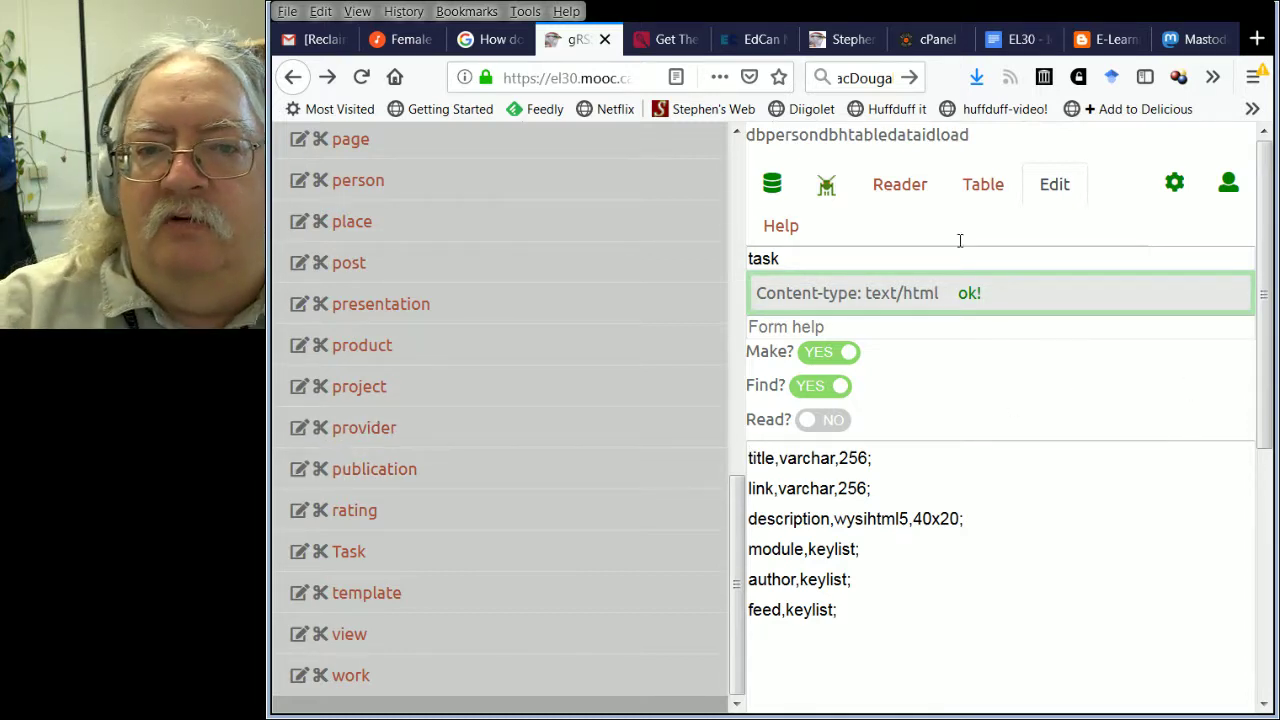
Collapse the side panel and view the task table's ten columns, including task_due
scroll(640, 269, up, 10)
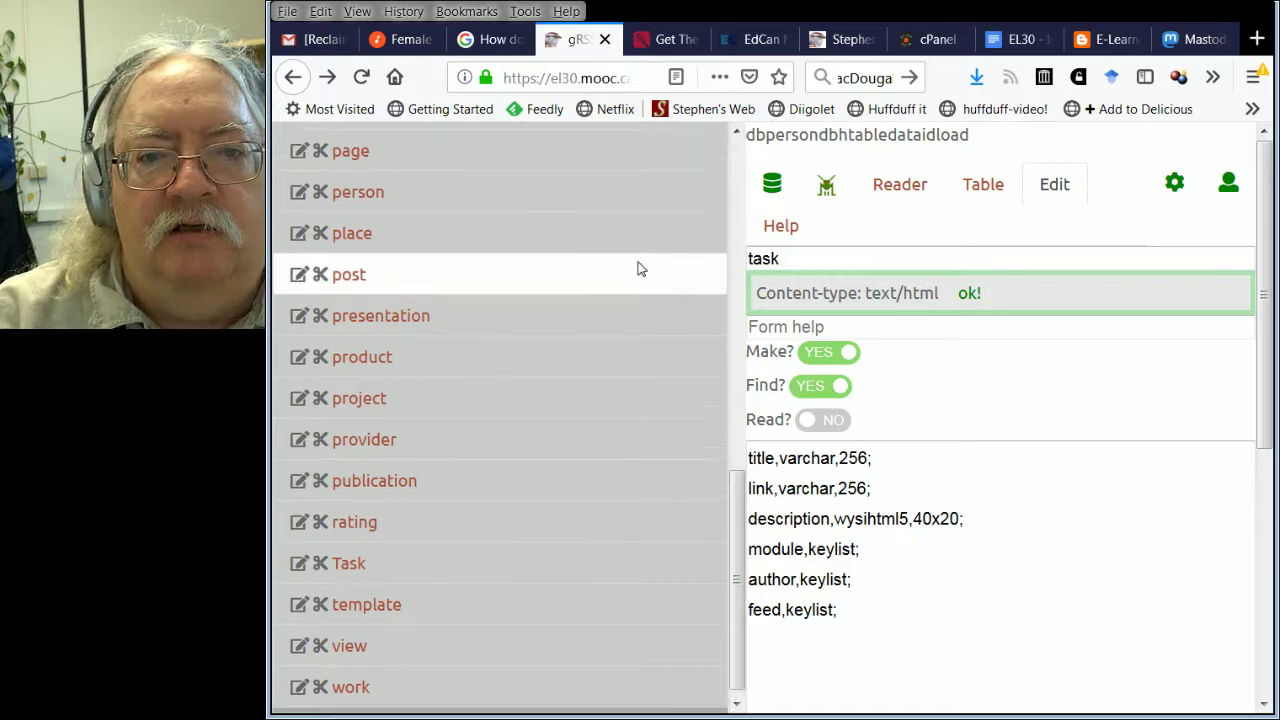
click(649, 146)
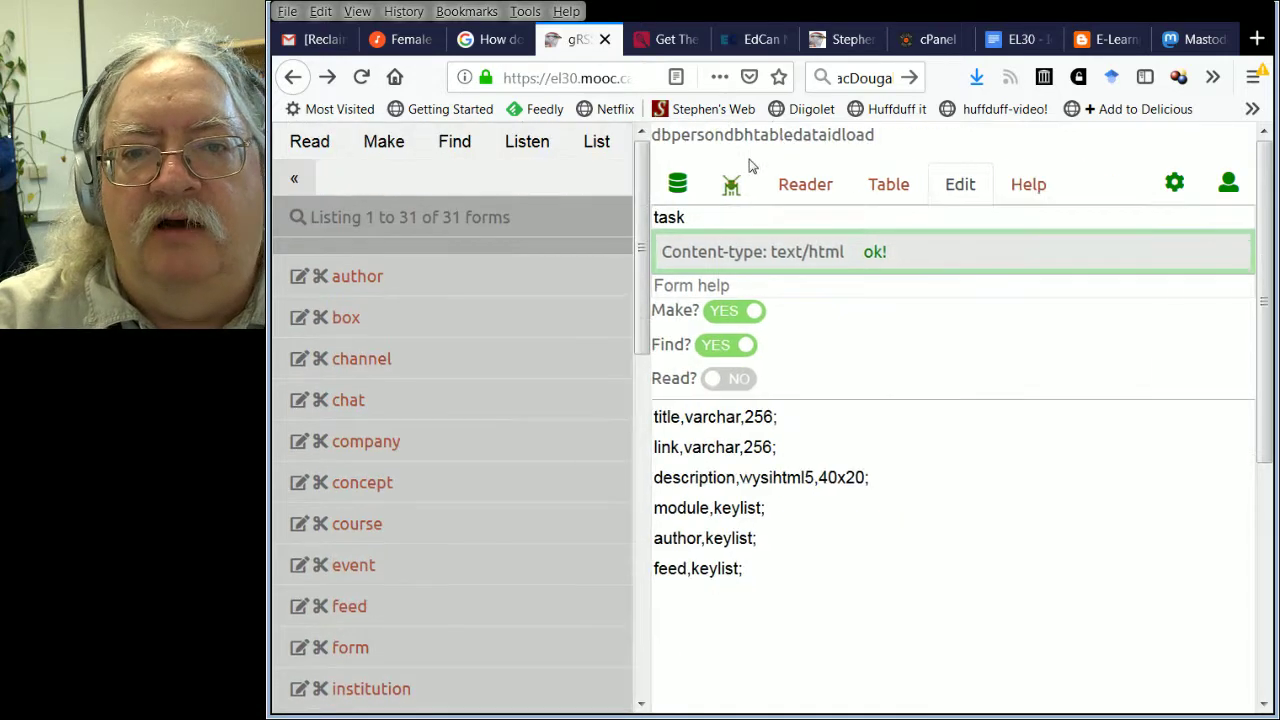
click(513, 190)
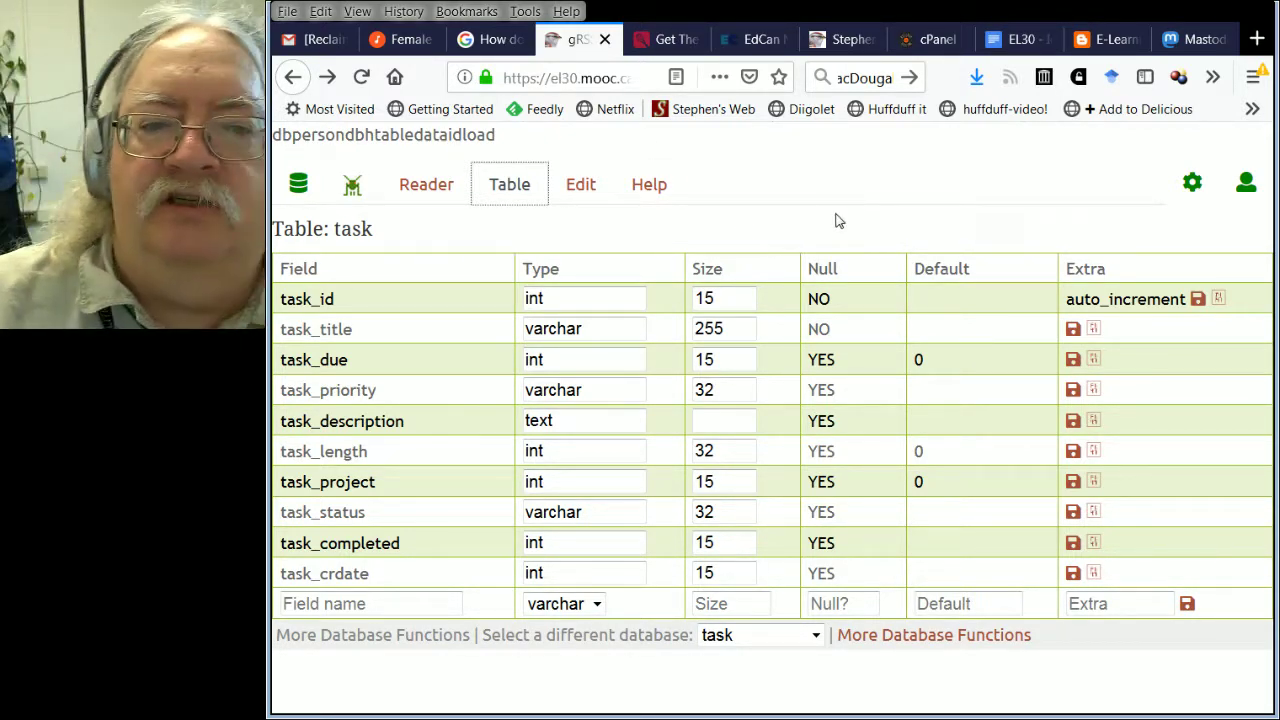
click(571, 429)
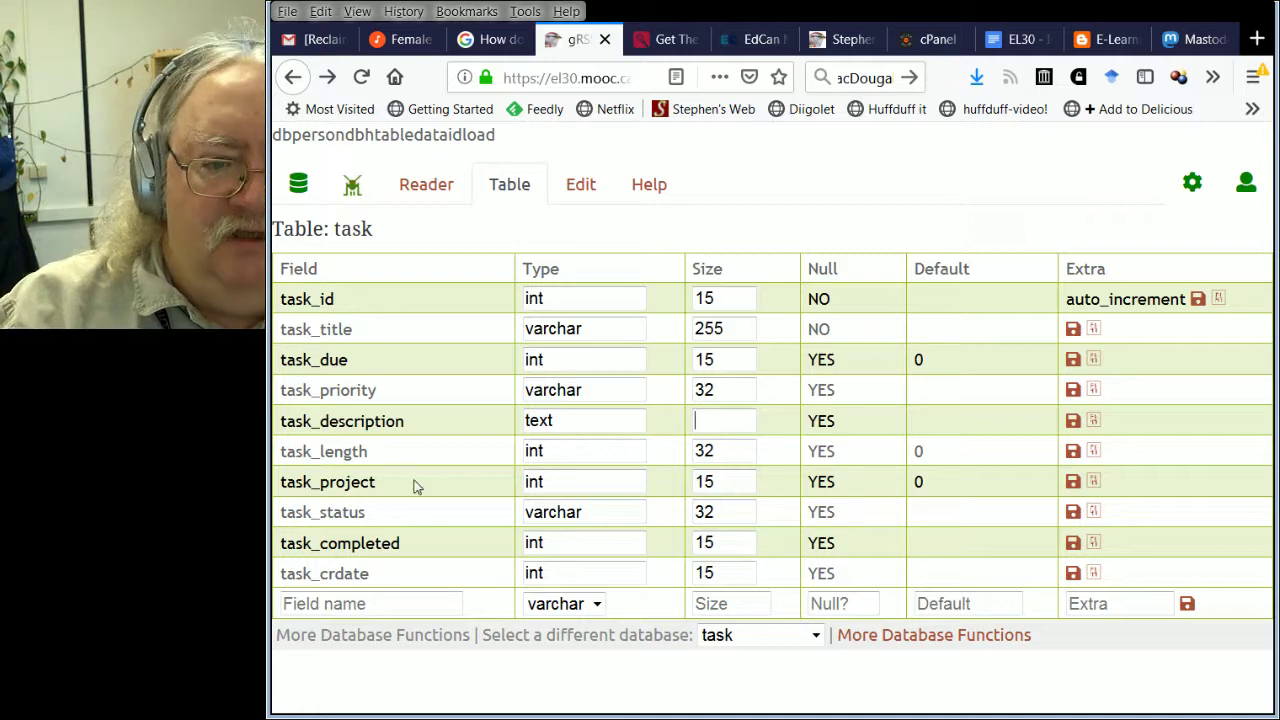
click(578, 190)
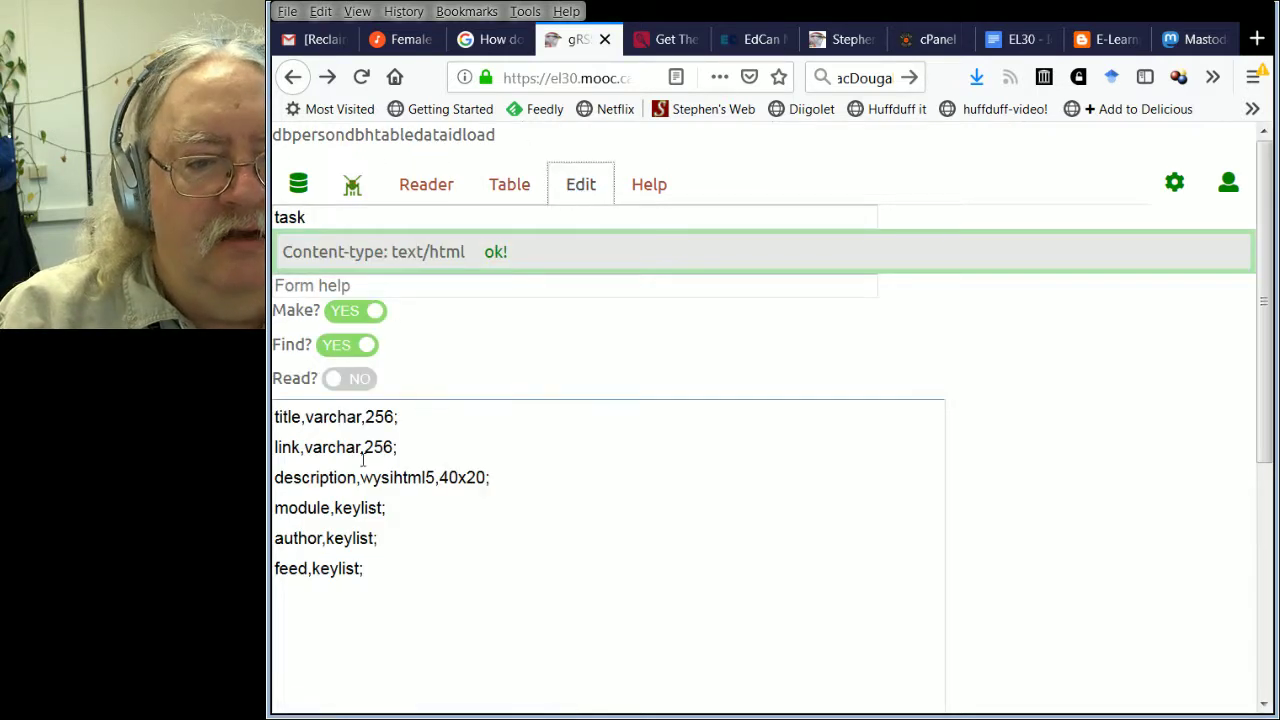
click(510, 190)
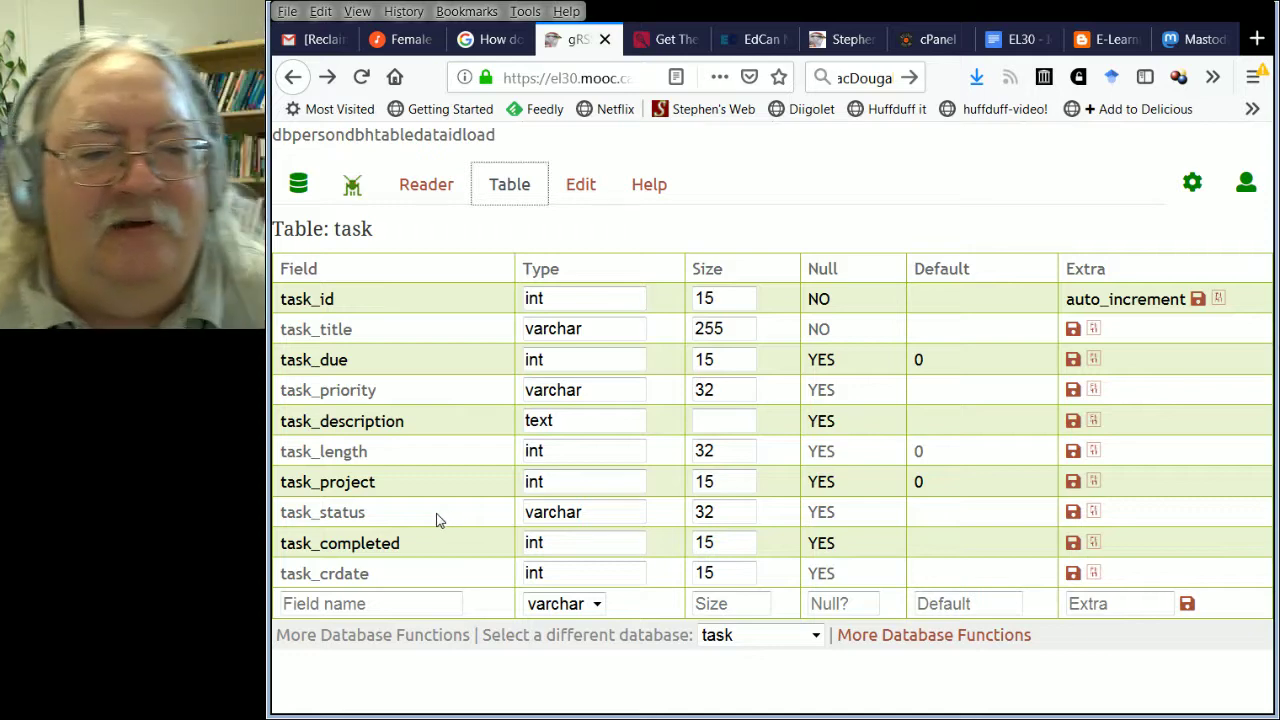
click(404, 606)
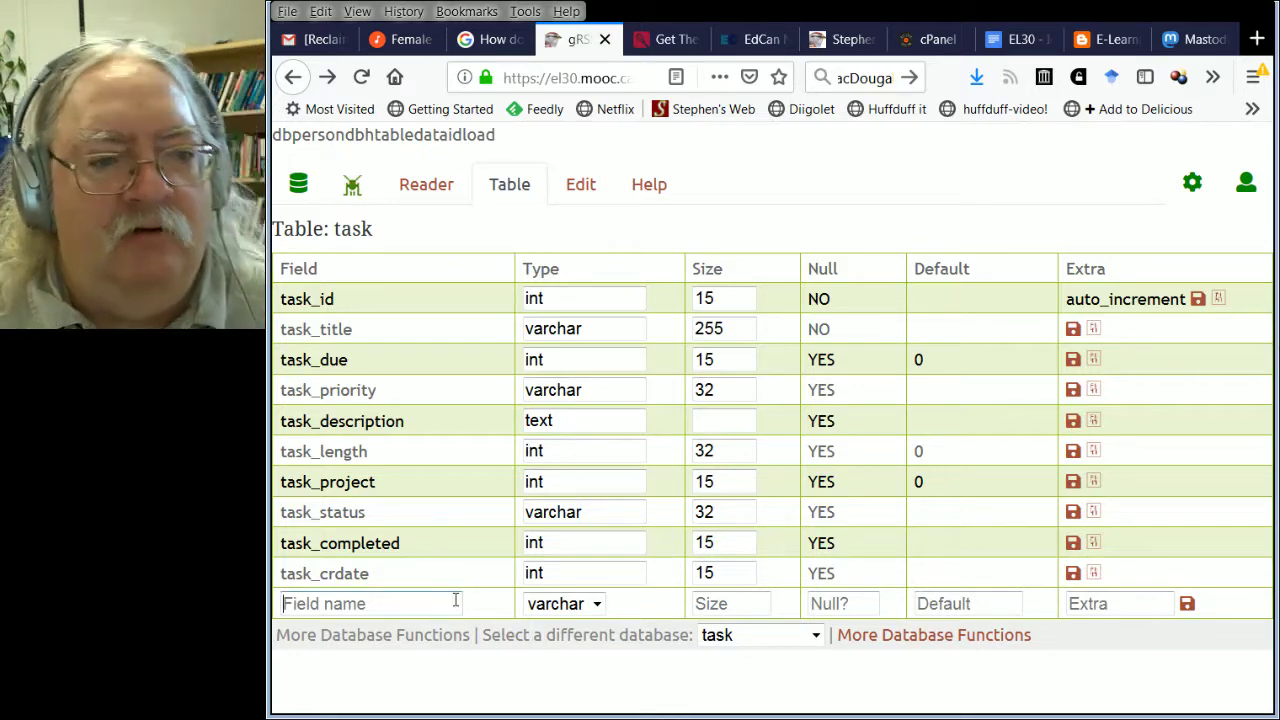
Add a task_link column of size 256 to the task table
text(task_link)
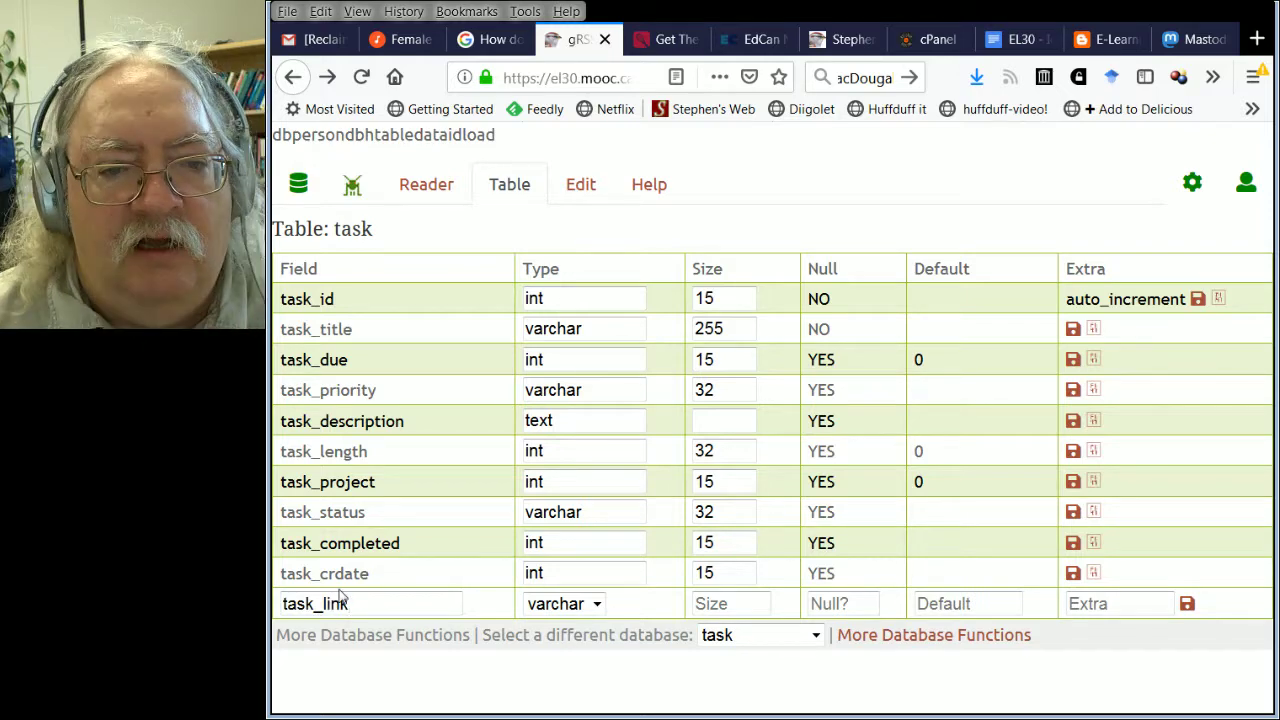
click(714, 605)
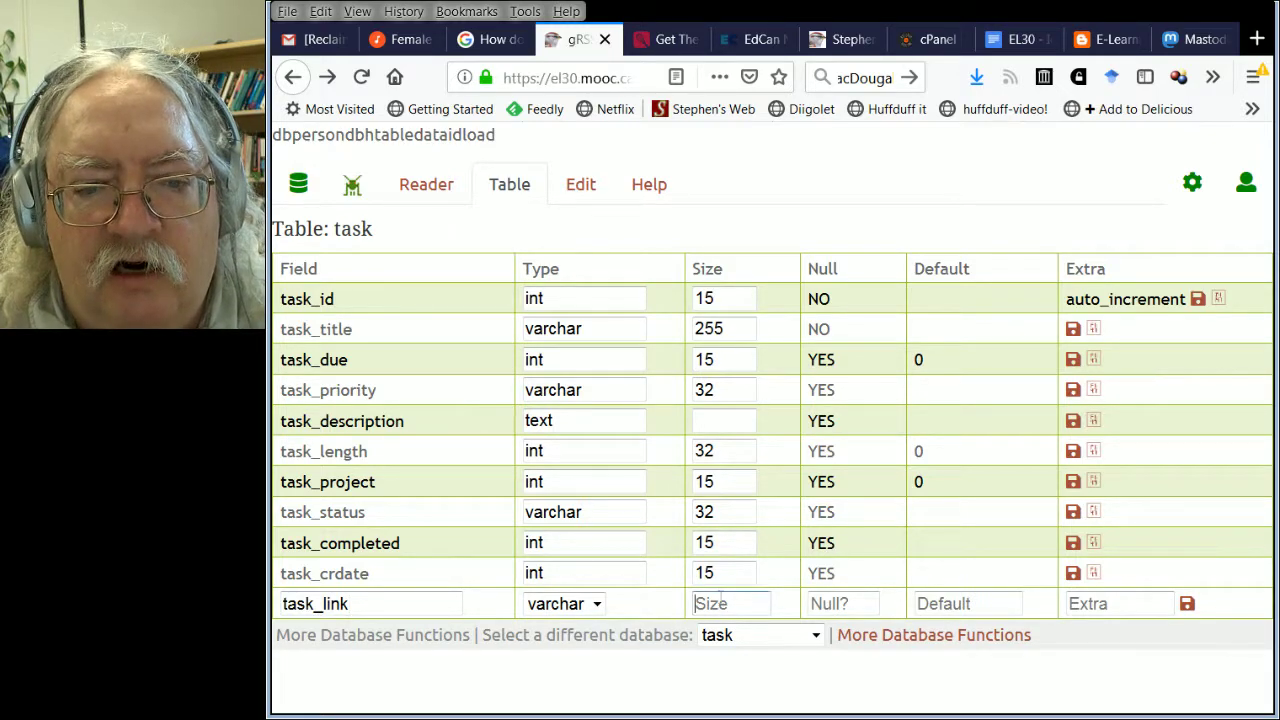
text(256)
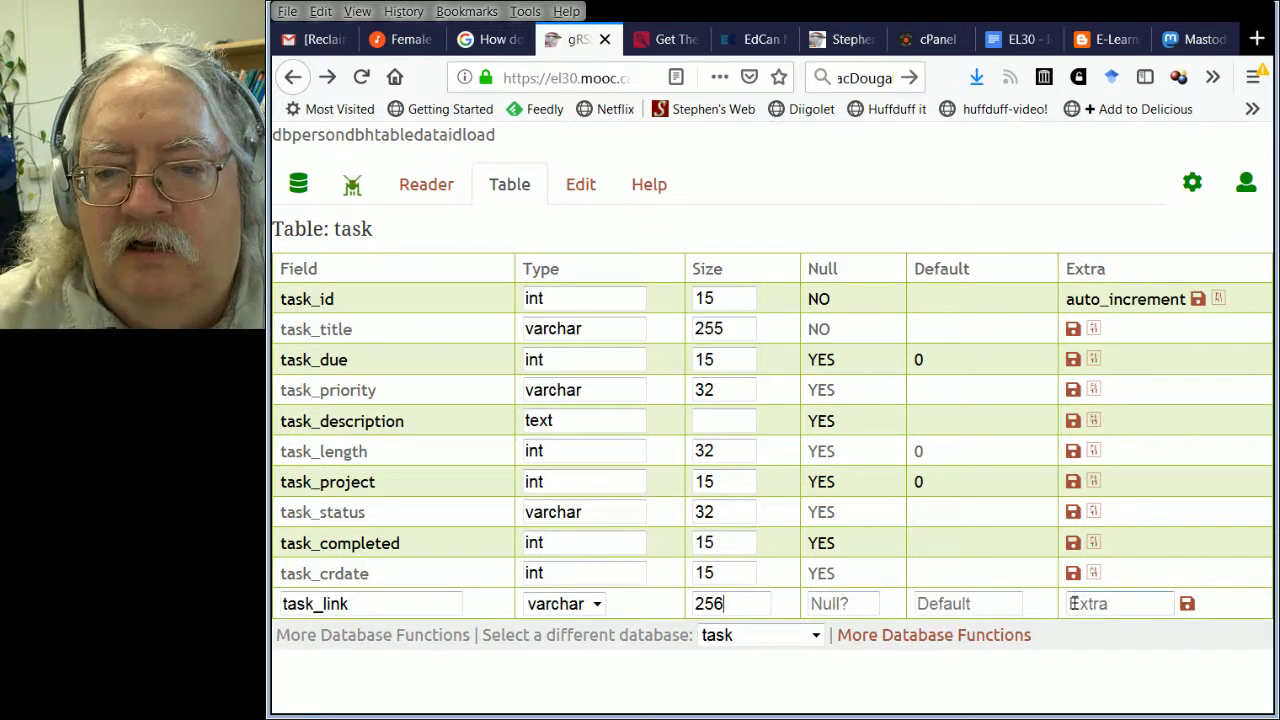
click(1186, 604)
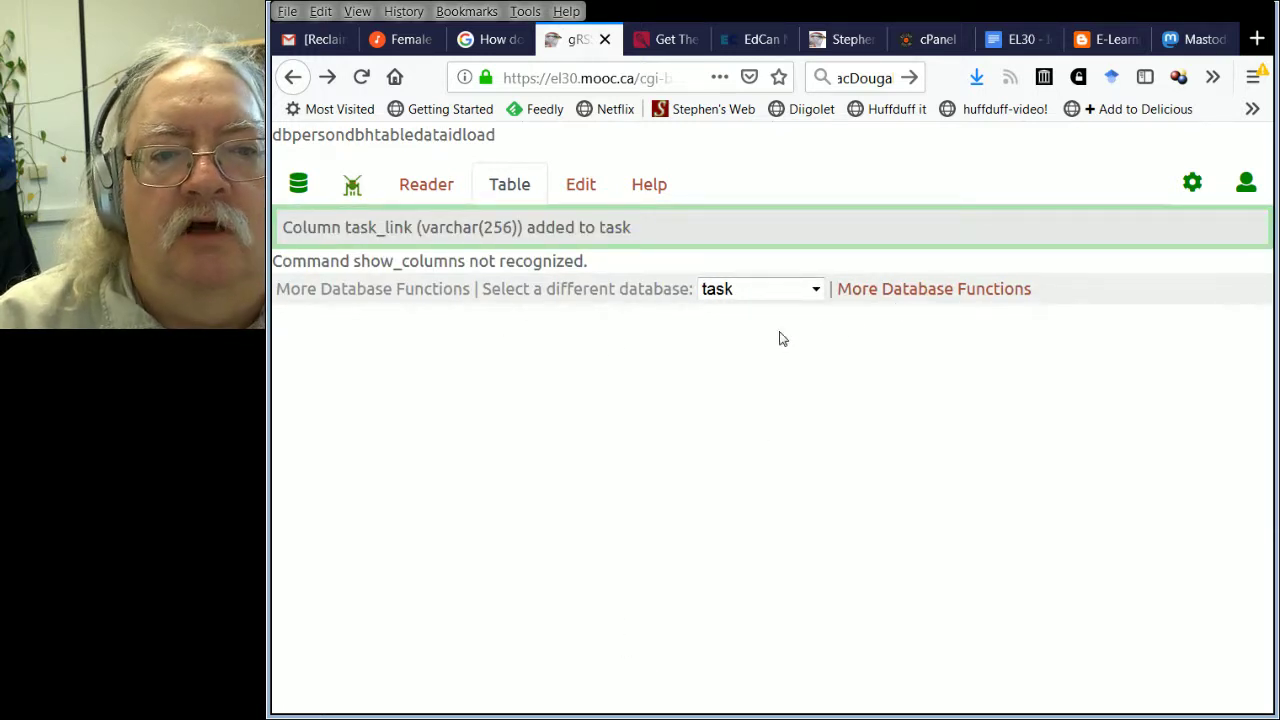
Switch between the Edit and Table views, then open the forms list and scroll toward Task
drag(401, 261, 588, 262)
click(825, 401)
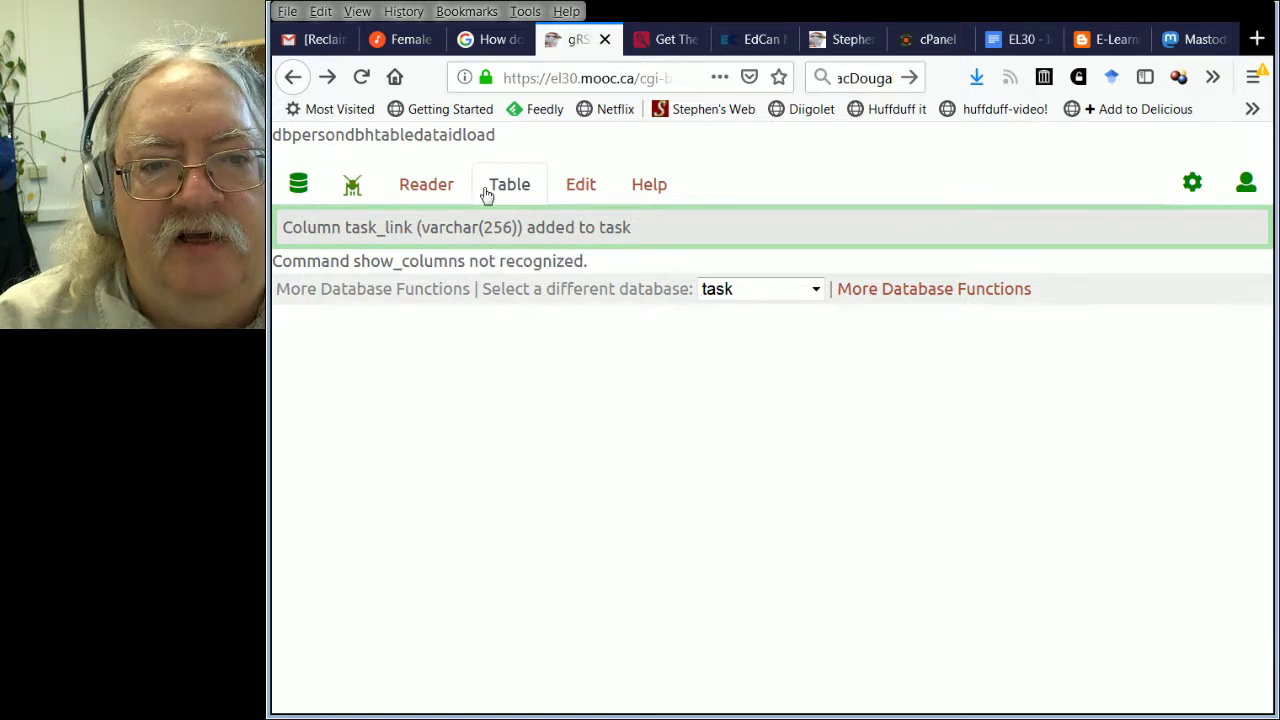
click(509, 186)
click(580, 188)
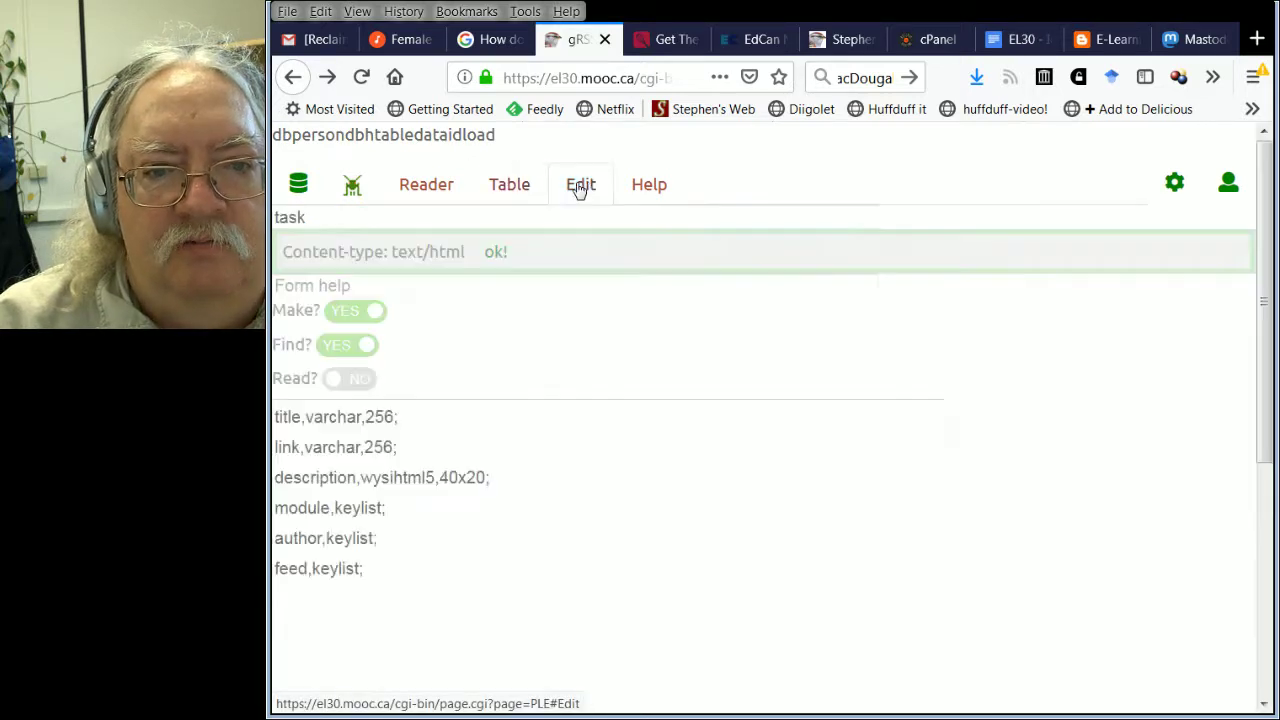
click(512, 189)
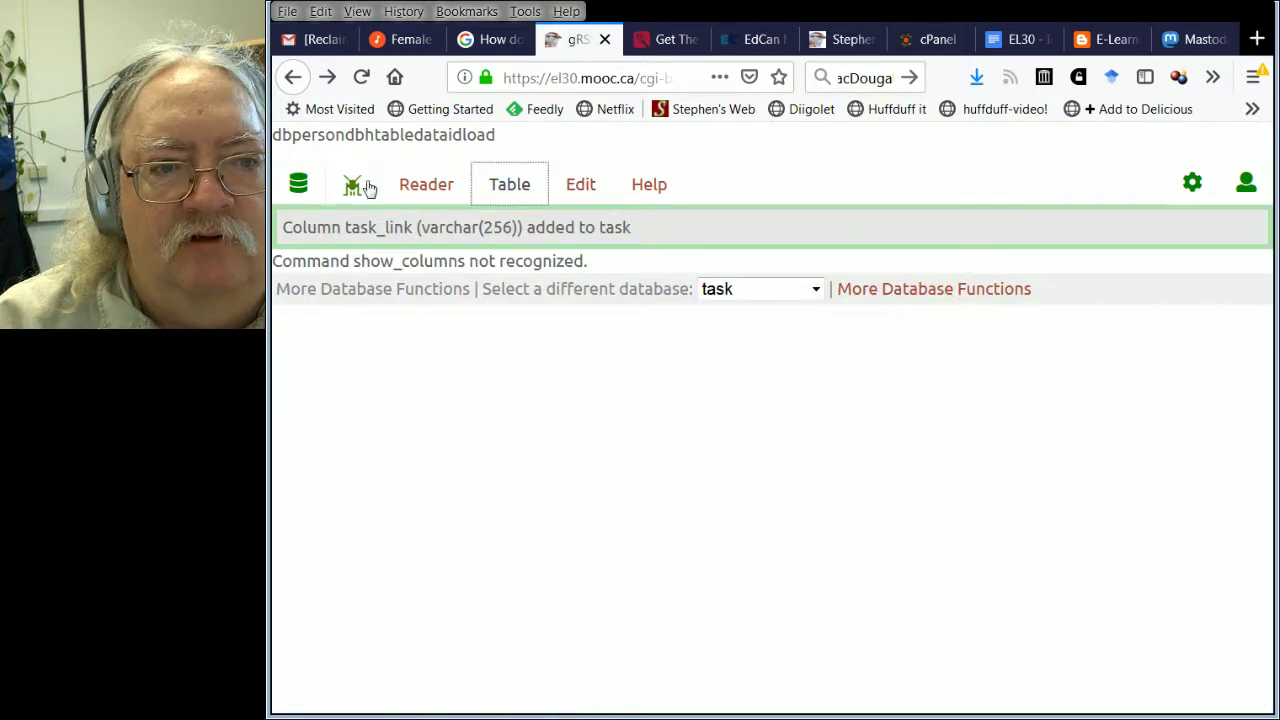
click(300, 185)
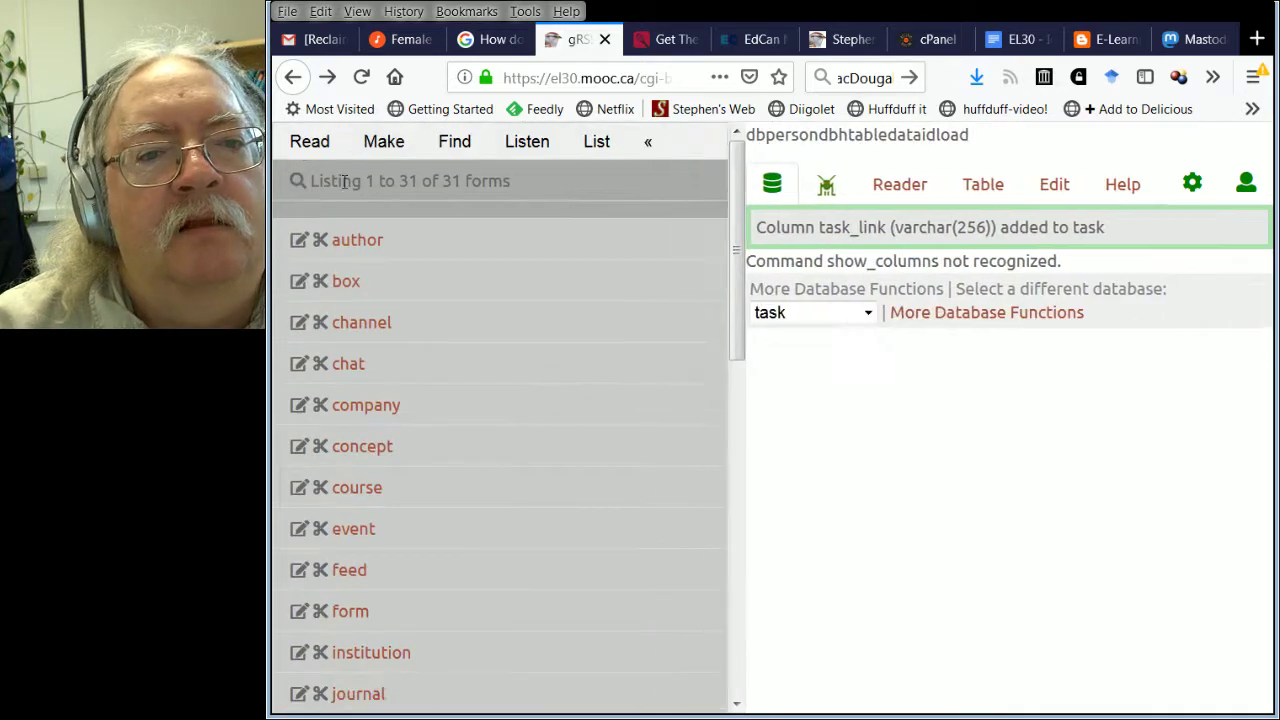
scroll(429, 410, down, 5)
scroll(429, 410, down, 5)
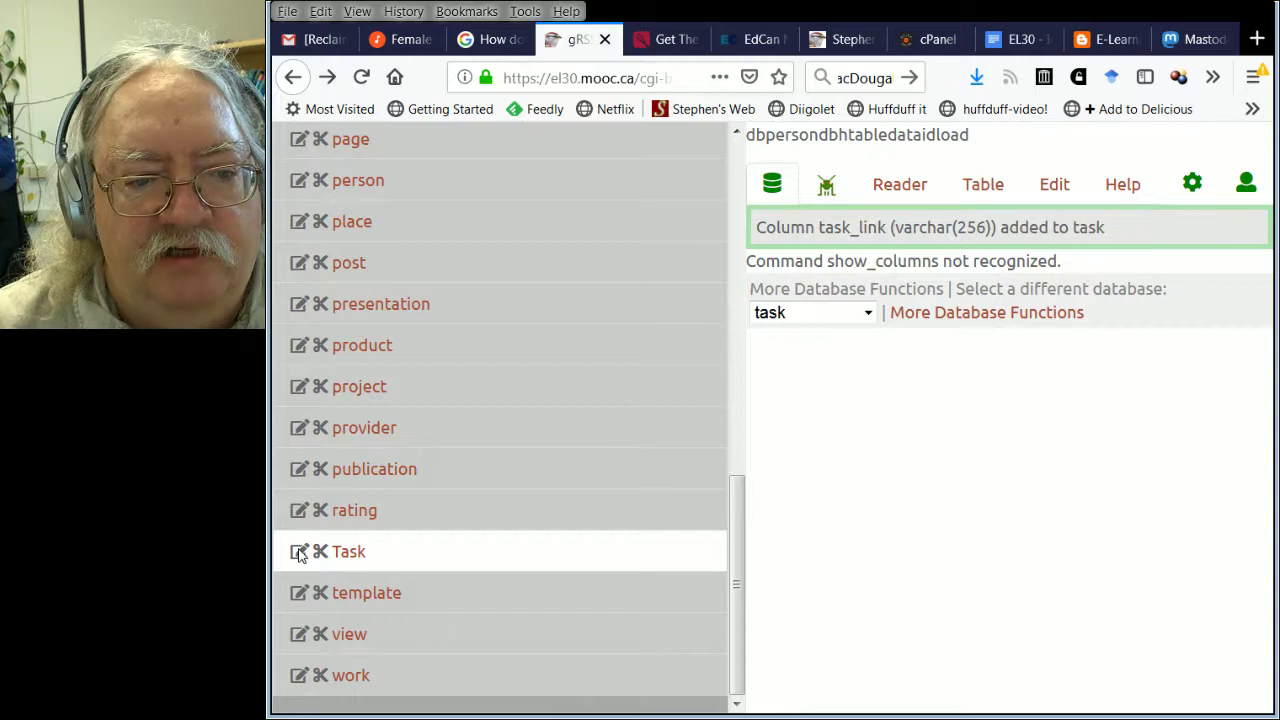
Check the task_link and task_description column types, then return to the task form's field definitions
scroll(662, 408, up, 10)
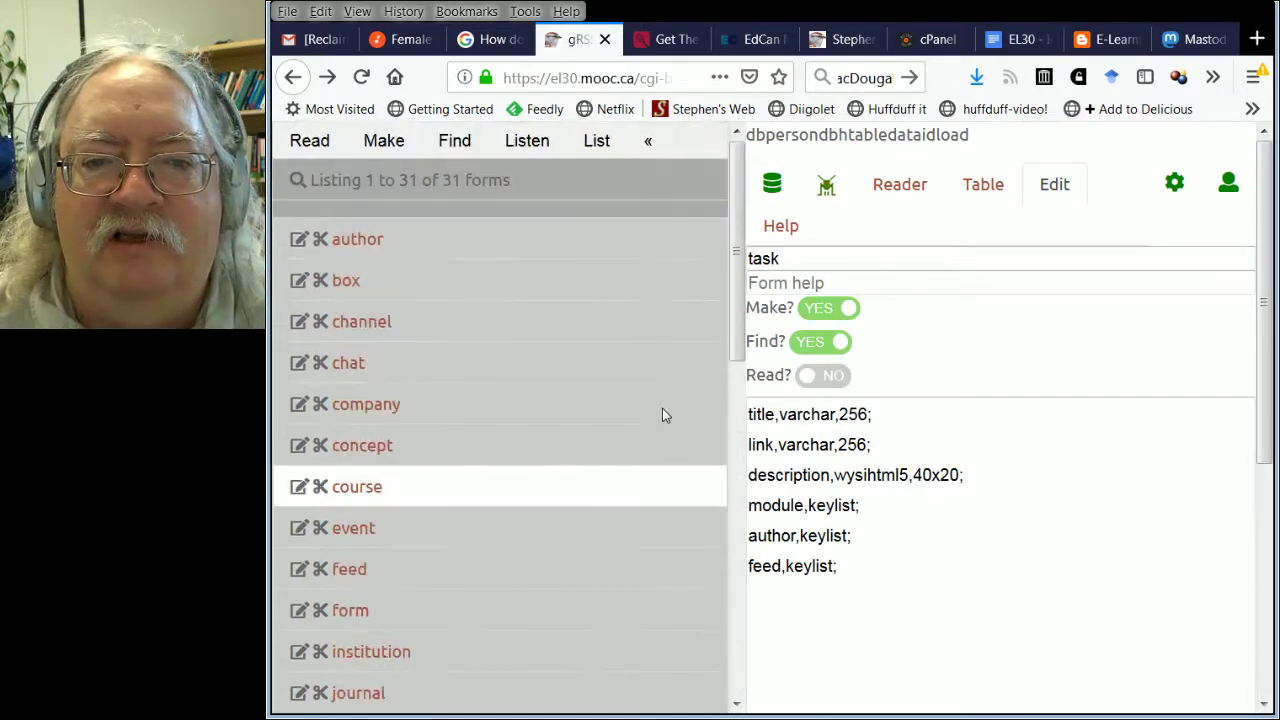
click(643, 150)
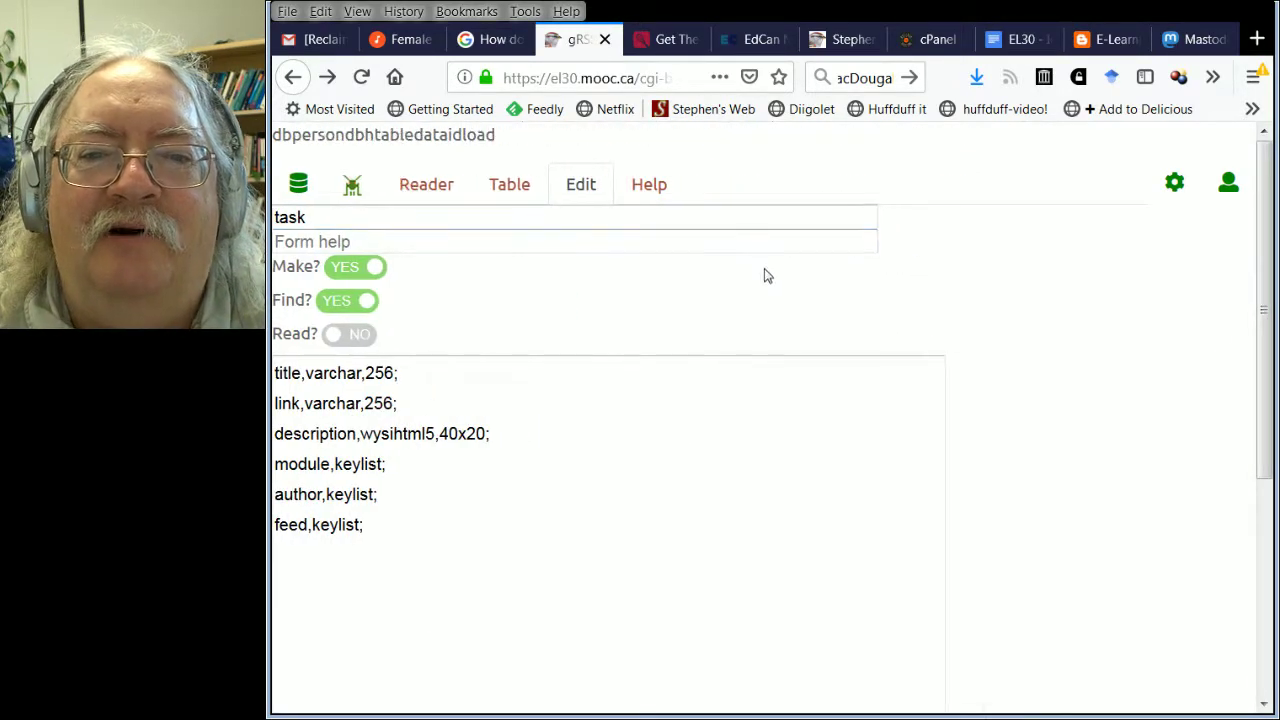
click(509, 196)
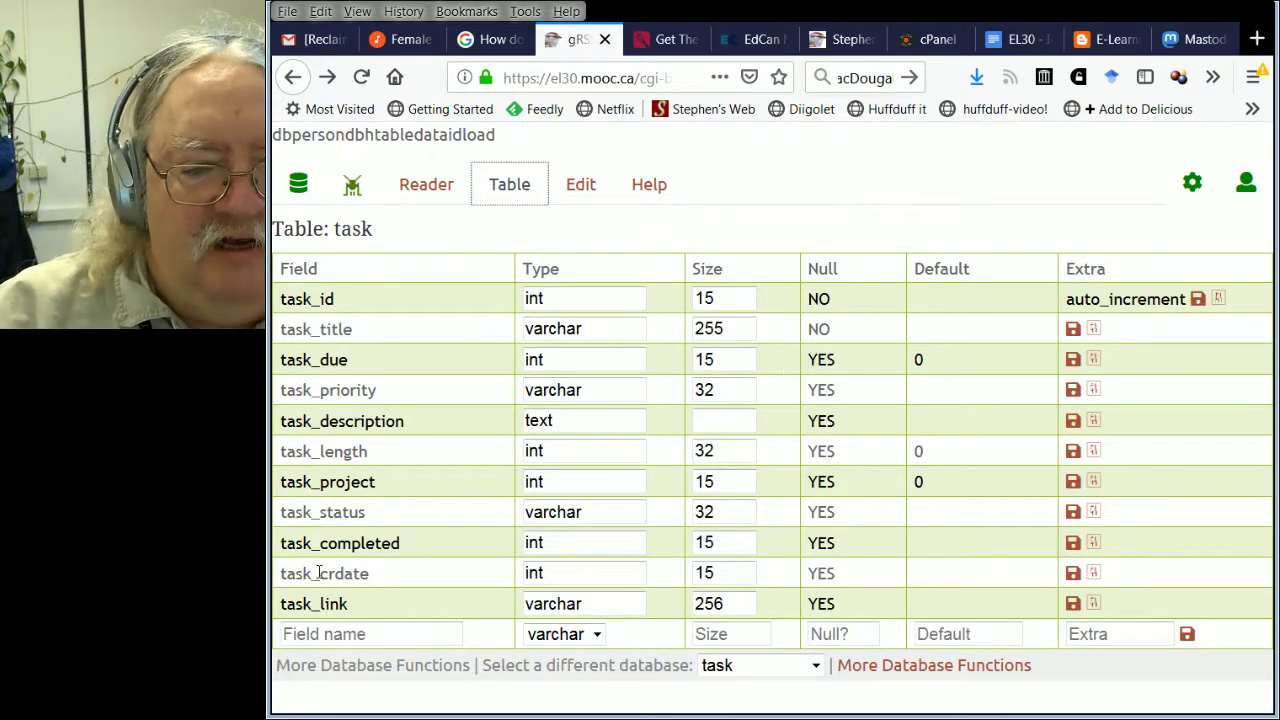
click(578, 604)
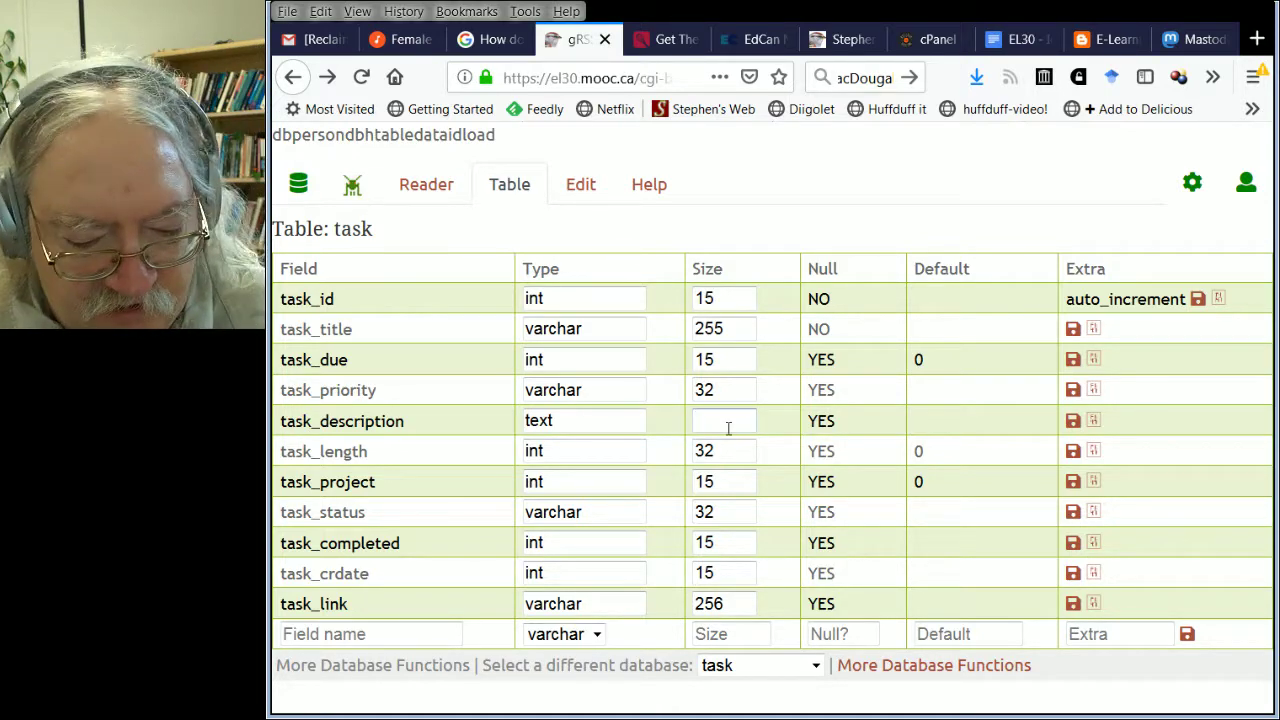
click(569, 421)
double_click(569, 421)
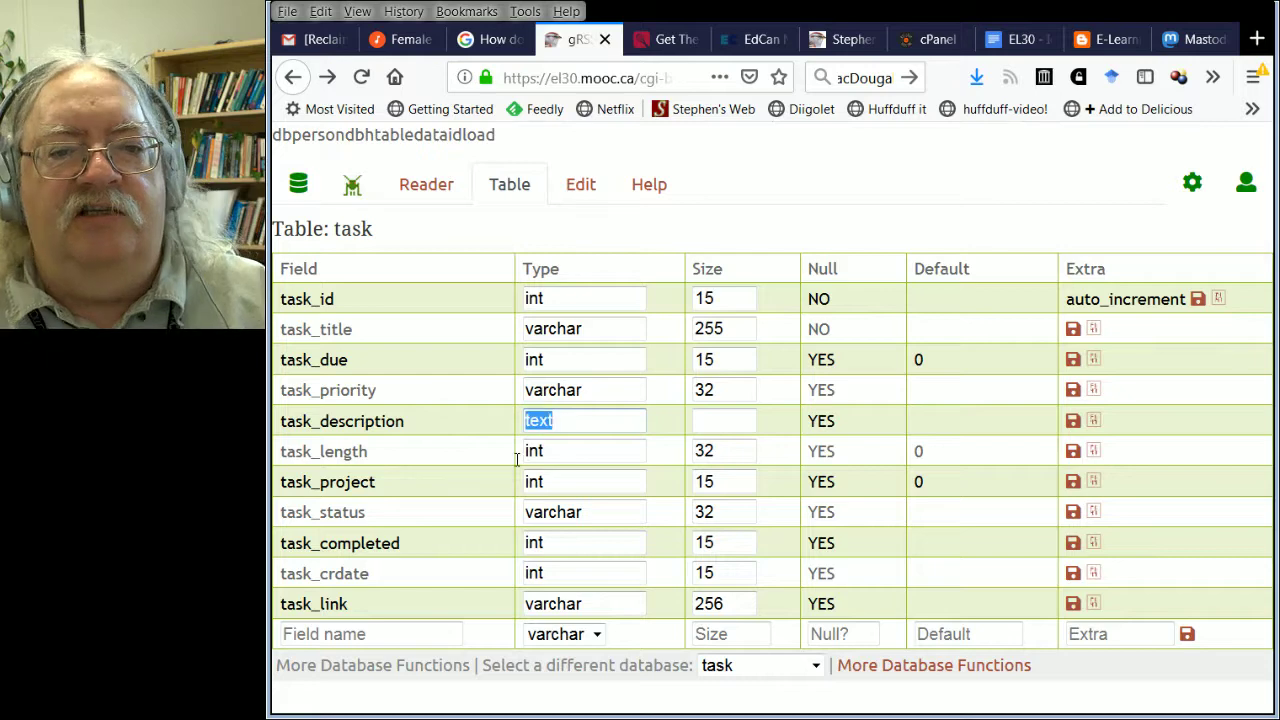
key(Right)
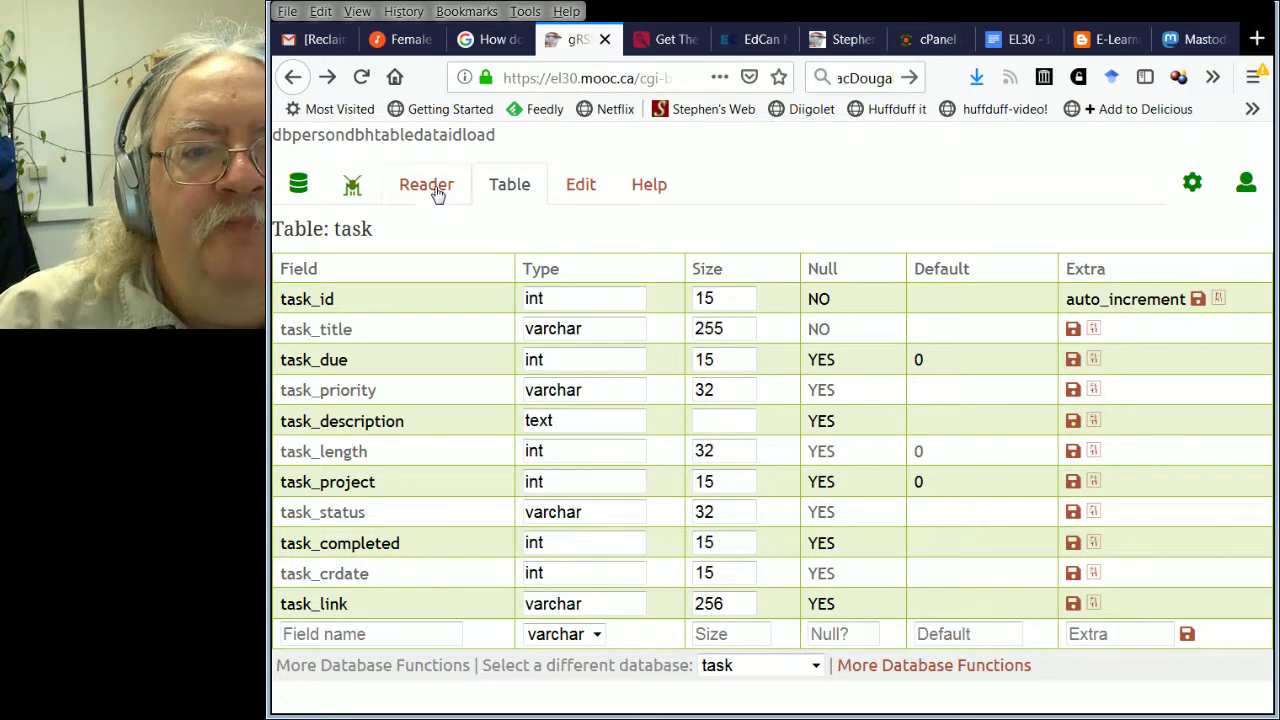
click(581, 186)
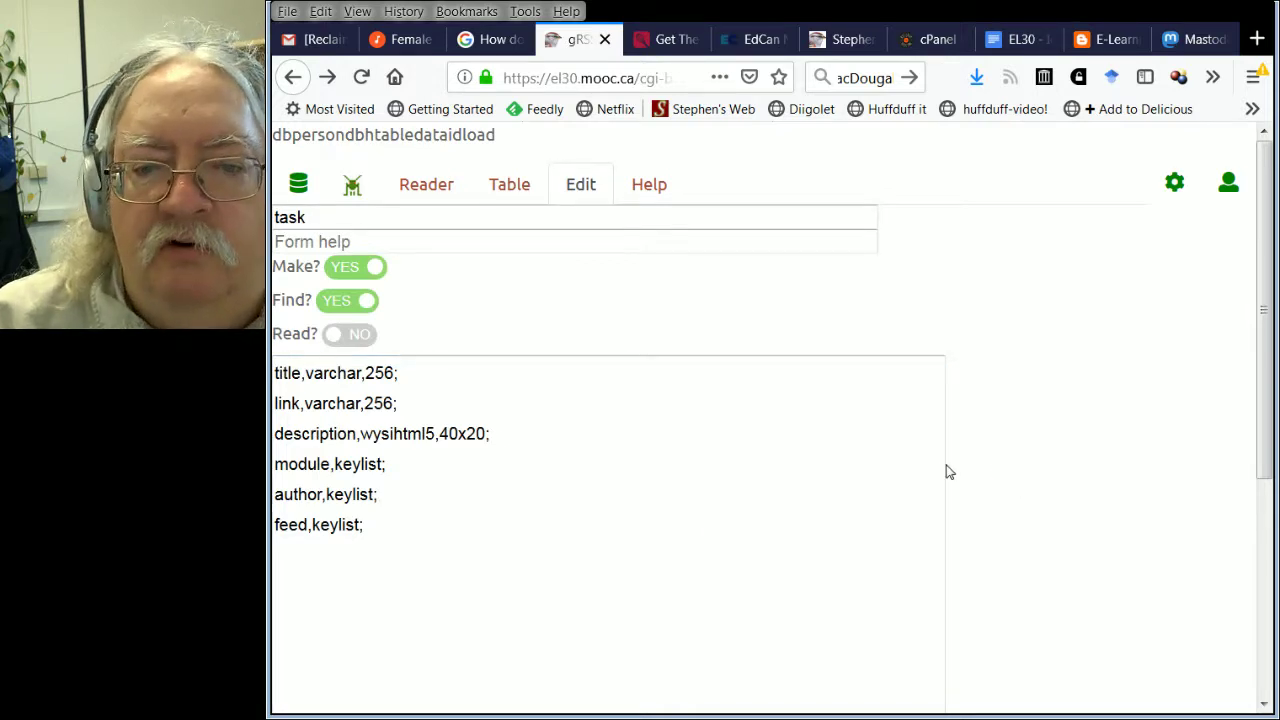
Check the Make list of creatable content types, then reload the site to refresh its menus
click(300, 185)
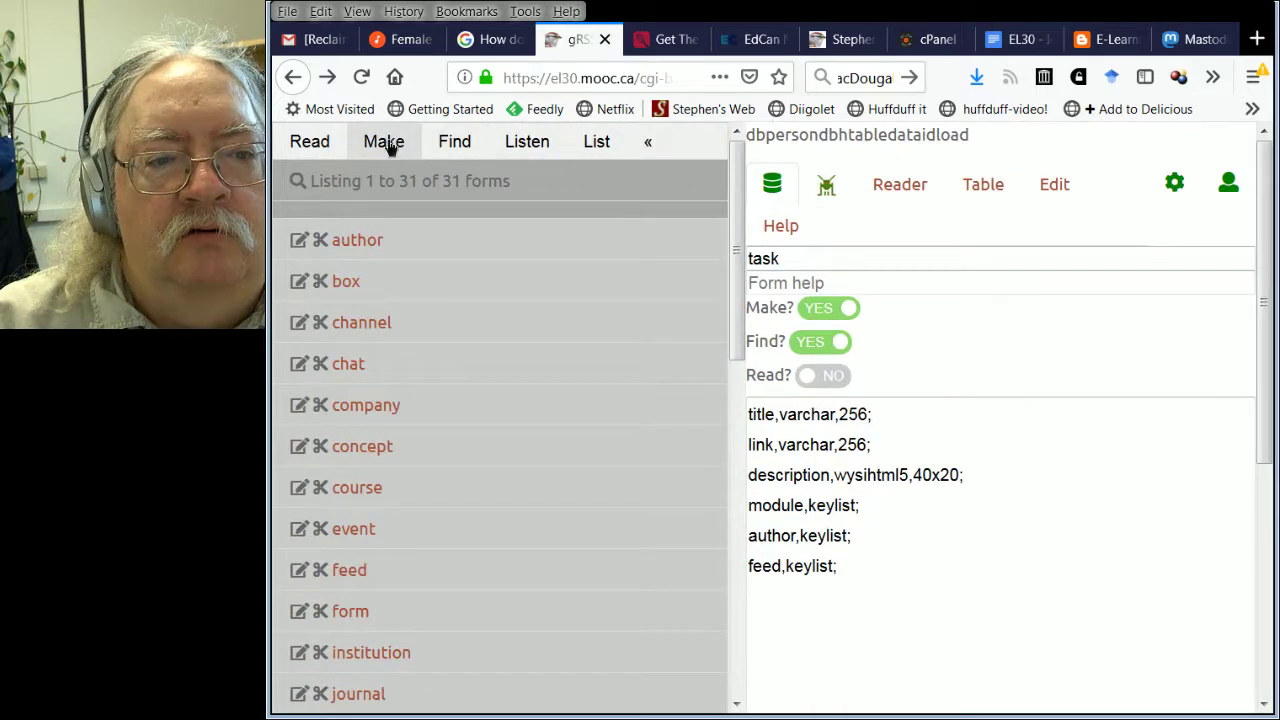
click(384, 142)
scroll(497, 535, down, 5)
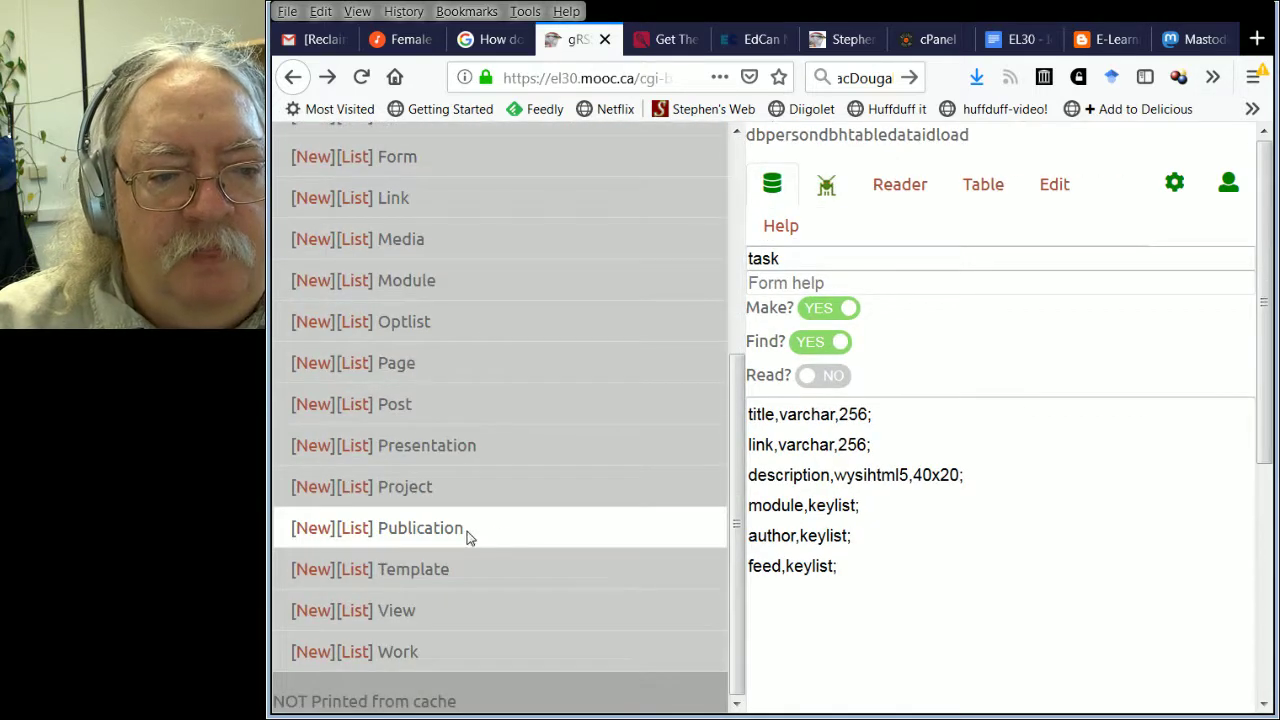
scroll(452, 552, up, 5)
scroll(452, 540, down, 5)
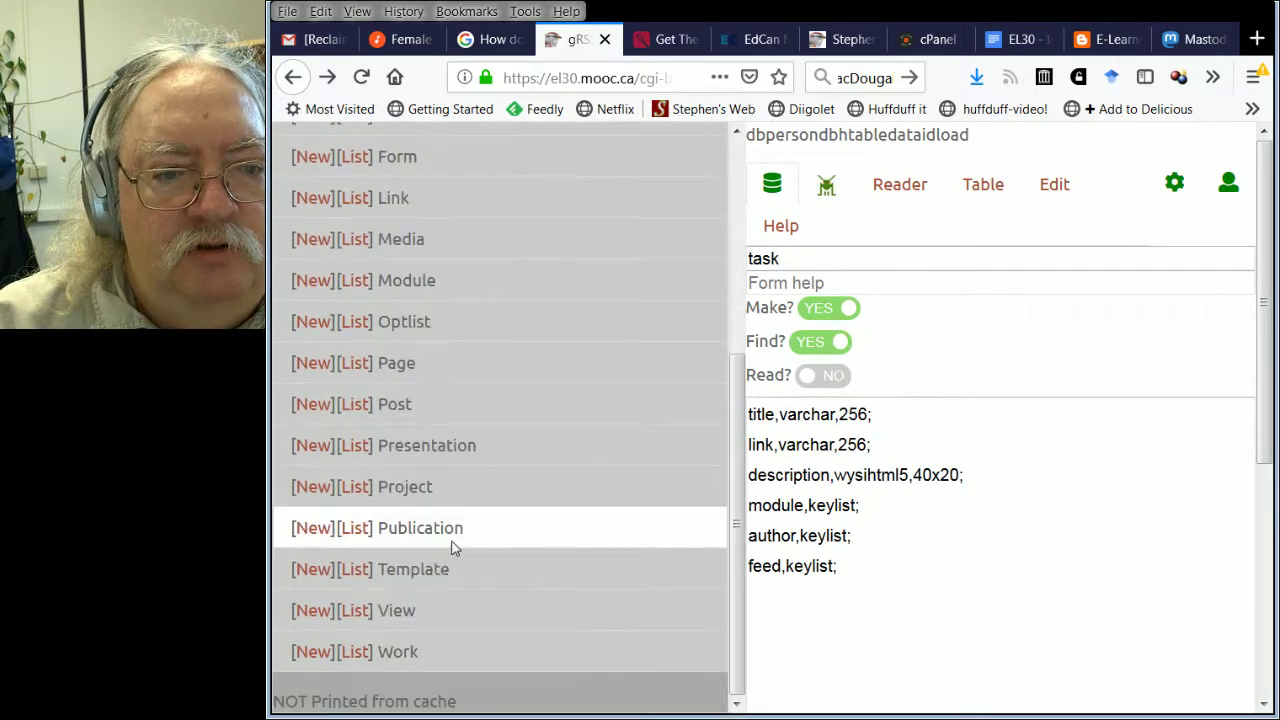
scroll(452, 547, up, 1)
scroll(452, 548, down, 1)
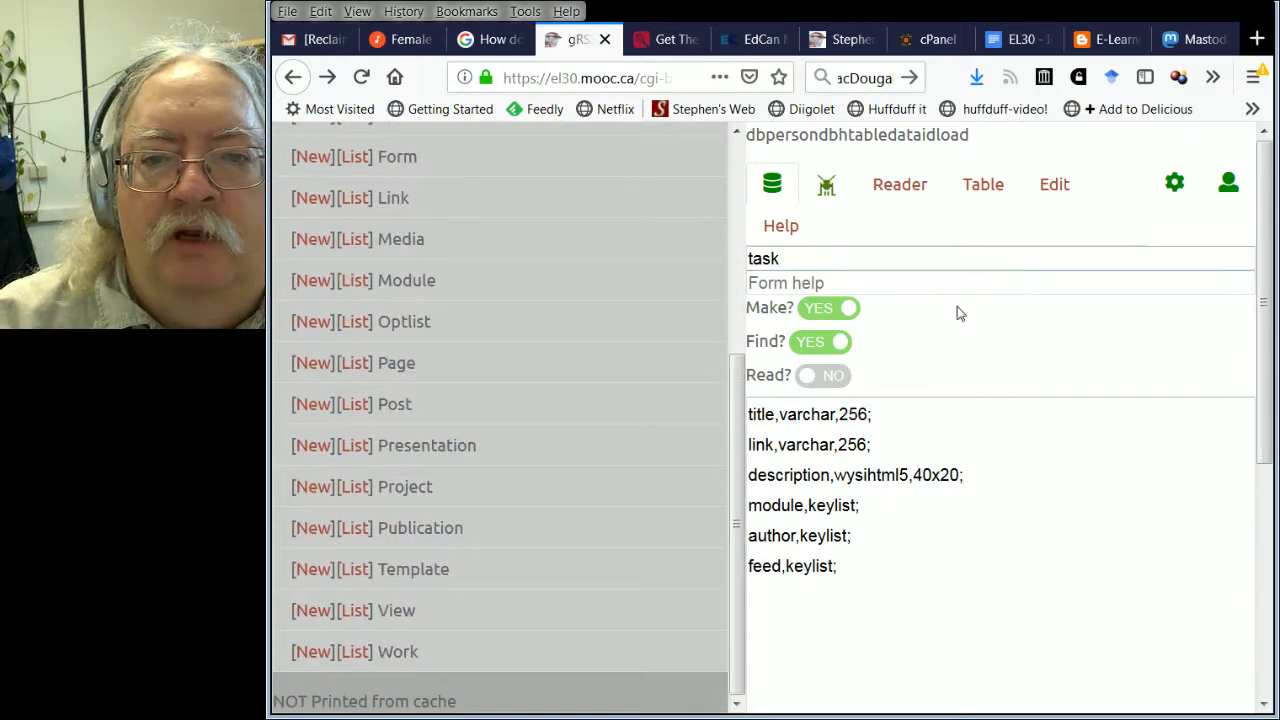
scroll(429, 509, down, 4)
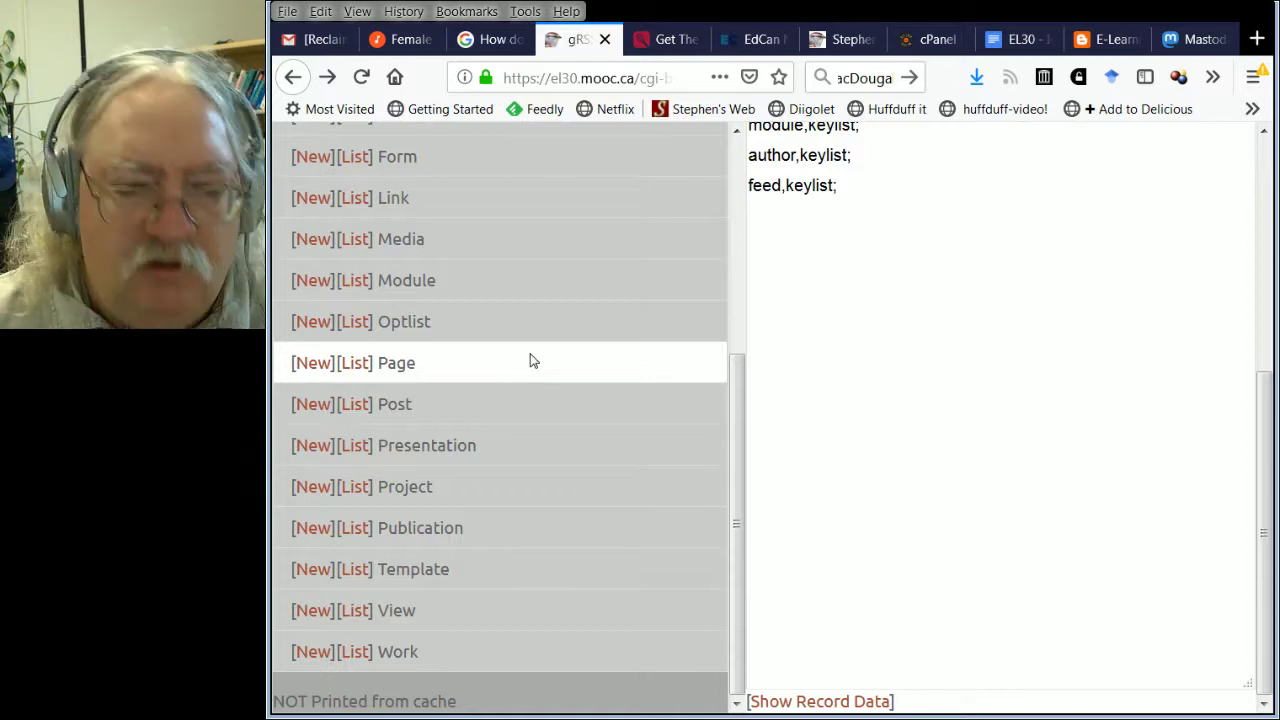
click(676, 369)
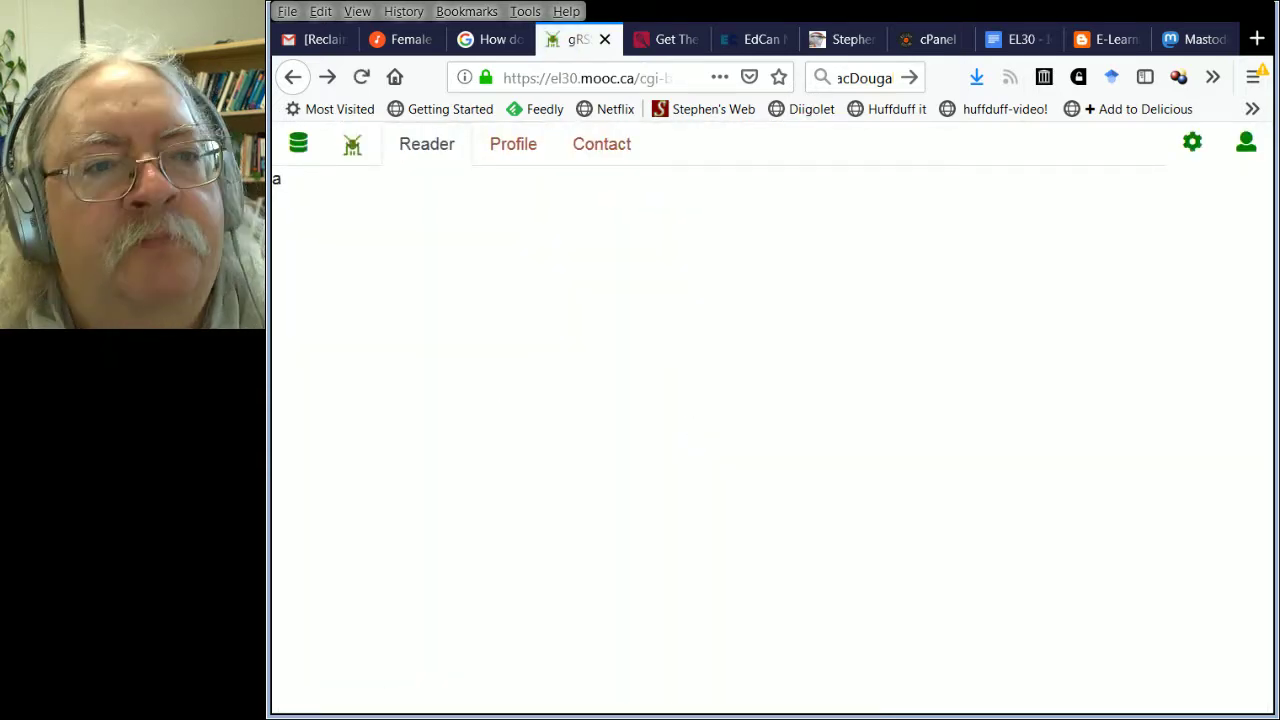
Confirm Task is now in the Make list, then list all forms beside the task form
click(300, 145)
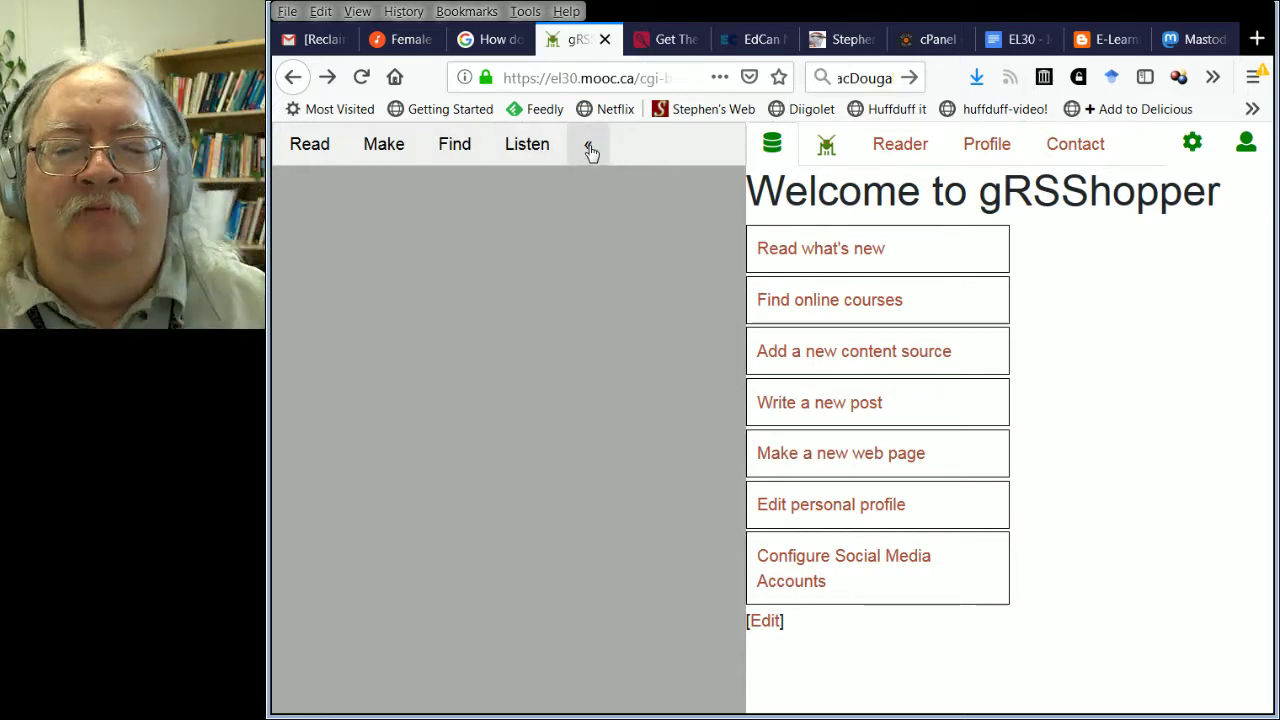
click(380, 143)
scroll(474, 364, down, 5)
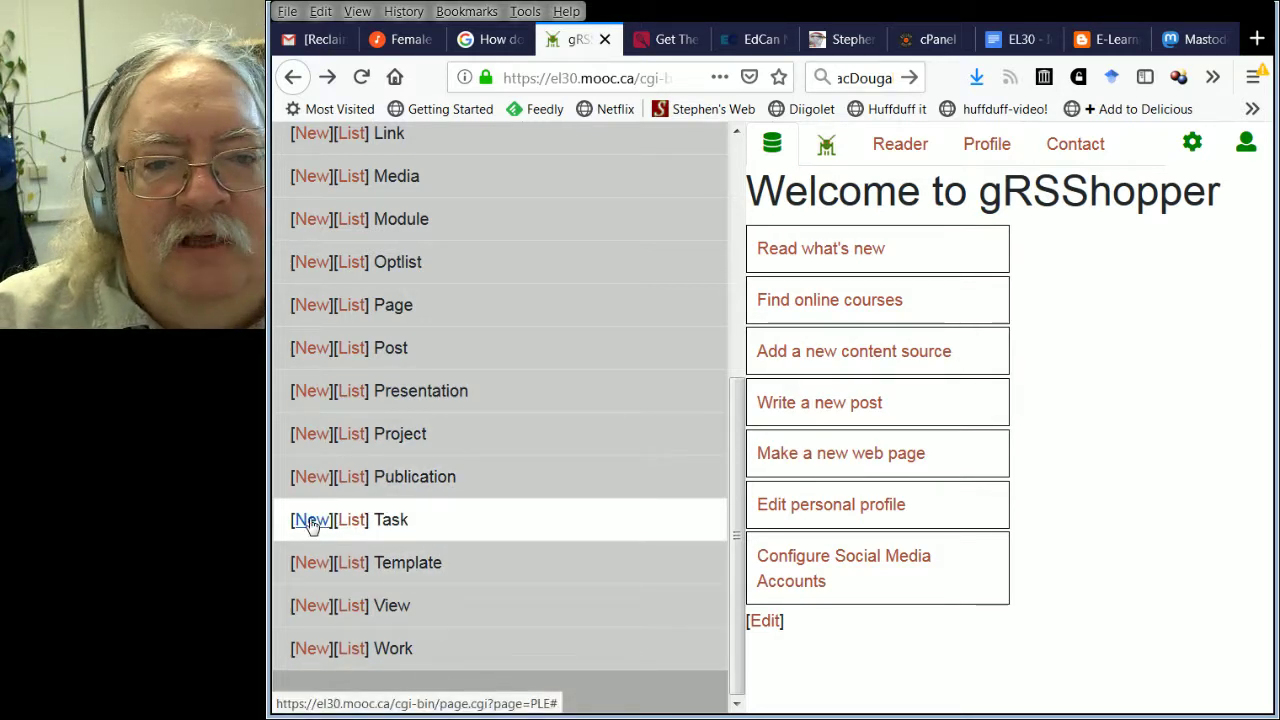
scroll(492, 519, up, 4)
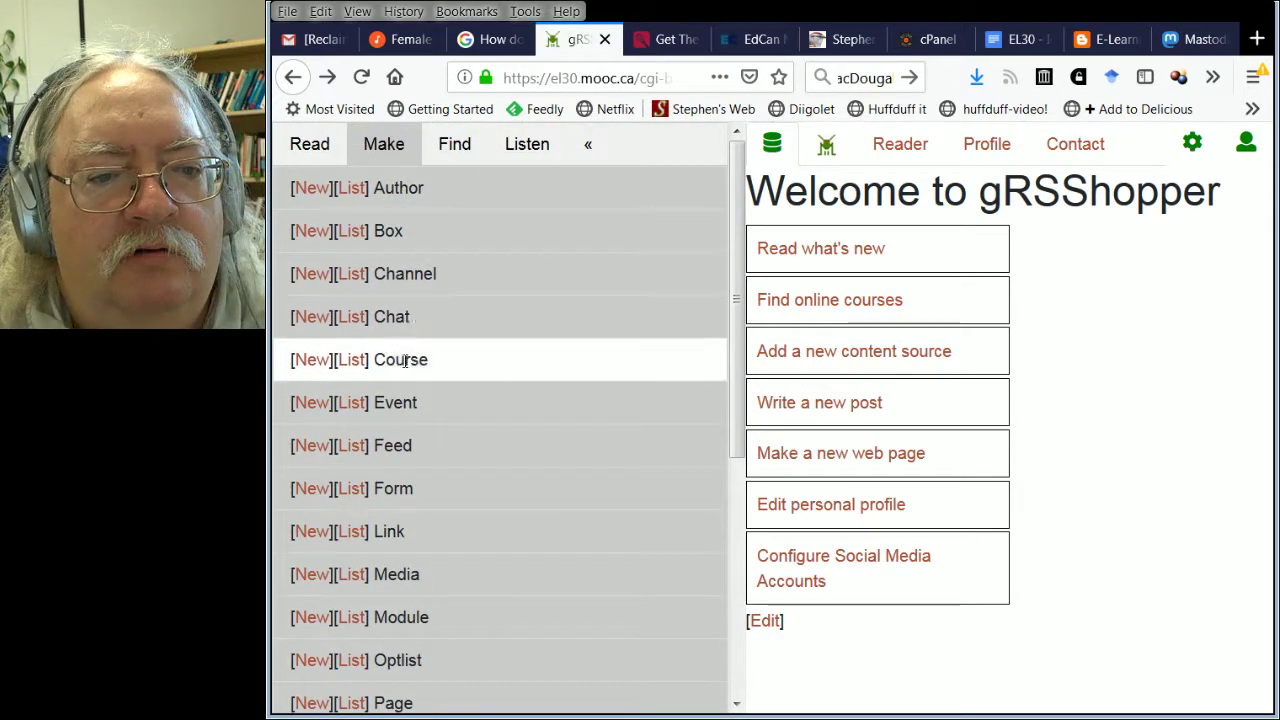
click(352, 490)
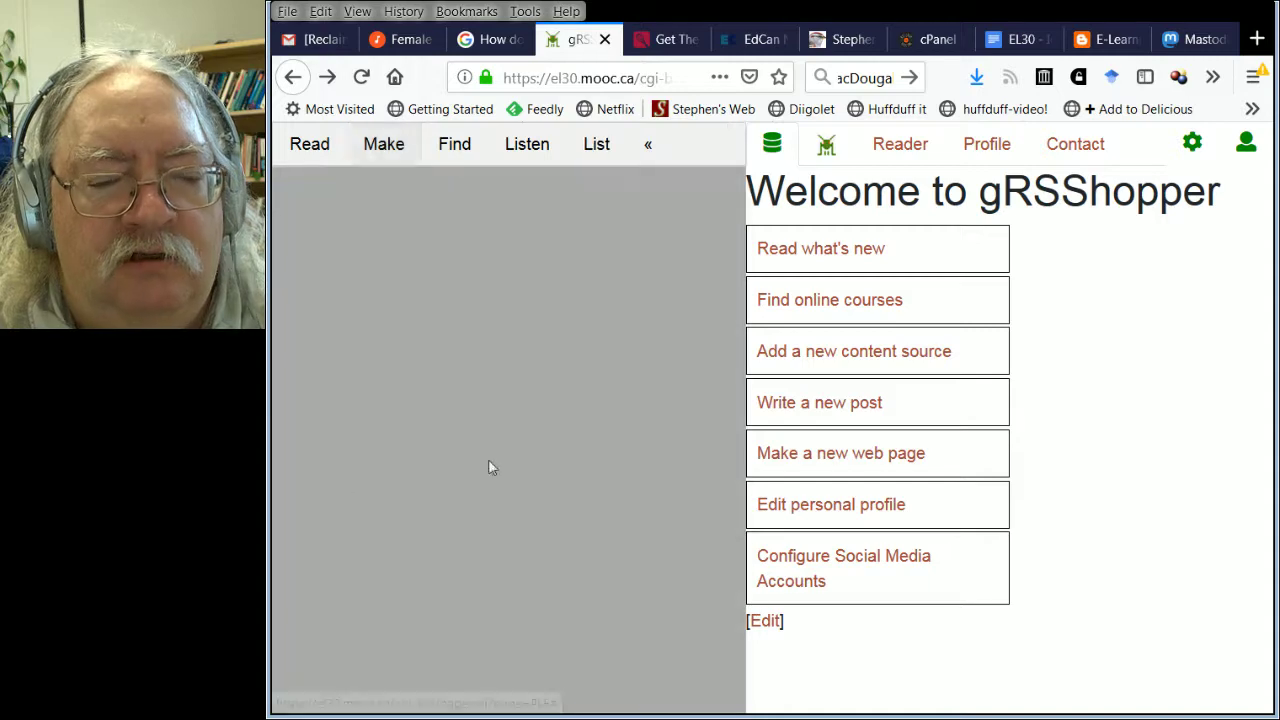
scroll(544, 457, down, 9)
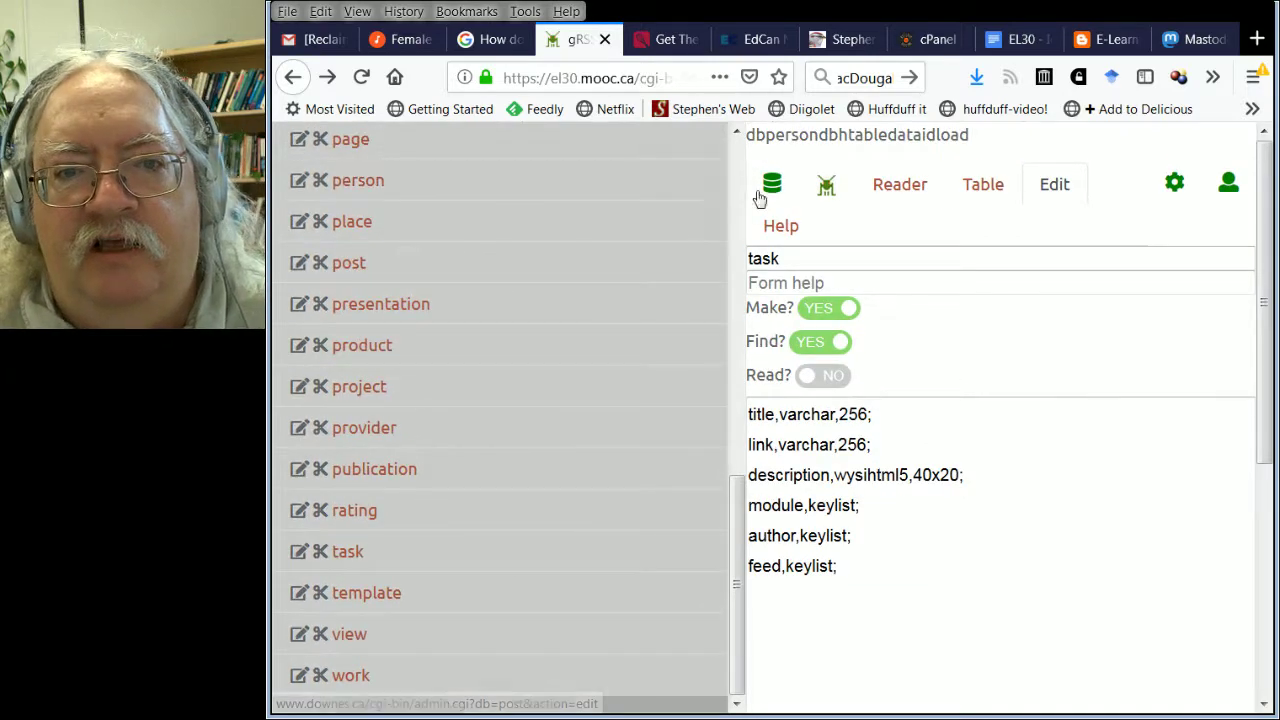
drag(735, 582, 737, 240)
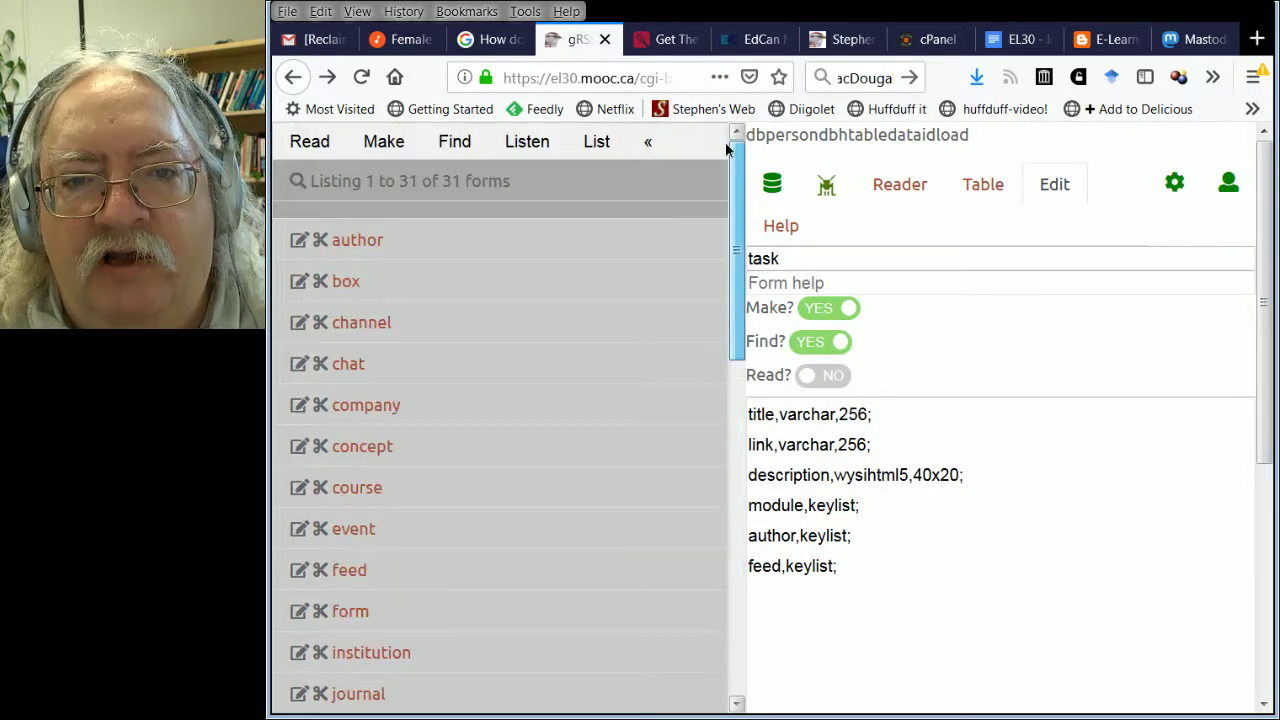
click(646, 140)
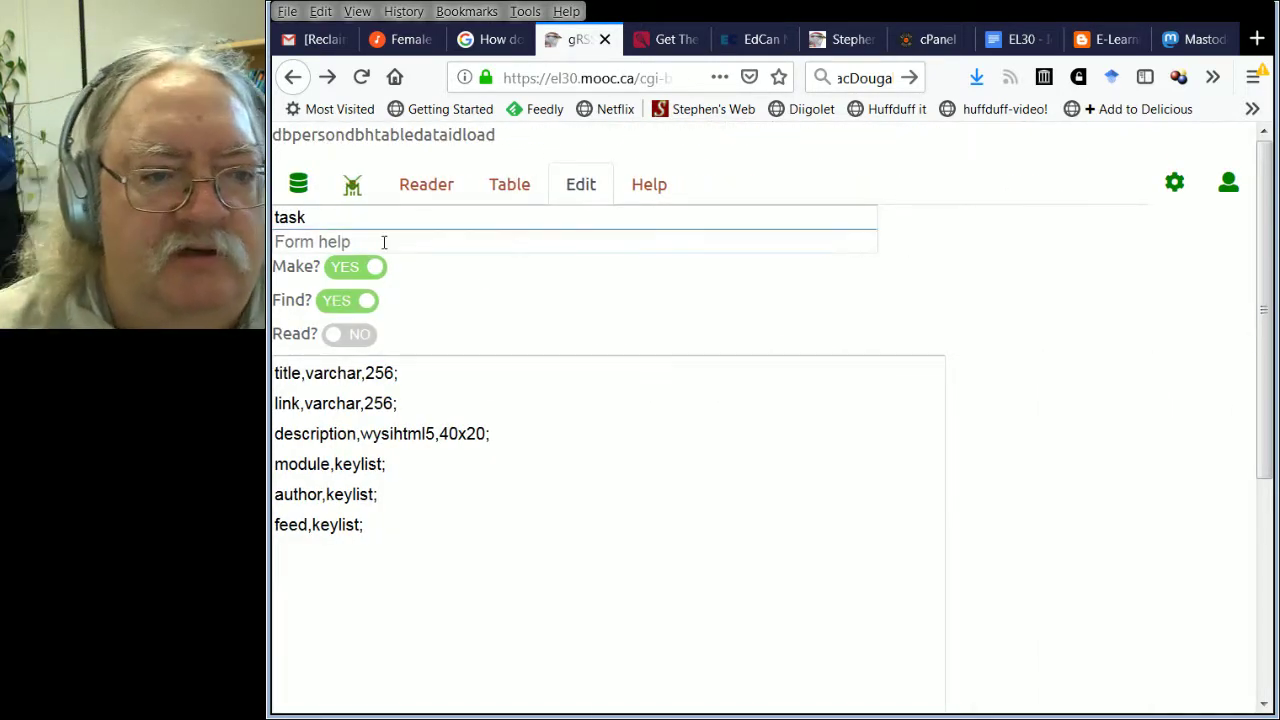
drag(313, 373, 274, 373)
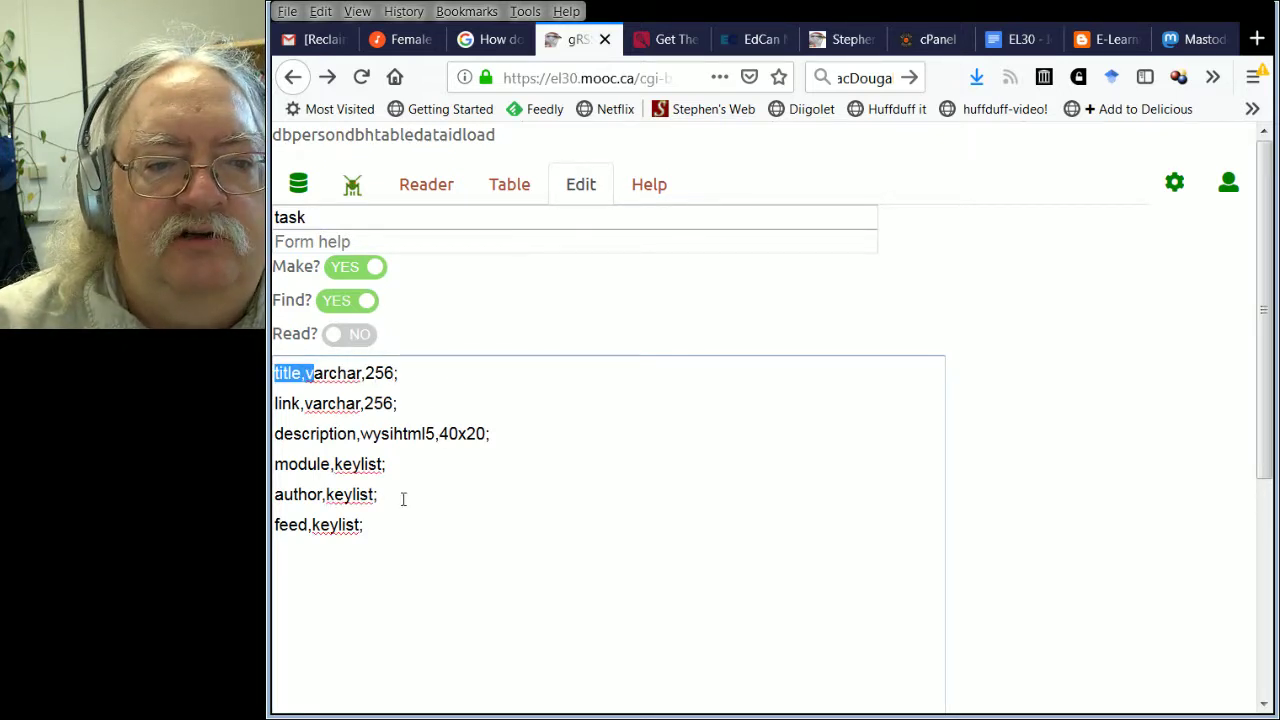
drag(365, 526, 274, 464)
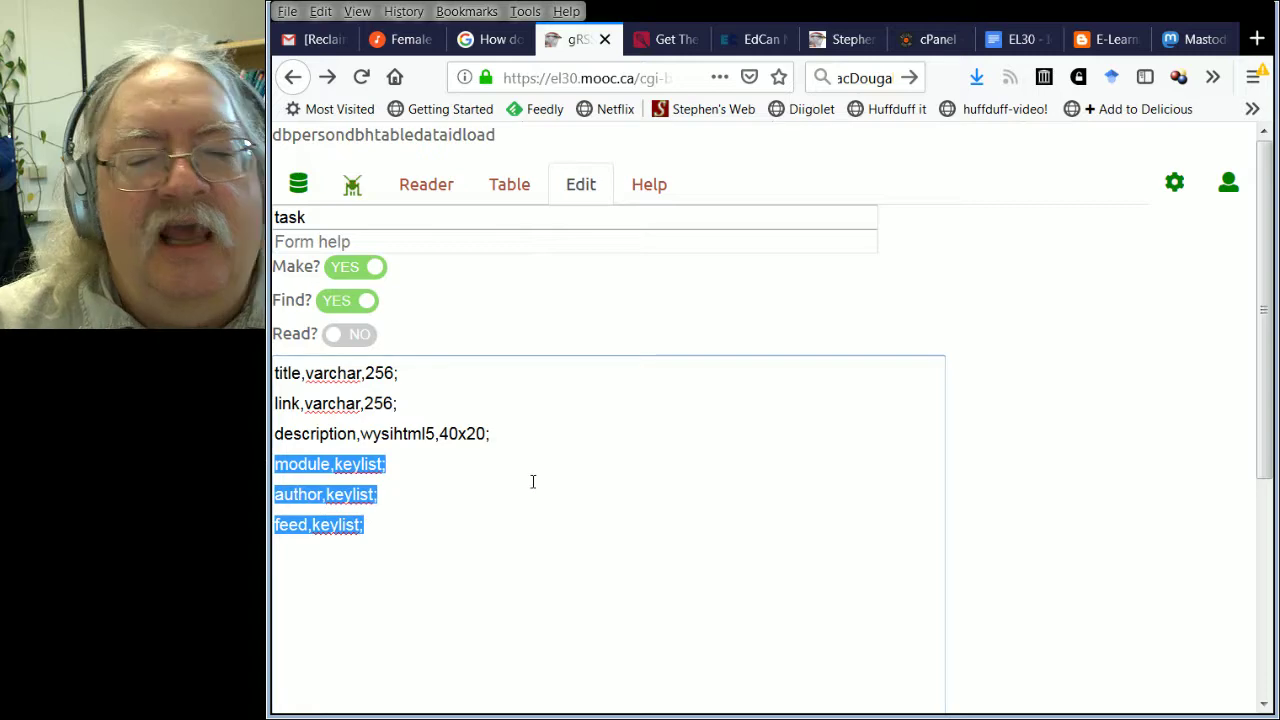
click(508, 196)
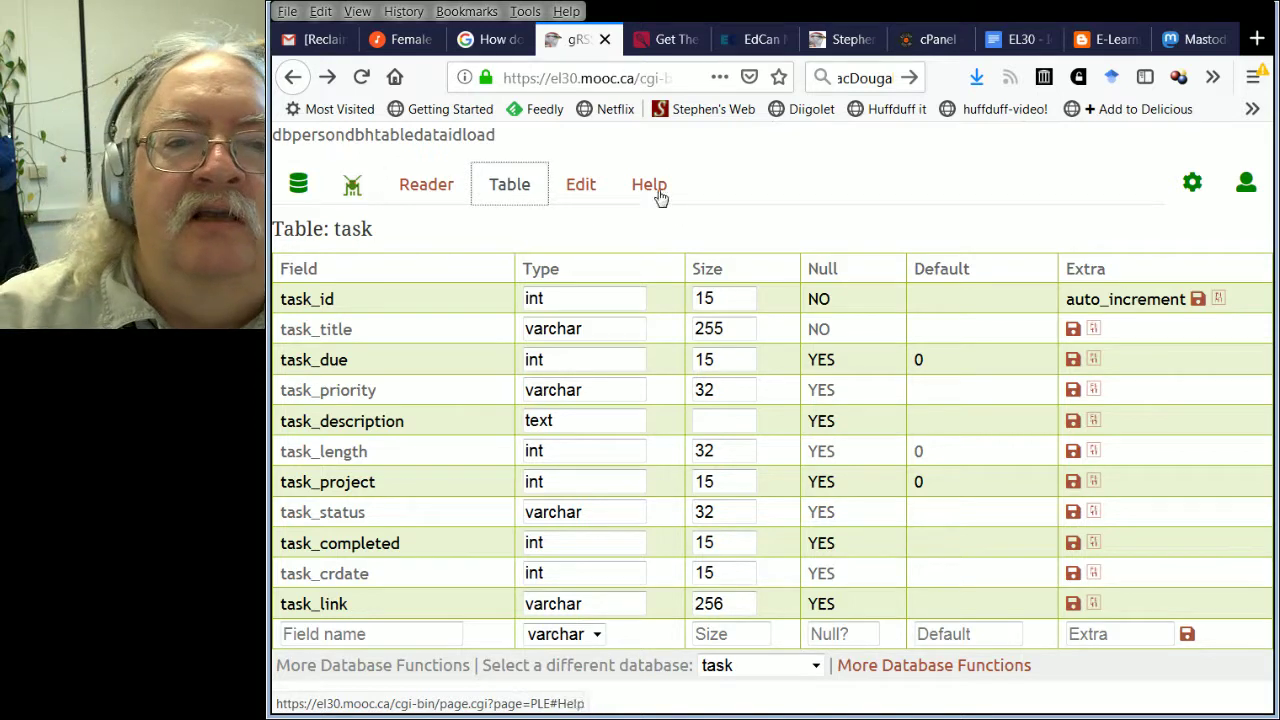
click(583, 190)
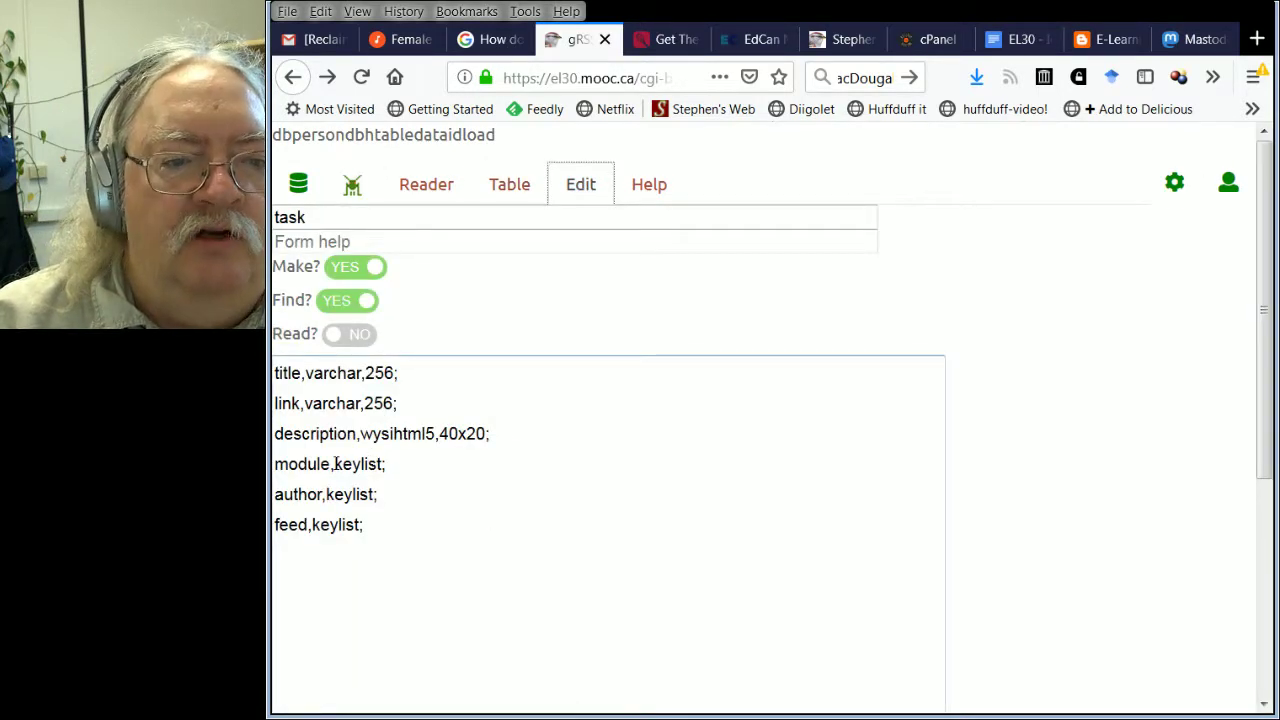
drag(275, 463, 364, 525)
click(391, 463)
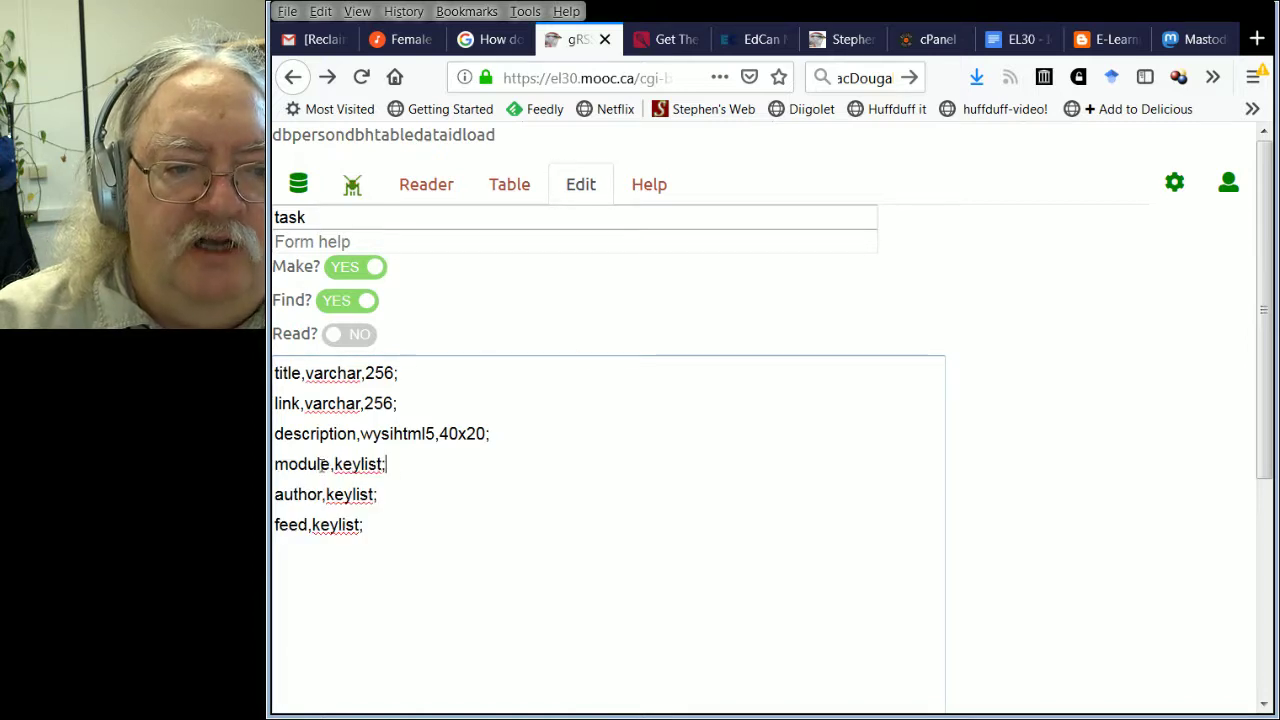
drag(275, 464, 288, 464)
click(304, 465)
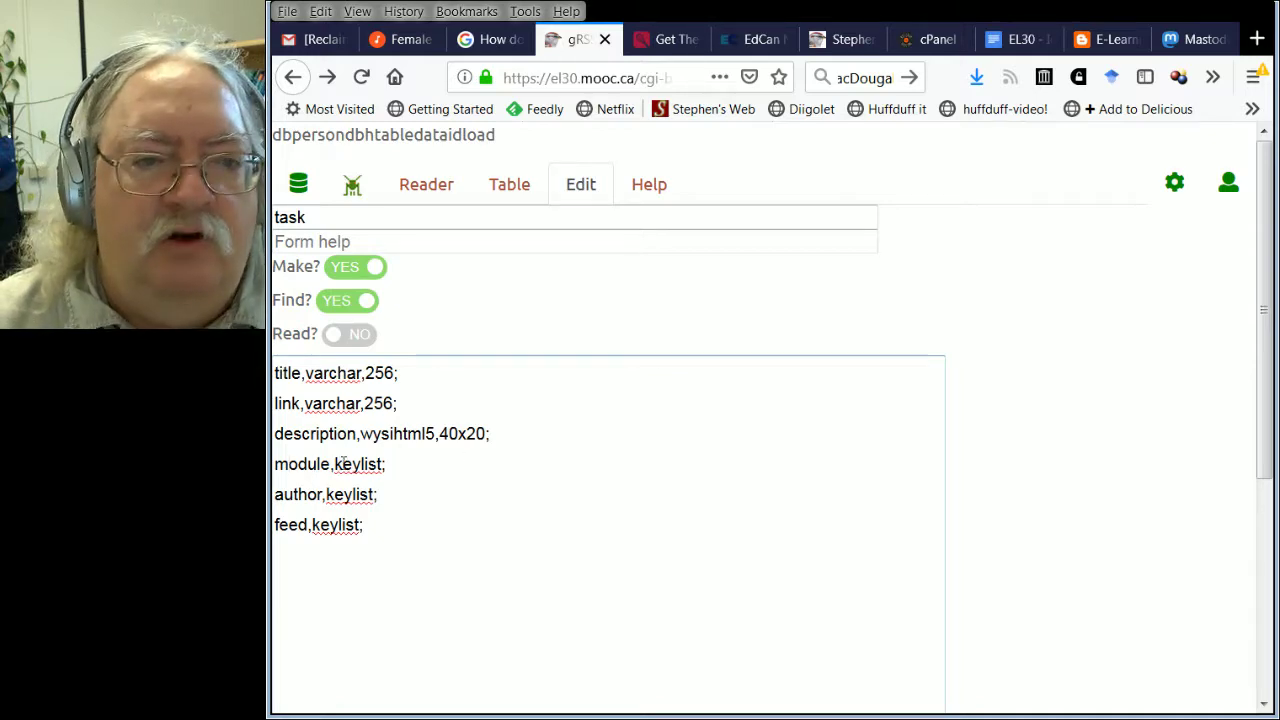
click(298, 188)
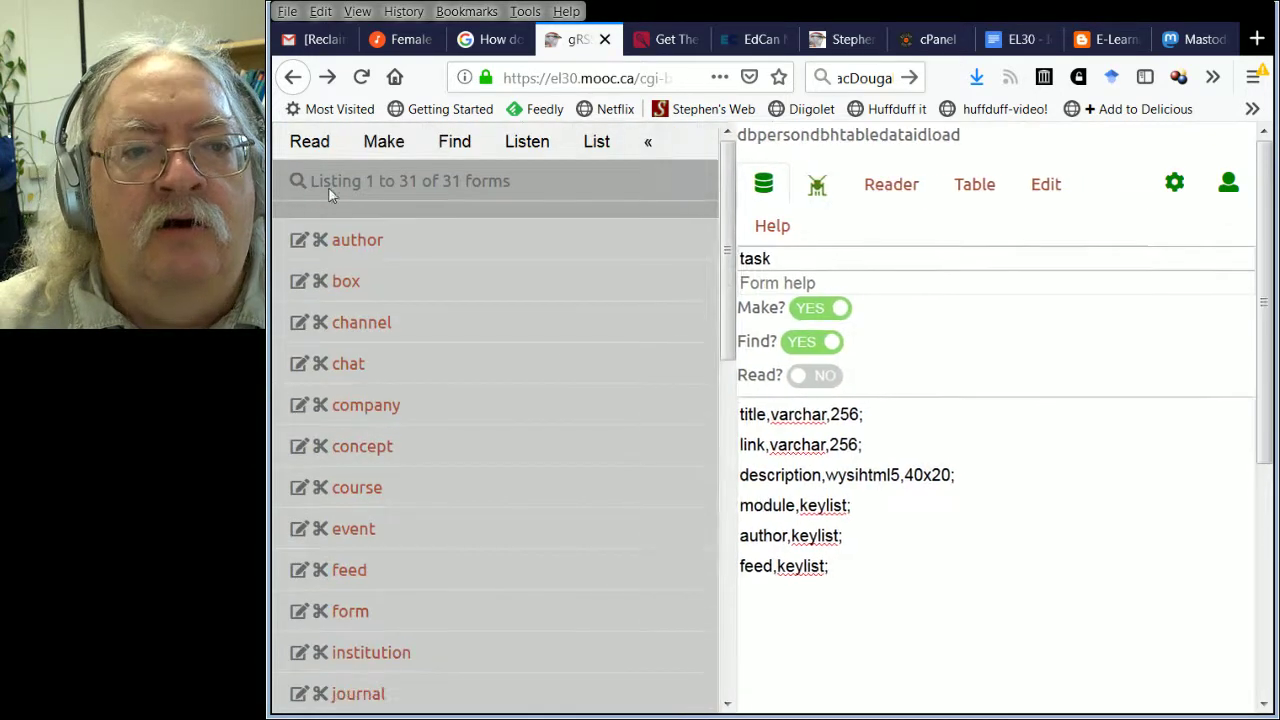
Create a new Task record titled 'Identity' and save the title
click(383, 143)
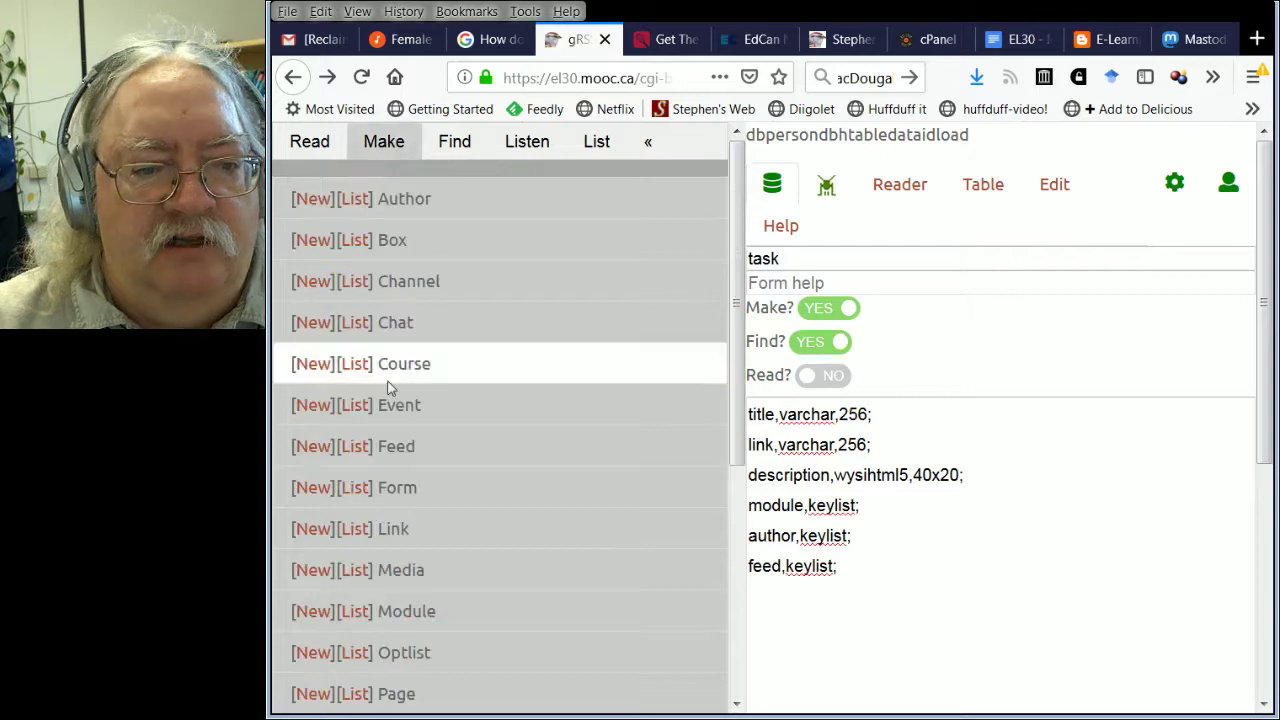
scroll(380, 420, down, 4)
click(313, 527)
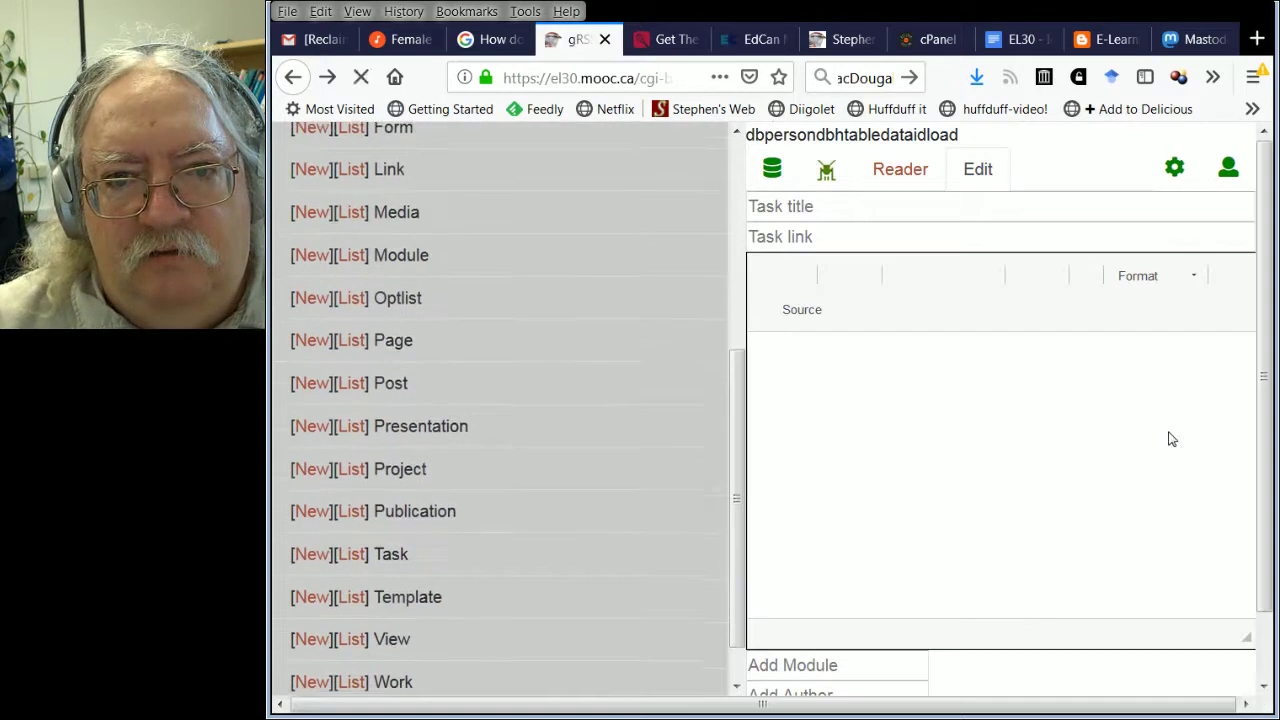
click(891, 210)
click(799, 198)
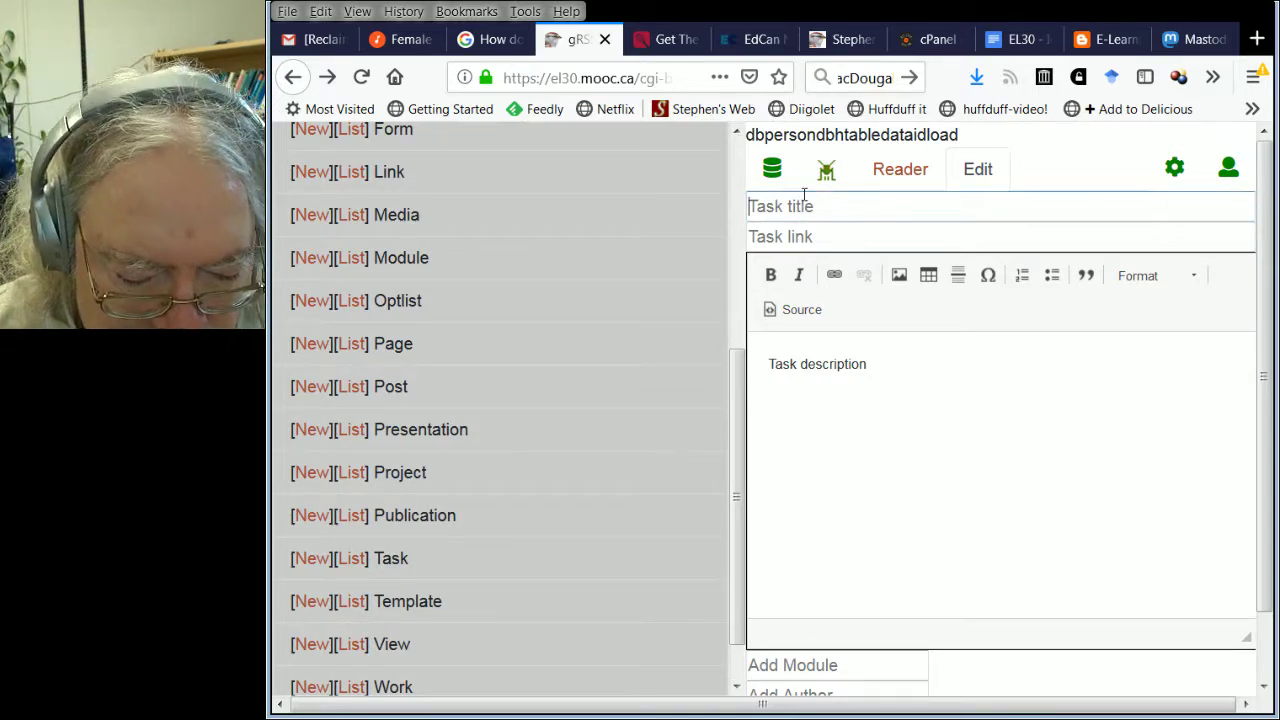
text(Ideneity)
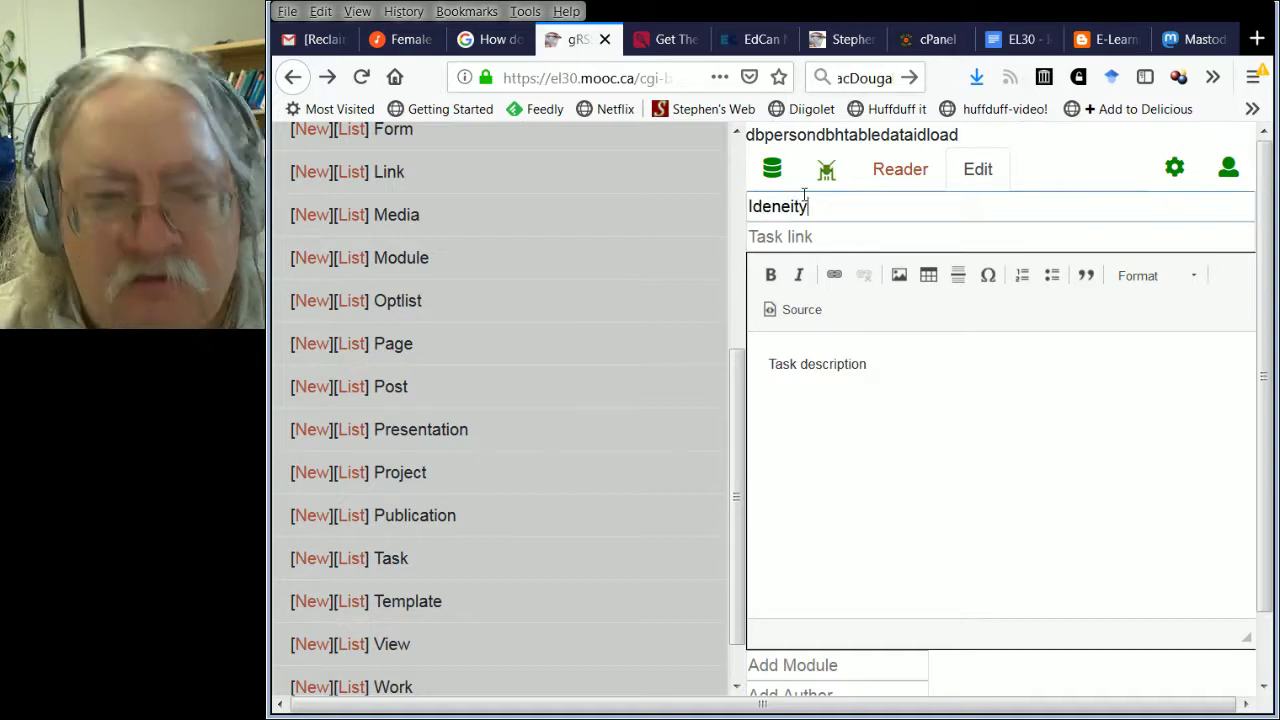
key(BackSpace)
key(BackSpace)
key(BackSpace)
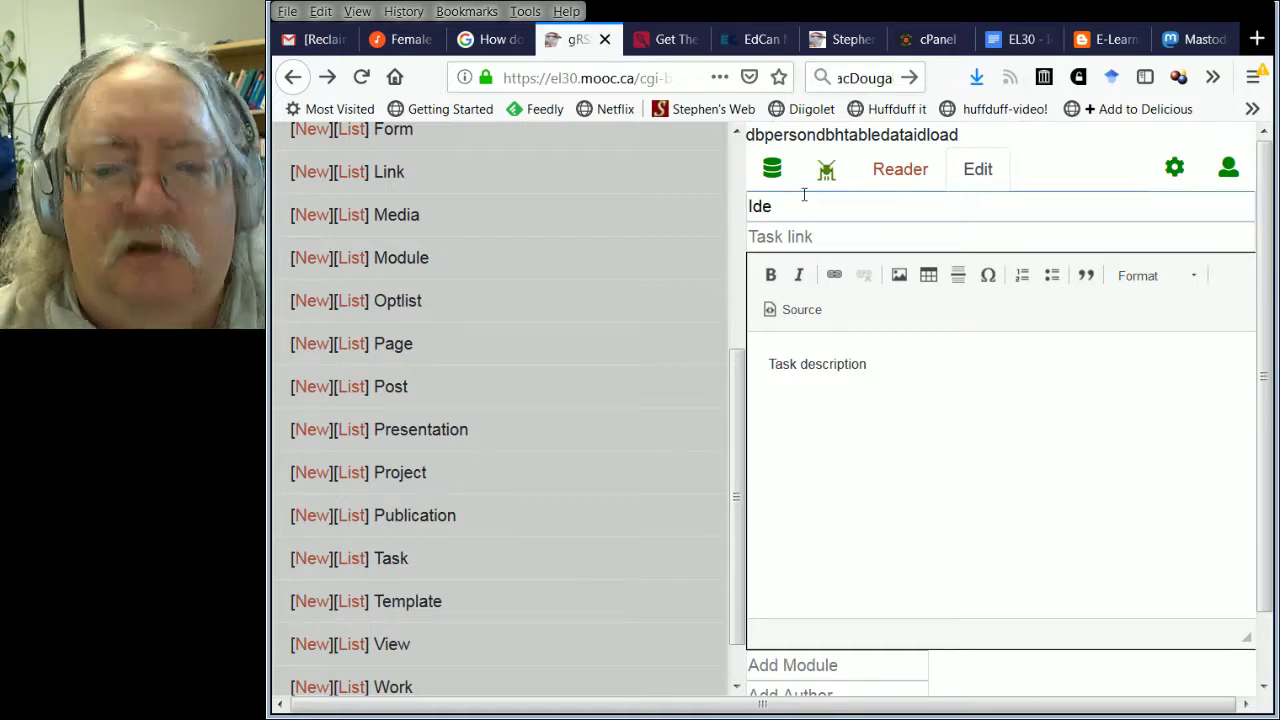
text(nt)
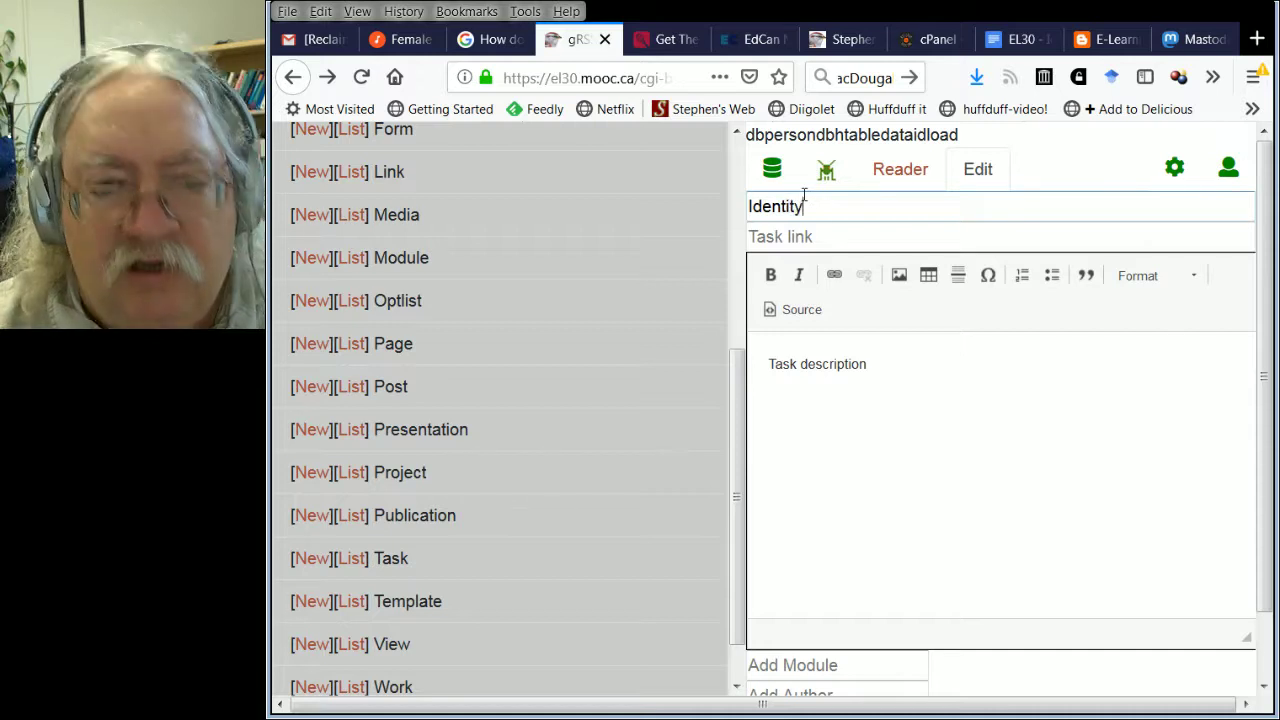
text(ity)
key(Tab)
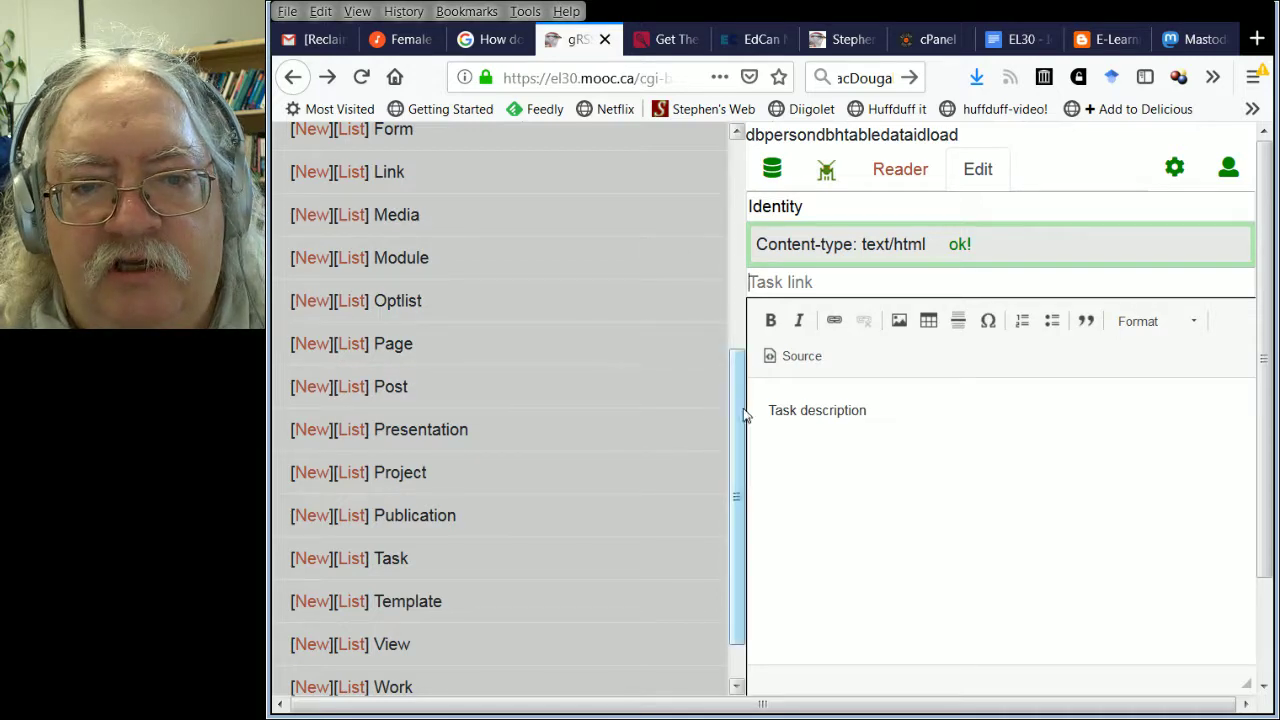
Collapse the side list to widen the task form, then switch to the EL30 - Identity document
drag(742, 425, 691, 157)
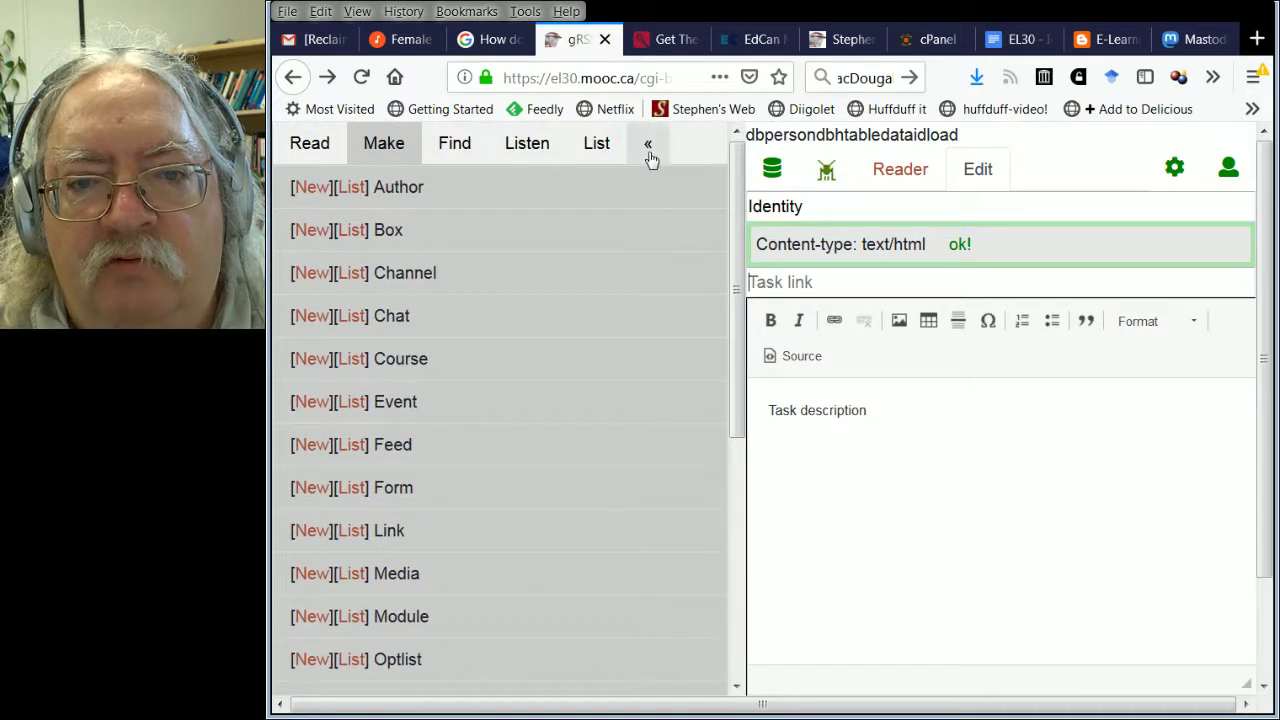
click(648, 146)
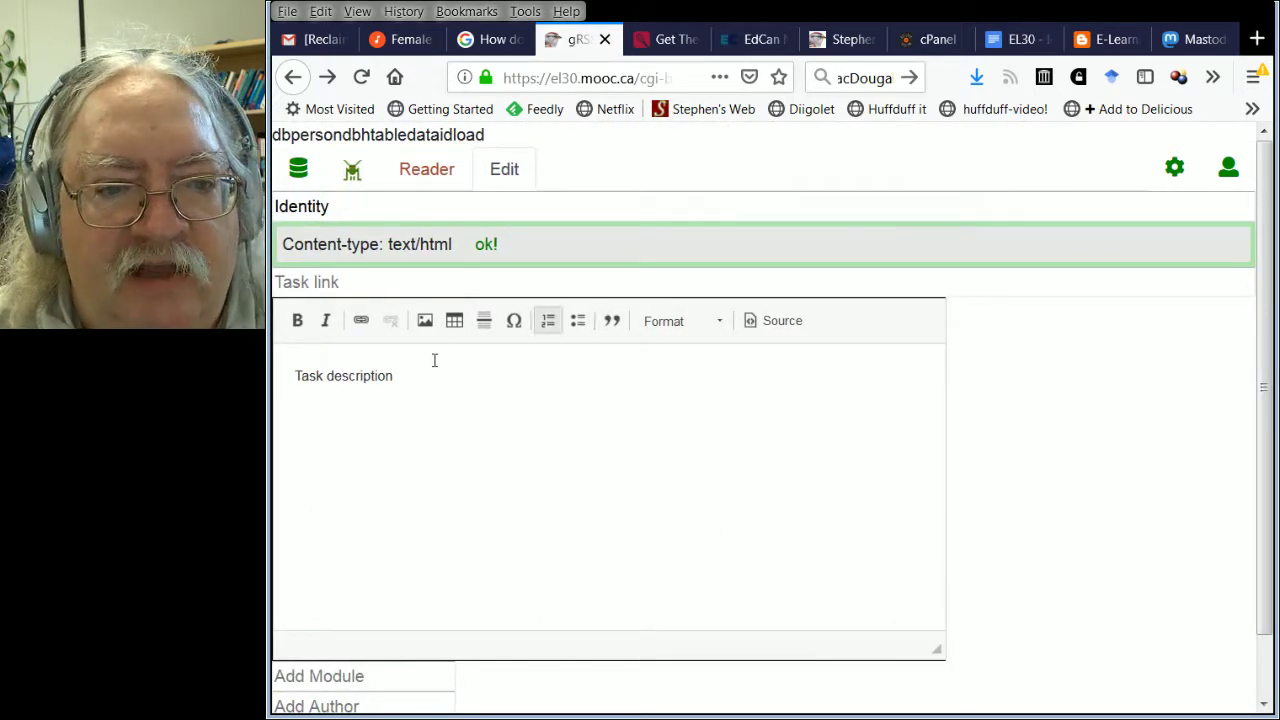
click(520, 405)
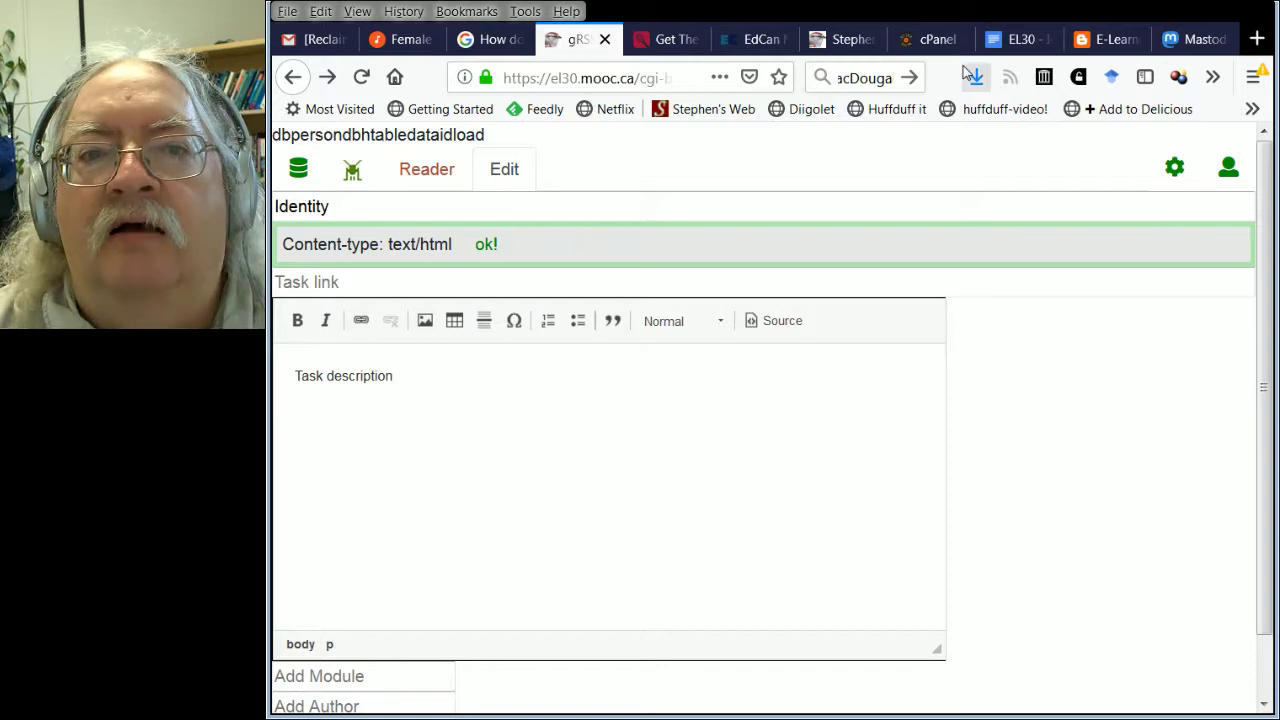
click(1017, 40)
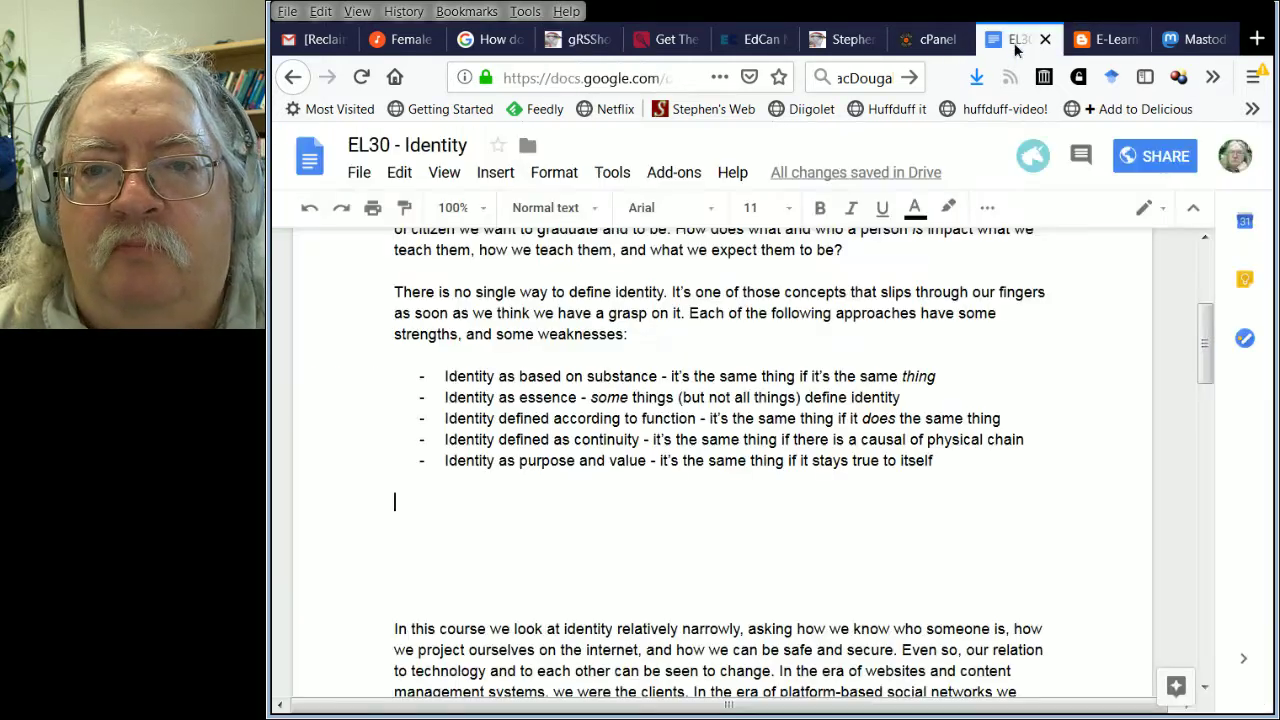
Copy the Create an Identity Graph section, then select the task description placeholder in gRSShopper
scroll(951, 515, down, 20)
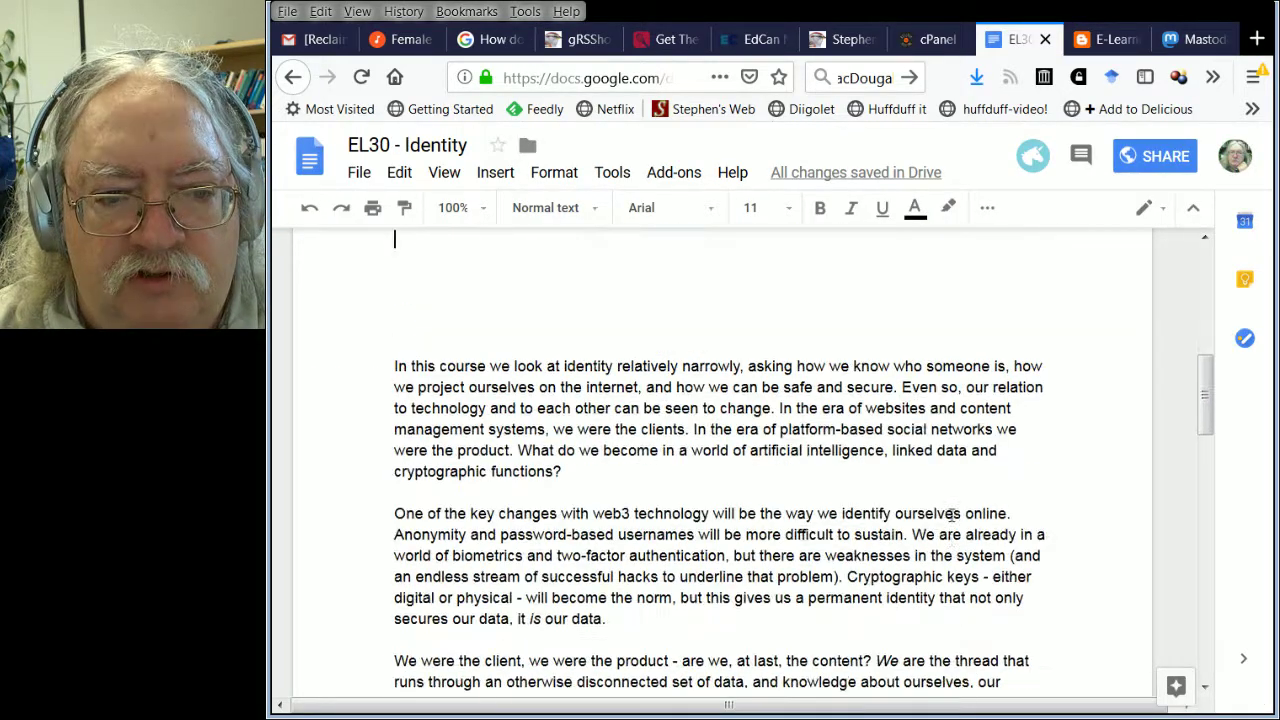
scroll(906, 517, up, 3)
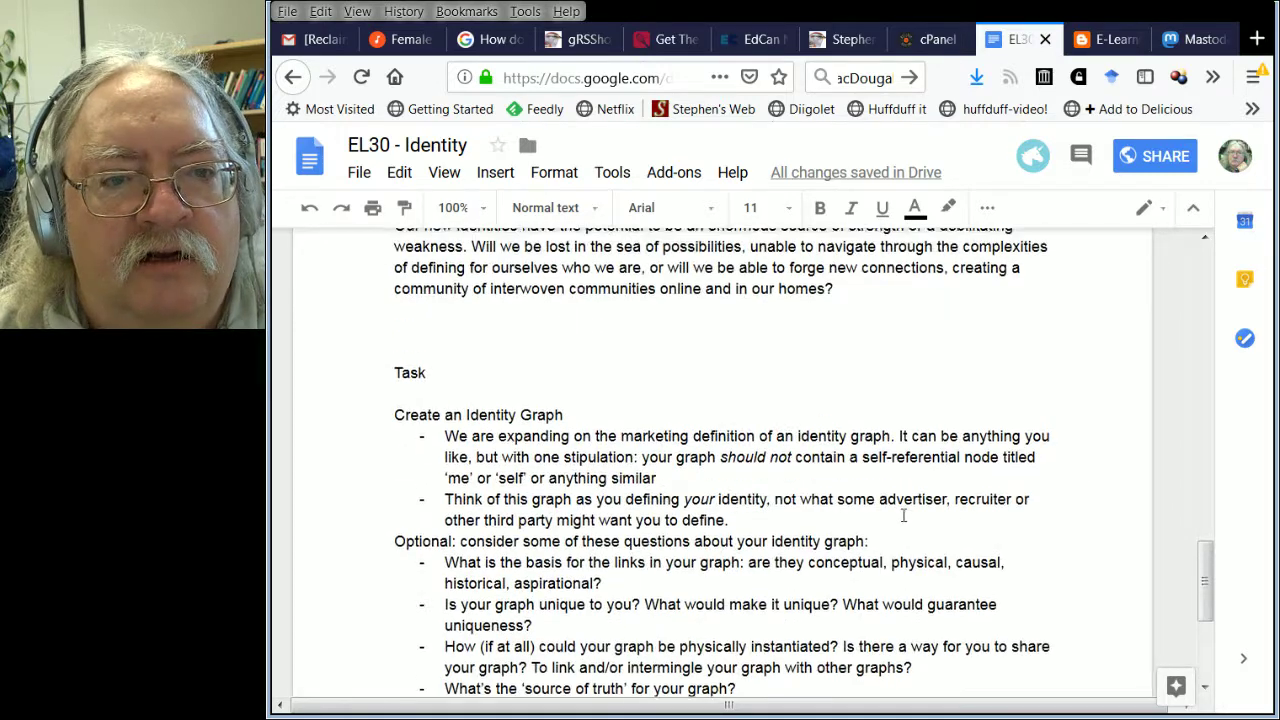
scroll(738, 628, down, 1)
drag(627, 550, 851, 616)
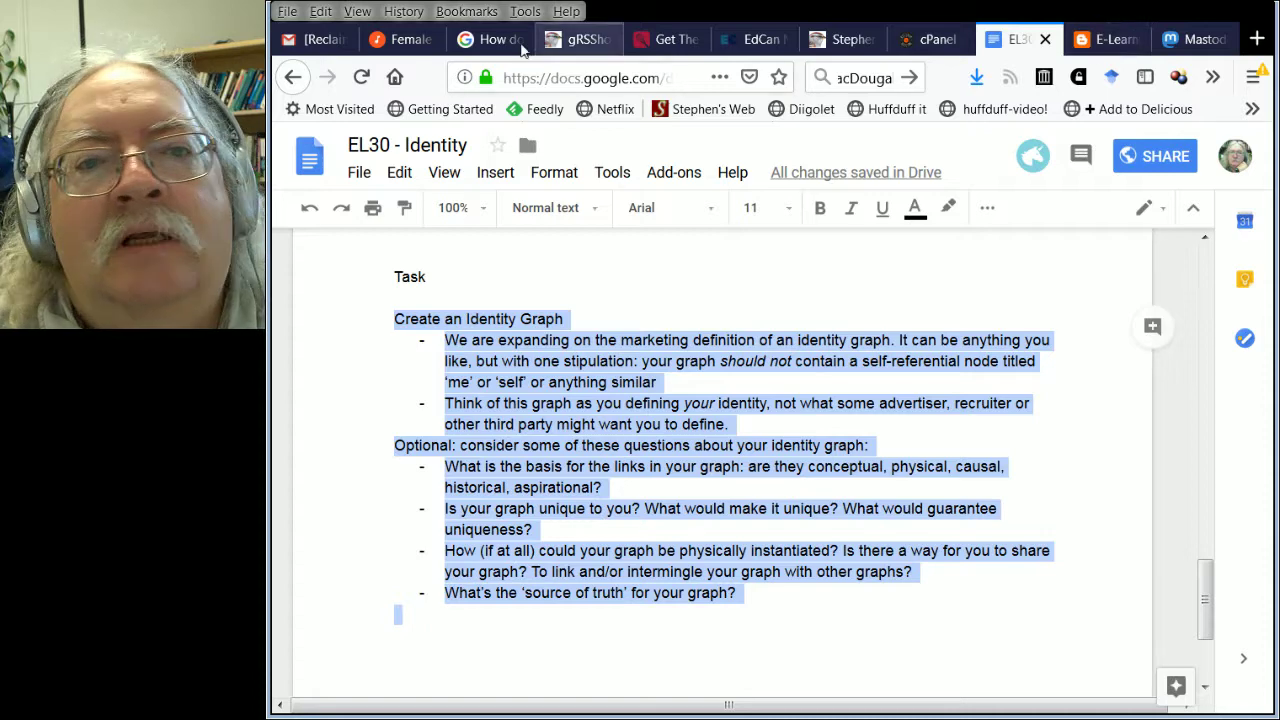
click(580, 42)
drag(421, 415, 289, 386)
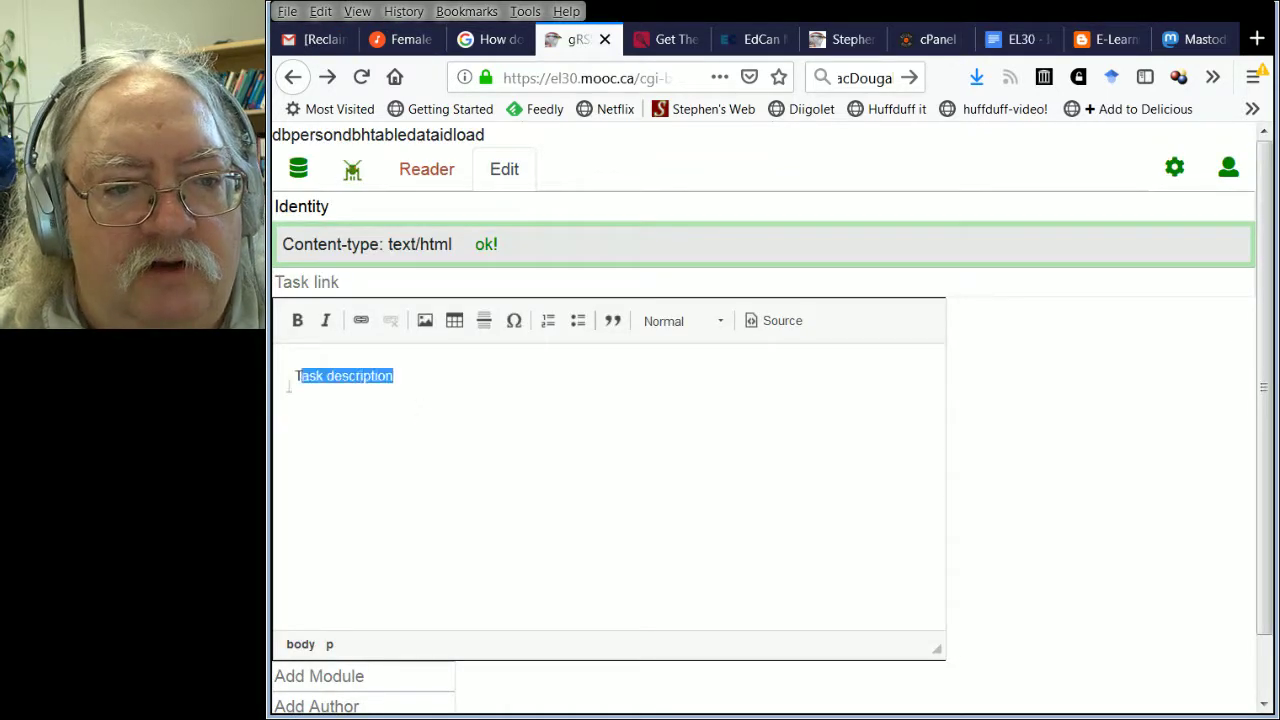
Paste the Identity Graph instructions over the description placeholder and tidy the trailing empty bullet
key(ctrl+v)
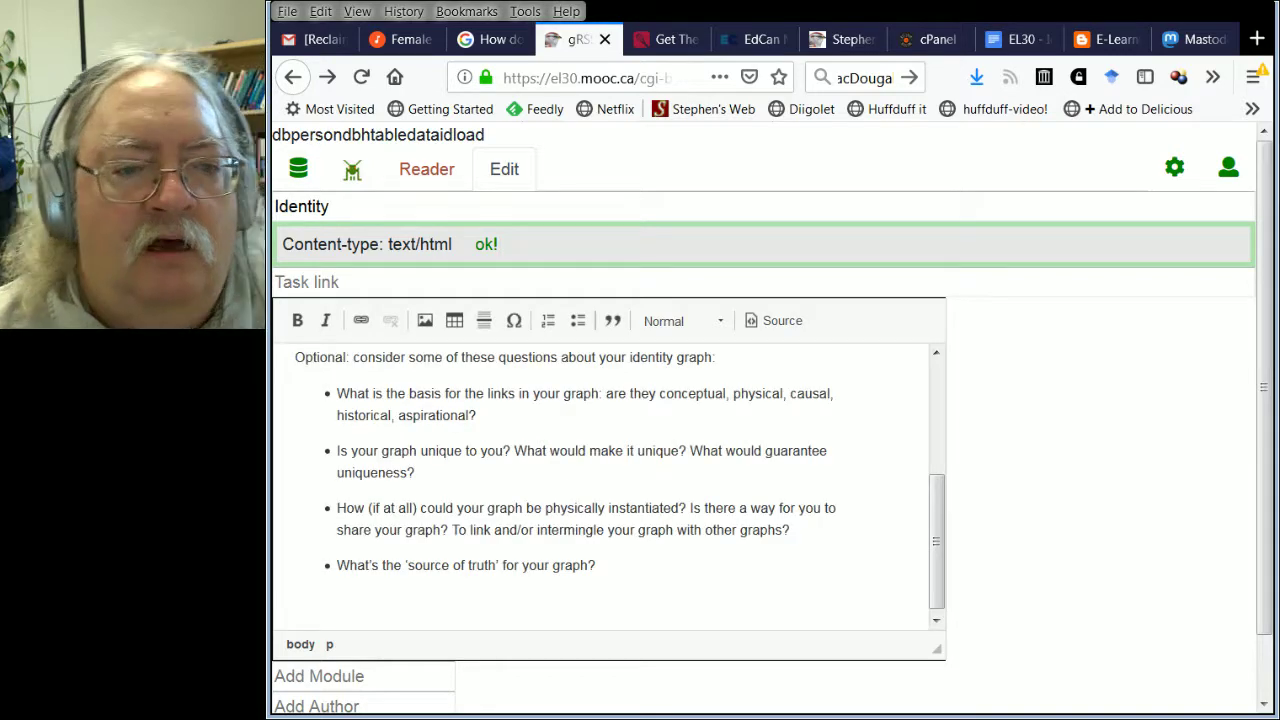
scroll(714, 456, up, 3)
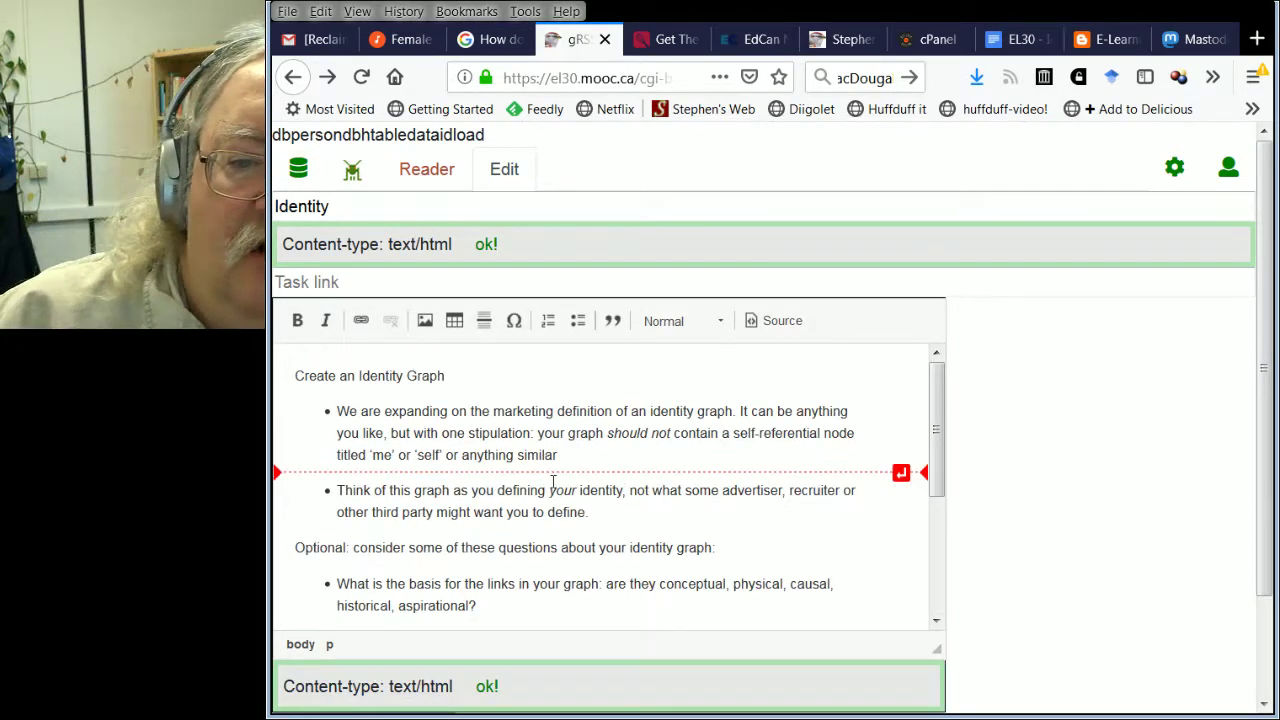
scroll(553, 482, down, 4)
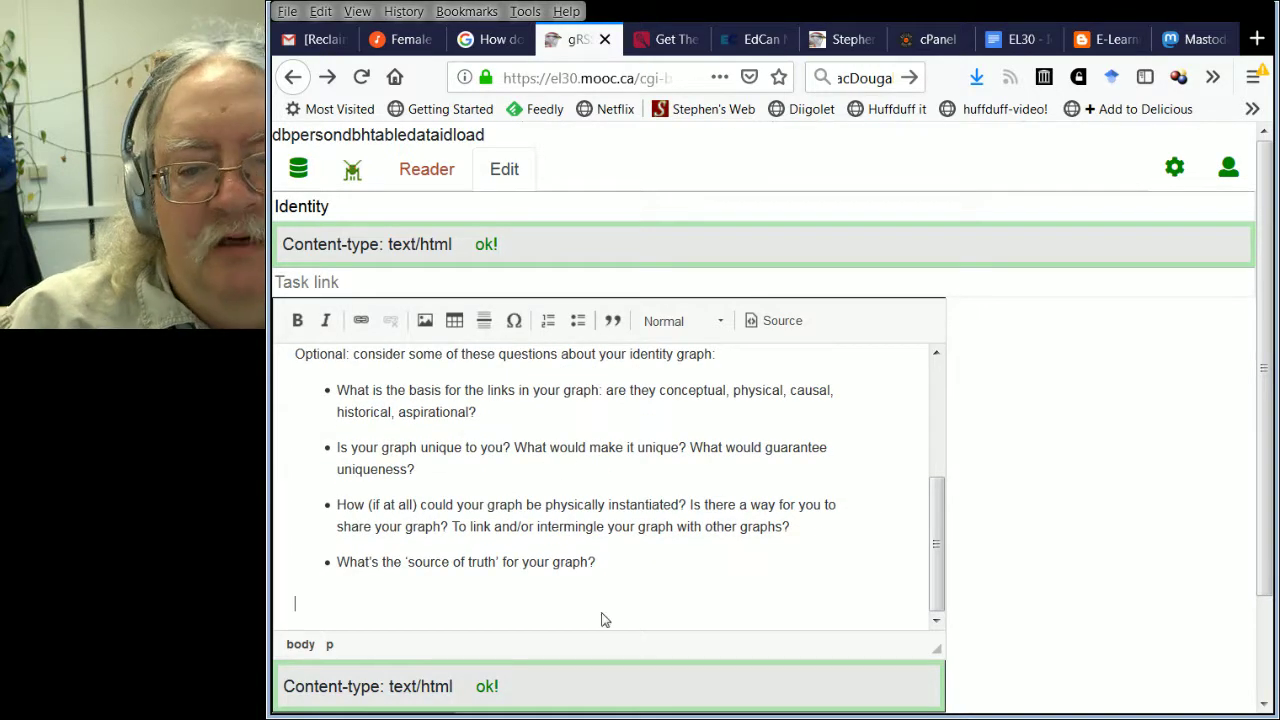
key(BackSpace)
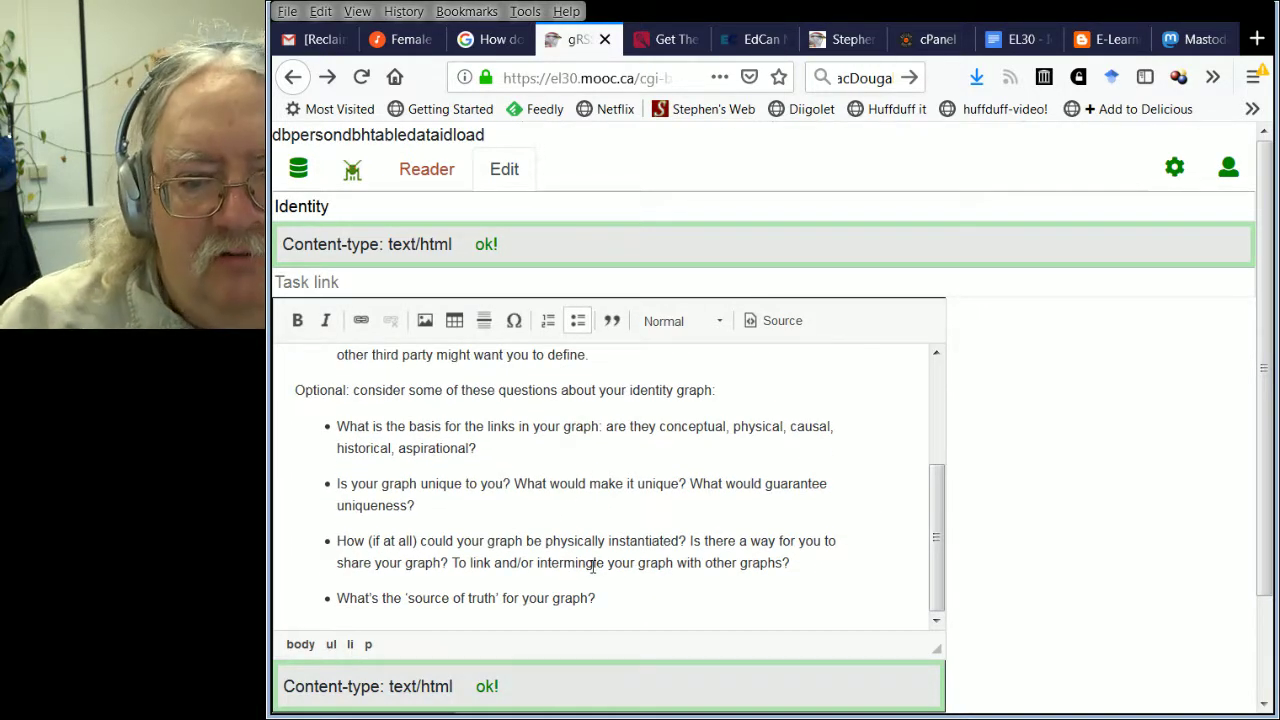
key(Return)
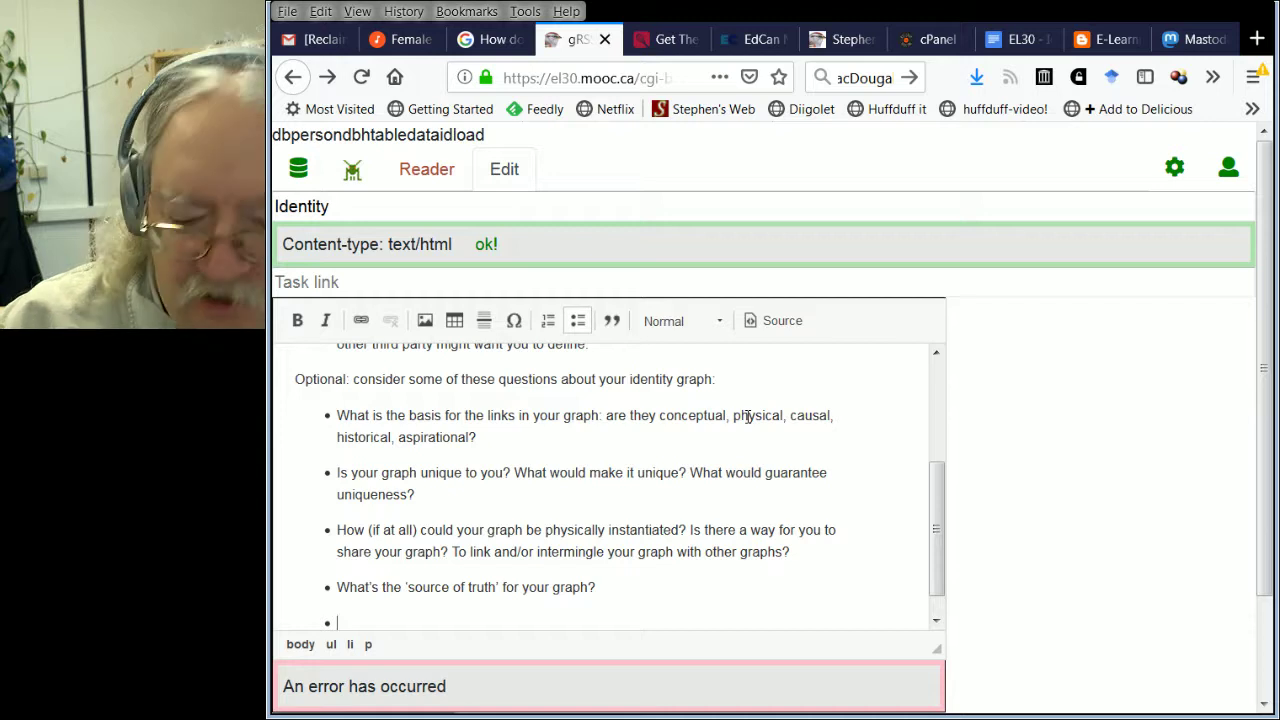
key(Return)
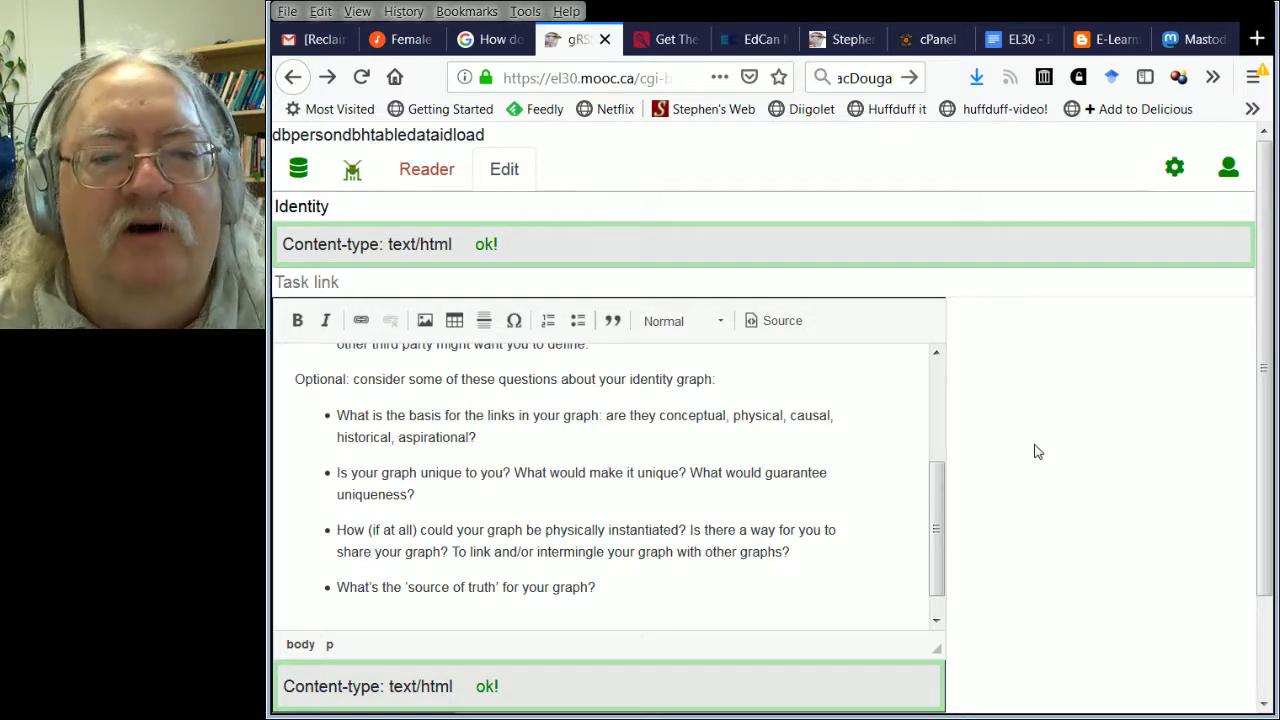
scroll(776, 505, up, 3)
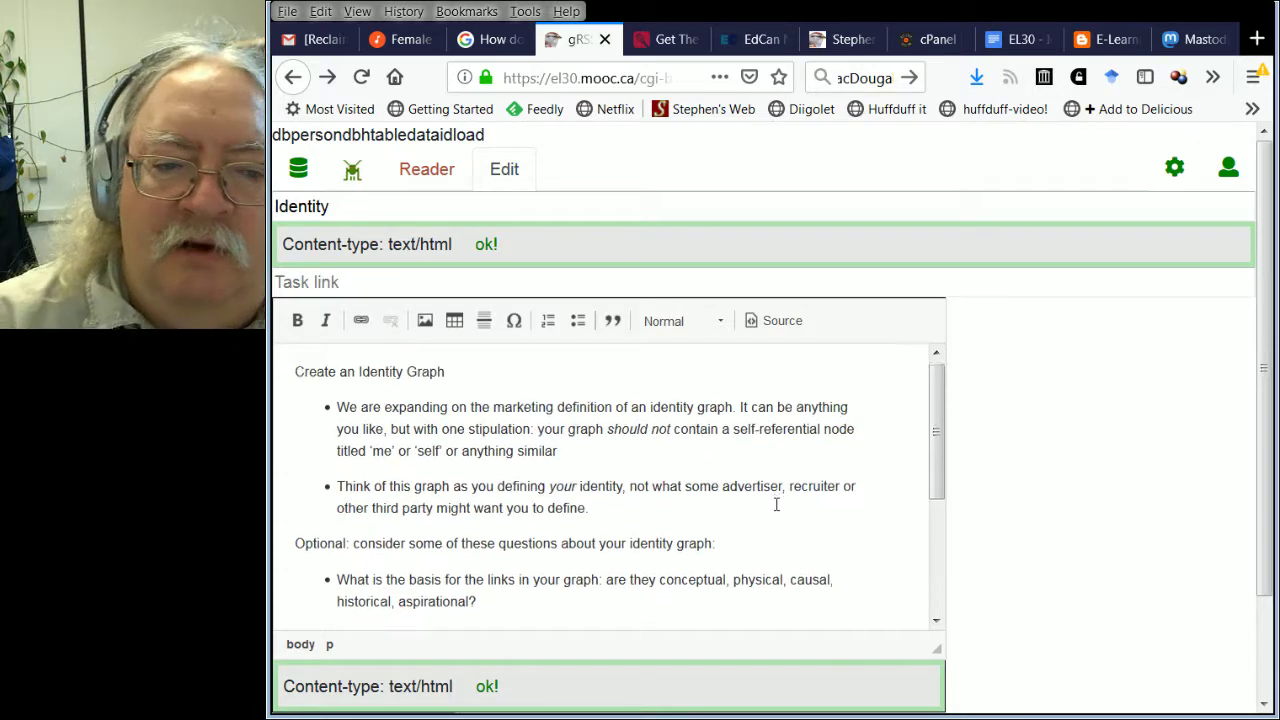
scroll(776, 505, down, 3)
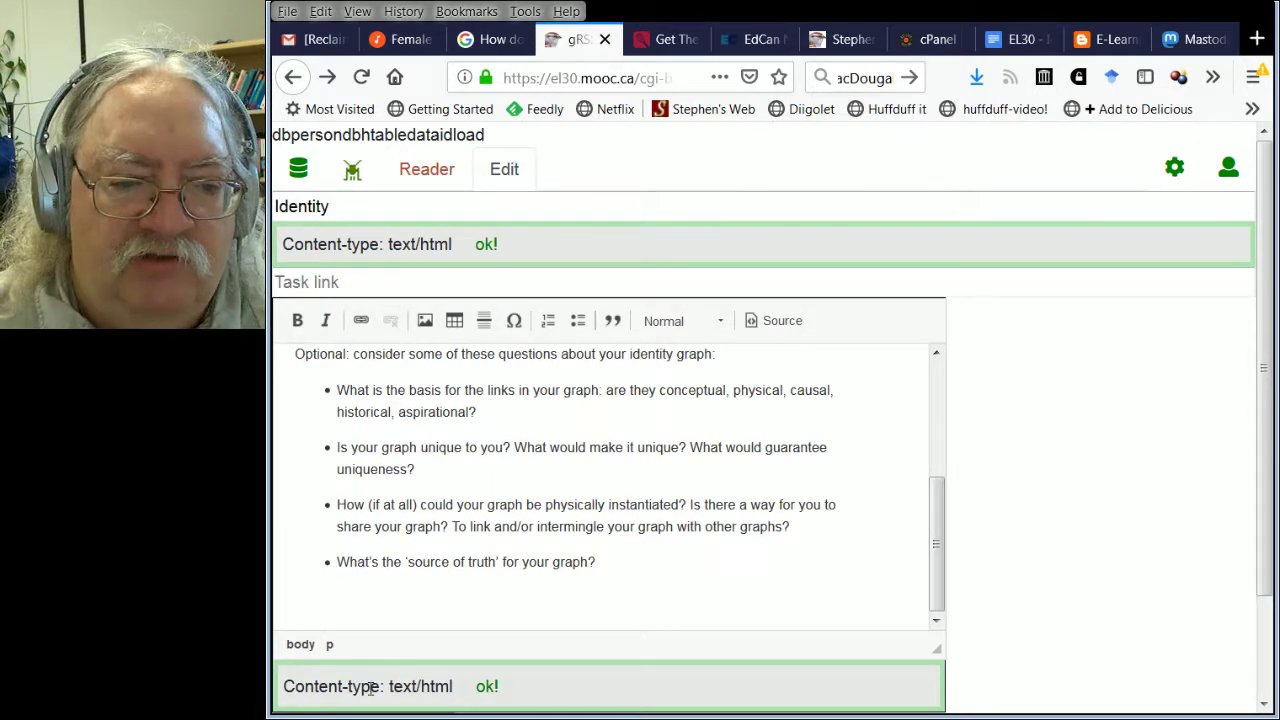
drag(370, 687, 545, 695)
click(1132, 591)
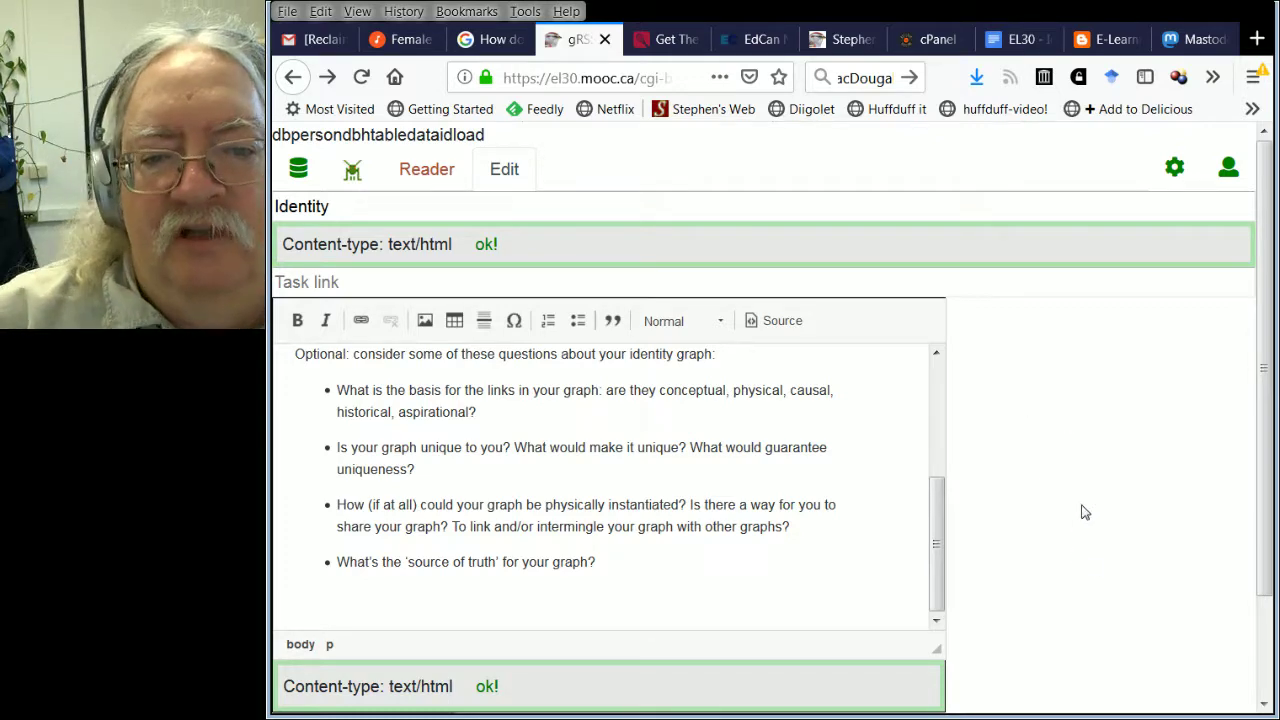
scroll(802, 505, up, 3)
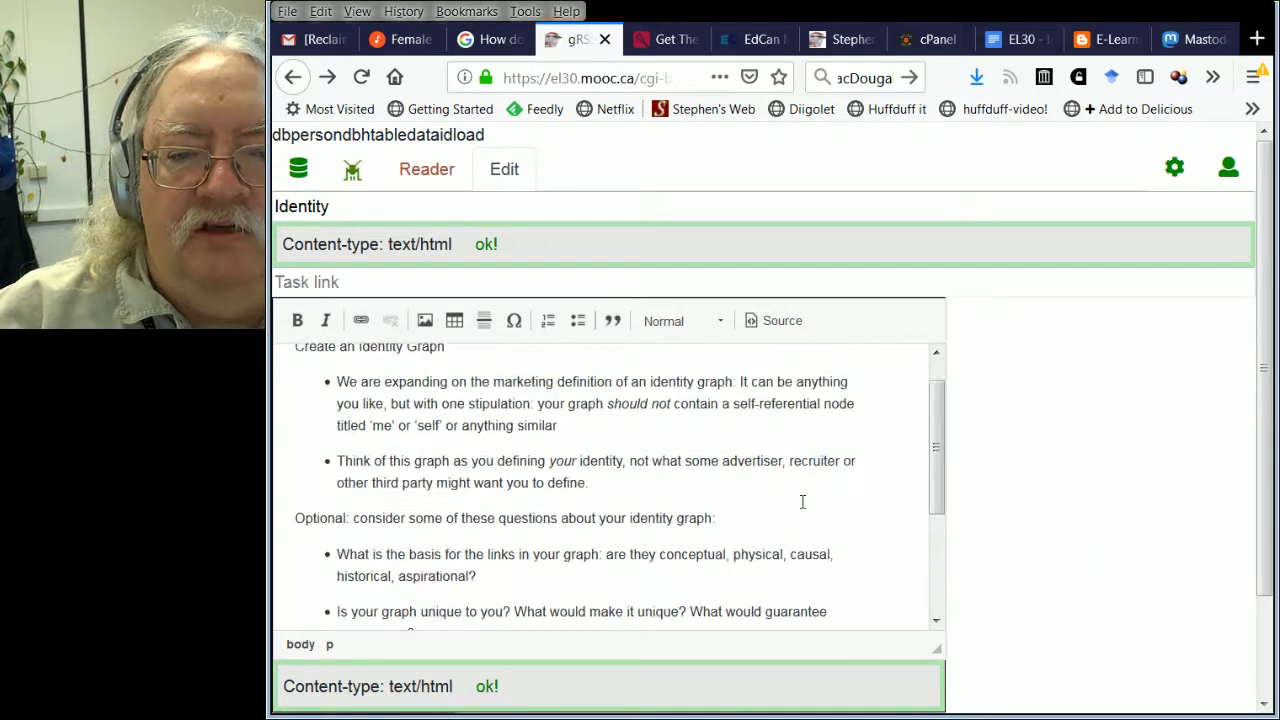
scroll(1085, 528, down, 2)
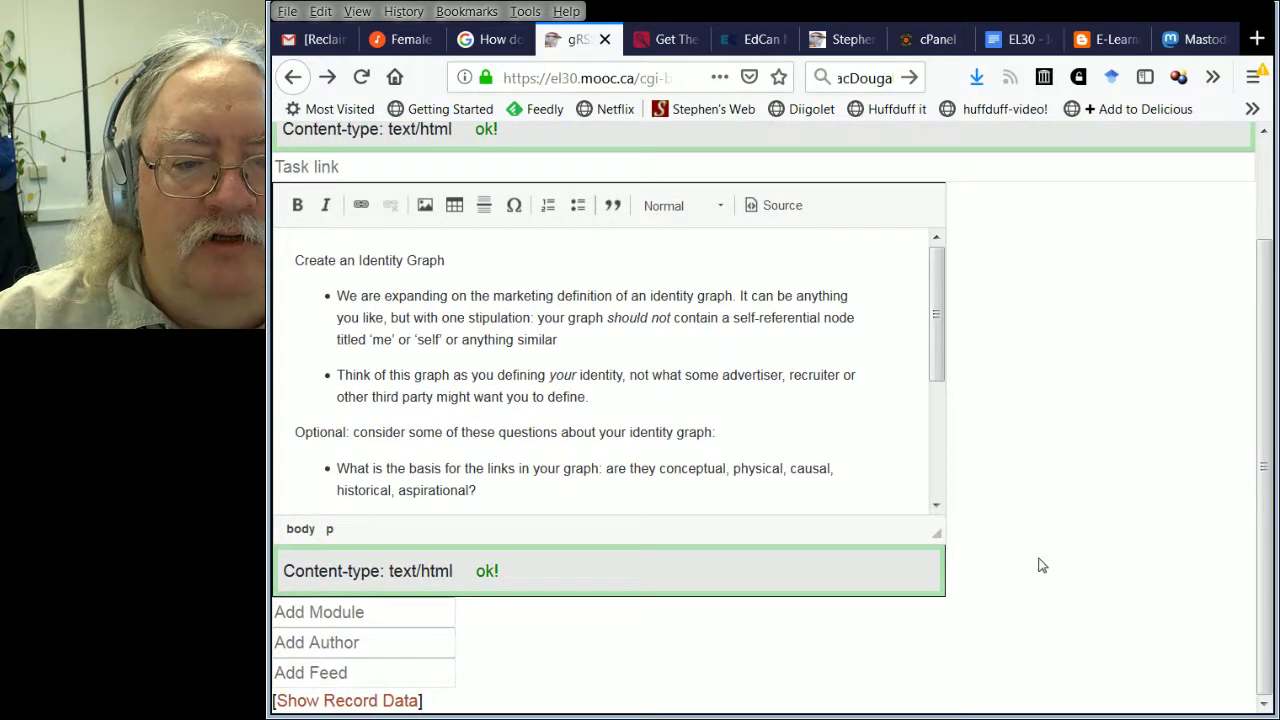
Enter 'Identity' in the Add Module field and update to attach the Identity module
click(367, 612)
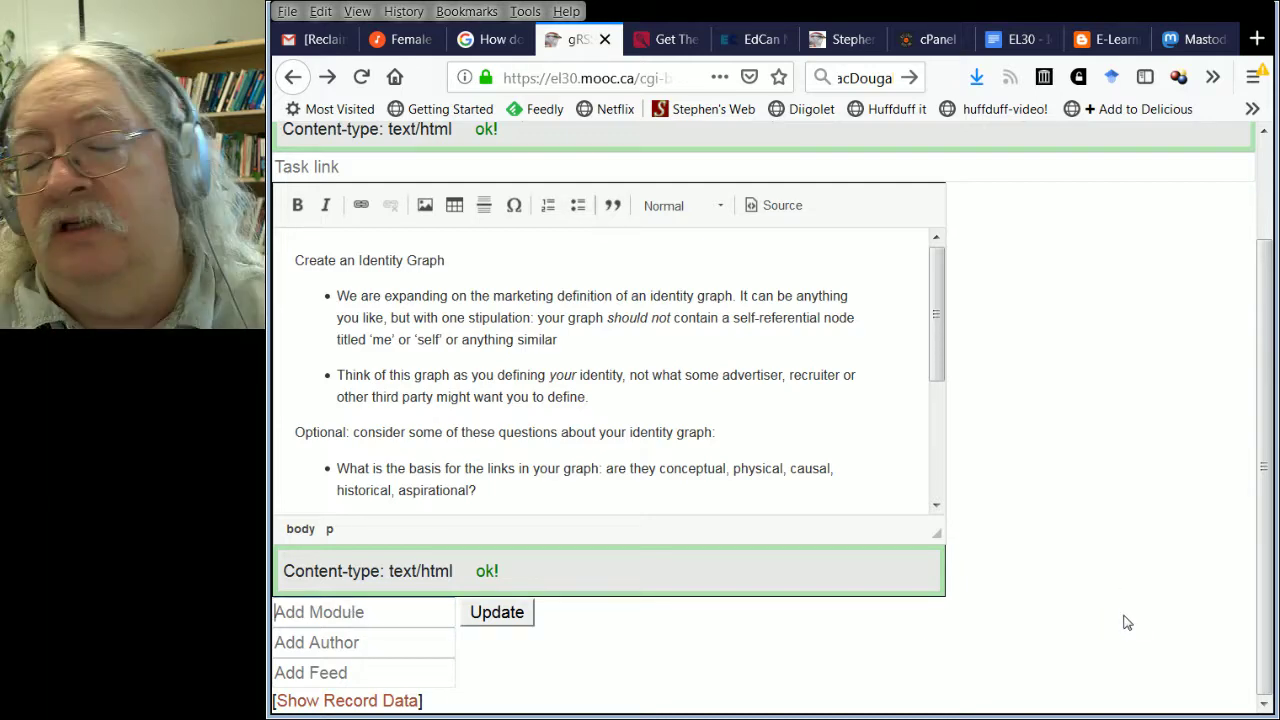
click(358, 643)
click(363, 673)
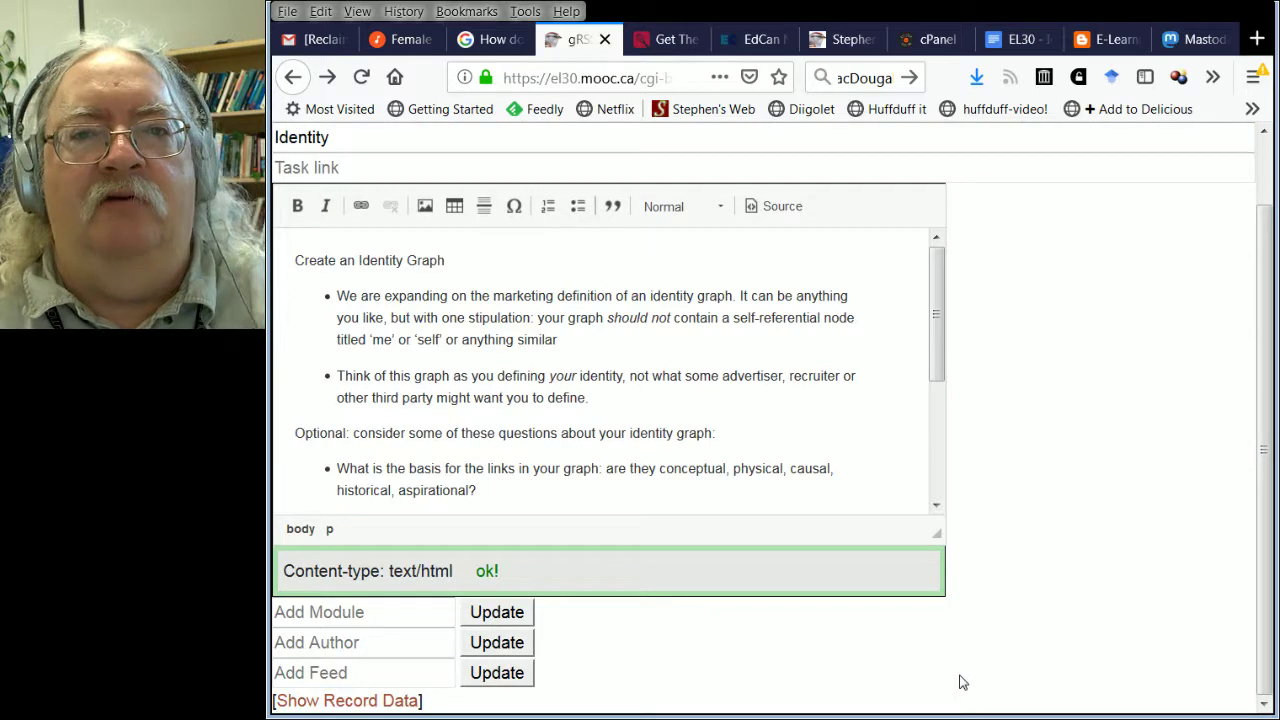
click(312, 614)
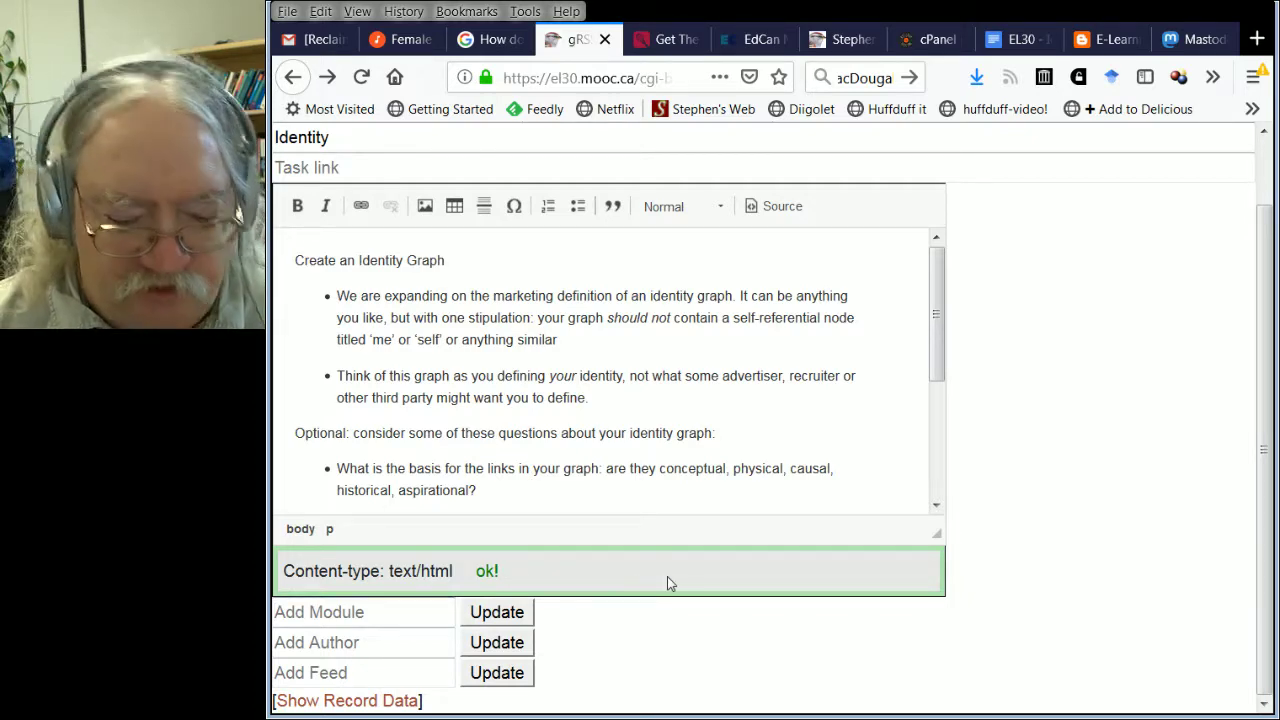
text(Ident)
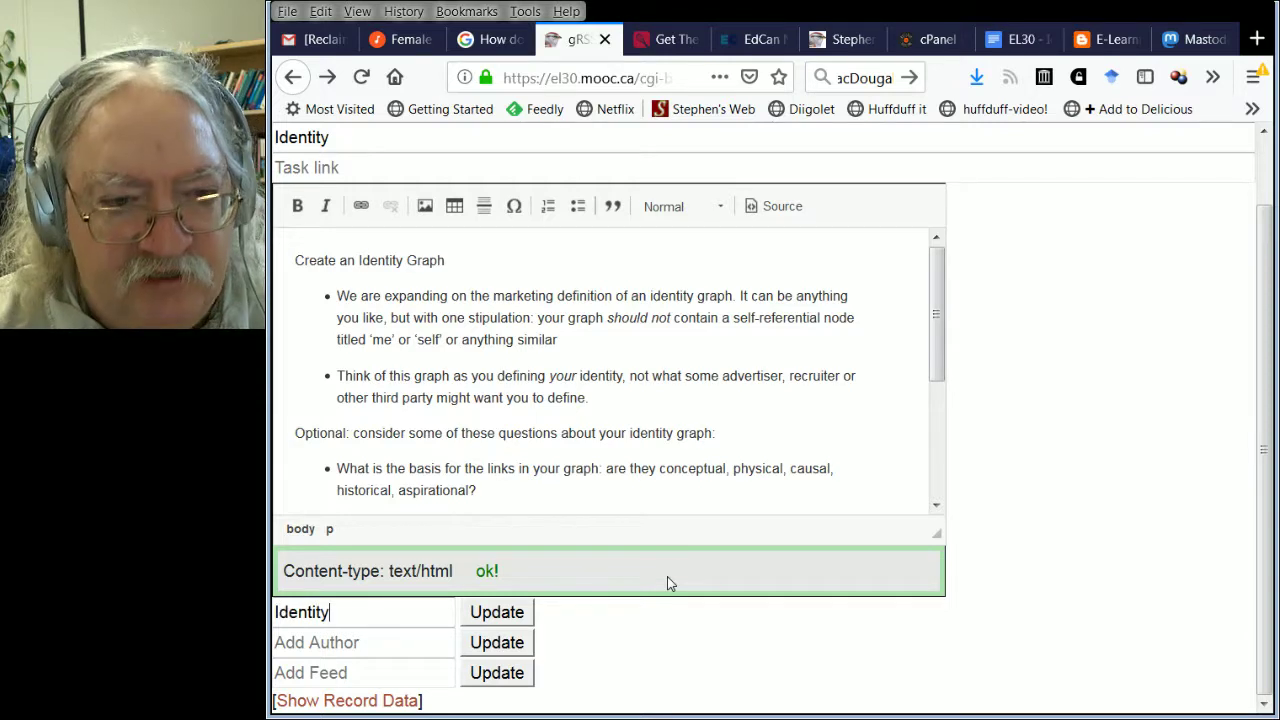
text(ity)
click(486, 614)
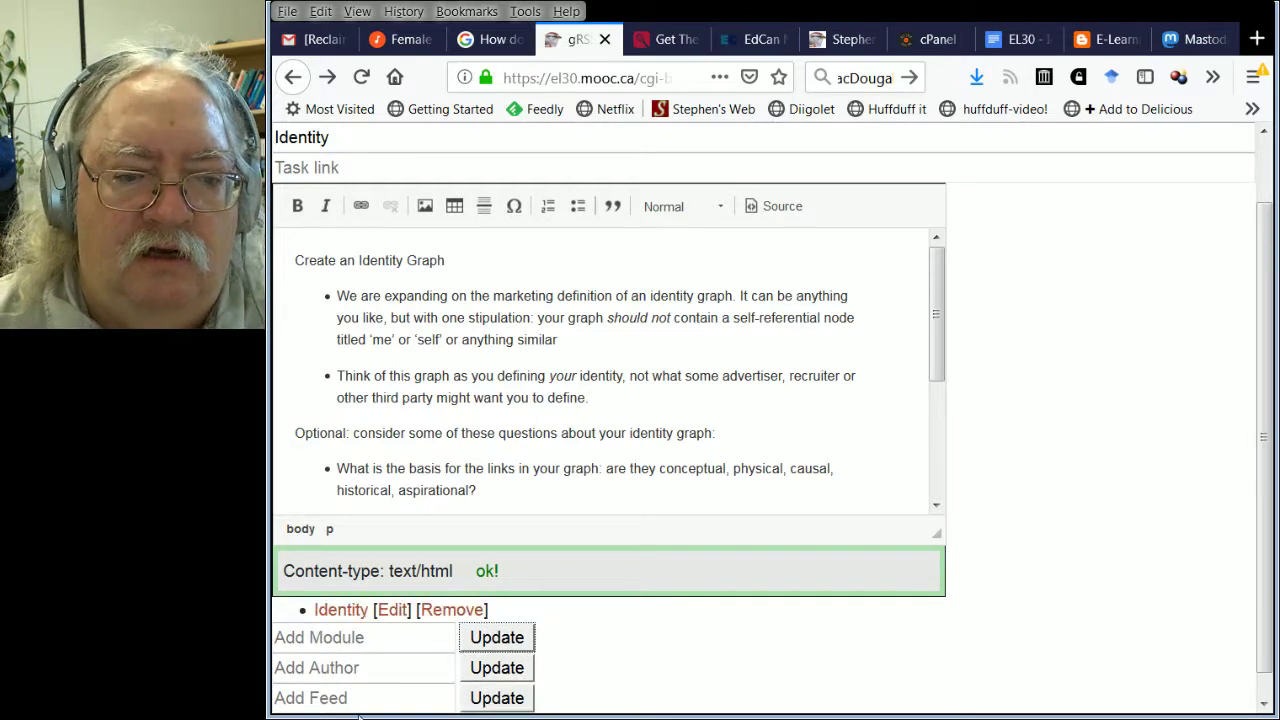
scroll(1085, 500, down, 1)
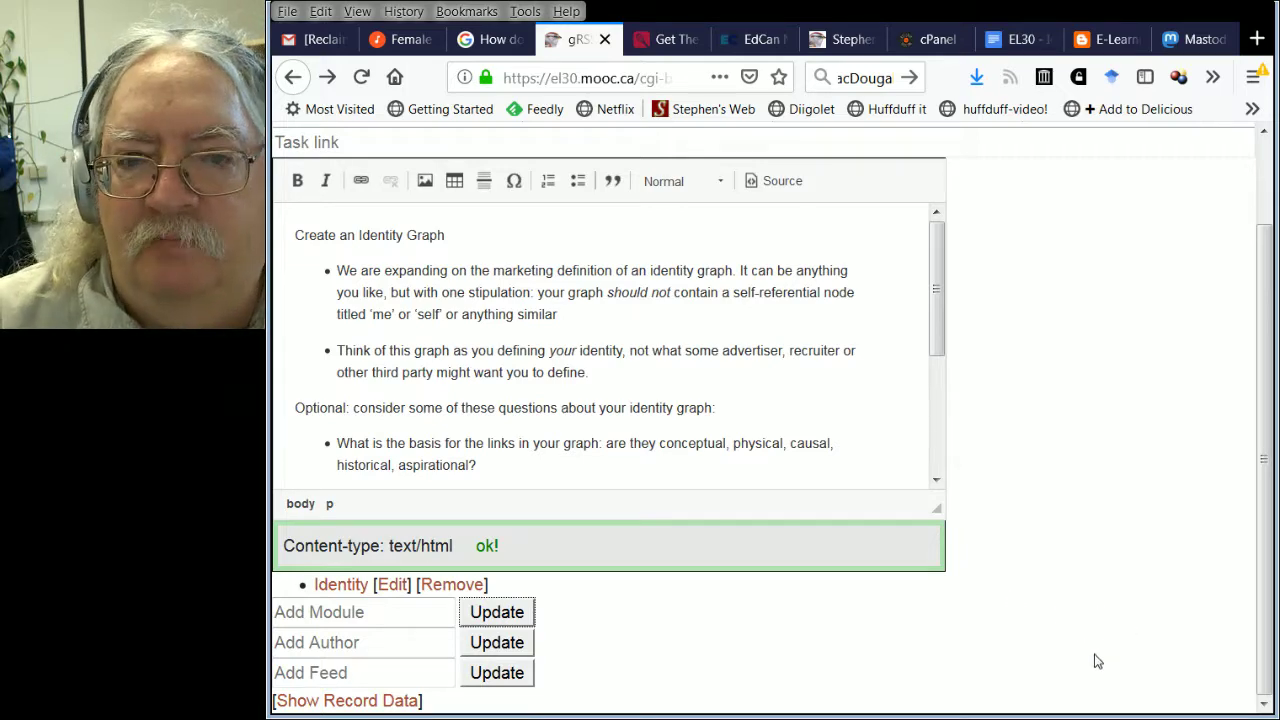
scroll(1103, 630, up, 2)
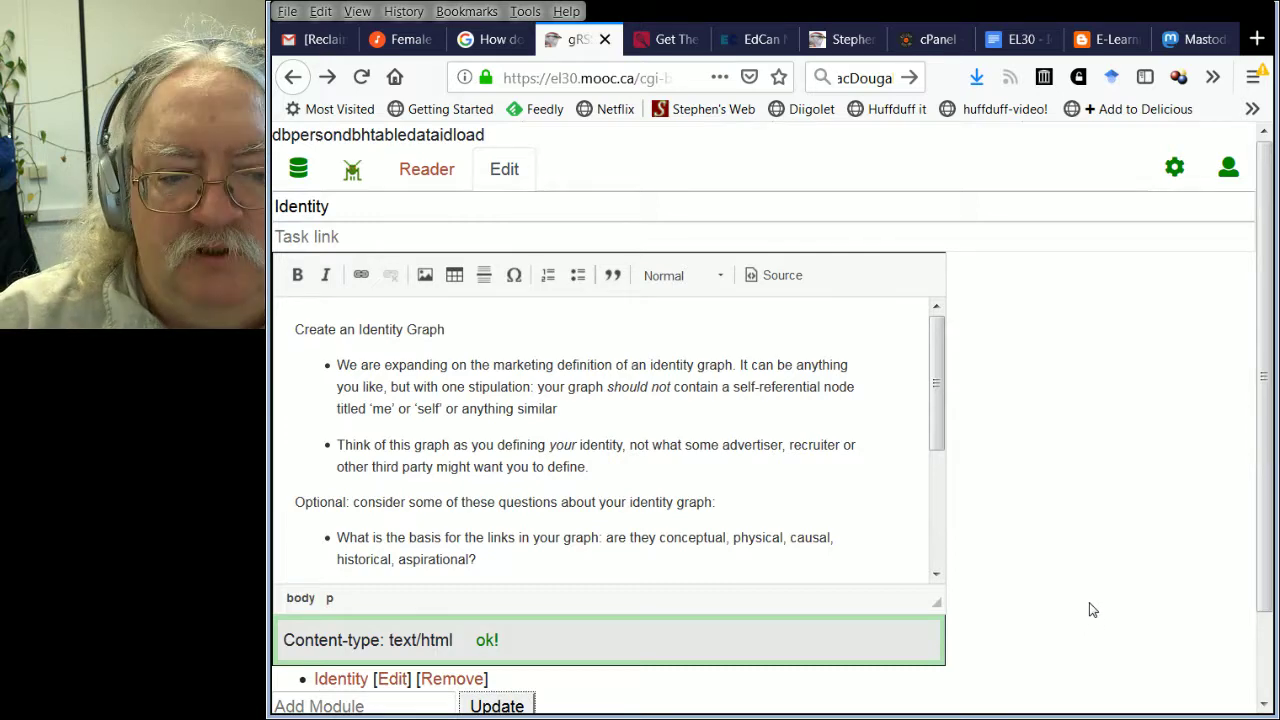
scroll(1090, 610, down, 2)
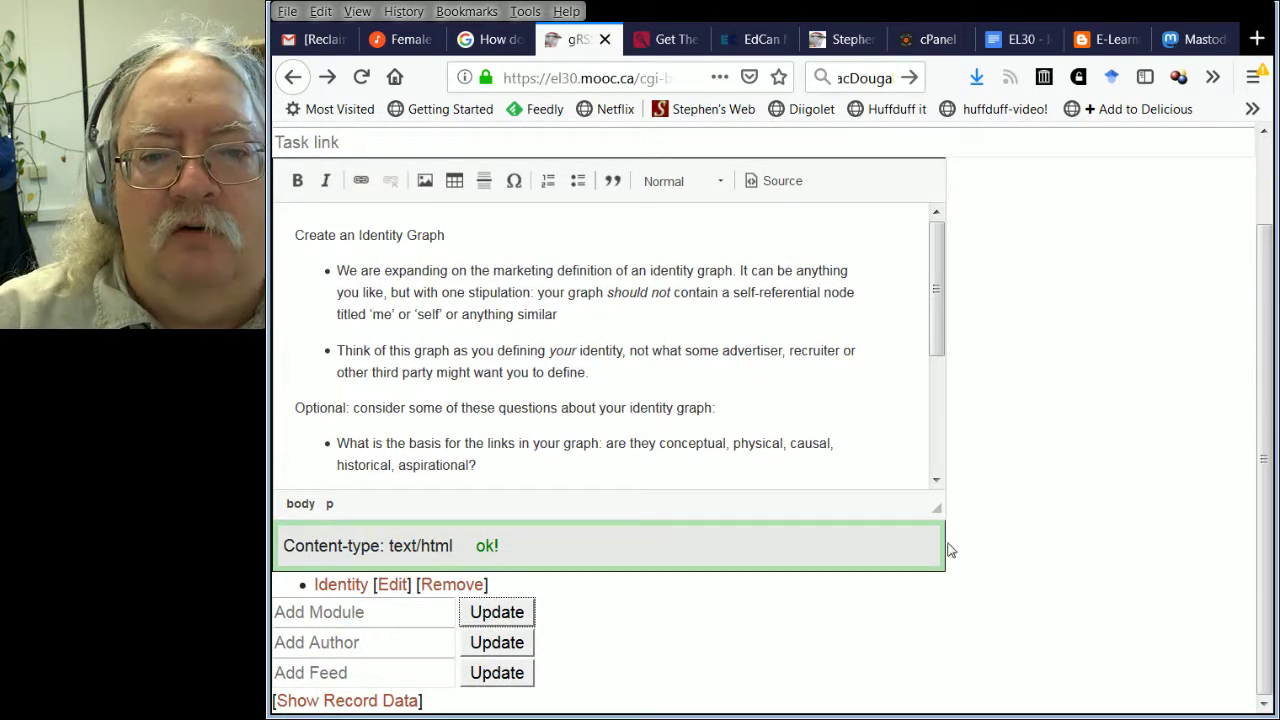
click(724, 423)
scroll(1134, 514, up, 1)
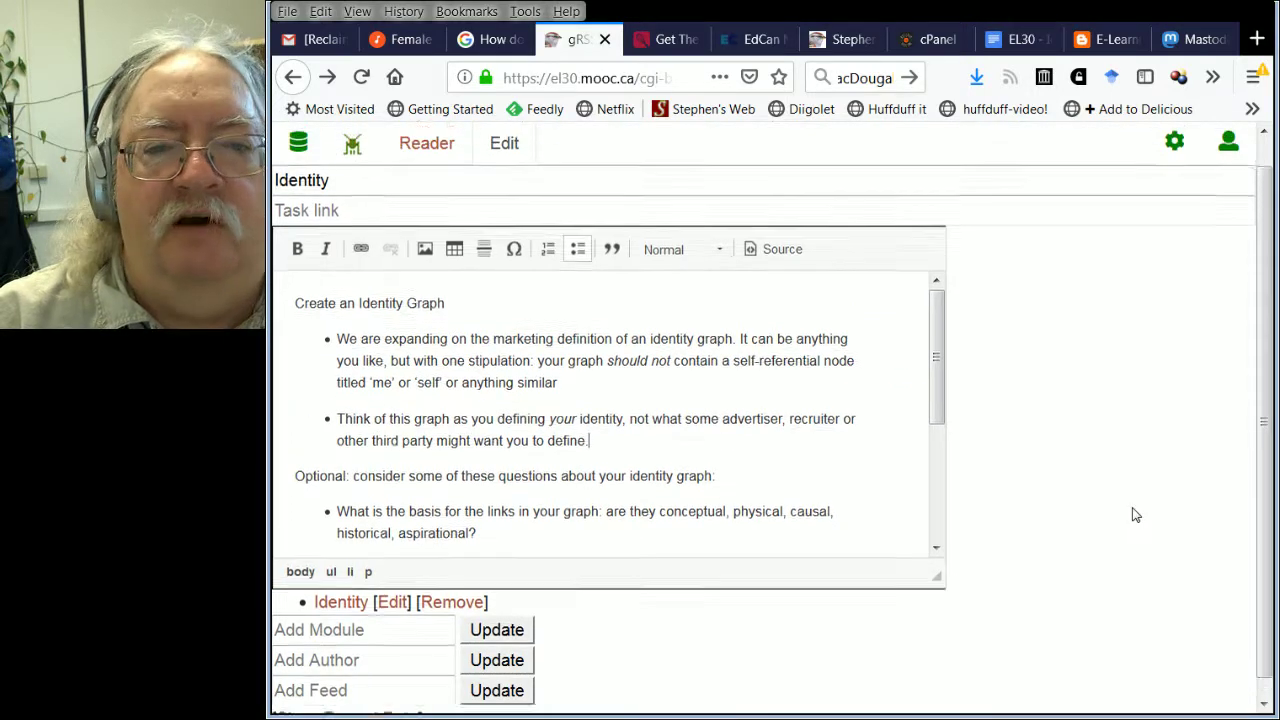
List the stored tasks and open Identity, the only one, for editing
click(300, 171)
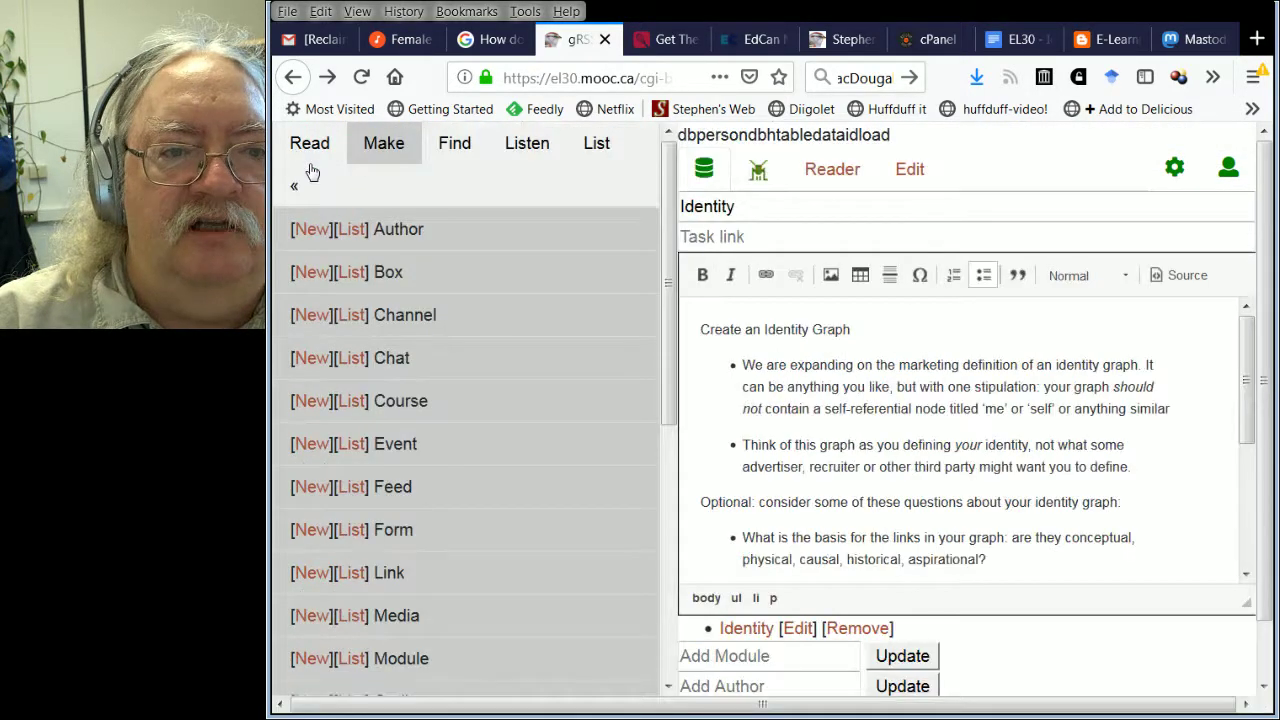
scroll(416, 370, down, 3)
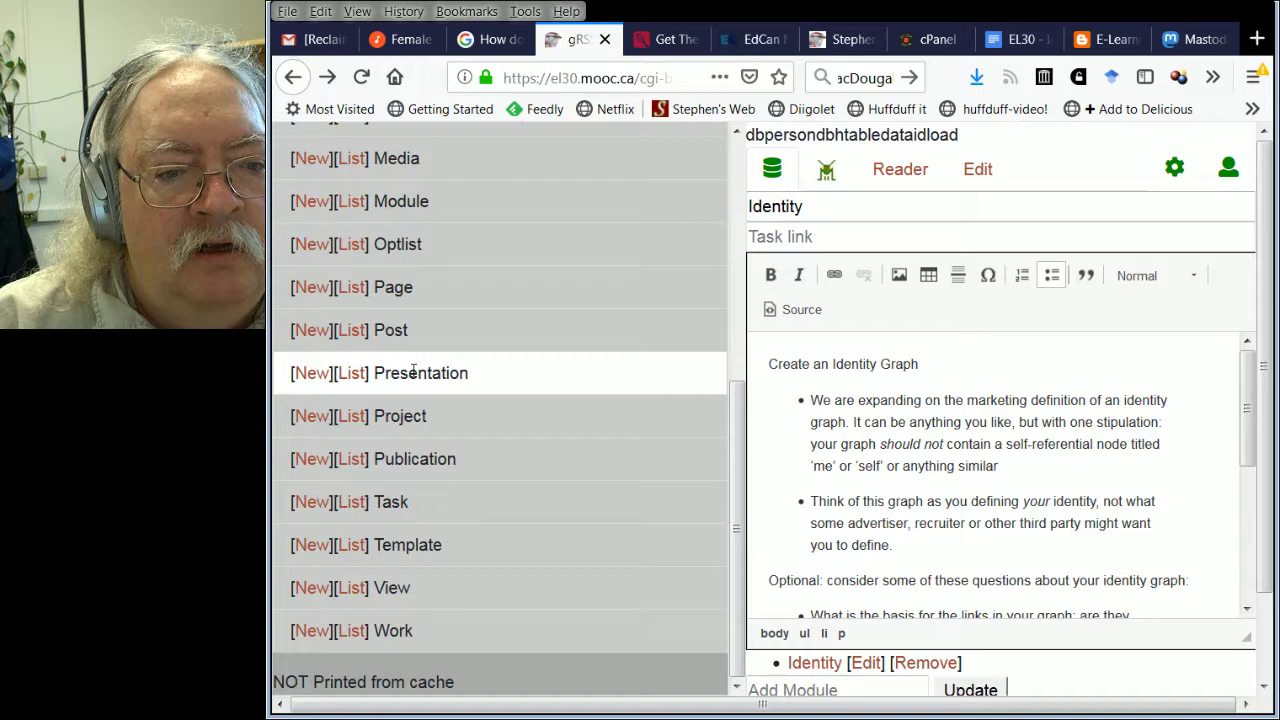
click(352, 502)
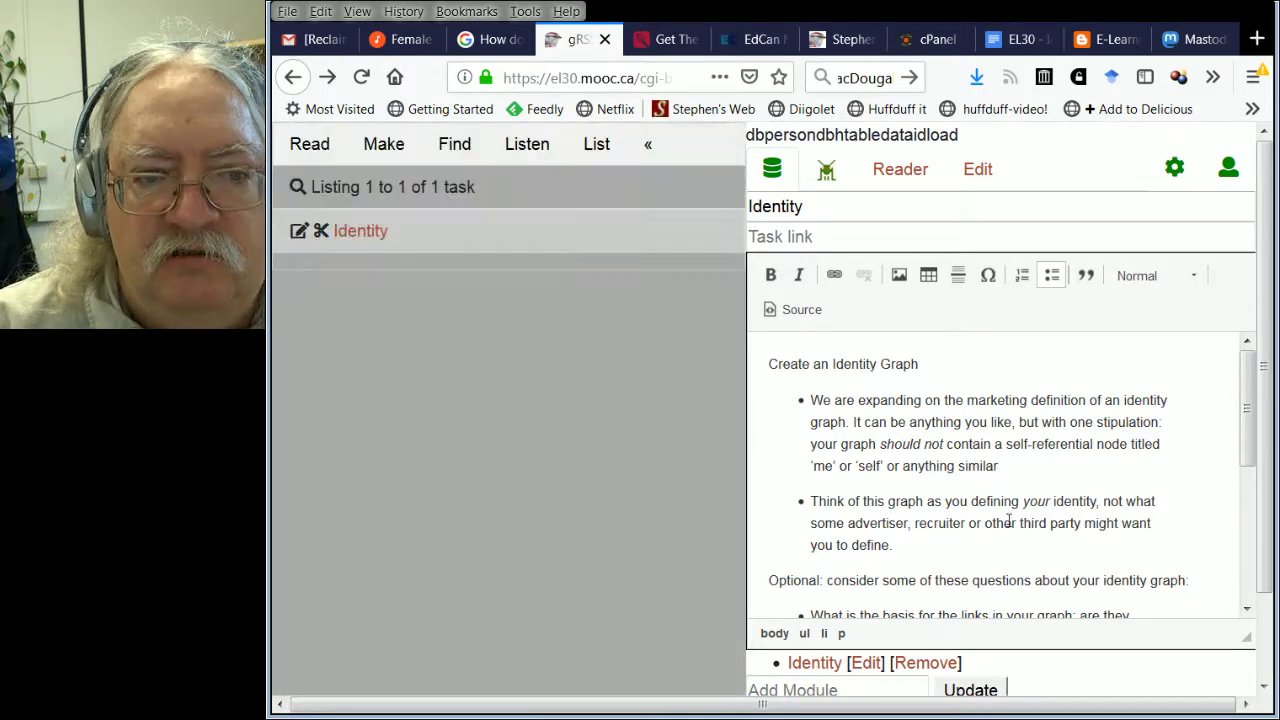
click(297, 238)
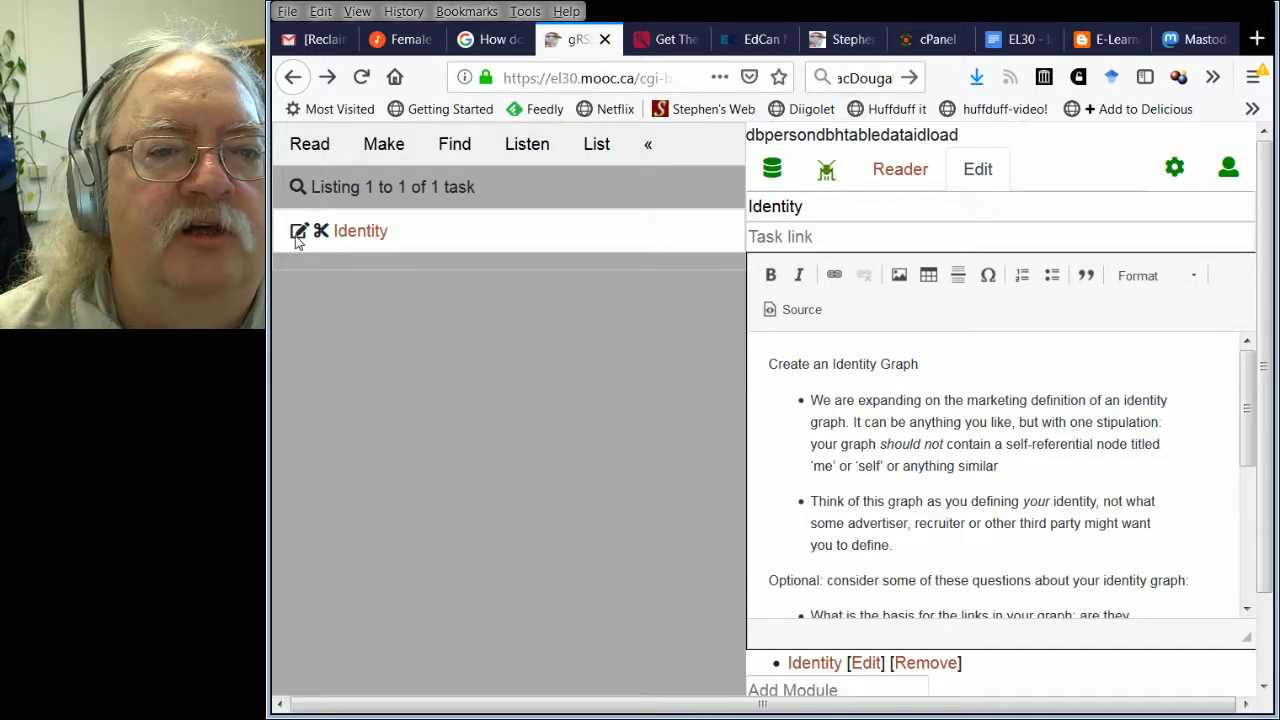
List all stored views from the Make panel
click(383, 146)
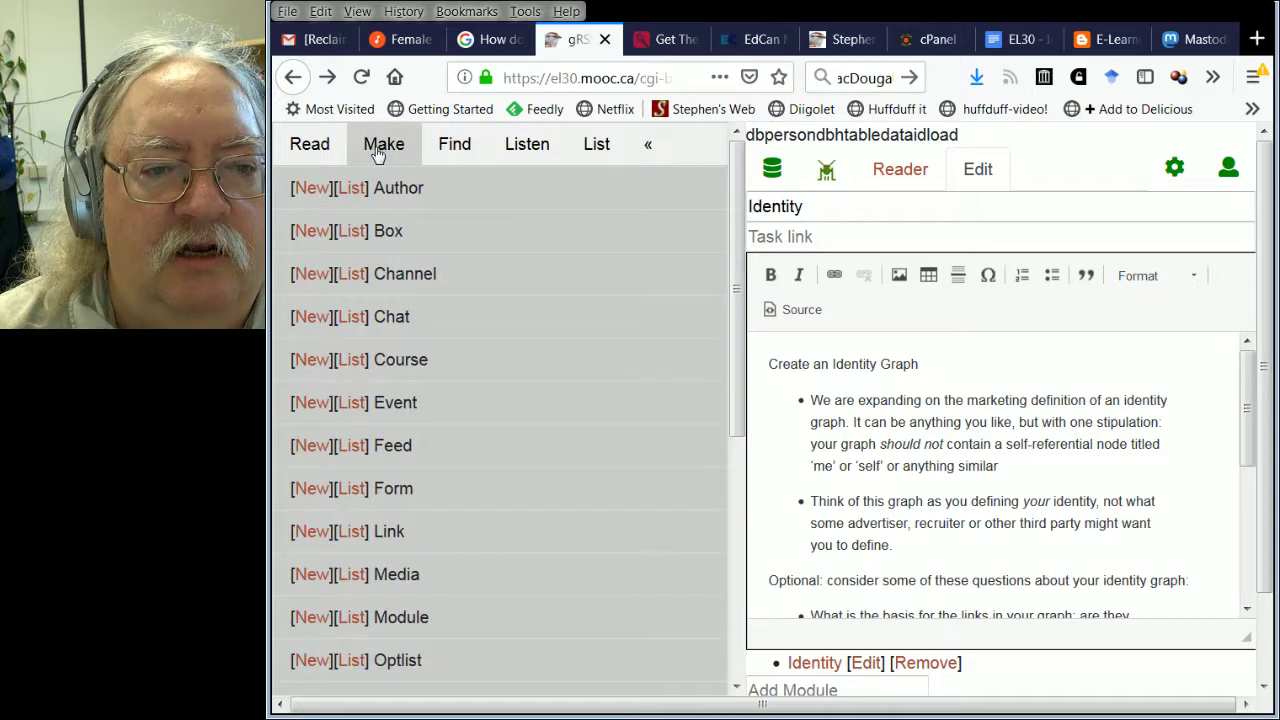
scroll(420, 571, down, 5)
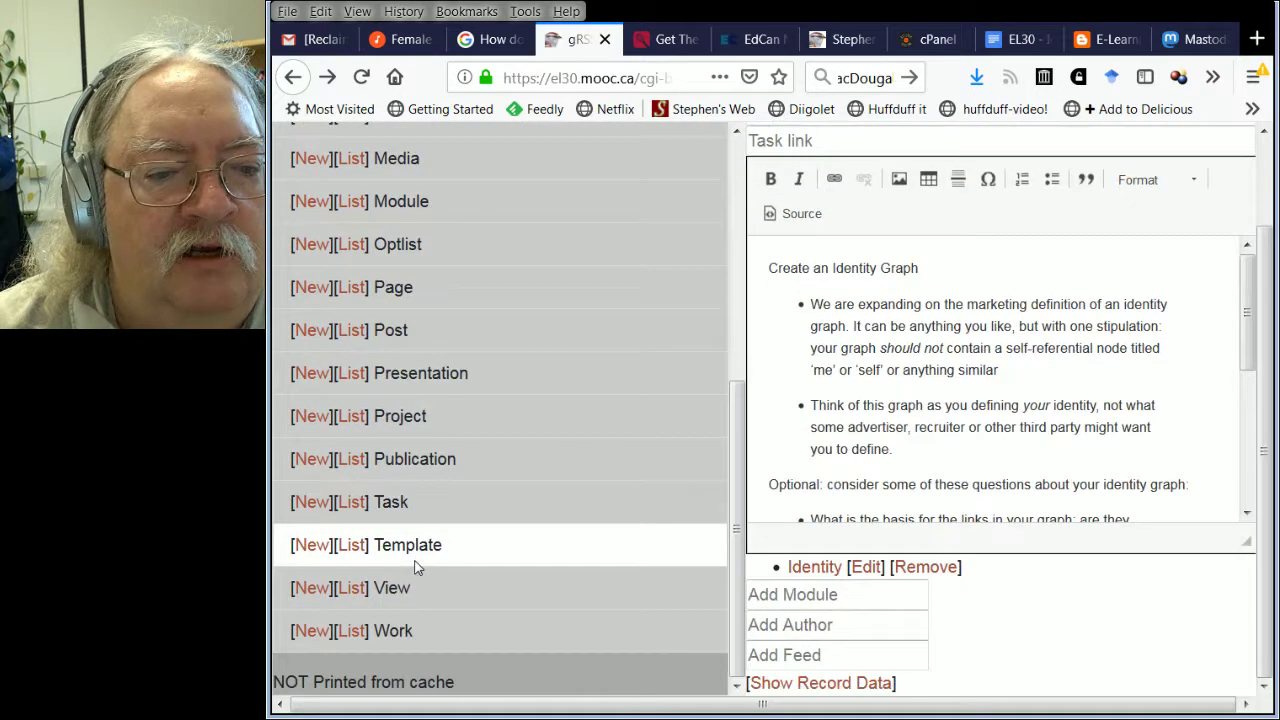
click(352, 590)
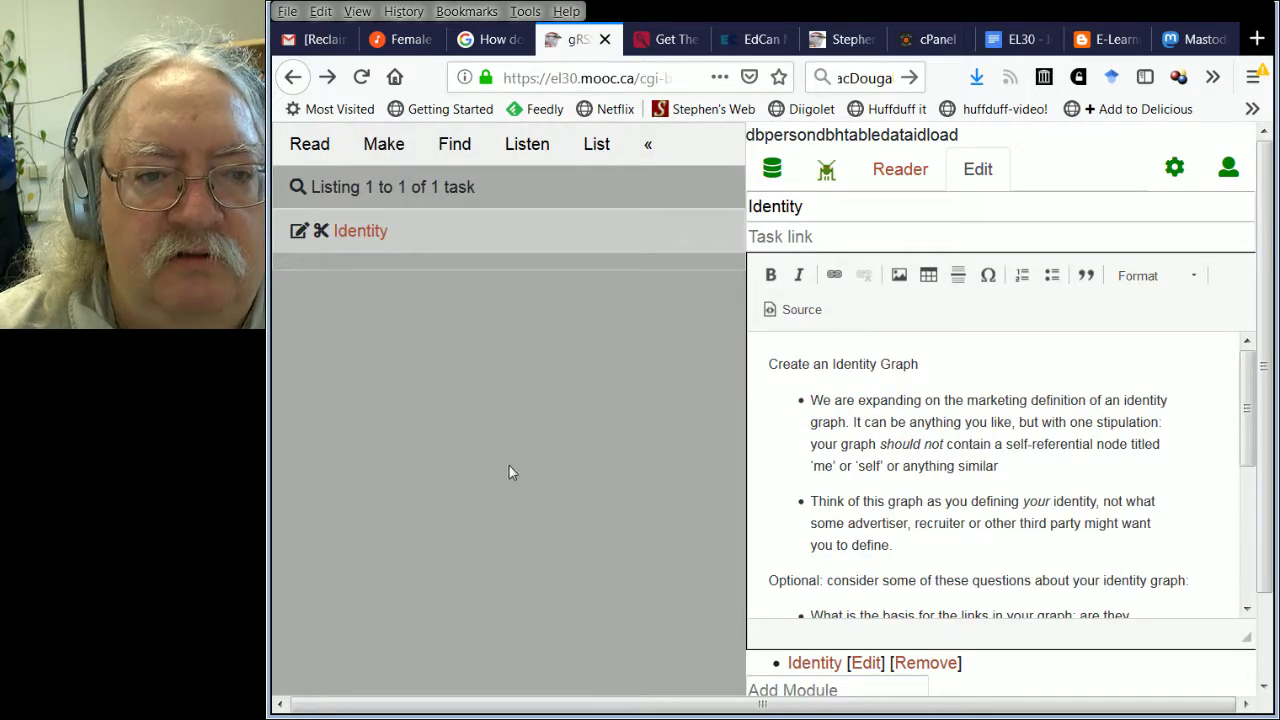
Browse the views list and open the event_html view template
scroll(545, 461, down, 5)
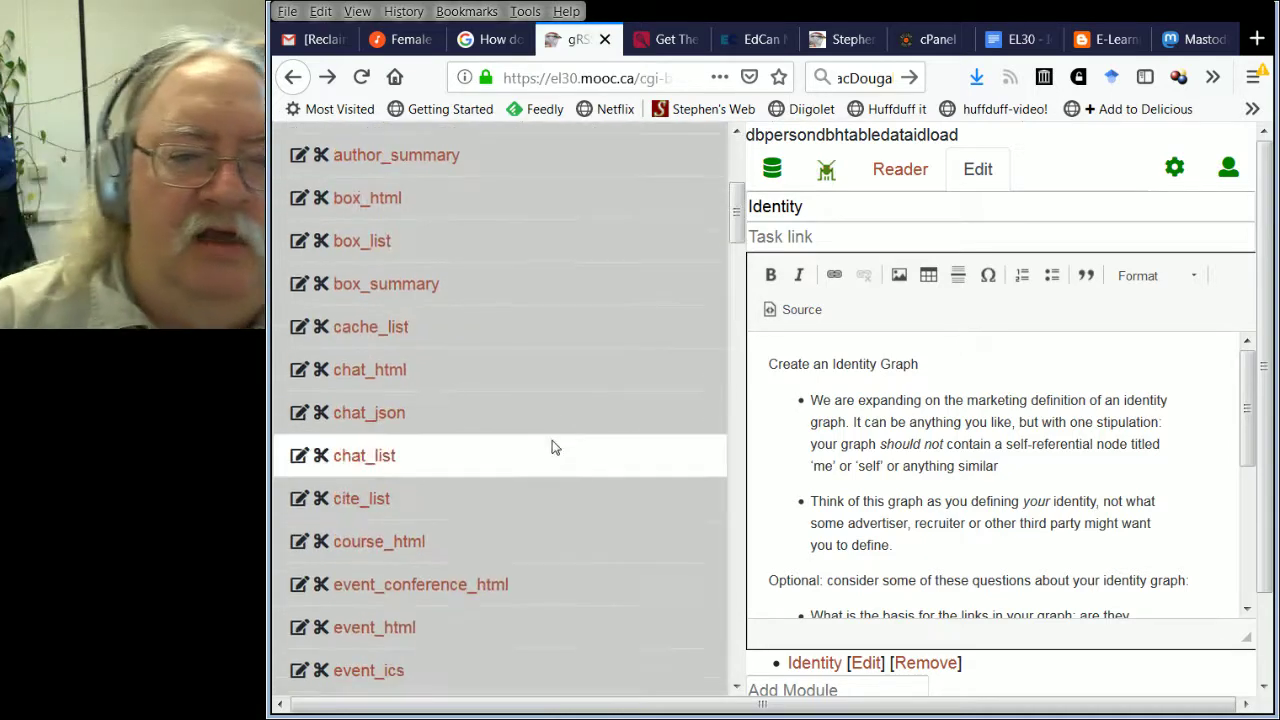
scroll(510, 440, down, 1)
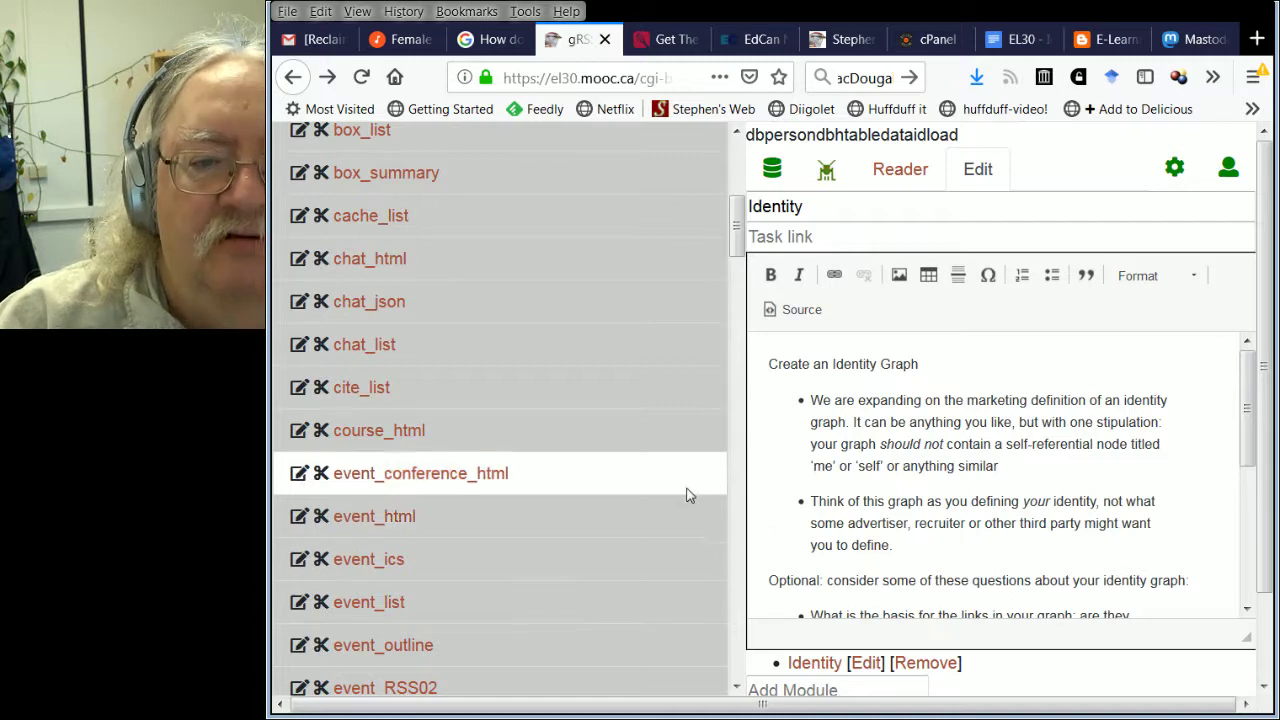
click(300, 517)
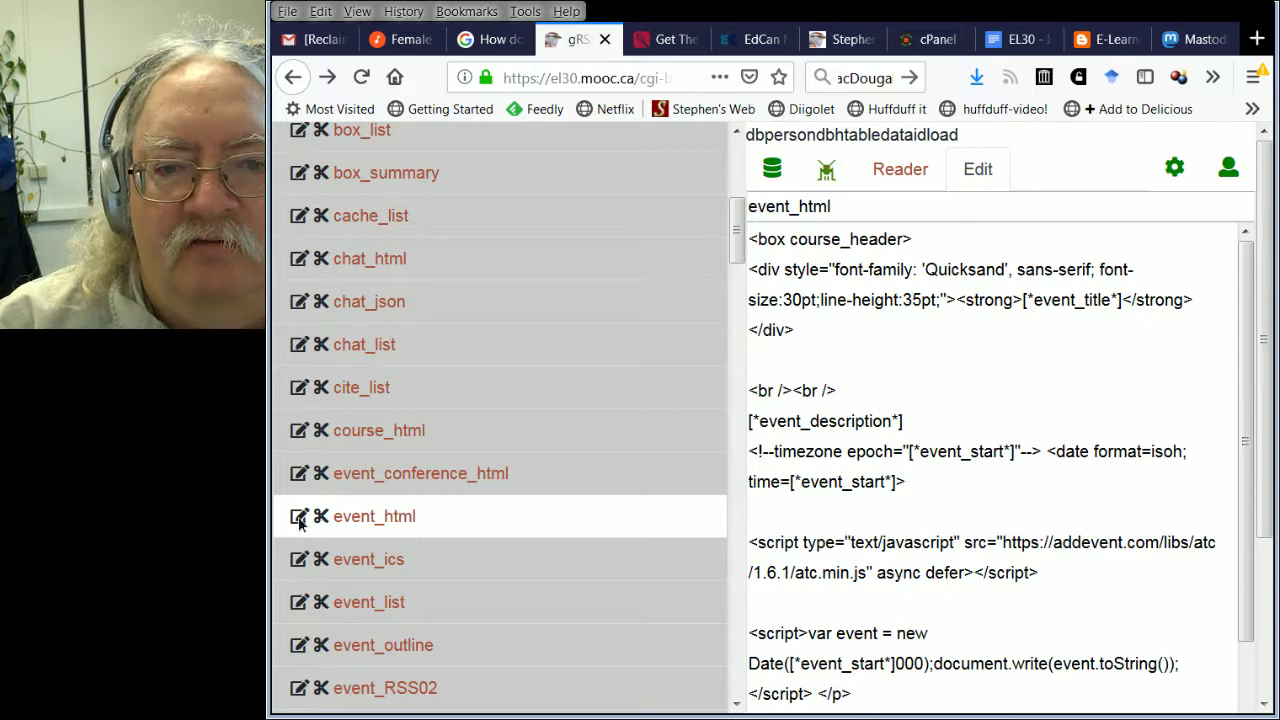
scroll(1007, 492, down, 5)
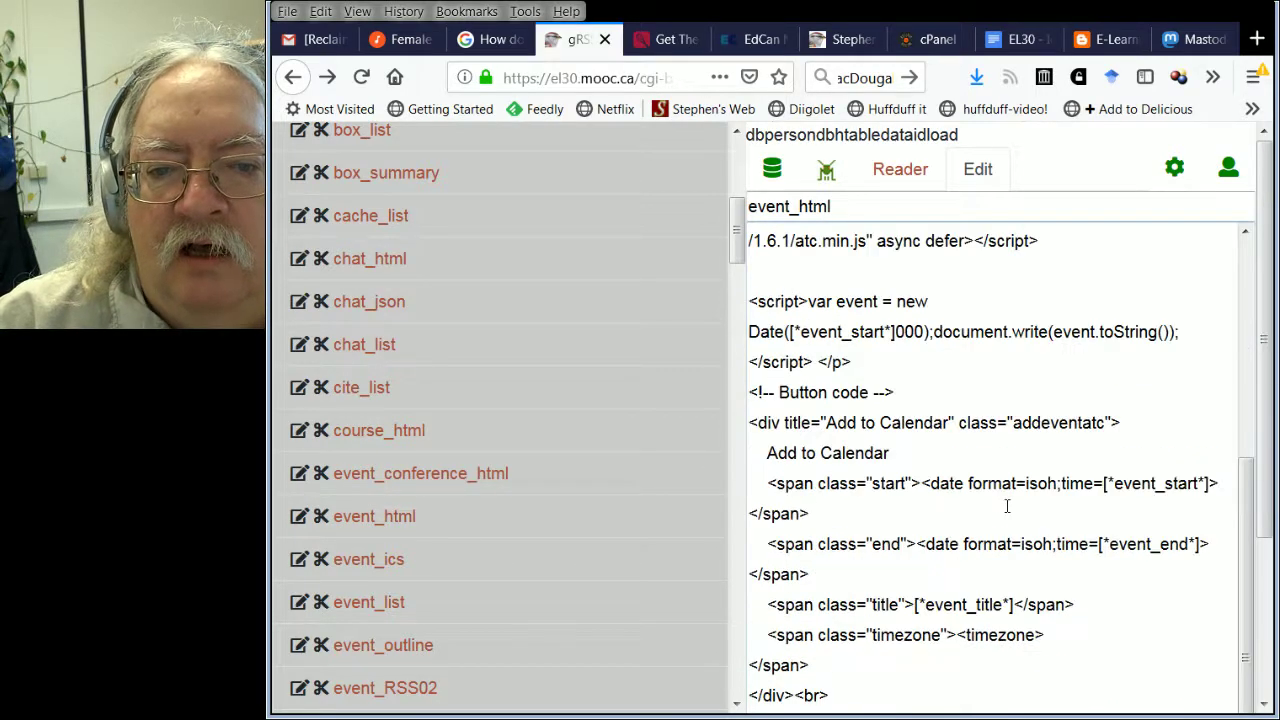
scroll(406, 505, down, 8)
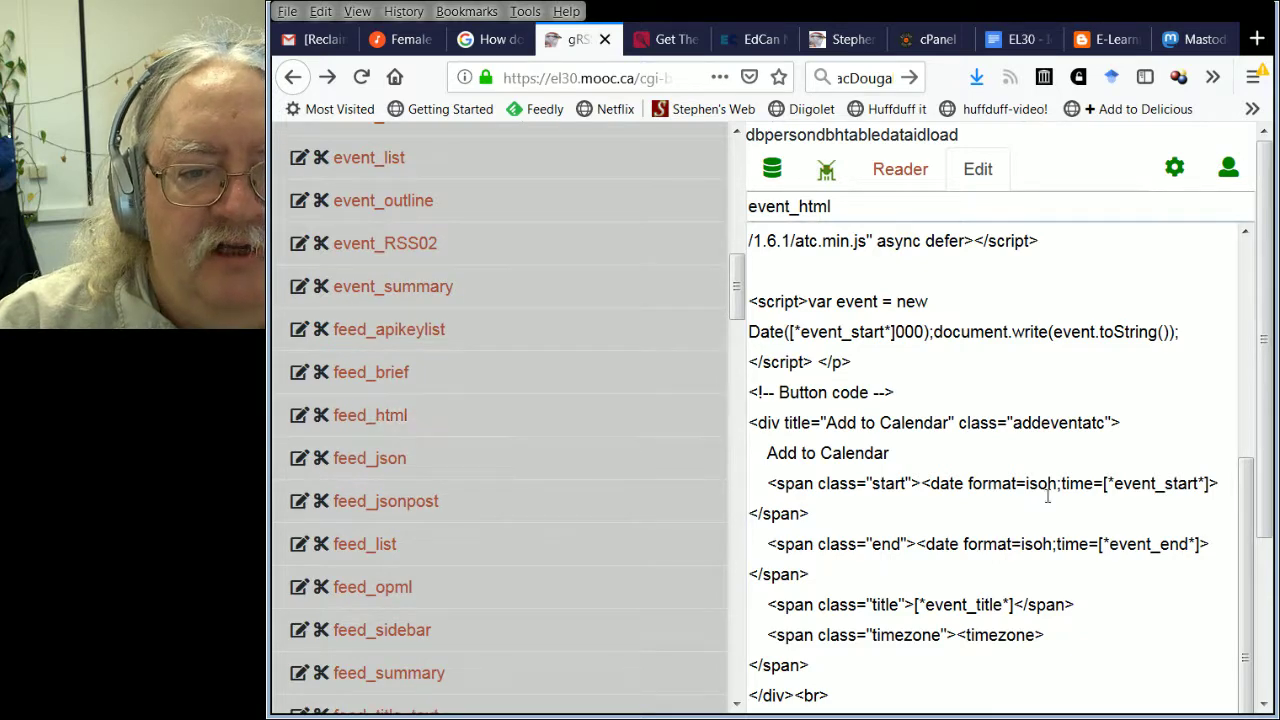
scroll(437, 520, down, 10)
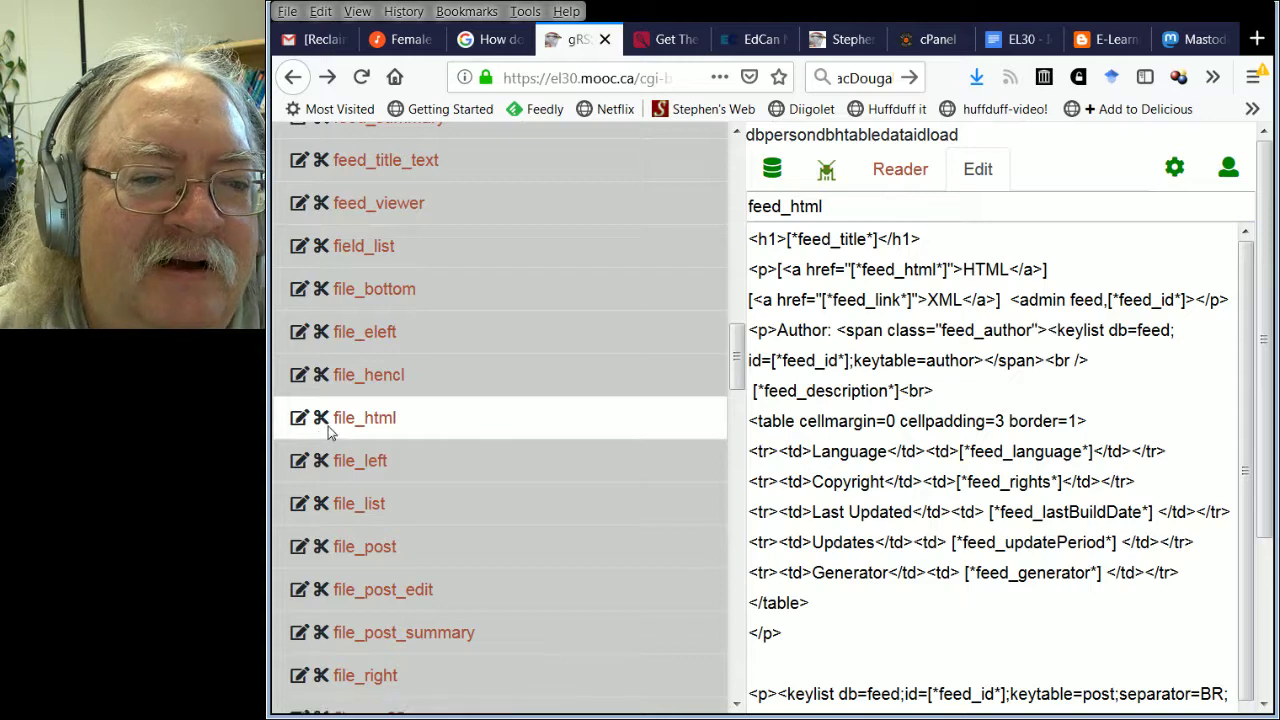
scroll(374, 431, down, 10)
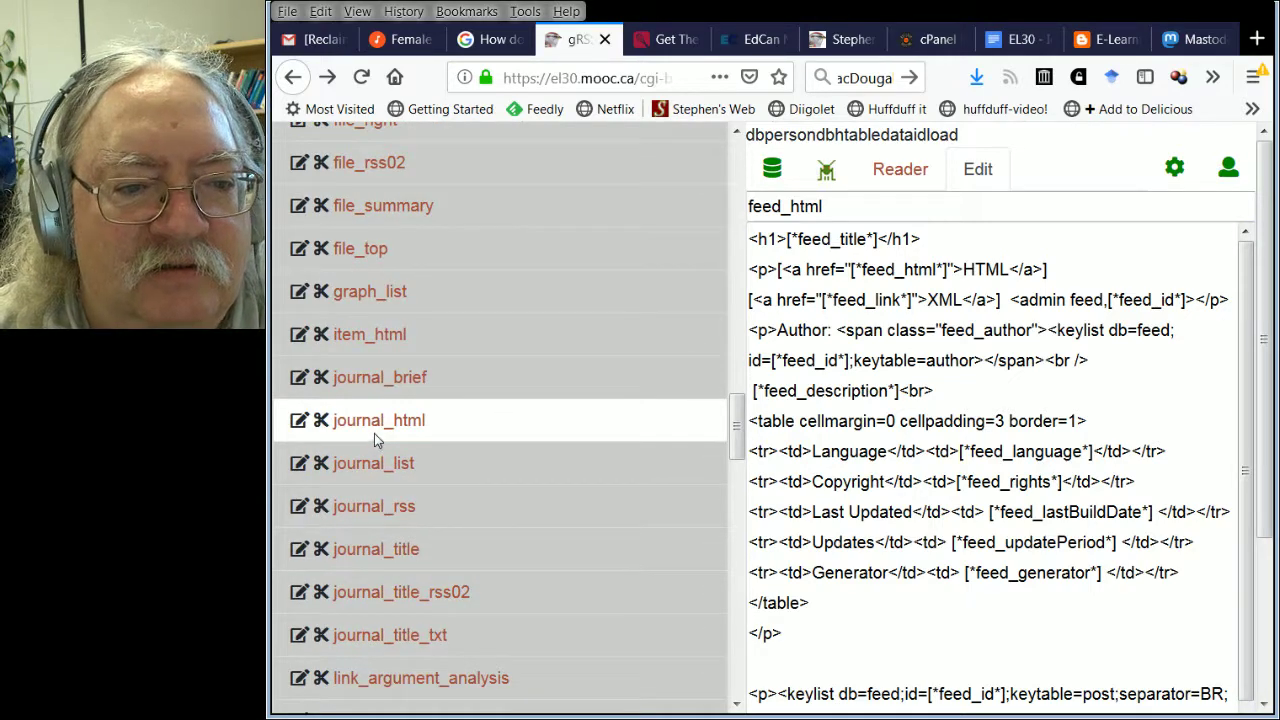
Open the journal_html view and select all of its template text
click(297, 430)
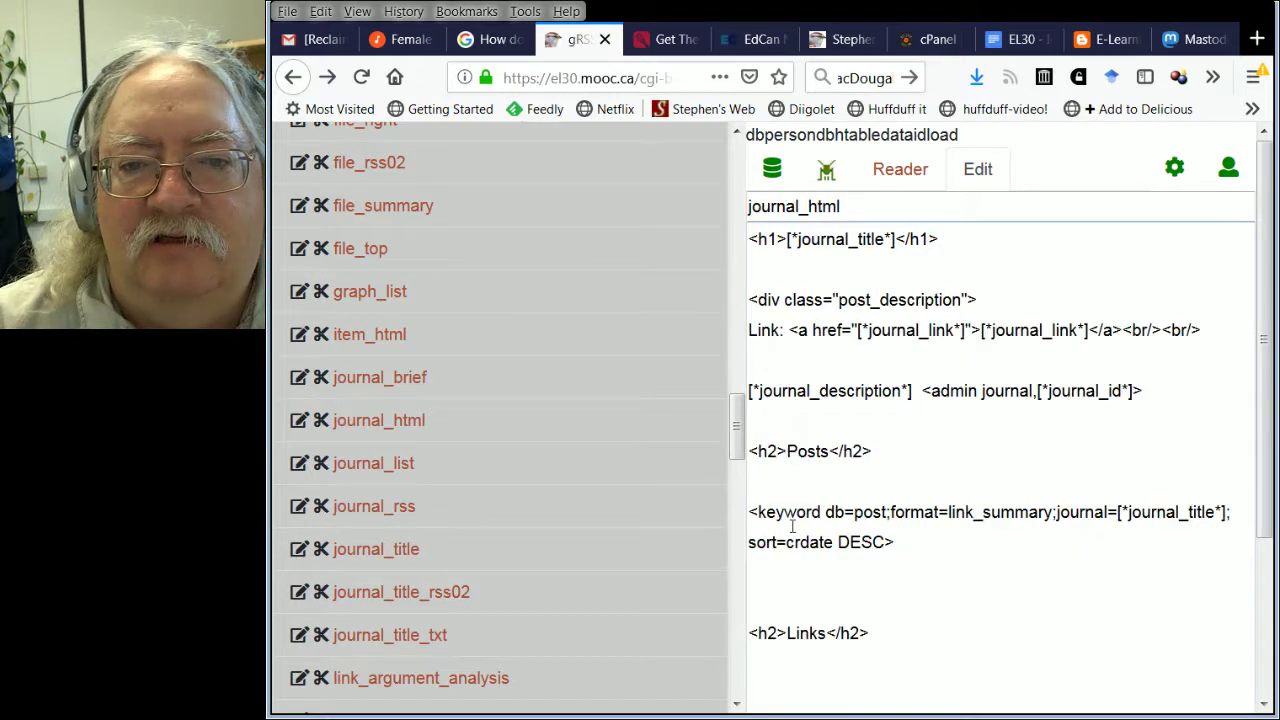
scroll(970, 658, down, 2)
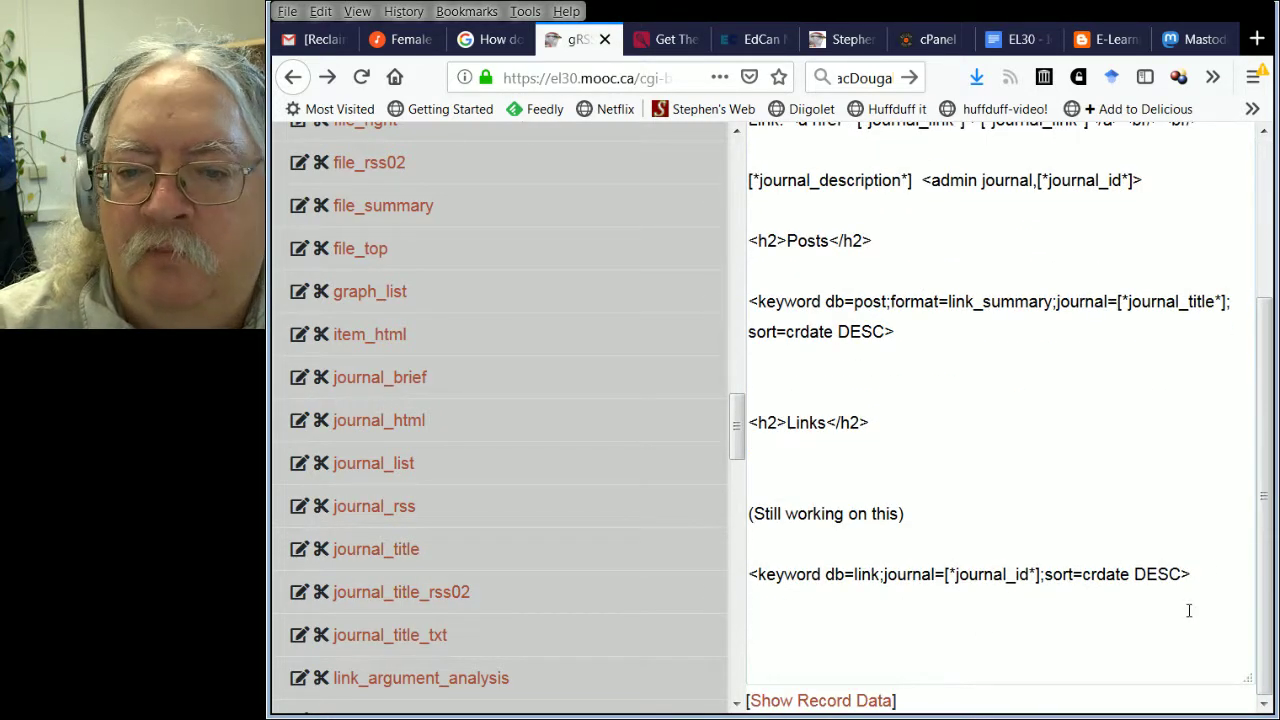
click(1187, 572)
key(ctrl+a)
key(ctrl+c)
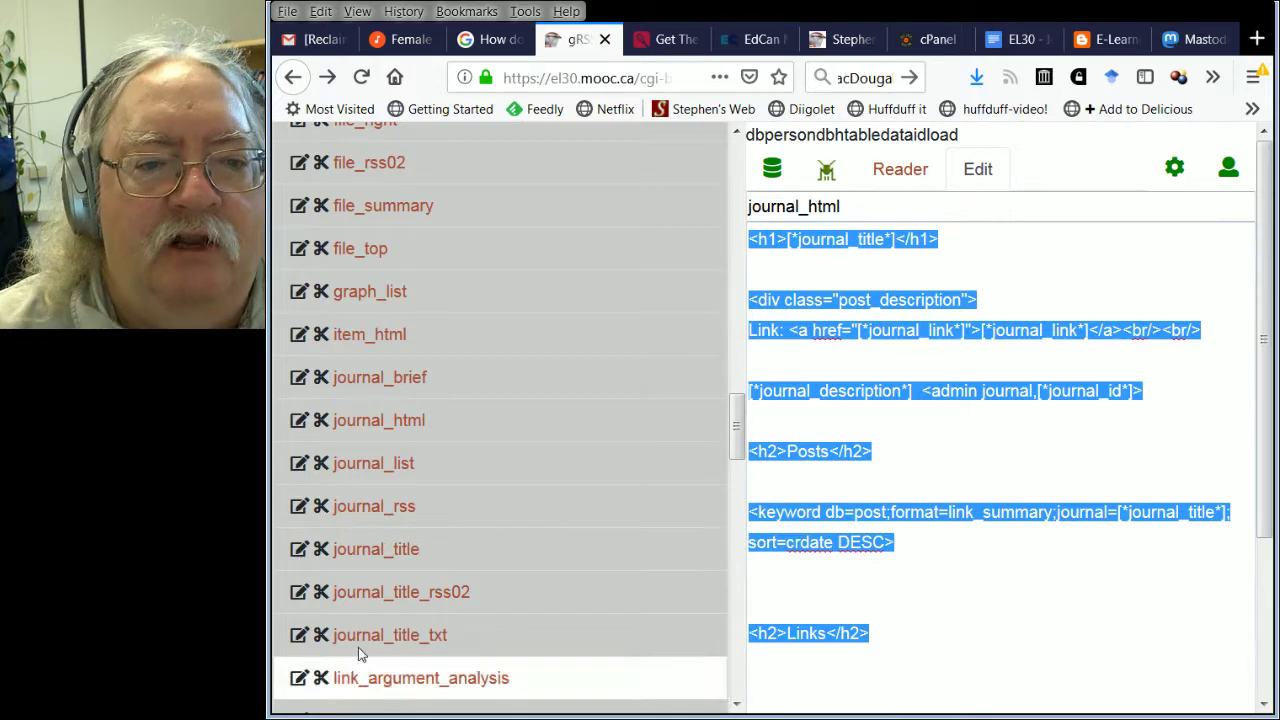
scroll(358, 647, up, 20)
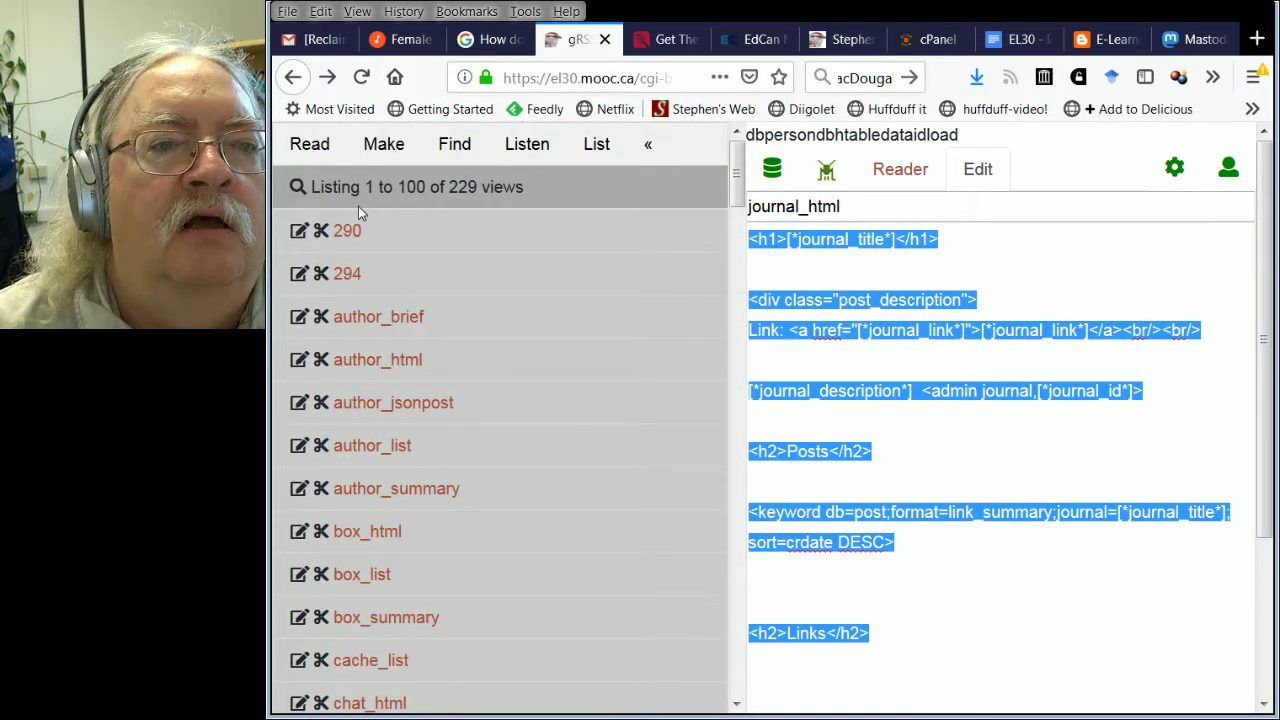
click(383, 144)
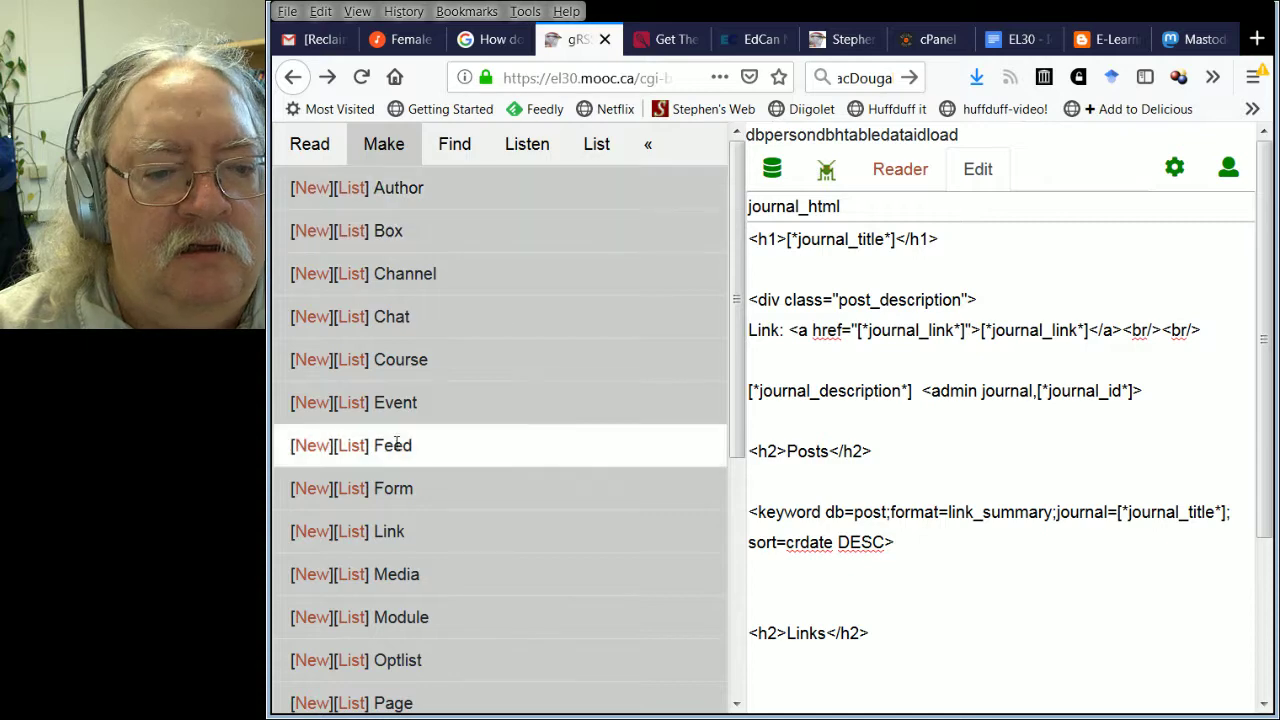
scroll(397, 445, down, 4)
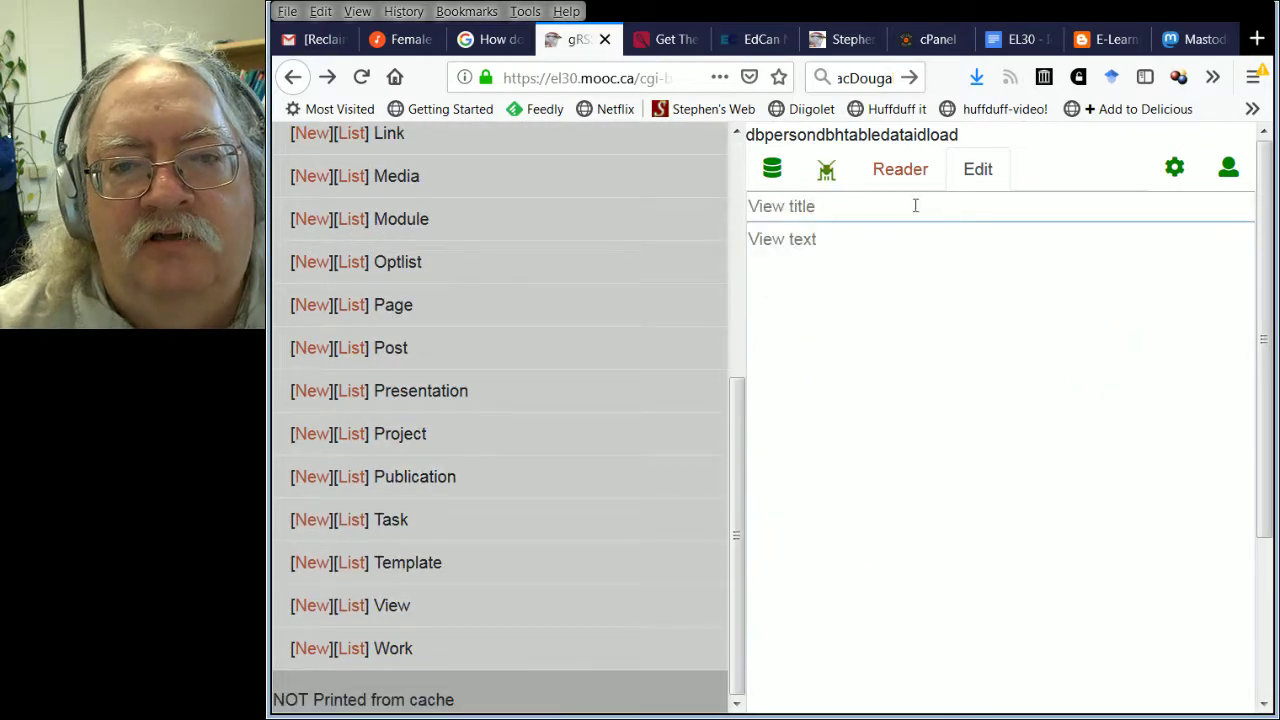
Start a new view titled 'task_html'
click(880, 206)
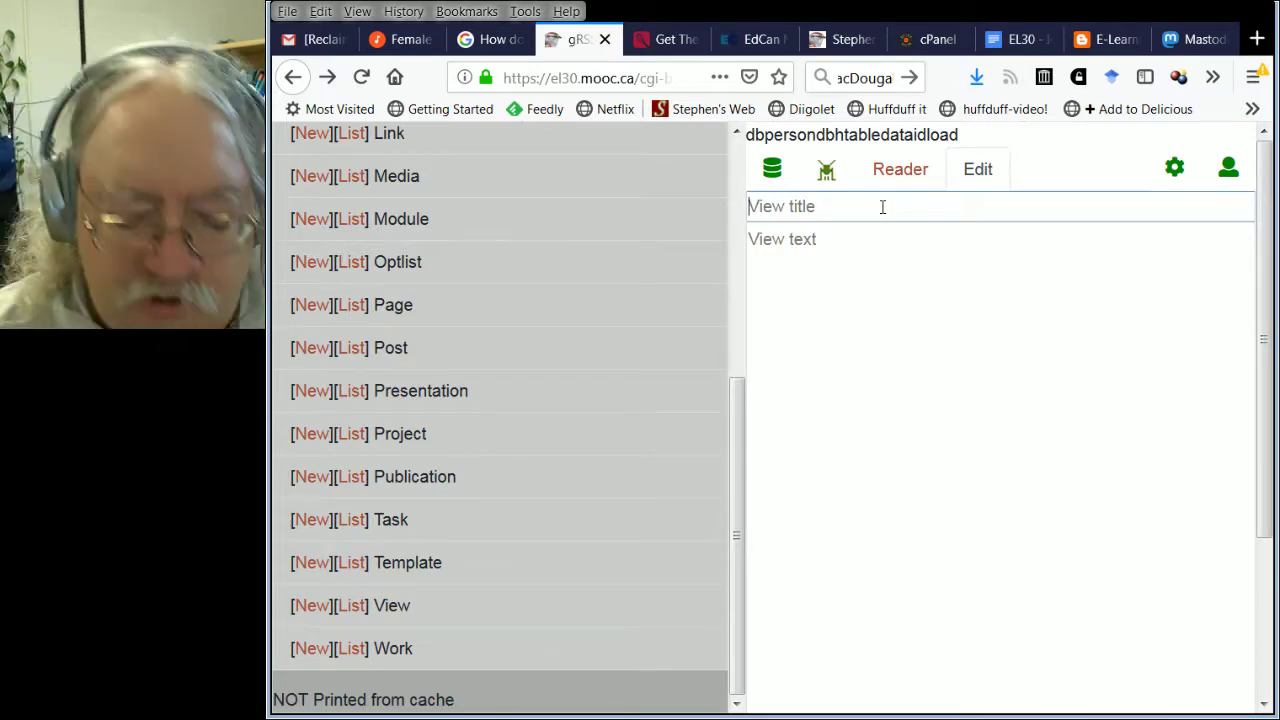
text(task_)
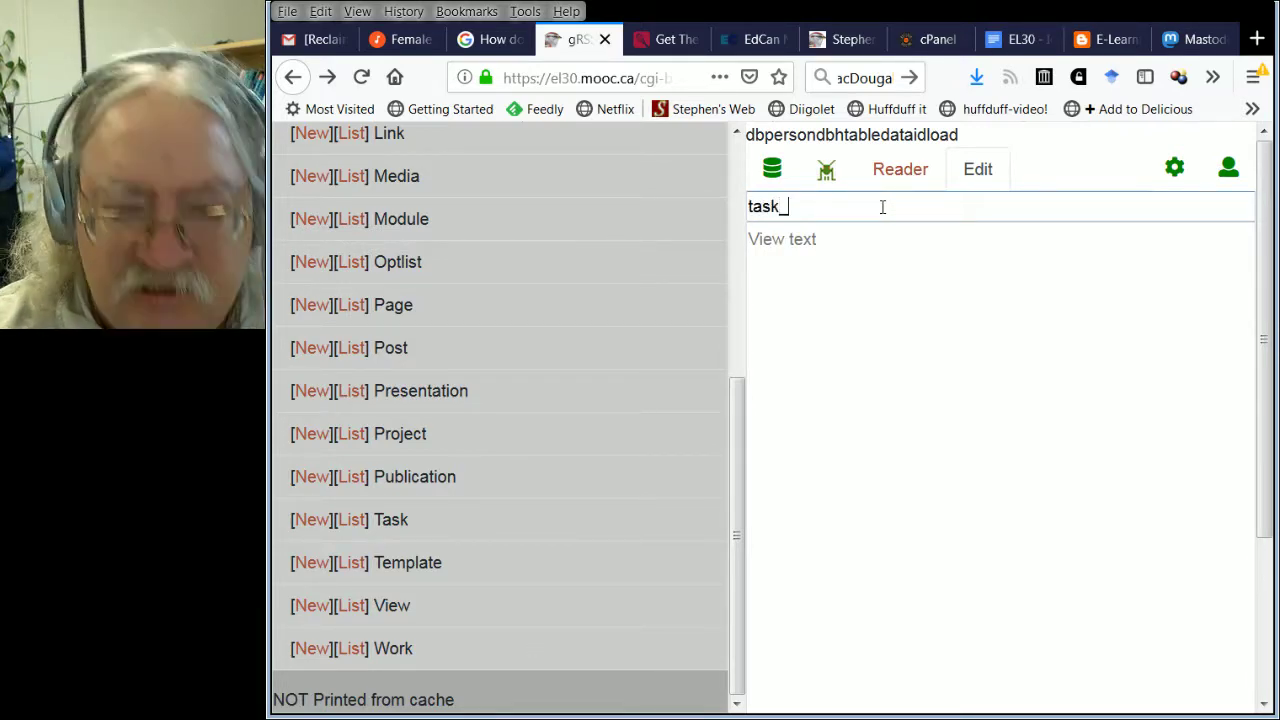
text(html)
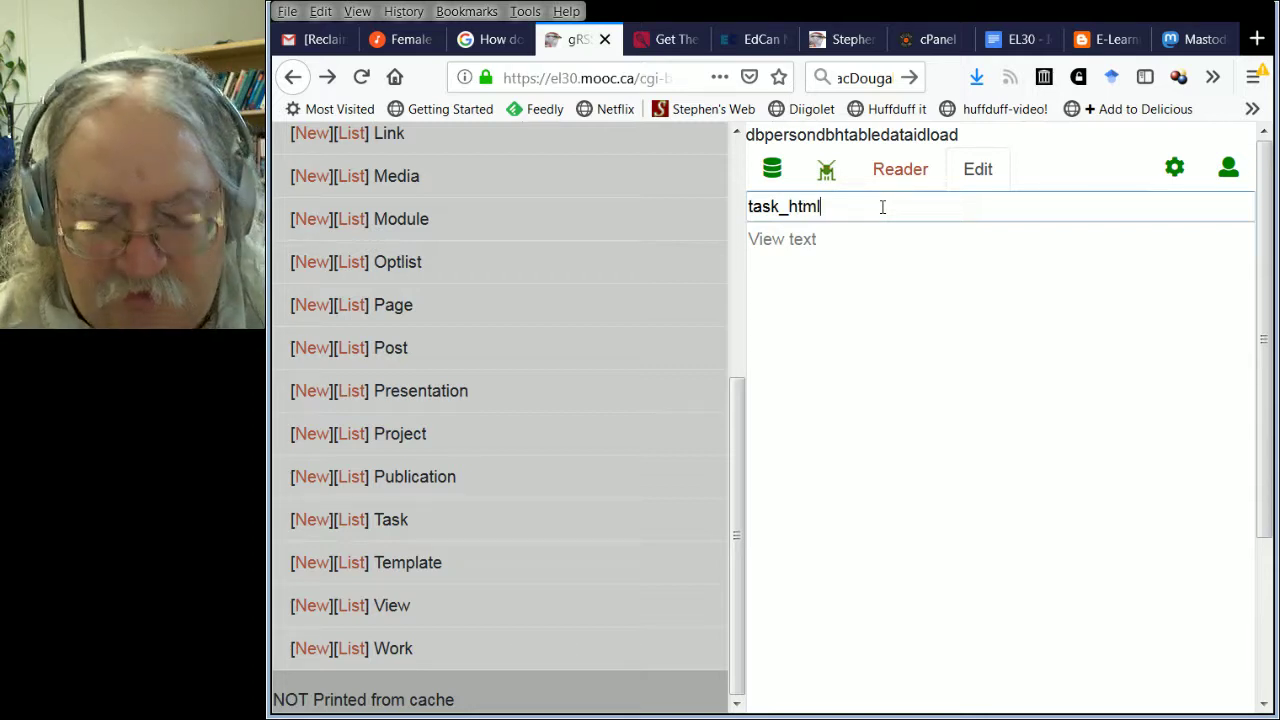
key(Tab)
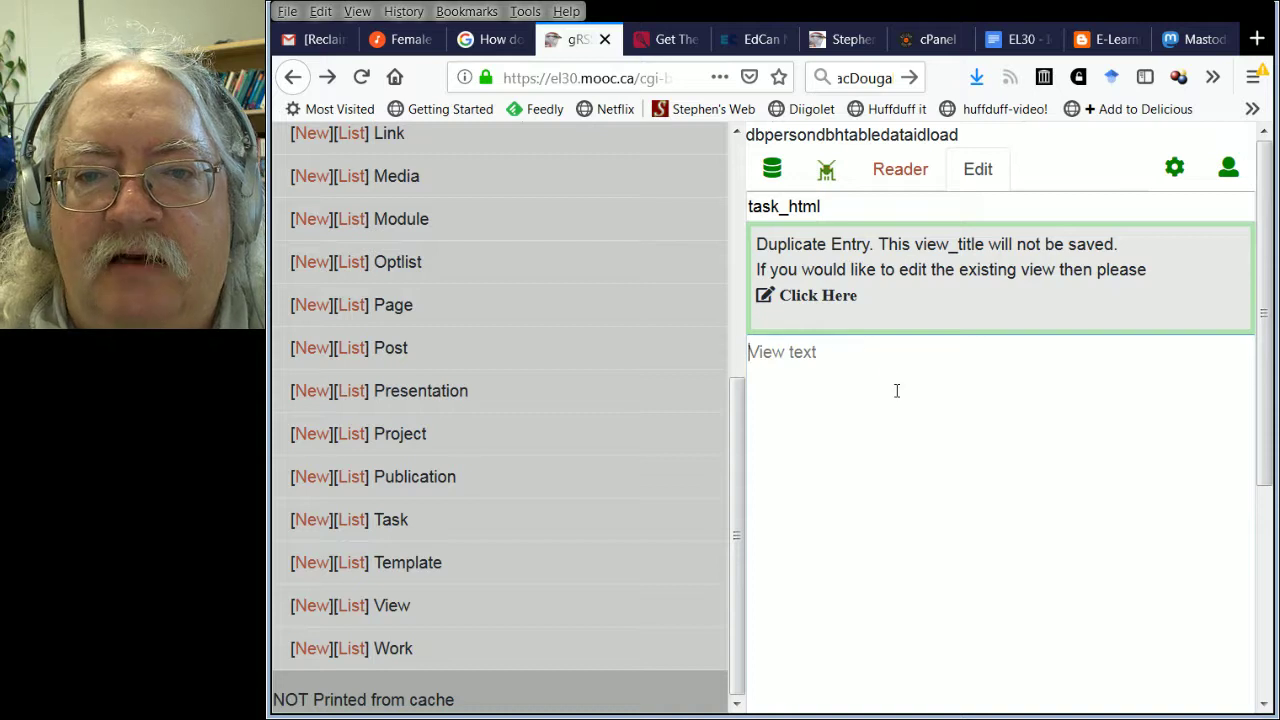
click(870, 210)
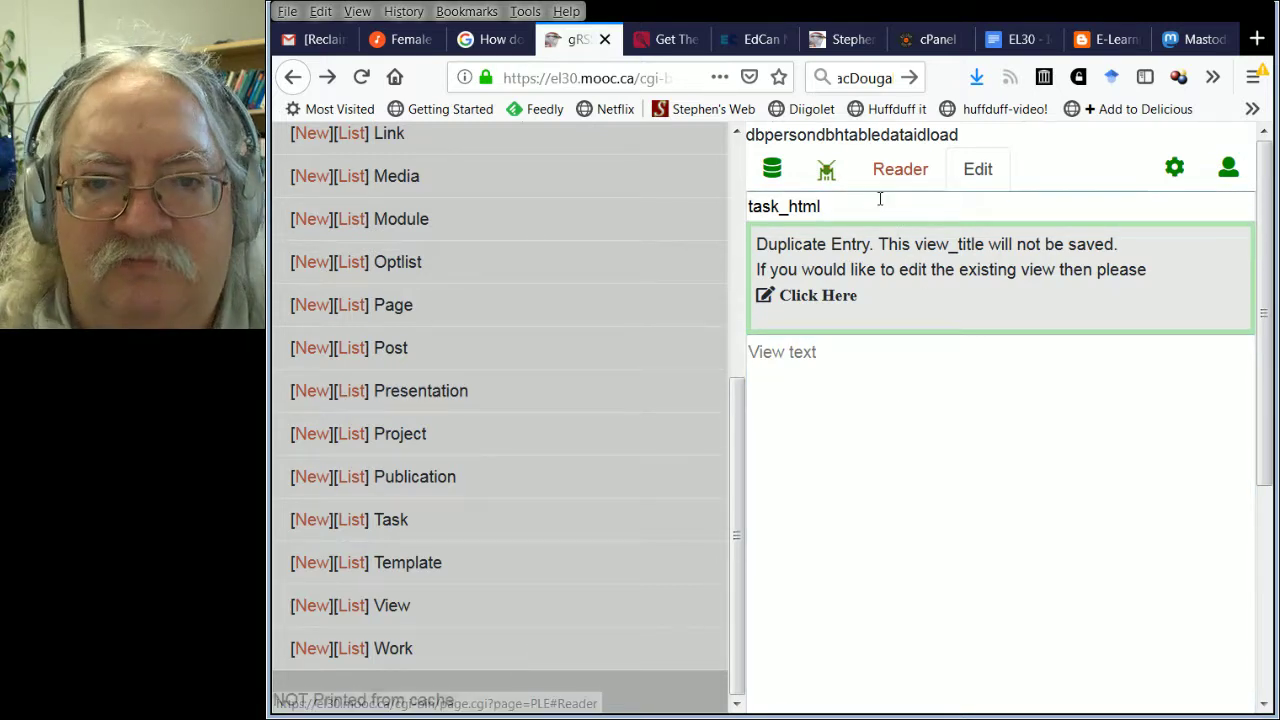
Paste the copied journal template markup into the view text box
click(926, 362)
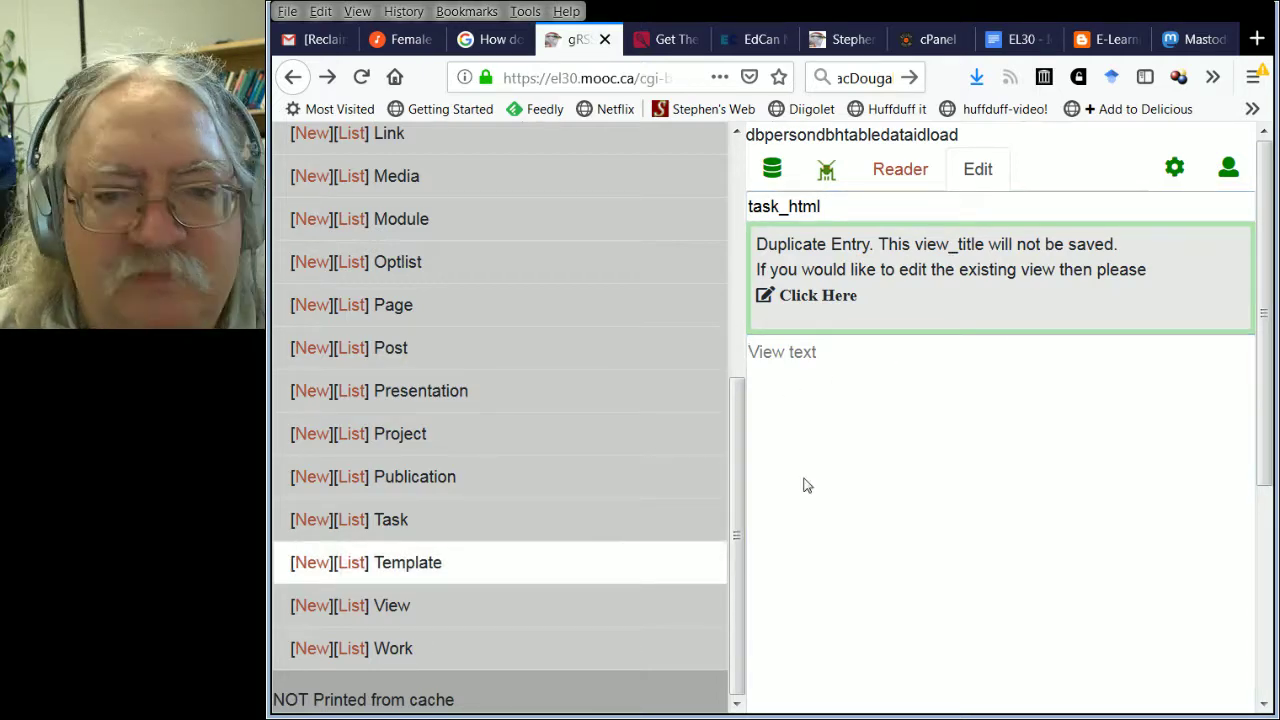
key(ctrl+v)
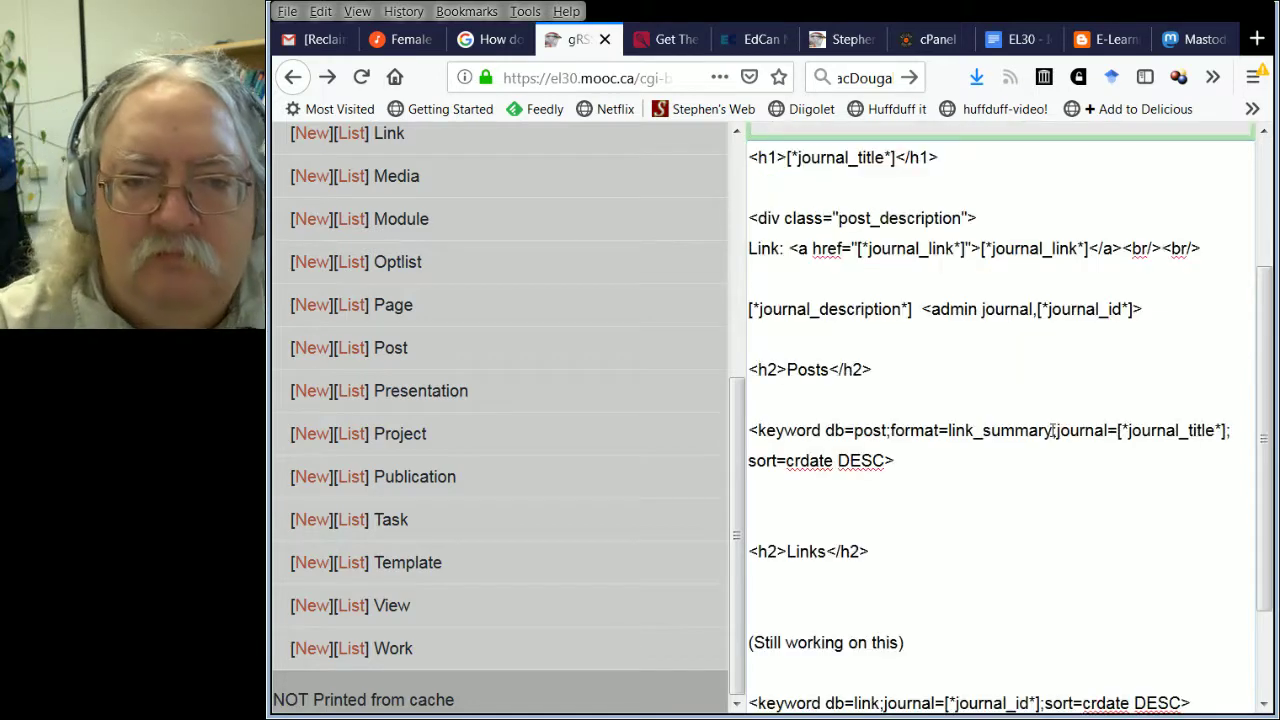
scroll(1052, 430, up, 5)
scroll(943, 480, down, 6)
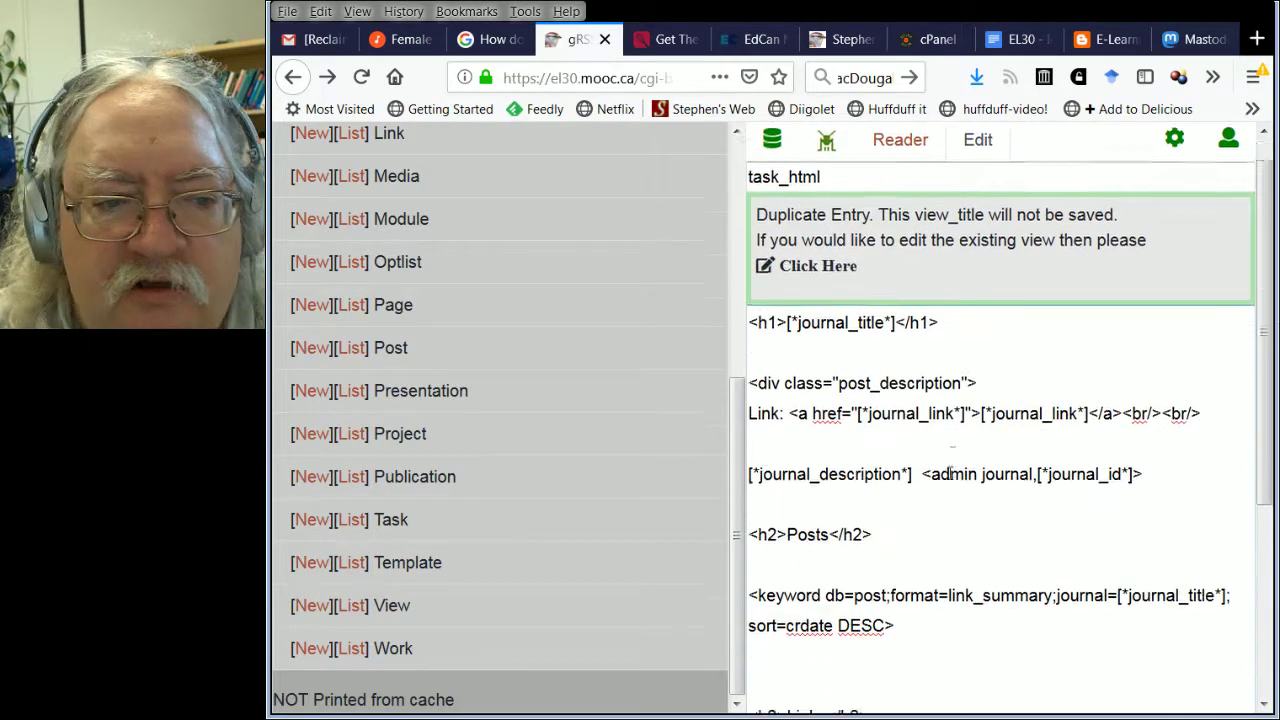
scroll(694, 434, up, 5)
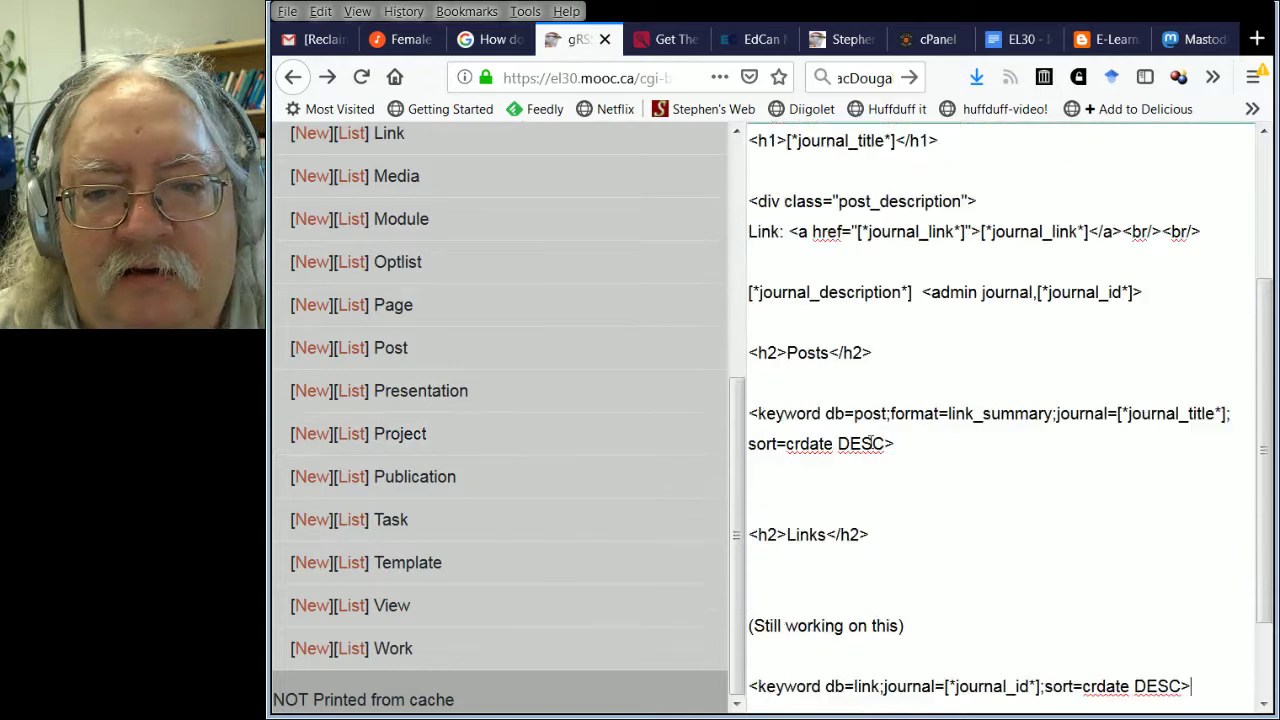
scroll(465, 456, up, 4)
scroll(465, 456, down, 4)
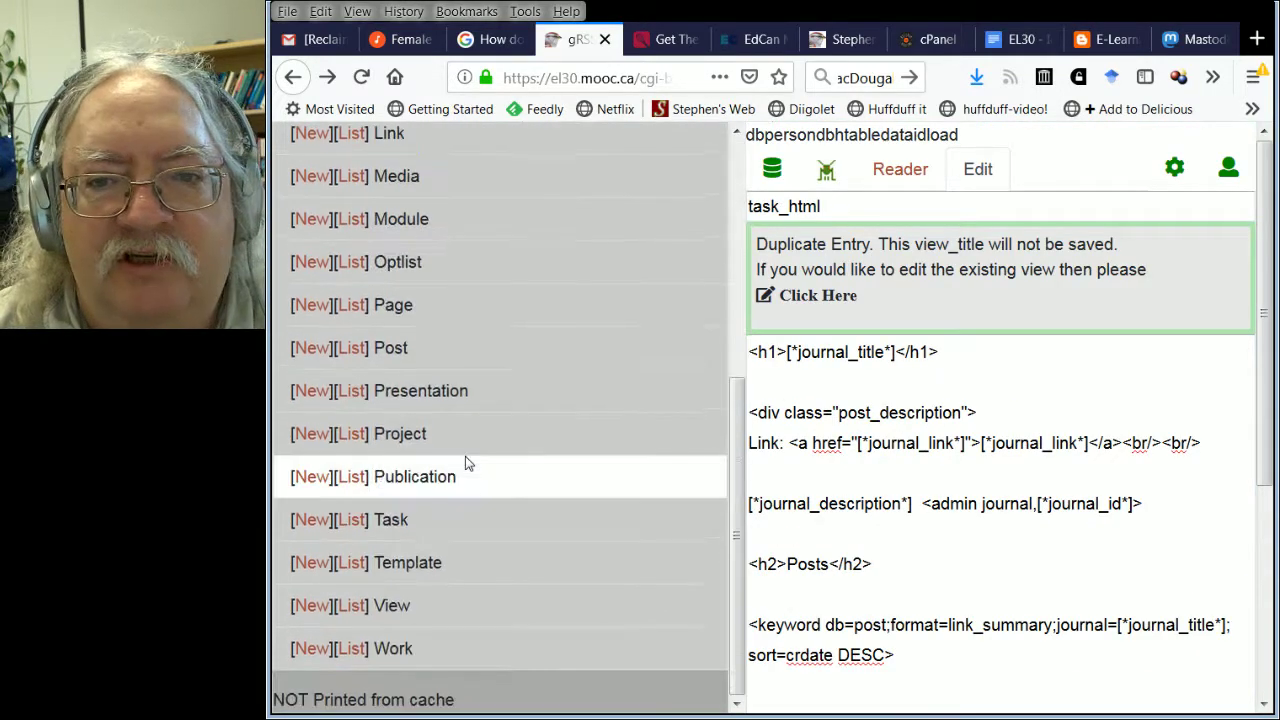
Page through the views list to the last results and open the existing task_html view
click(351, 606)
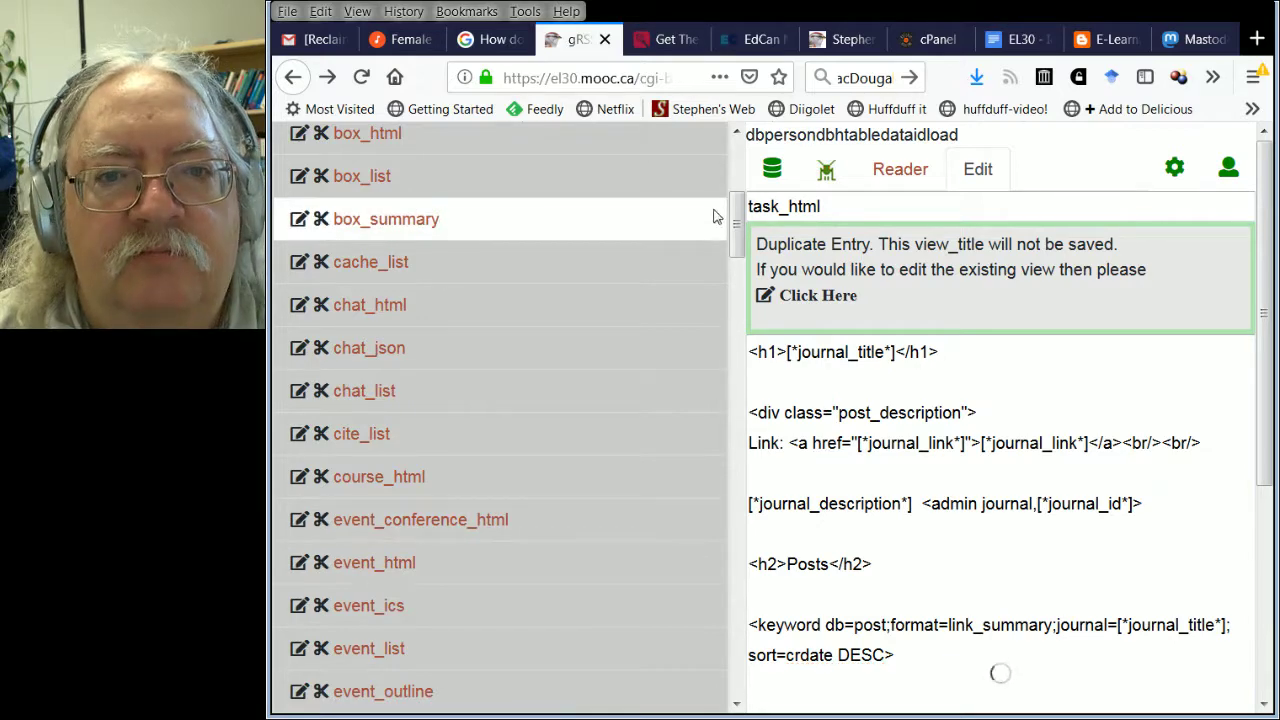
scroll(714, 214, up, 1)
drag(737, 212, 737, 680)
click(300, 680)
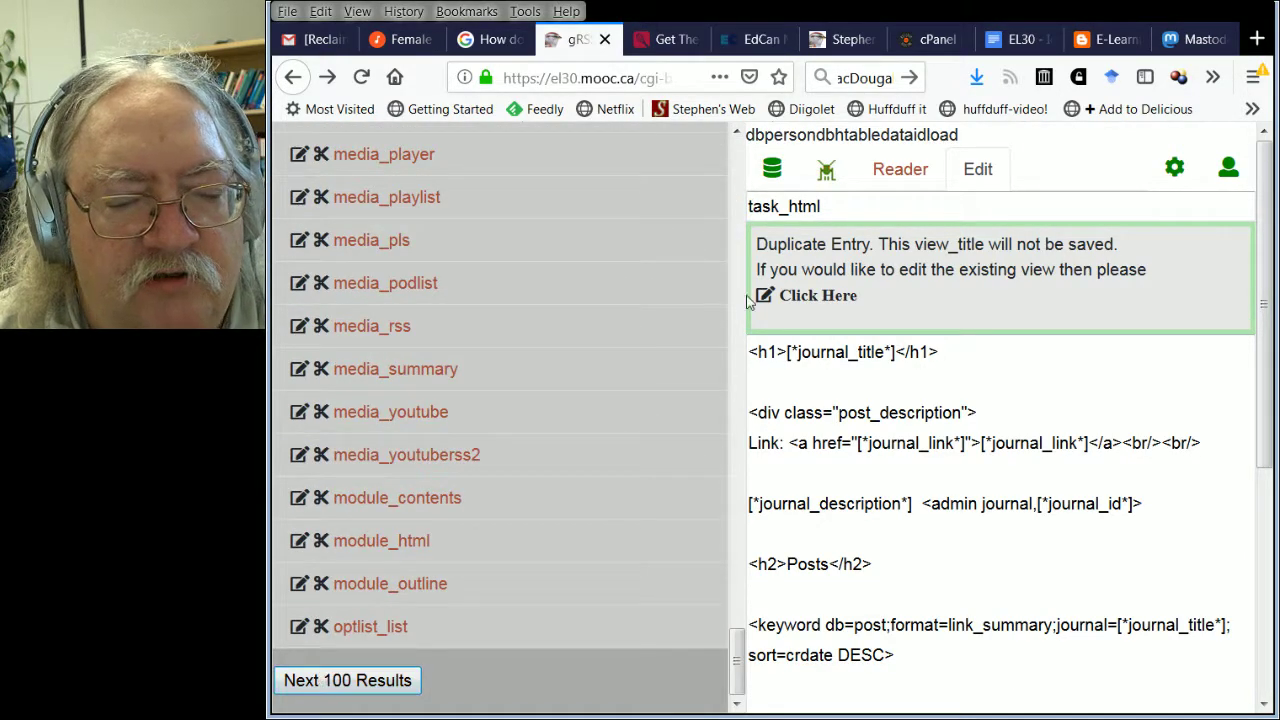
scroll(546, 316, down, 20)
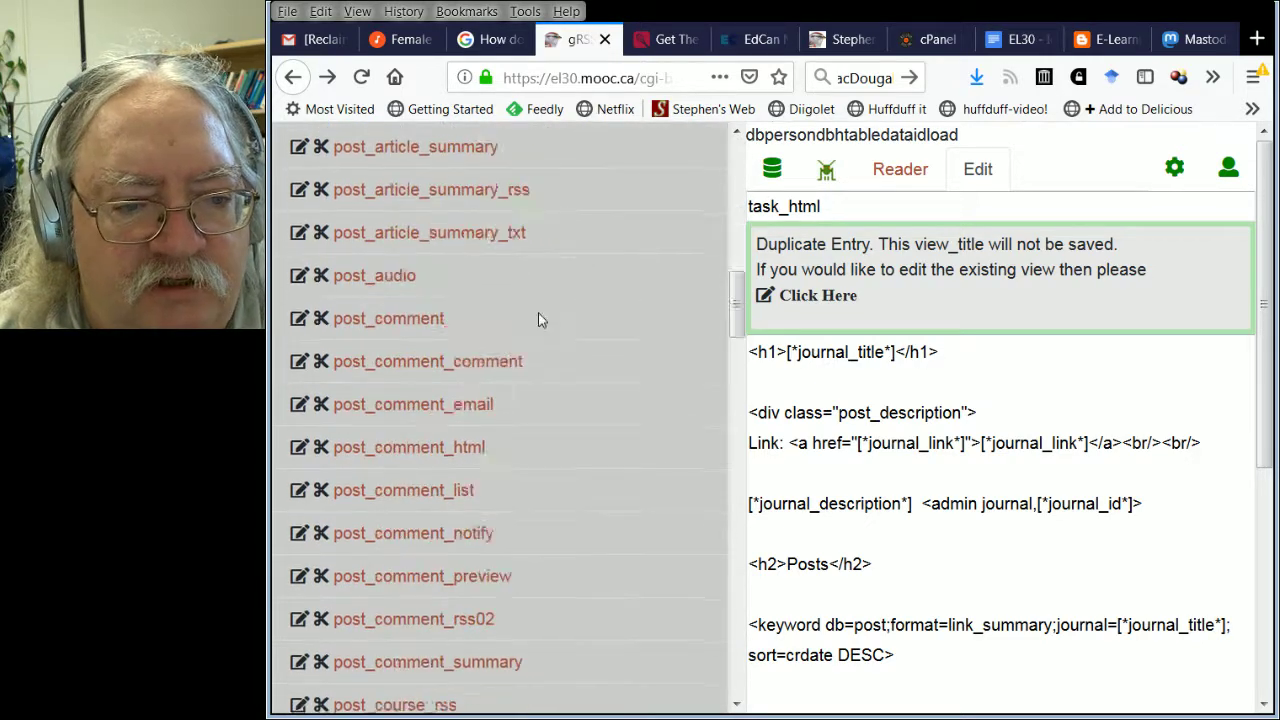
scroll(536, 323, down, 10)
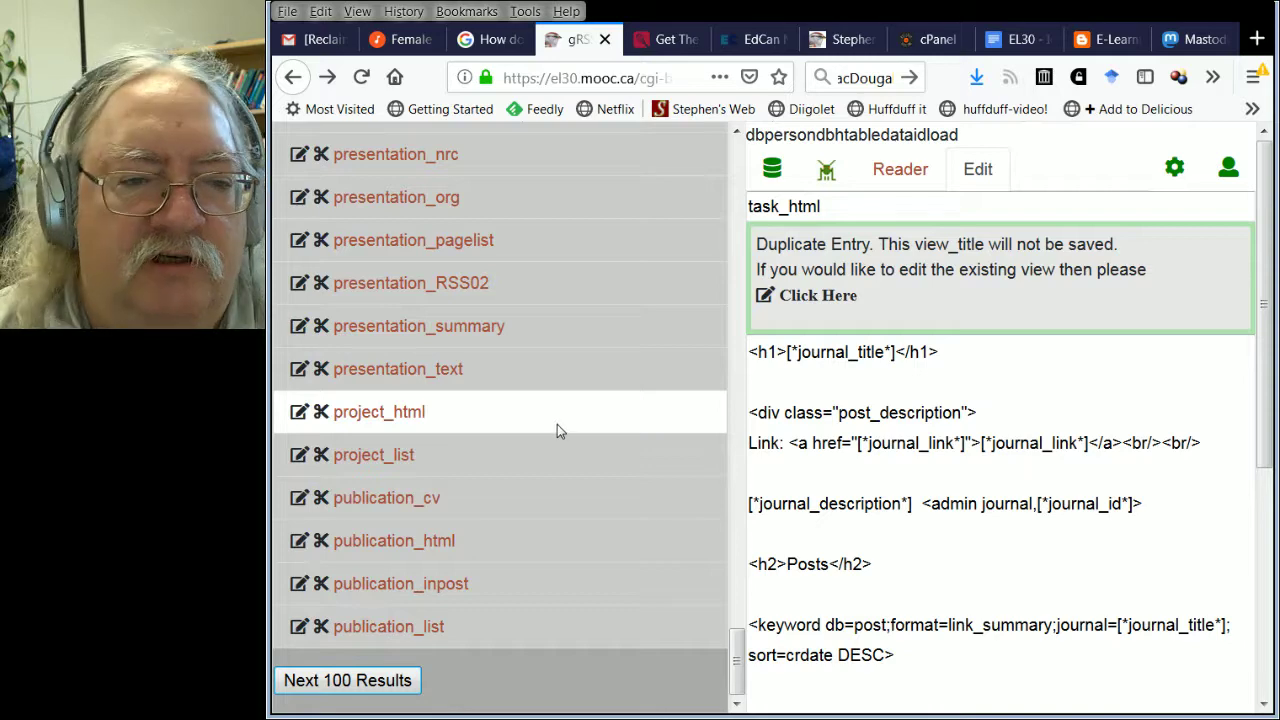
scroll(557, 421, down, 6)
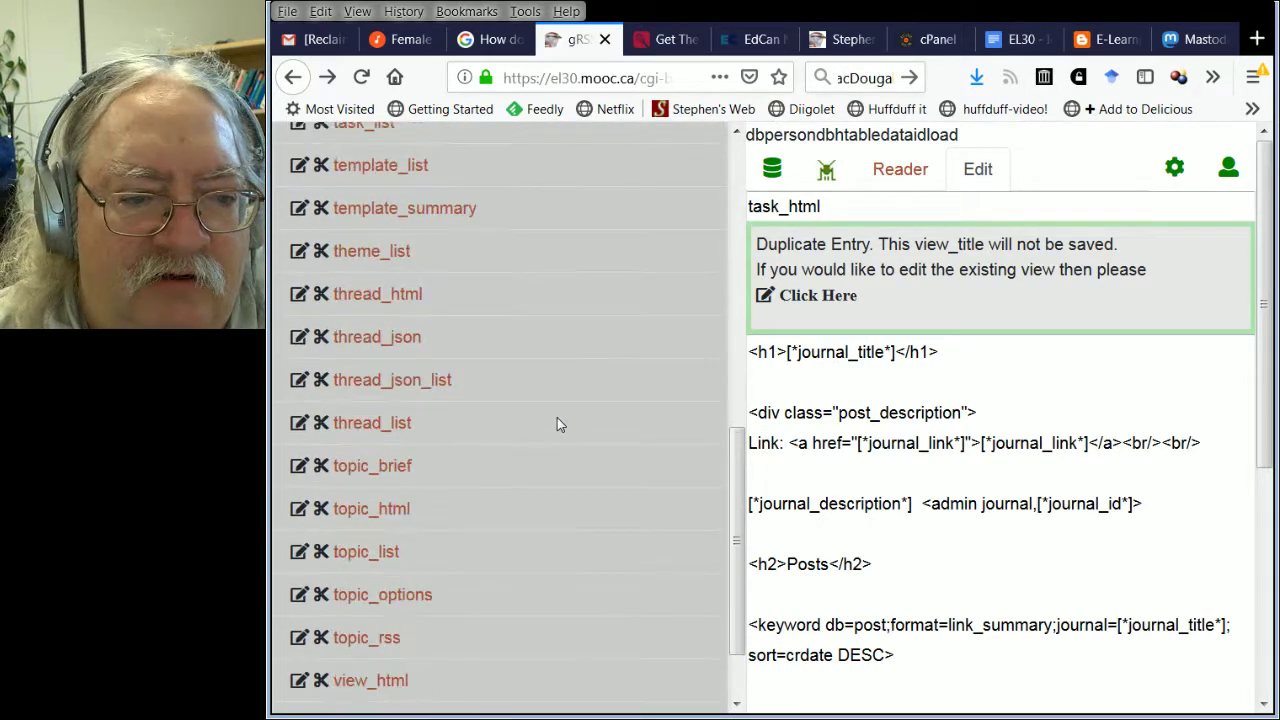
scroll(500, 389, up, 2)
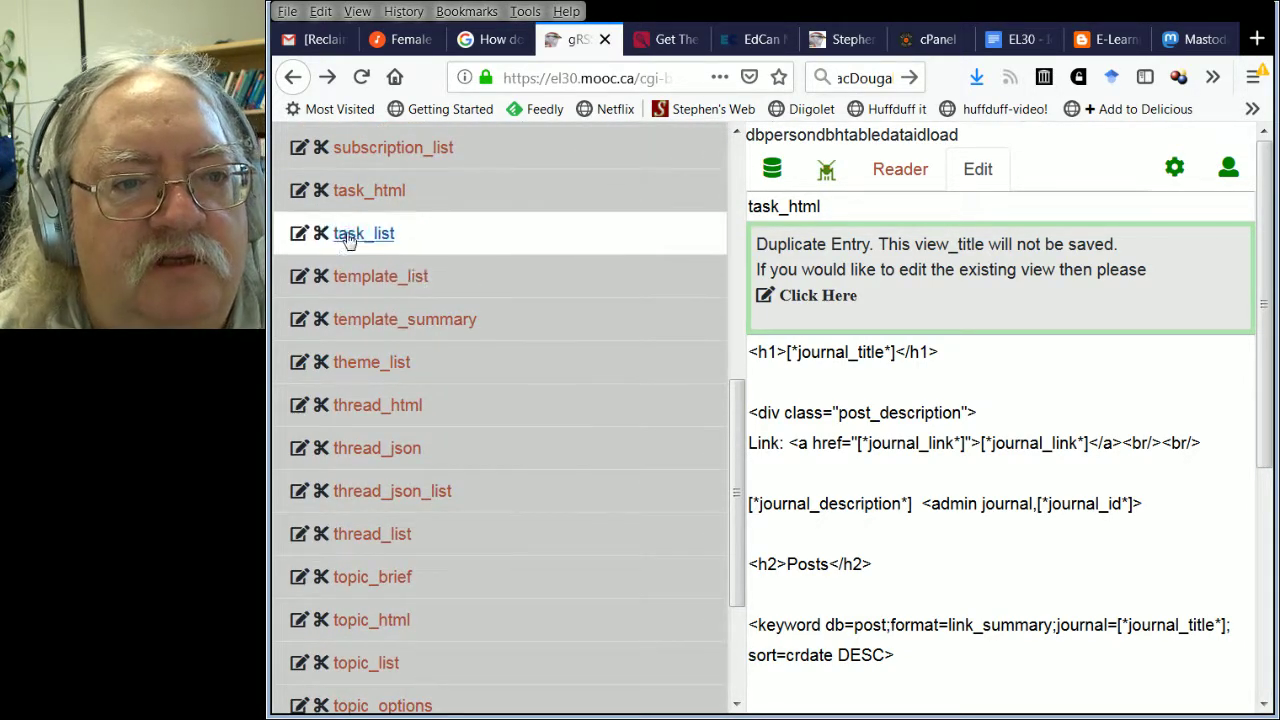
scroll(366, 366, up, 4)
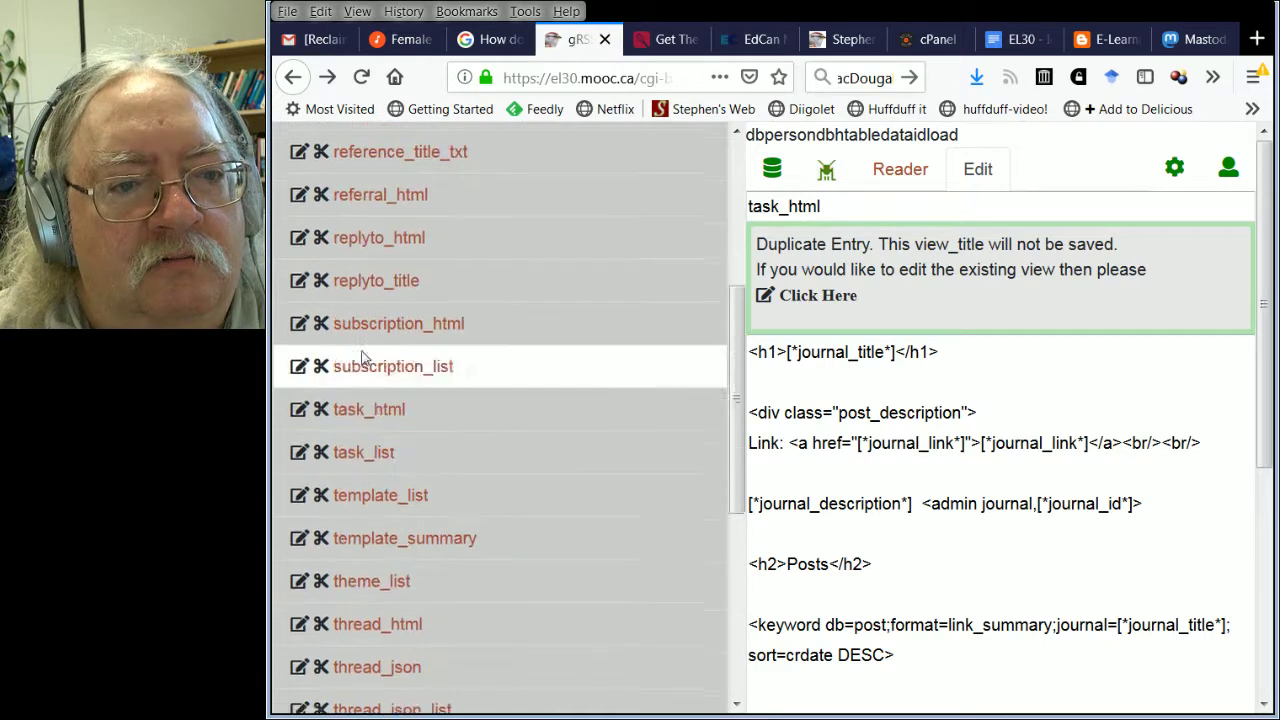
click(298, 416)
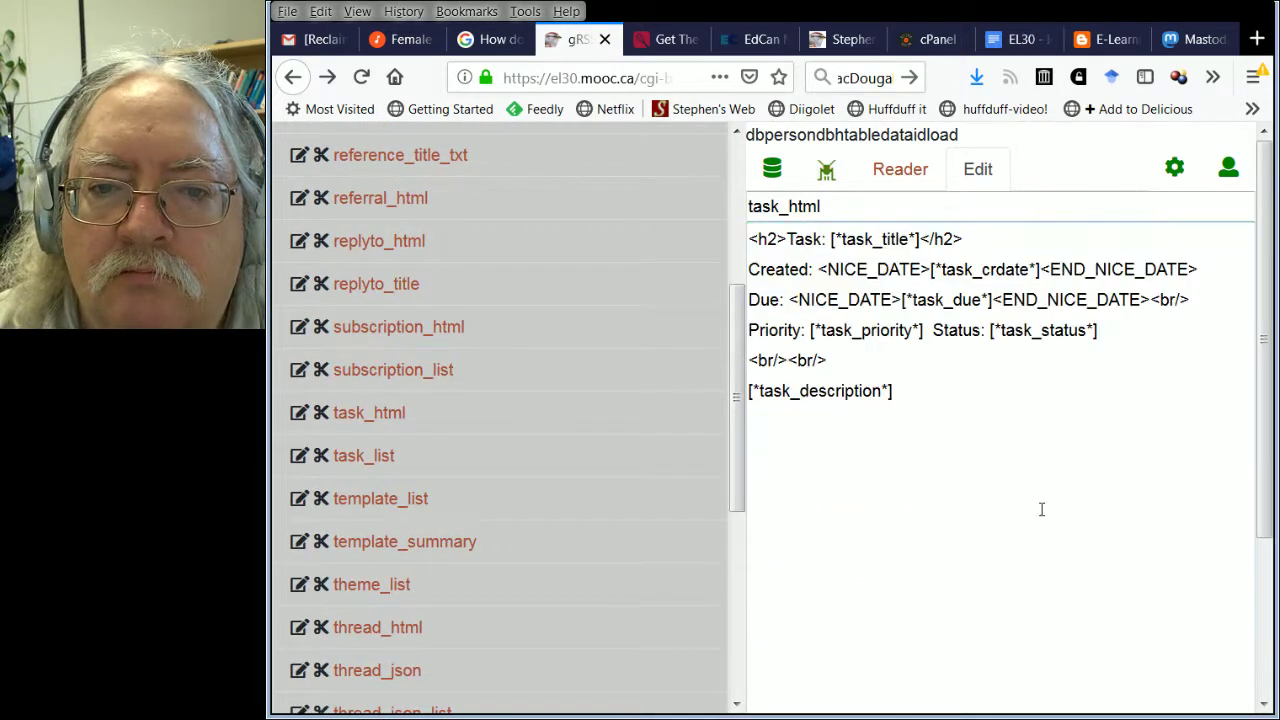
Replace the Created line's NICE_DATE tag with <date format=nice;time=[*task_crdate*]>
click(945, 483)
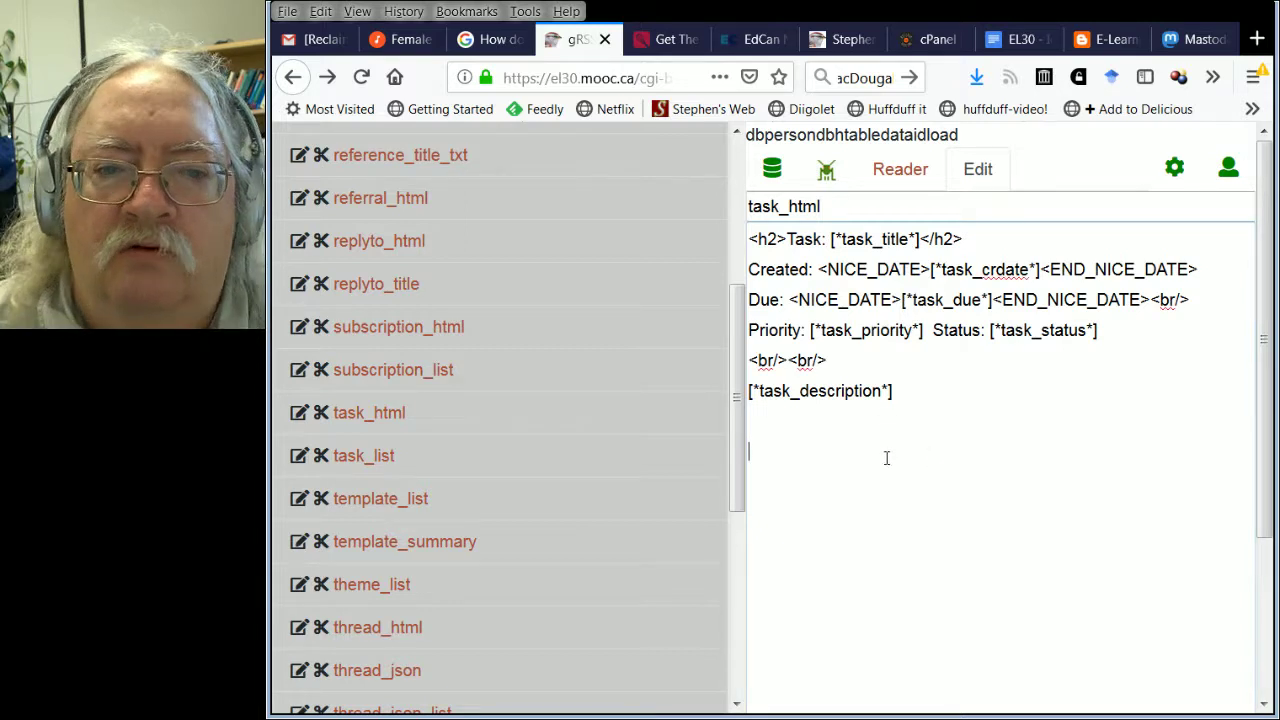
click(914, 398)
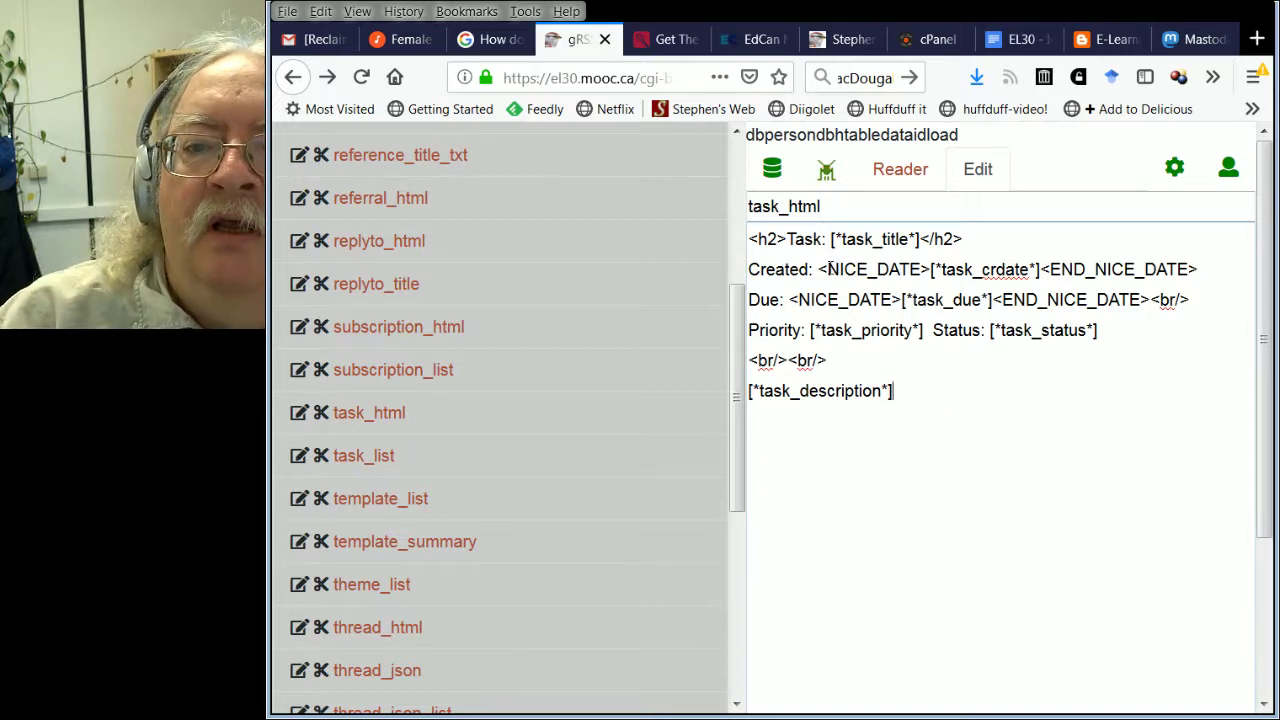
drag(856, 269, 920, 269)
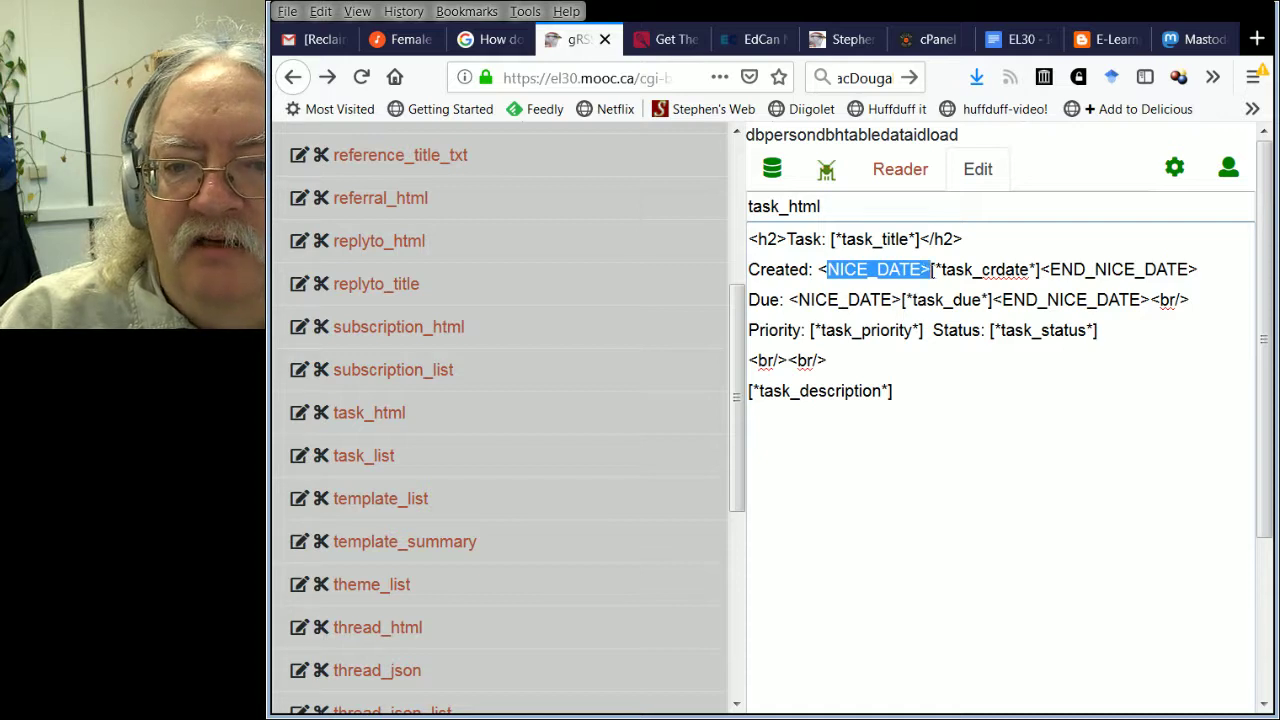
click(998, 270)
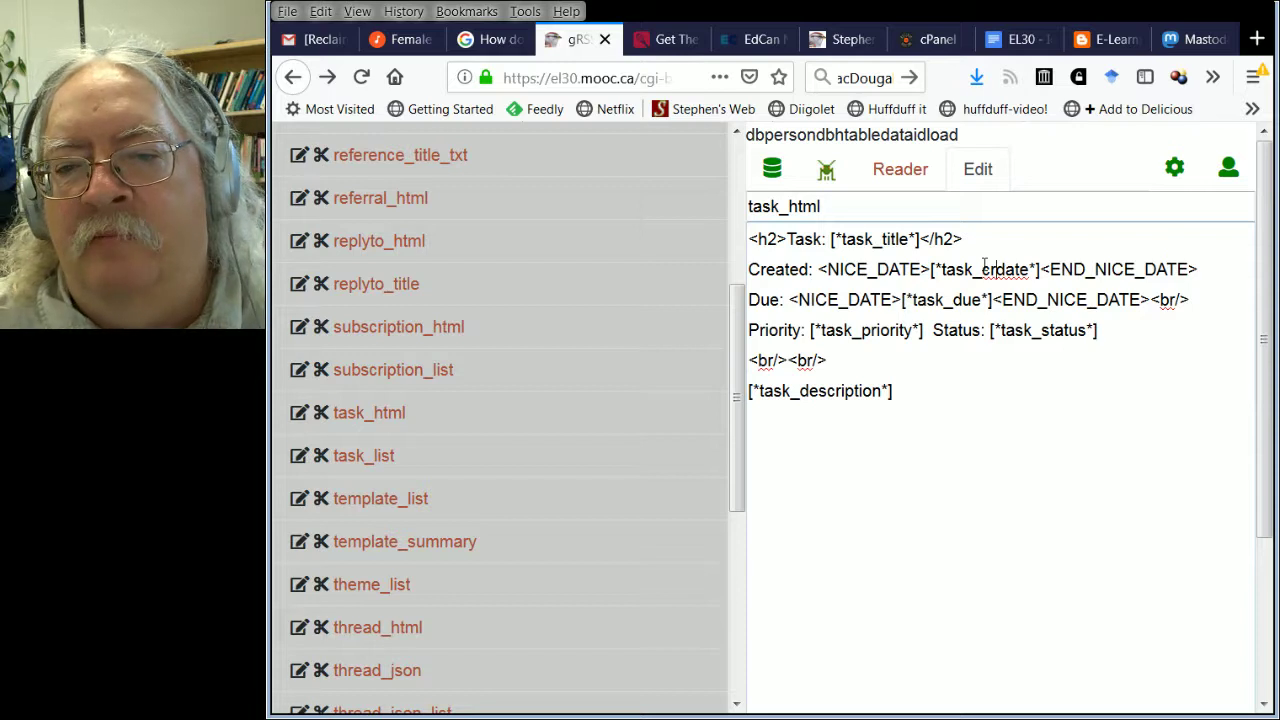
drag(983, 269, 1022, 269)
click(946, 330)
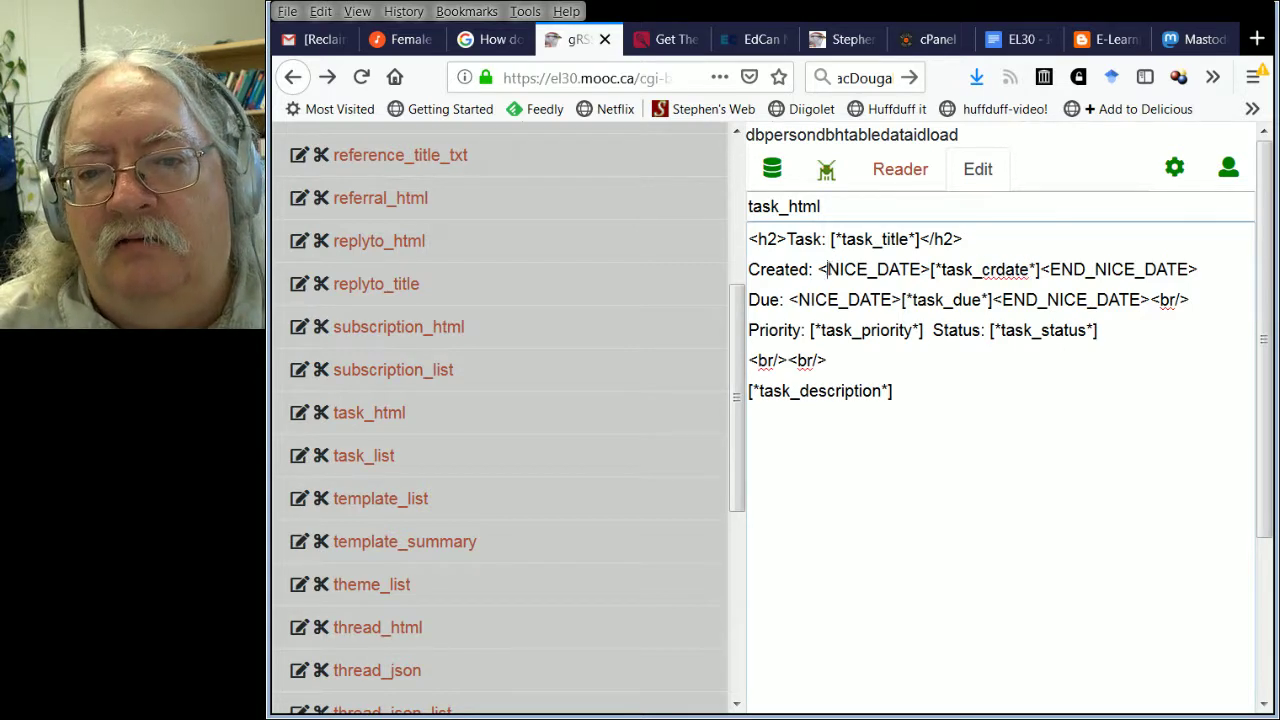
drag(845, 270, 918, 270)
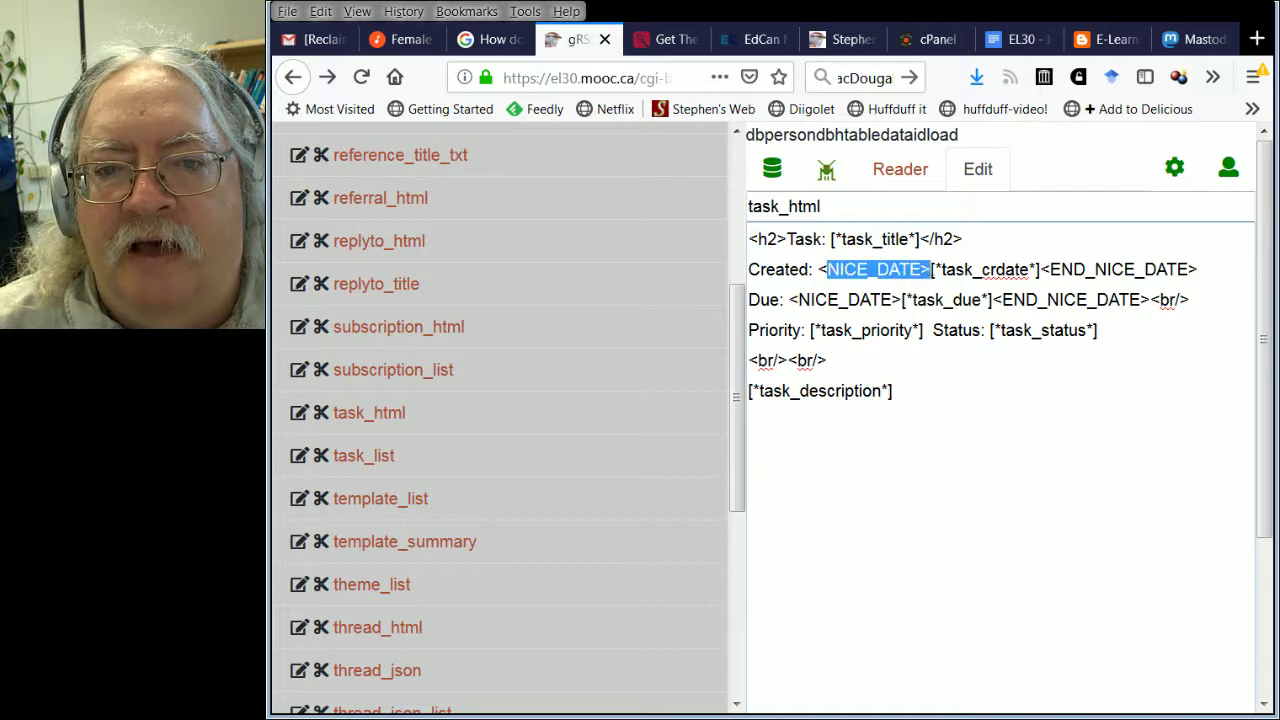
text(date f)
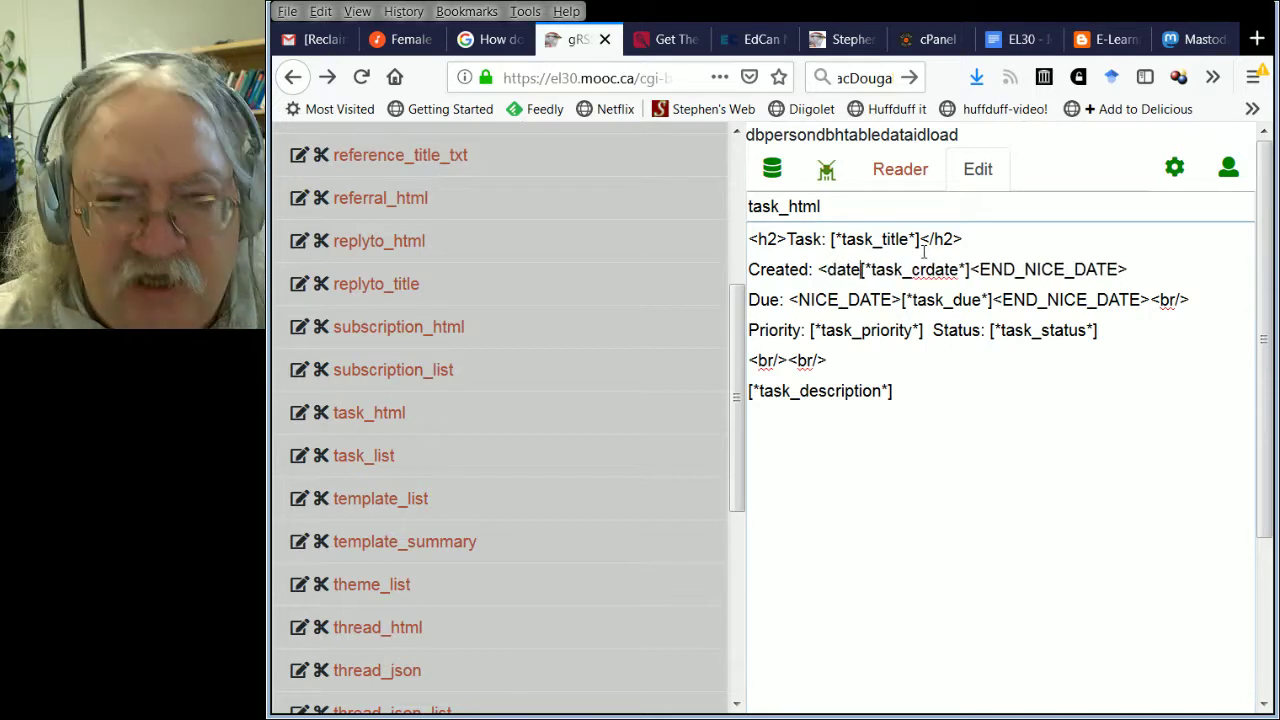
text(ormat=ni)
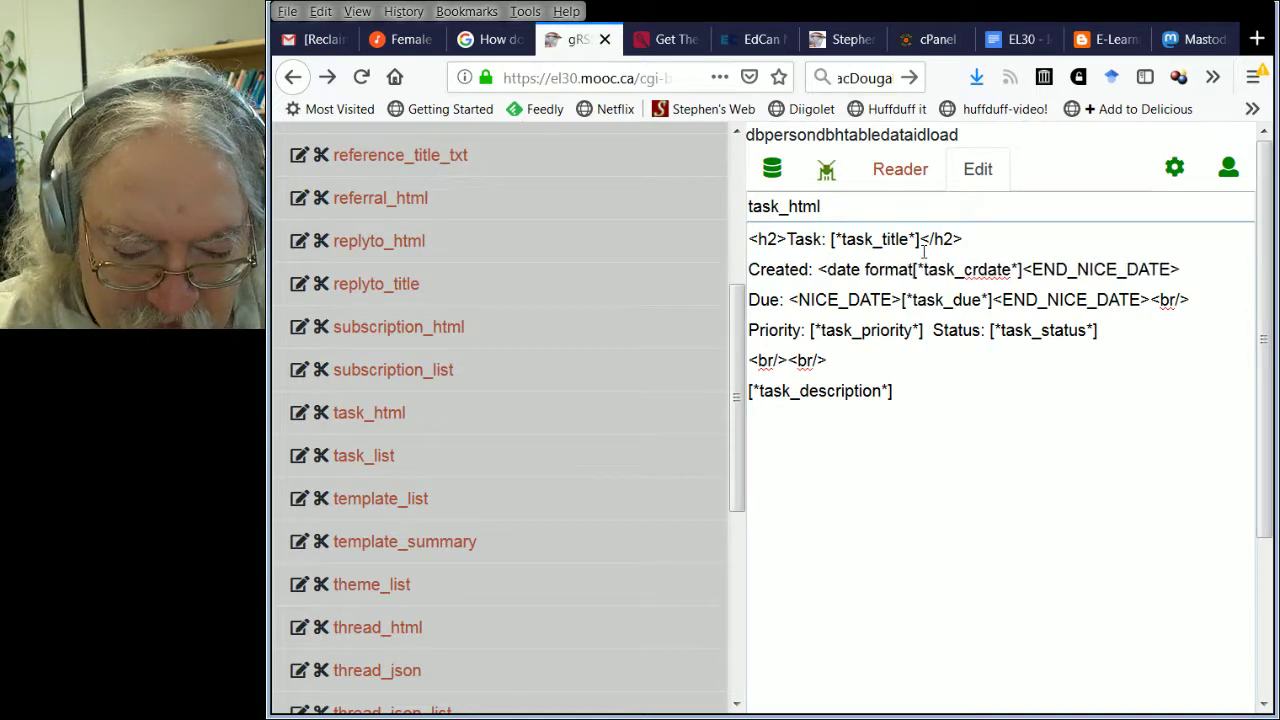
text(ce)
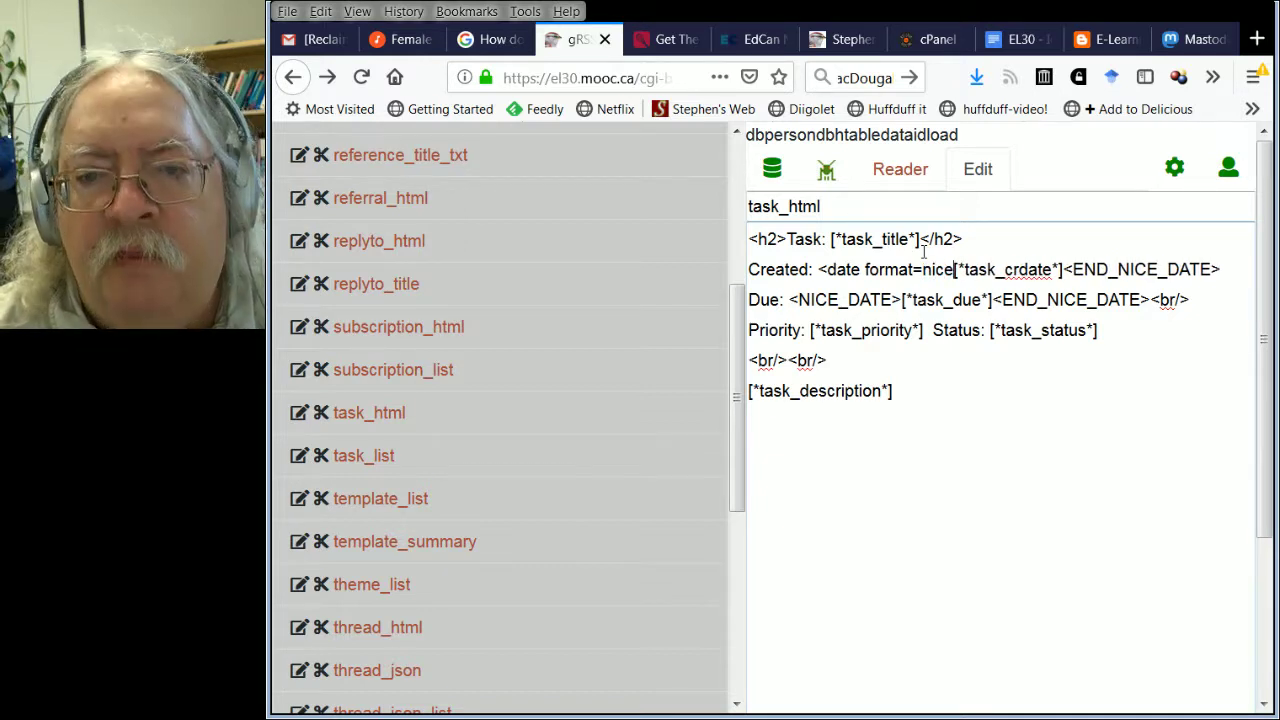
text(;)
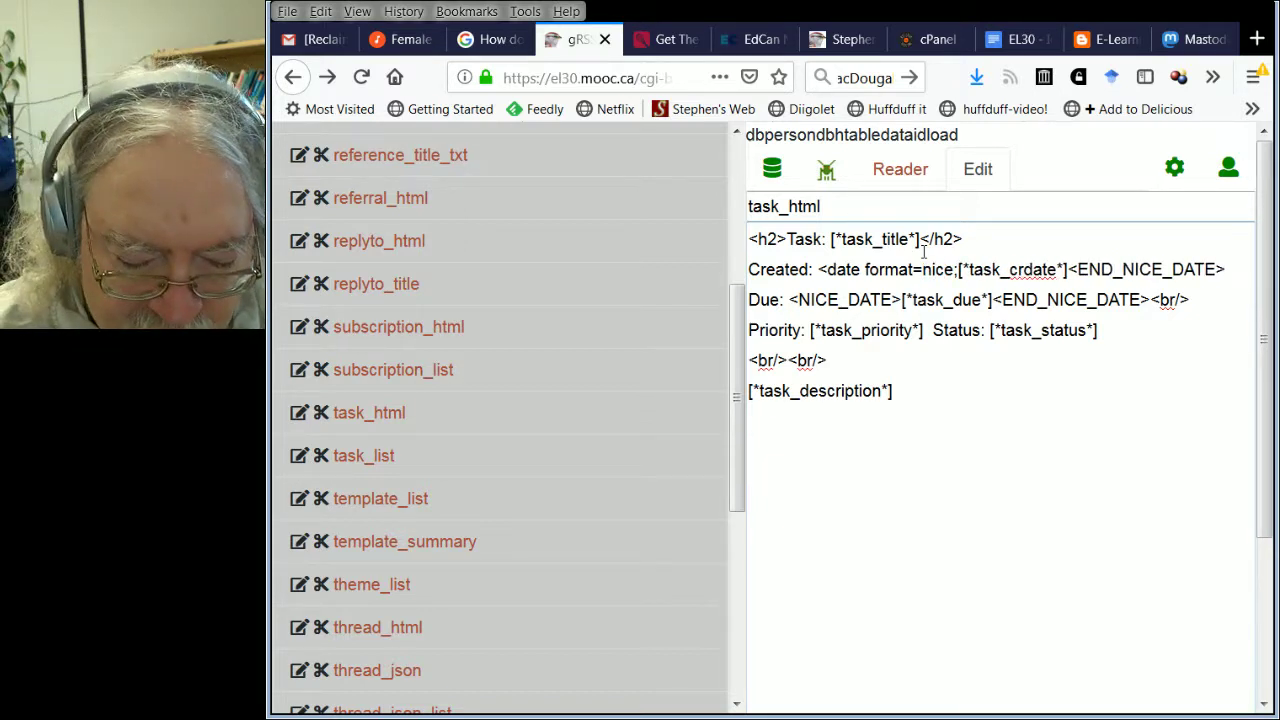
text(rime=)
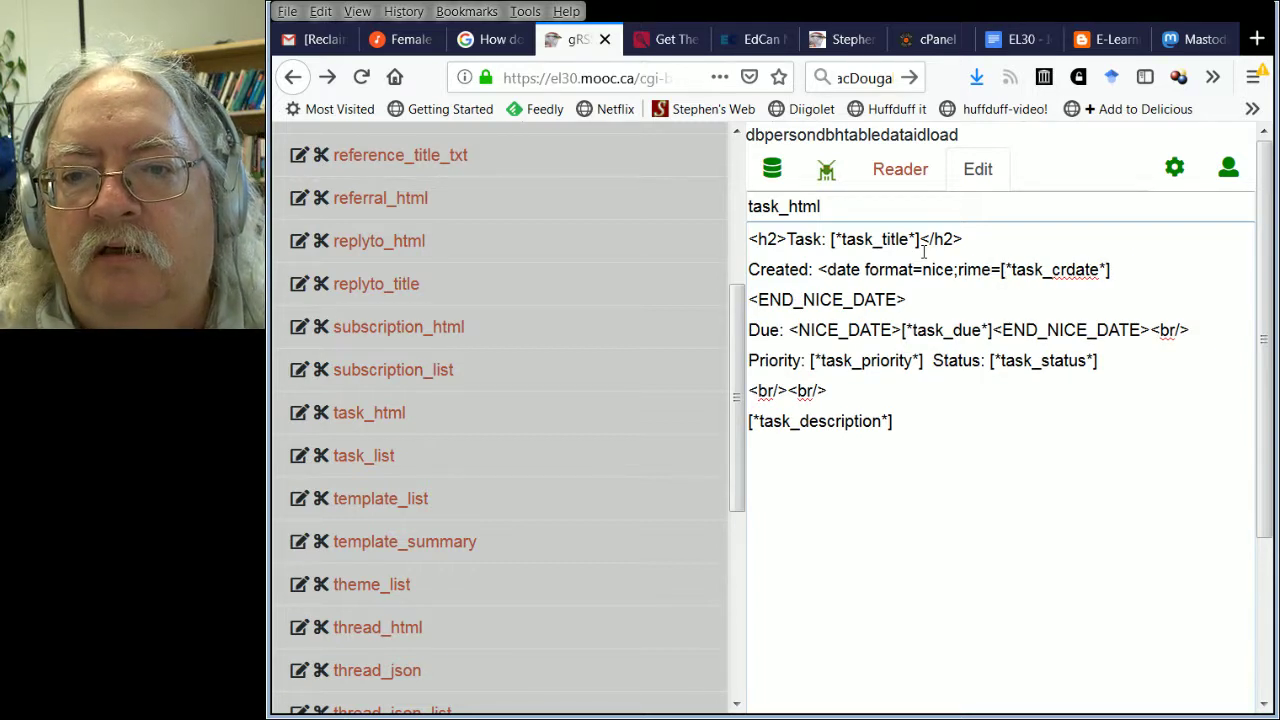
key(Delete)
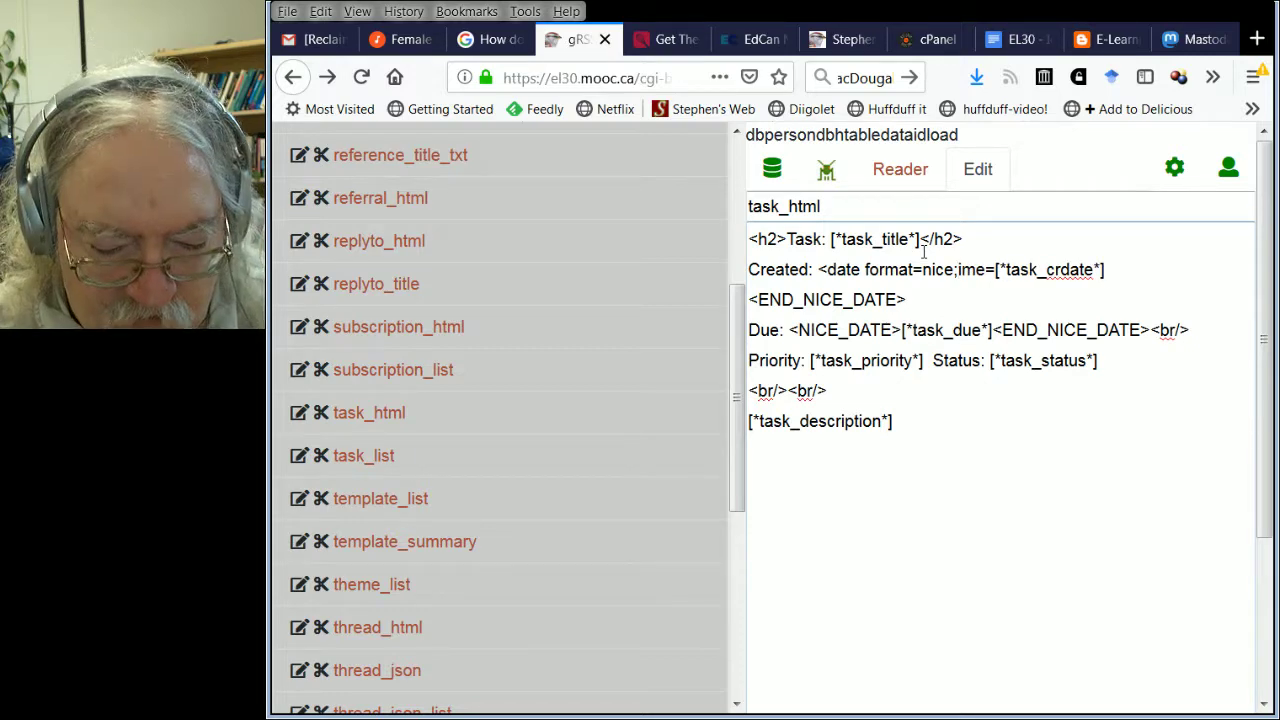
text(t)
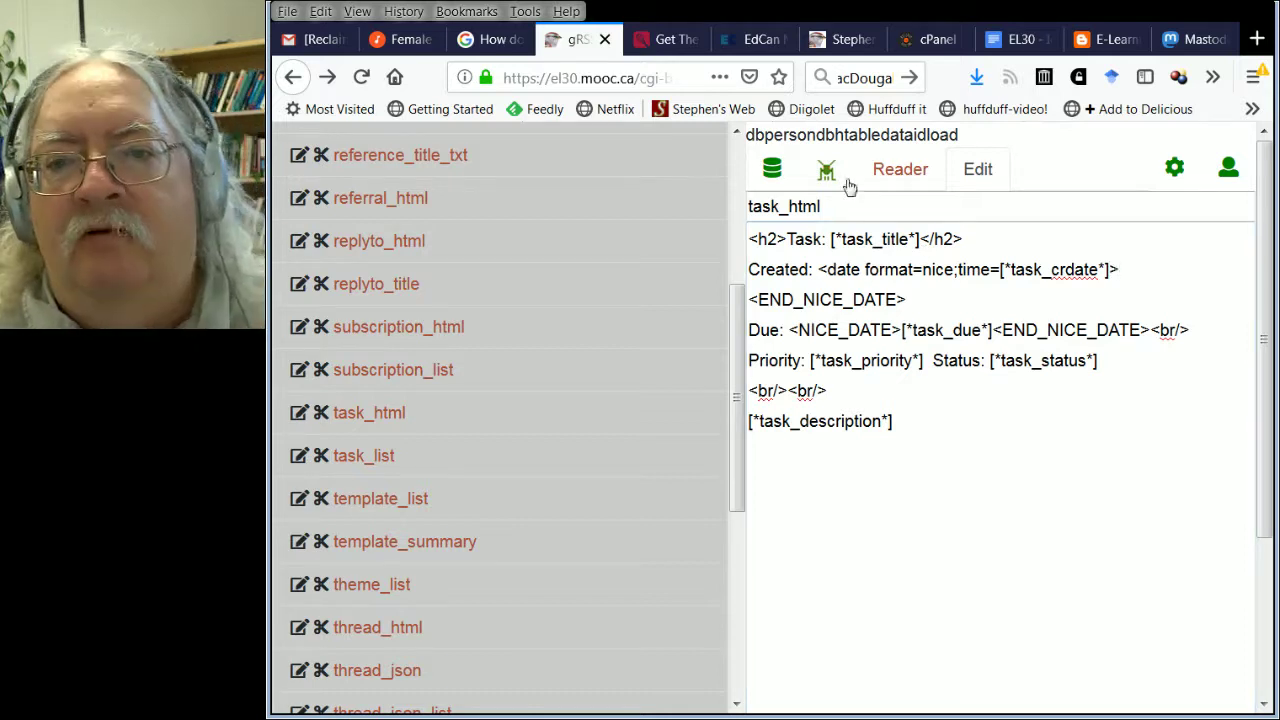
Delete the leftover END_NICE_DATE line from the task_html template
triple_click(931, 312)
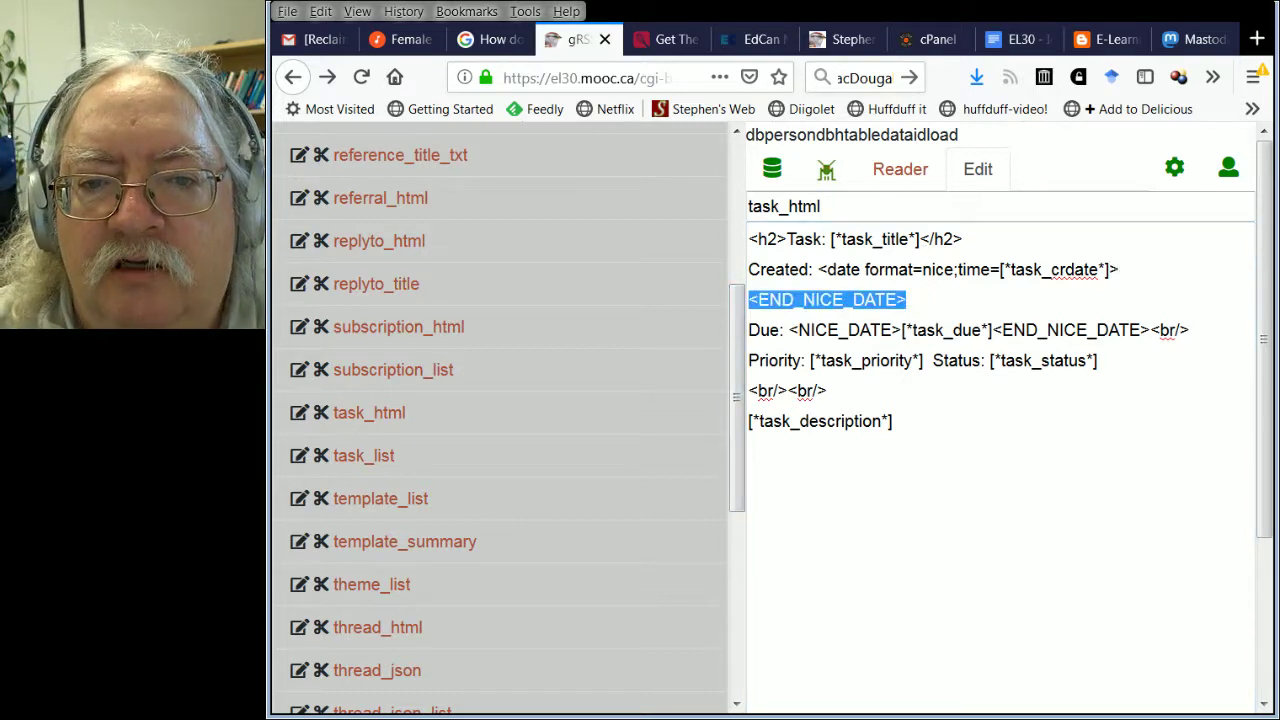
key(Delete)
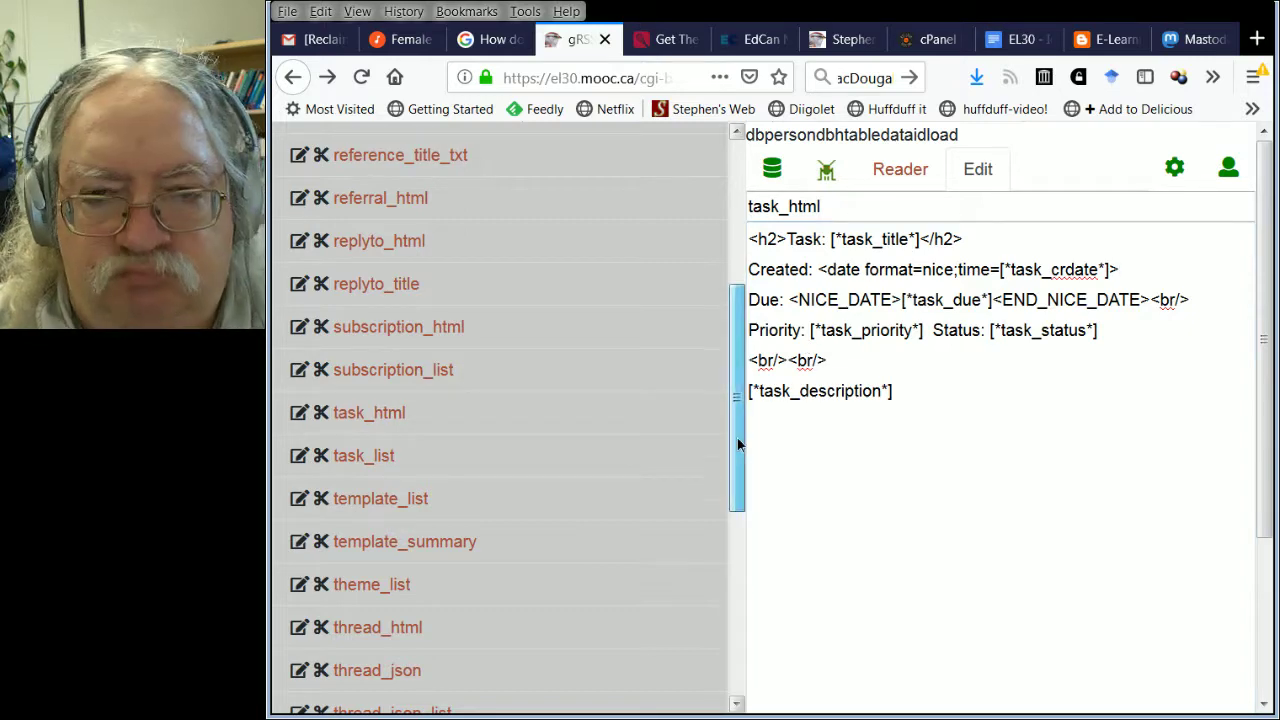
scroll(737, 437, up, 3)
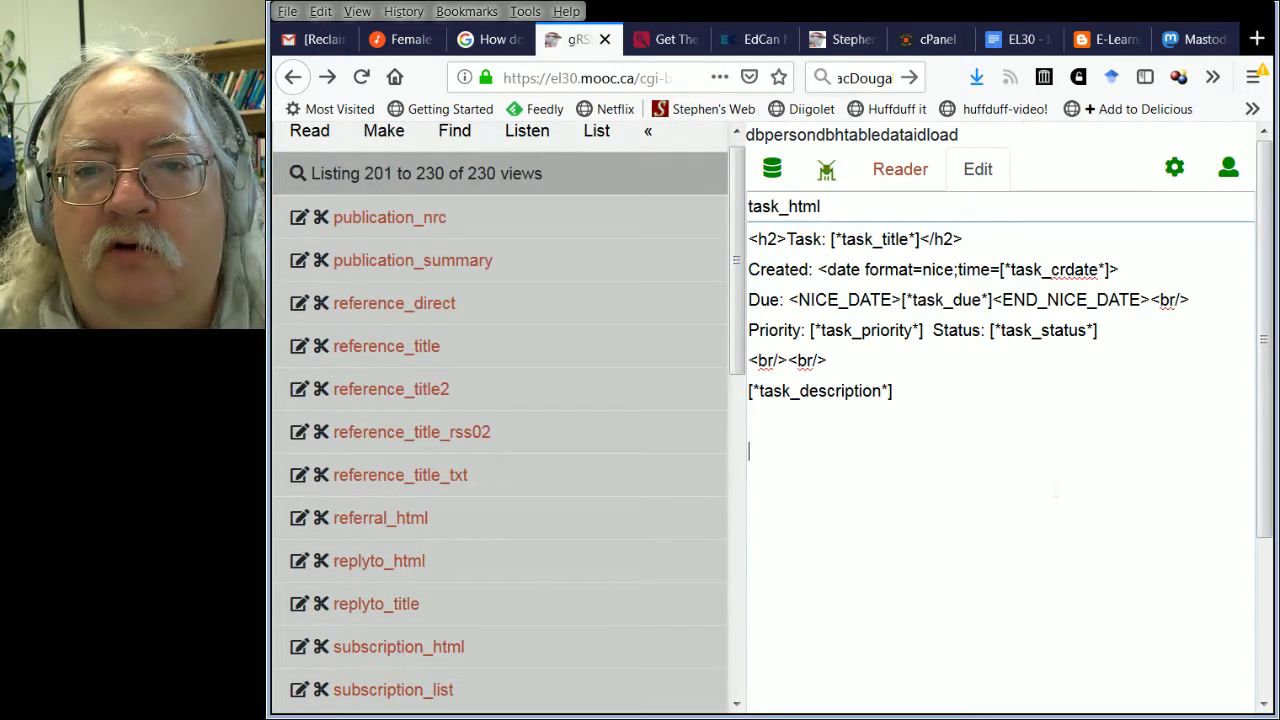
List all 31 forms from the Make menu and scroll through them to find task
scroll(450, 270, up, 1)
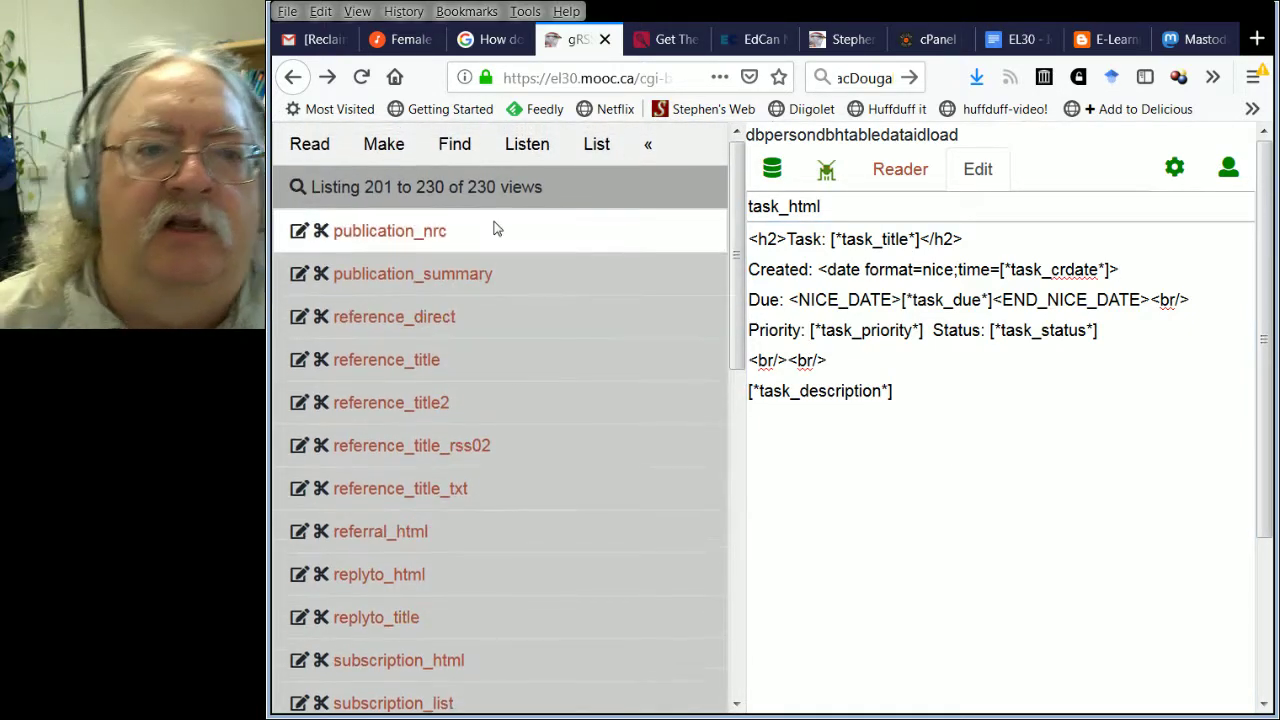
click(380, 145)
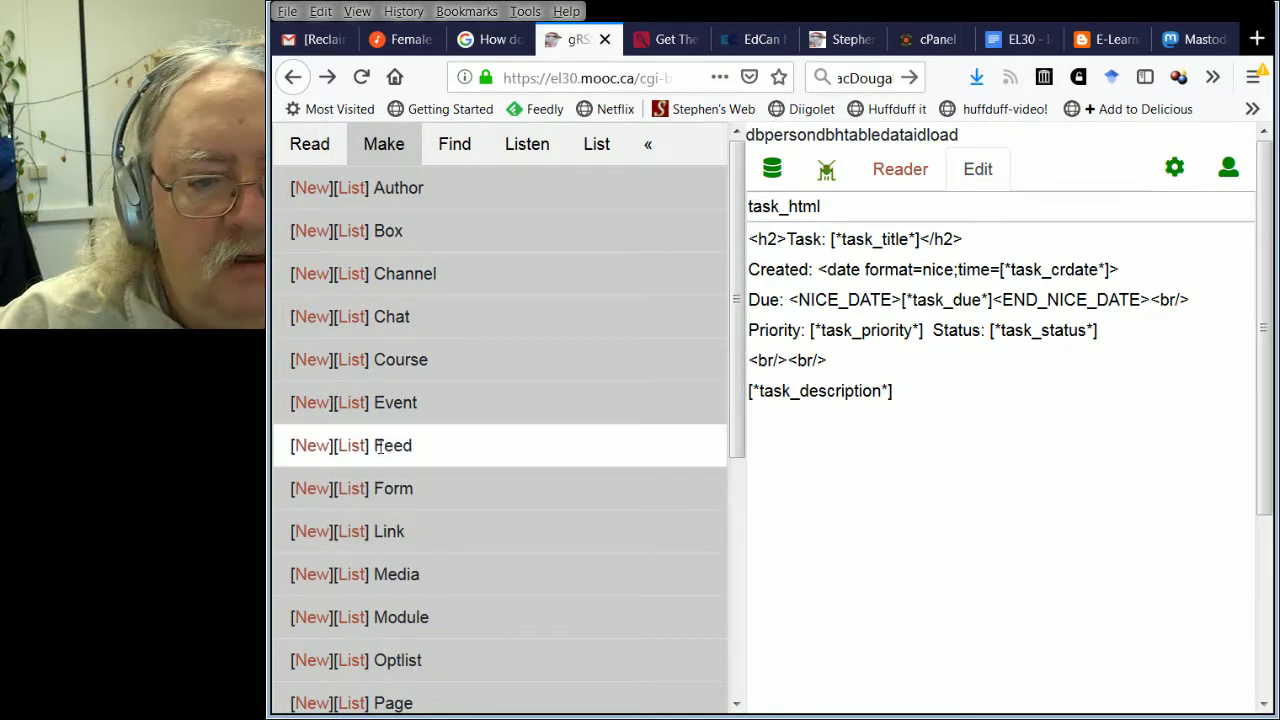
click(350, 489)
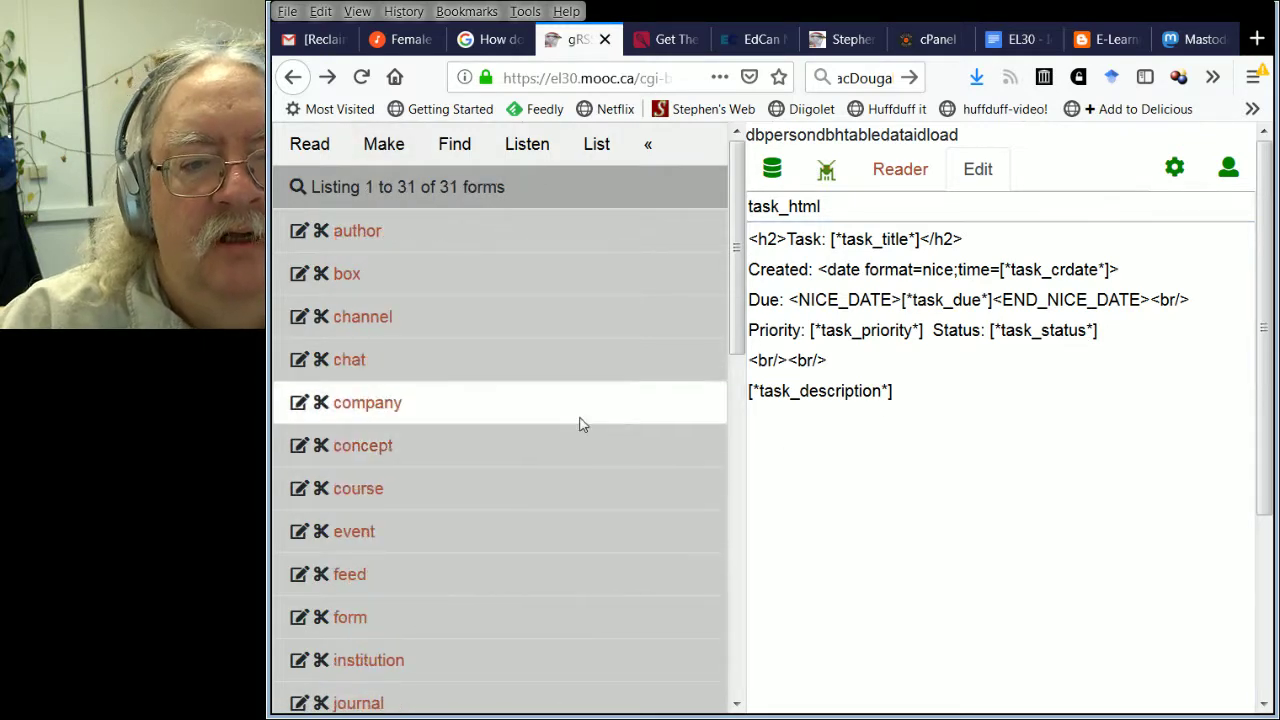
scroll(580, 423, down, 5)
scroll(580, 423, up, 3)
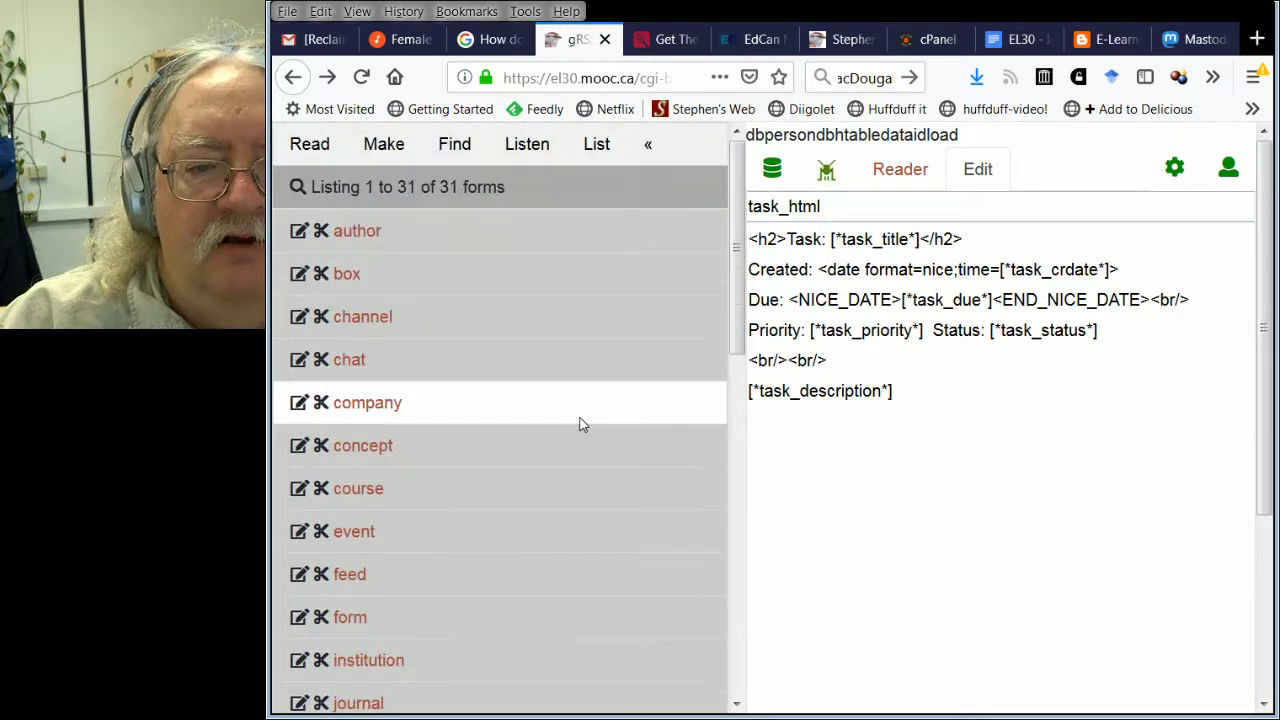
scroll(580, 423, down, 4)
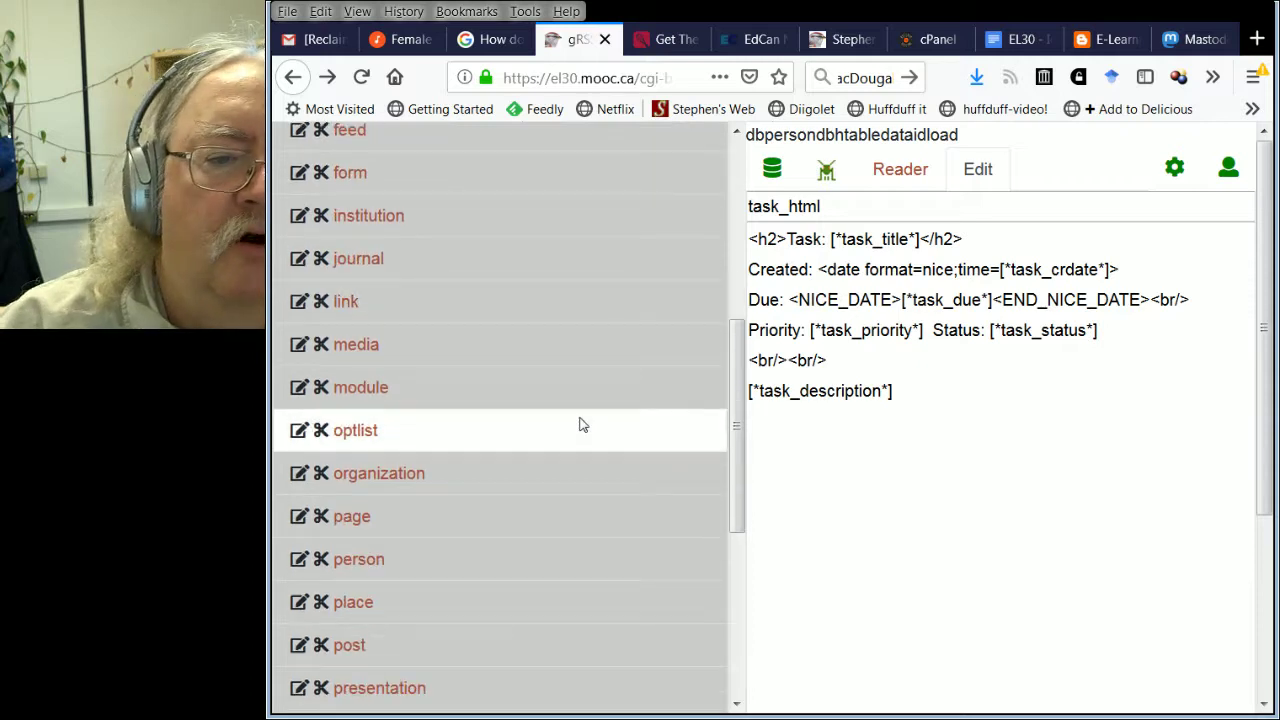
scroll(561, 432, up, 5)
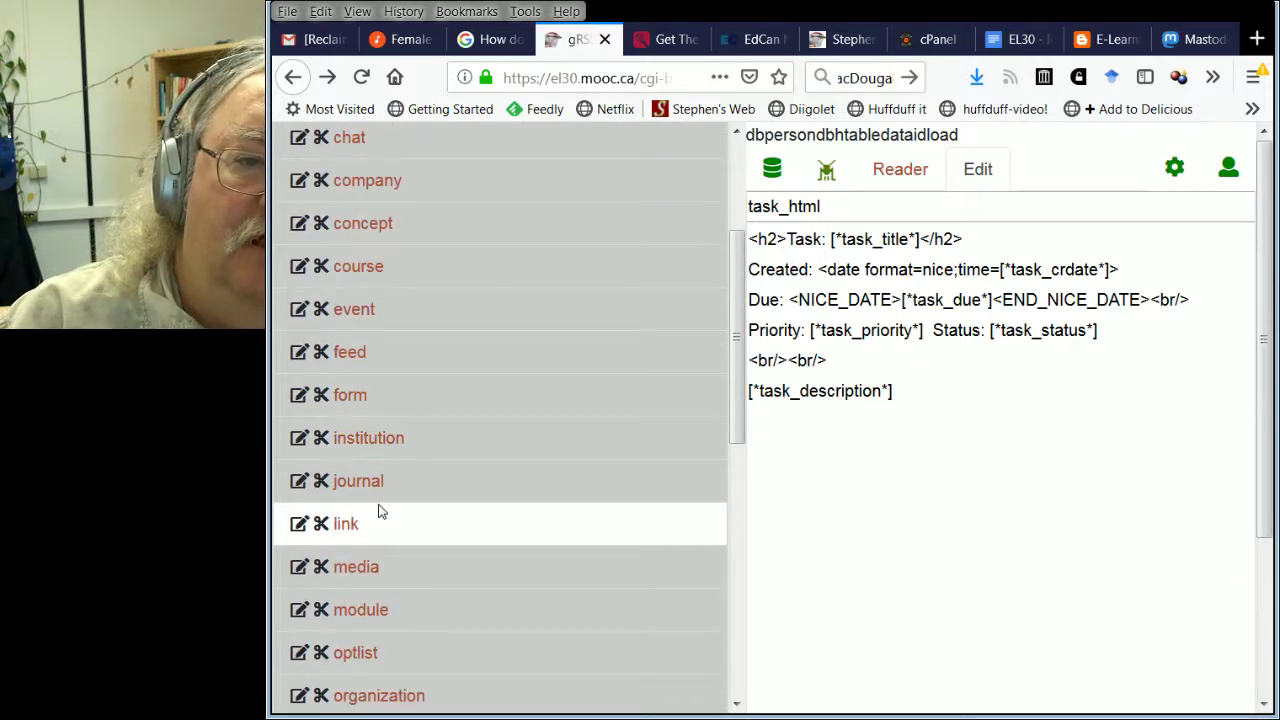
scroll(376, 505, down, 10)
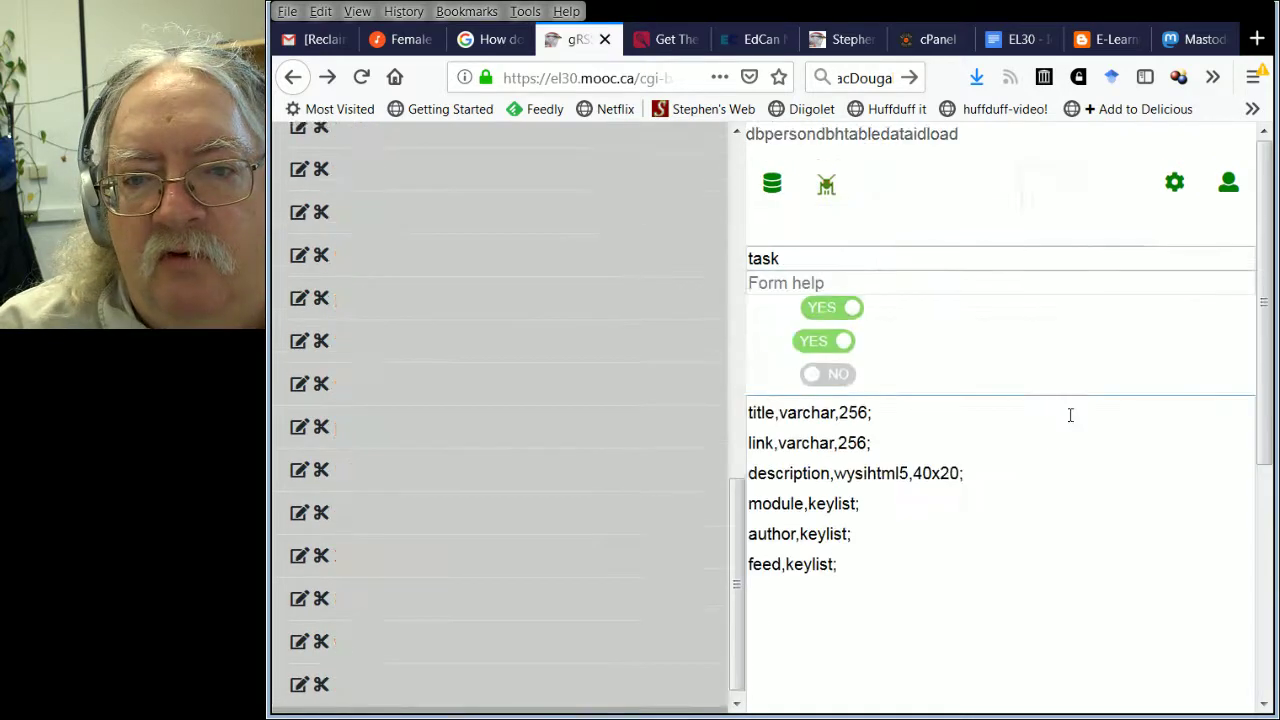
Briefly toggle the account side panel, then show the Form Editor help for the task form
click(1228, 186)
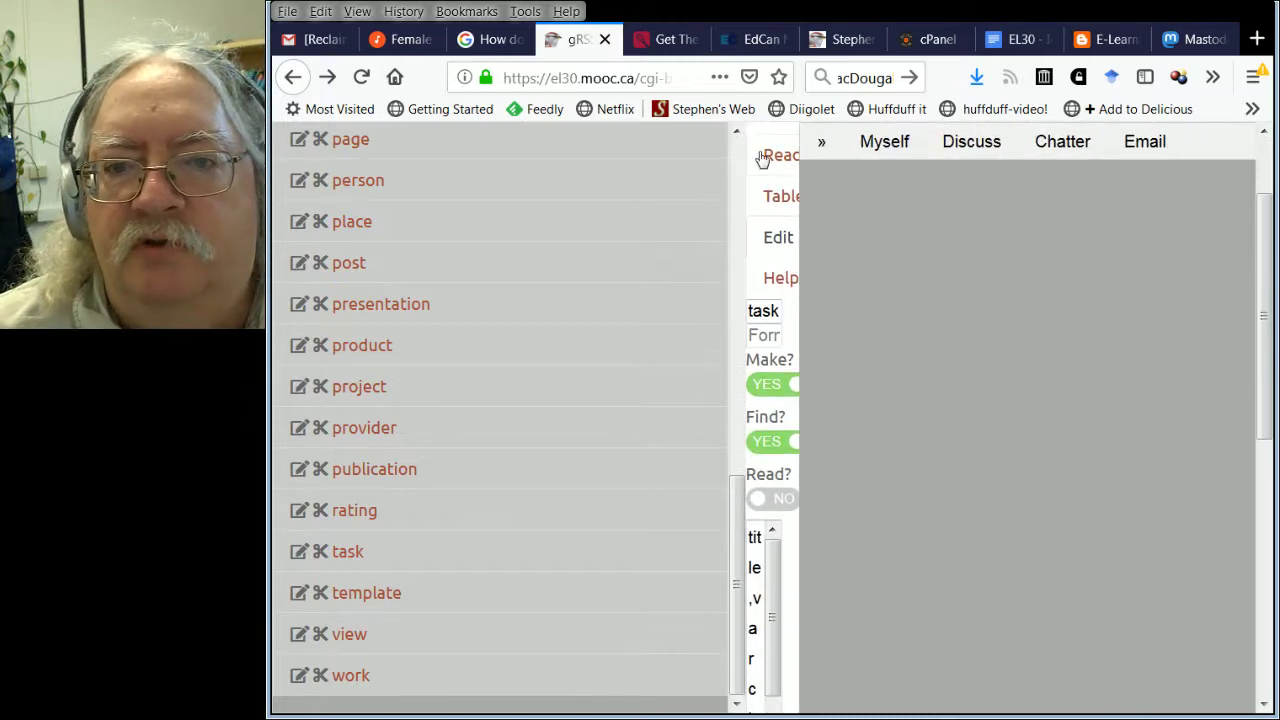
click(826, 142)
scroll(1060, 305, up, 2)
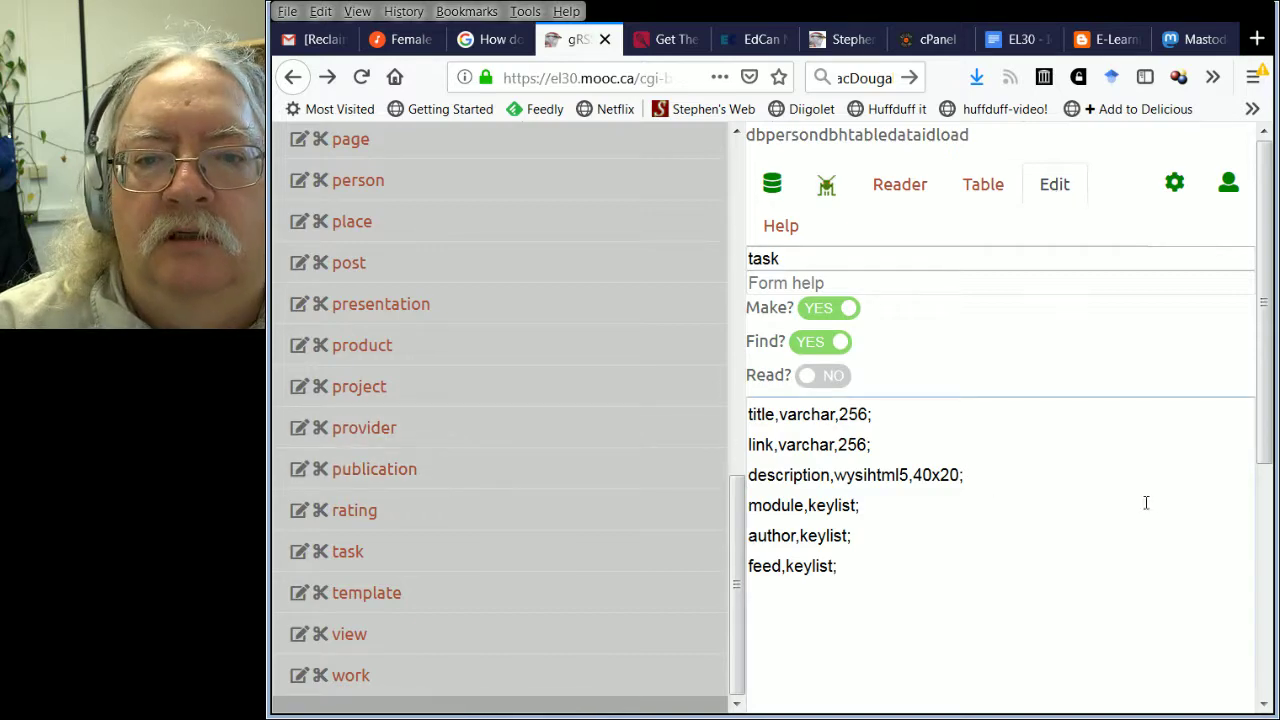
click(806, 232)
scroll(923, 396, down, 3)
Collapse the forms list so the Form Editor help fills the window, and read through it
scroll(923, 396, down, 3)
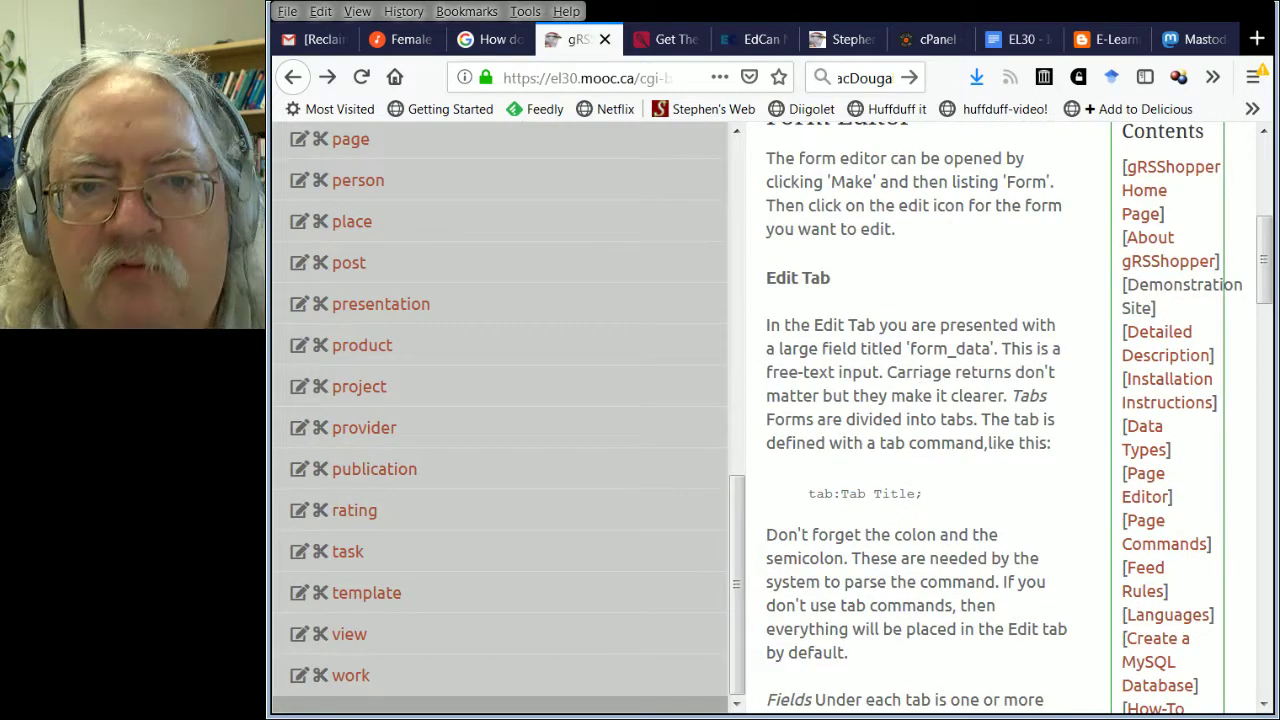
scroll(696, 500, up, 3)
scroll(698, 482, up, 10)
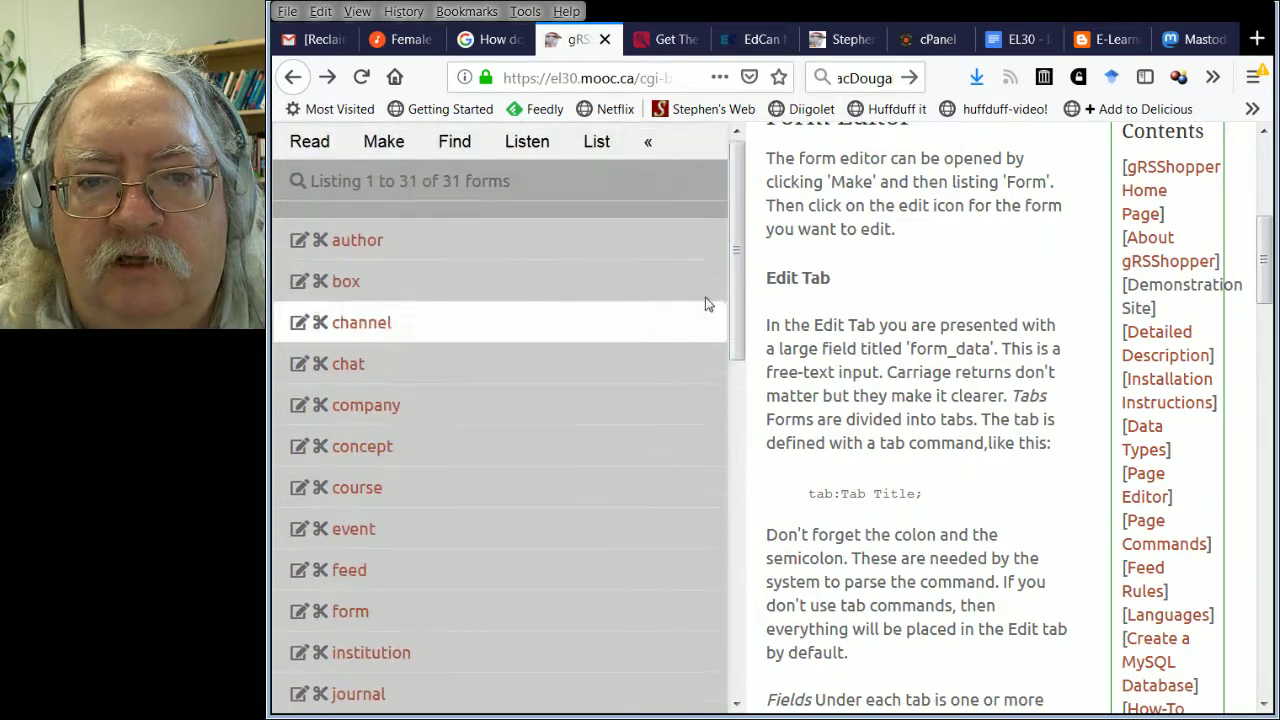
click(646, 140)
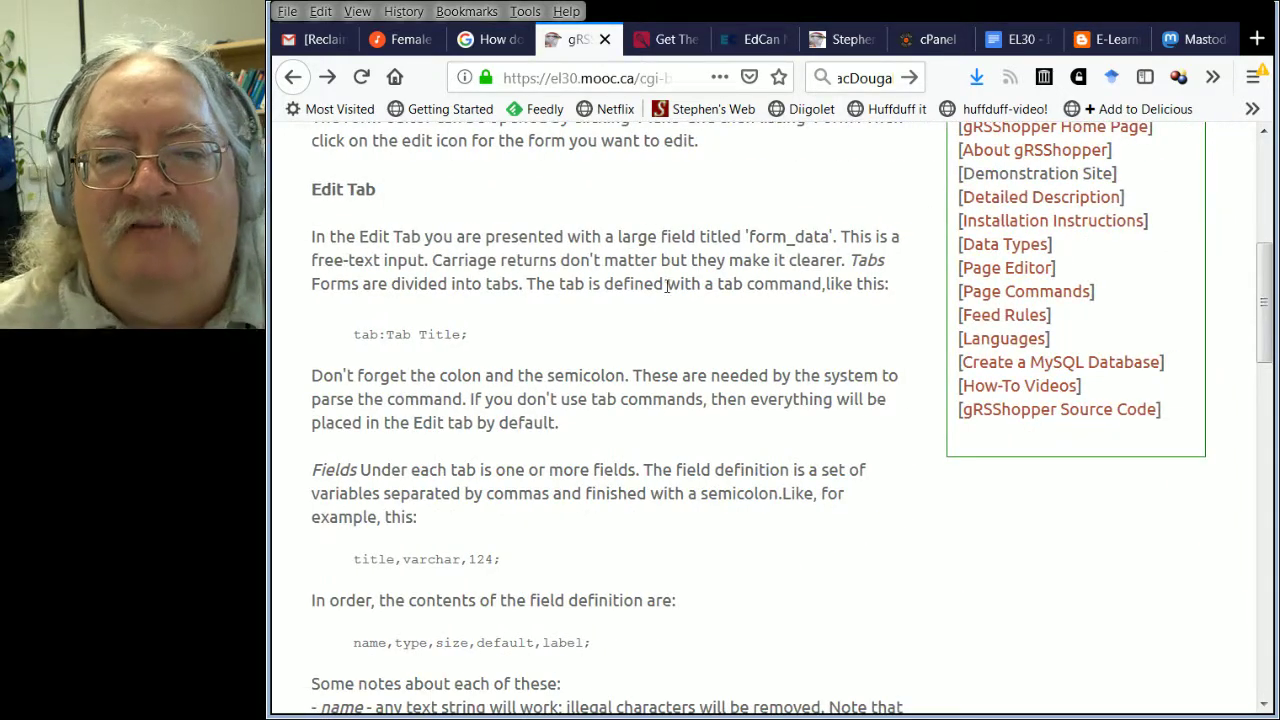
scroll(735, 398, down, 2)
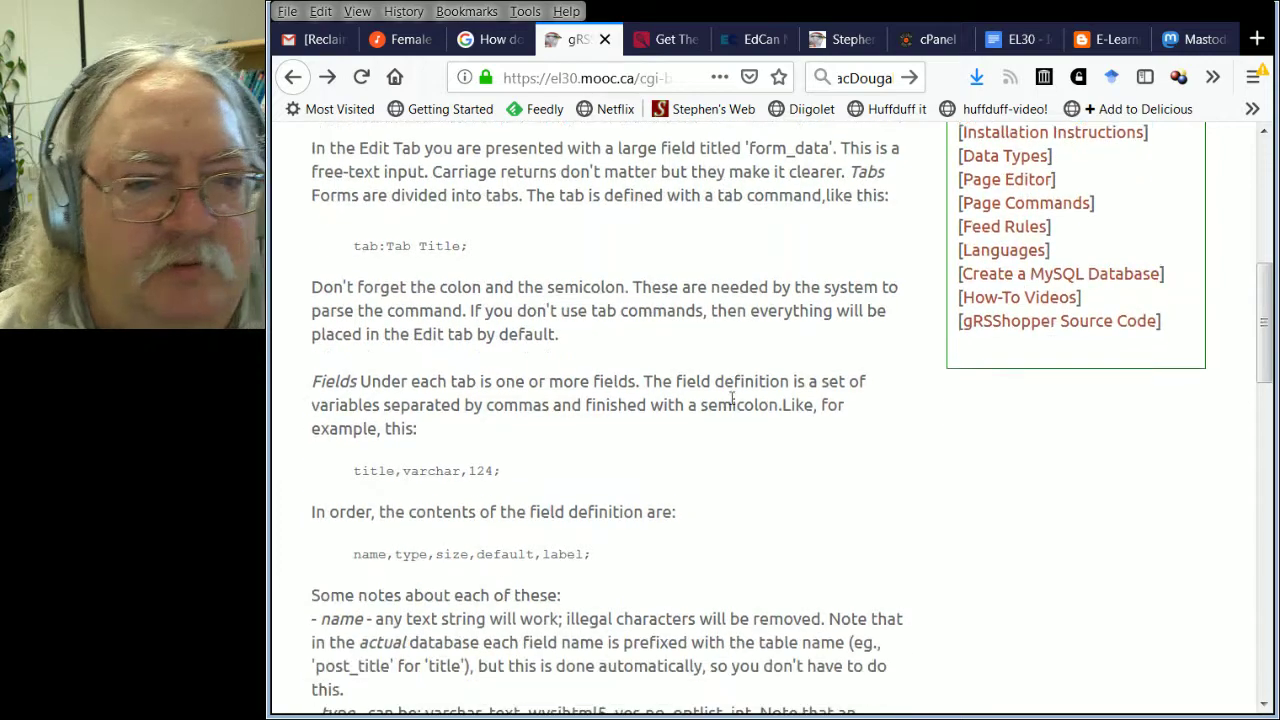
scroll(732, 398, down, 3)
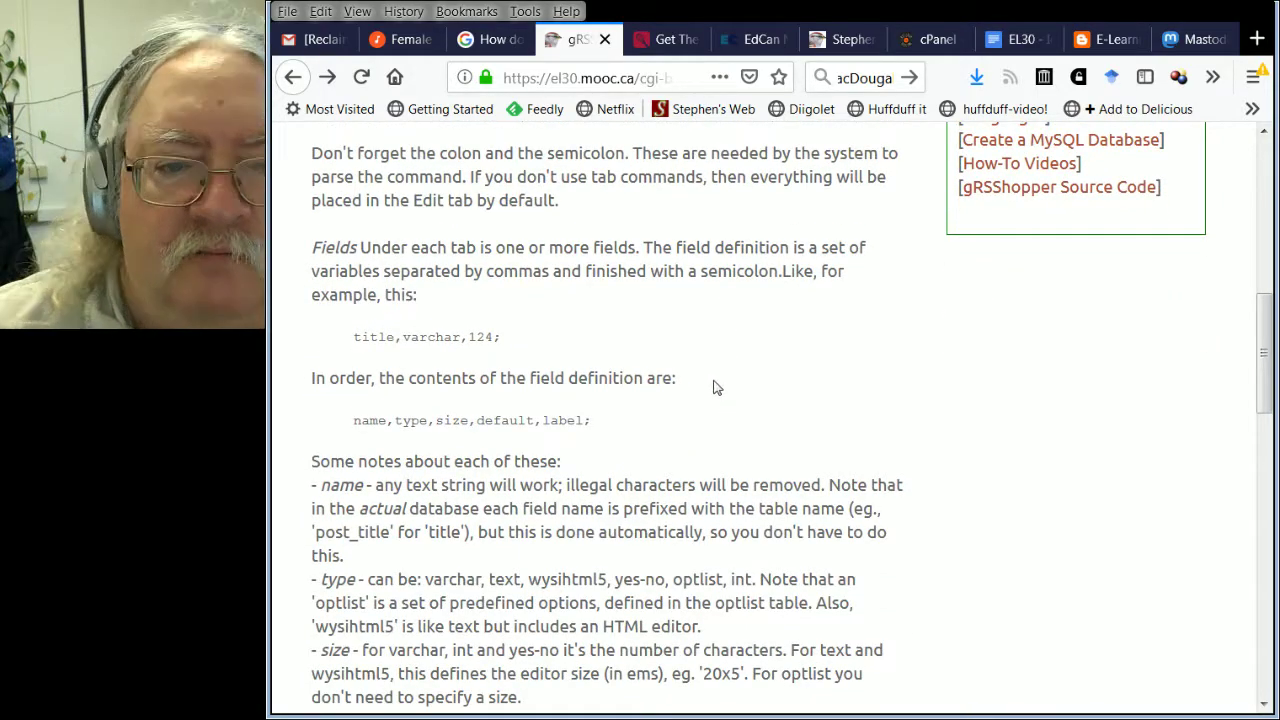
scroll(713, 387, down, 15)
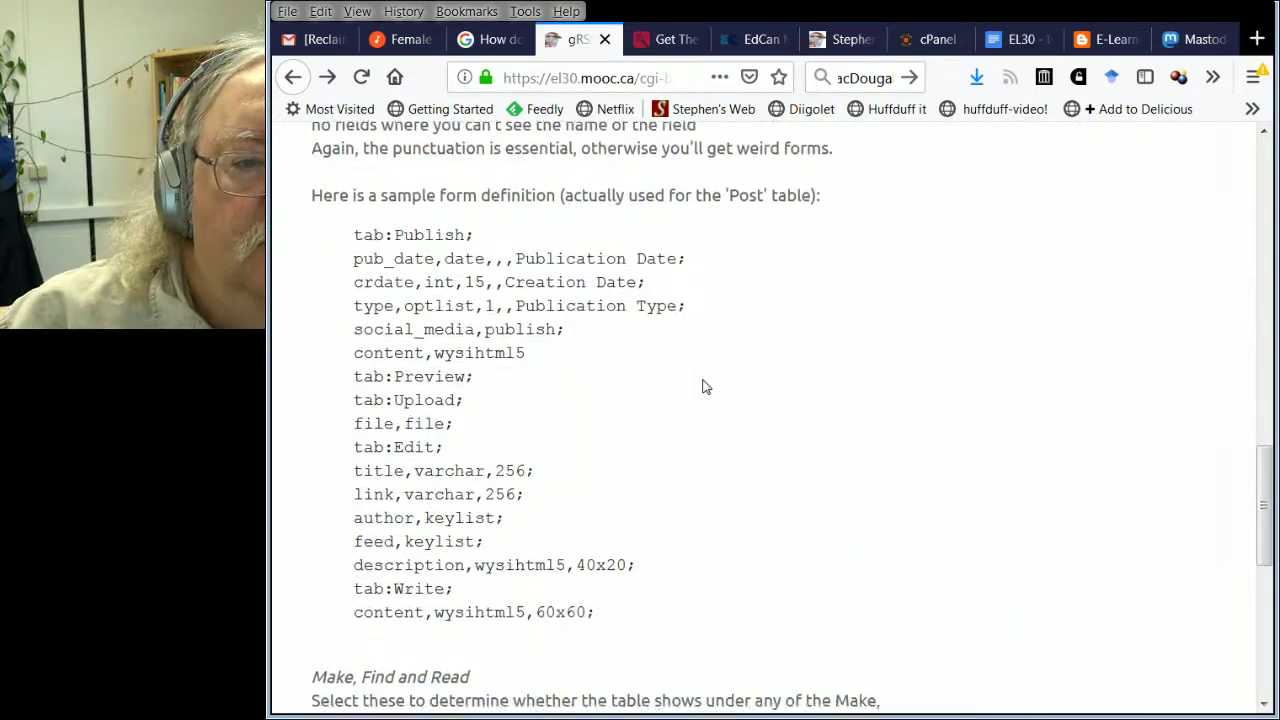
scroll(702, 387, down, 10)
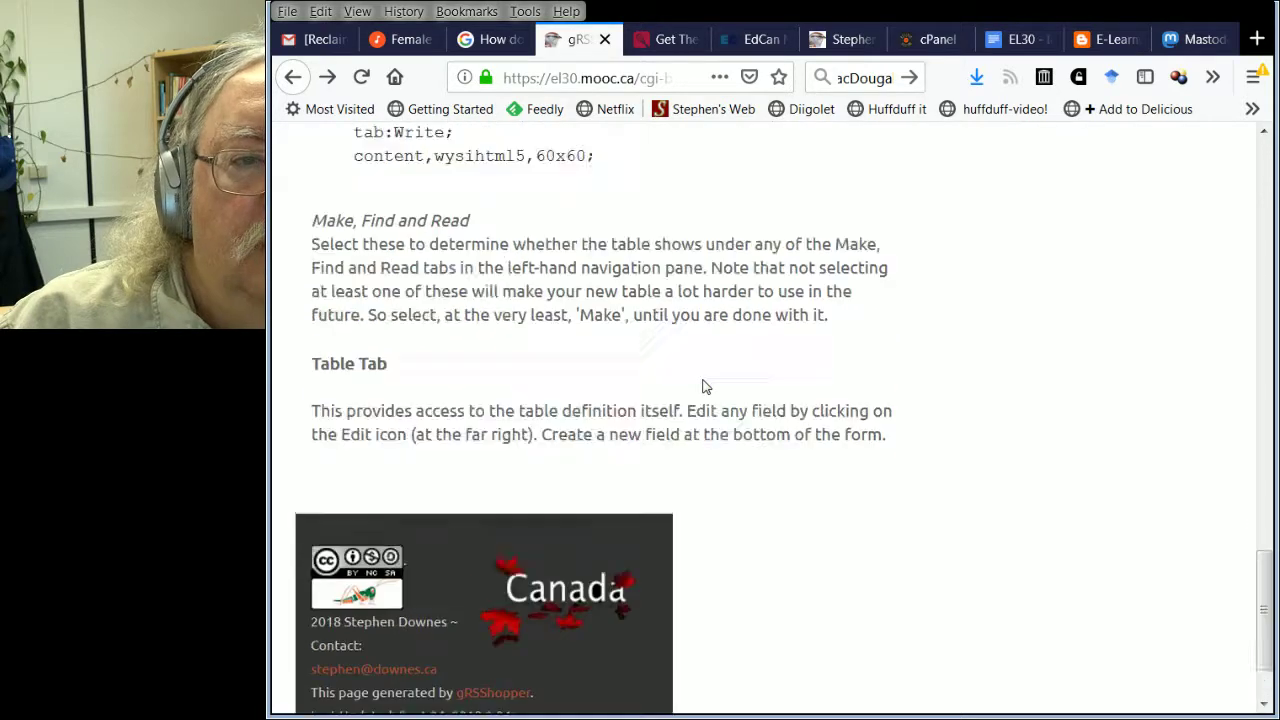
scroll(702, 387, up, 10)
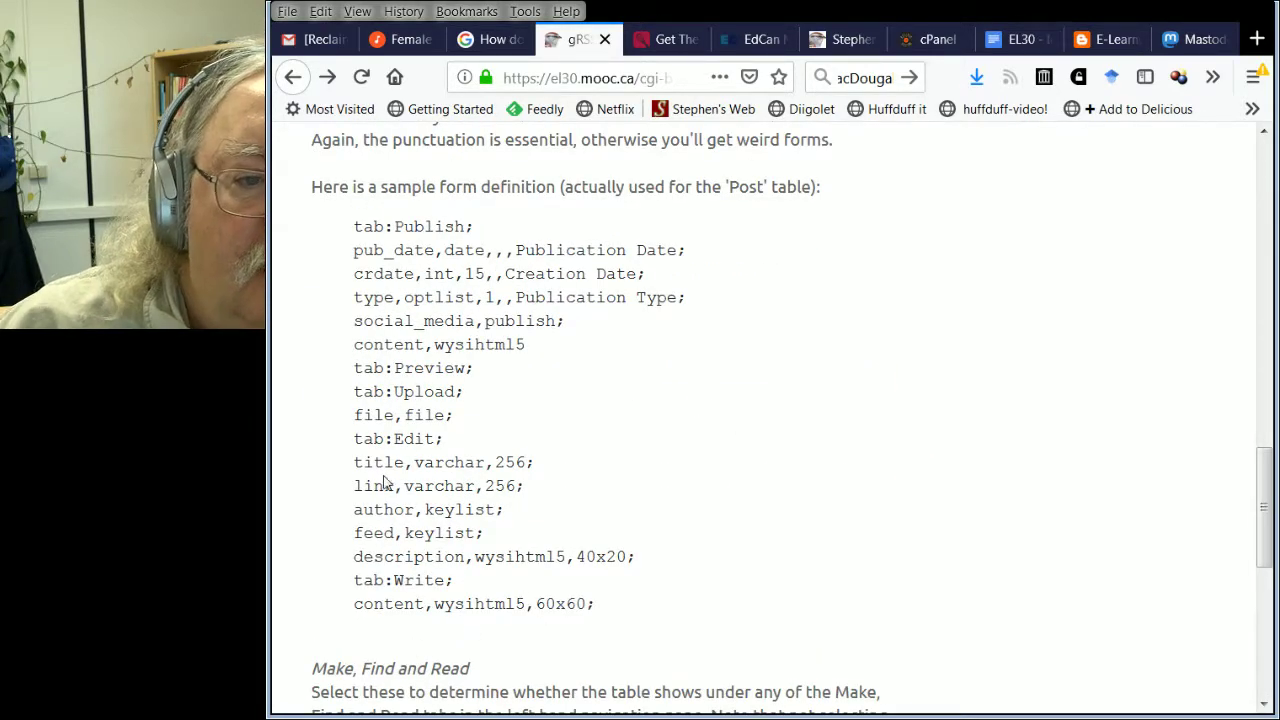
scroll(456, 424, up, 10)
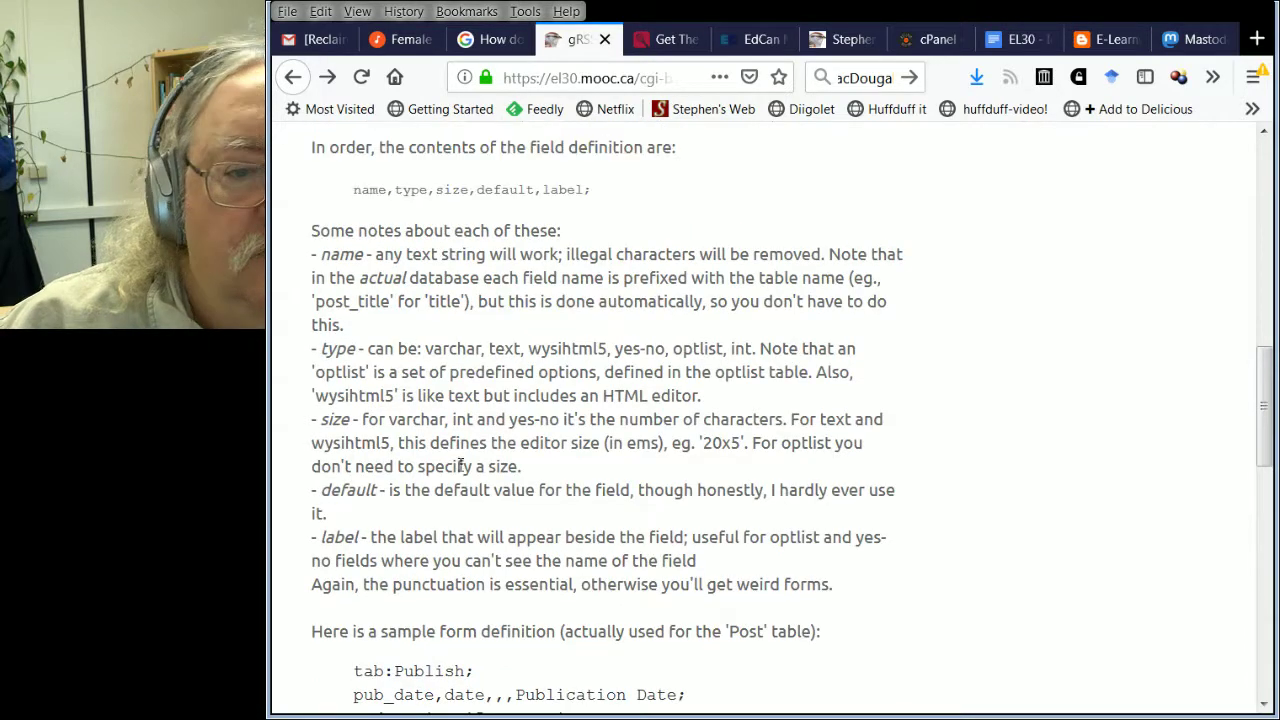
scroll(571, 552, up, 20)
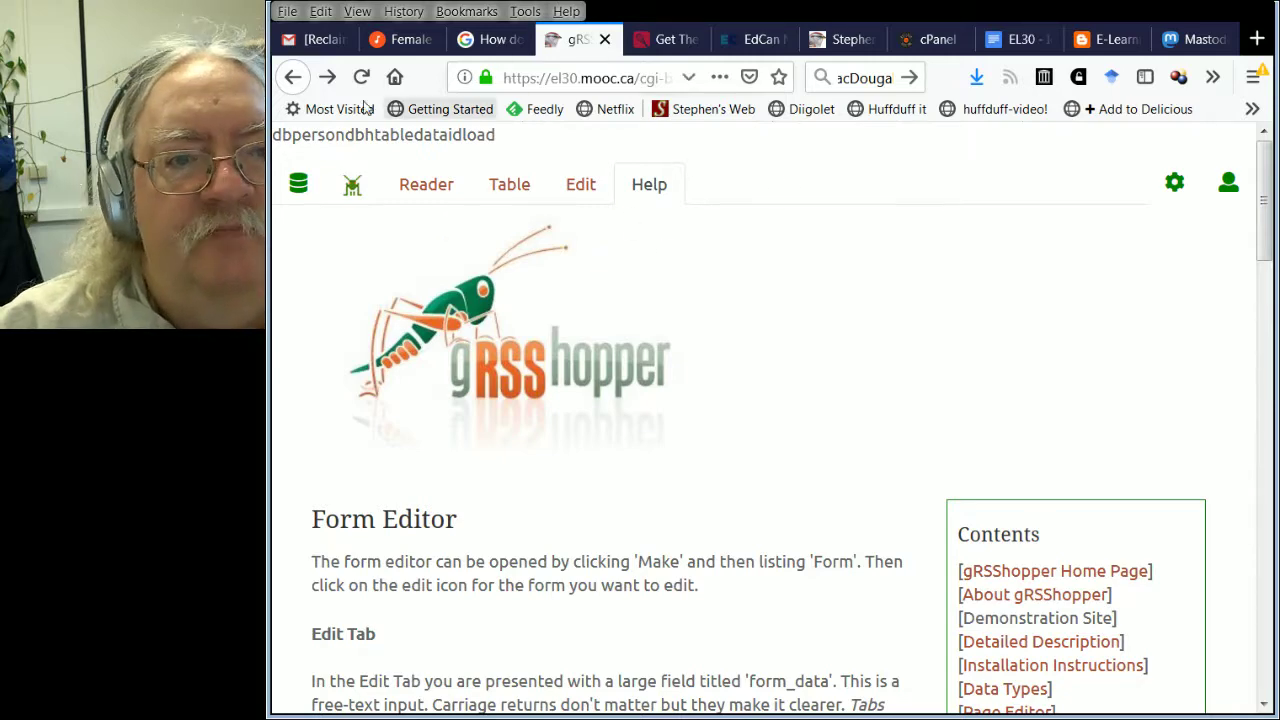
Reopen the forms list and inspect the event form's start,datetime,,,Start; and finish datetime lines
click(300, 185)
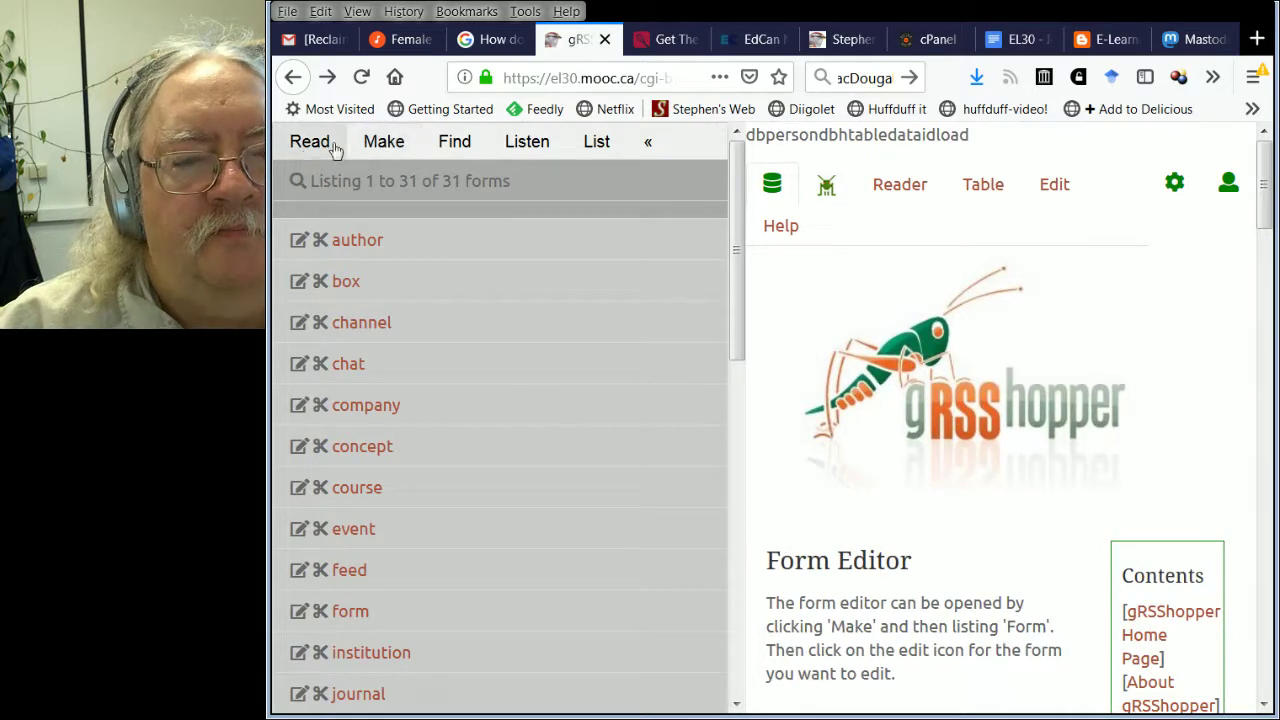
scroll(476, 420, down, 2)
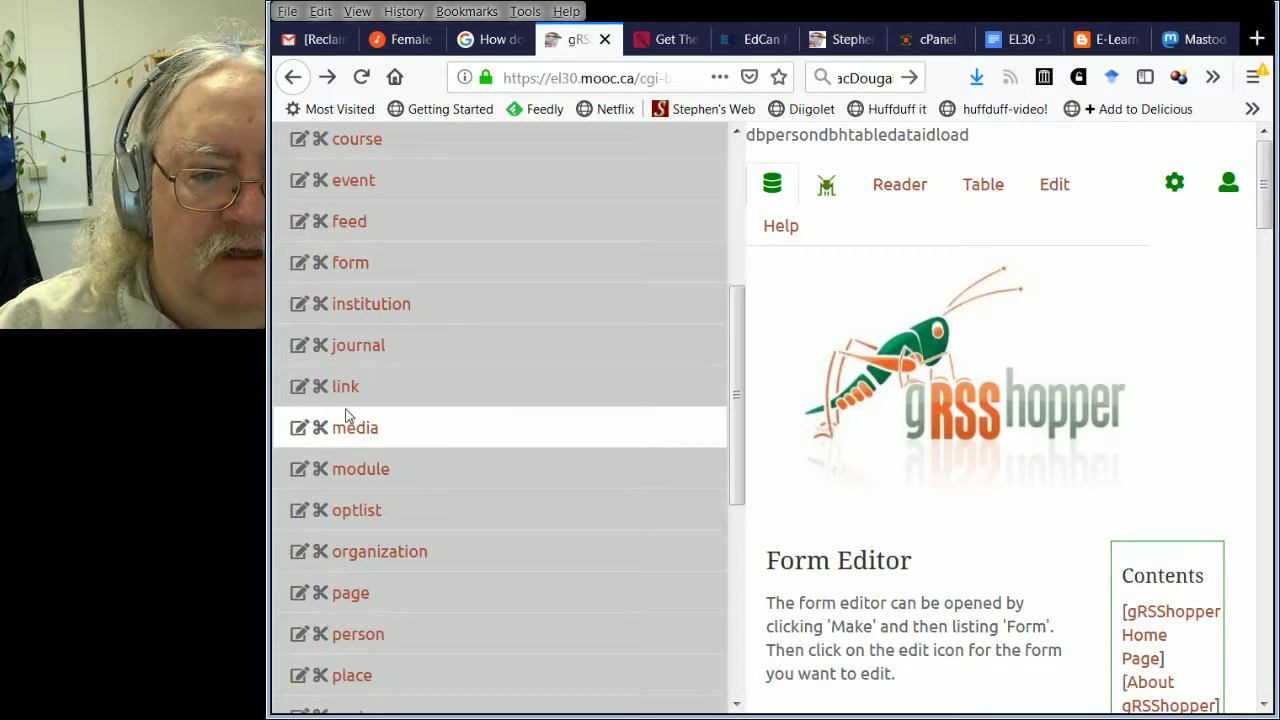
scroll(416, 455, up, 4)
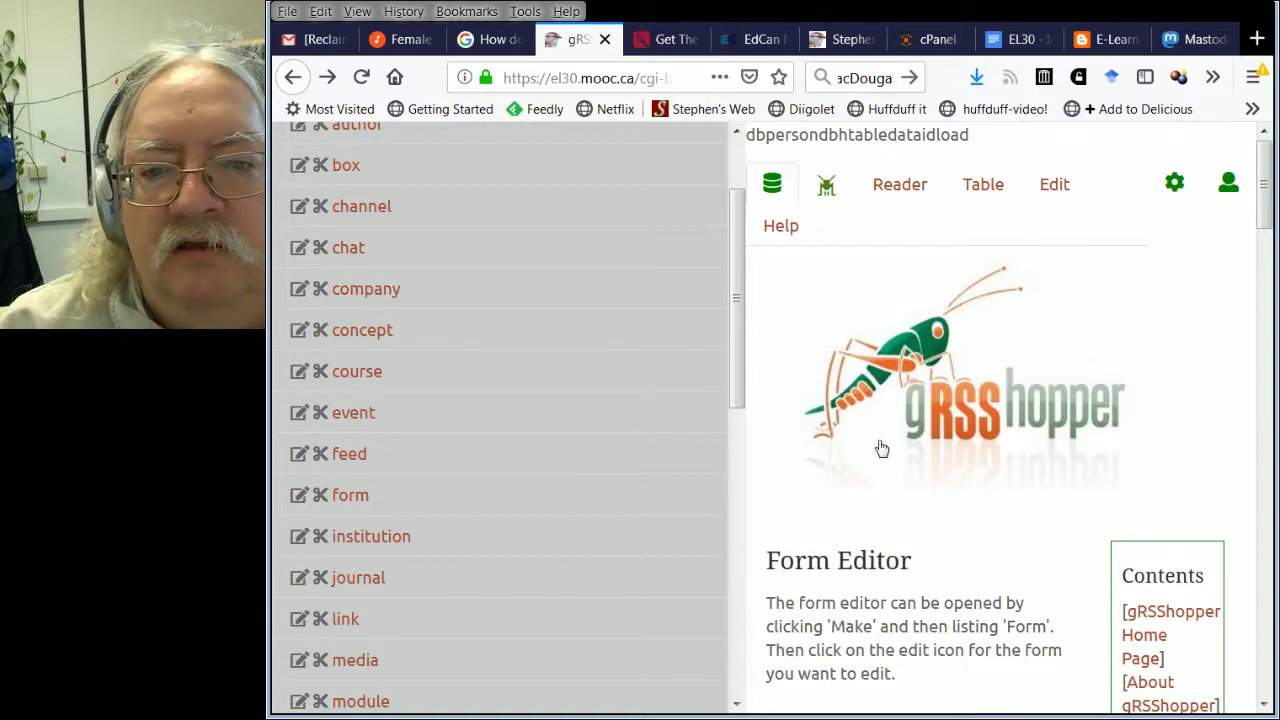
scroll(871, 480, down, 4)
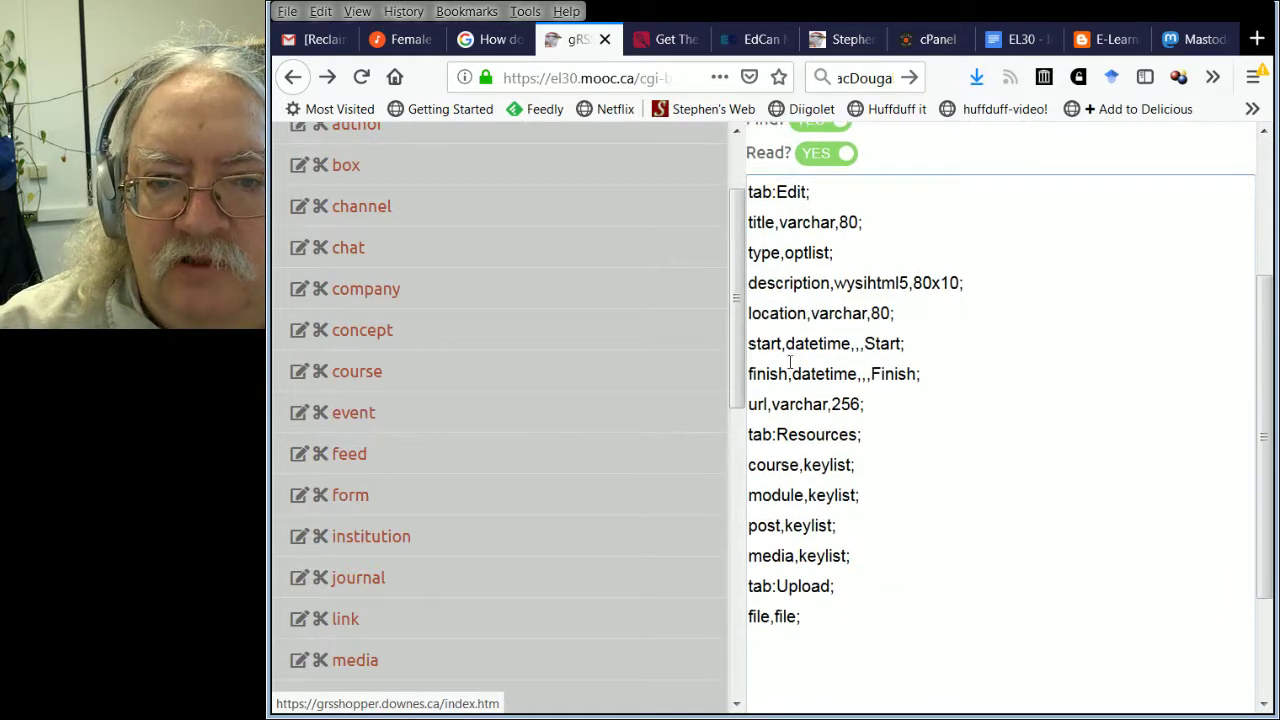
click(910, 344)
drag(910, 344, 748, 344)
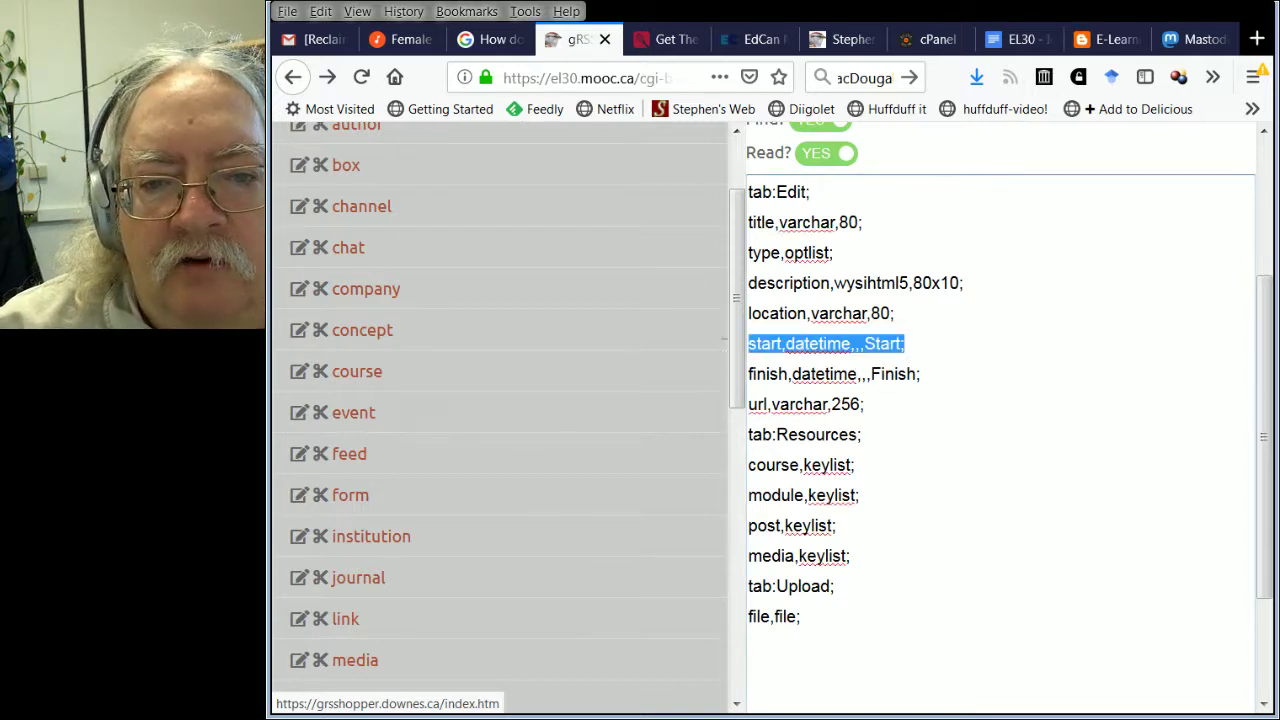
click(890, 345)
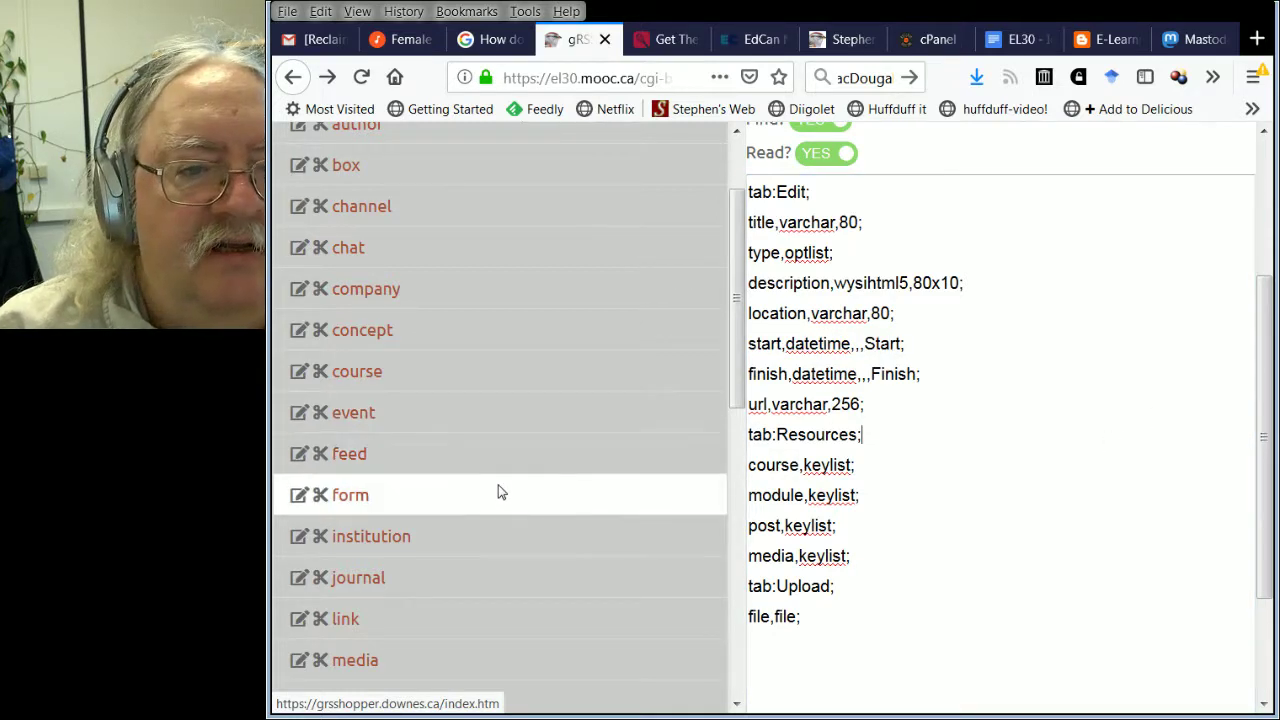
scroll(495, 459, down, 3)
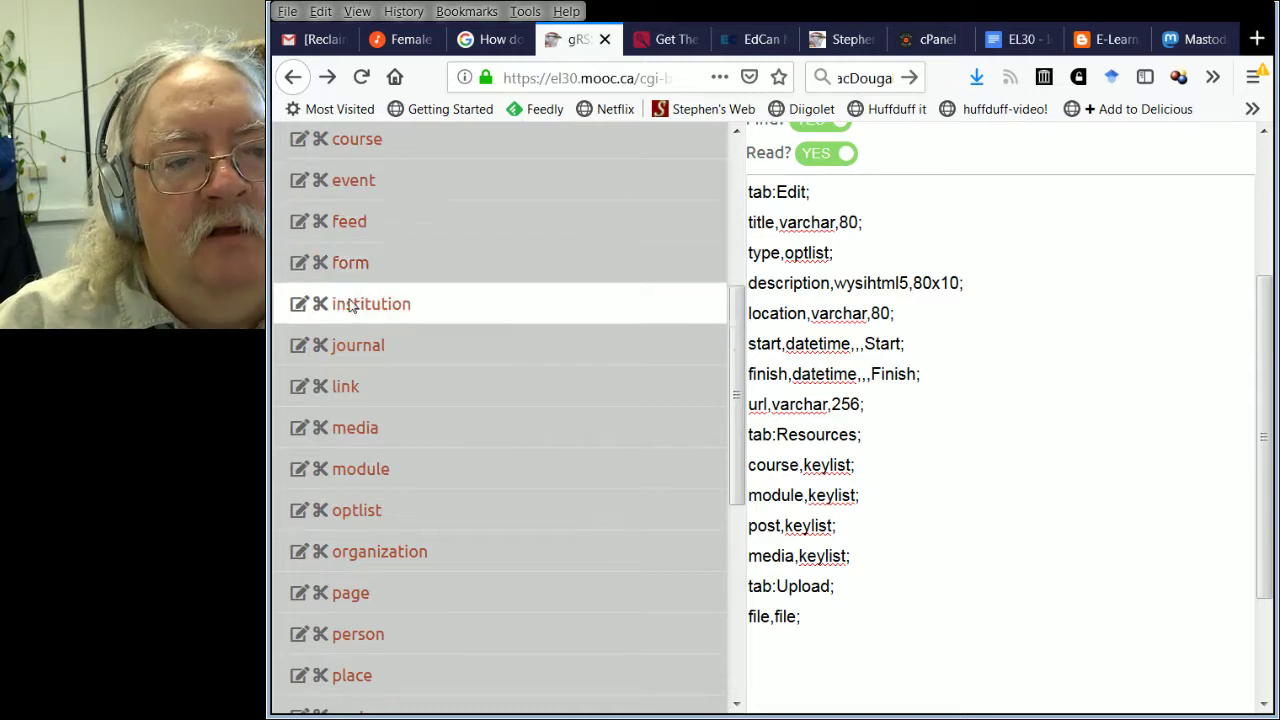
scroll(420, 412, down, 6)
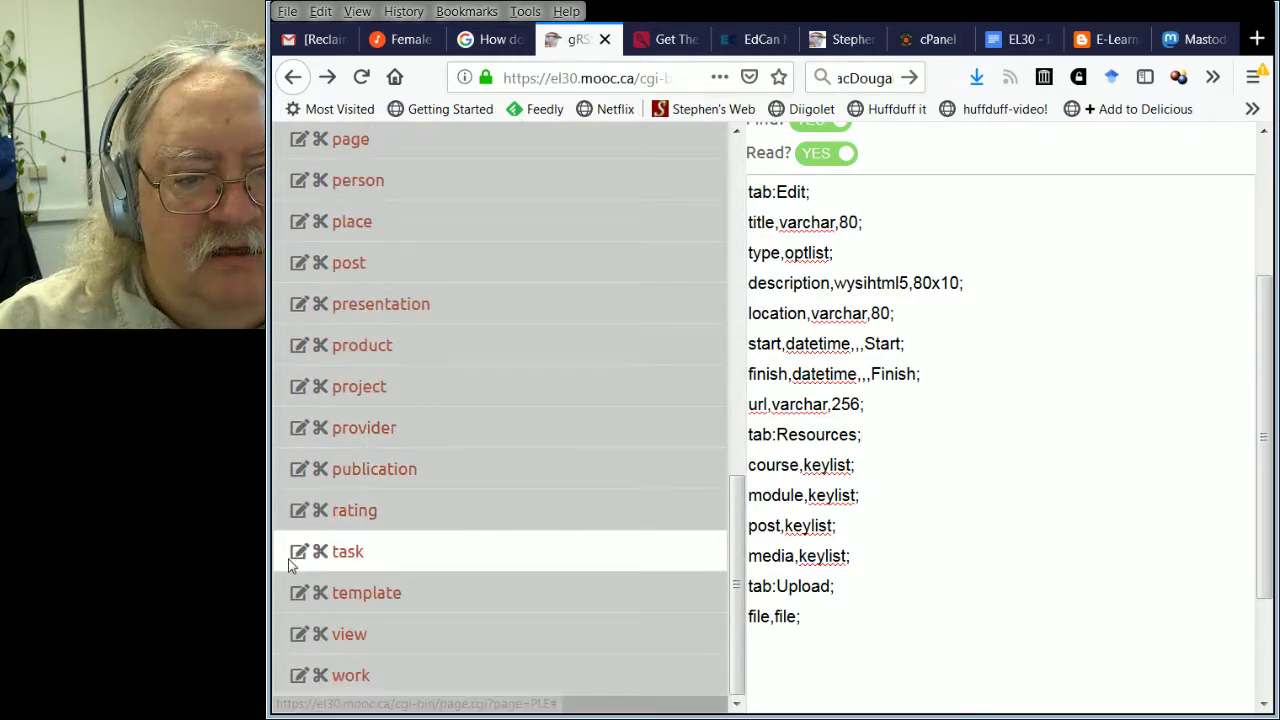
drag(736, 551, 737, 190)
Add a due,datetime,,,Due; field line after the task form's description line
click(650, 148)
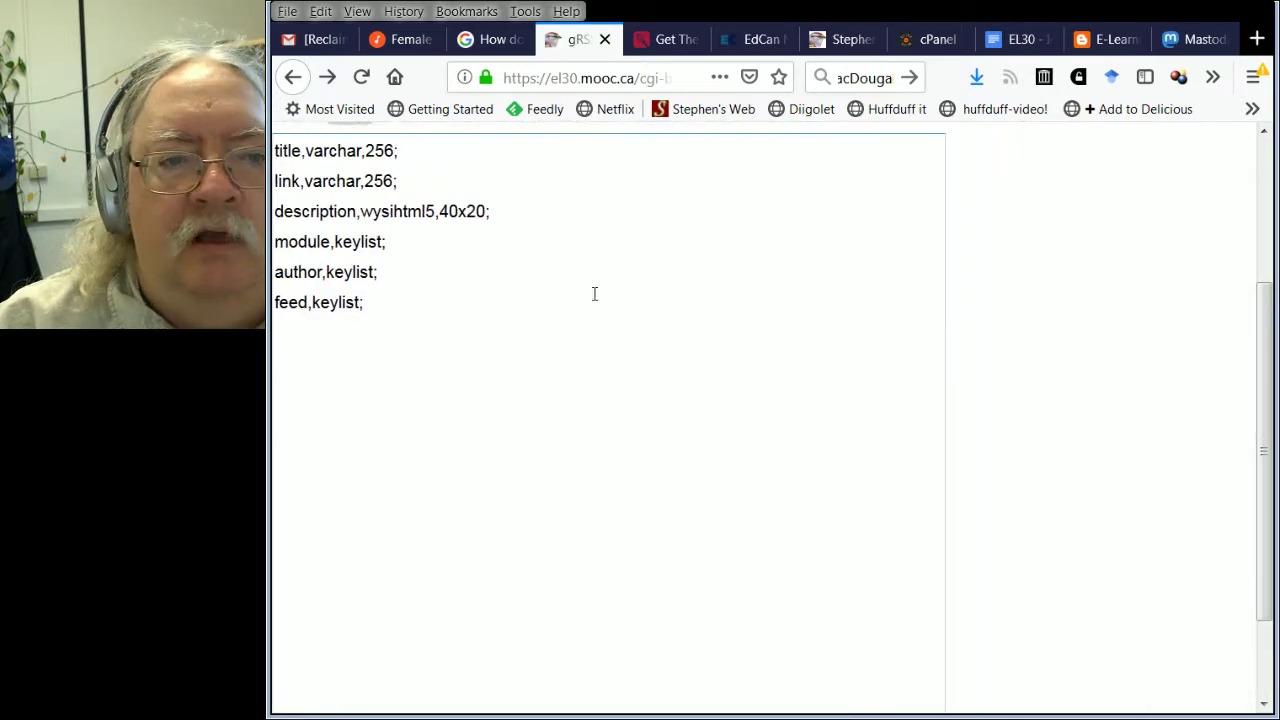
click(523, 213)
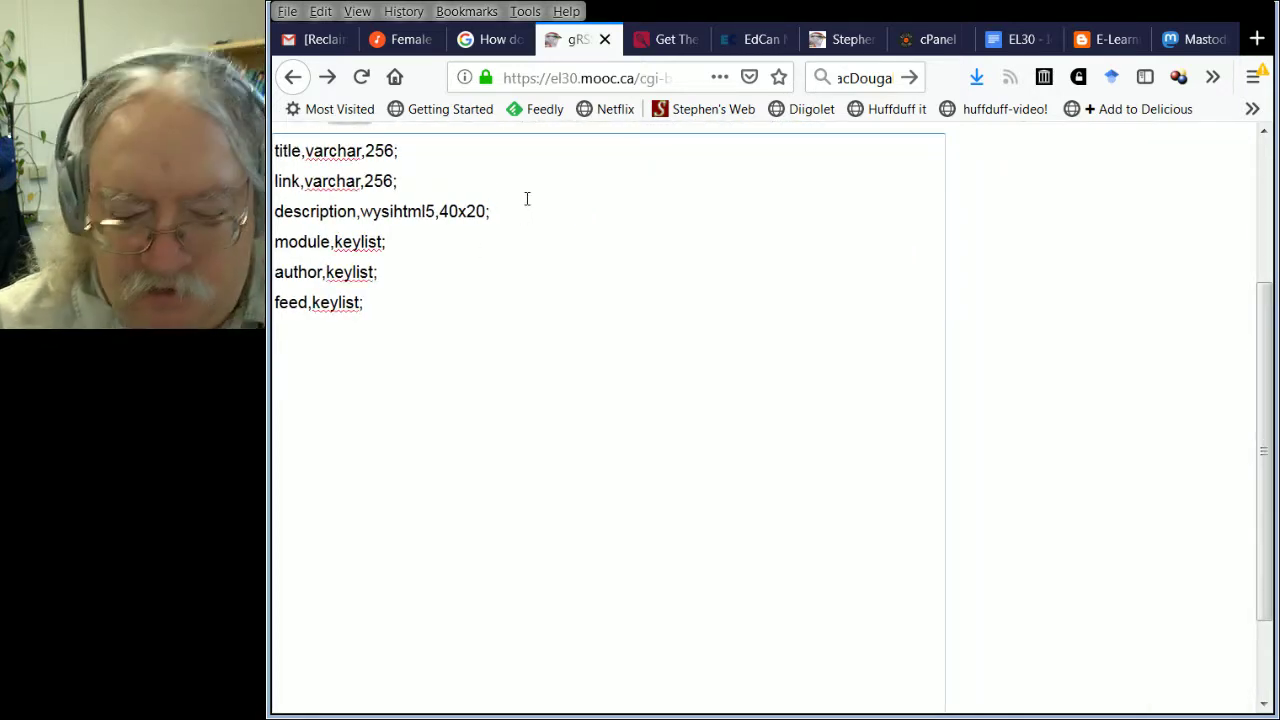
key(Return)
text(start,datetime,,,Start;)
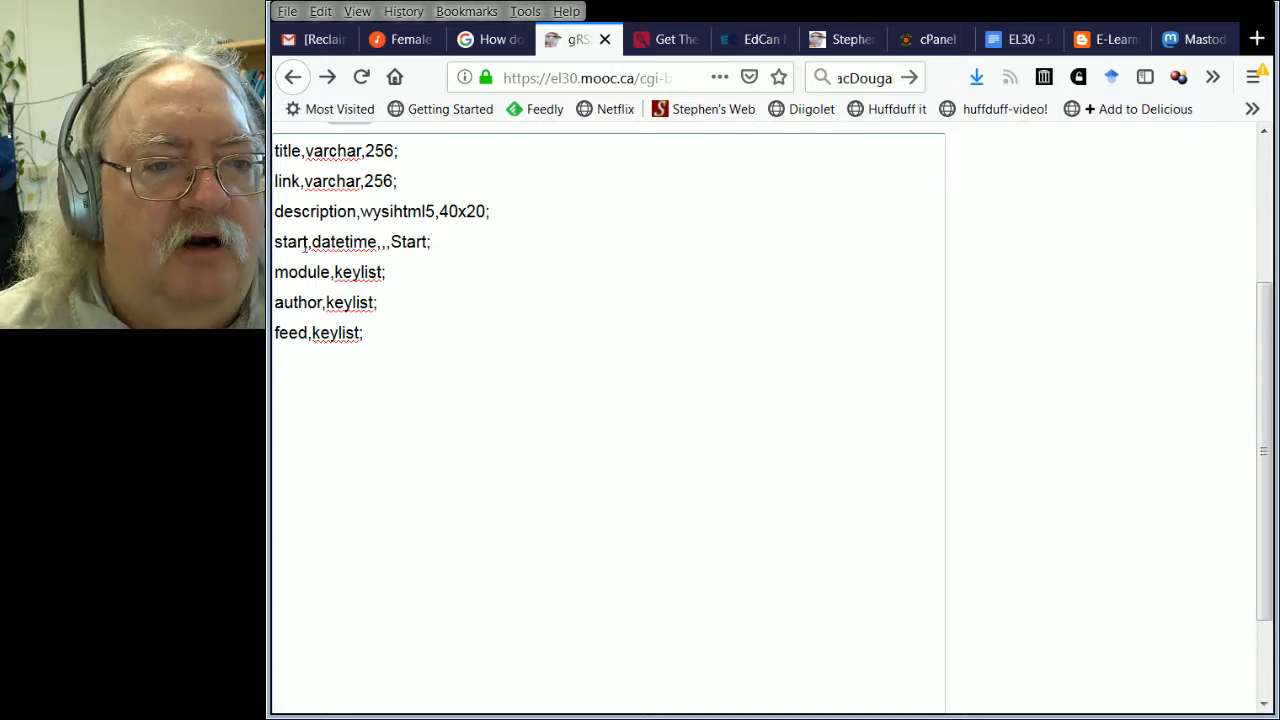
double_click(278, 241)
text(due)
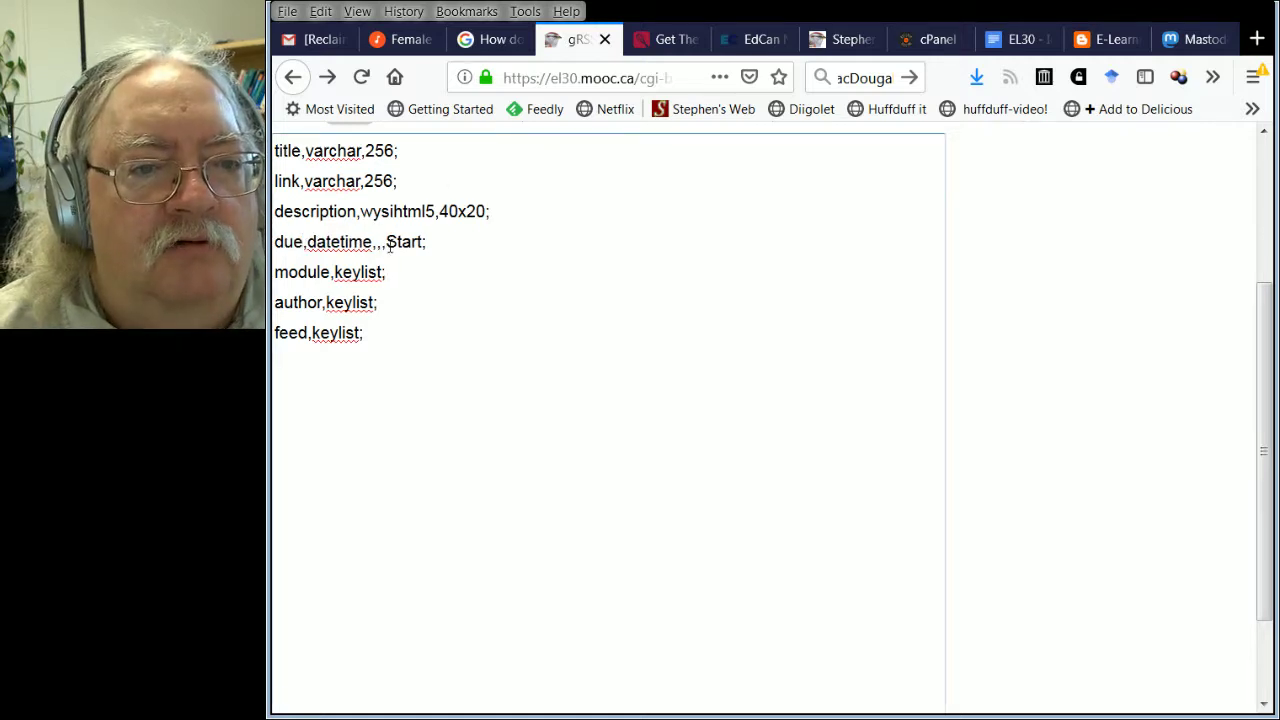
drag(387, 245, 423, 245)
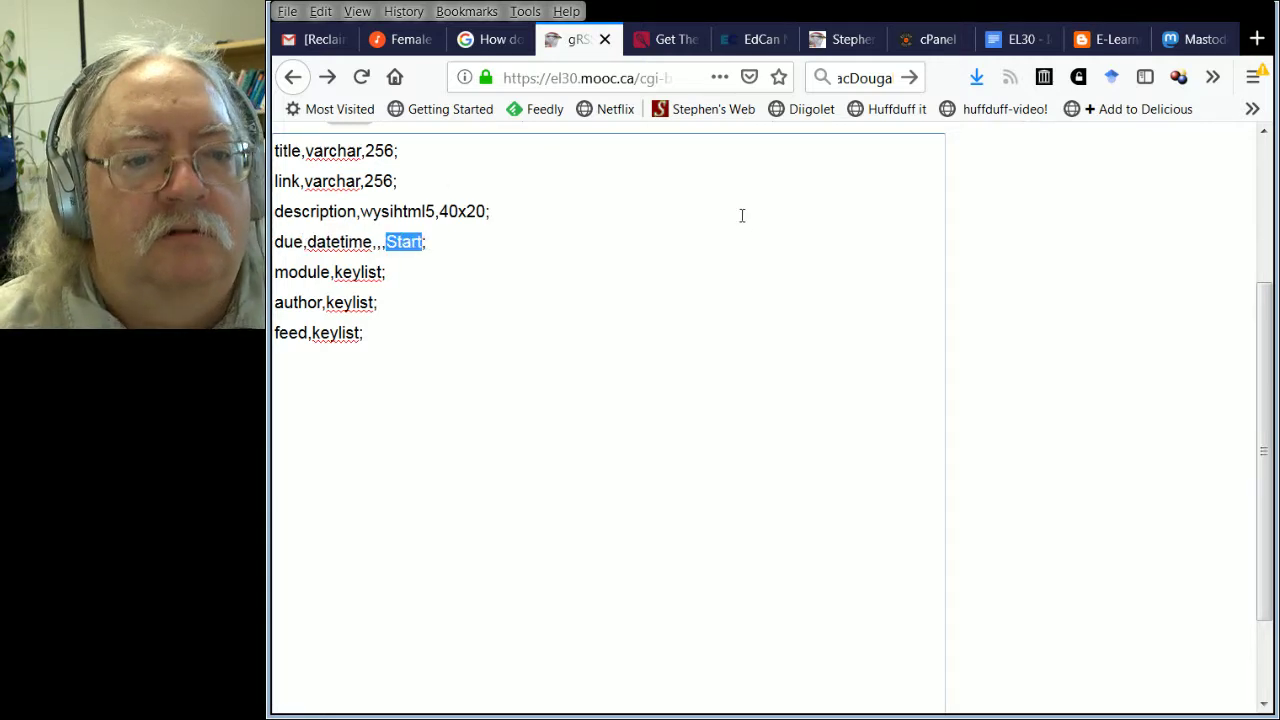
text(Due)
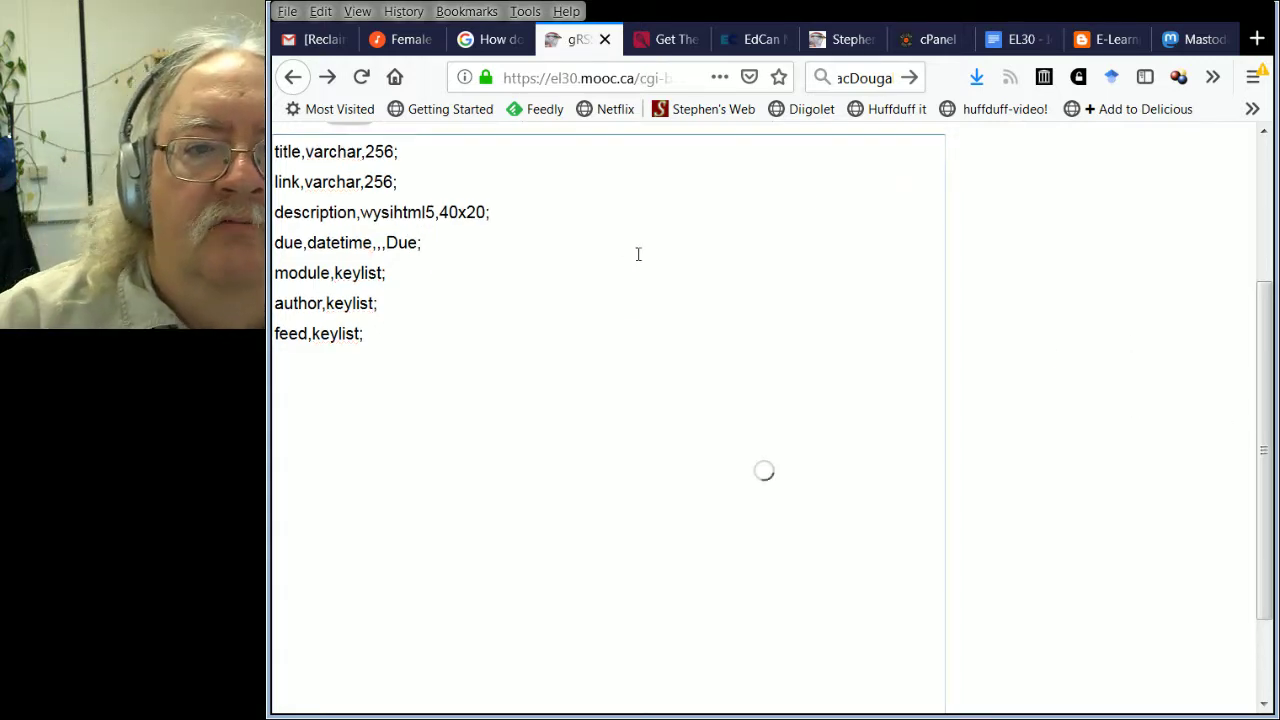
scroll(1074, 331, up, 3)
click(509, 190)
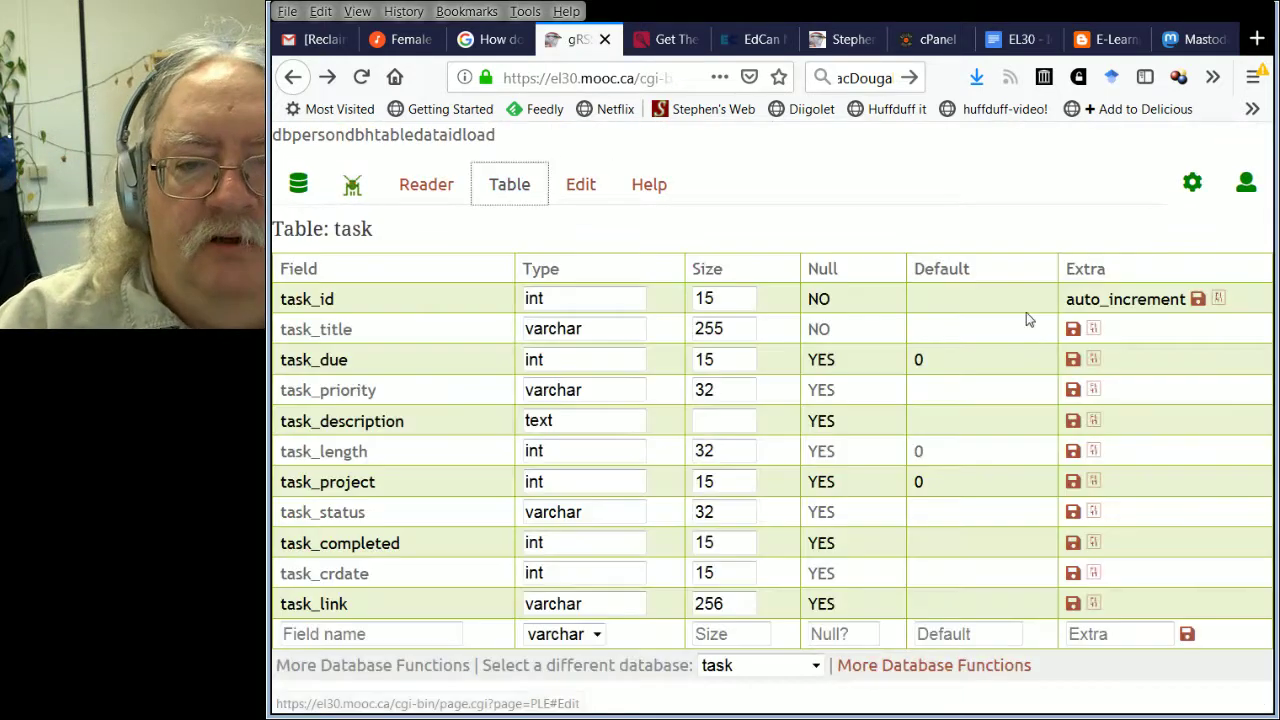
Add a task_due column of type varchar(32) to the task table and save it
click(408, 635)
text(task_due)
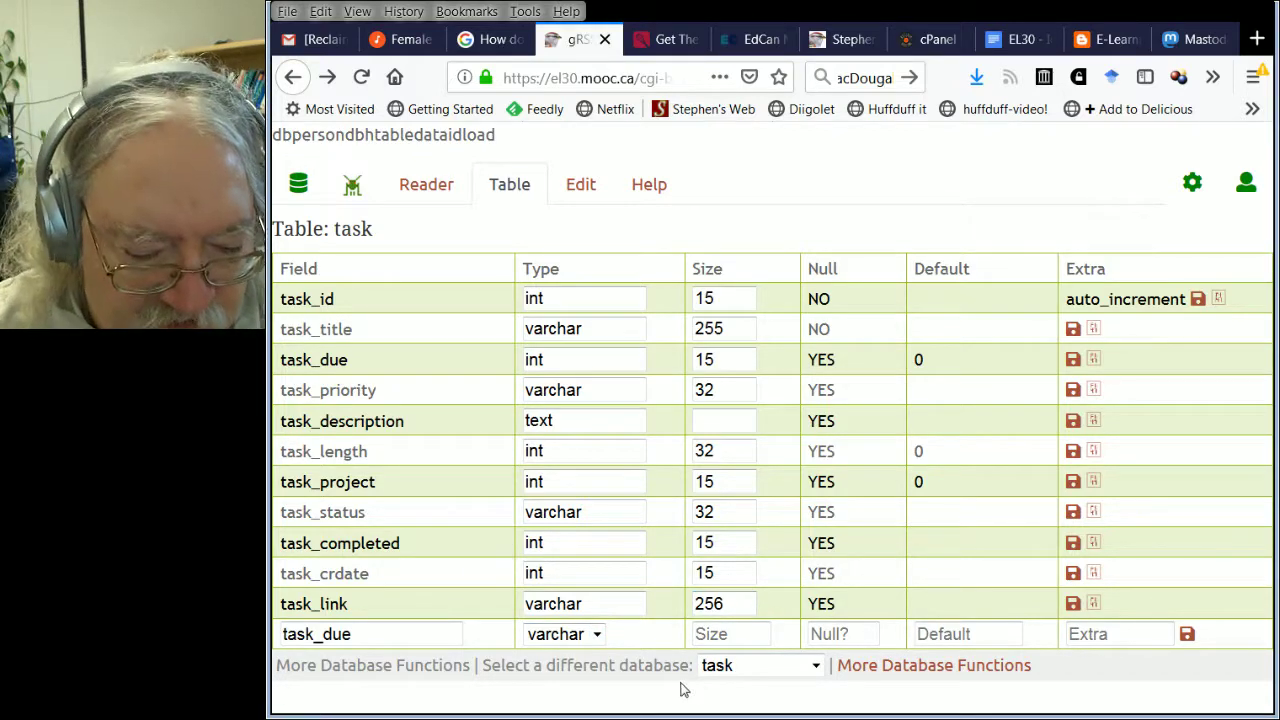
text(32)
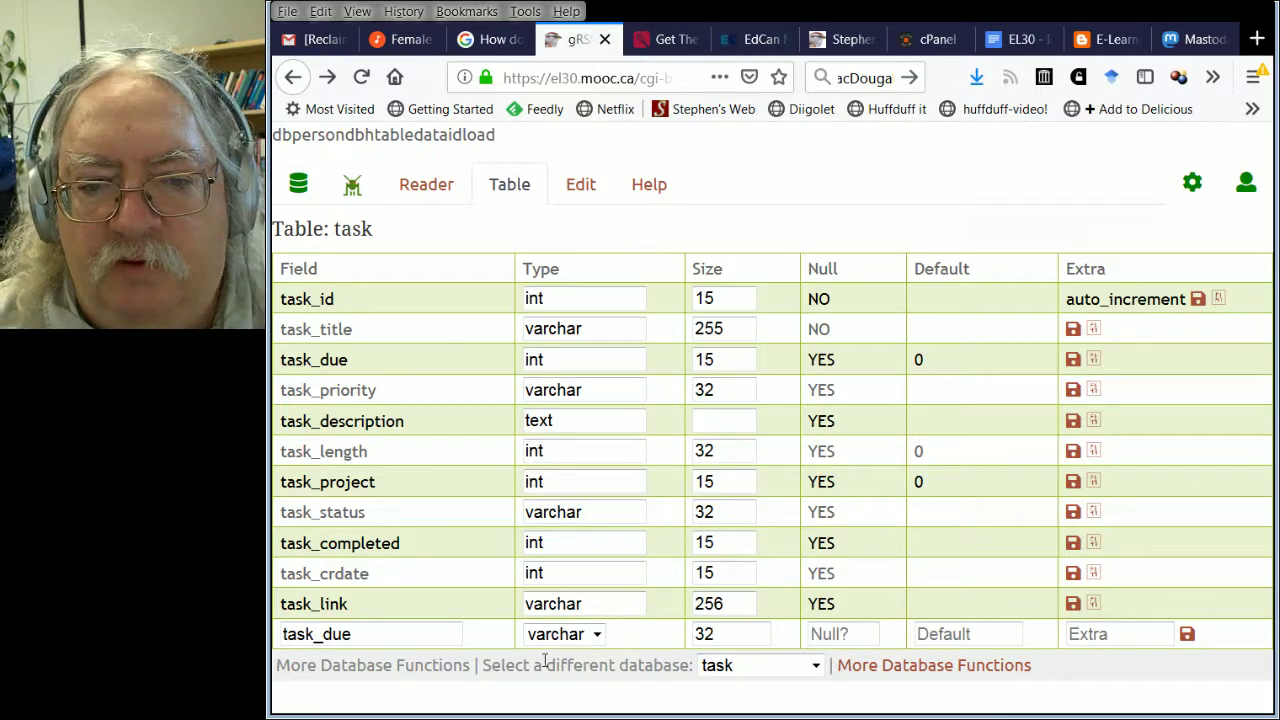
click(1187, 634)
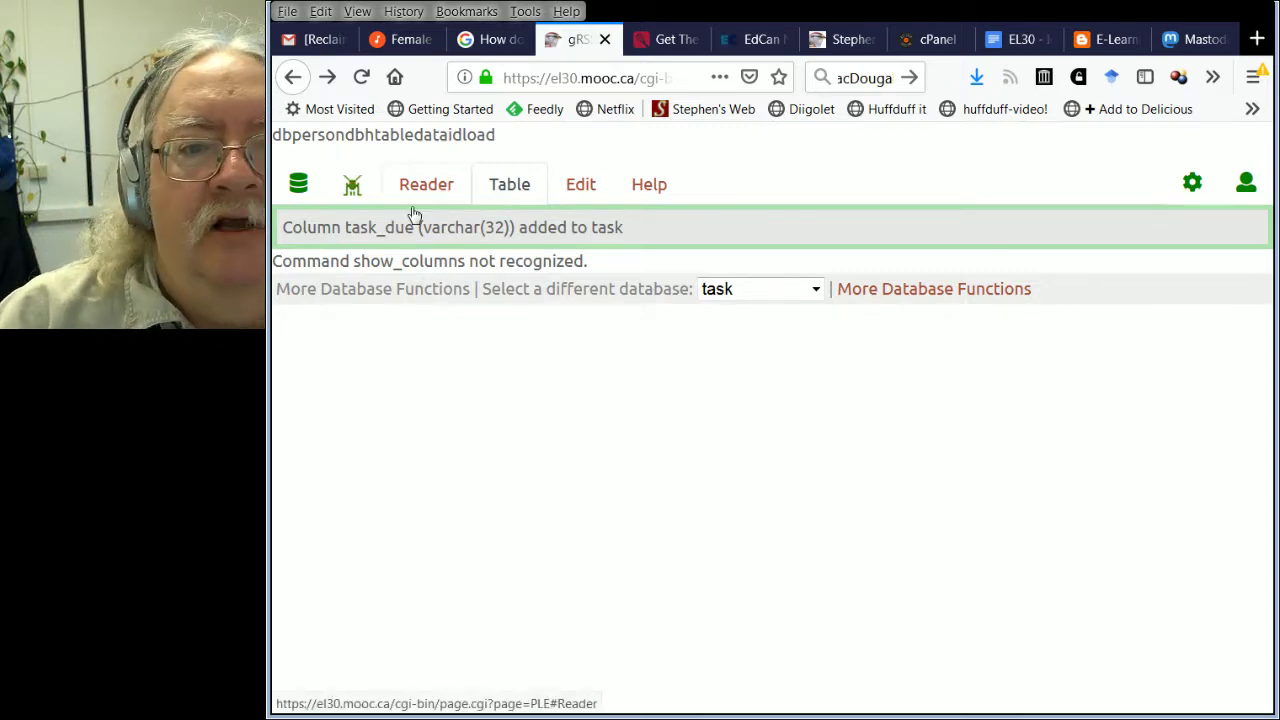
Open the Identity task from the Make > List Task listing
click(299, 186)
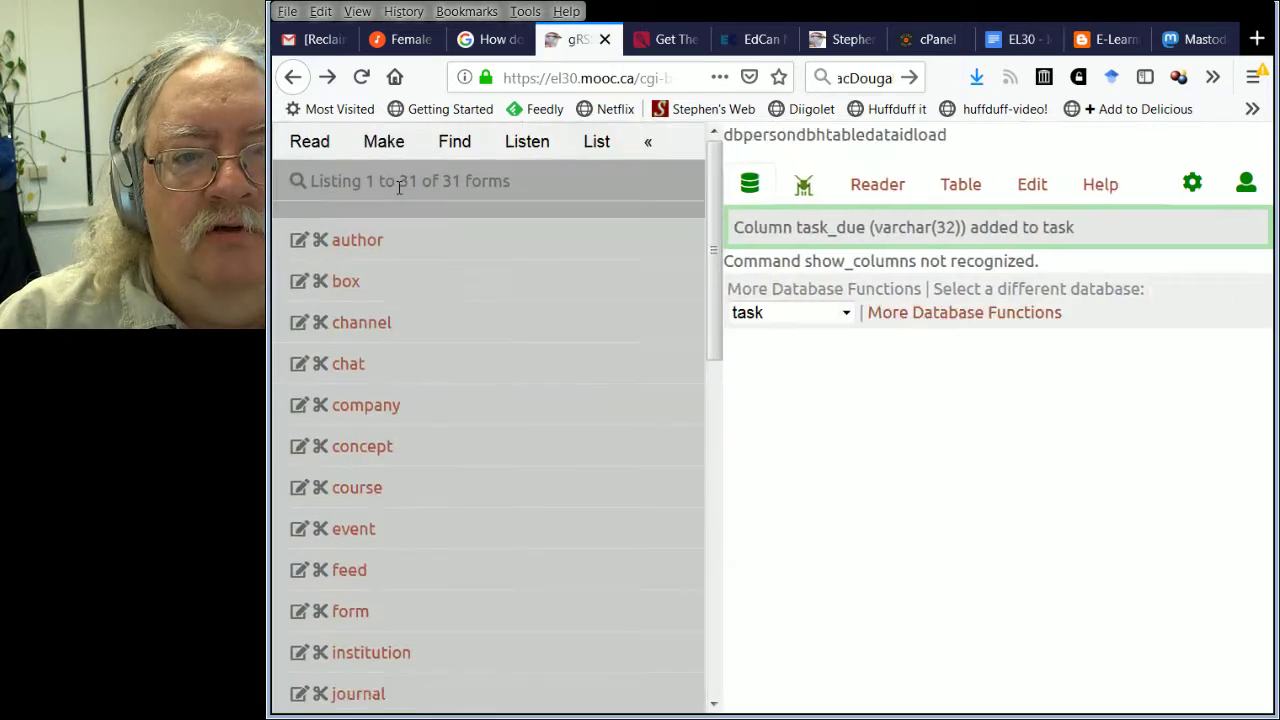
click(383, 143)
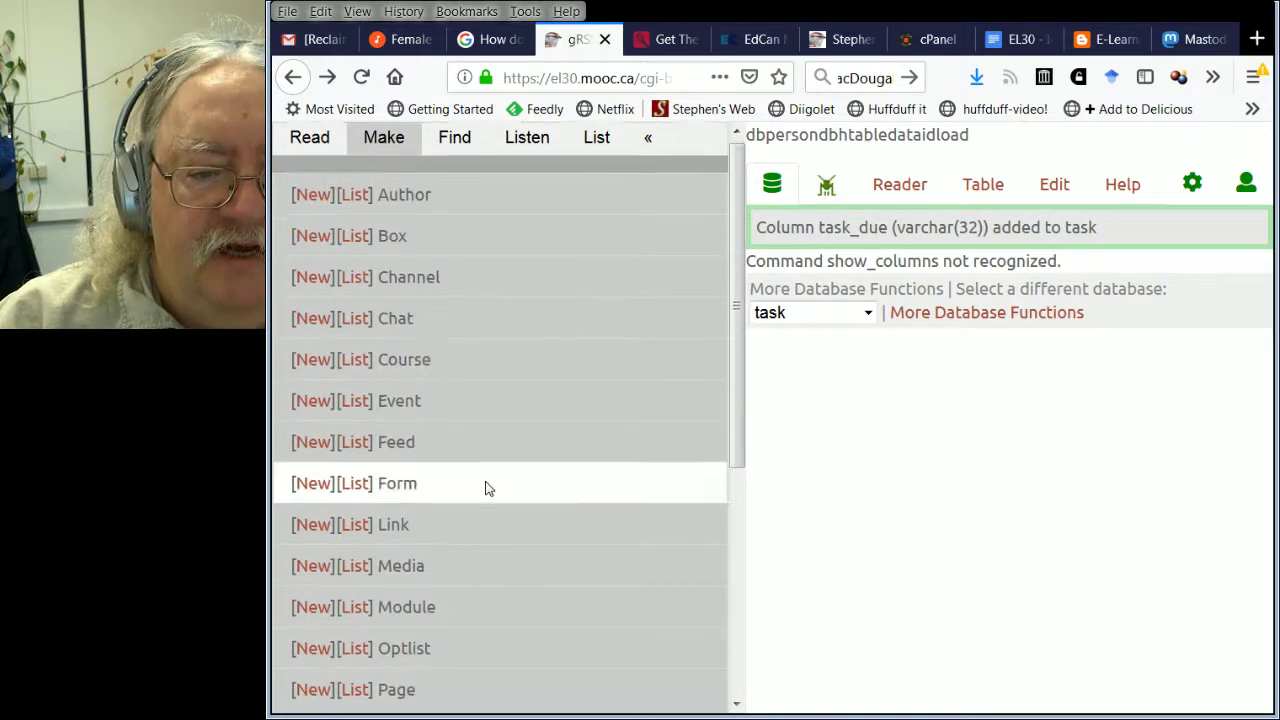
scroll(486, 489, down, 3)
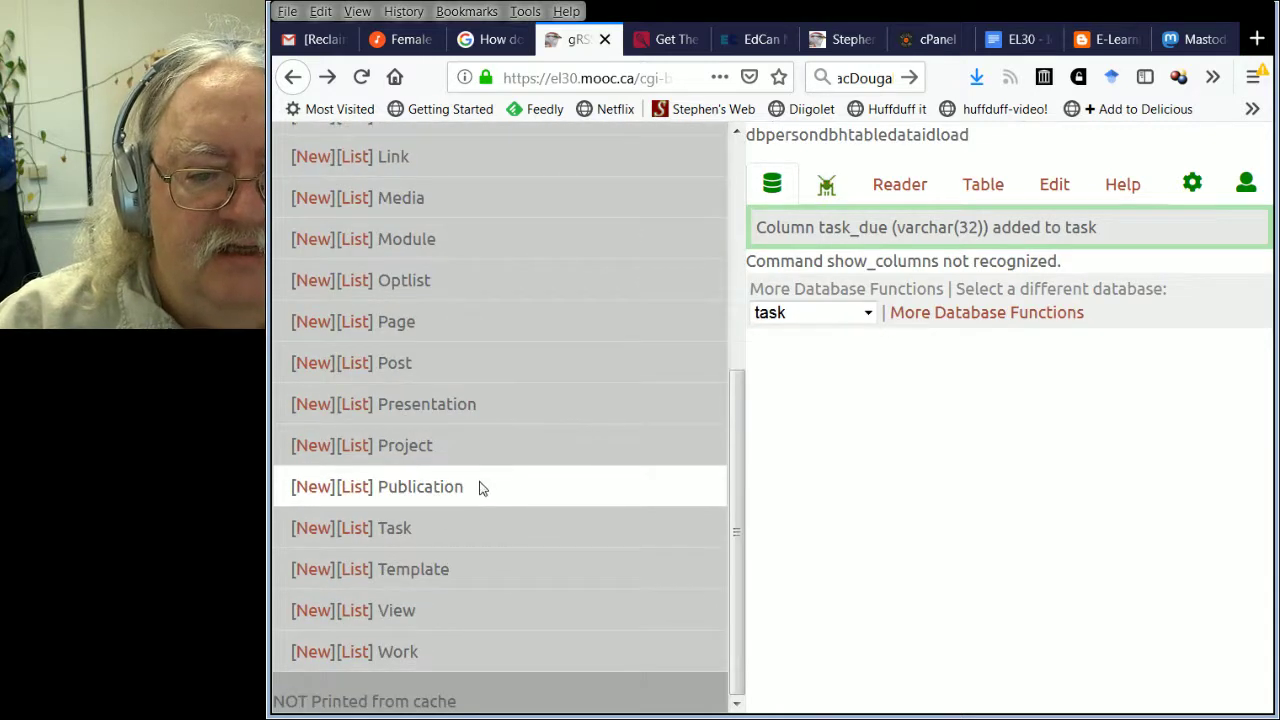
click(366, 531)
scroll(429, 531, down, 4)
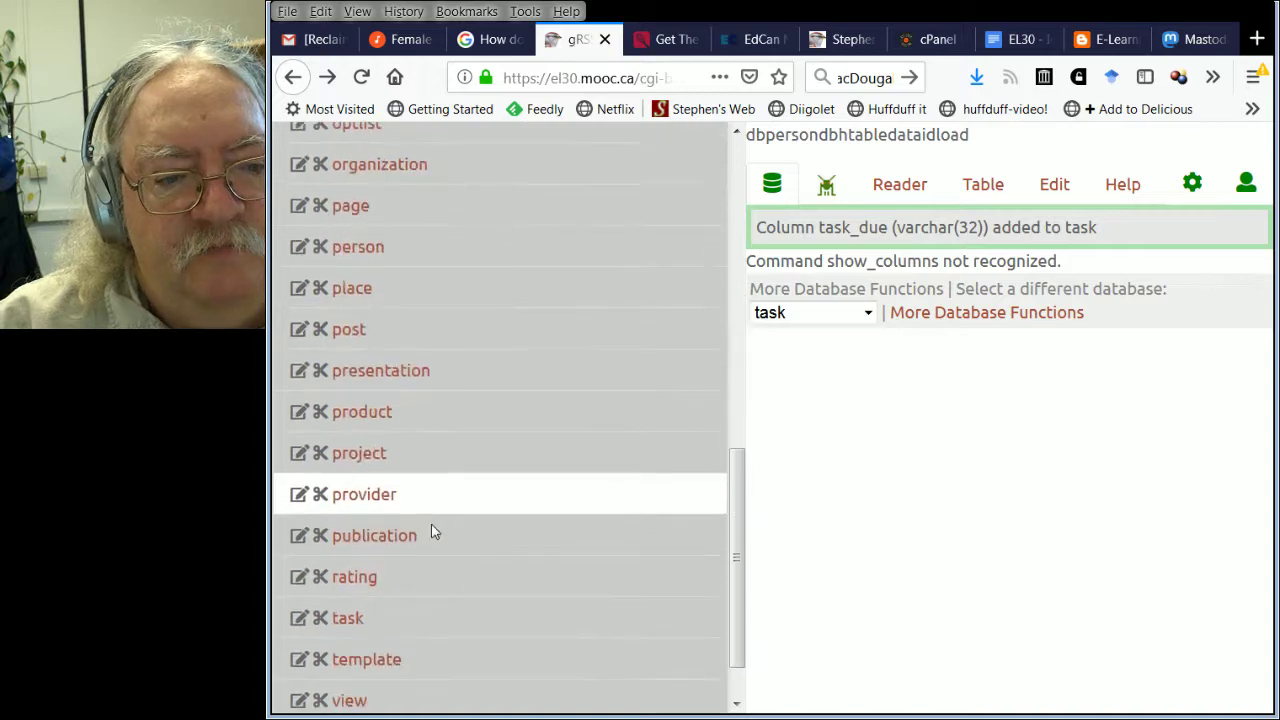
click(426, 528)
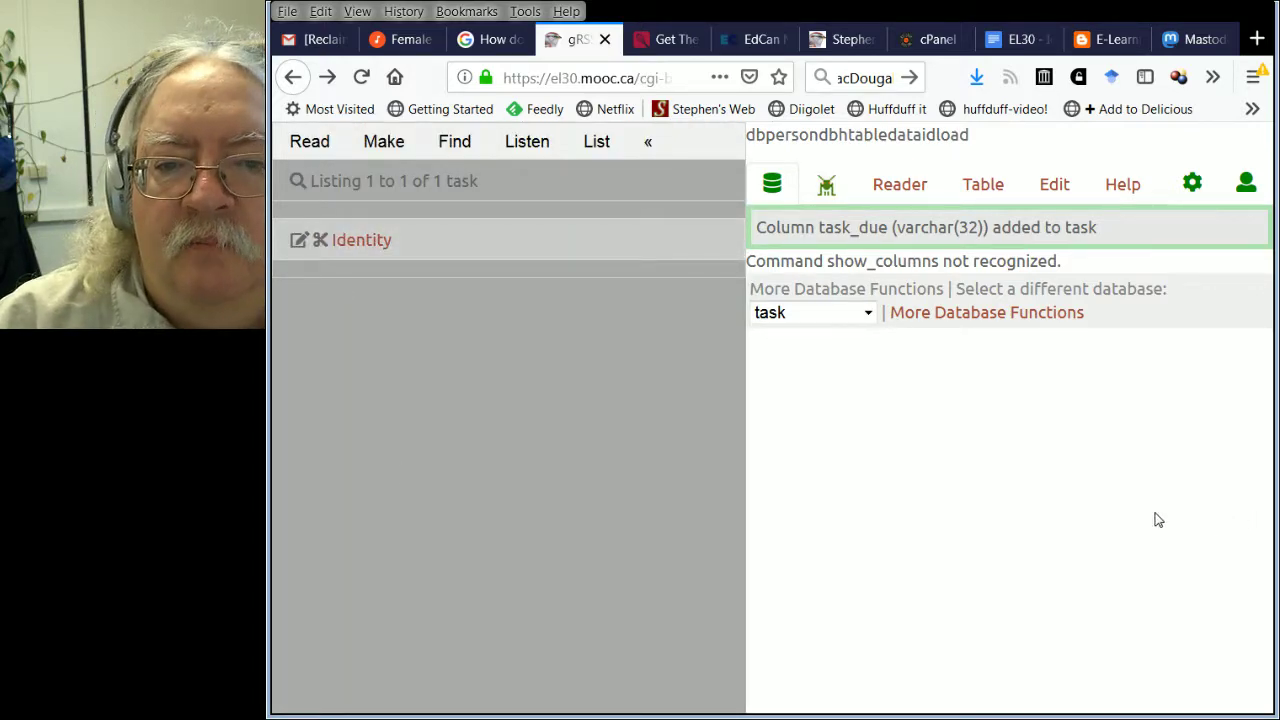
Inspect the Identity task's Due value of 2018/11/13 15:29
scroll(963, 471, down, 4)
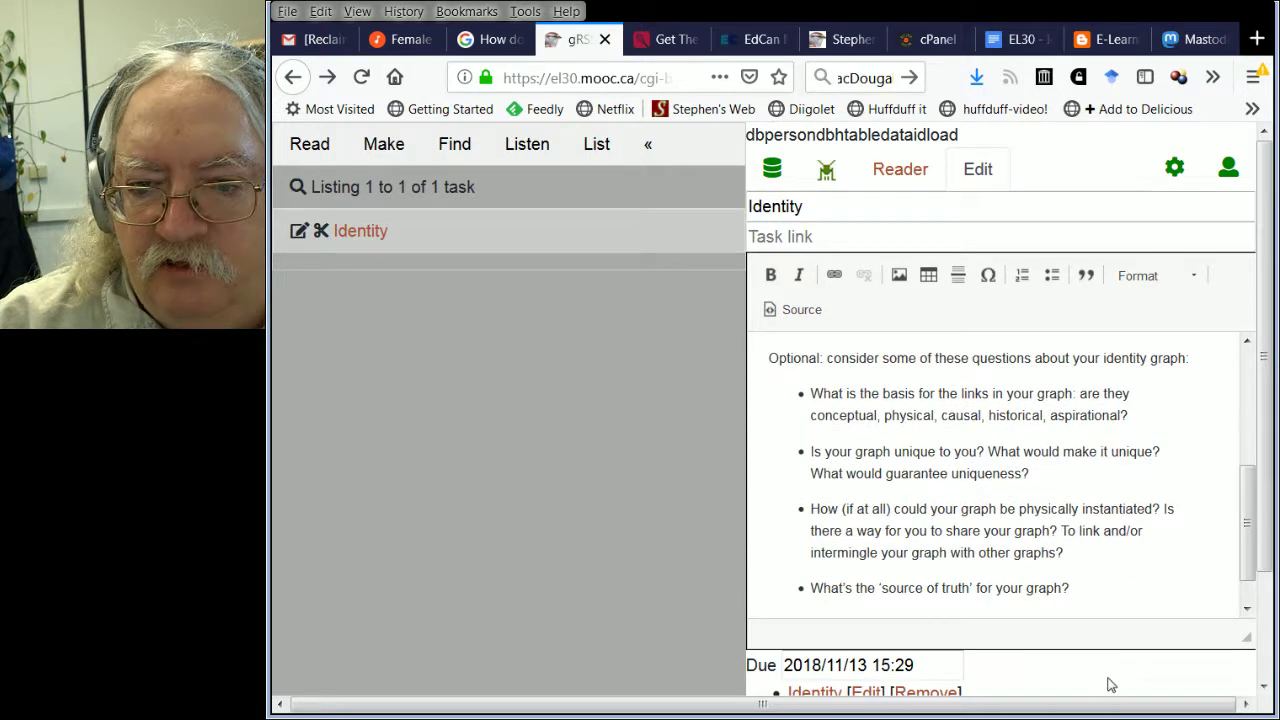
scroll(1106, 676, down, 2)
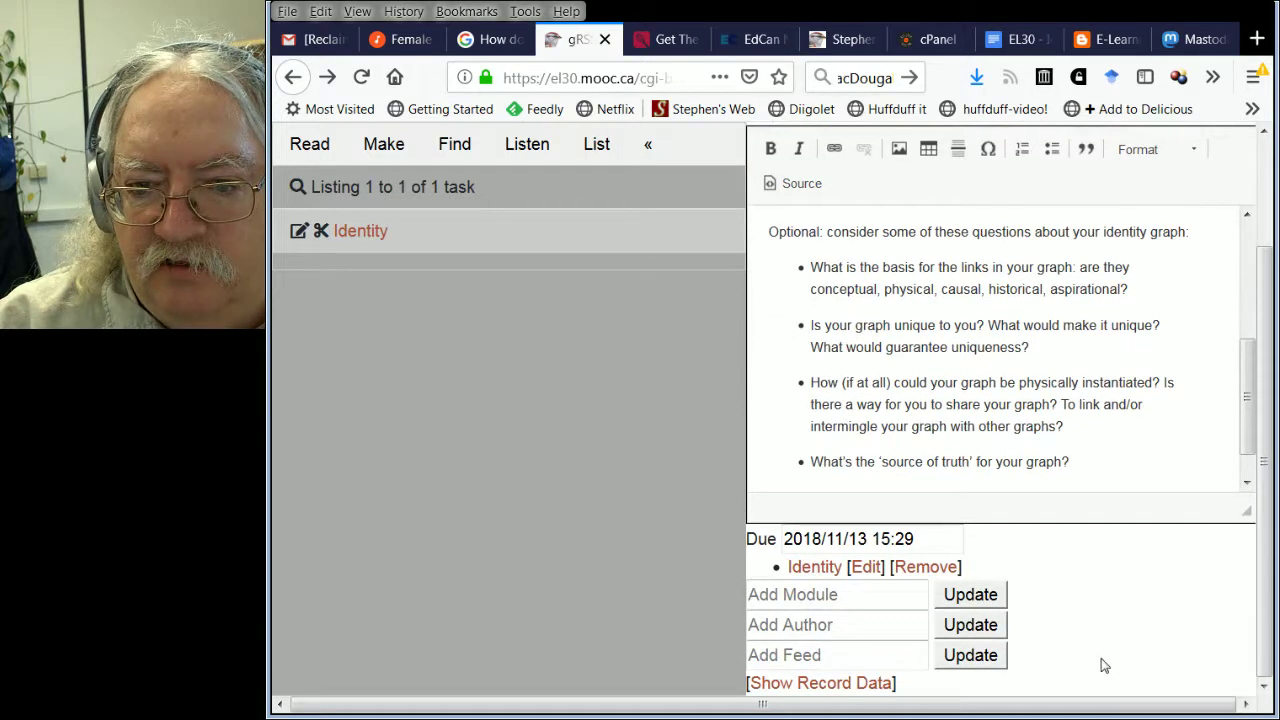
double_click(896, 538)
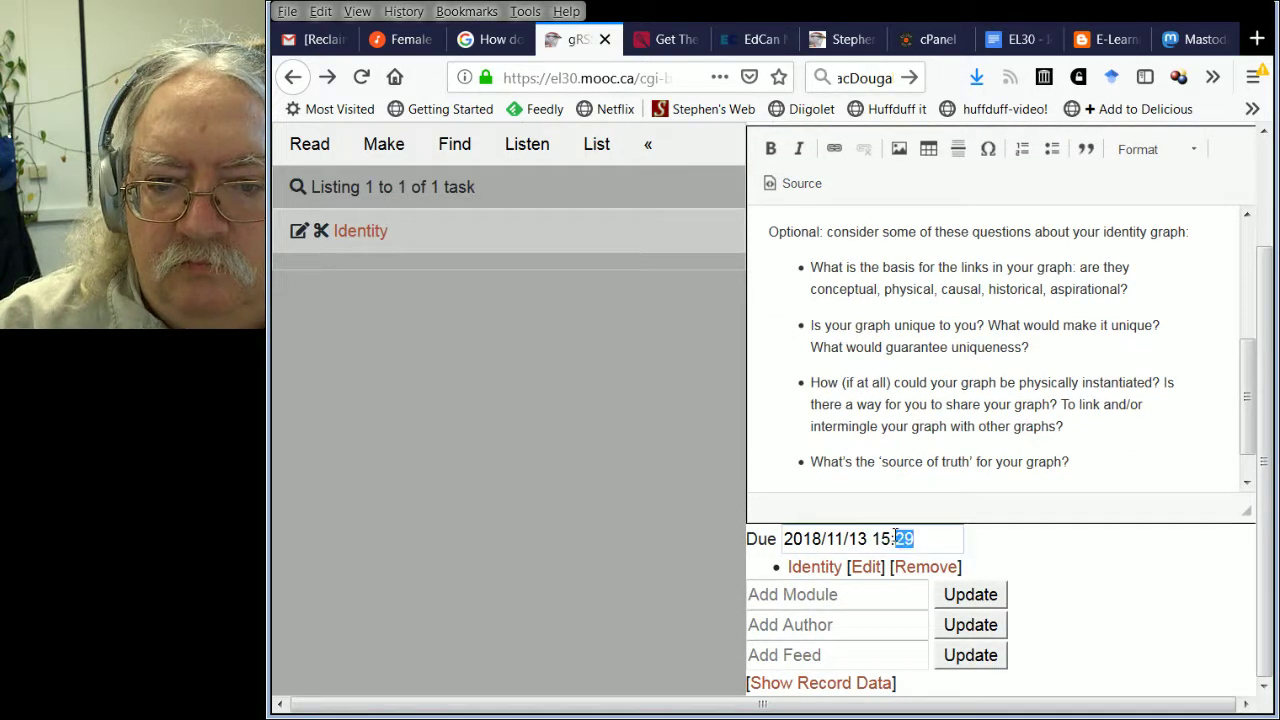
click(955, 538)
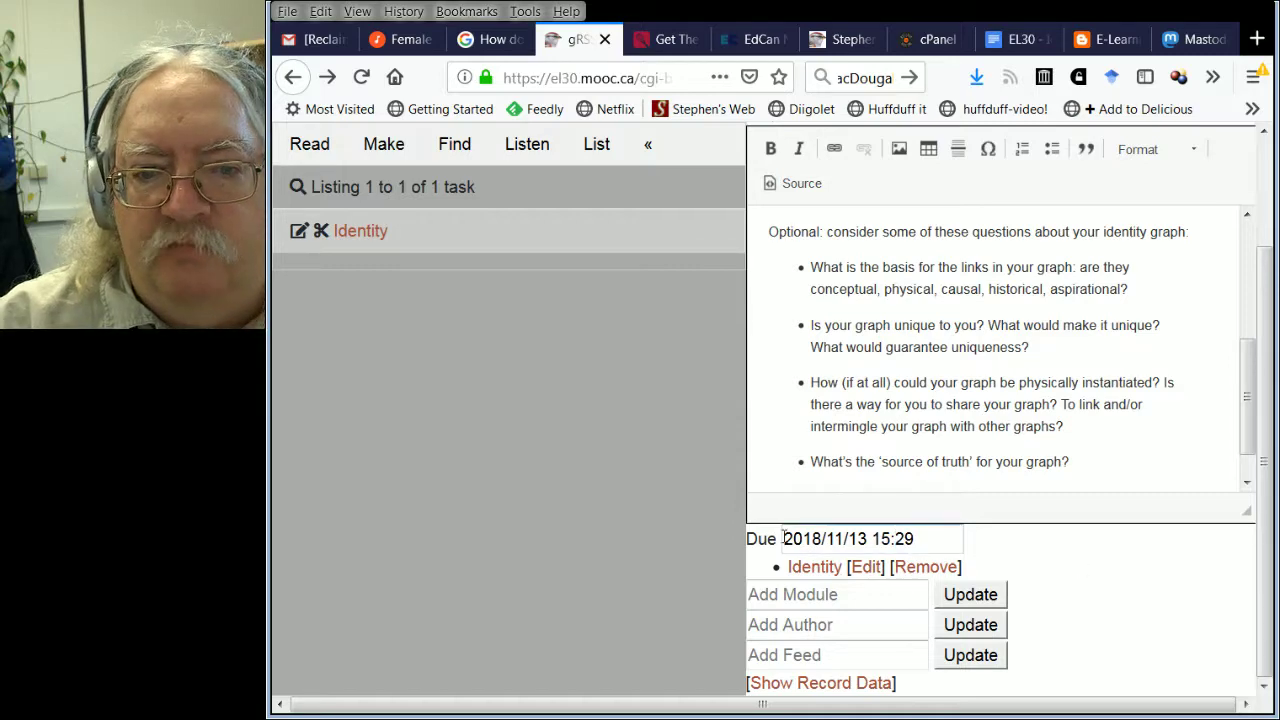
scroll(1155, 638, up, 2)
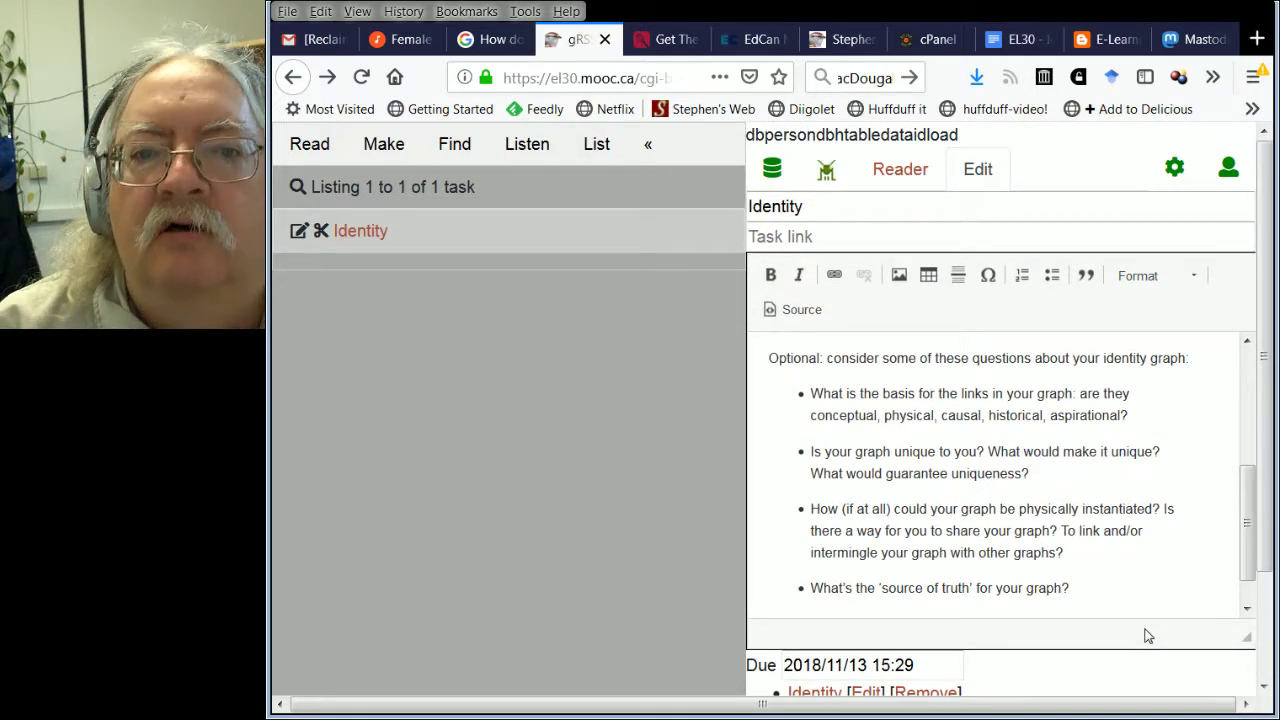
scroll(1146, 634, down, 2)
scroll(1137, 631, up, 2)
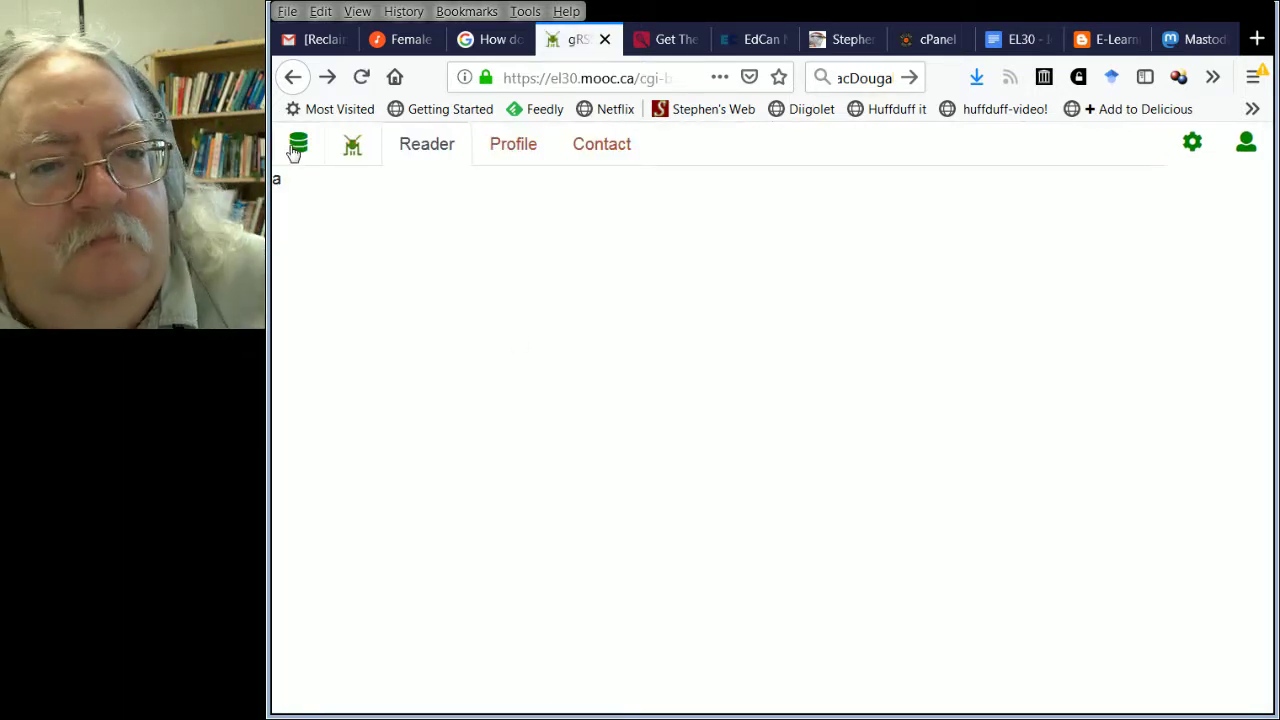
Reopen the Identity task for editing via Make > List Task
click(296, 146)
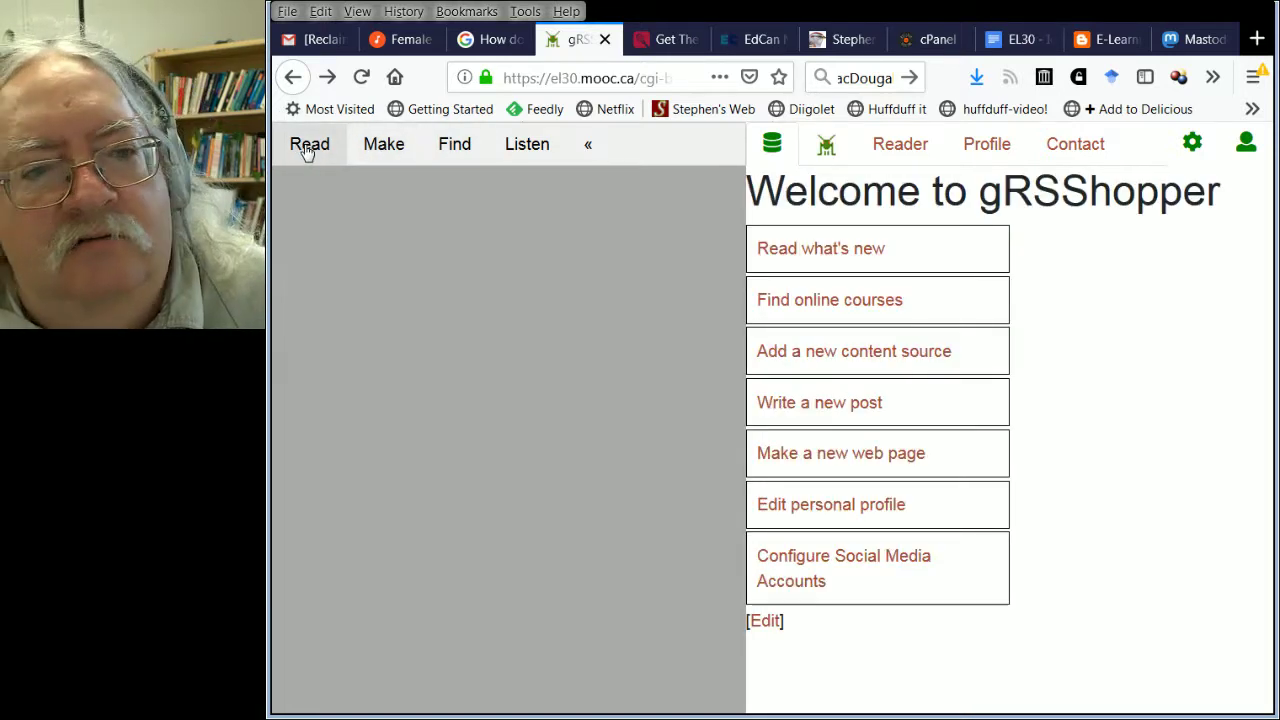
click(383, 146)
scroll(400, 372, down, 5)
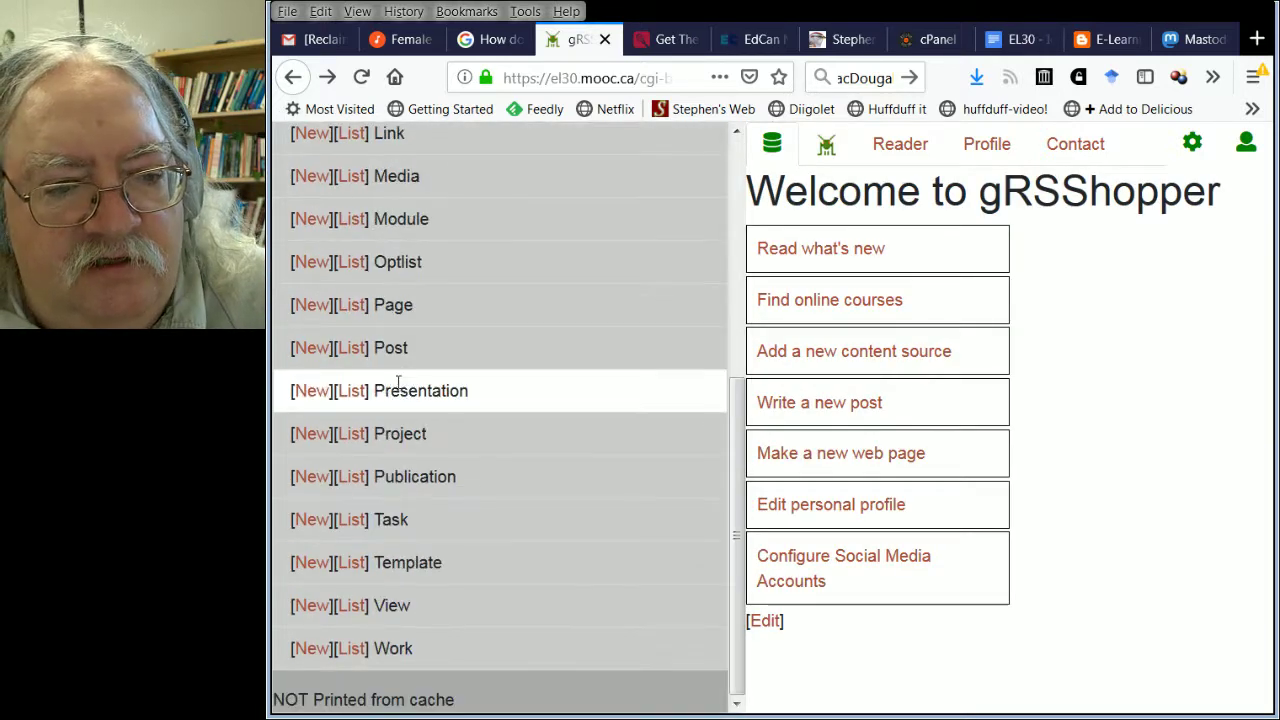
click(352, 519)
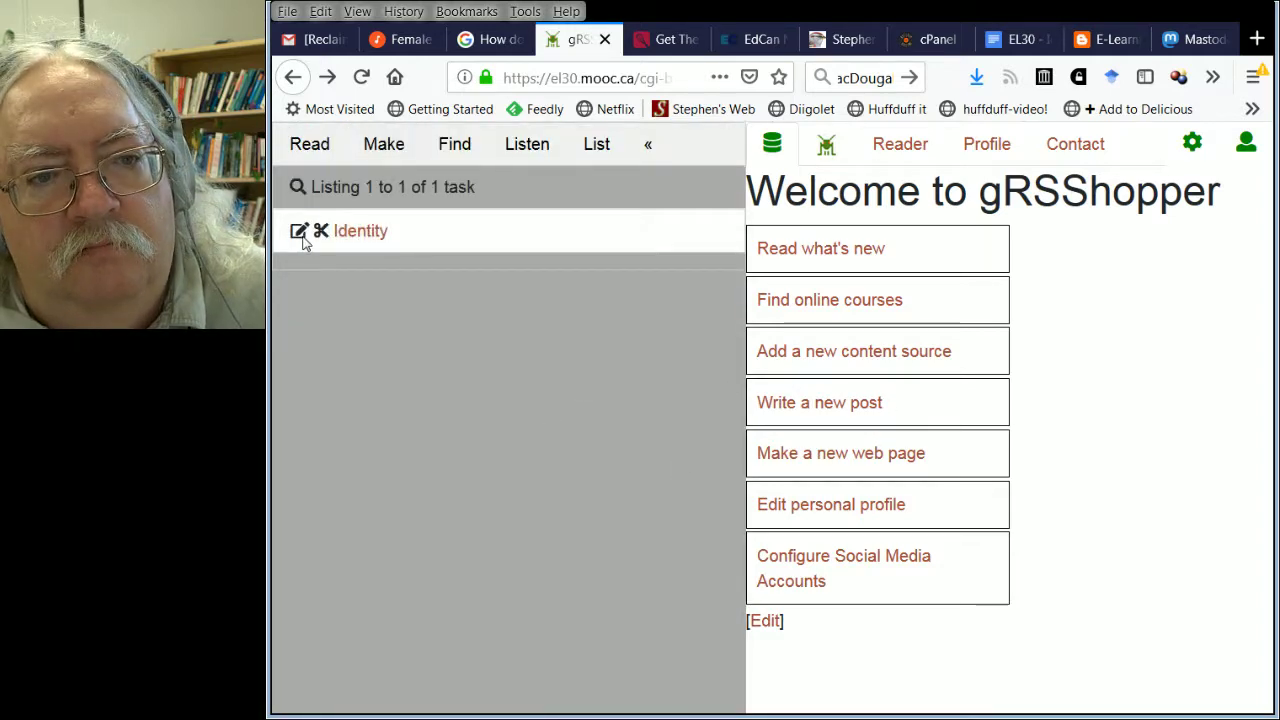
click(299, 232)
Pick November 16 at 16:00 as the Identity task's due date in the date picker
scroll(1000, 470, down, 5)
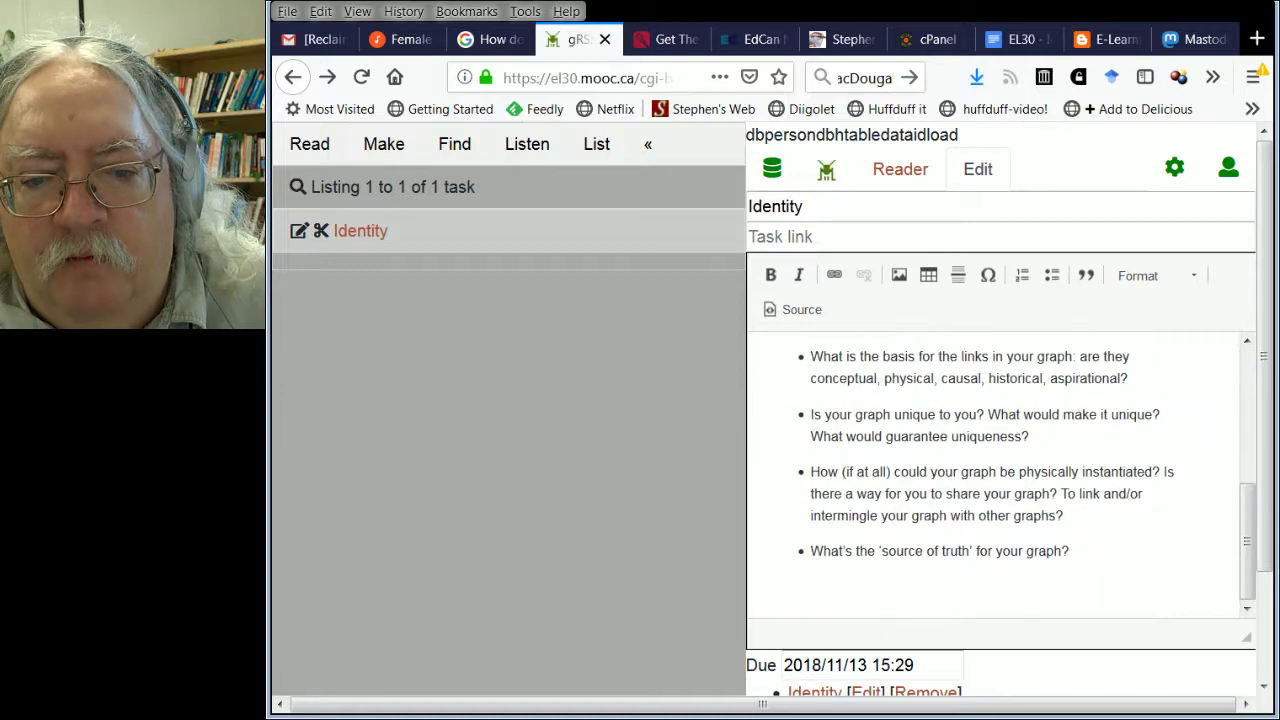
click(868, 665)
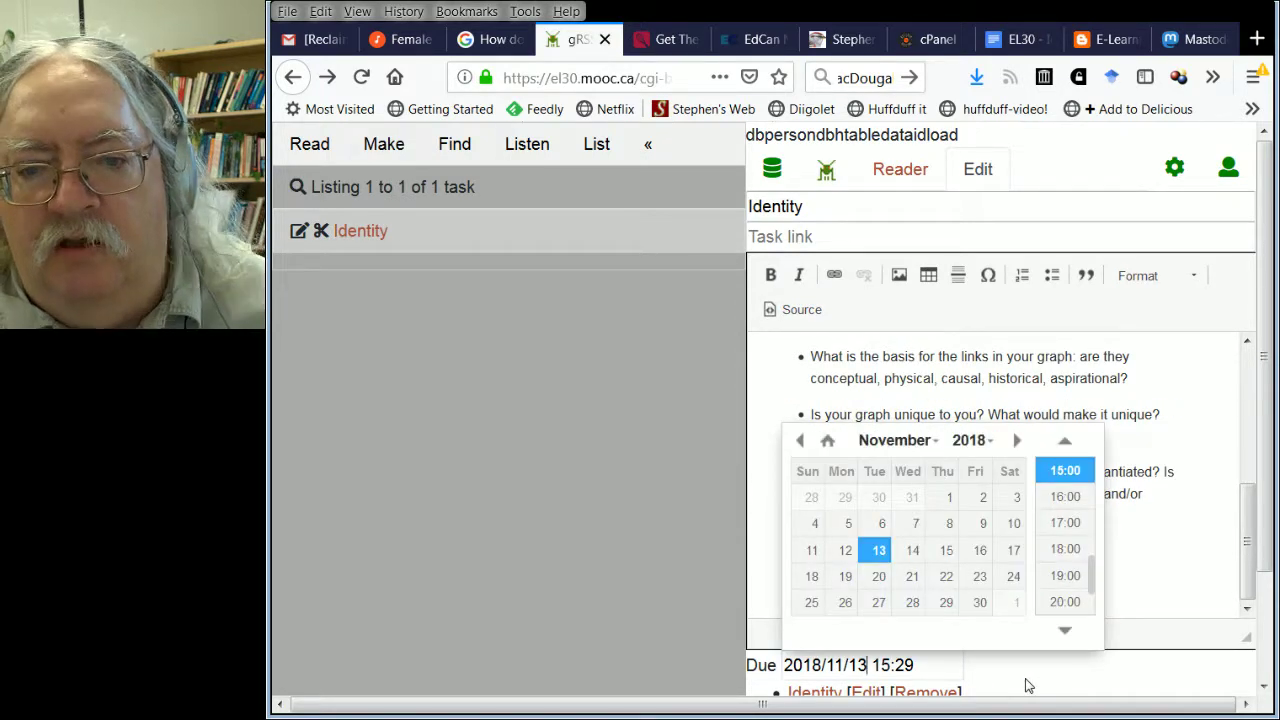
click(979, 556)
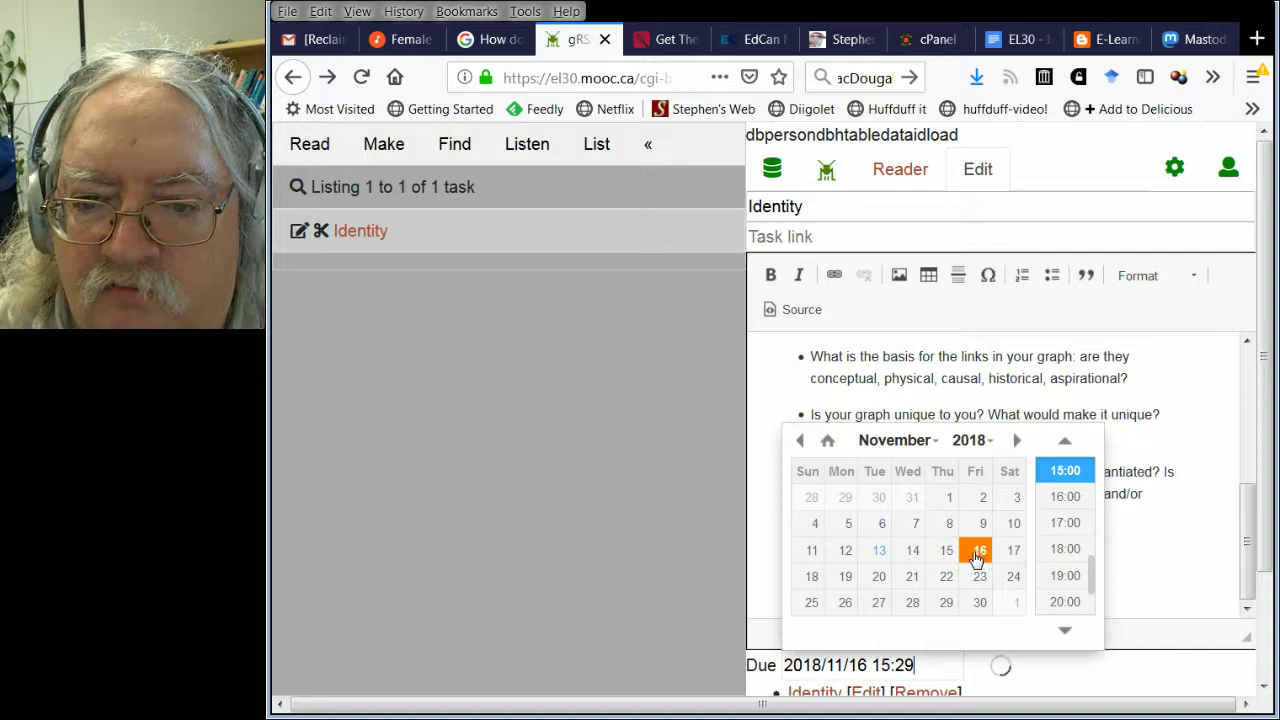
click(1062, 498)
scroll(1052, 662, down, 2)
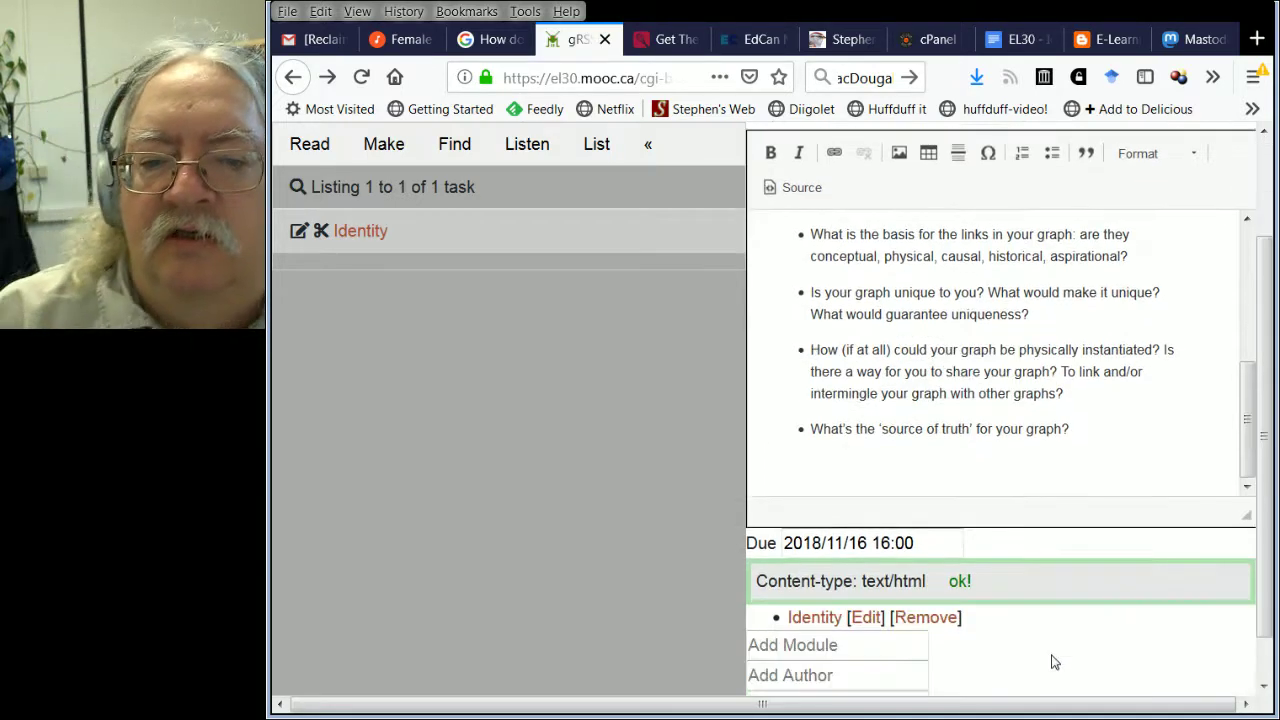
scroll(1052, 662, down, 1)
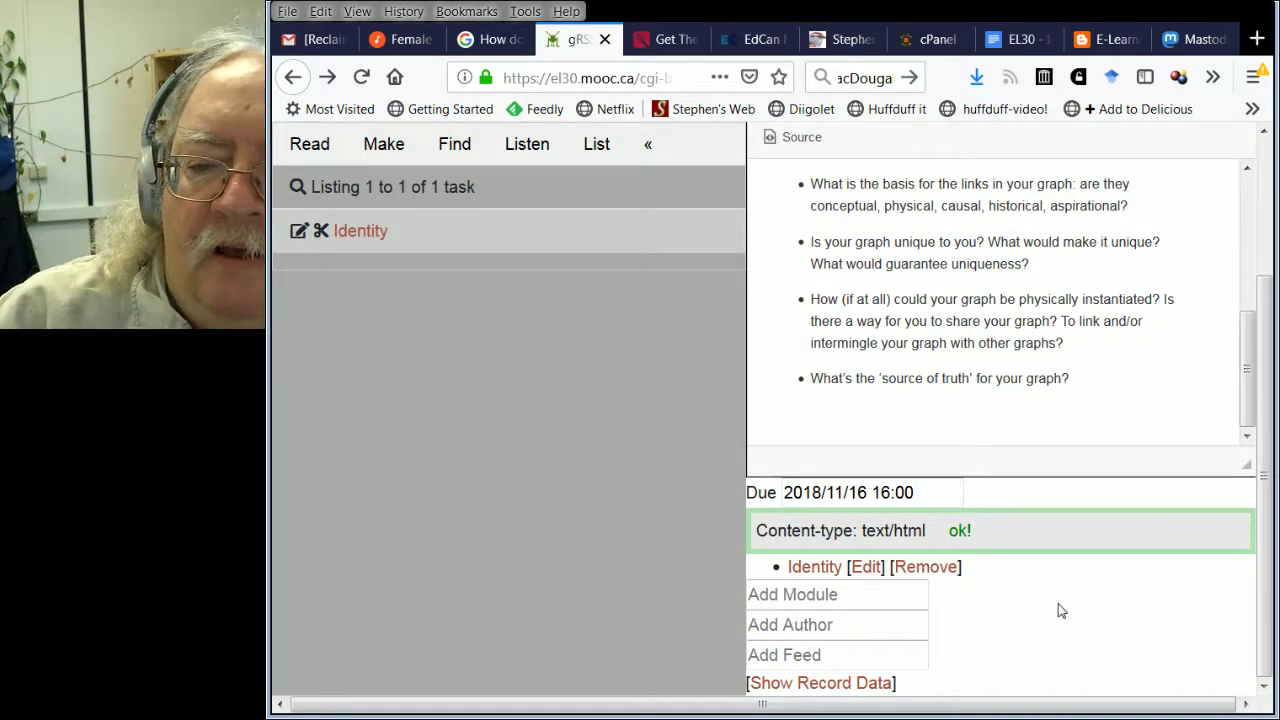
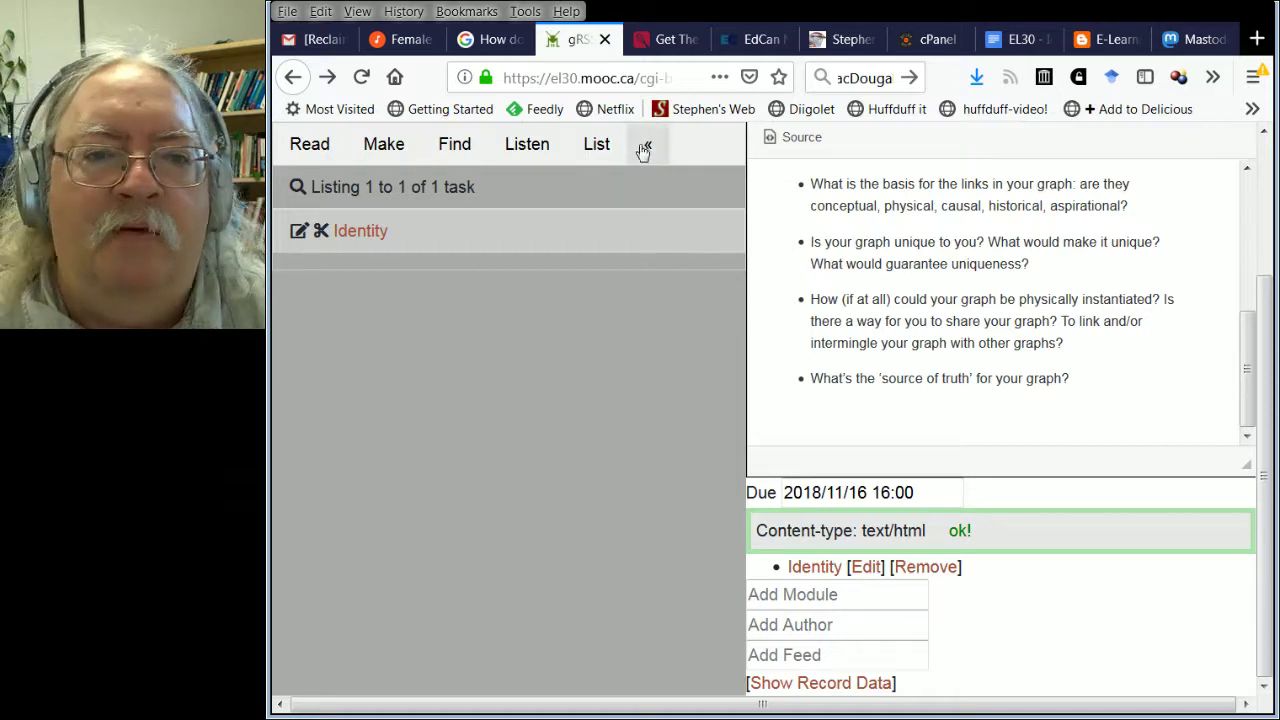
From Make, list the View templates and open task_html in the editor
click(366, 151)
scroll(449, 420, down, 4)
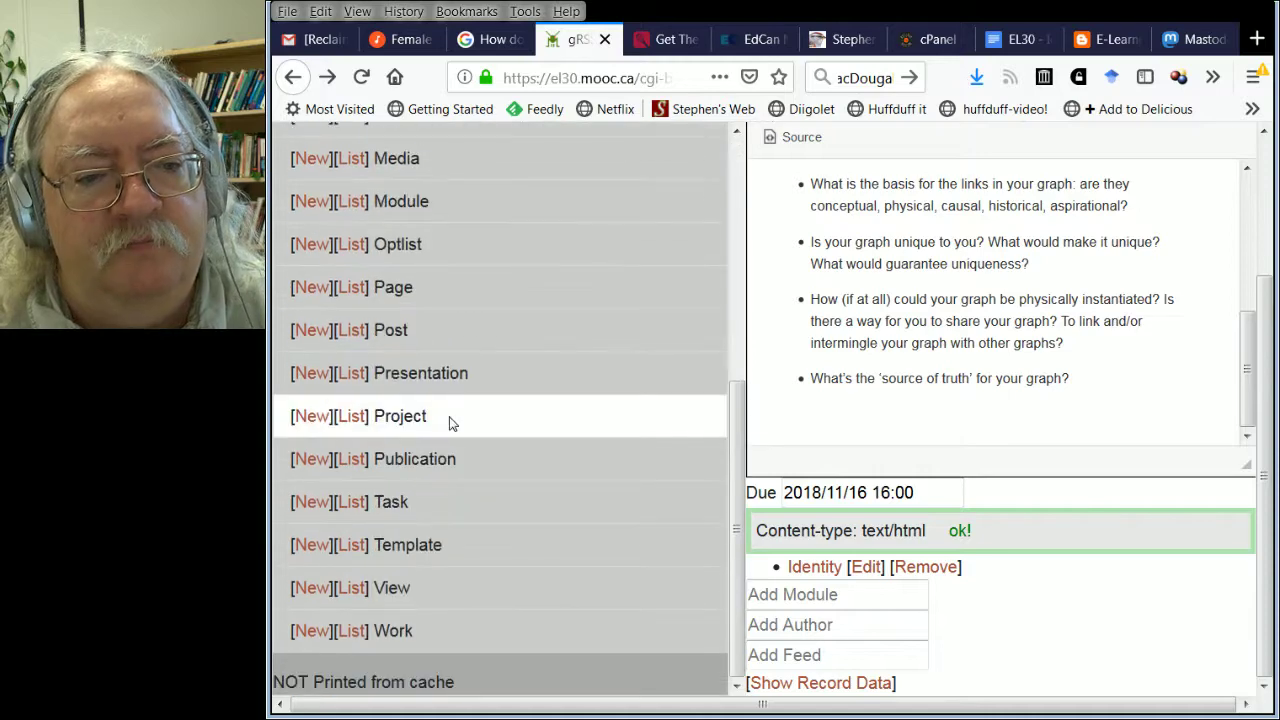
click(355, 589)
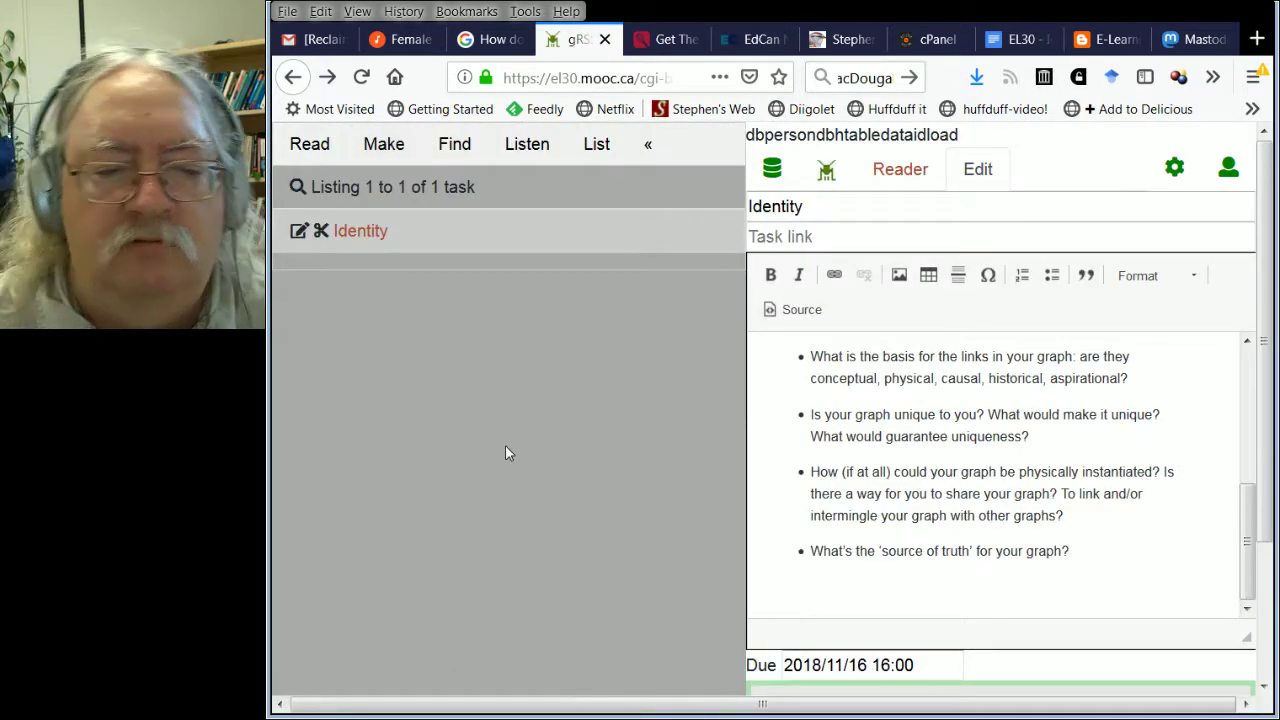
scroll(563, 470, down, 20)
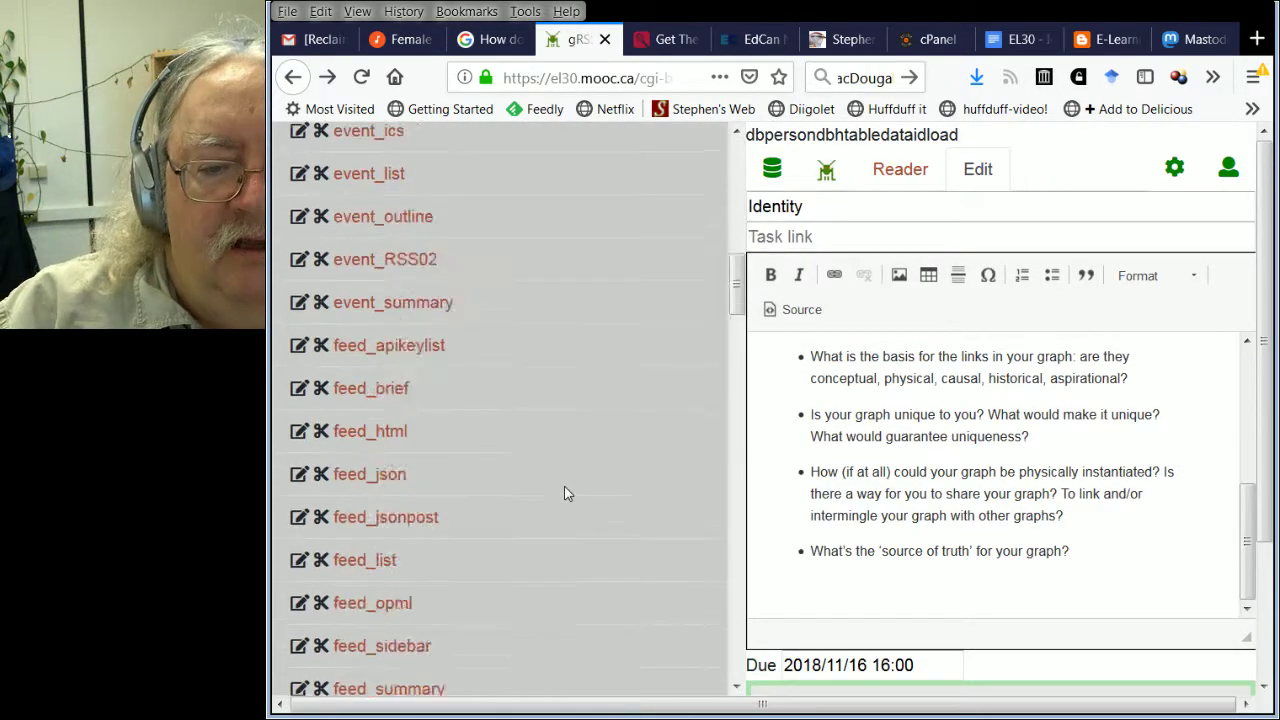
scroll(563, 490, down, 15)
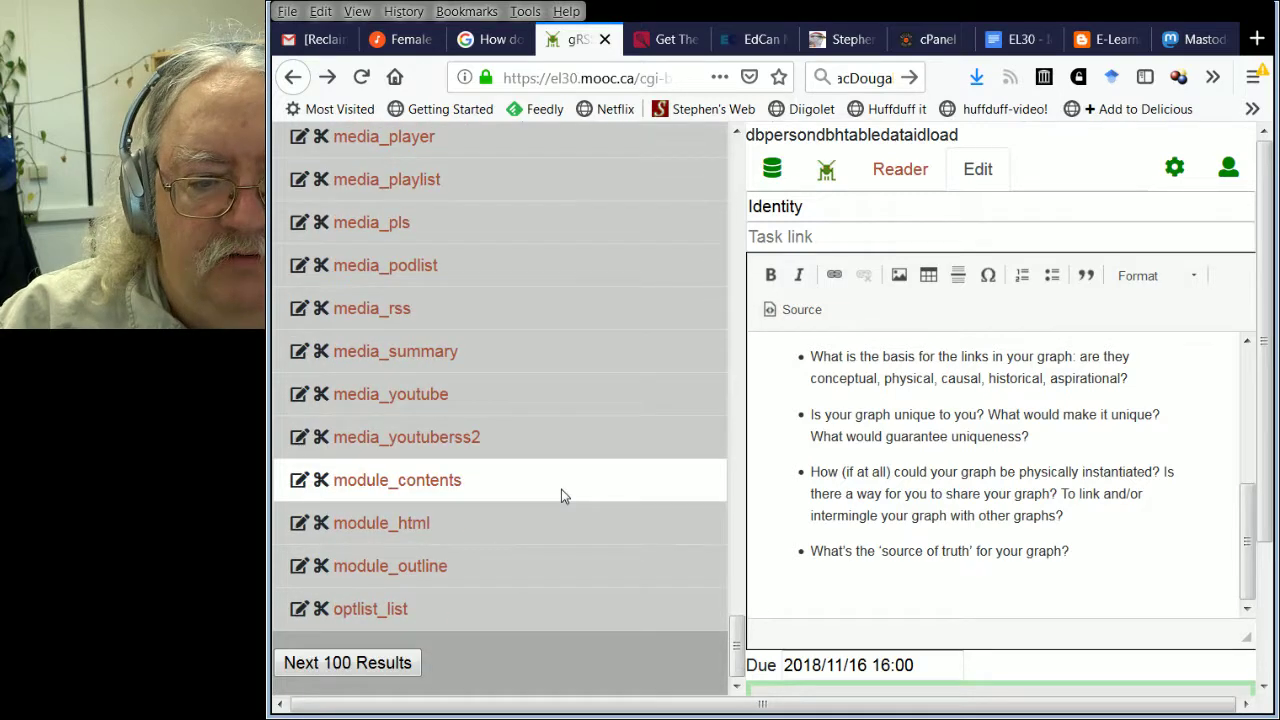
scroll(572, 430, down, 10)
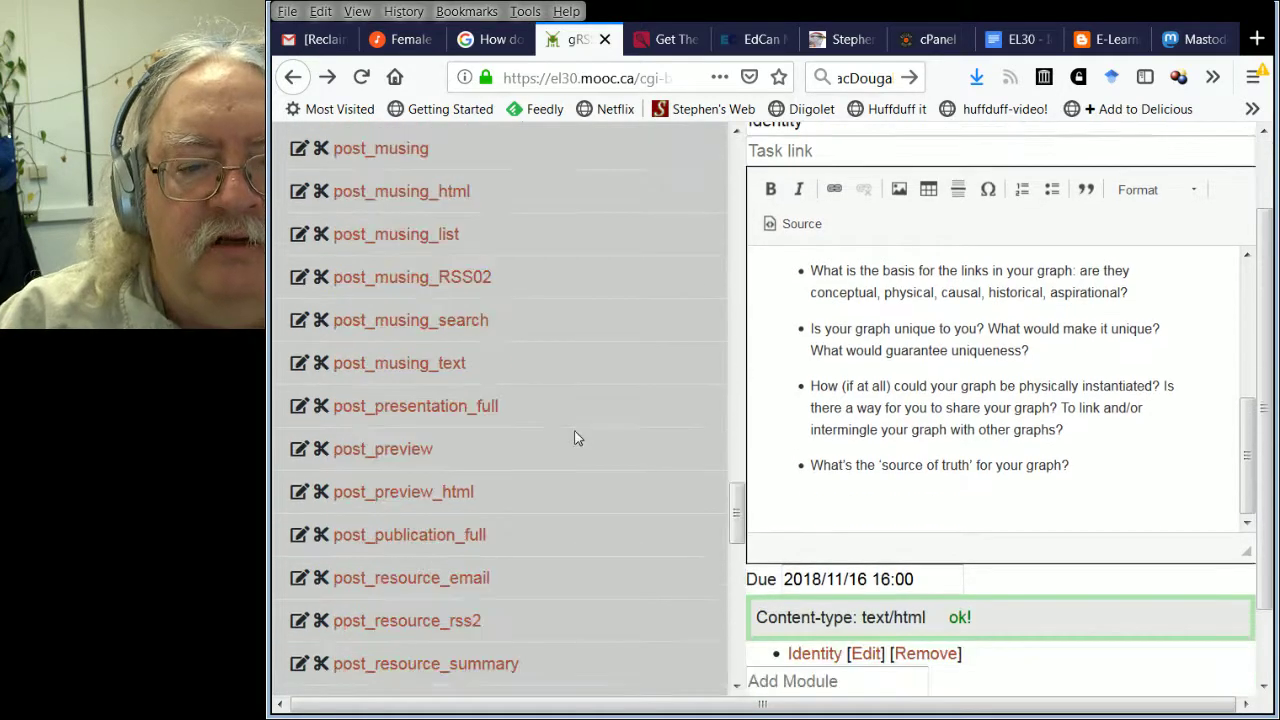
scroll(573, 447, down, 20)
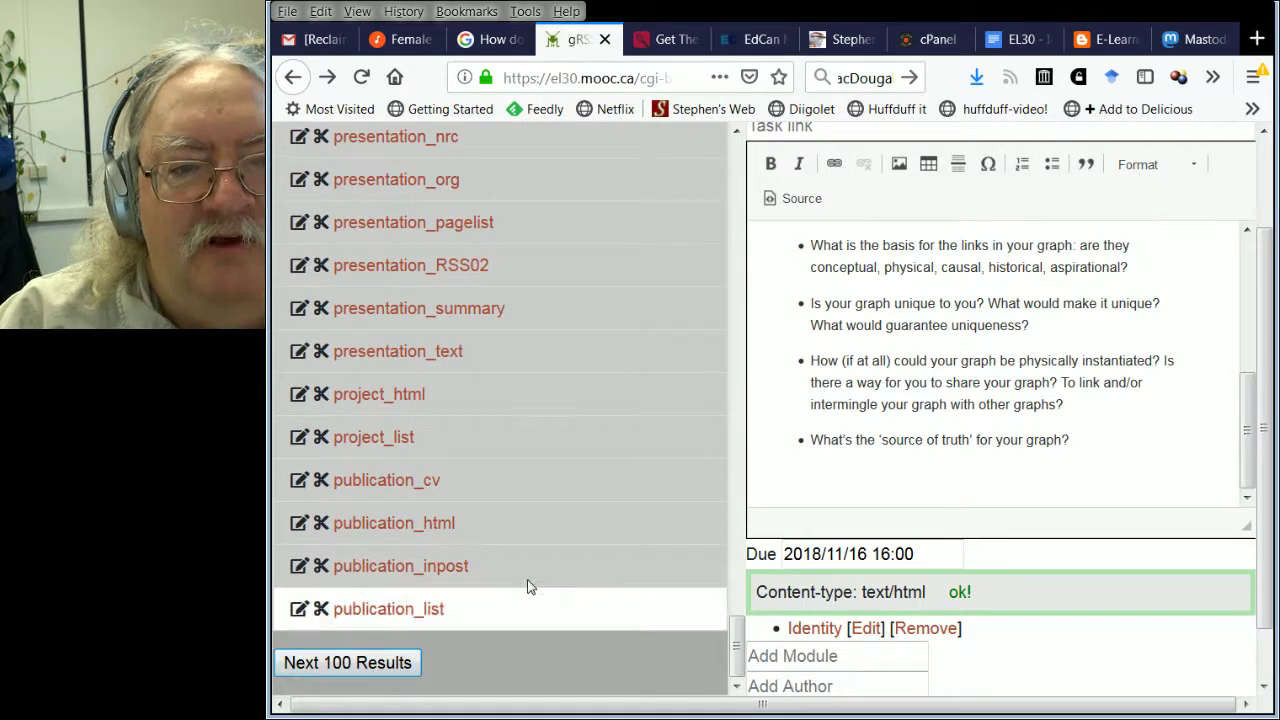
scroll(451, 530, down, 10)
scroll(491, 510, down, 12)
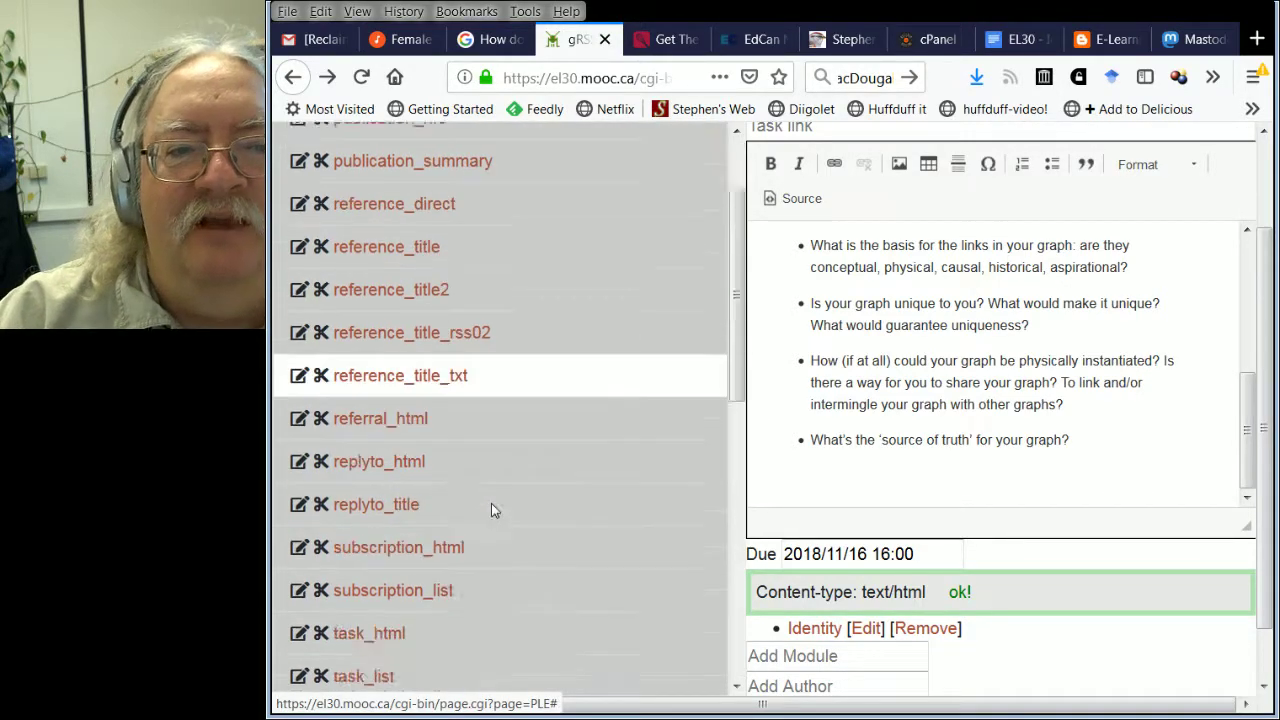
scroll(491, 511, down, 3)
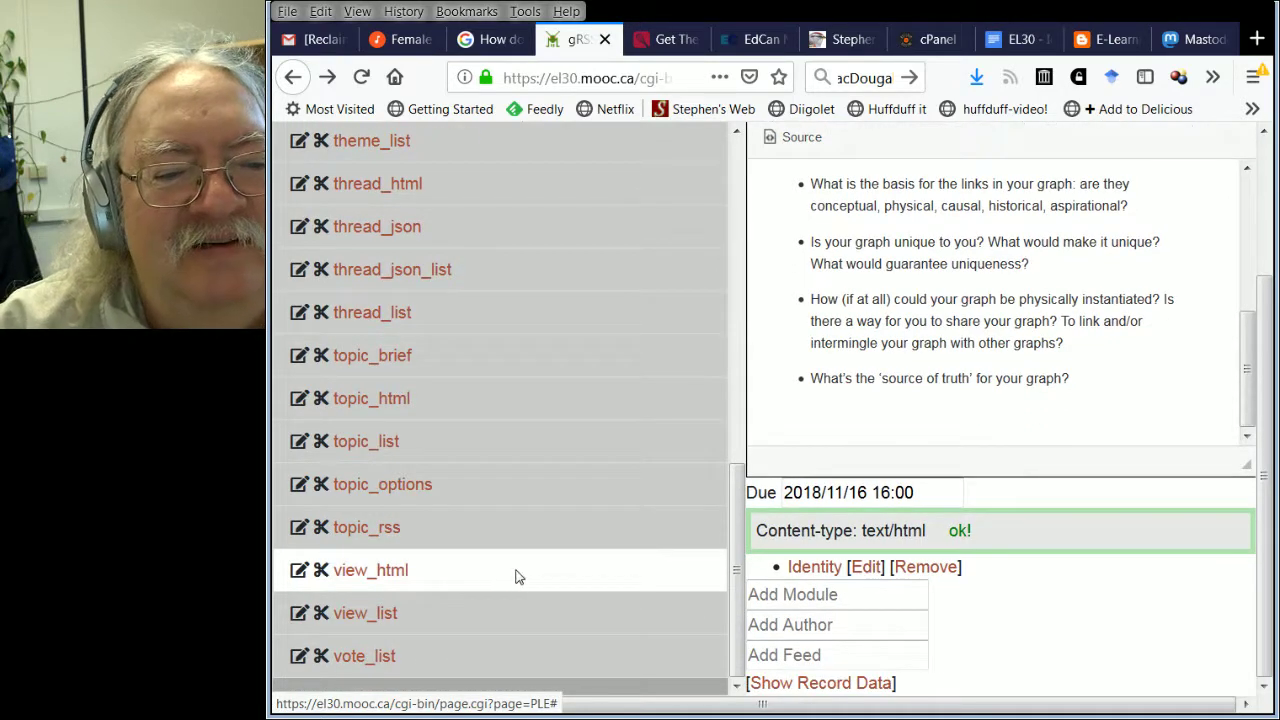
scroll(517, 565, up, 8)
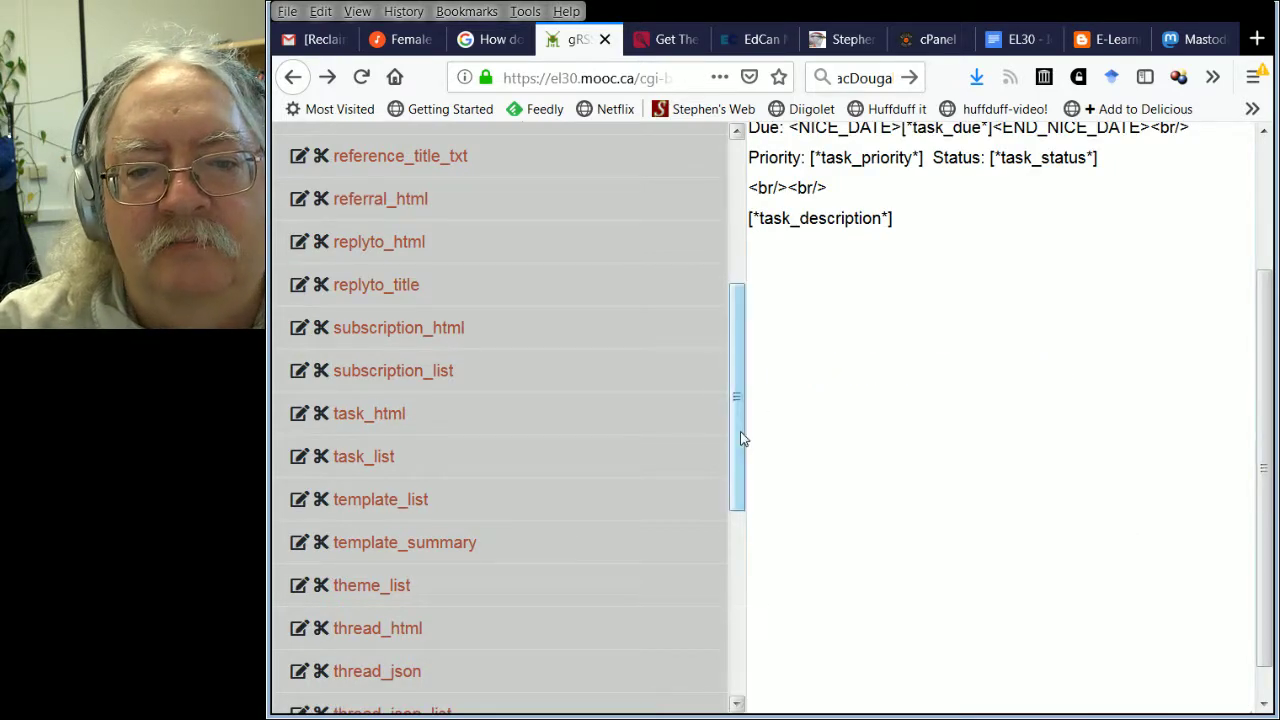
drag(742, 438, 689, 181)
Replace the Due line's NICE_DATE markup with the Created date tag, changing crdate to due
click(660, 150)
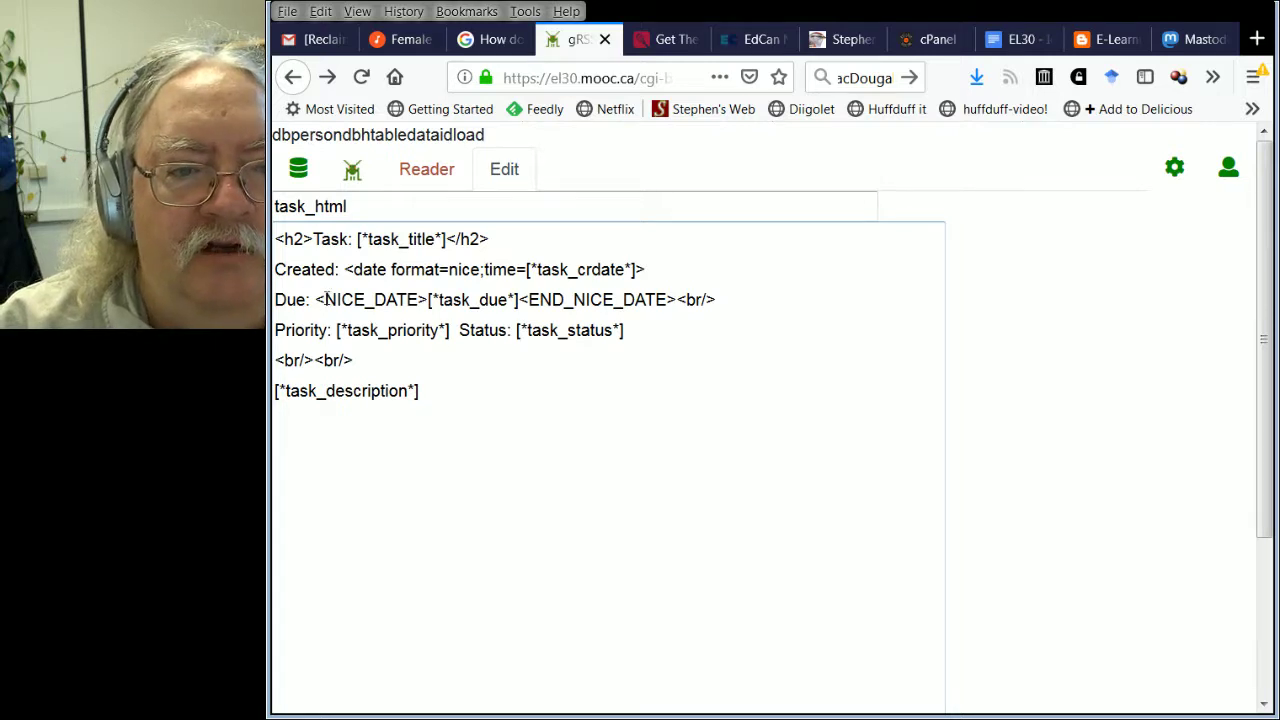
drag(344, 269, 662, 269)
key(ctrl+c)
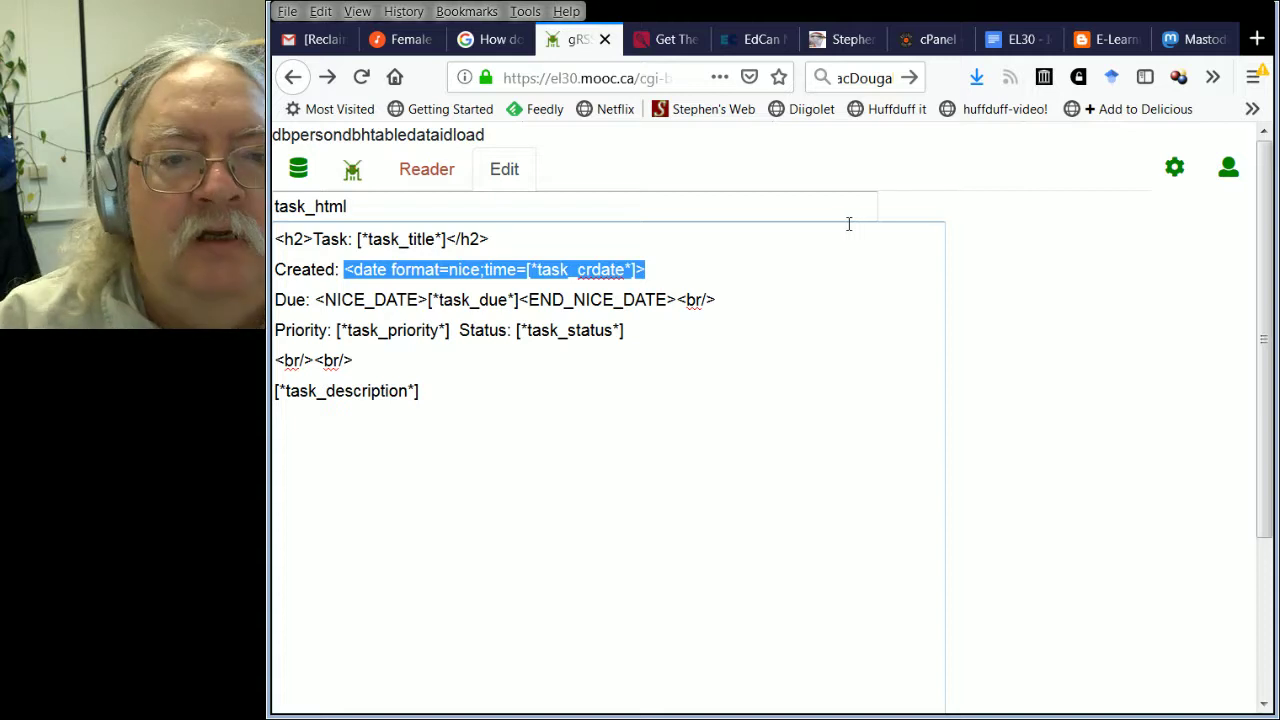
drag(316, 300, 550, 300)
click(446, 355)
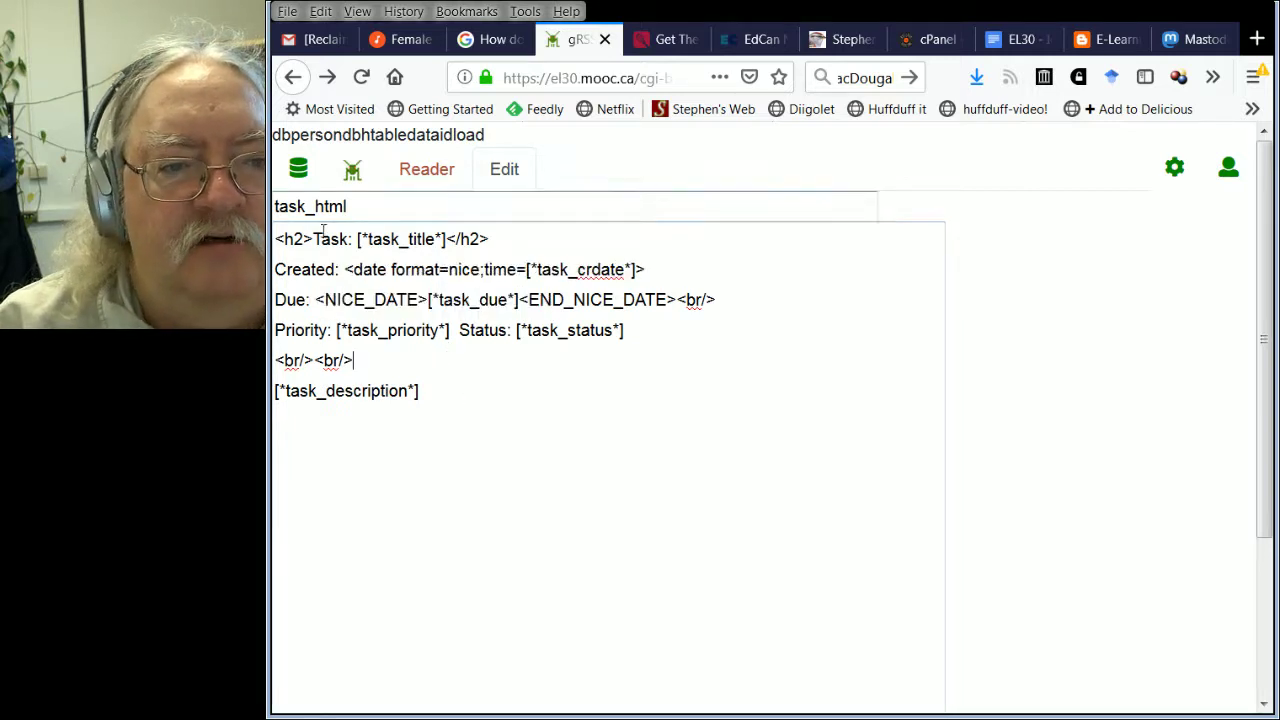
drag(316, 300, 686, 296)
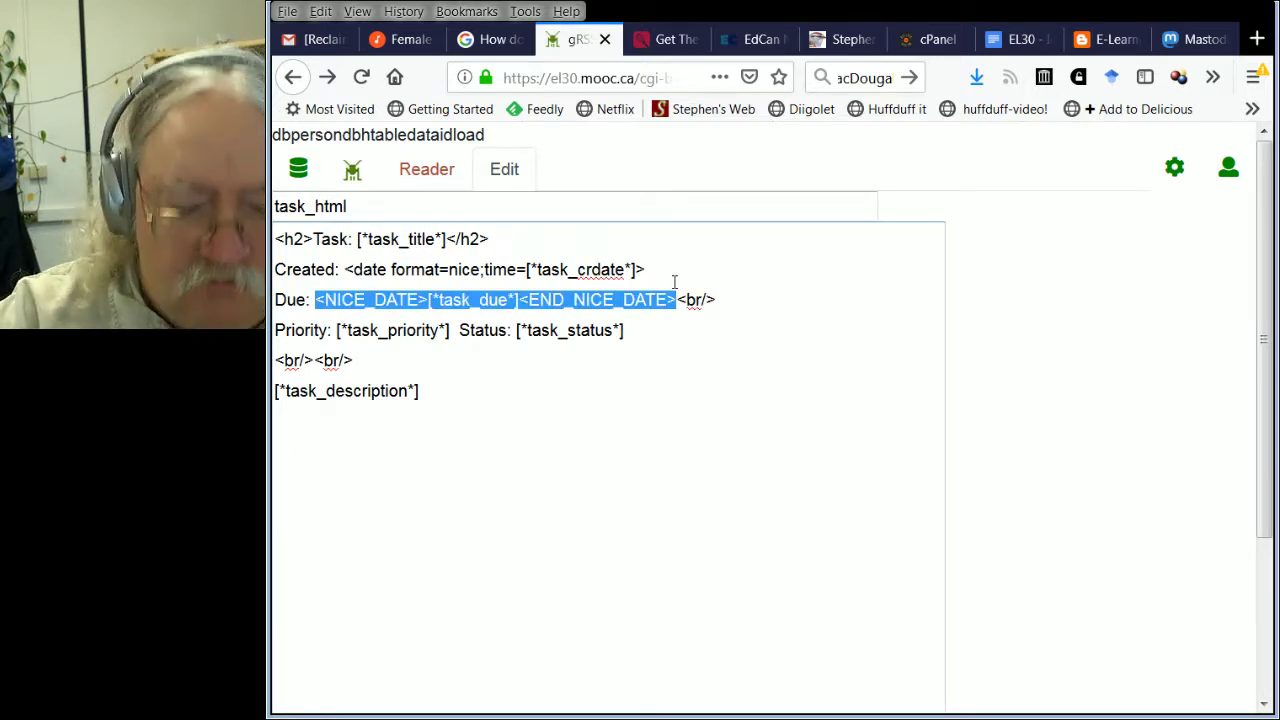
key(ctrl+v)
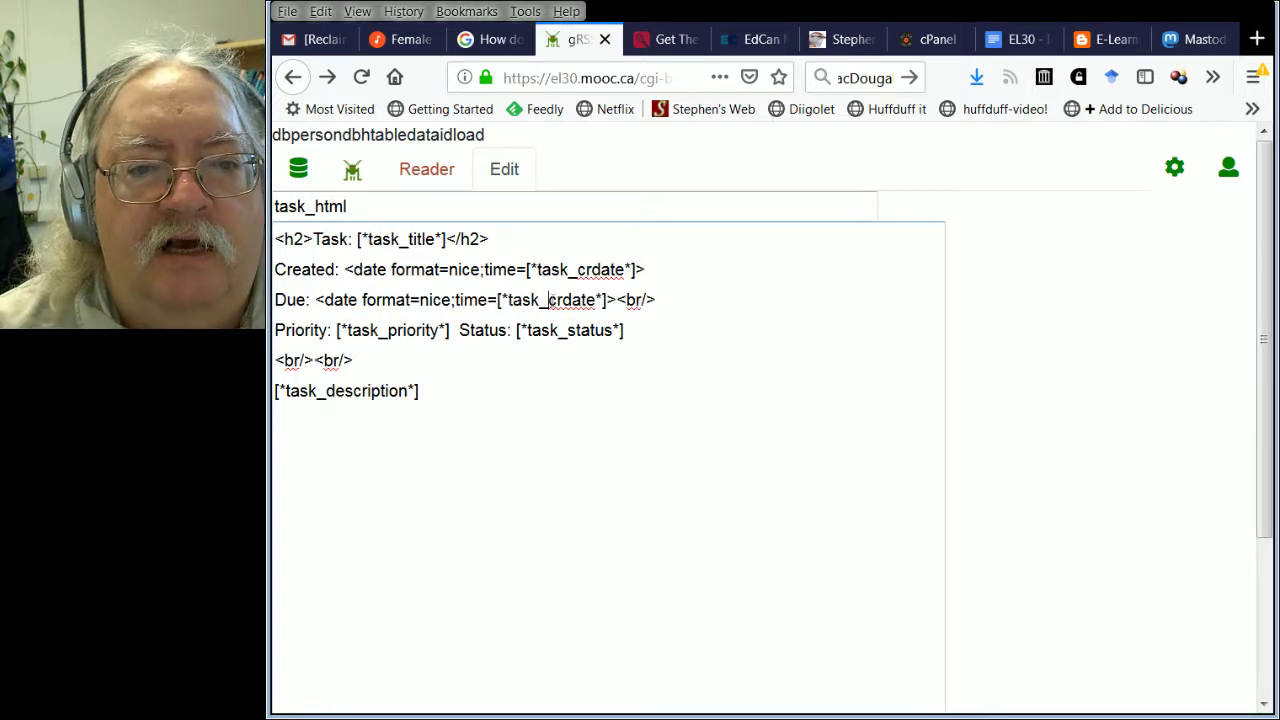
drag(548, 300, 597, 300)
text(due)
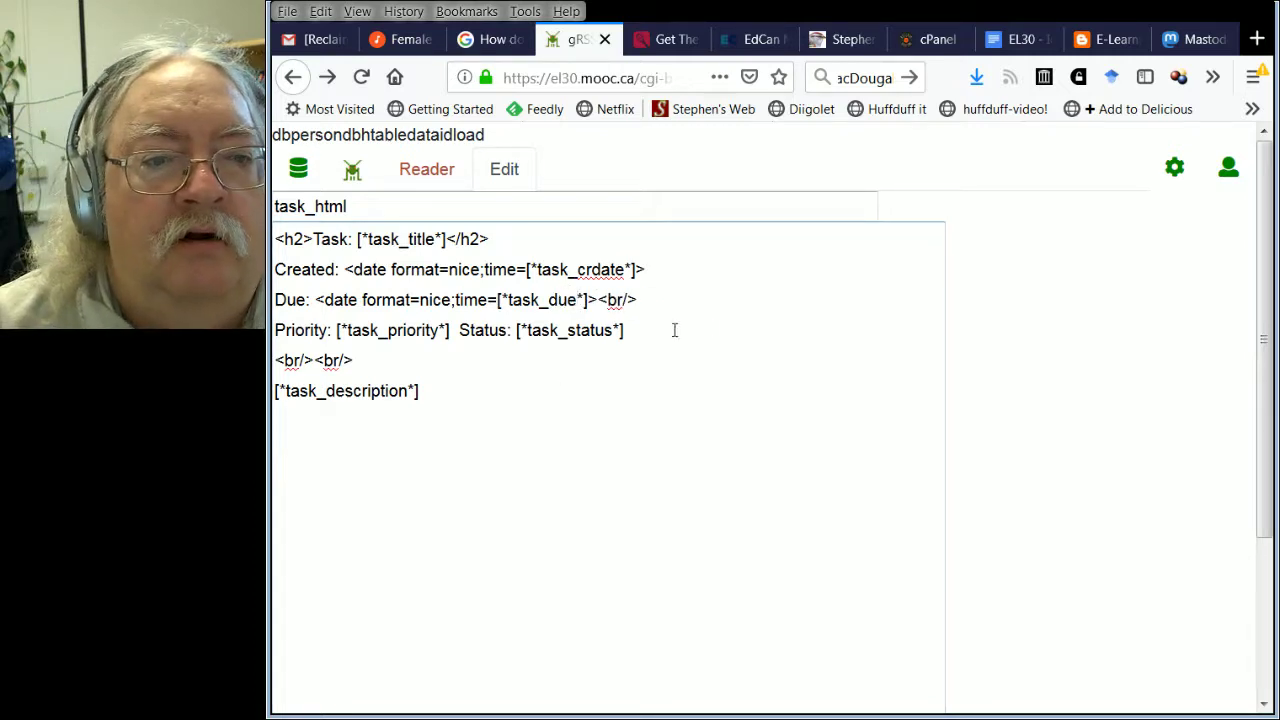
Delete the Priority/Status line and the line of <br/> breaks
drag(632, 330, 276, 331)
key(Delete)
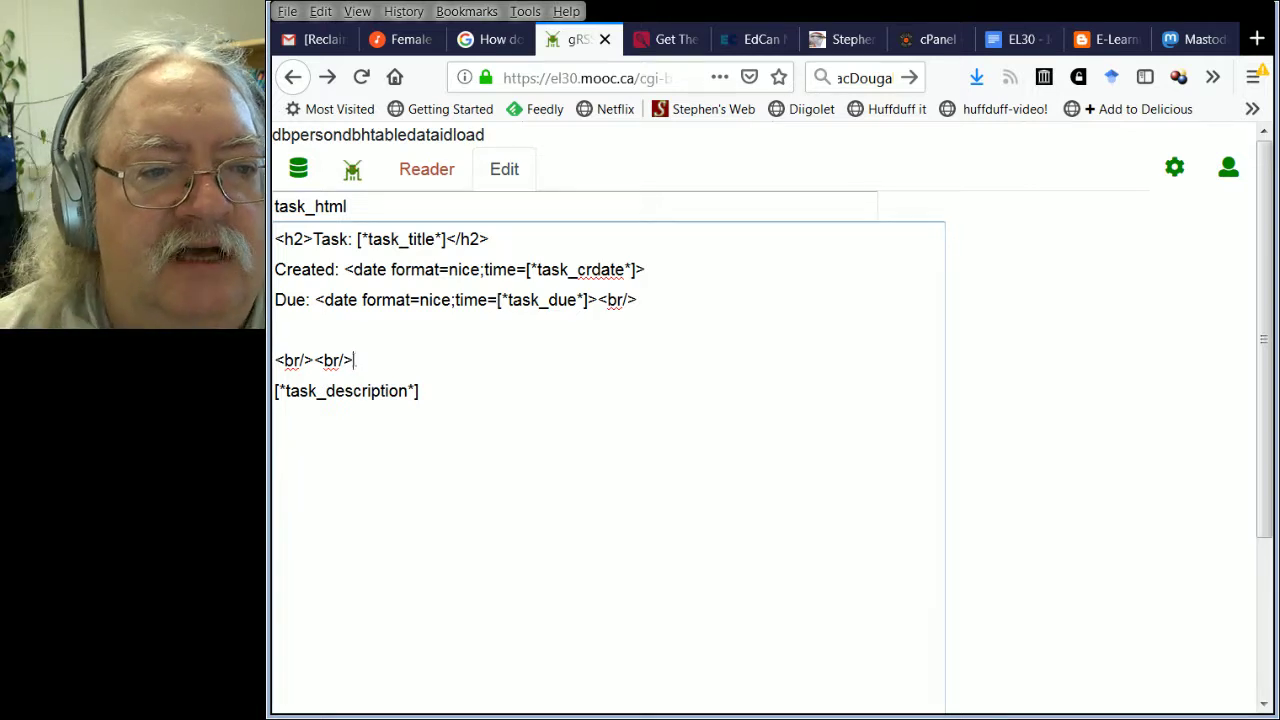
drag(354, 360, 276, 331)
key(Delete)
key(Delete)
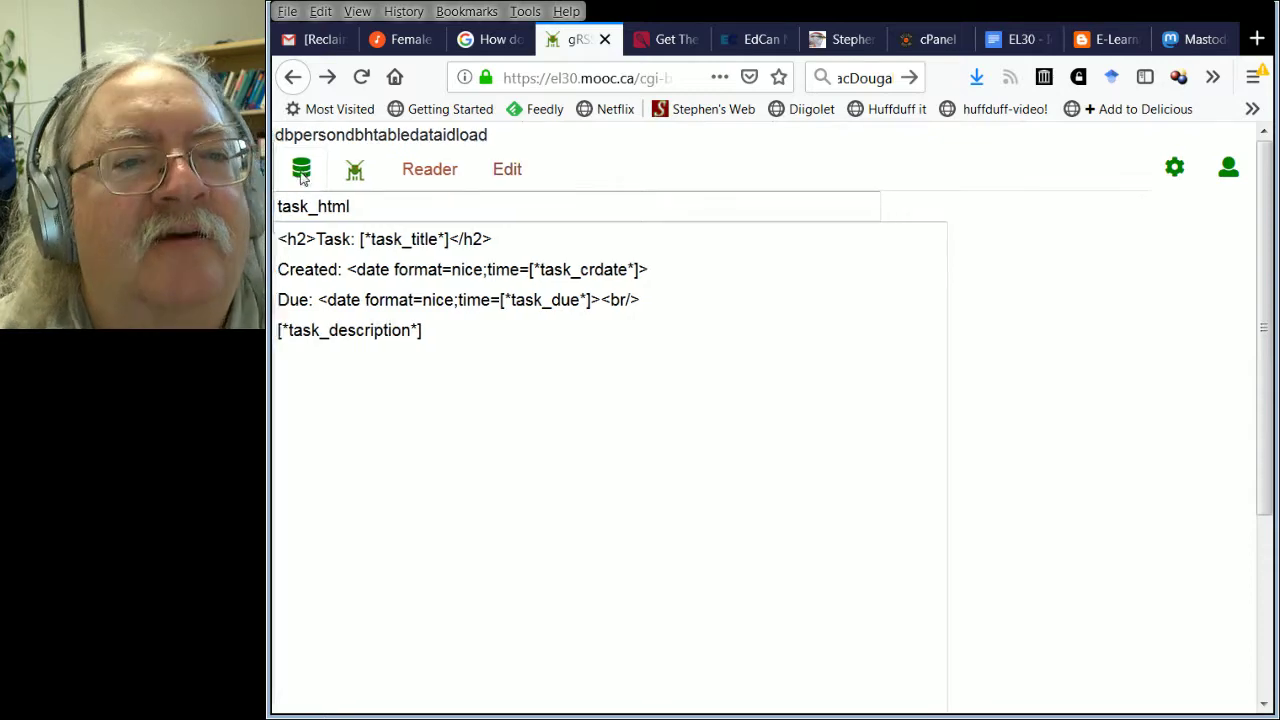
Reopen the side panel and list all the View templates under Make
click(299, 172)
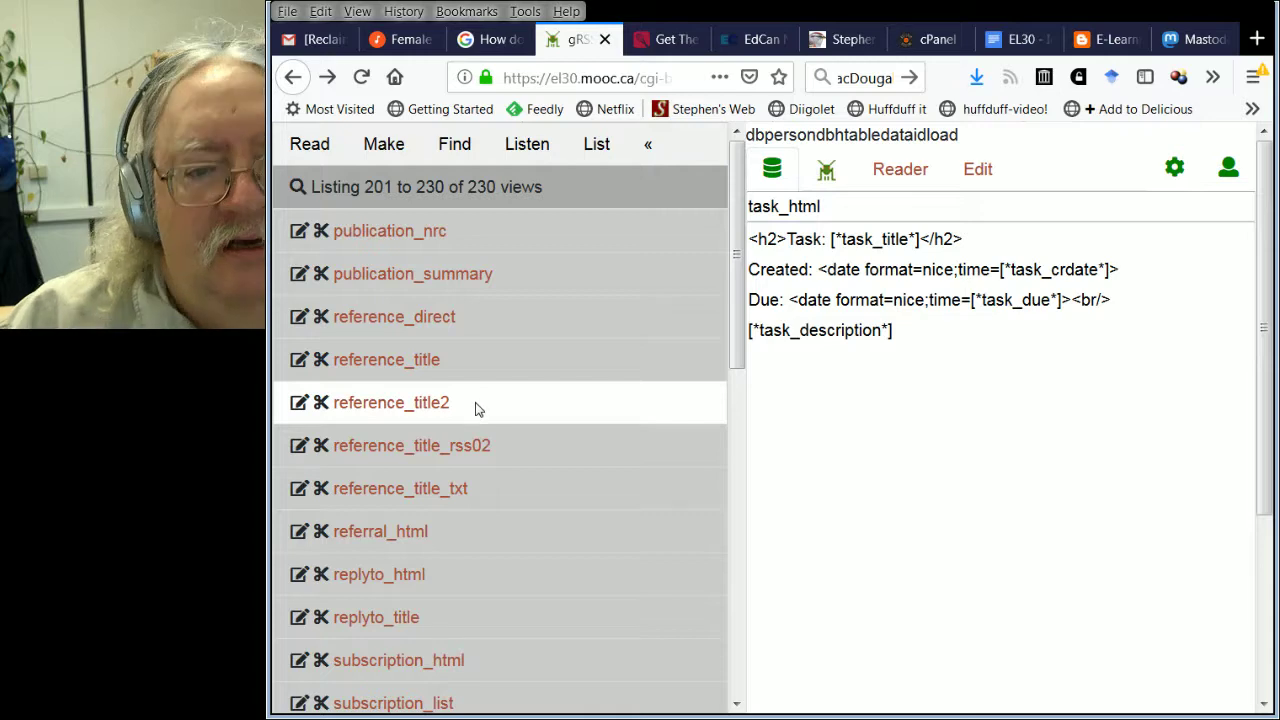
scroll(475, 402, down, 8)
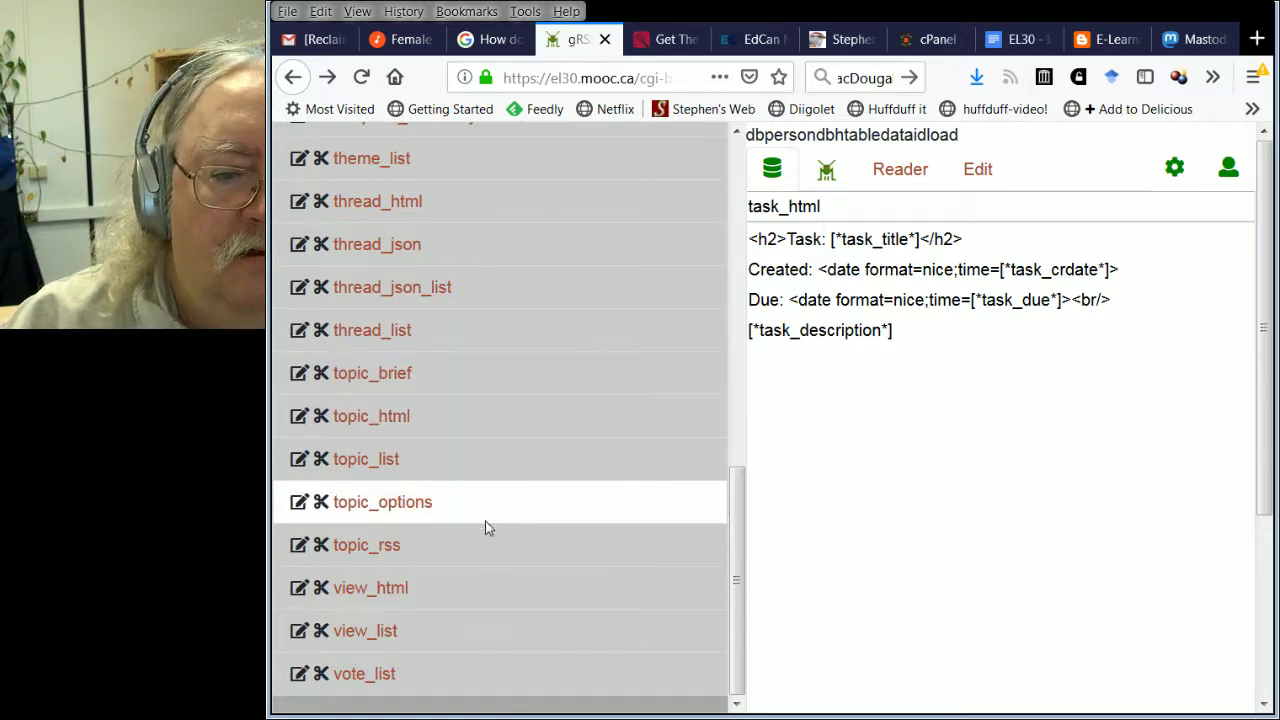
scroll(484, 525, up, 10)
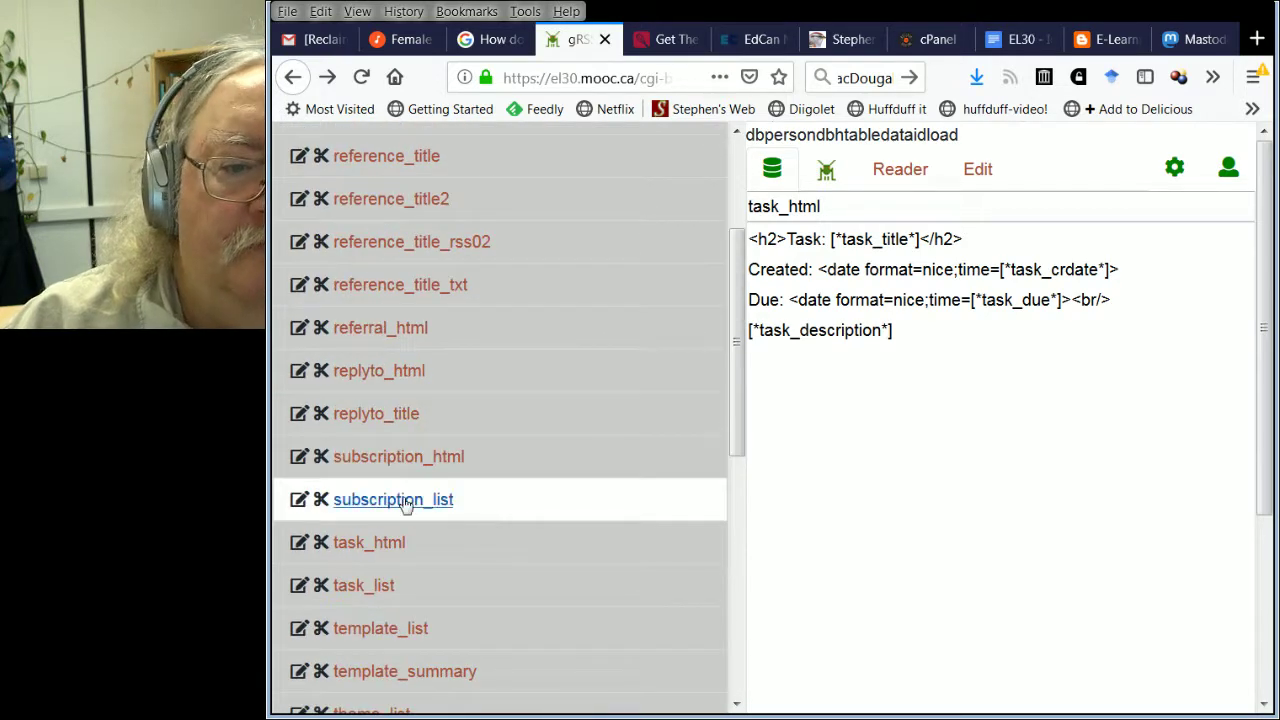
scroll(484, 520, up, 4)
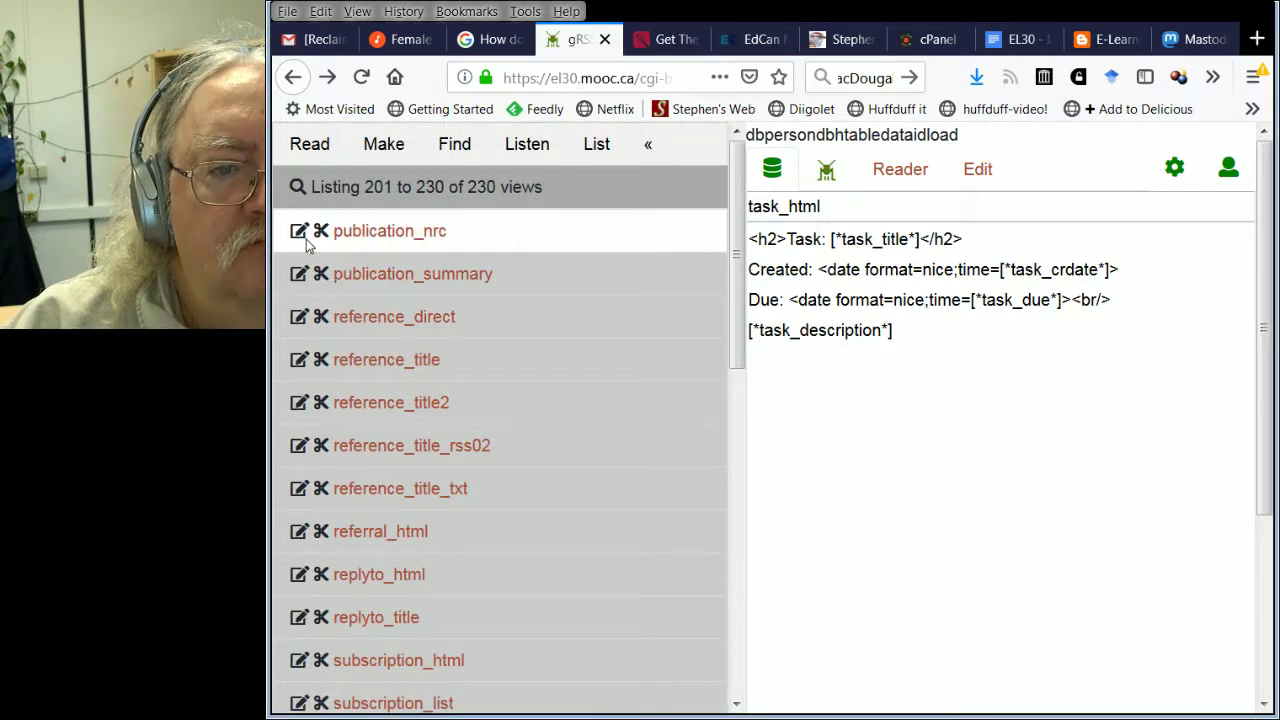
click(381, 141)
scroll(400, 316, down, 5)
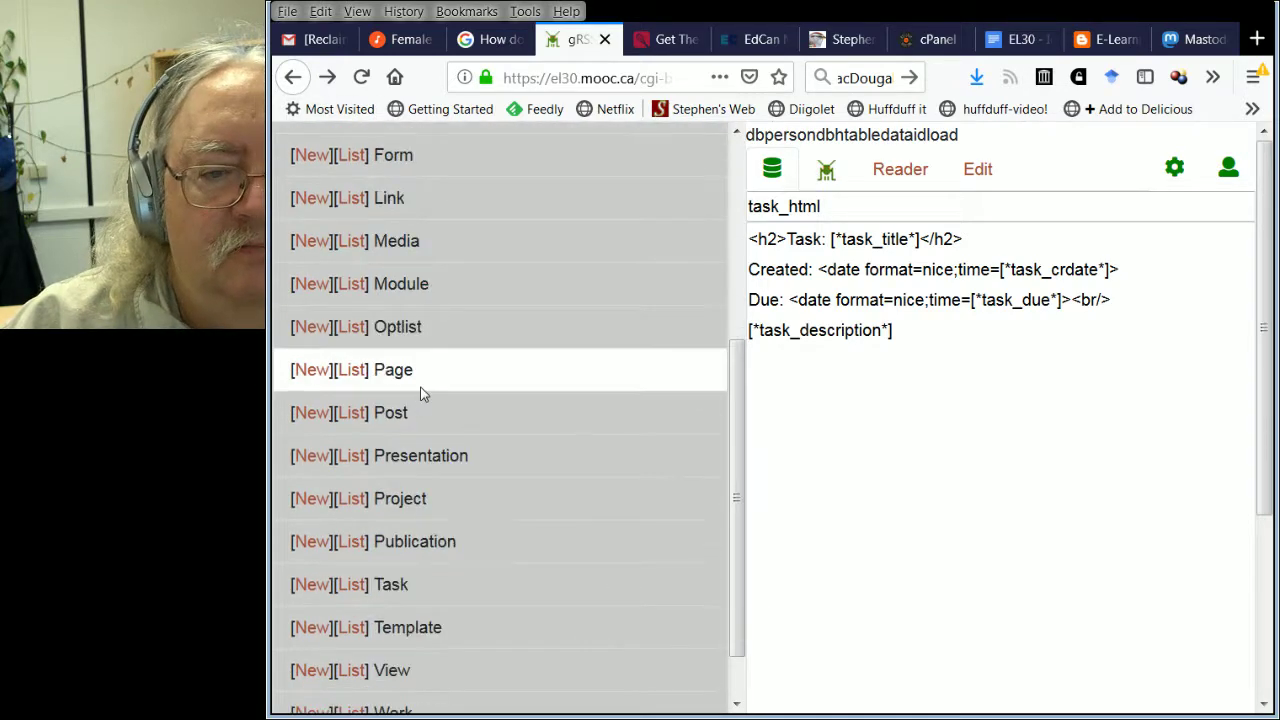
click(346, 606)
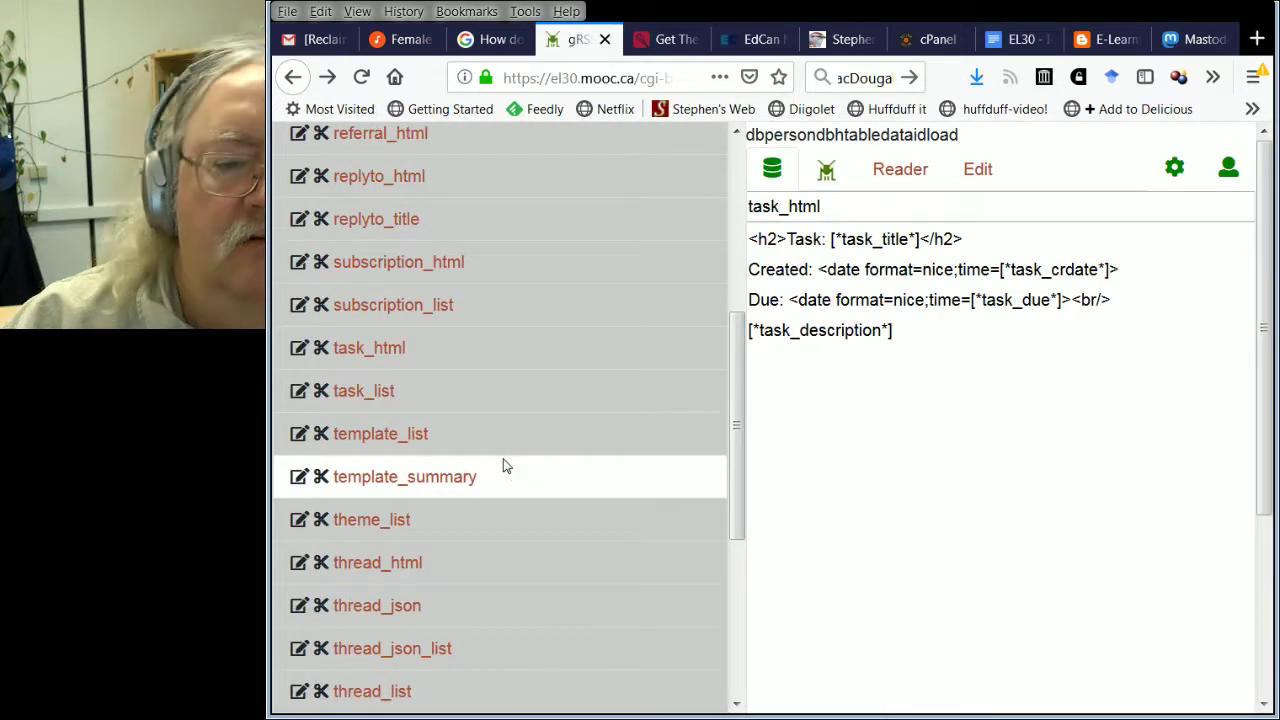
scroll(487, 467, up, 10)
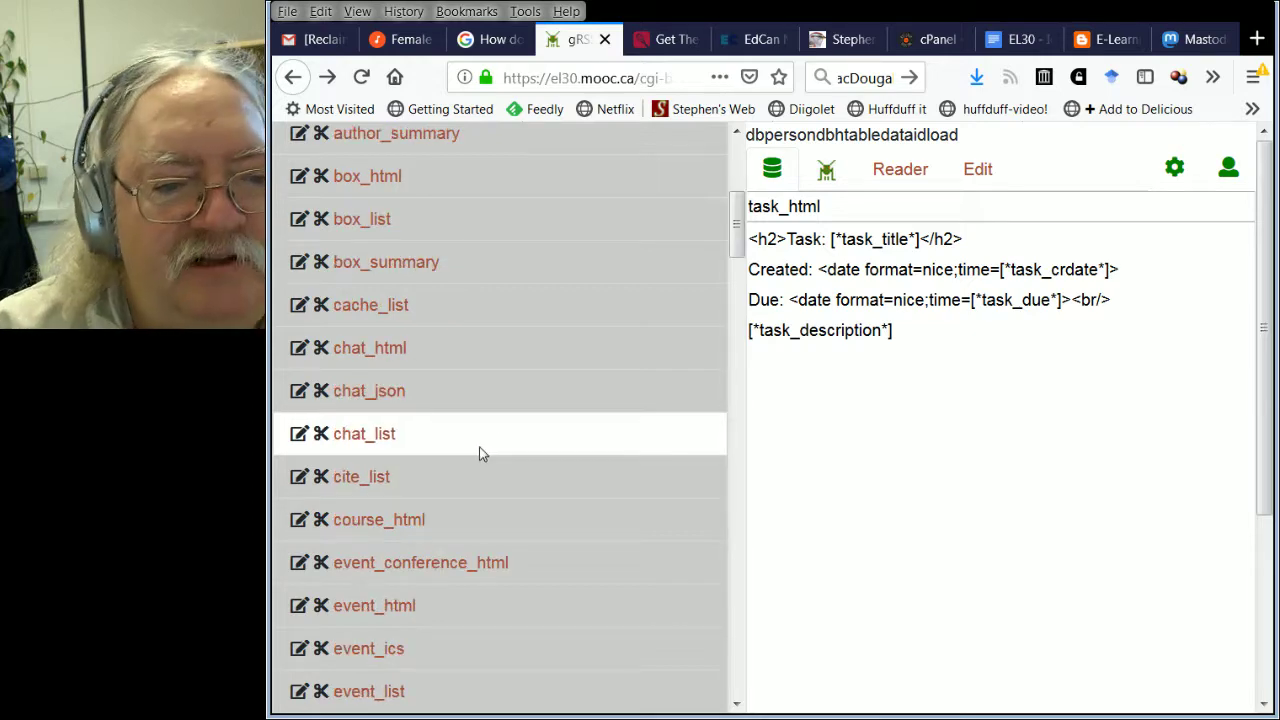
scroll(477, 460, down, 15)
scroll(470, 465, down, 10)
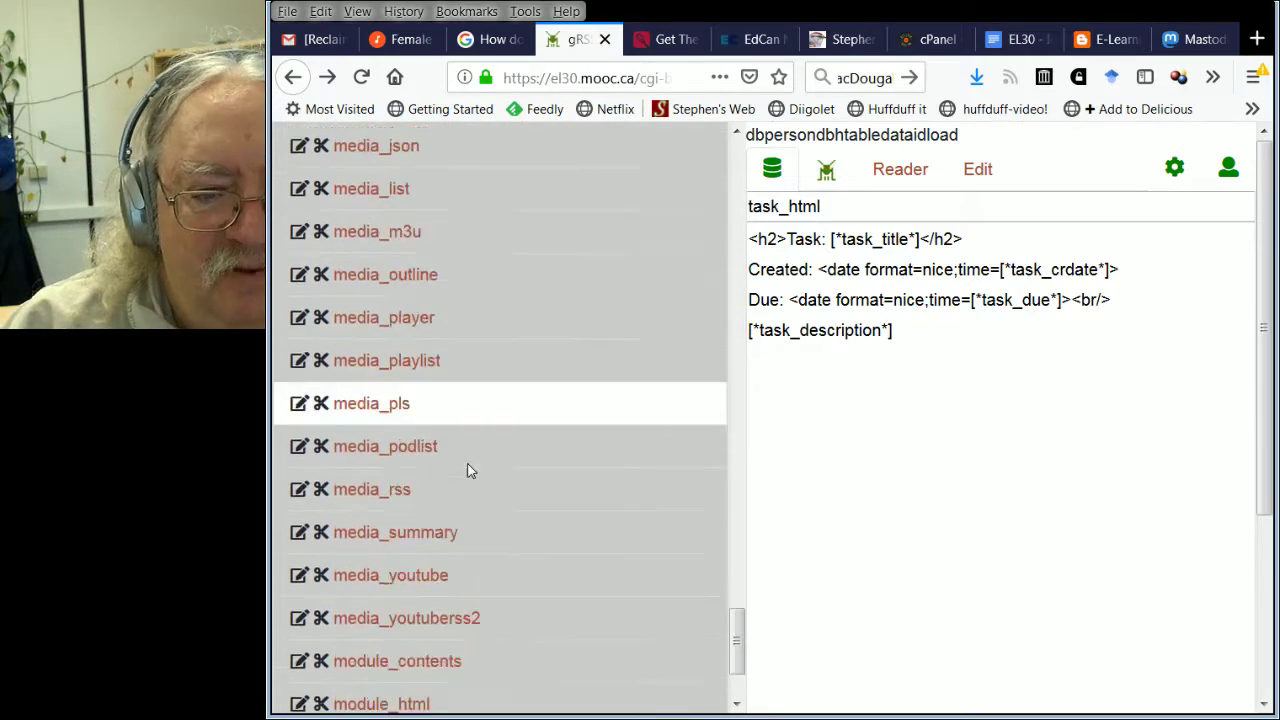
Page to the next 100 views and scroll through the post_* templates
click(340, 685)
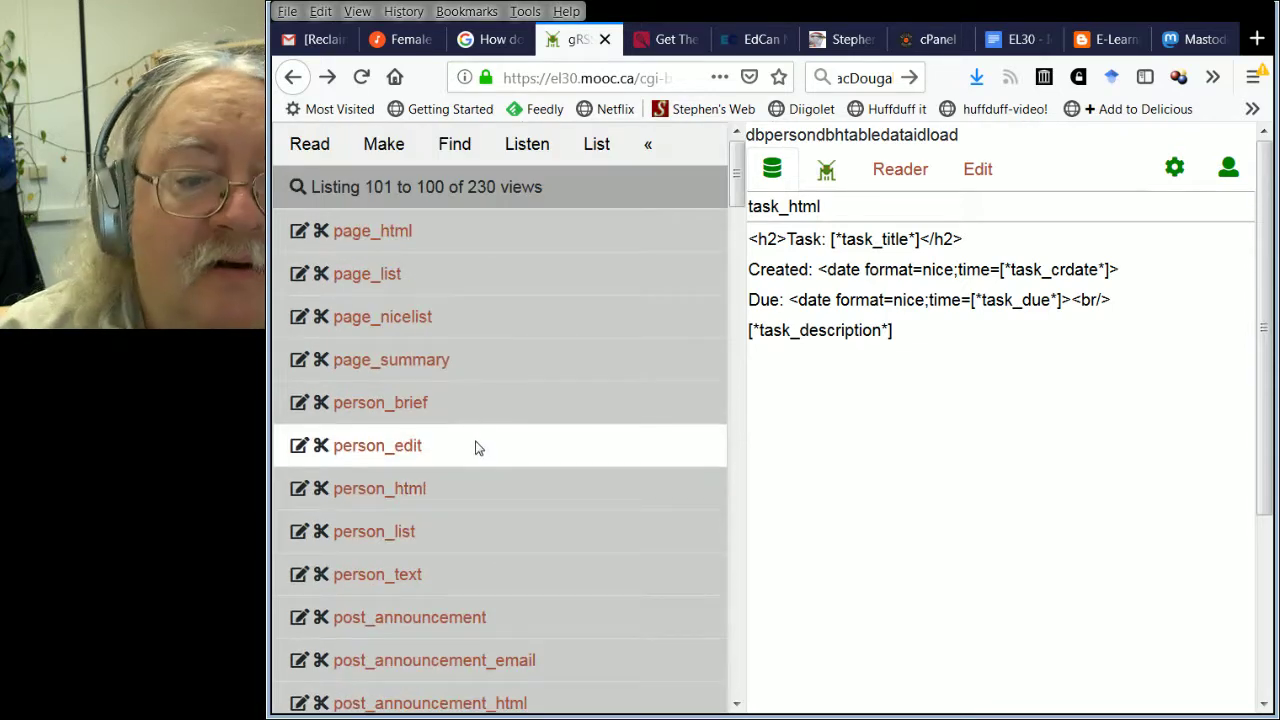
scroll(478, 450, down, 6)
scroll(476, 444, down, 4)
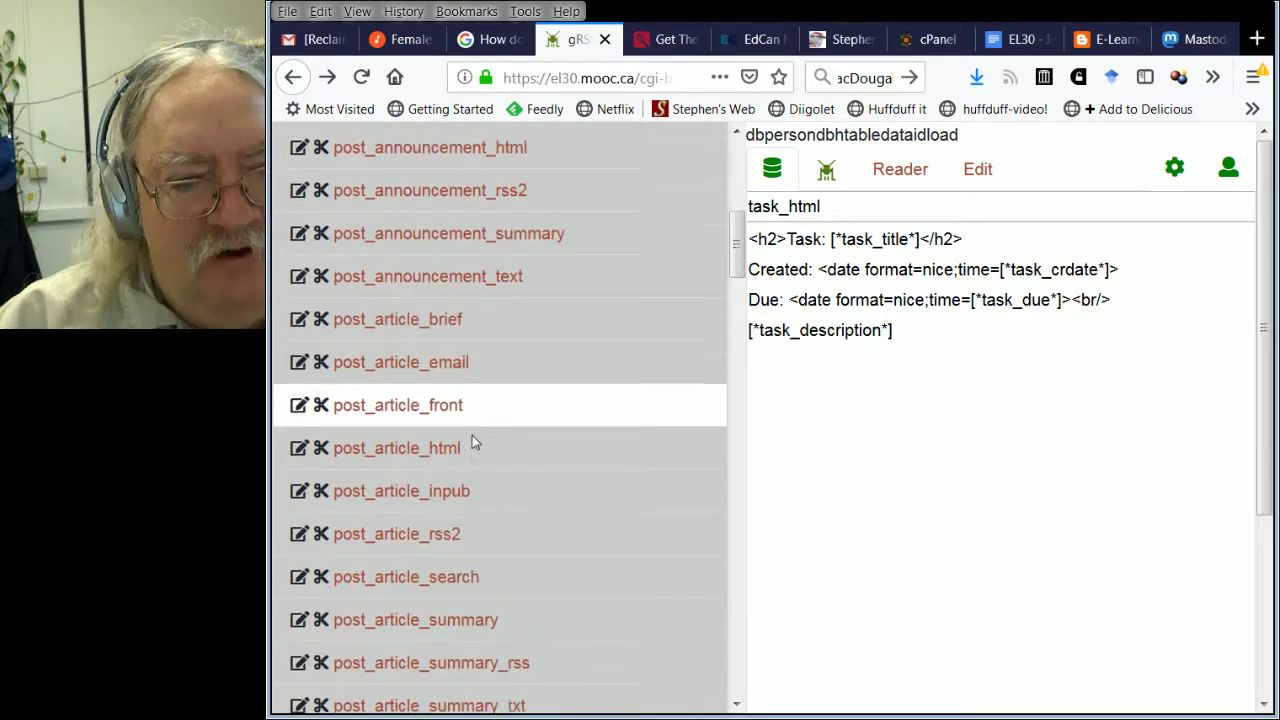
scroll(465, 437, down, 3)
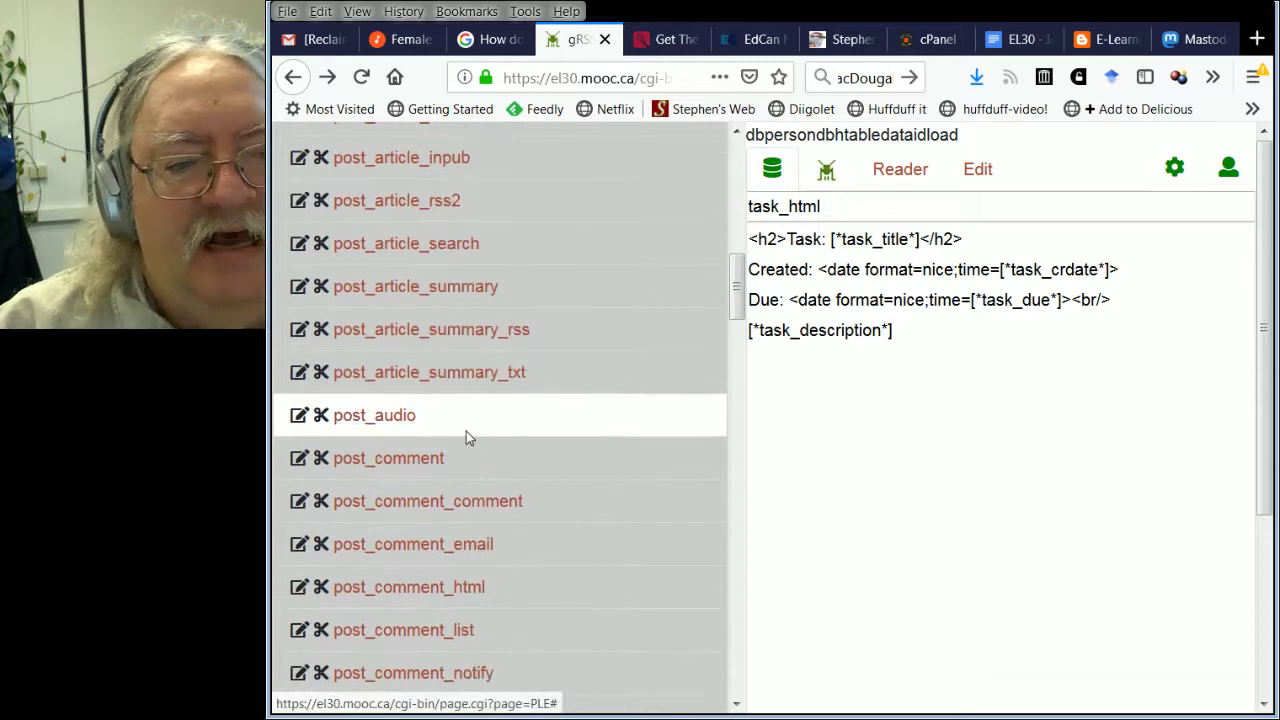
scroll(457, 430, down, 5)
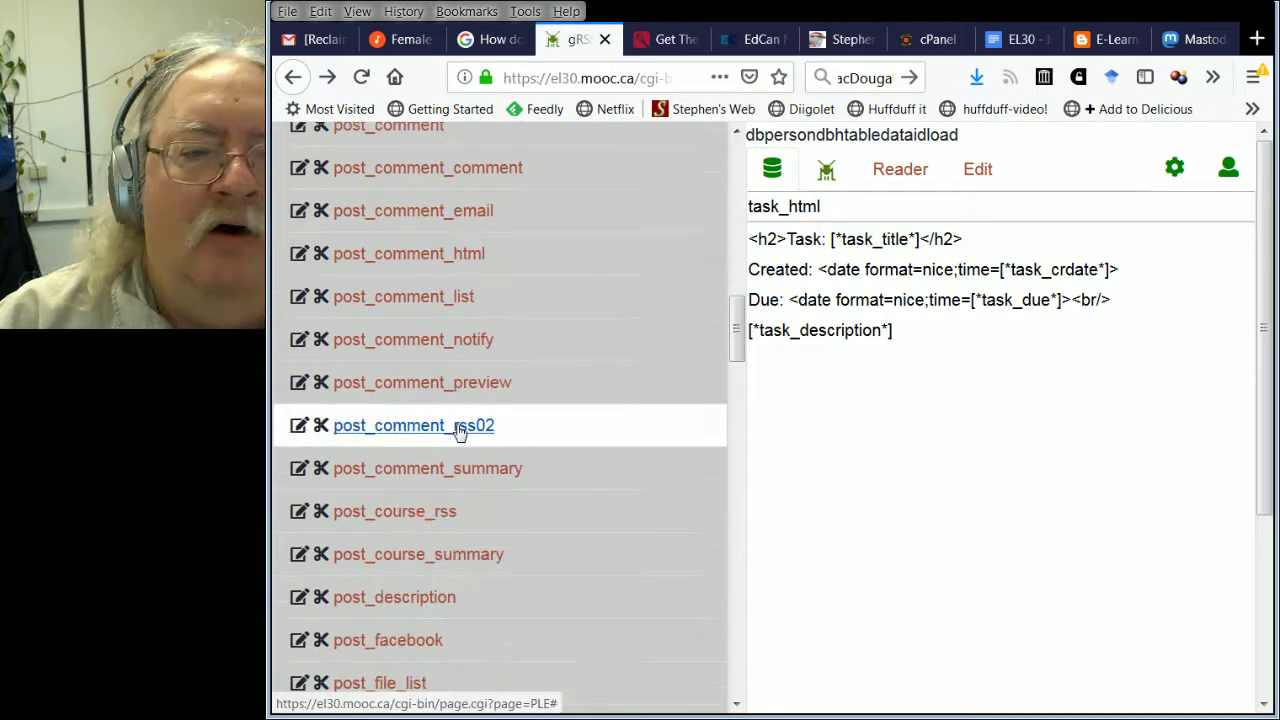
scroll(449, 437, down, 2)
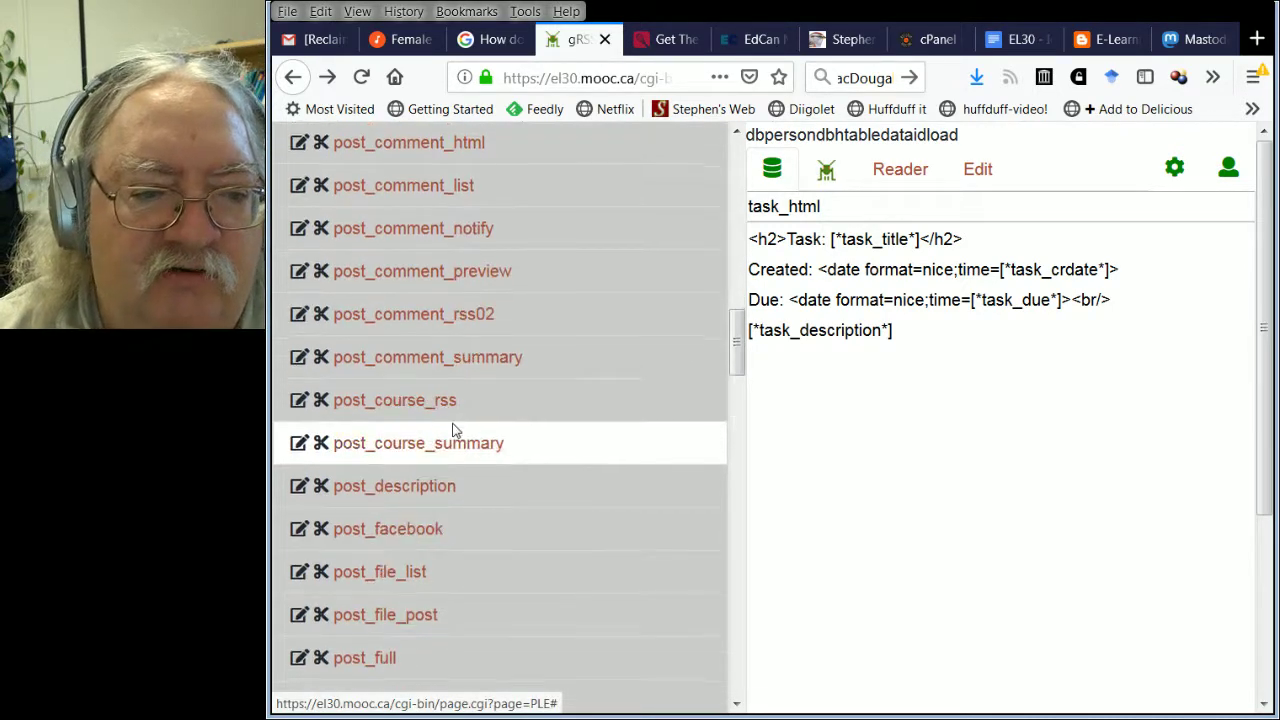
scroll(416, 451, down, 5)
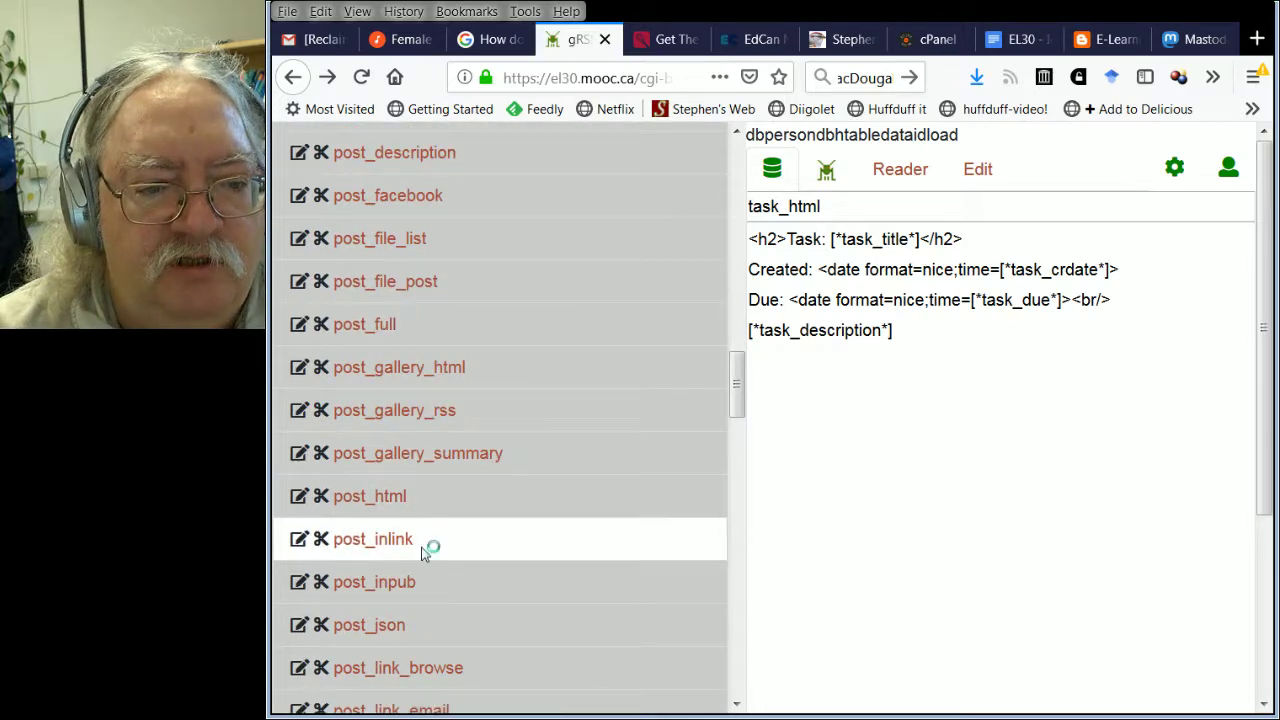
scroll(433, 333, down, 5)
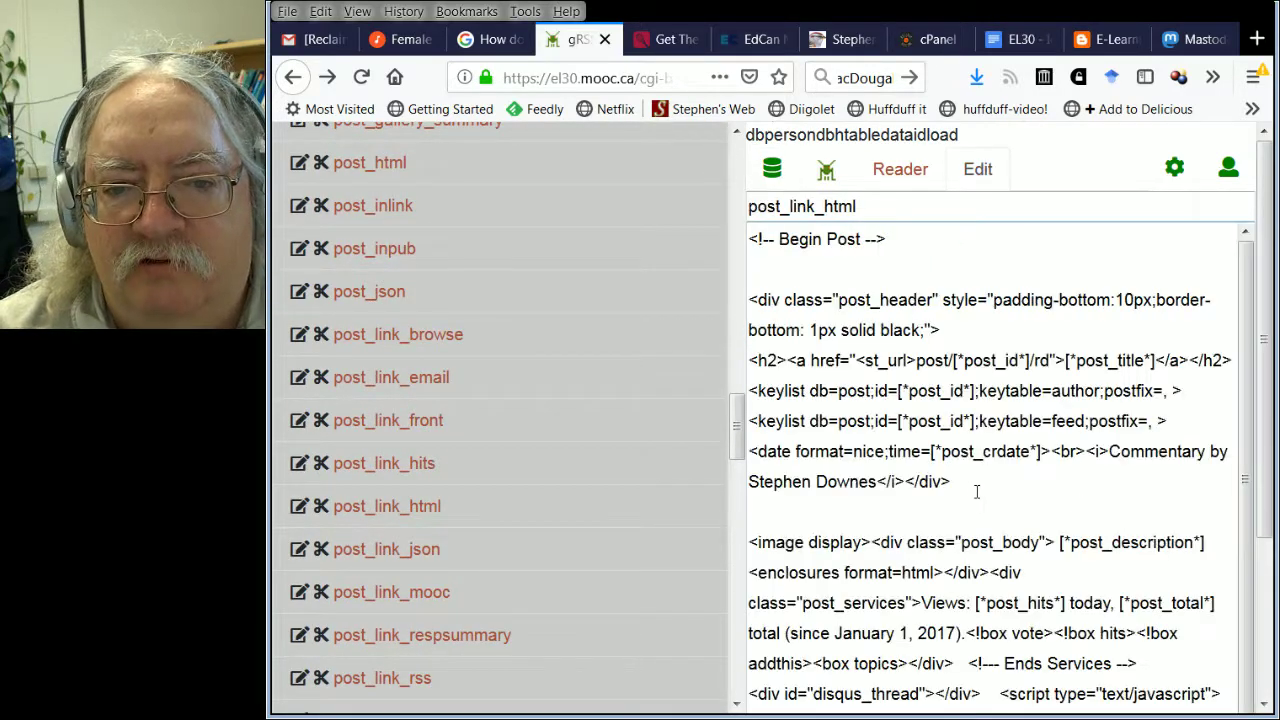
Copy the author keylist line from post_link_html while leaving it unchanged
scroll(851, 432, down, 3)
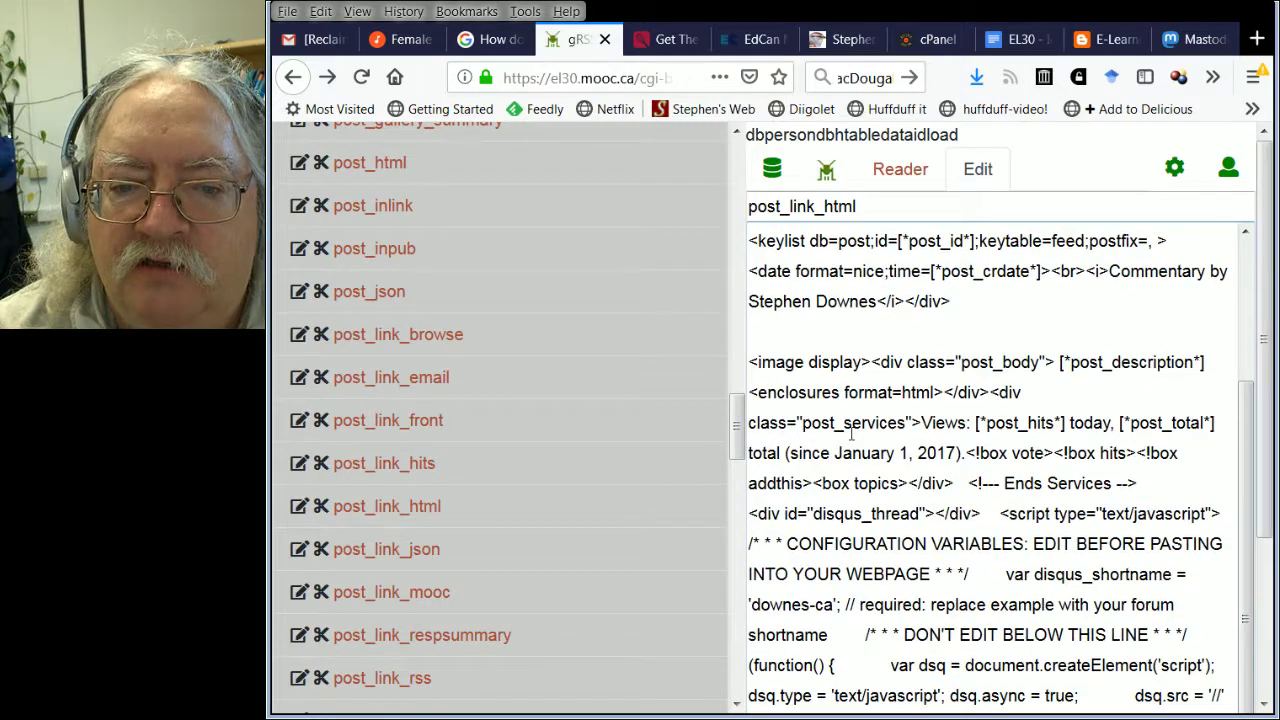
scroll(851, 432, up, 3)
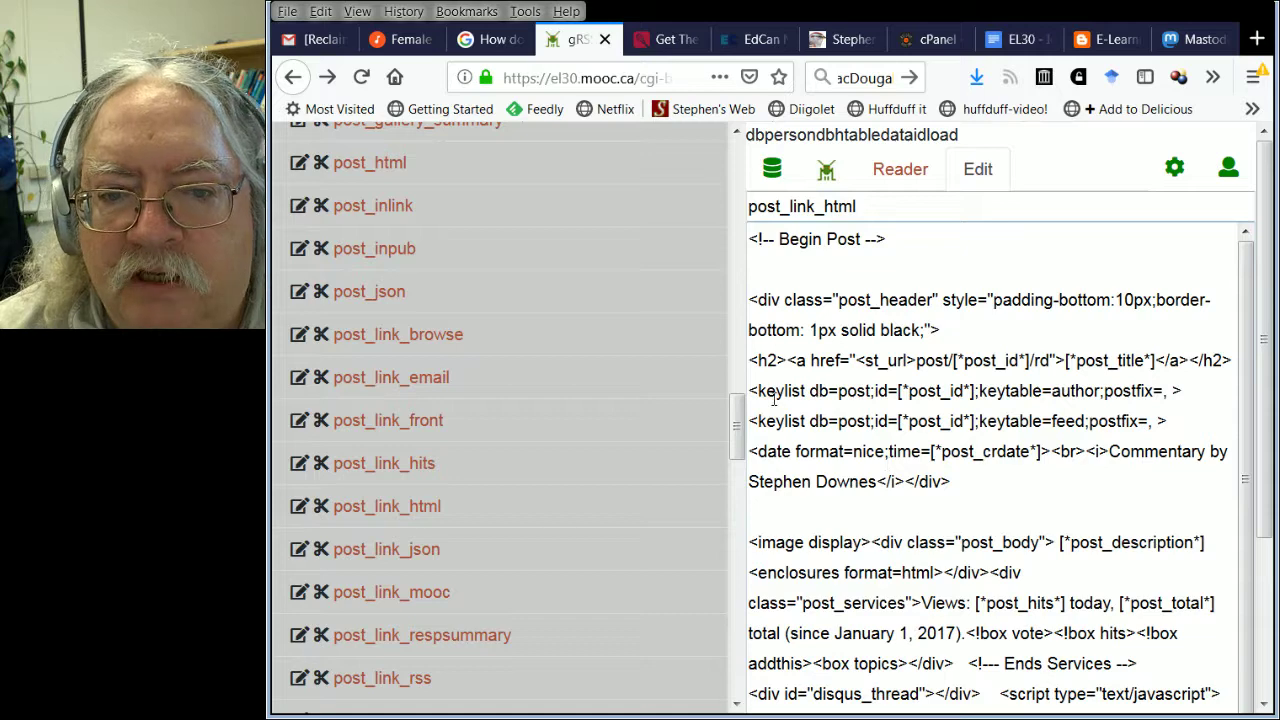
drag(1192, 391, 749, 391)
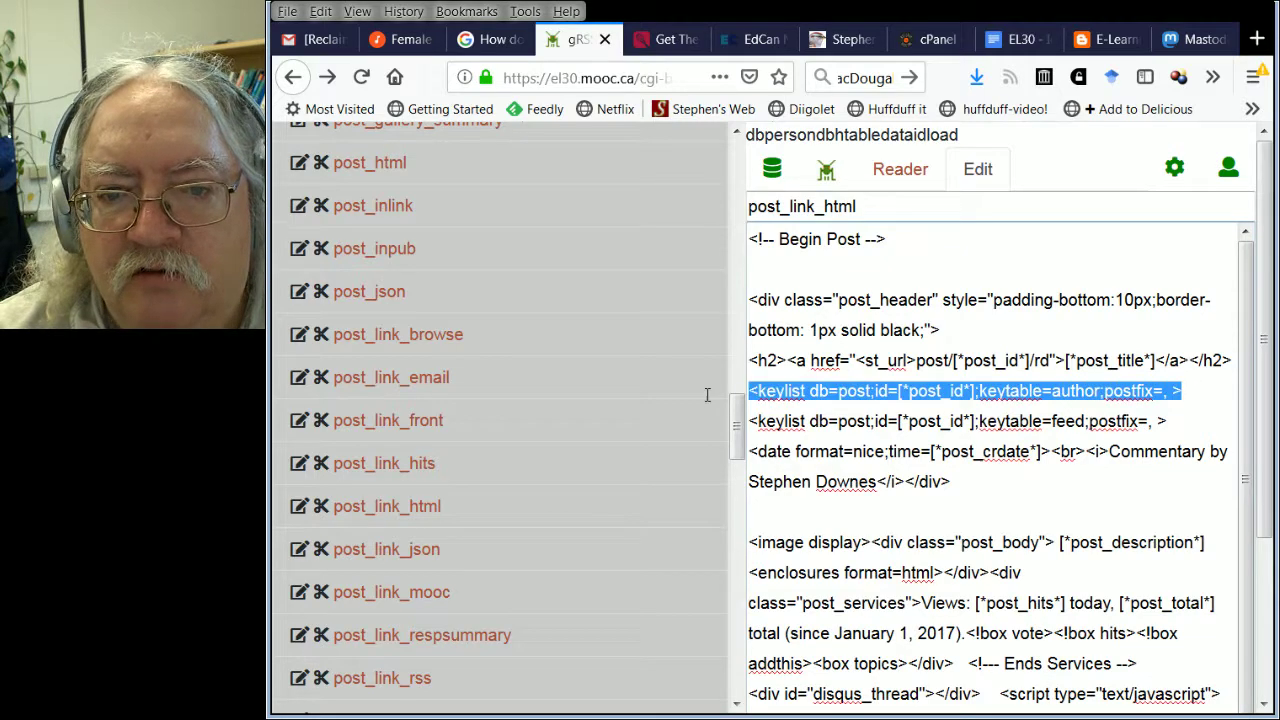
key(ctrl+x)
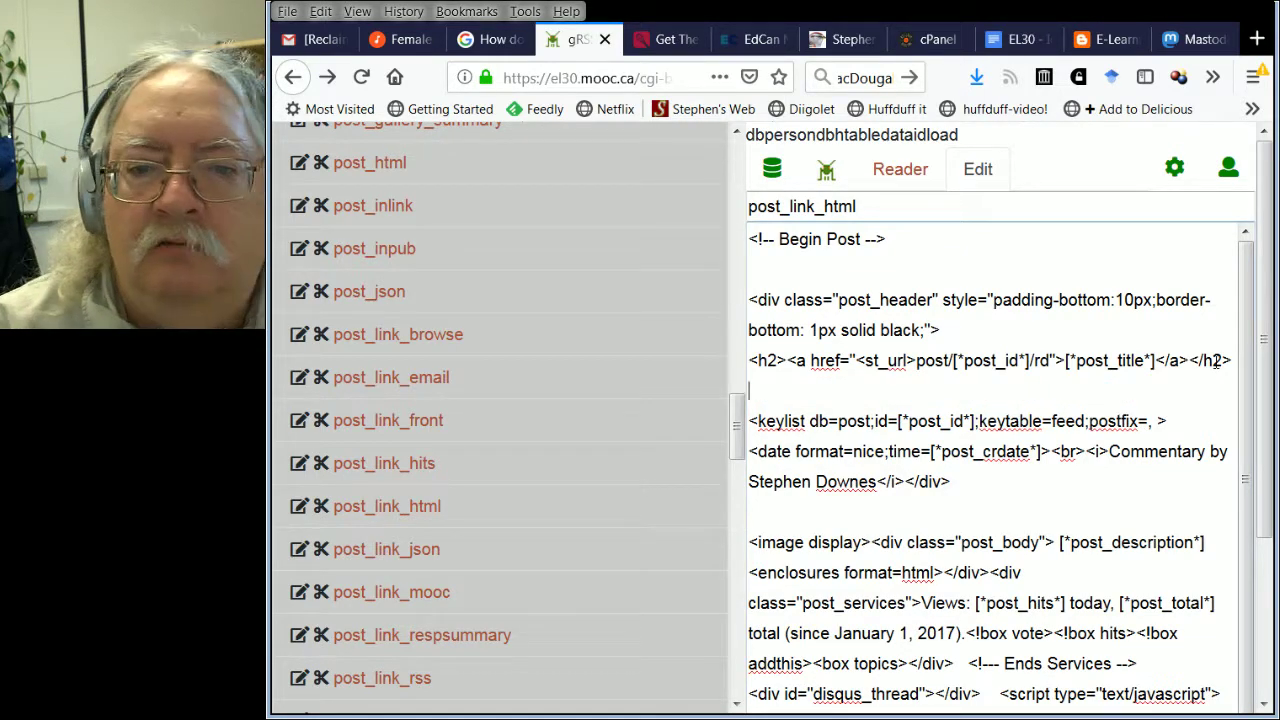
key(ctrl+v)
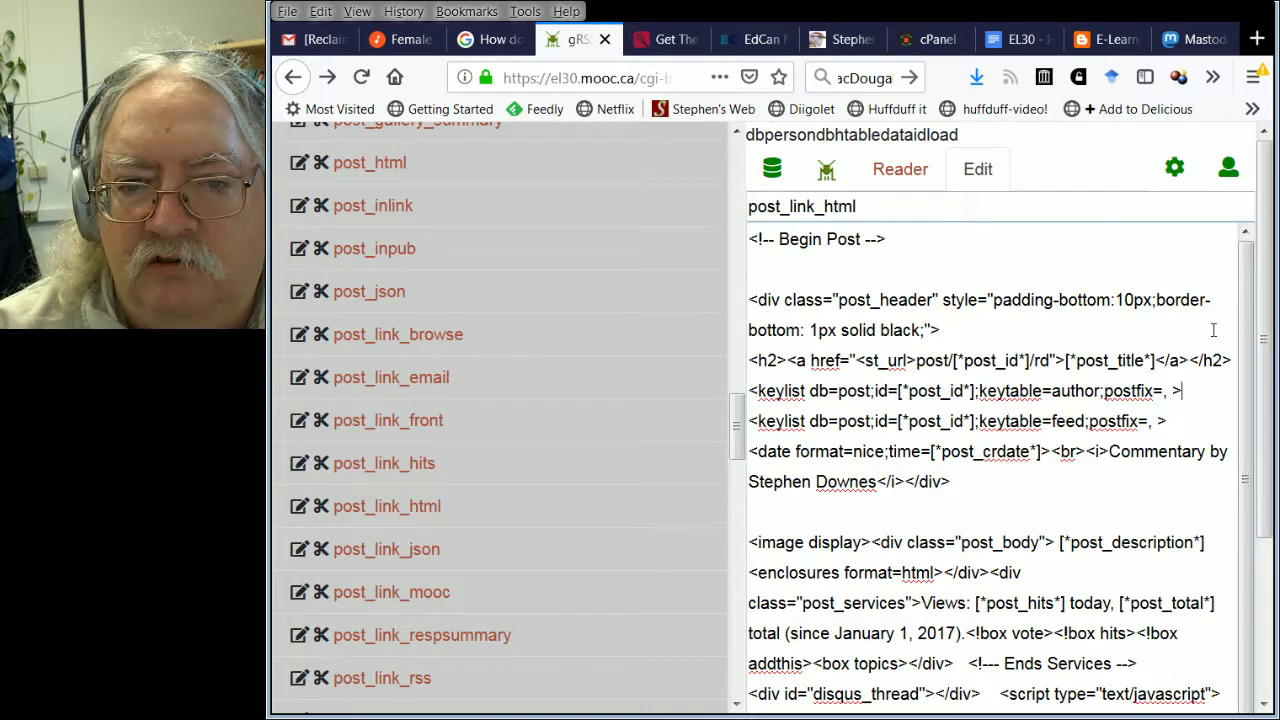
drag(1182, 391, 749, 391)
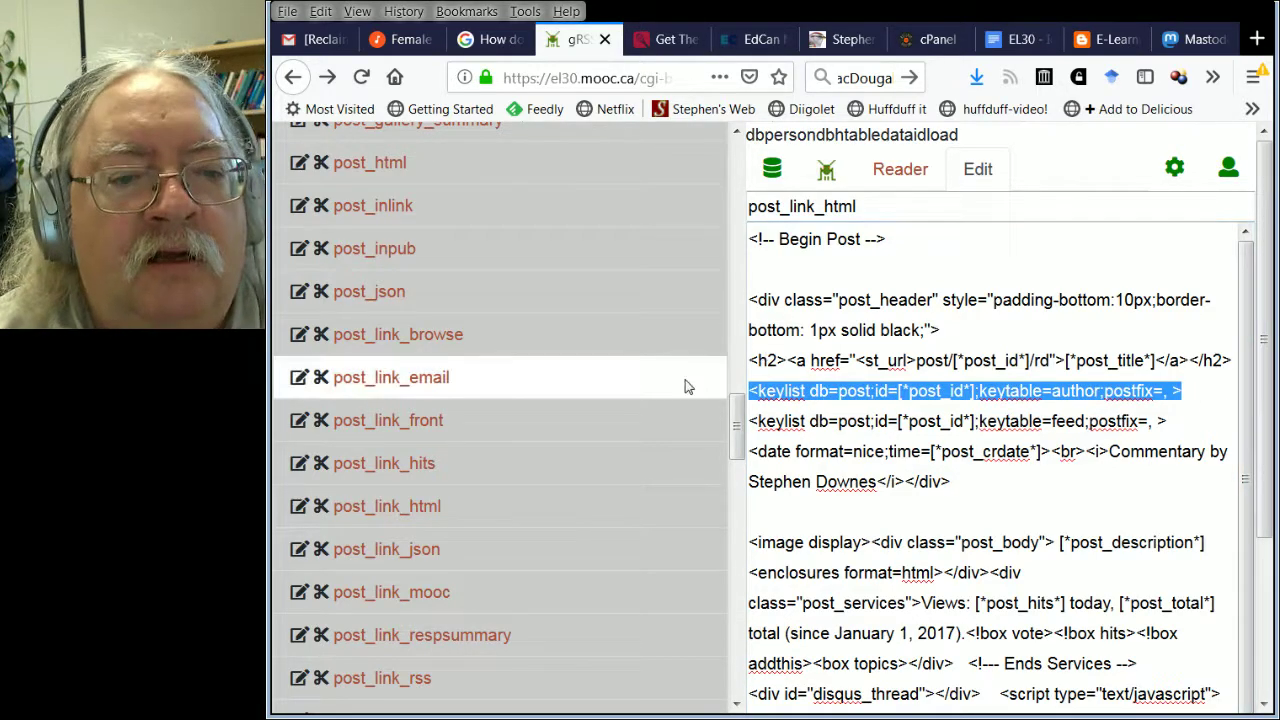
Scroll the views list back to task_html and widen its editor
scroll(591, 589, down, 10)
scroll(541, 614, down, 5)
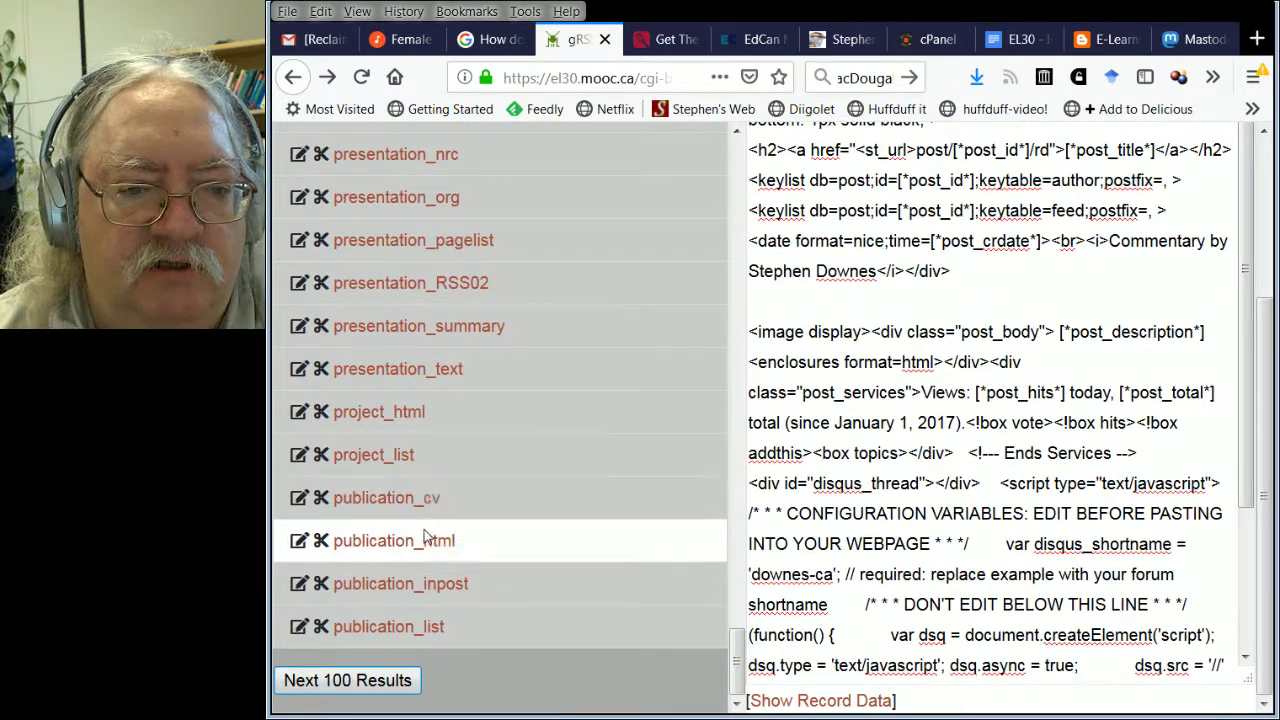
scroll(445, 530, down, 3)
scroll(449, 530, down, 5)
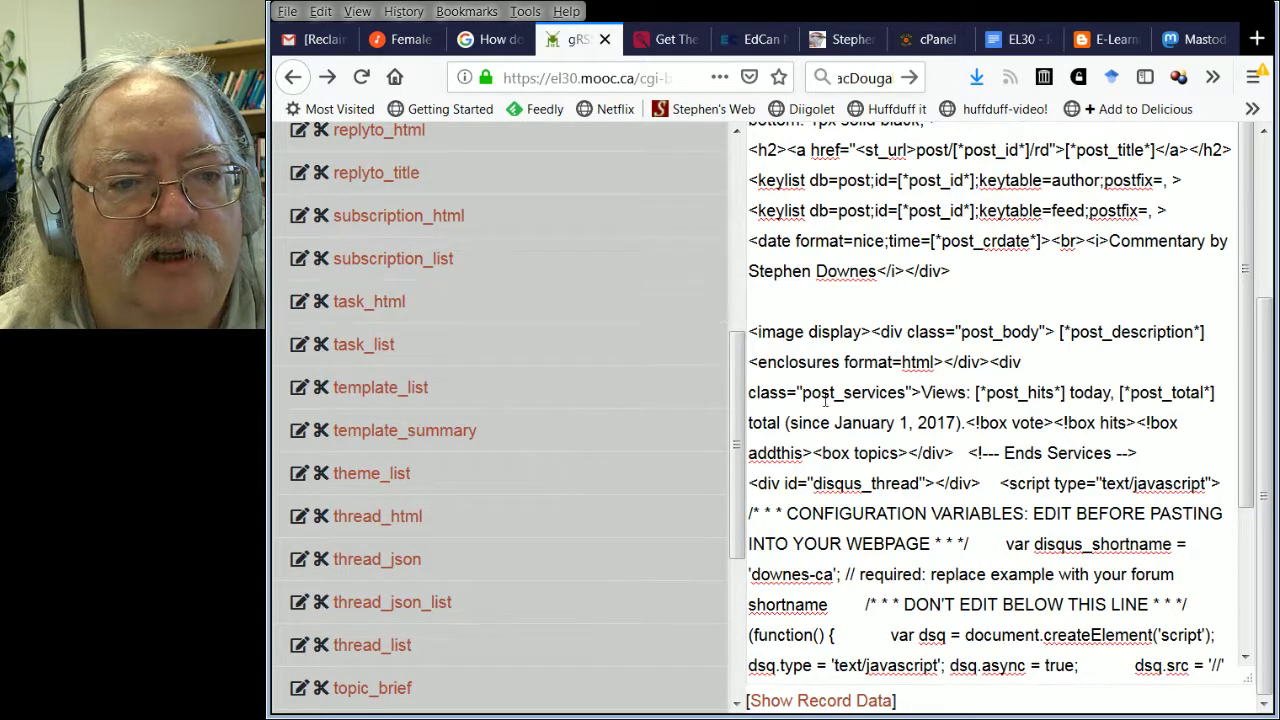
scroll(812, 382, down, 10)
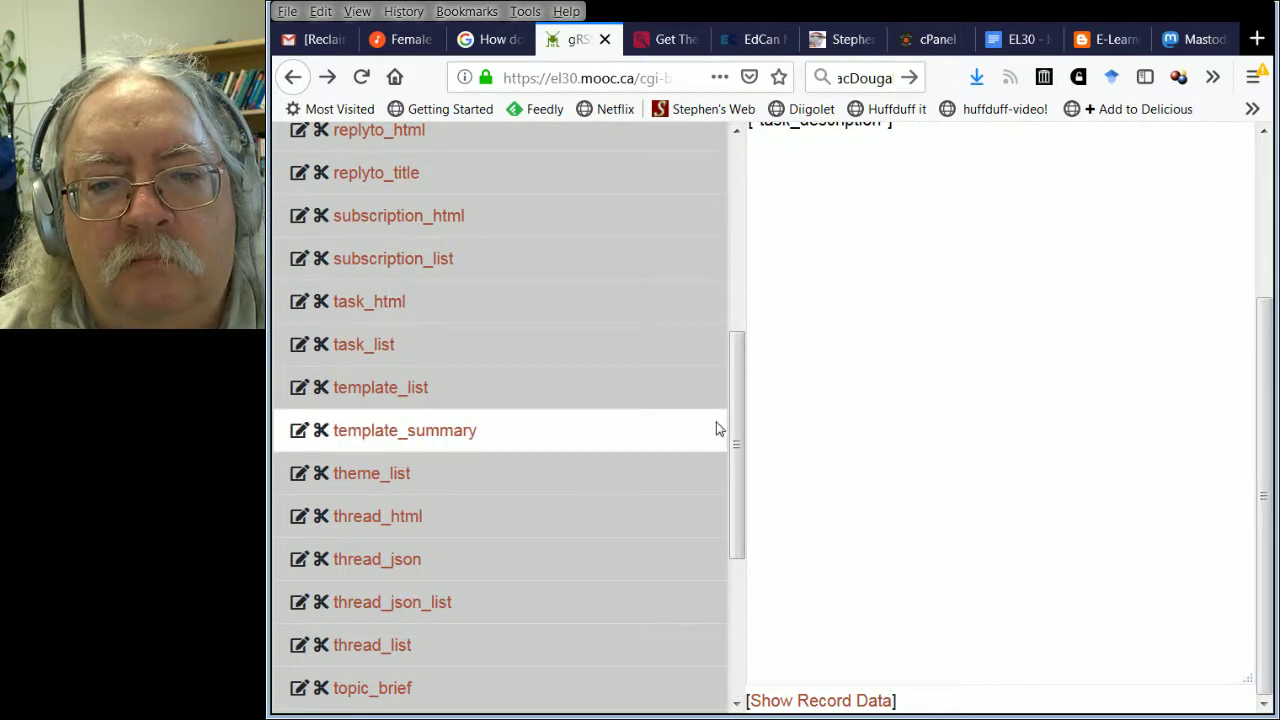
scroll(735, 420, up, 5)
click(651, 144)
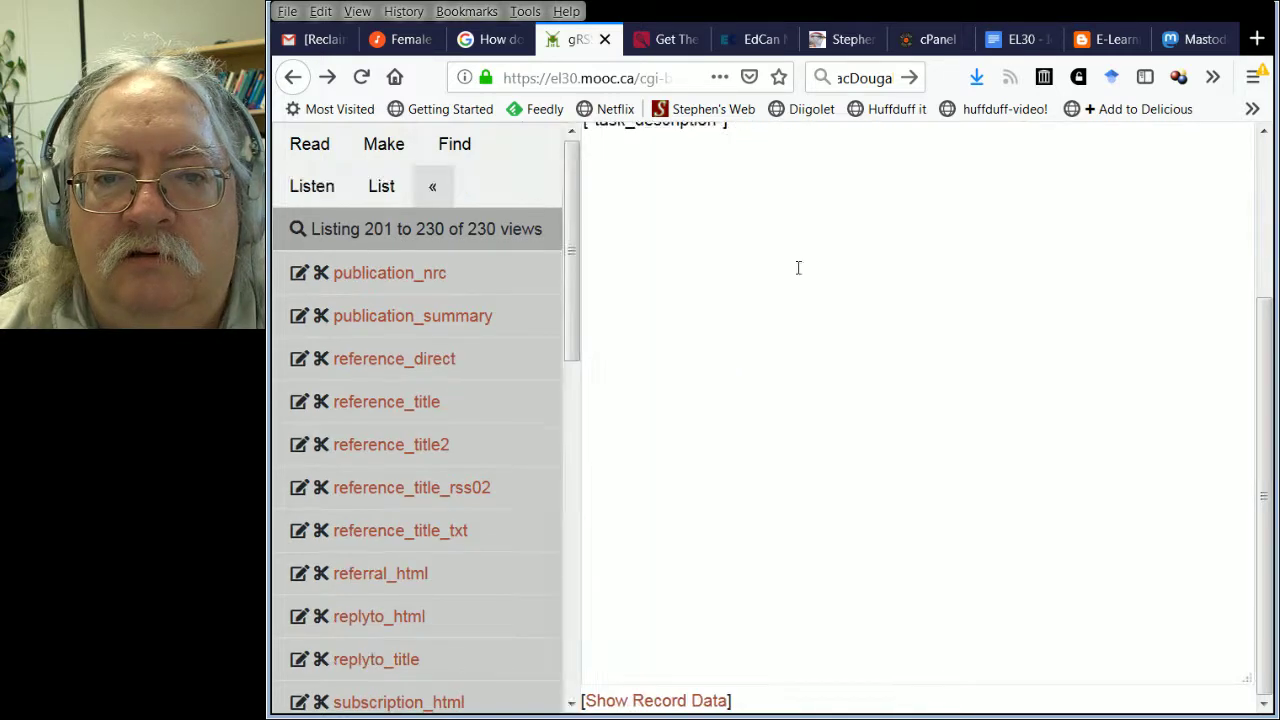
scroll(803, 428, up, 3)
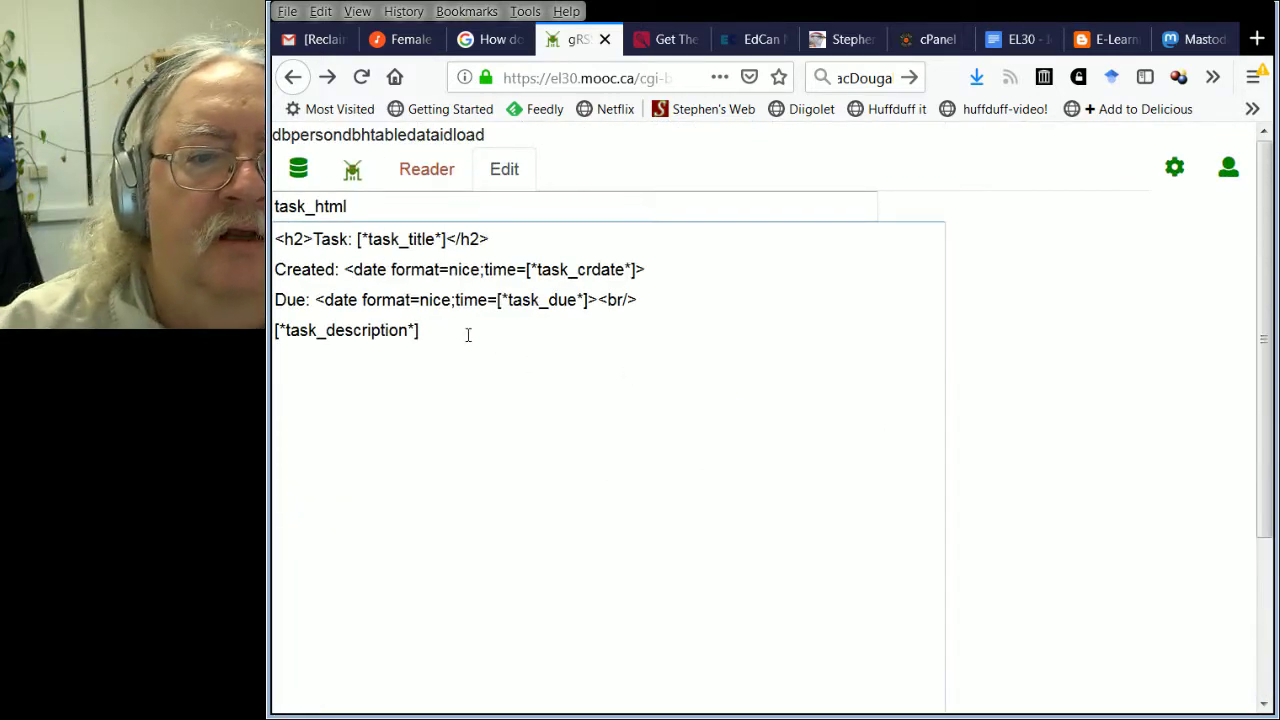
After [*task_description*], add a keylist line with db=task, id=[*task_id*] and keytable=module
key(Return)
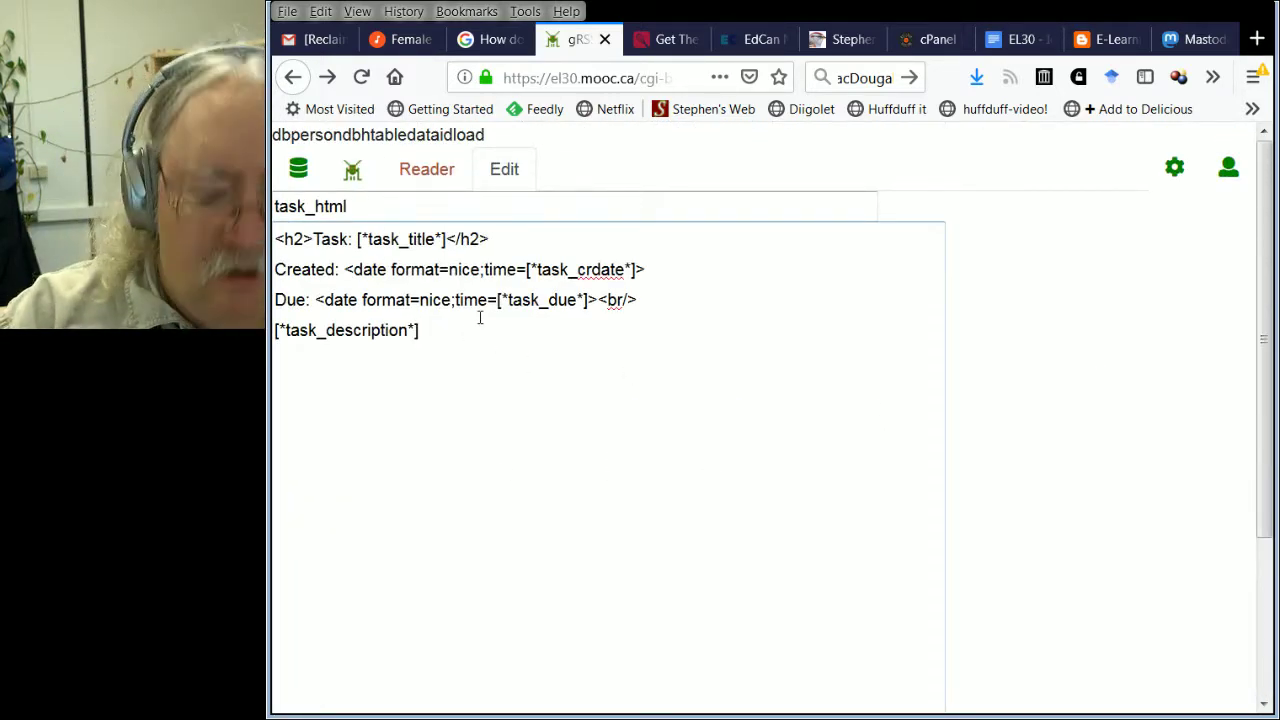
key(ctrl+v)
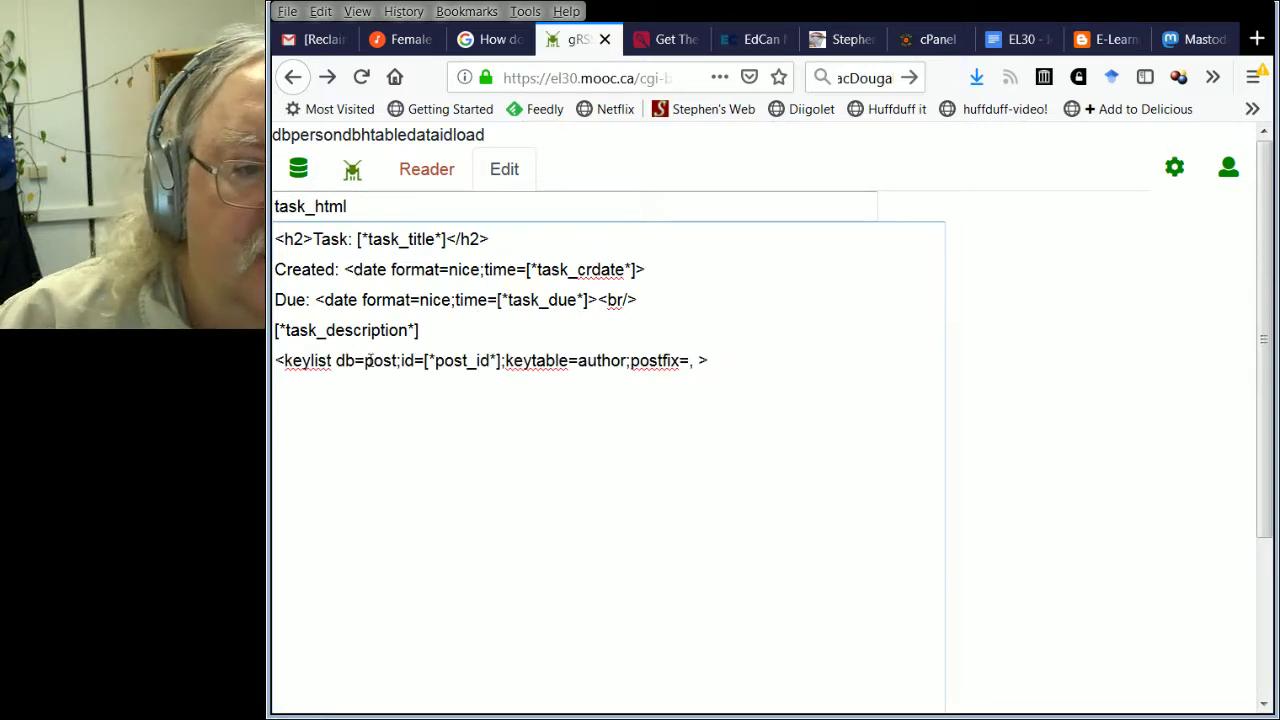
drag(365, 360, 393, 361)
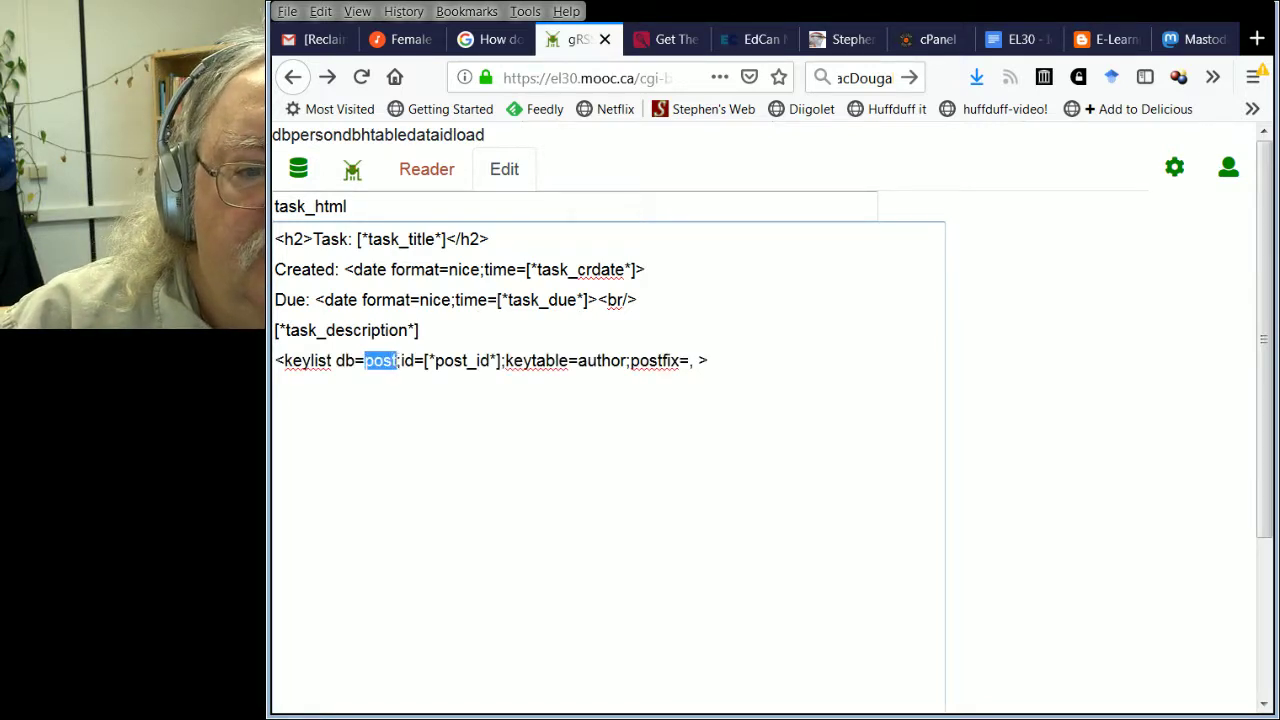
text(task)
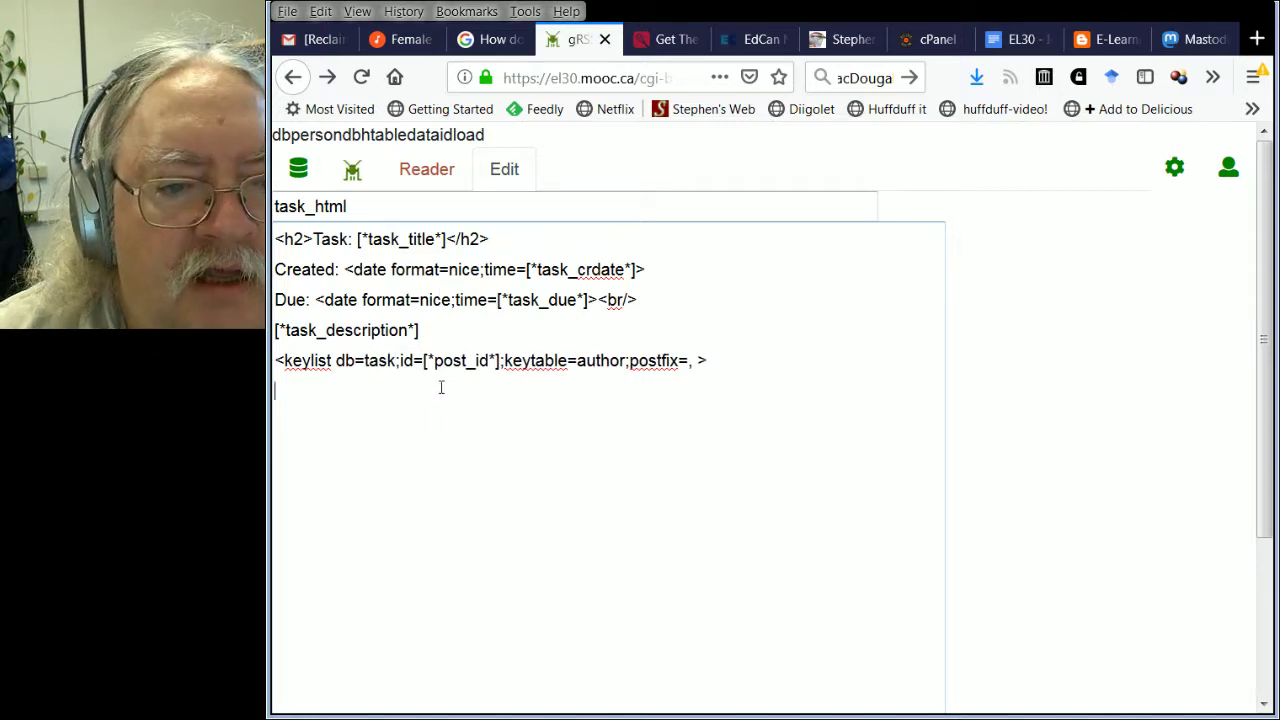
drag(435, 360, 462, 361)
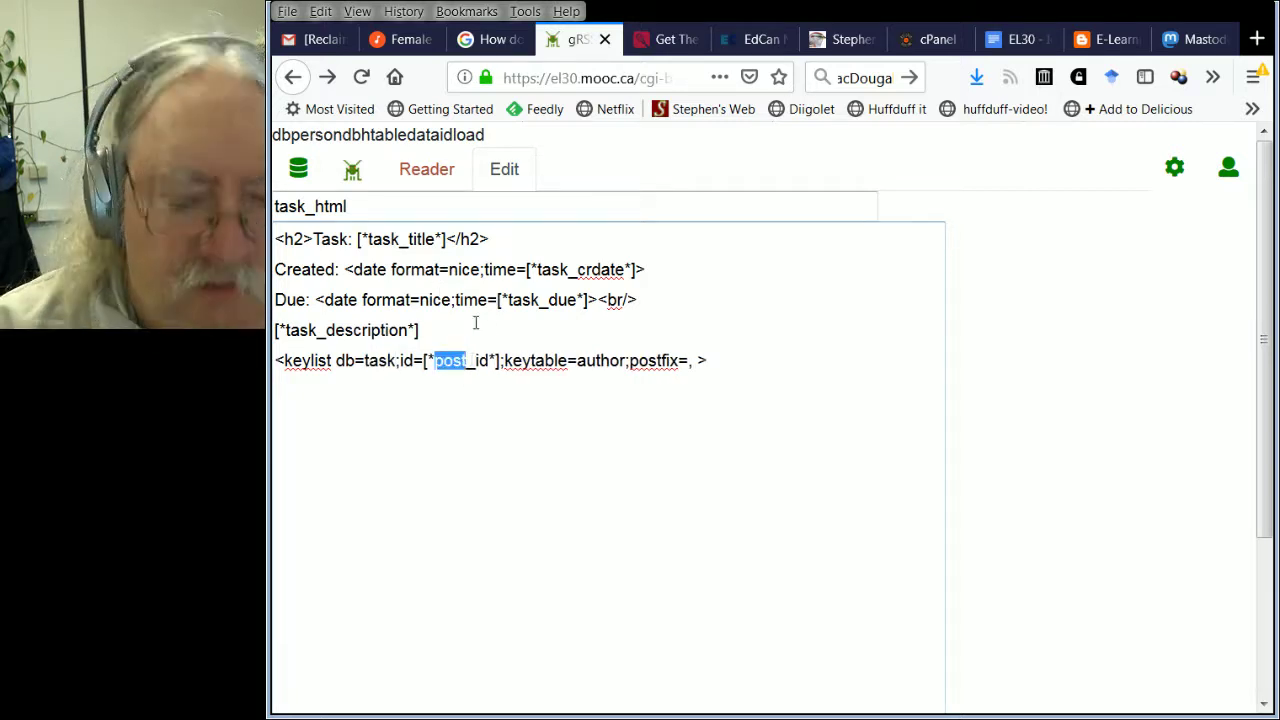
text(task)
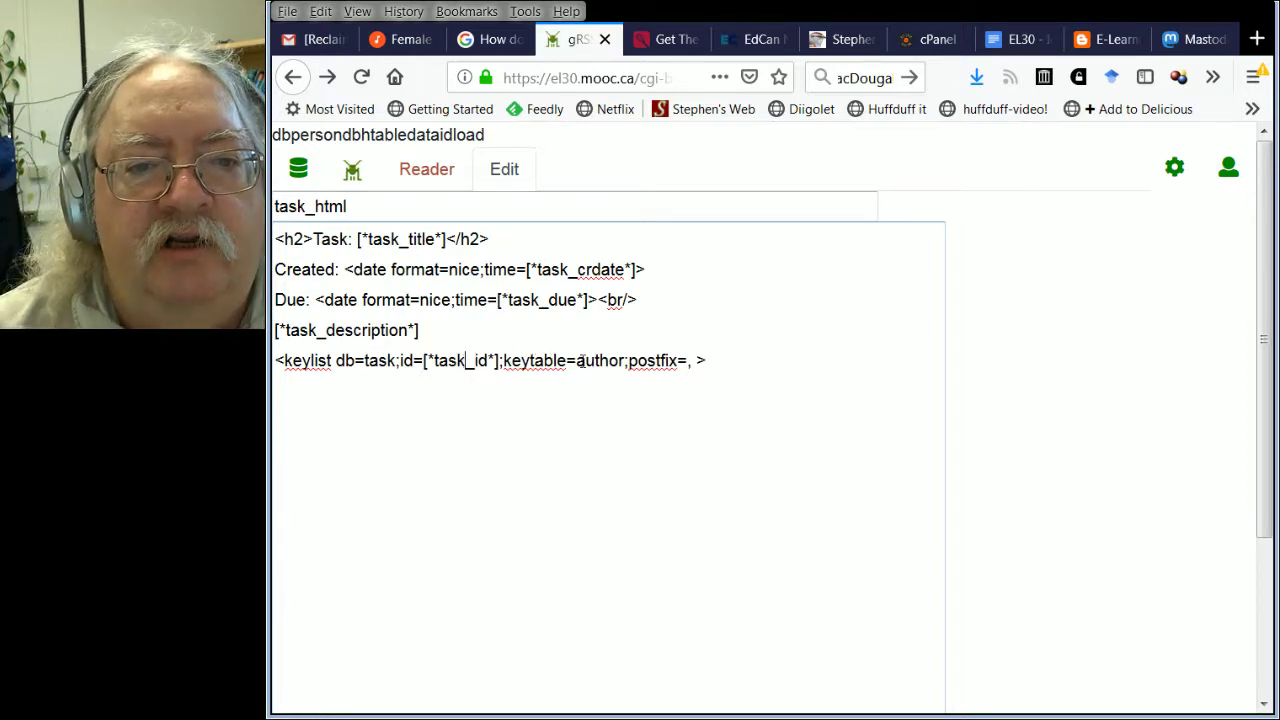
drag(586, 360, 608, 360)
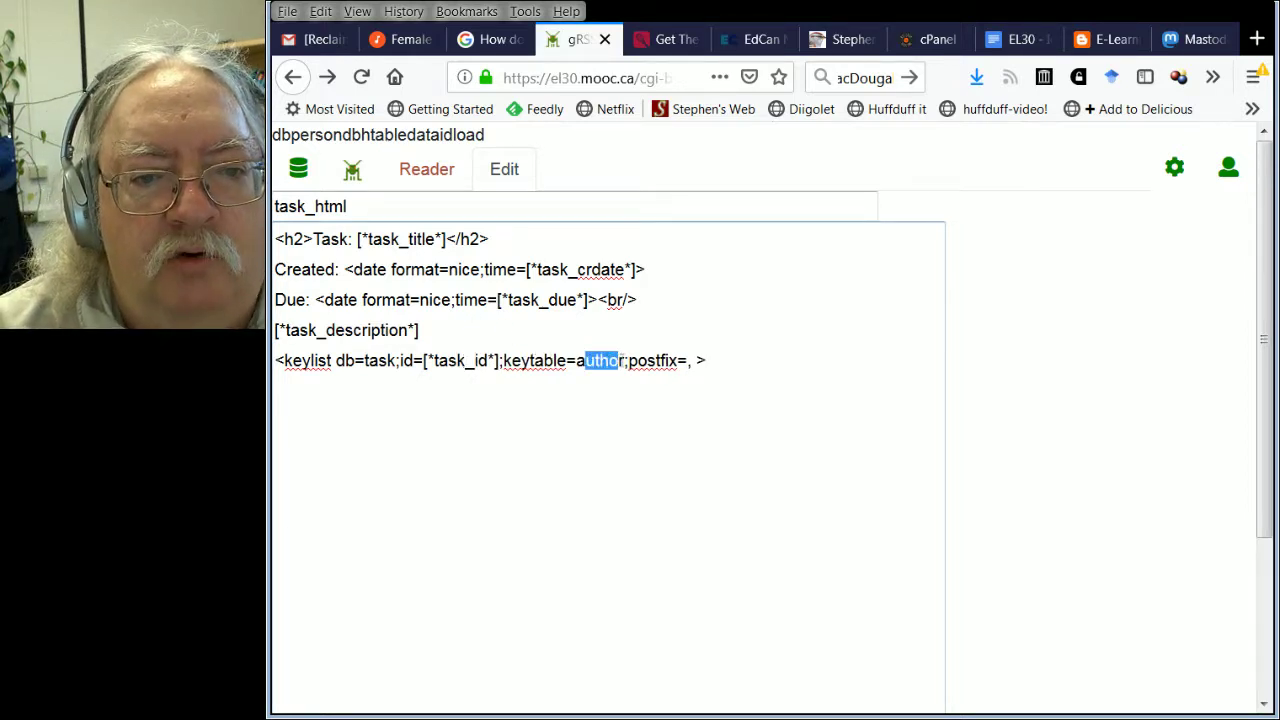
key(BackSpace)
key(BackSpace)
text(modul)
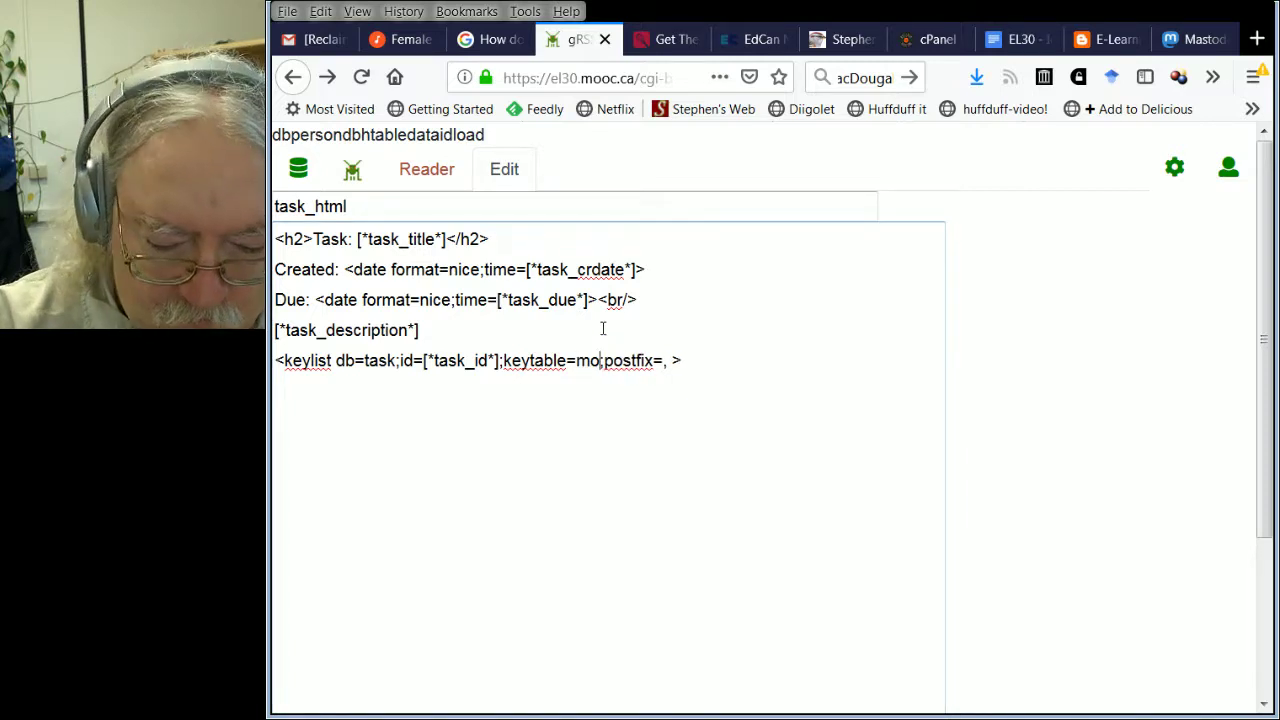
text(e)
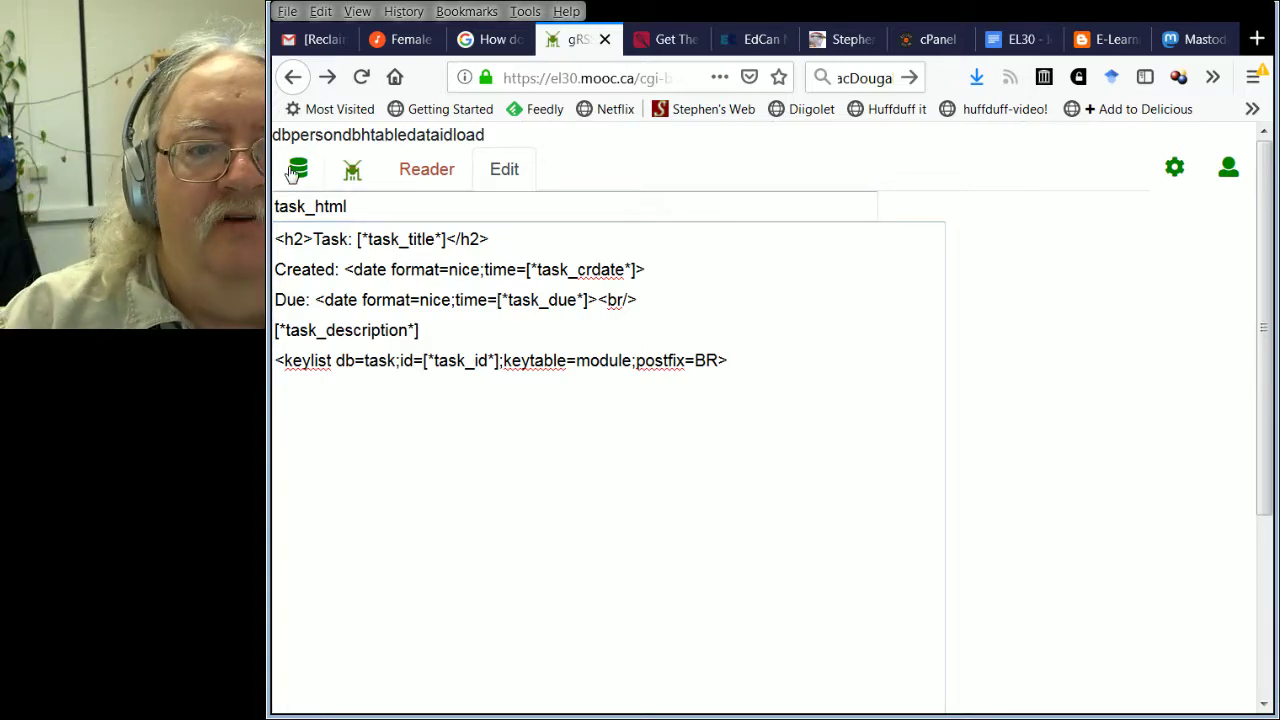
List the View templates under Make and open module_html for editing
click(350, 170)
click(372, 146)
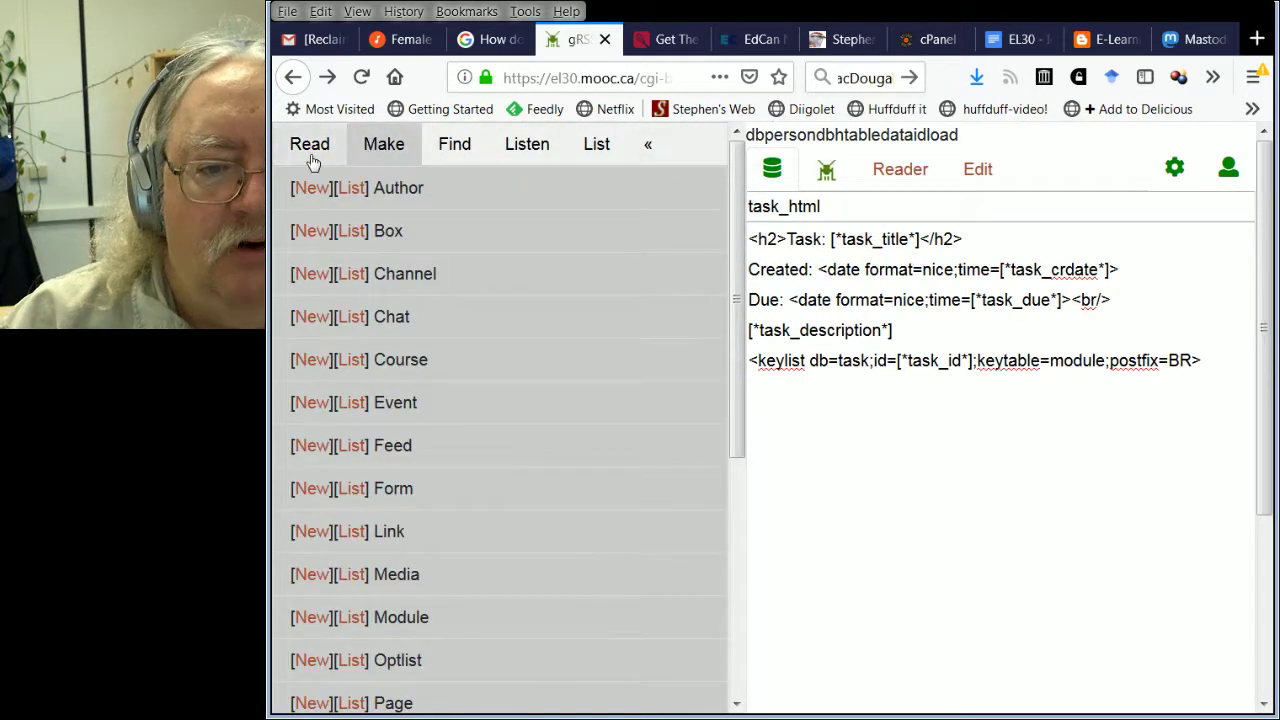
scroll(430, 485, down, 1)
scroll(474, 409, down, 3)
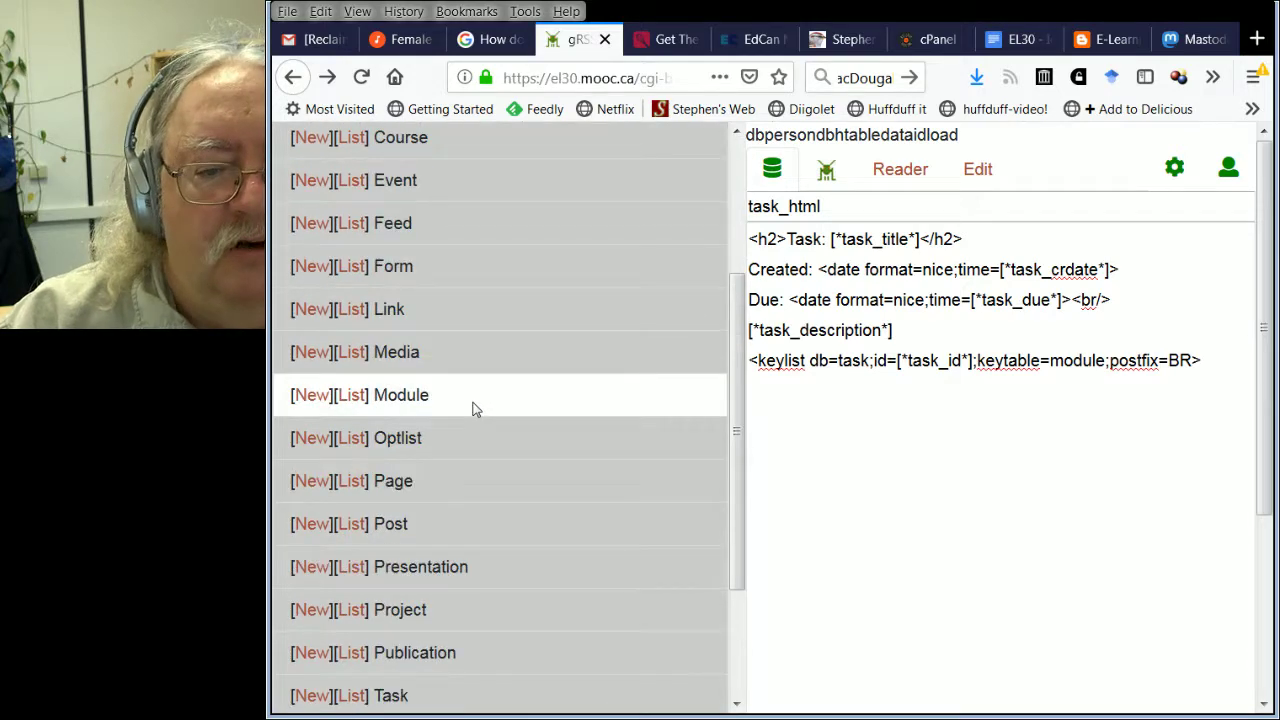
scroll(472, 409, down, 3)
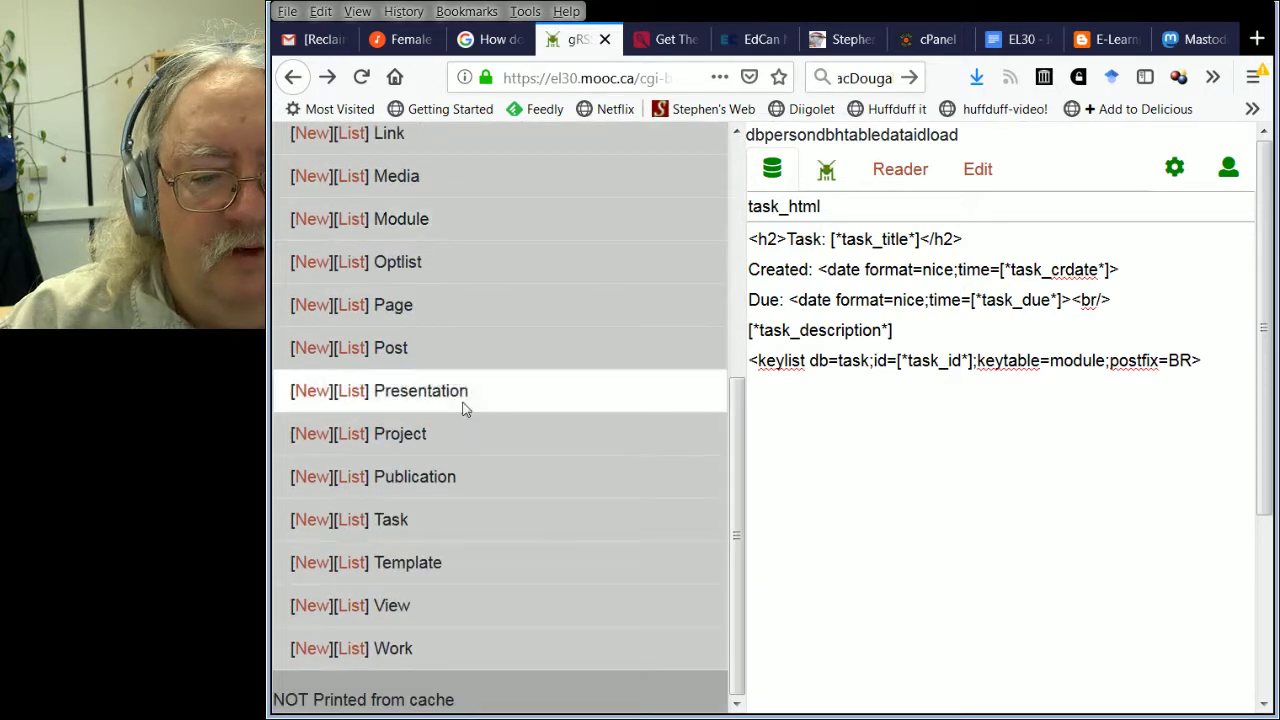
click(349, 605)
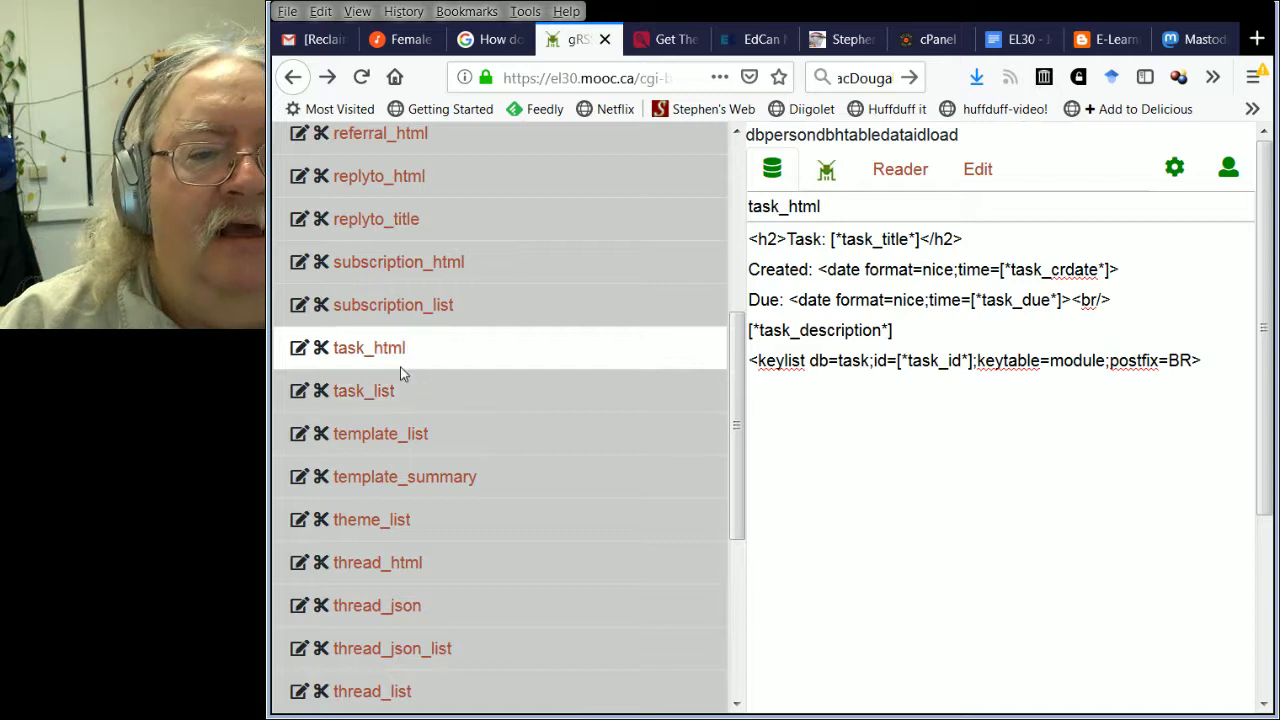
scroll(400, 371, up, 20)
scroll(405, 376, down, 20)
scroll(405, 372, down, 20)
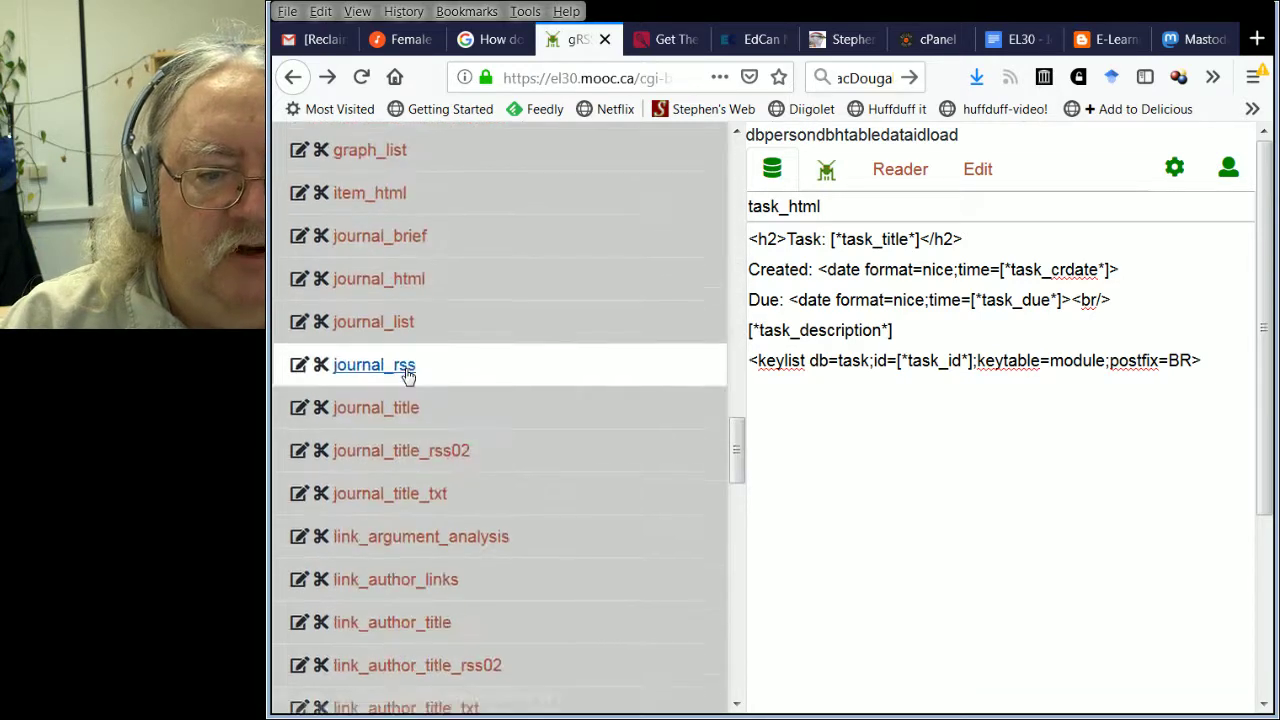
scroll(399, 381, down, 5)
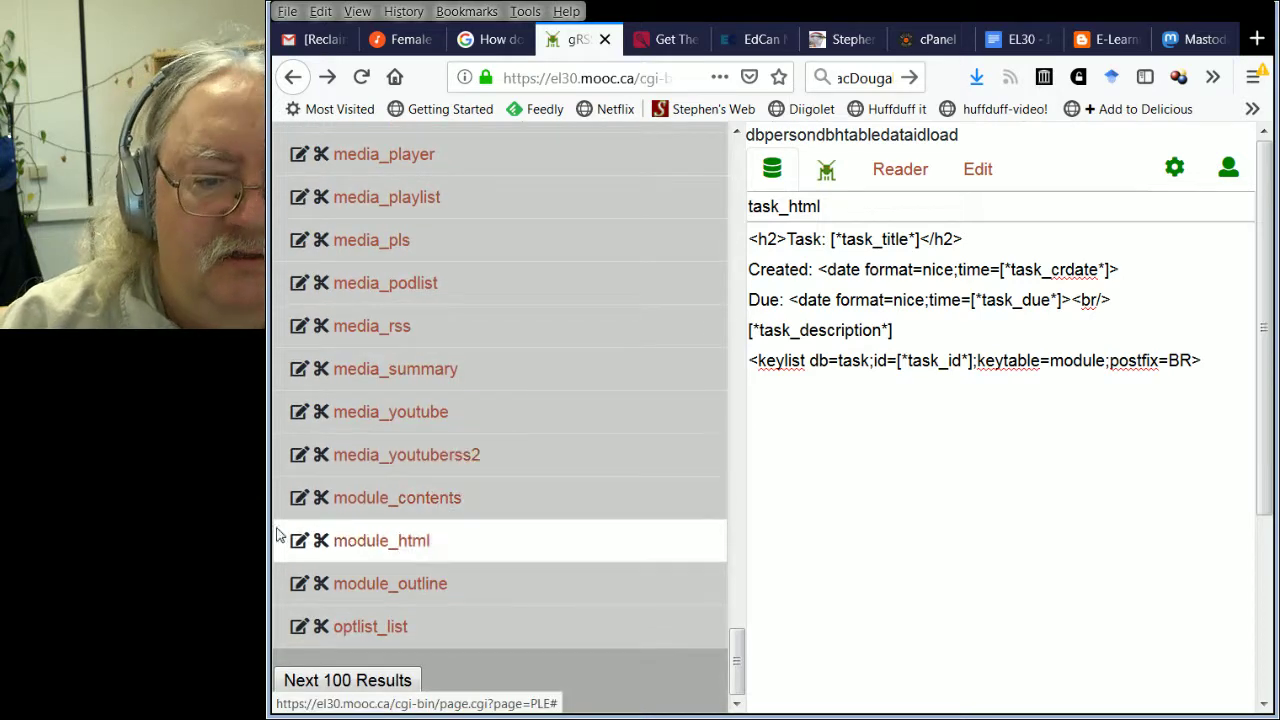
click(298, 546)
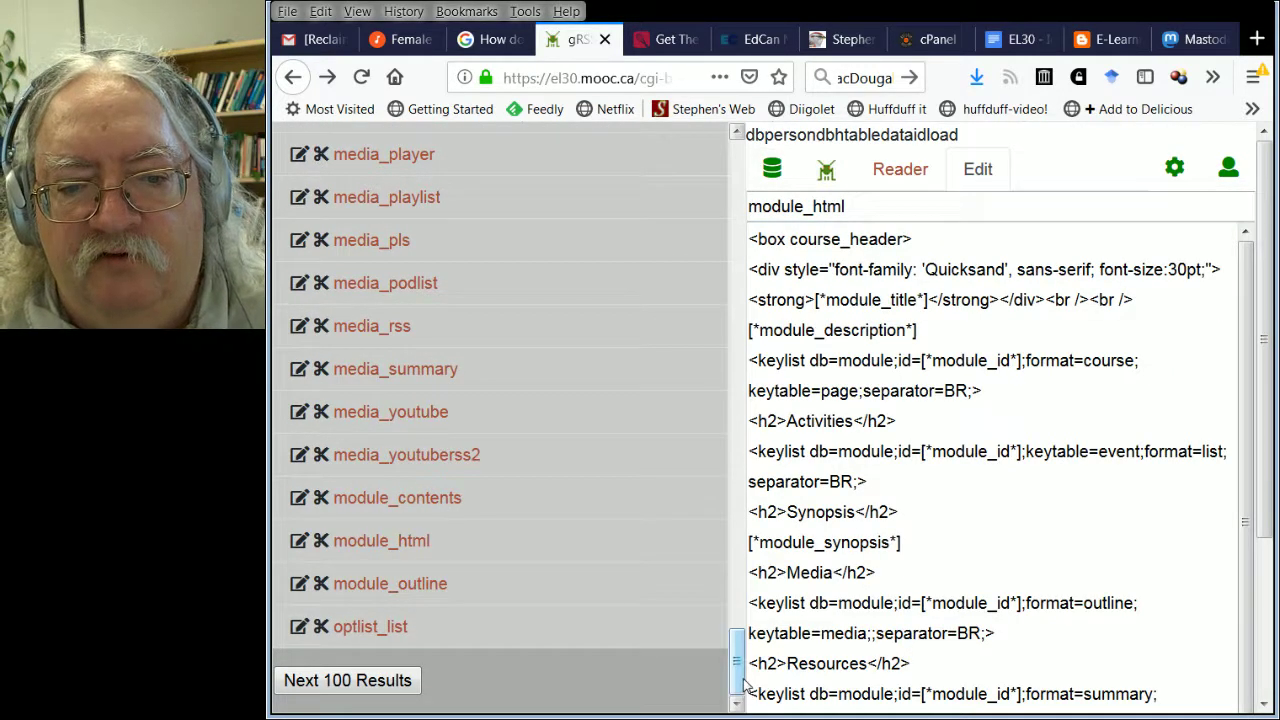
drag(737, 650, 700, 150)
Widen the module_html editor and select the entire Media keylist line for copying
click(647, 148)
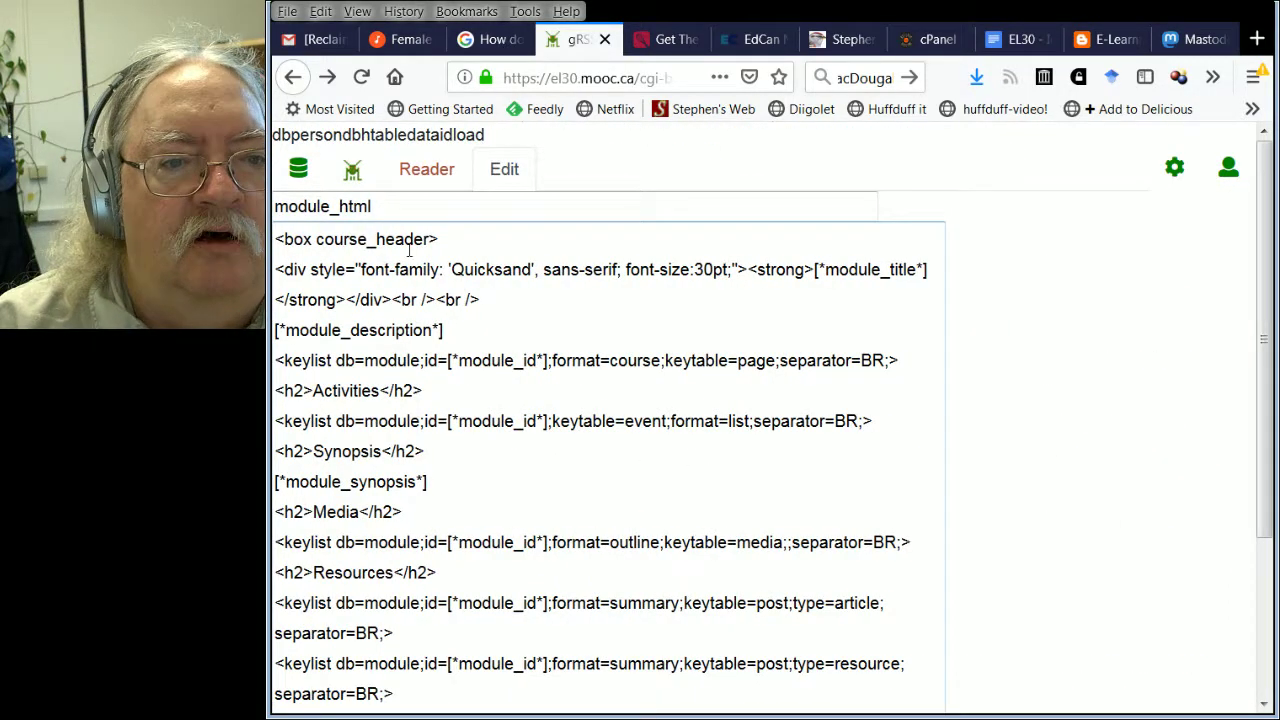
scroll(502, 360, down, 5)
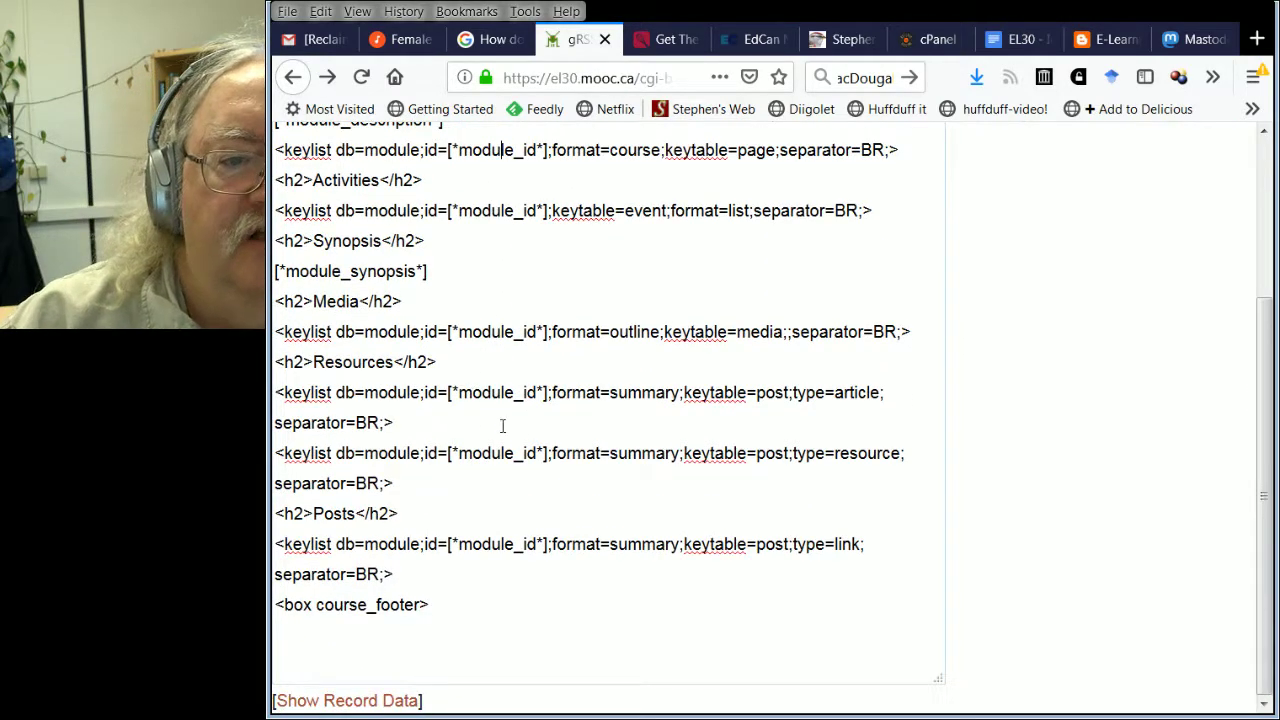
scroll(510, 410, up, 5)
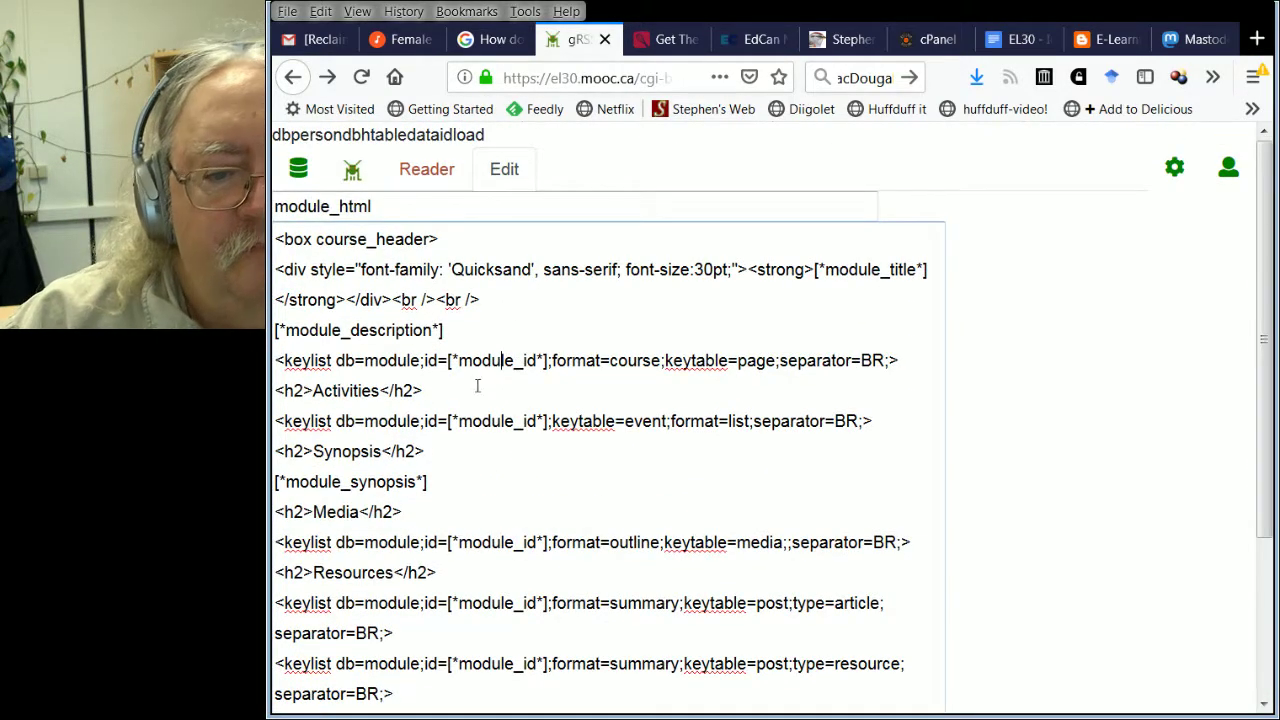
click(477, 386)
scroll(479, 386, down, 5)
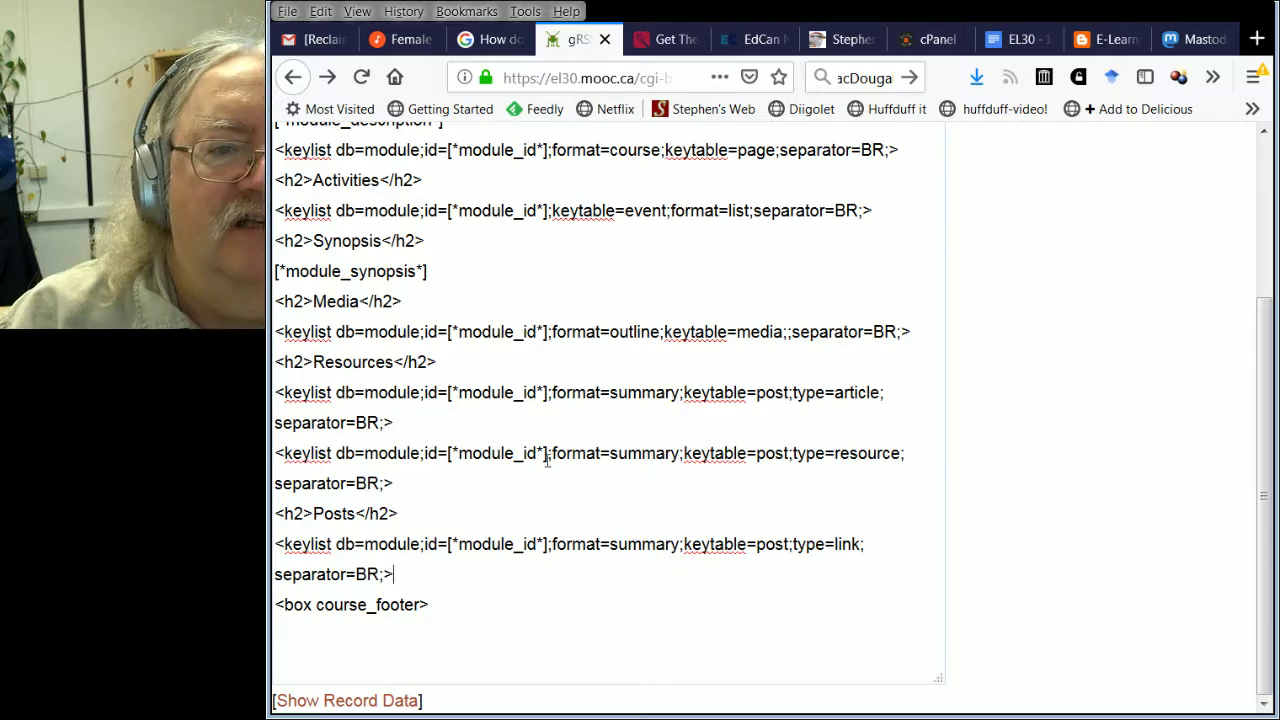
scroll(548, 458, up, 2)
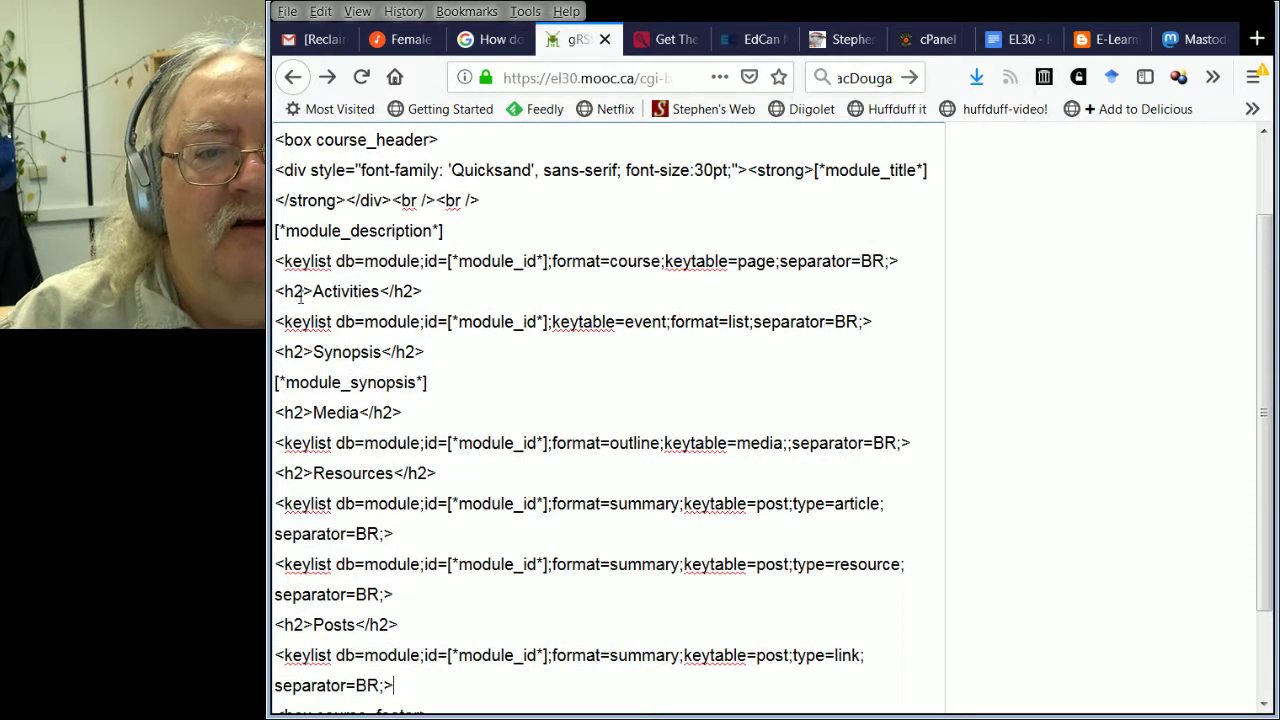
click(880, 318)
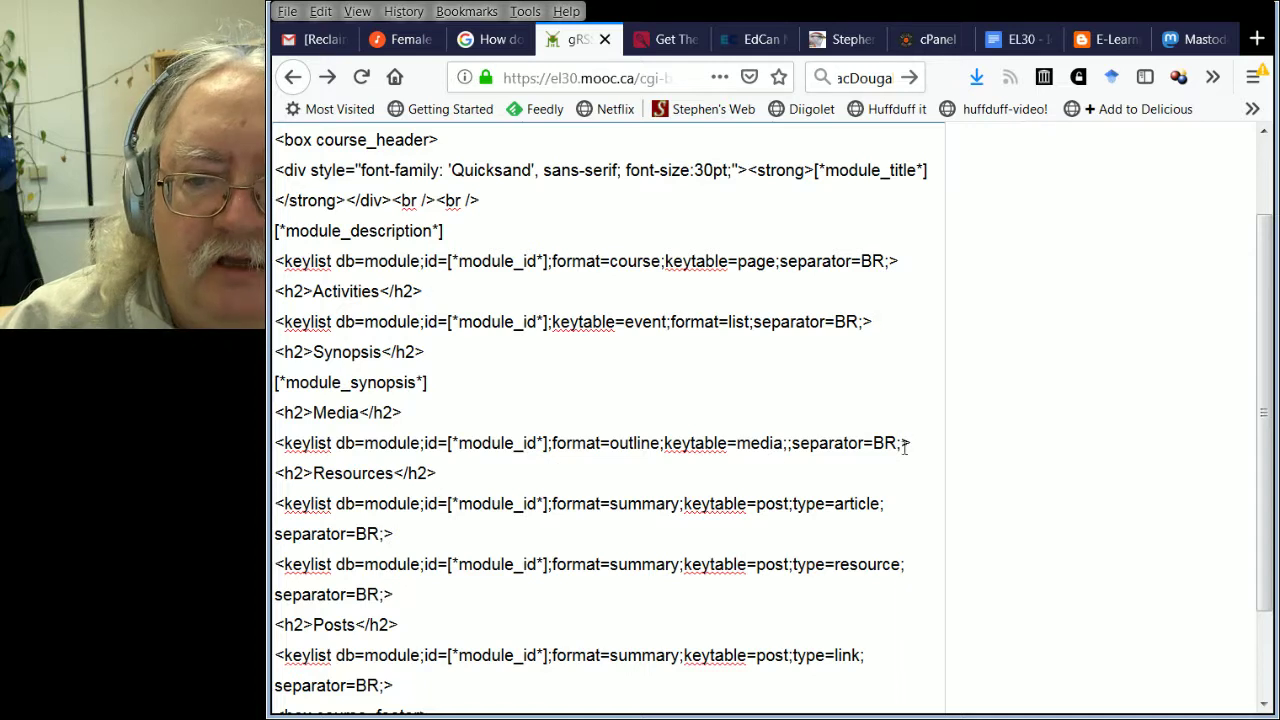
drag(912, 443, 275, 443)
key(ctrl+c)
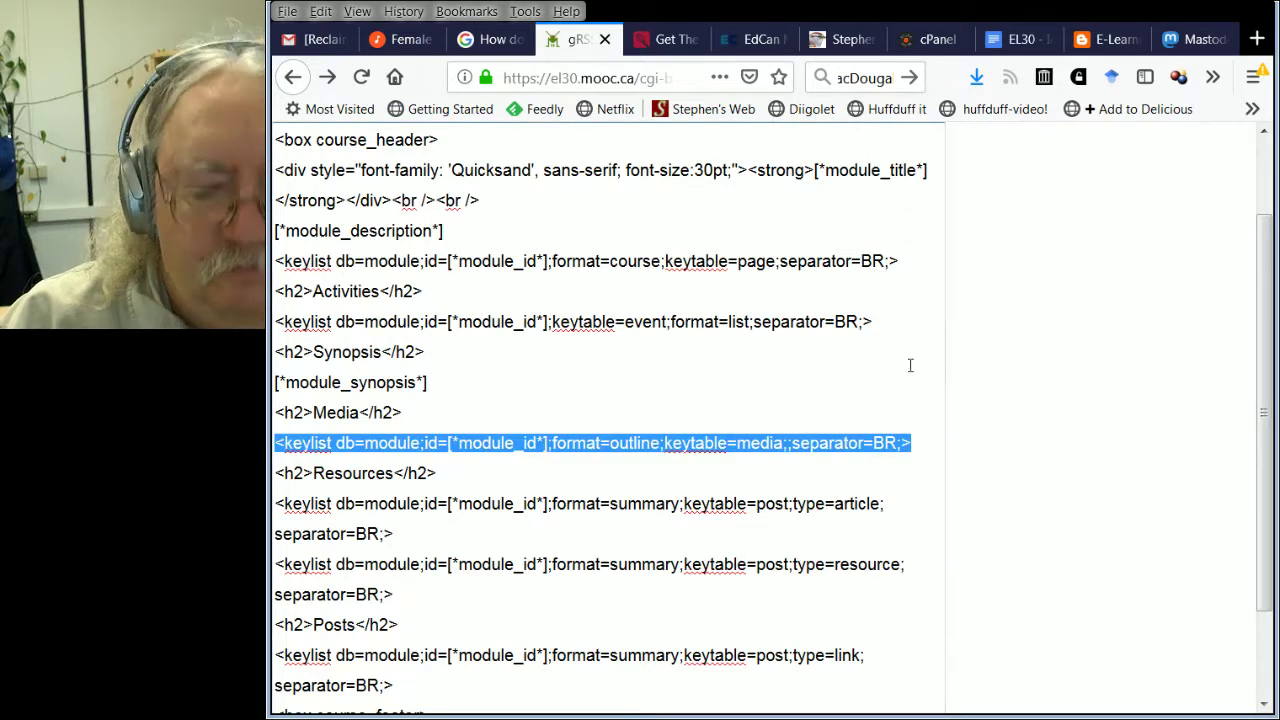
Add an <h2>Tasks</h2> heading below [*module_synopsis*] and paste the Media keylist under it
click(476, 377)
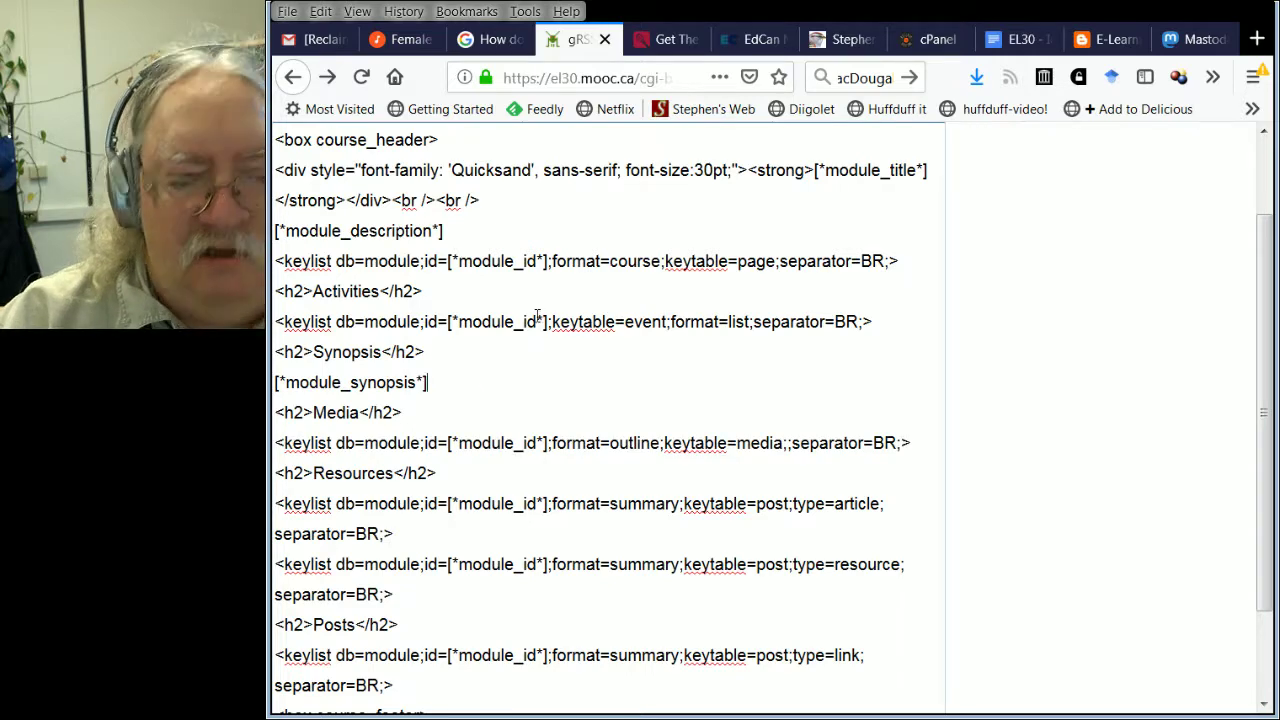
key(Return)
key(Return)
key(Up)
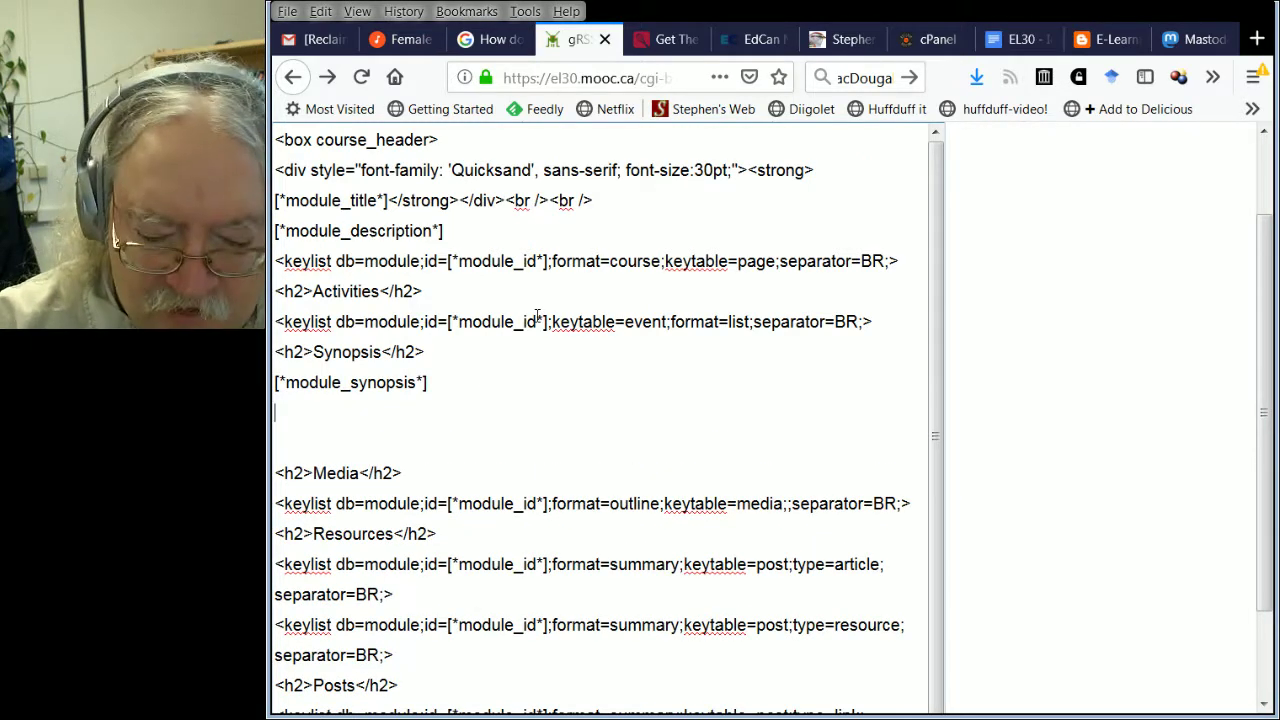
text(<h2)
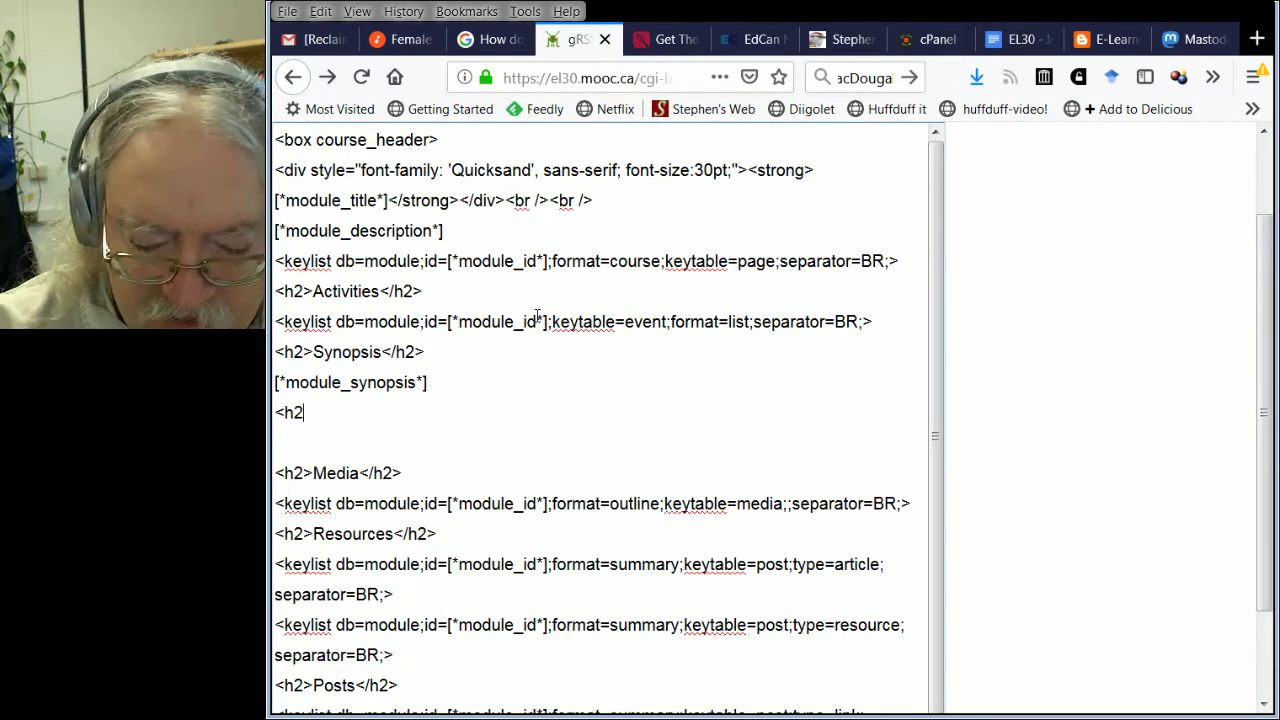
text(>Ta)
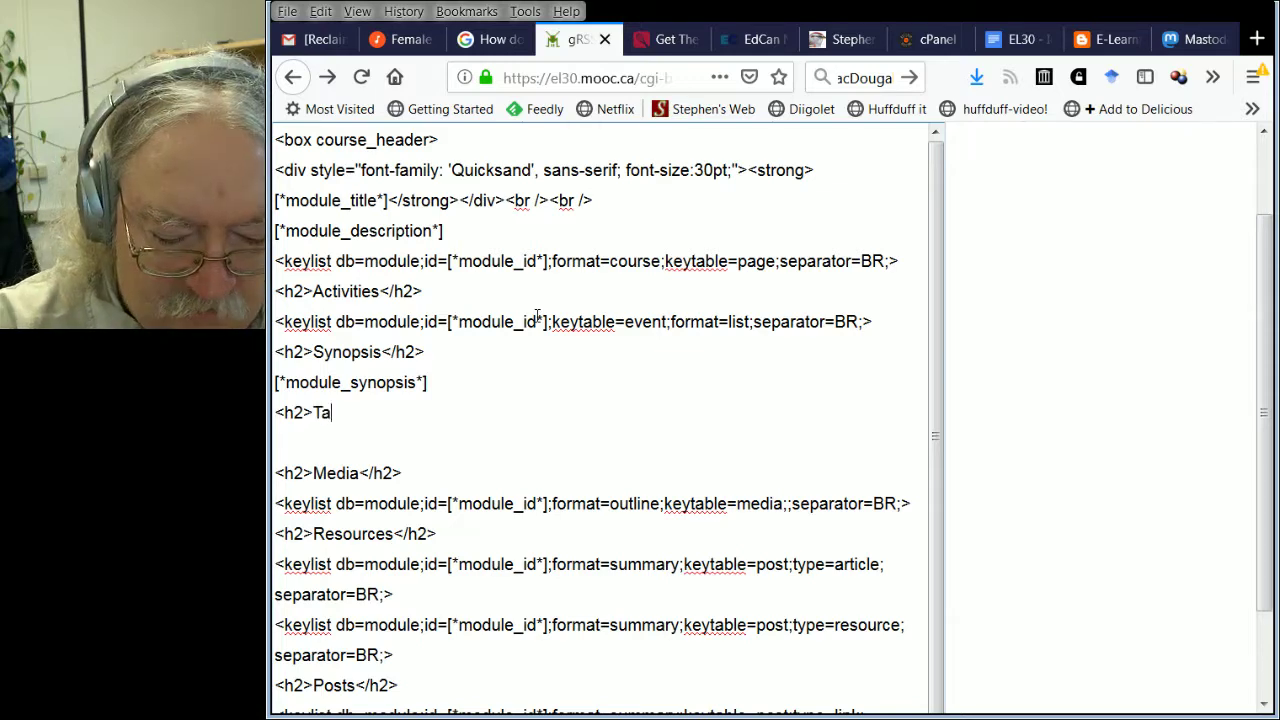
text(sks</)
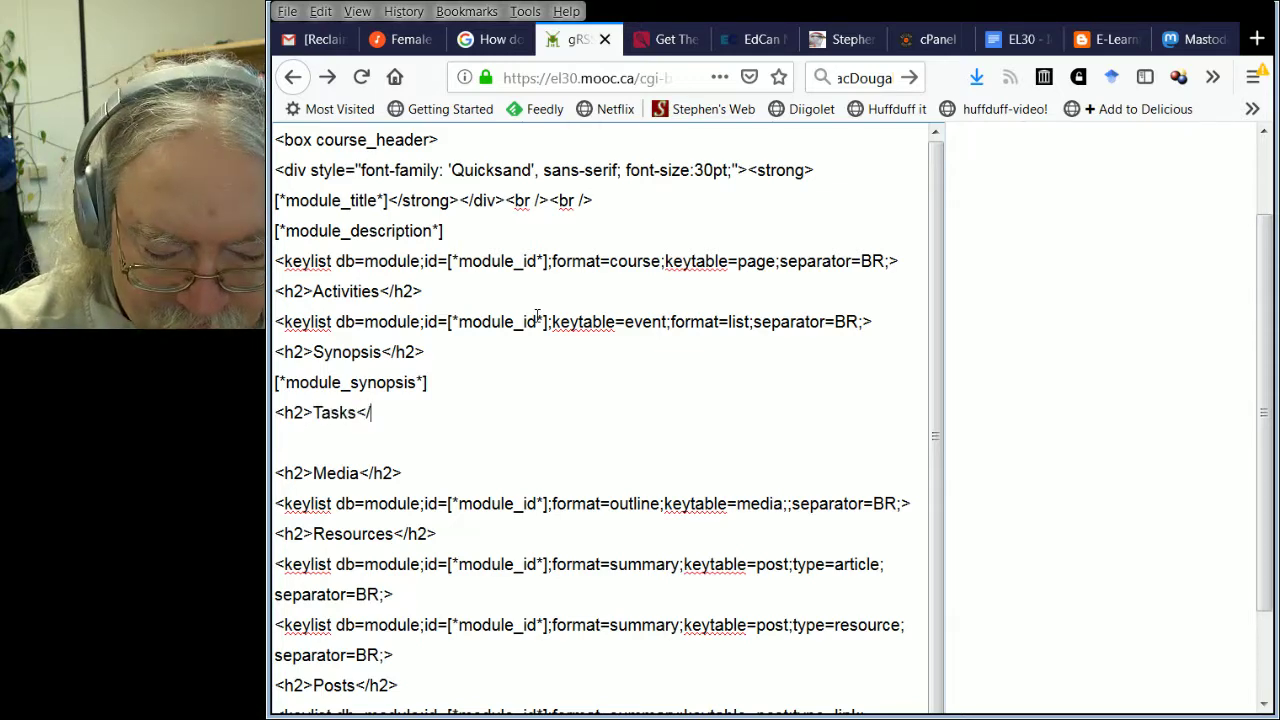
text(h)
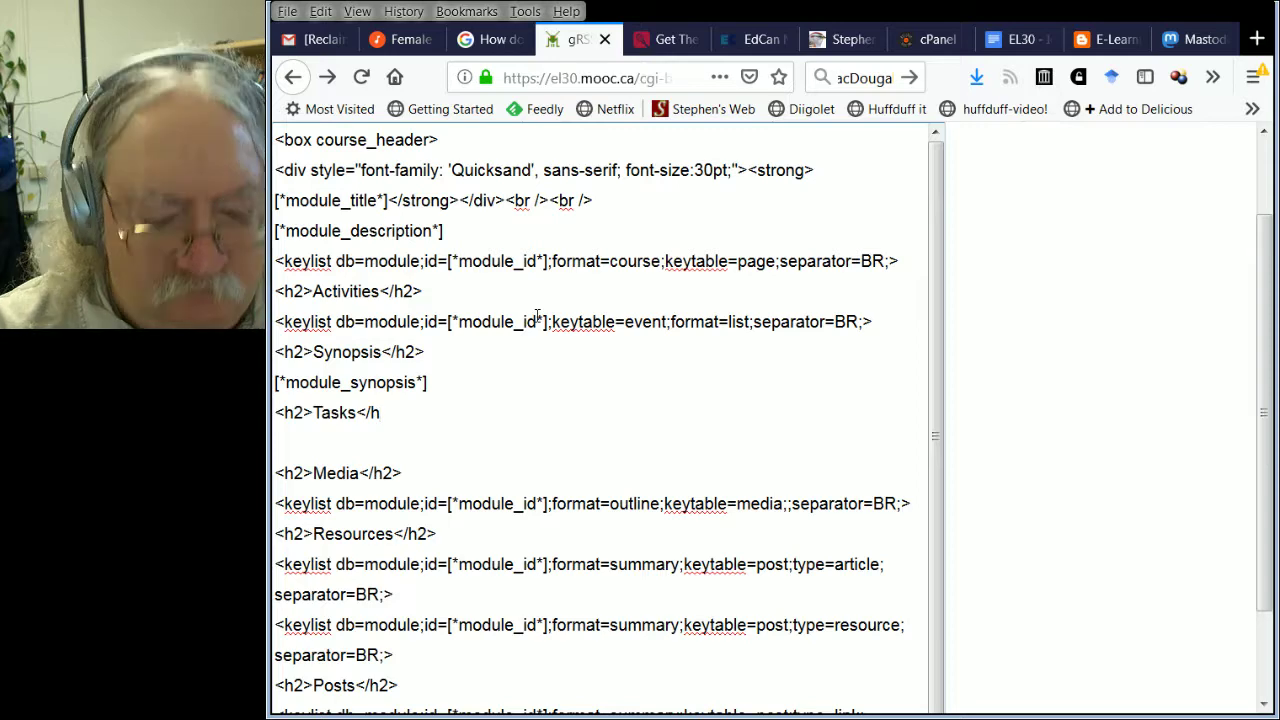
text(2>)
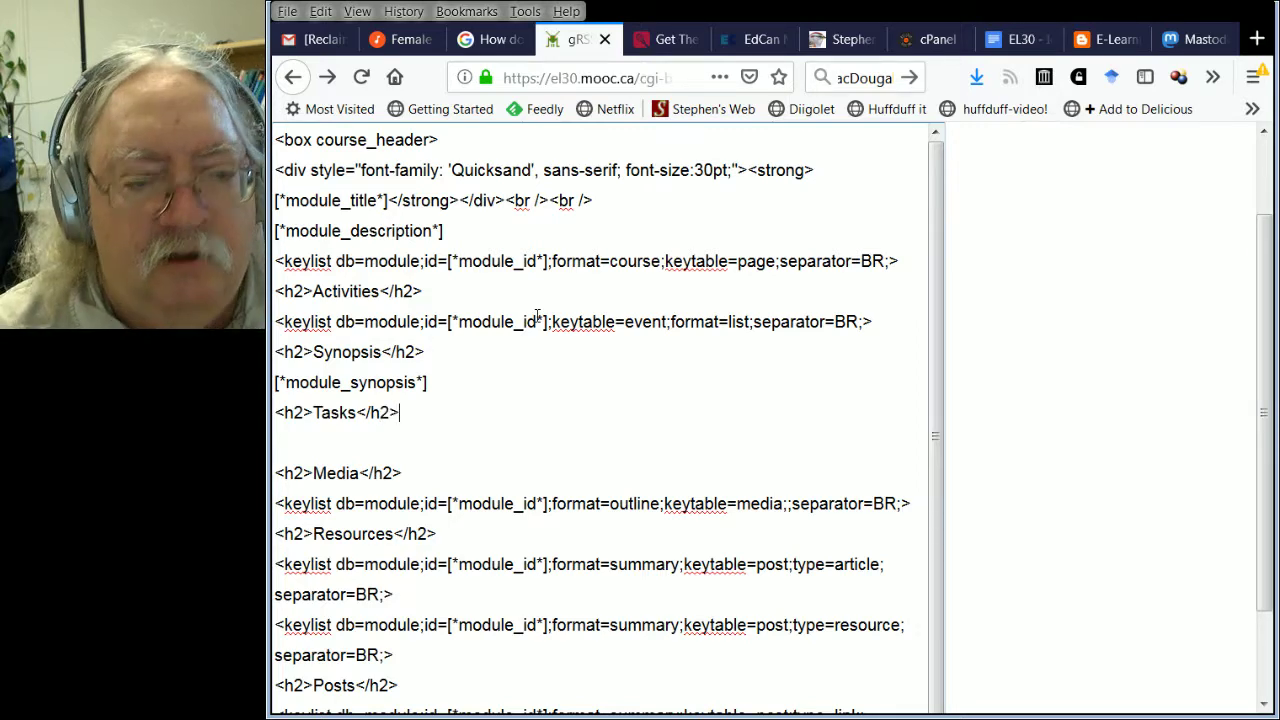
key(ctrl+v)
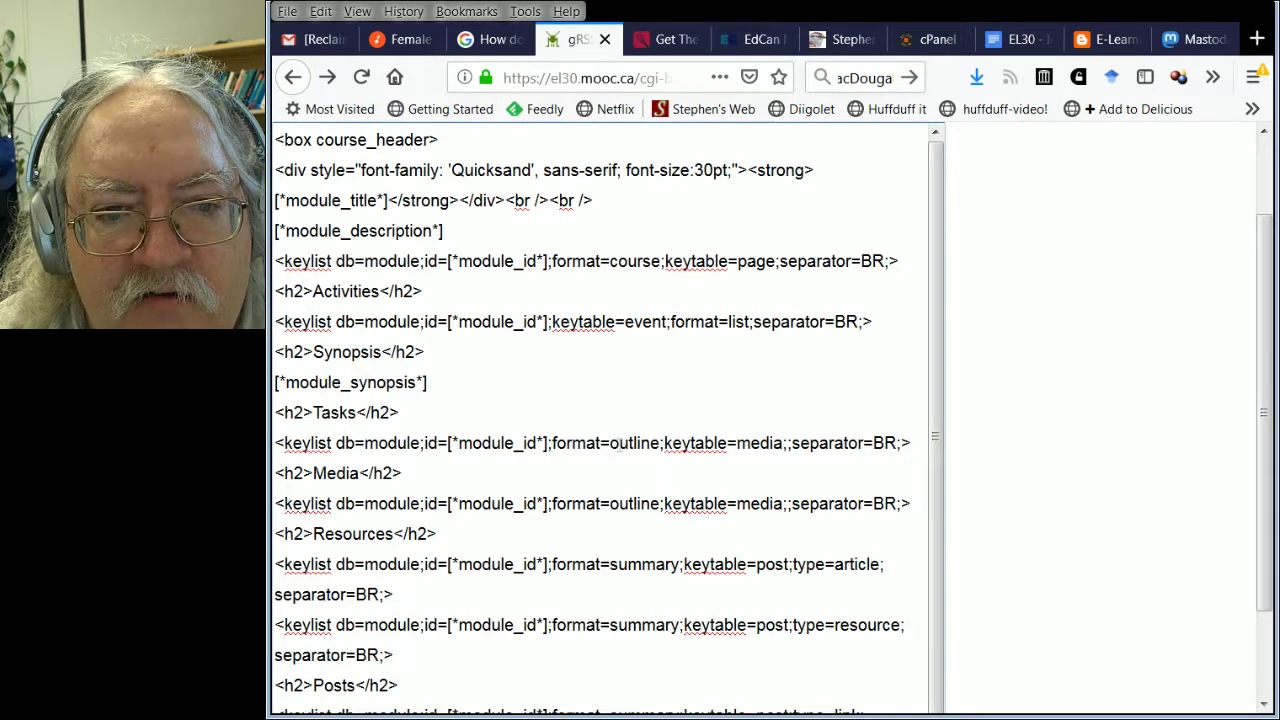
Change the Tasks keylist's keytable from media to task and remove the doubled semicolons
drag(610, 443, 660, 443)
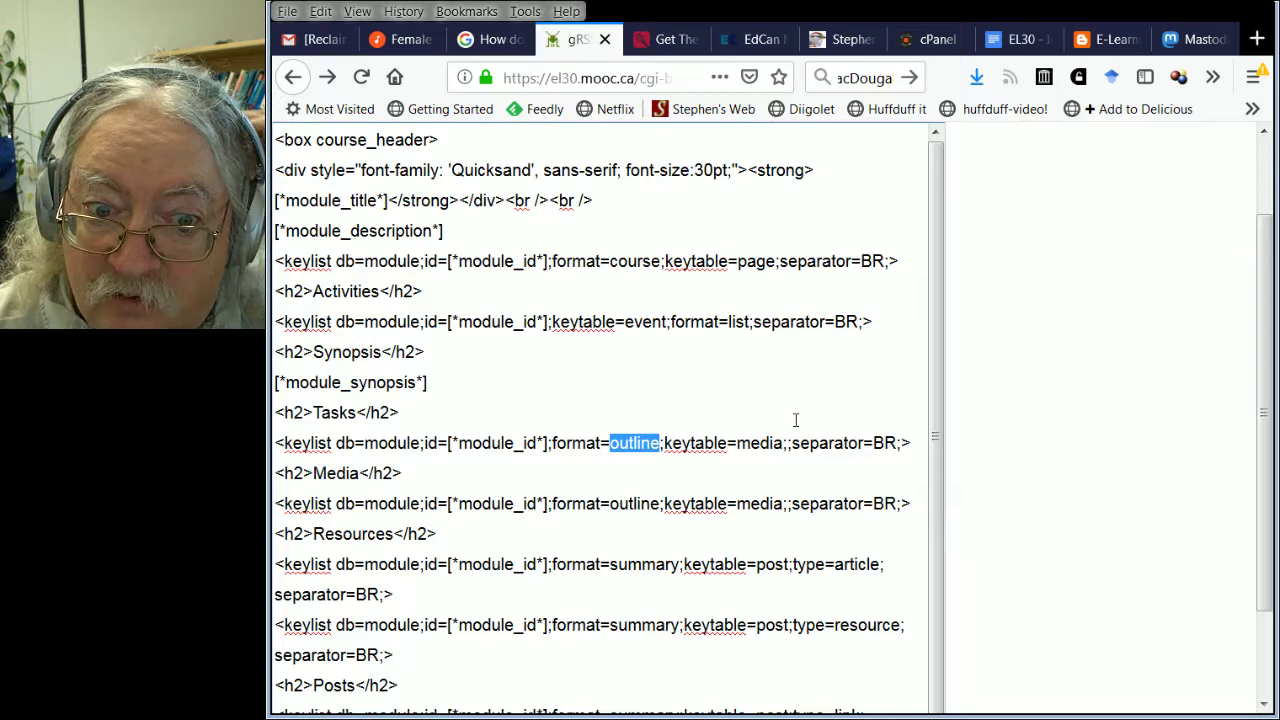
click(597, 450)
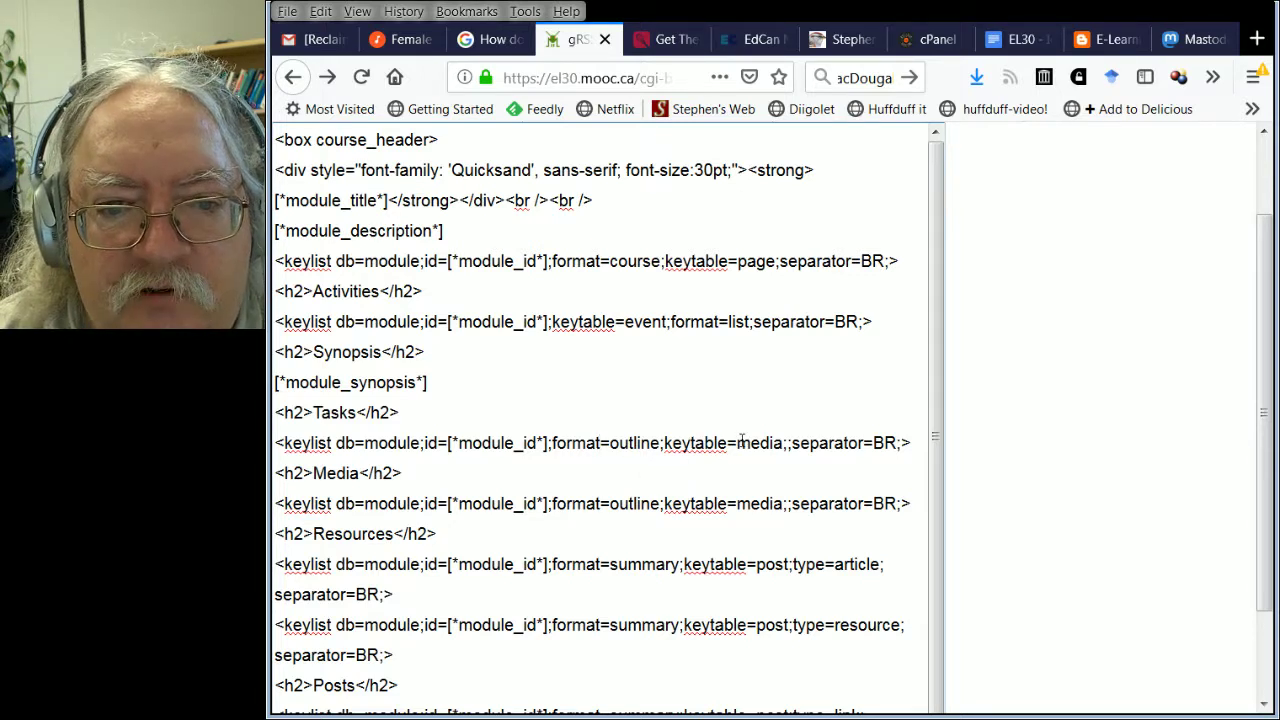
drag(737, 443, 784, 443)
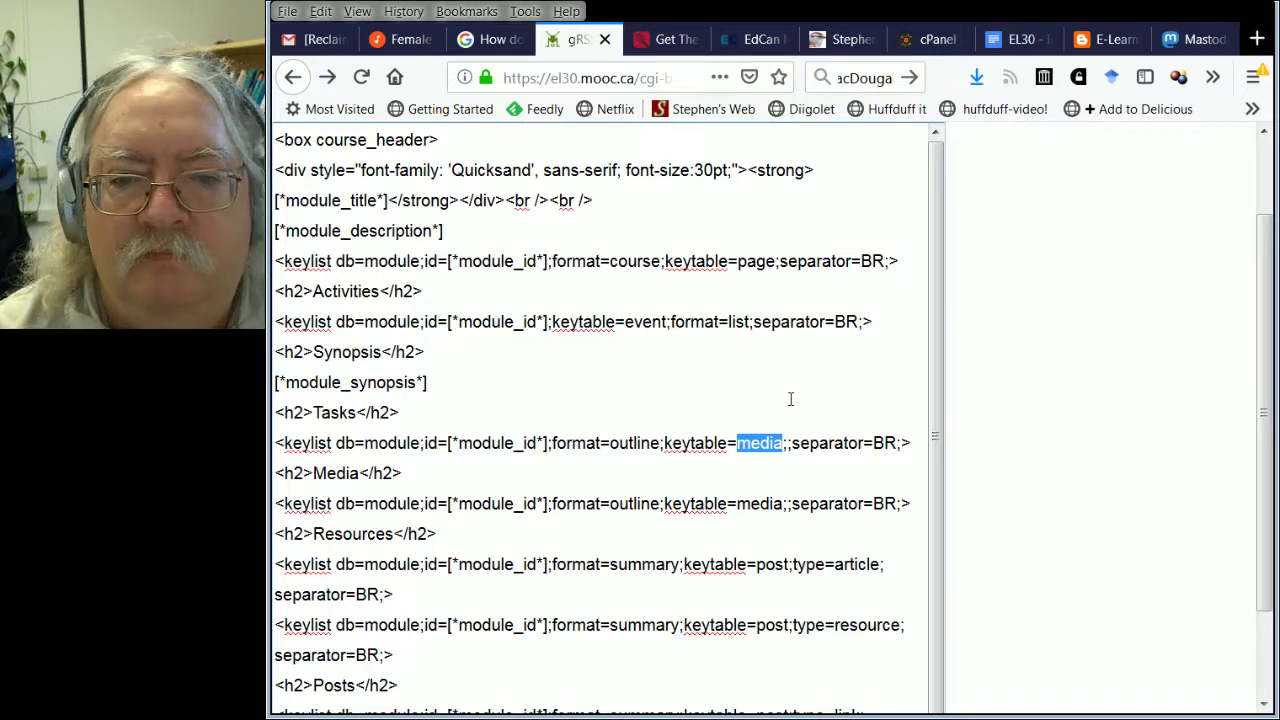
text(task)
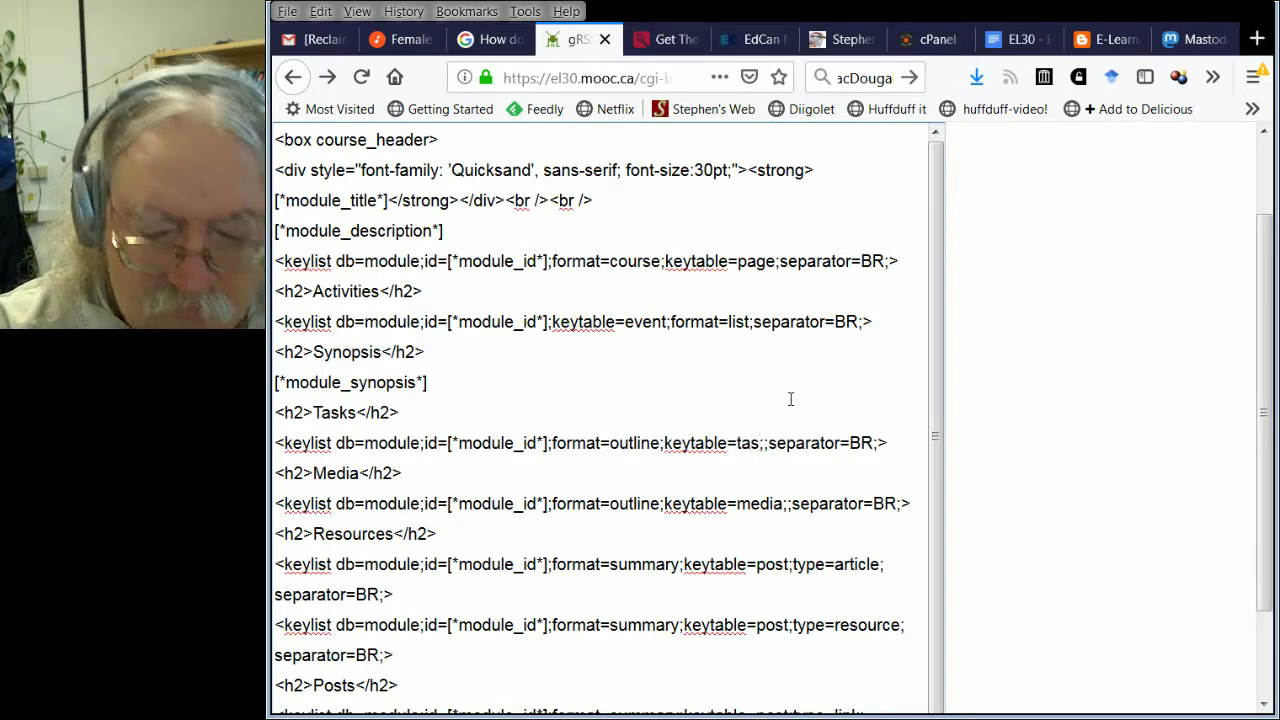
key(Delete)
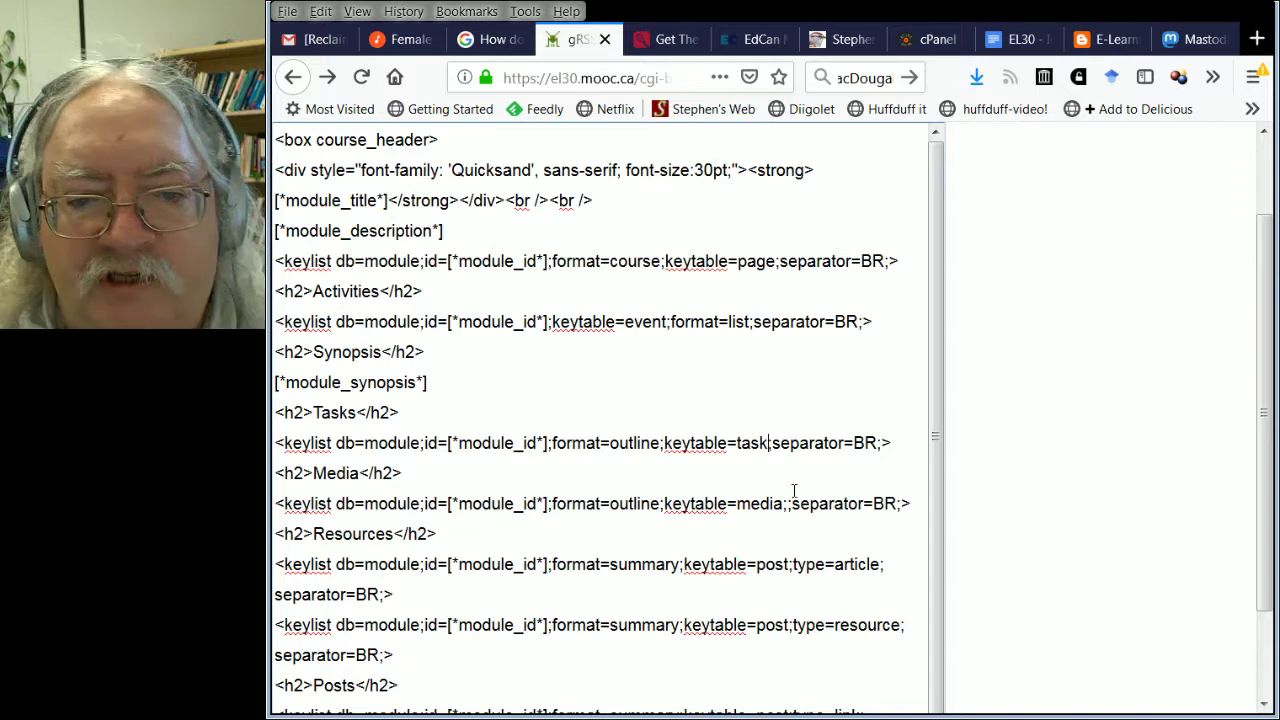
key(Delete)
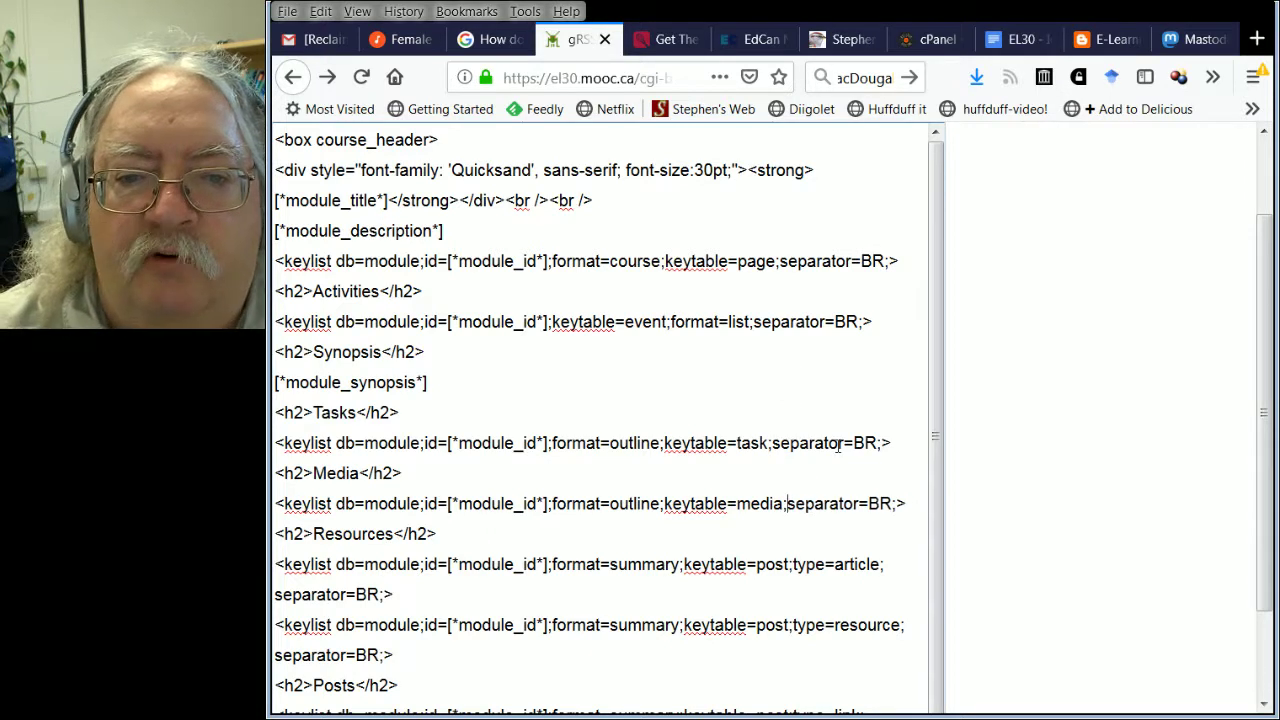
click(878, 443)
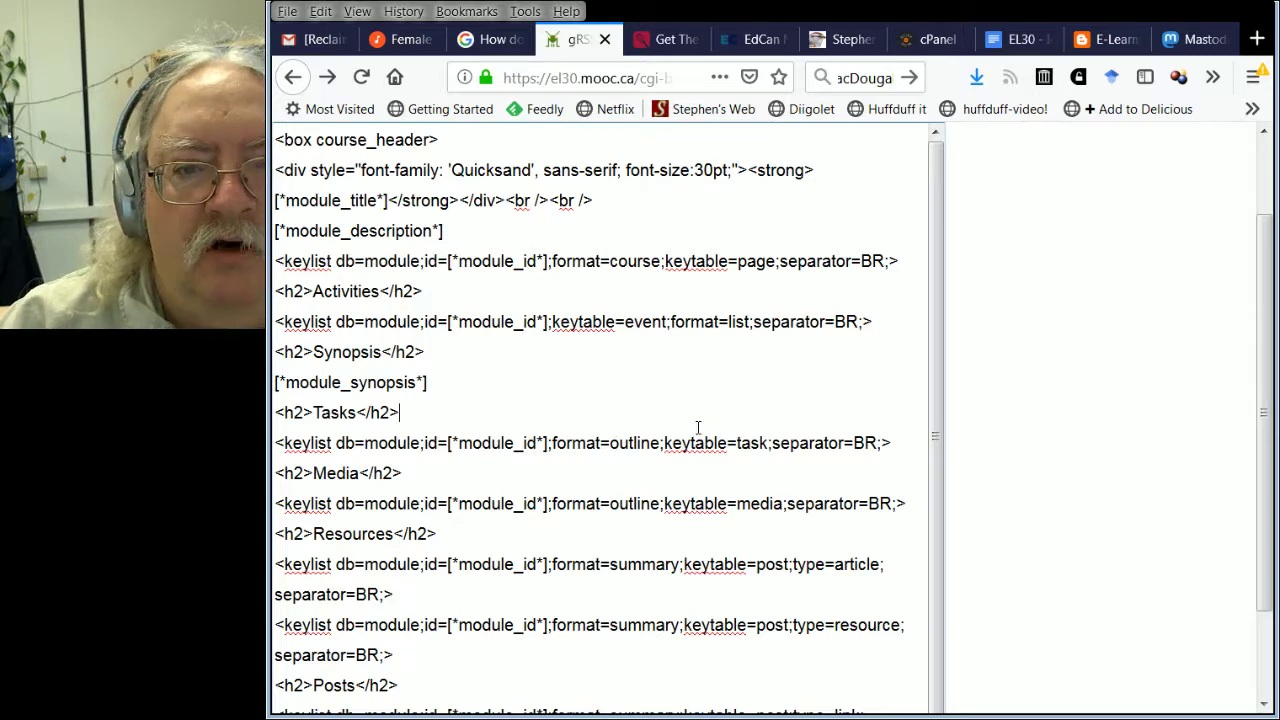
scroll(1025, 500, up, 2)
Reopen the views list and select the <box course_header> line in module_html
click(298, 169)
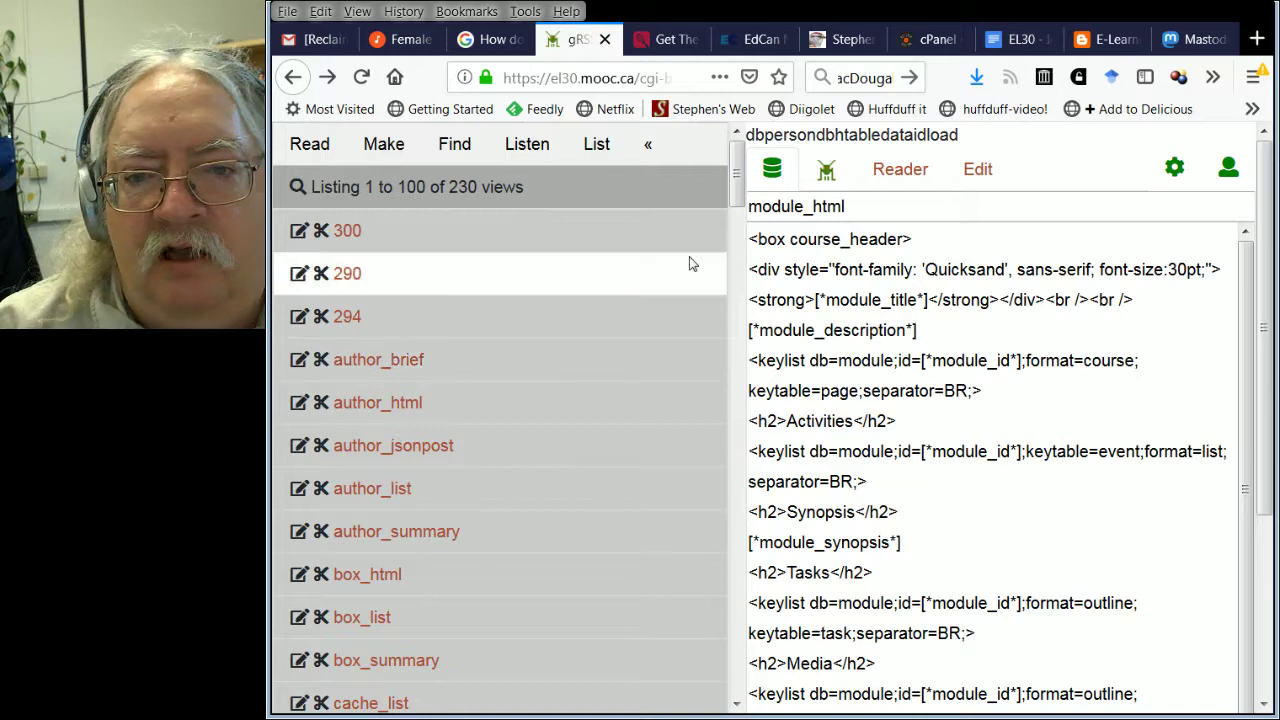
click(936, 238)
drag(936, 238, 748, 239)
key(ctrl+c)
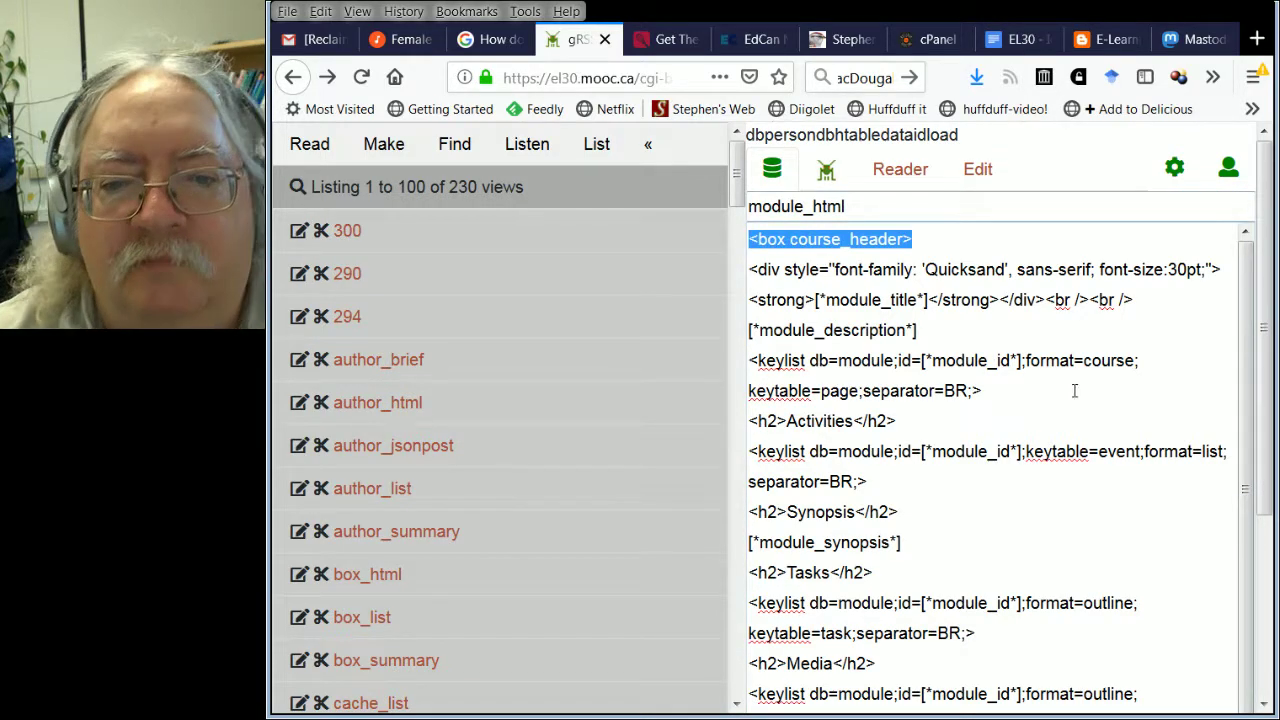
scroll(1037, 390, down, 6)
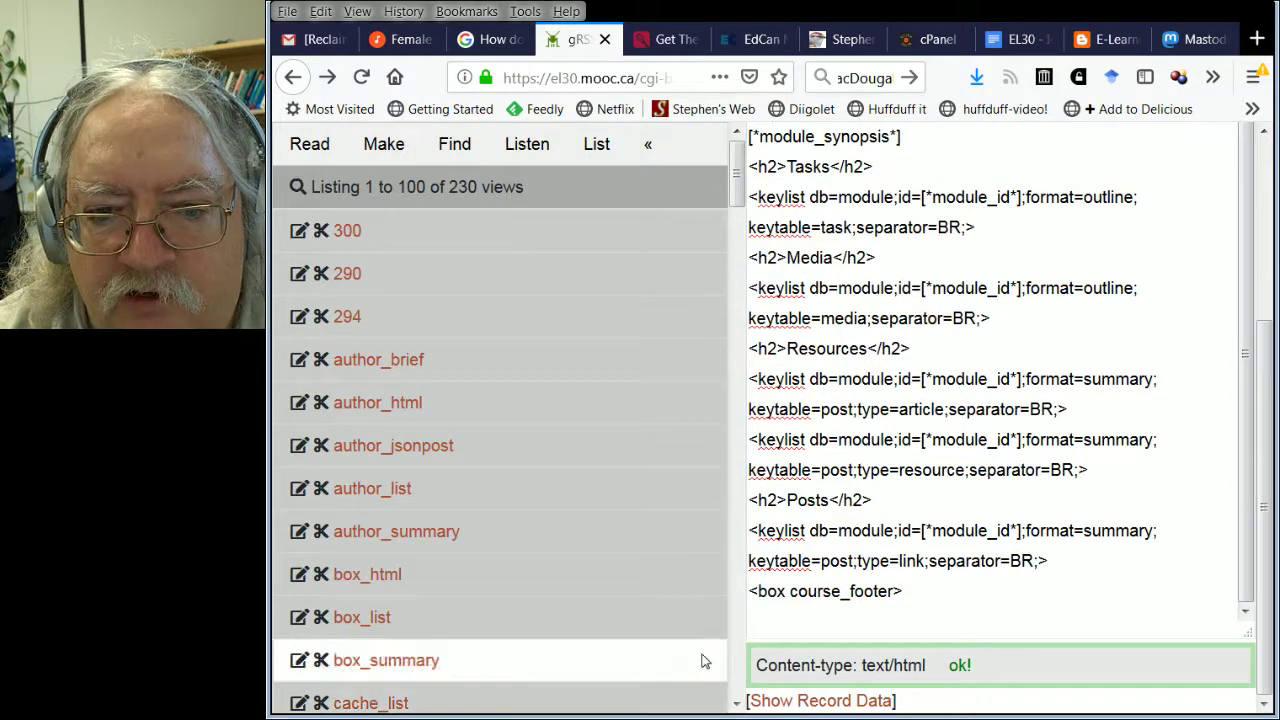
click(908, 592)
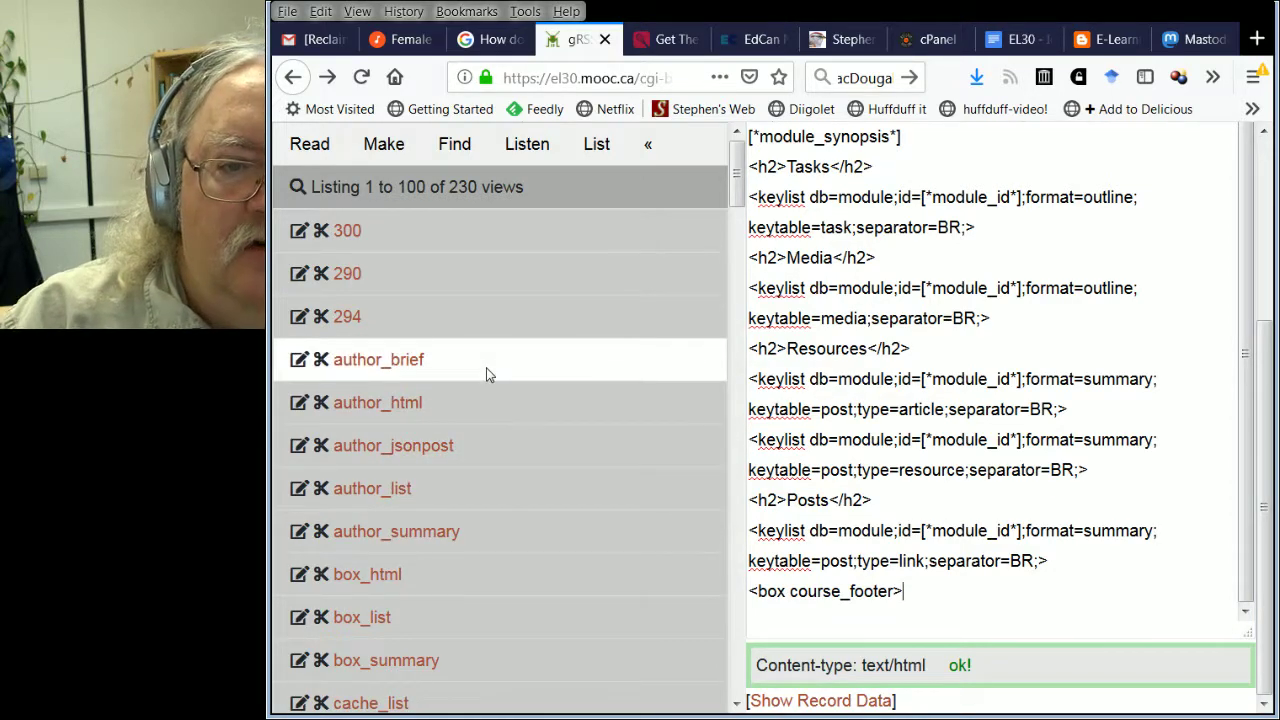
Page to the last views, 201 to 230, and scroll to the task_html entry
scroll(486, 372, down, 5)
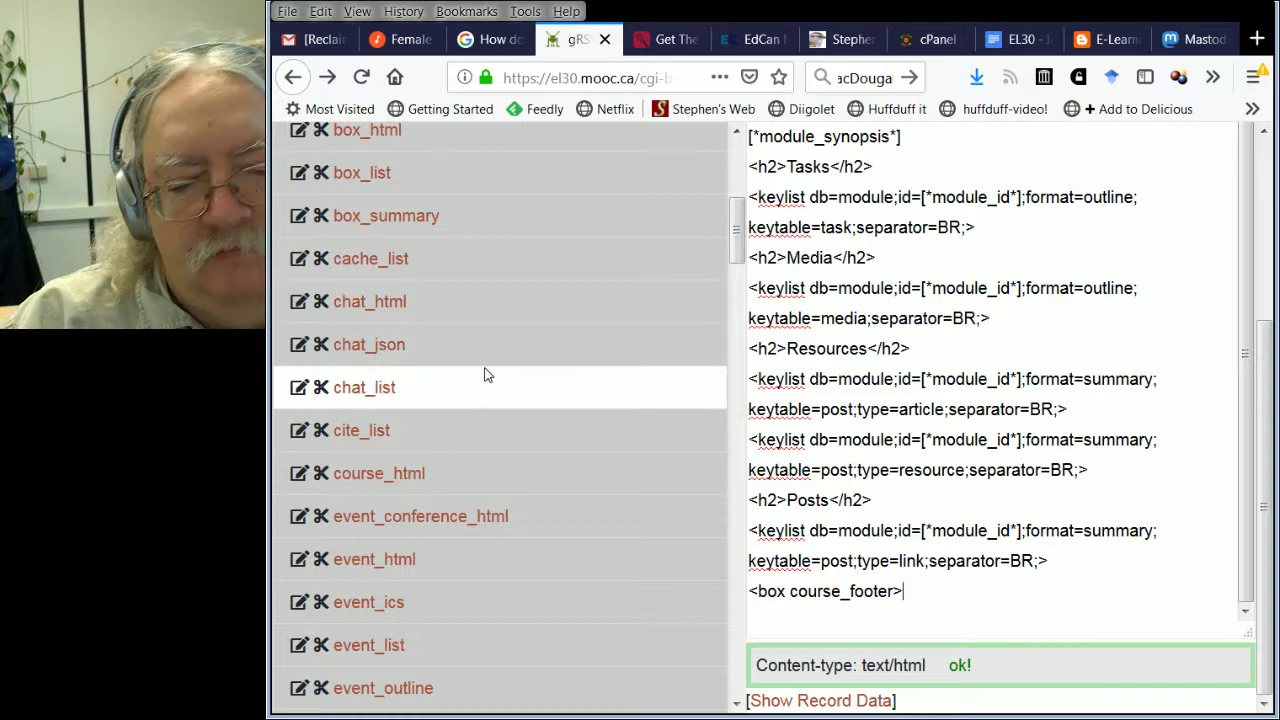
scroll(481, 383, down, 20)
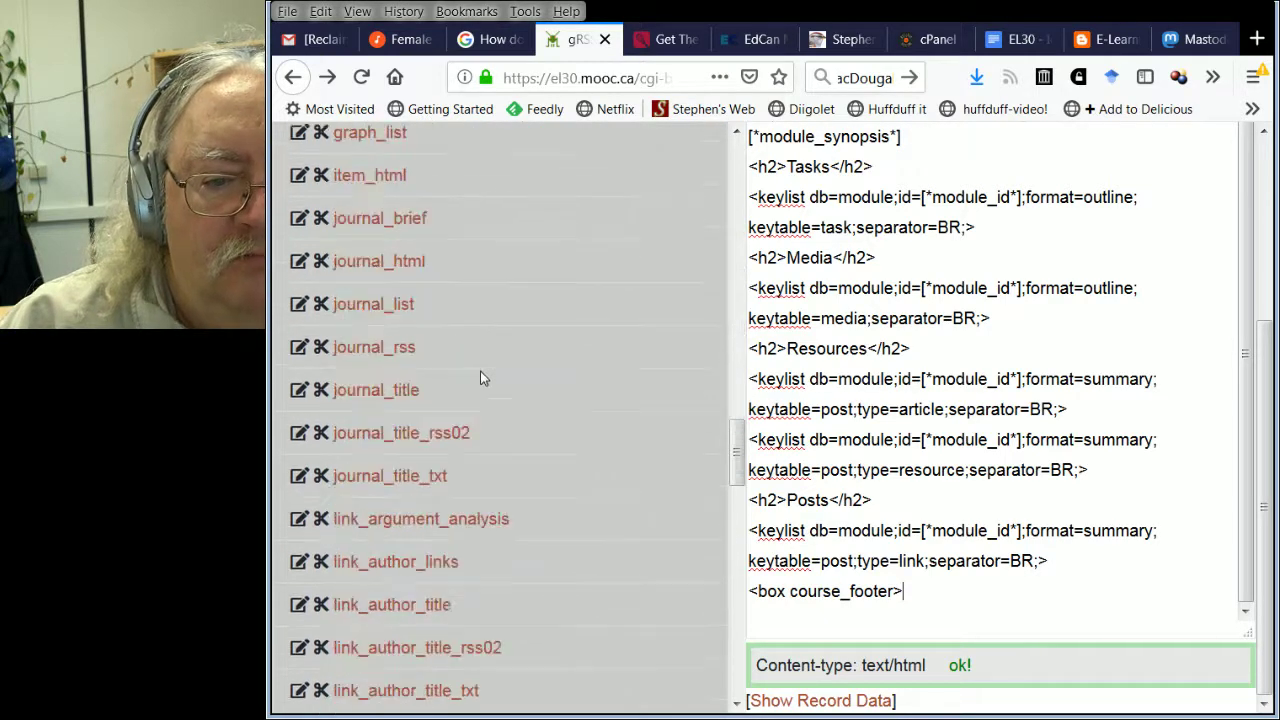
scroll(478, 385, down, 1)
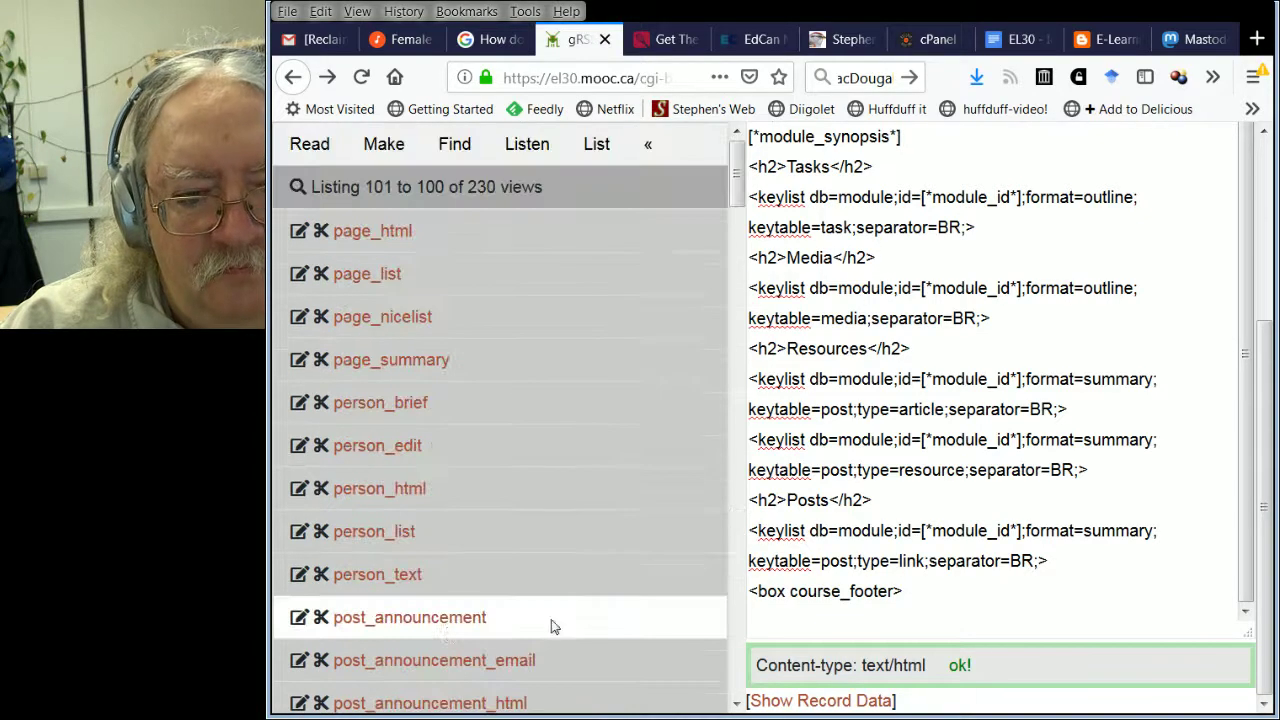
scroll(551, 622, down, 10)
scroll(452, 627, down, 20)
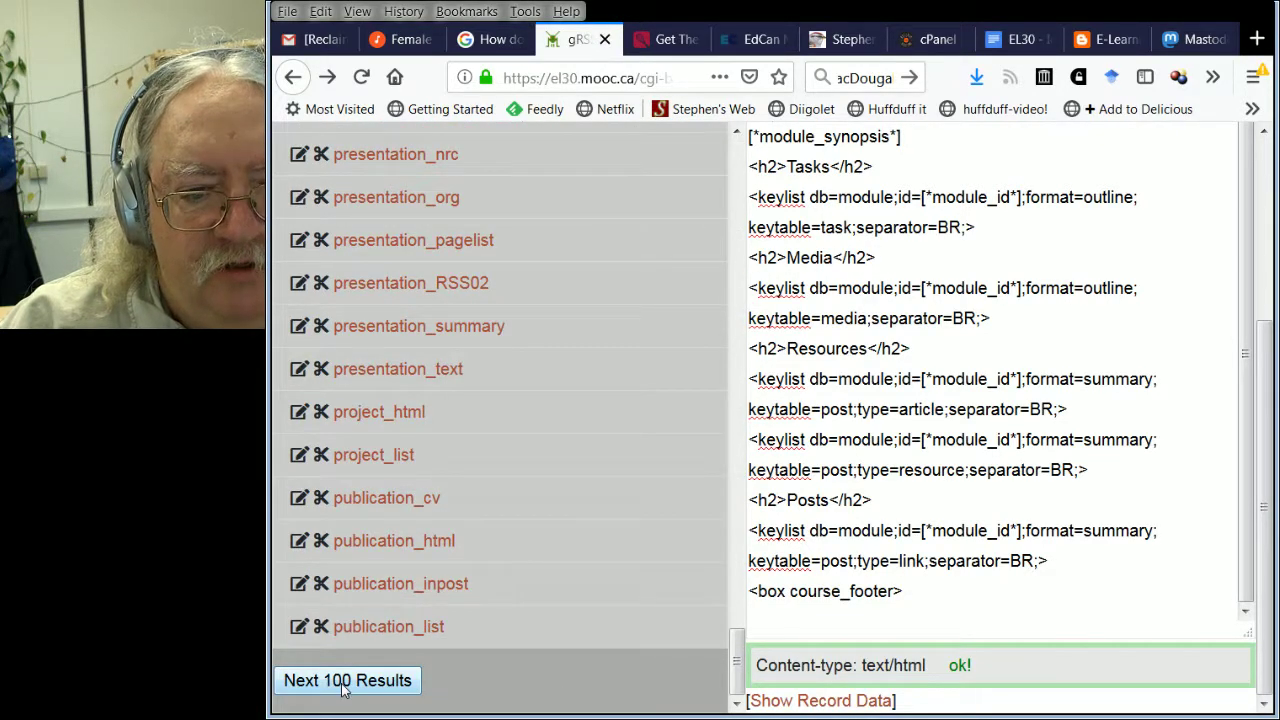
click(344, 688)
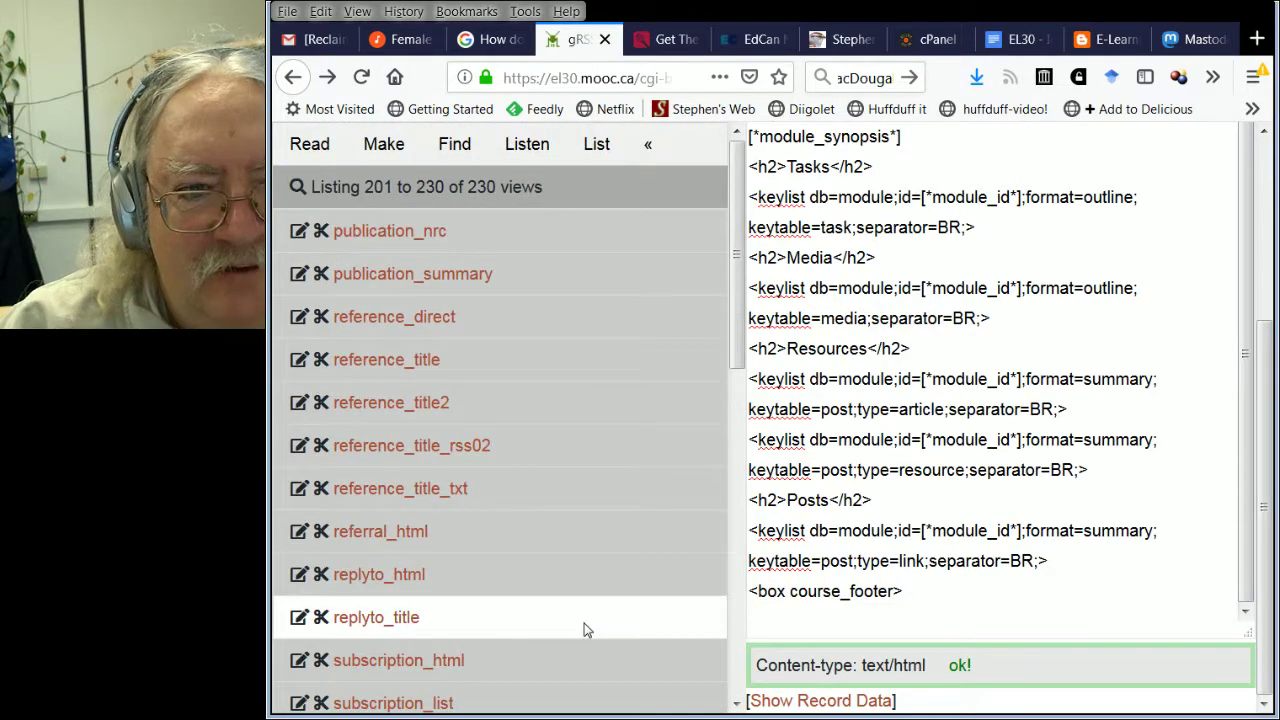
scroll(584, 623, down, 10)
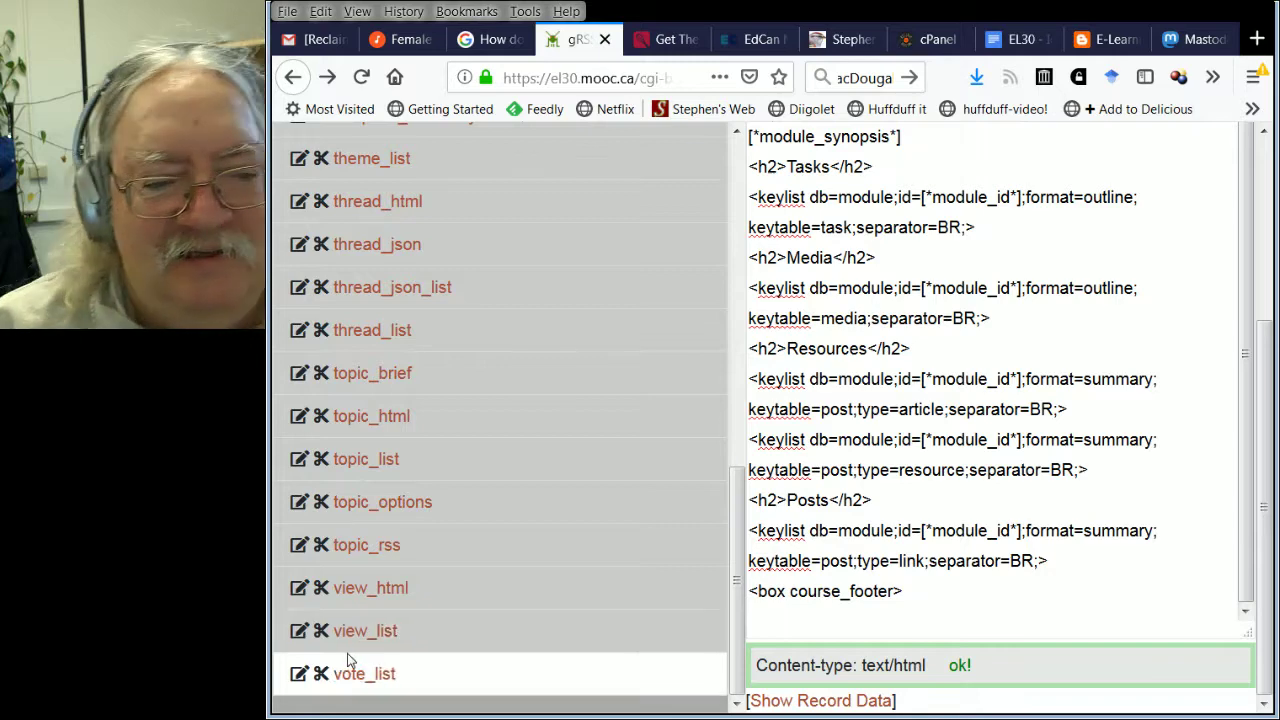
scroll(320, 332, up, 6)
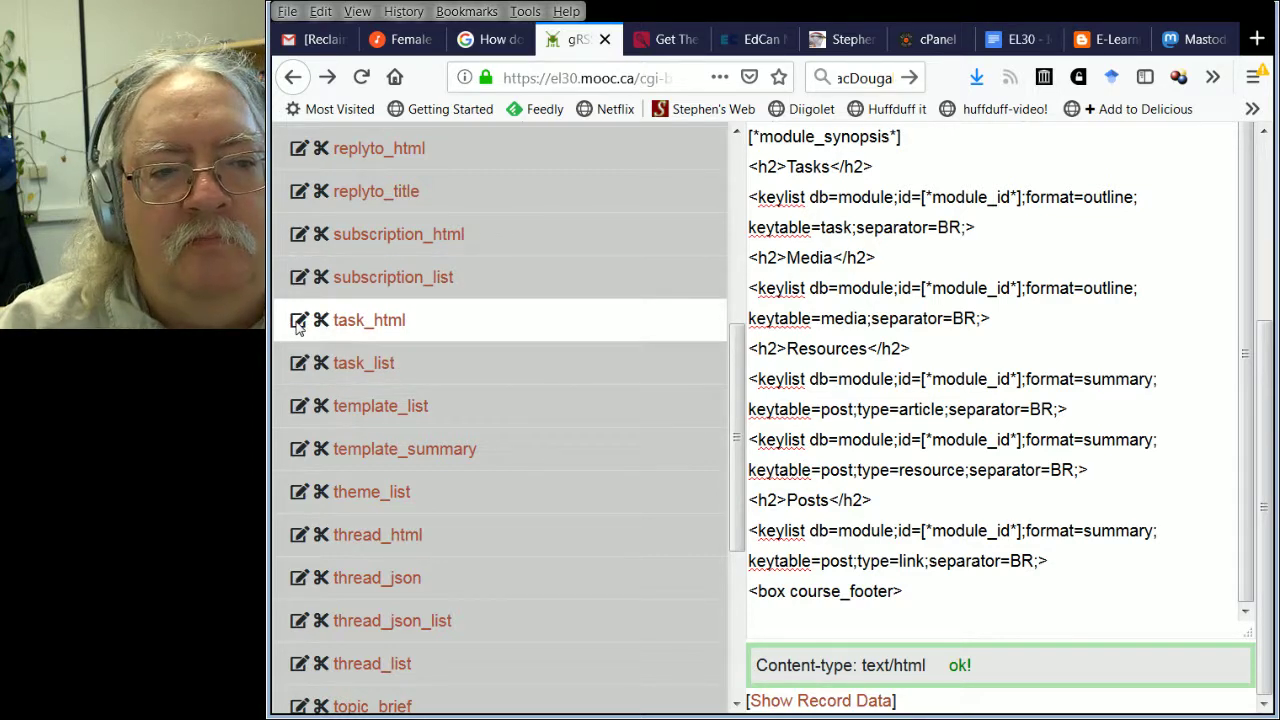
scroll(946, 560, up, 3)
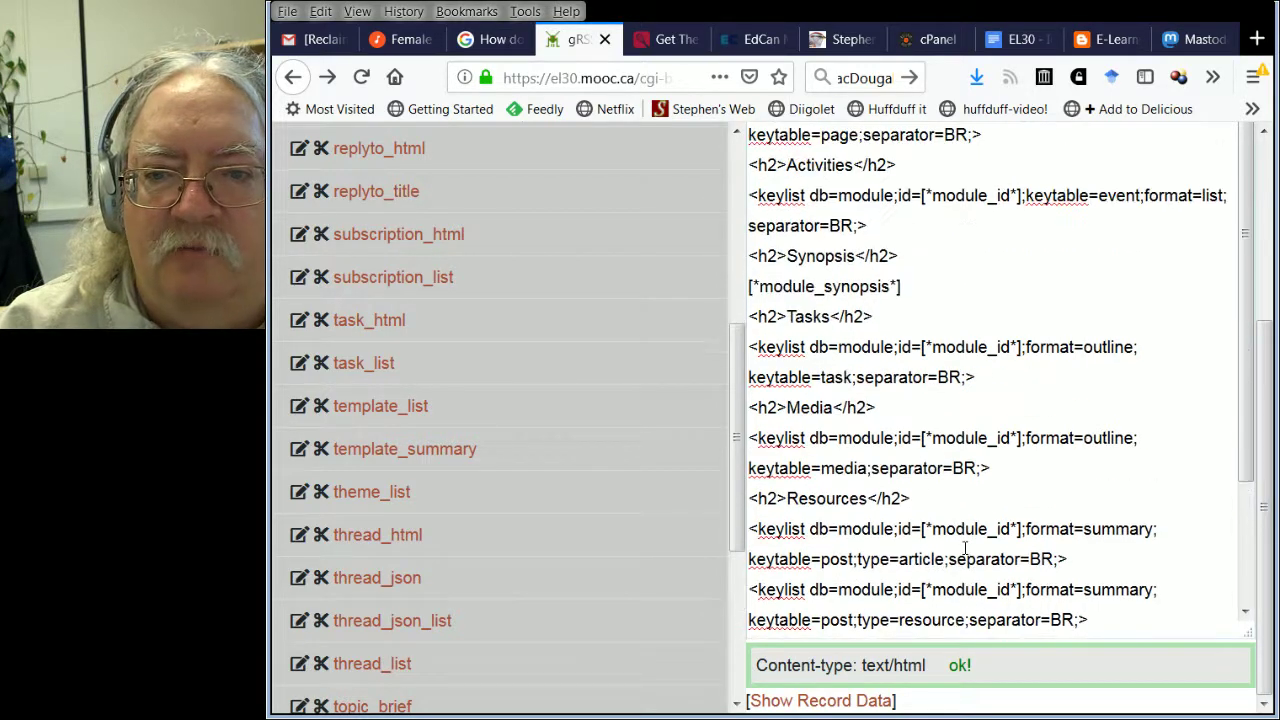
scroll(946, 560, up, 3)
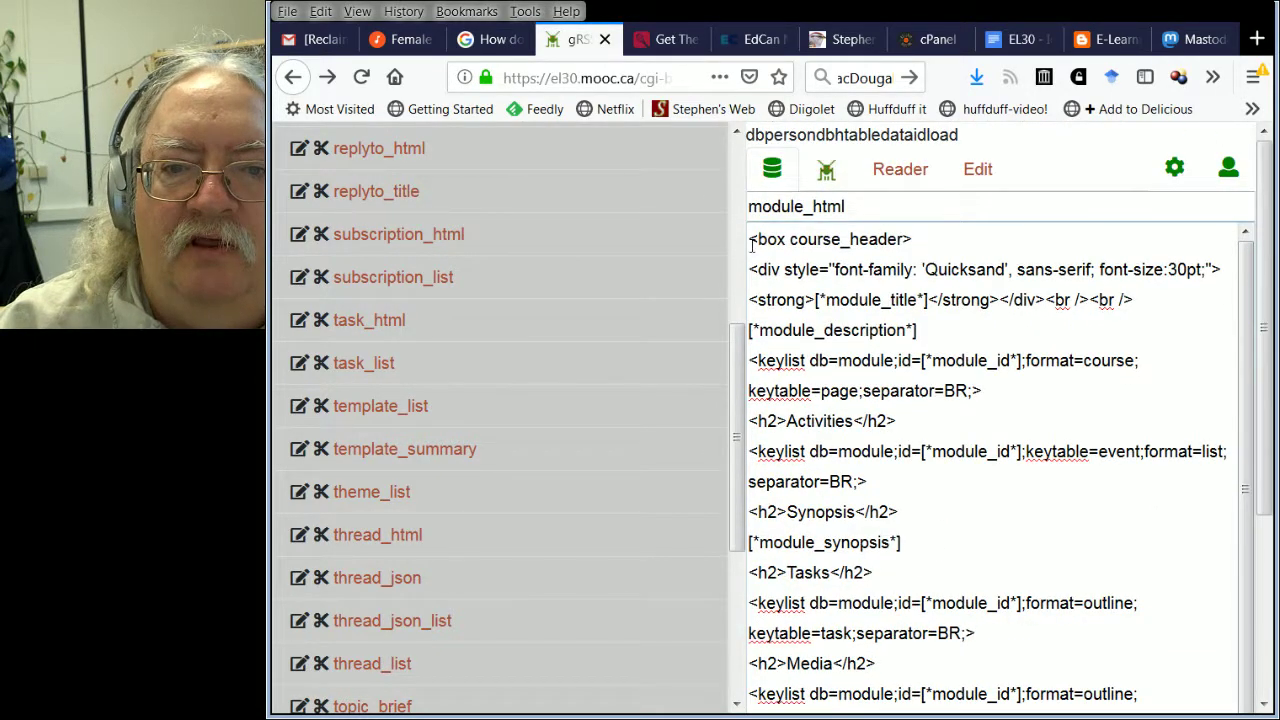
click(920, 241)
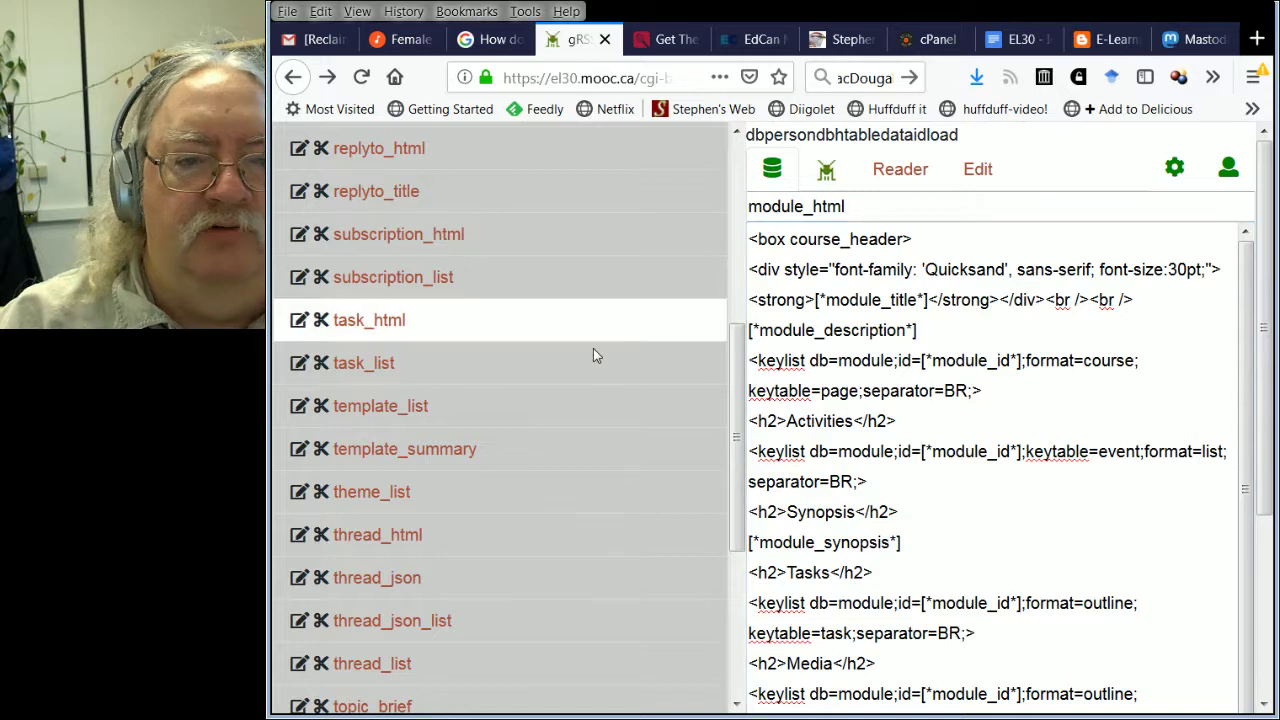
Open task_html and insert <box course_header> above the task heading
click(298, 322)
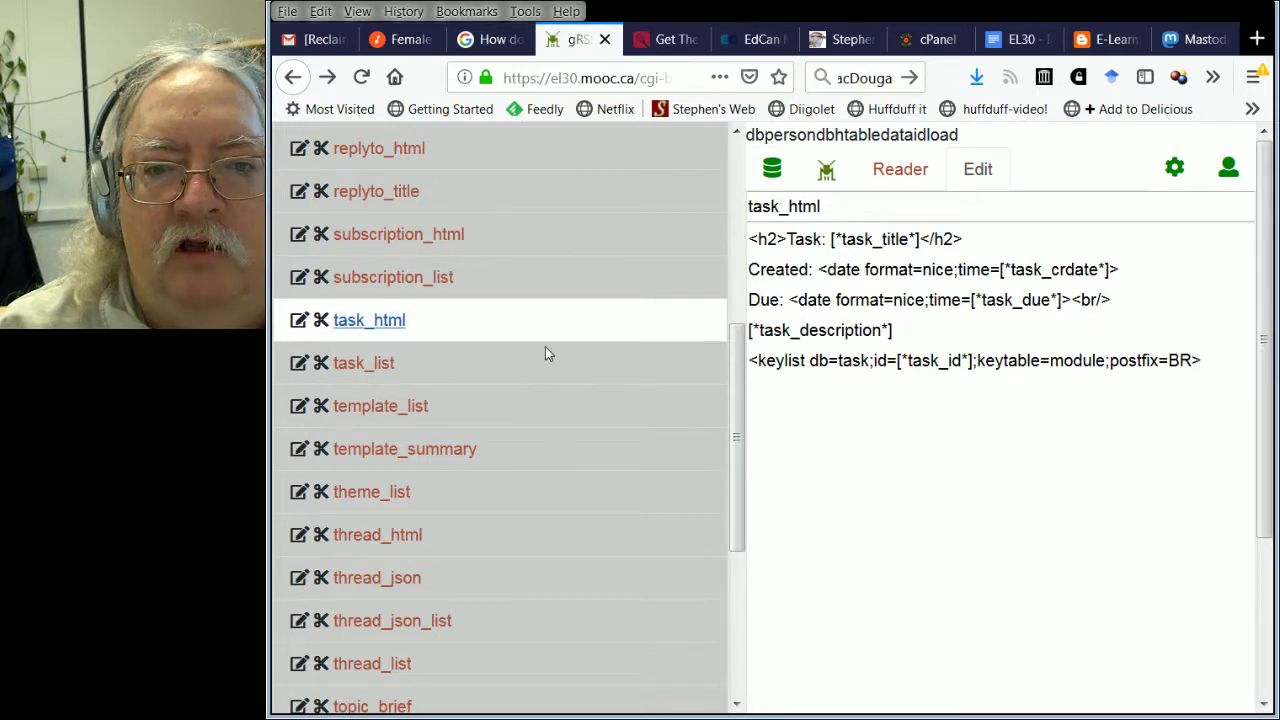
click(750, 239)
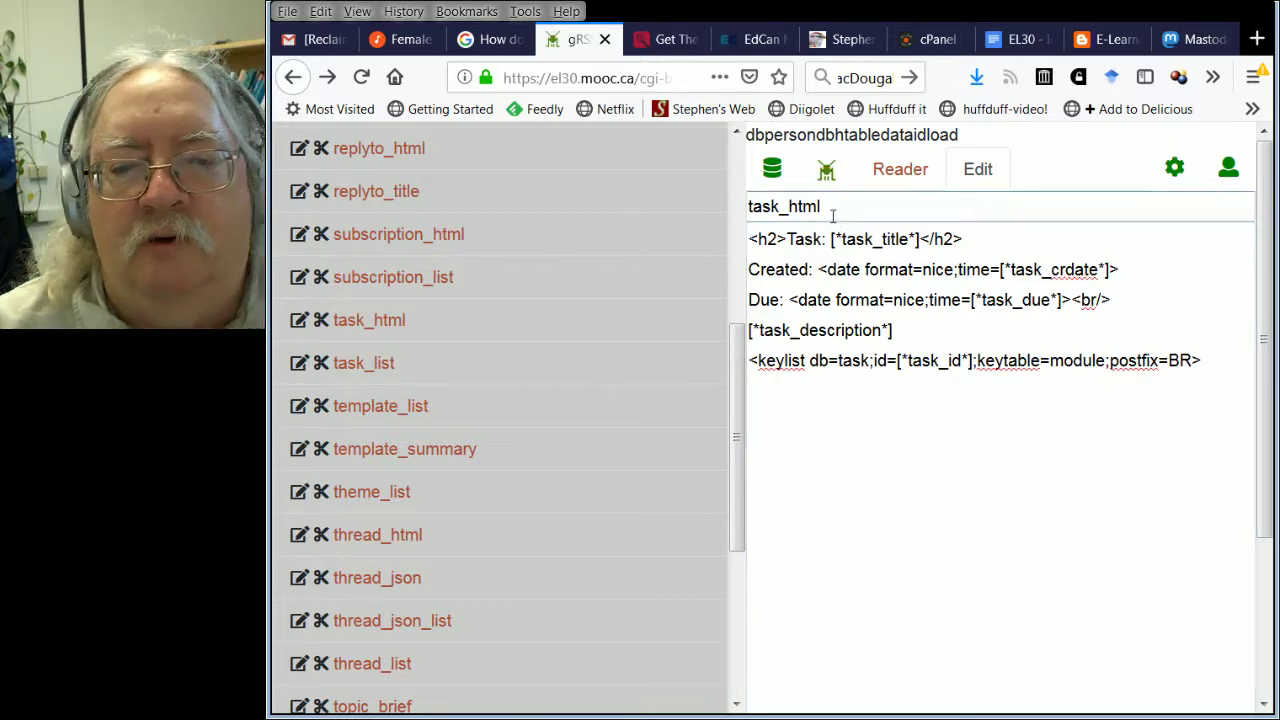
key(ctrl+v)
key(Return)
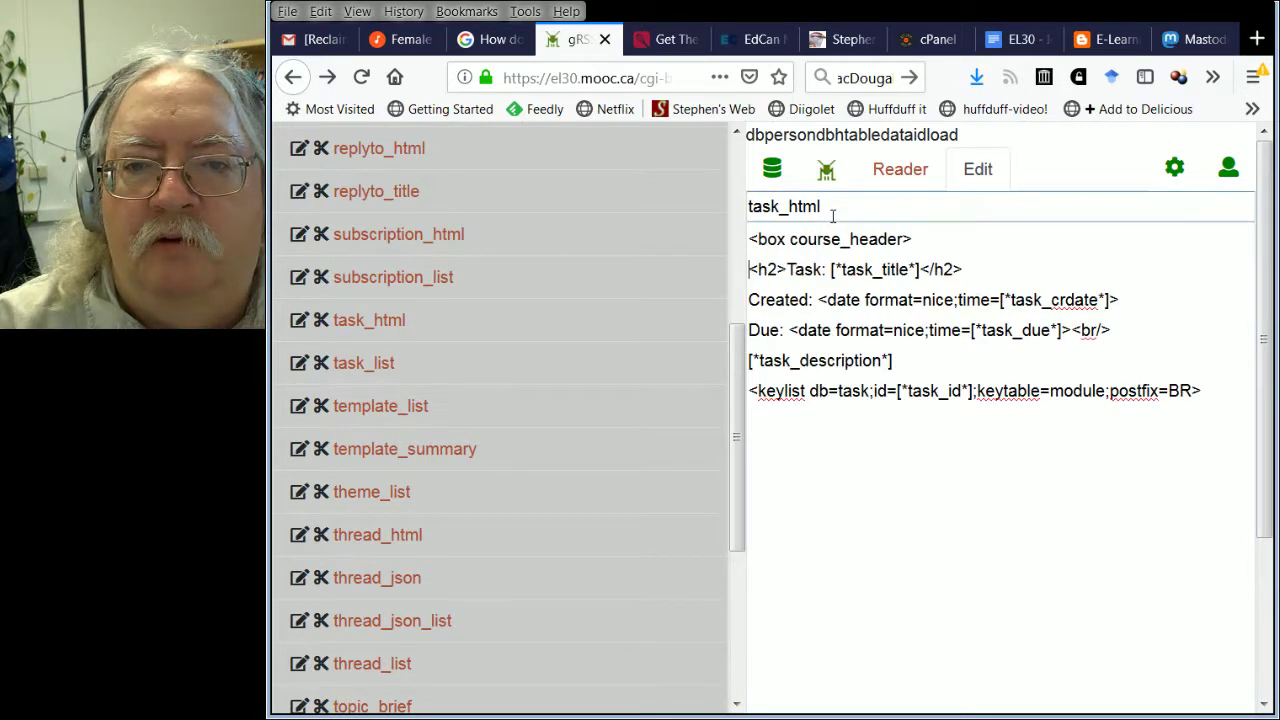
Add <box course_footer> below the keylist line and leave the editor to save
click(1206, 390)
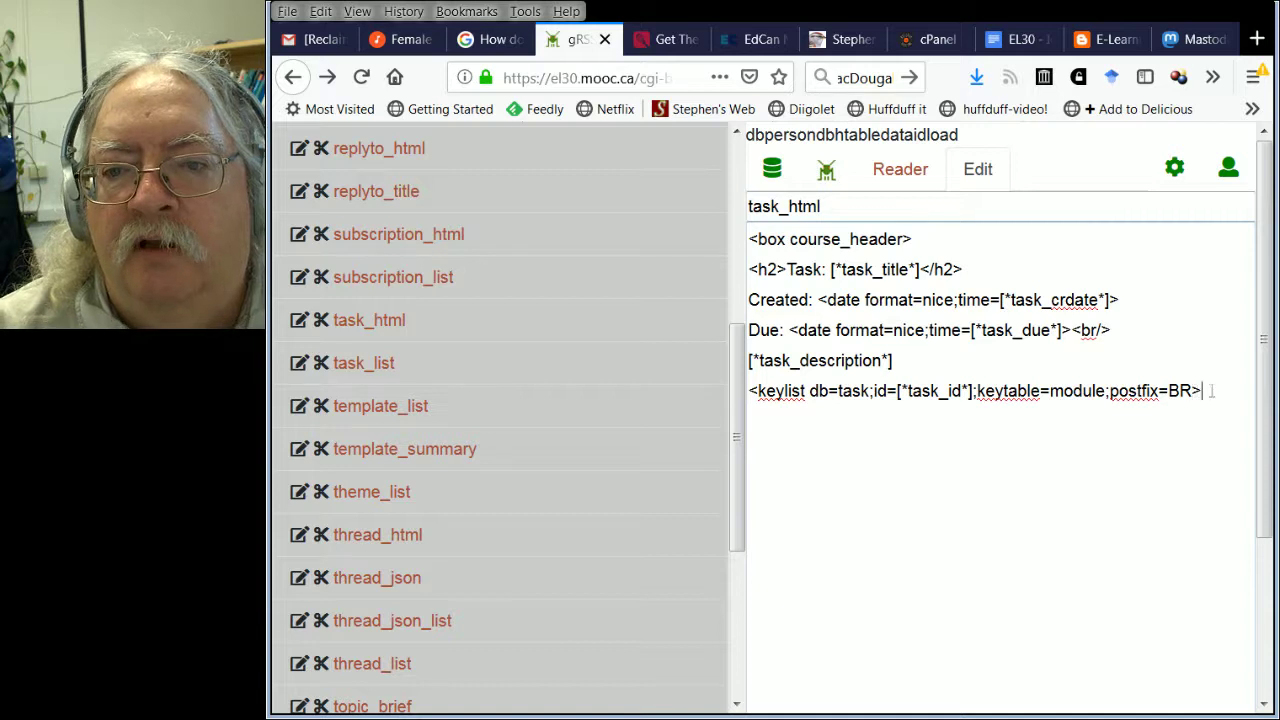
key(Return)
text(<box course_header>)
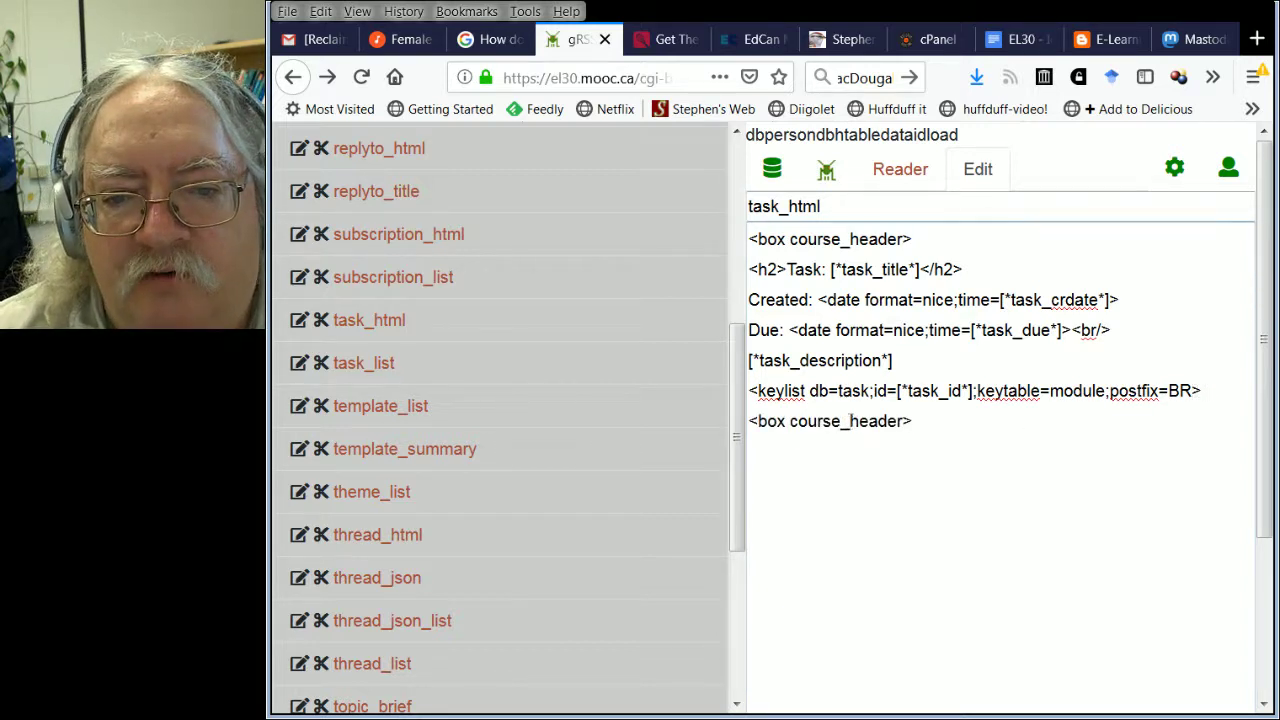
drag(849, 421, 903, 421)
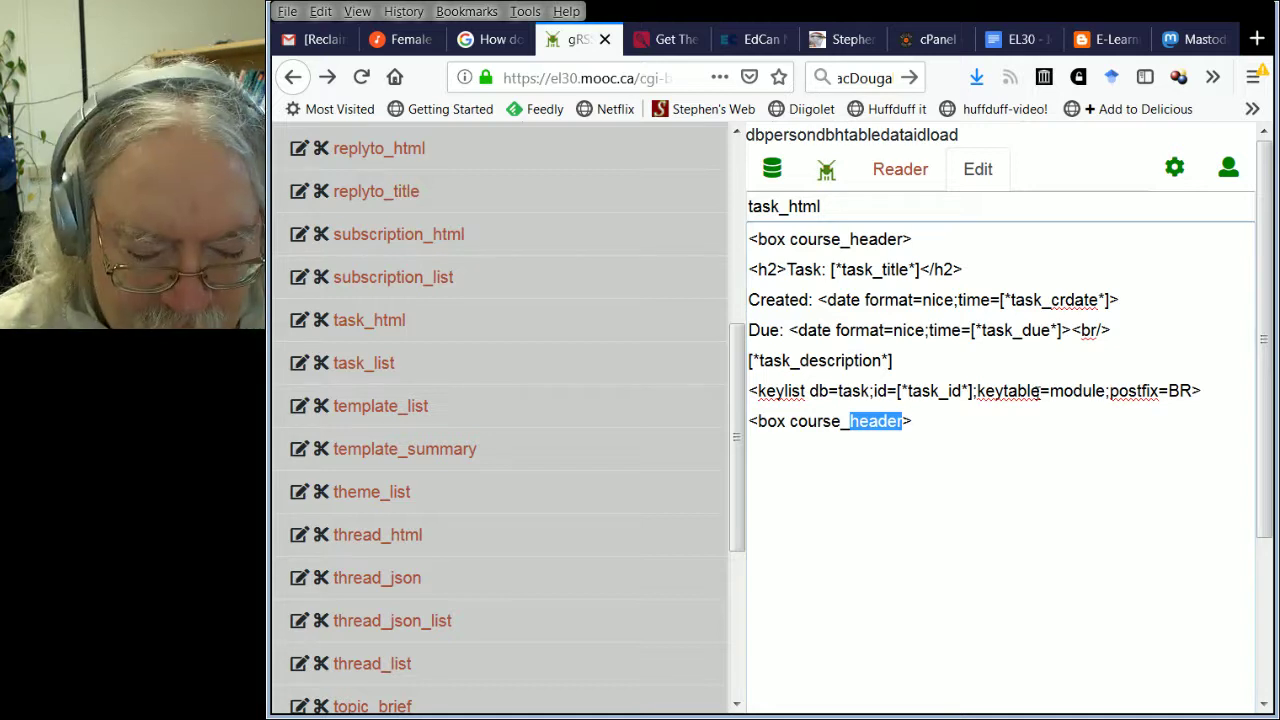
text(footer)
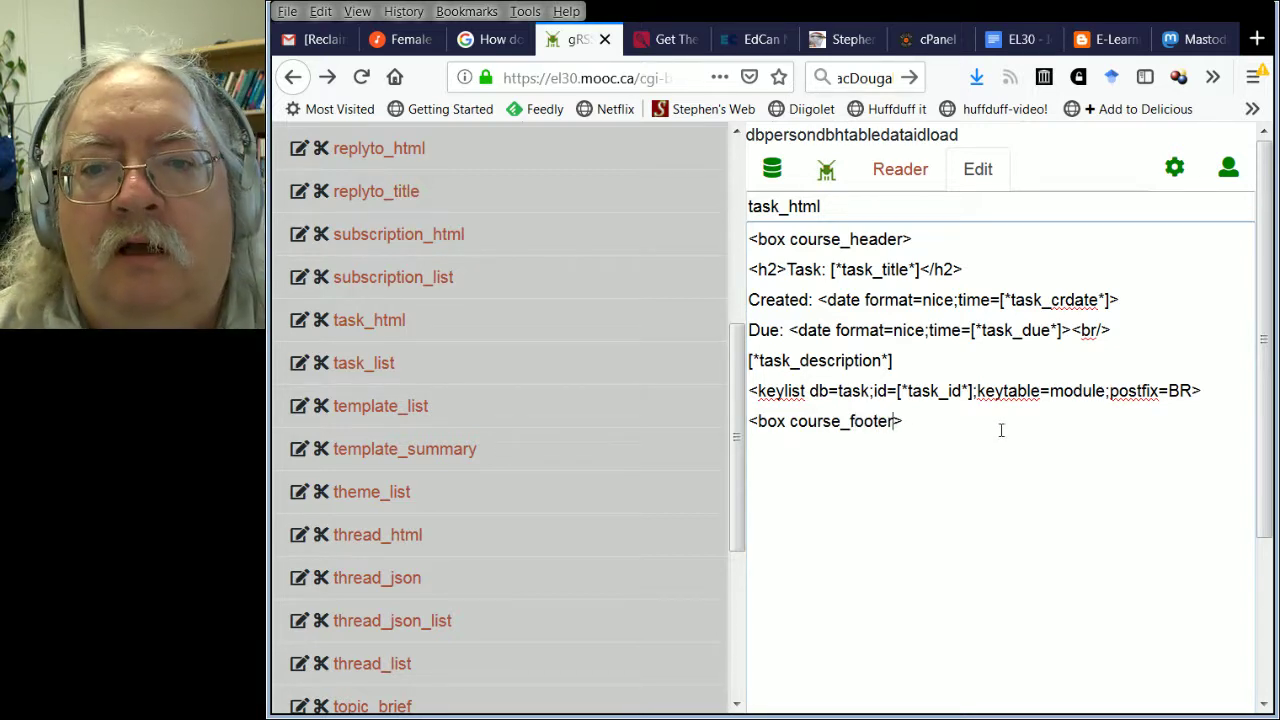
click(957, 454)
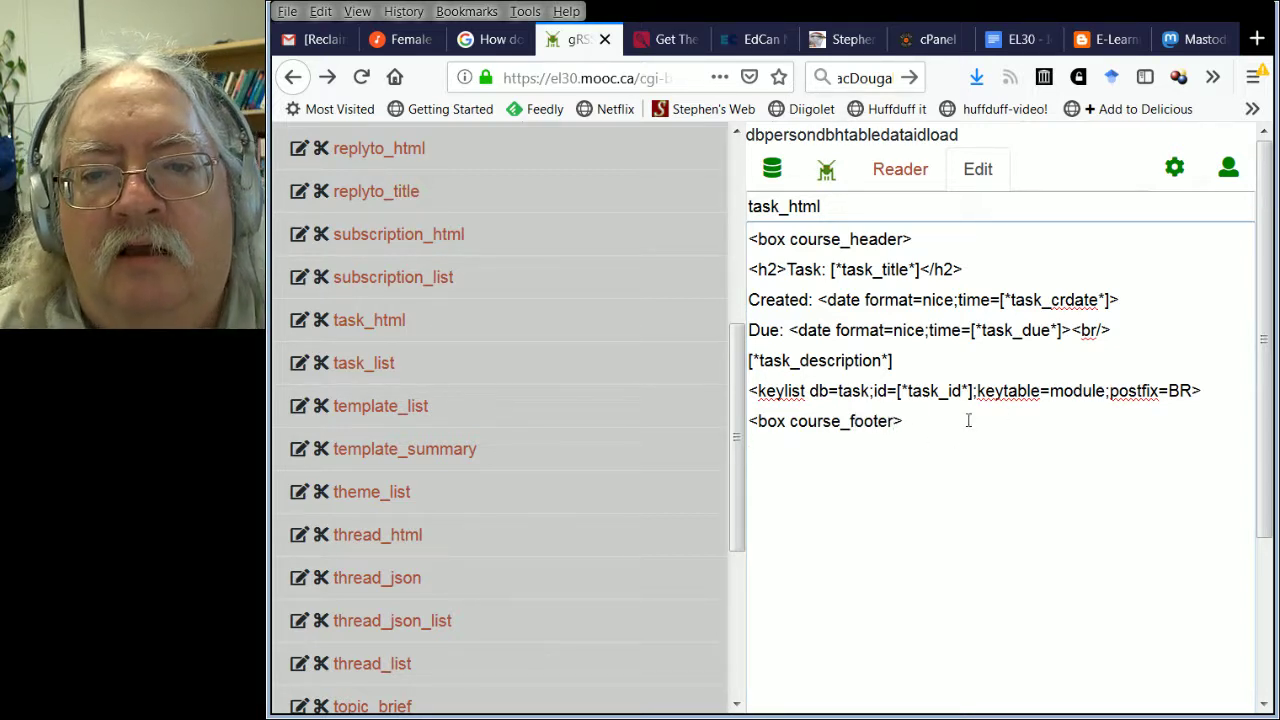
drag(1209, 395, 727, 276)
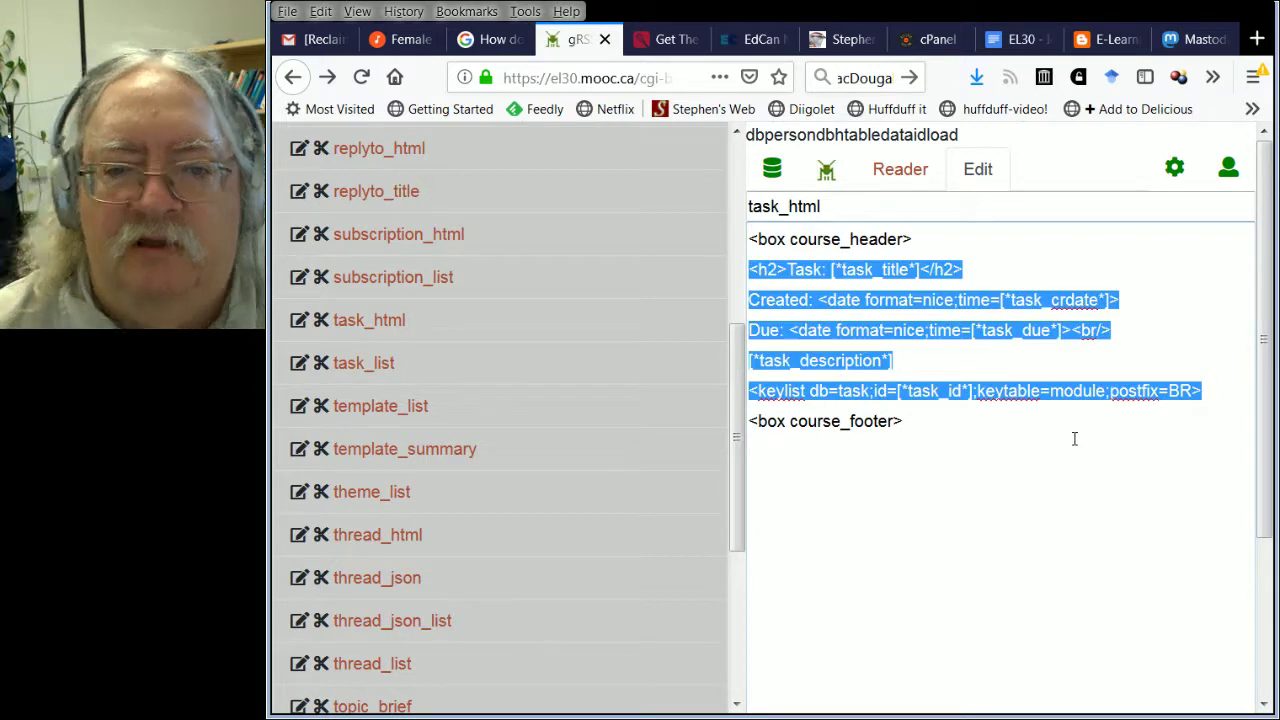
click(950, 494)
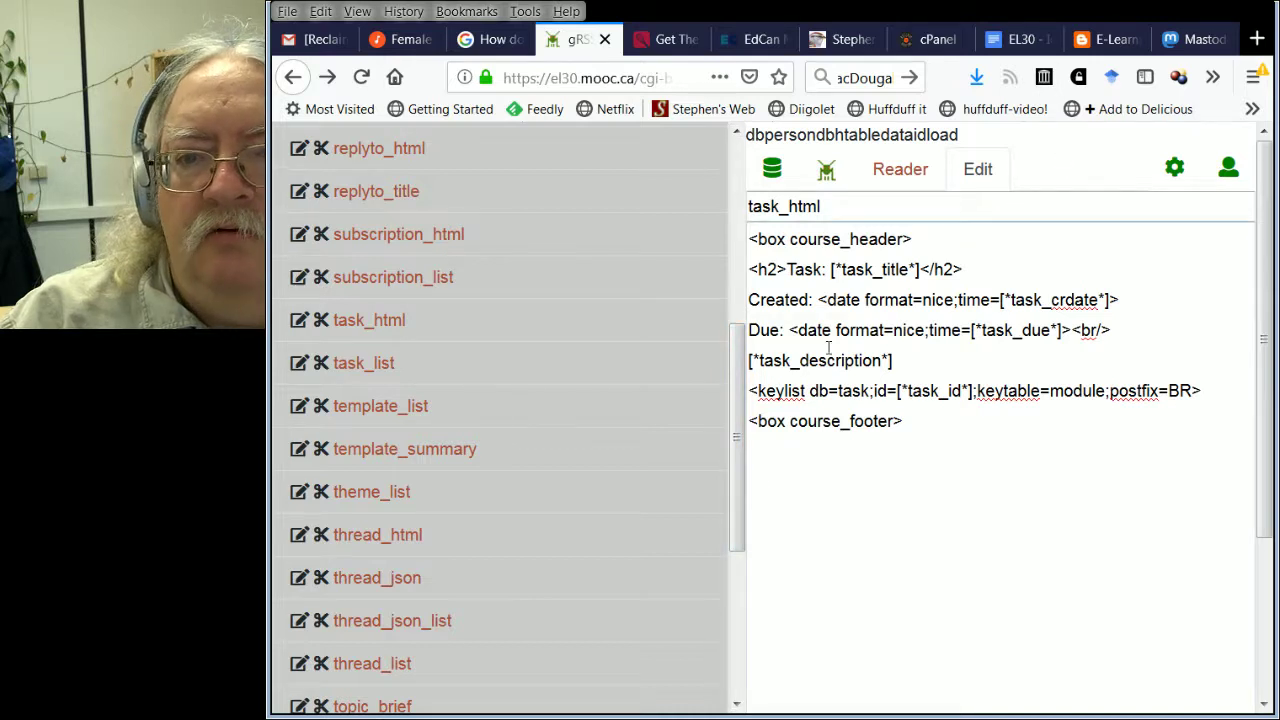
click(731, 423)
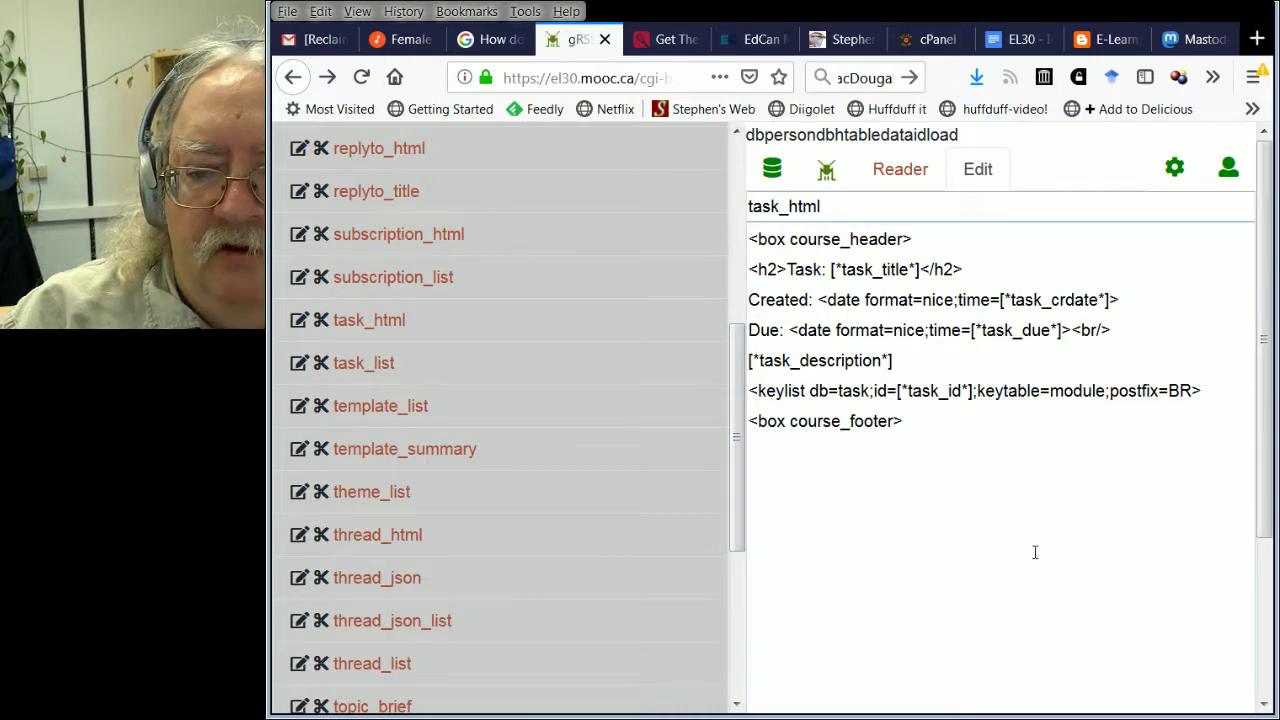
Start a new view named task_outline and load its template body
drag(737, 471, 737, 280)
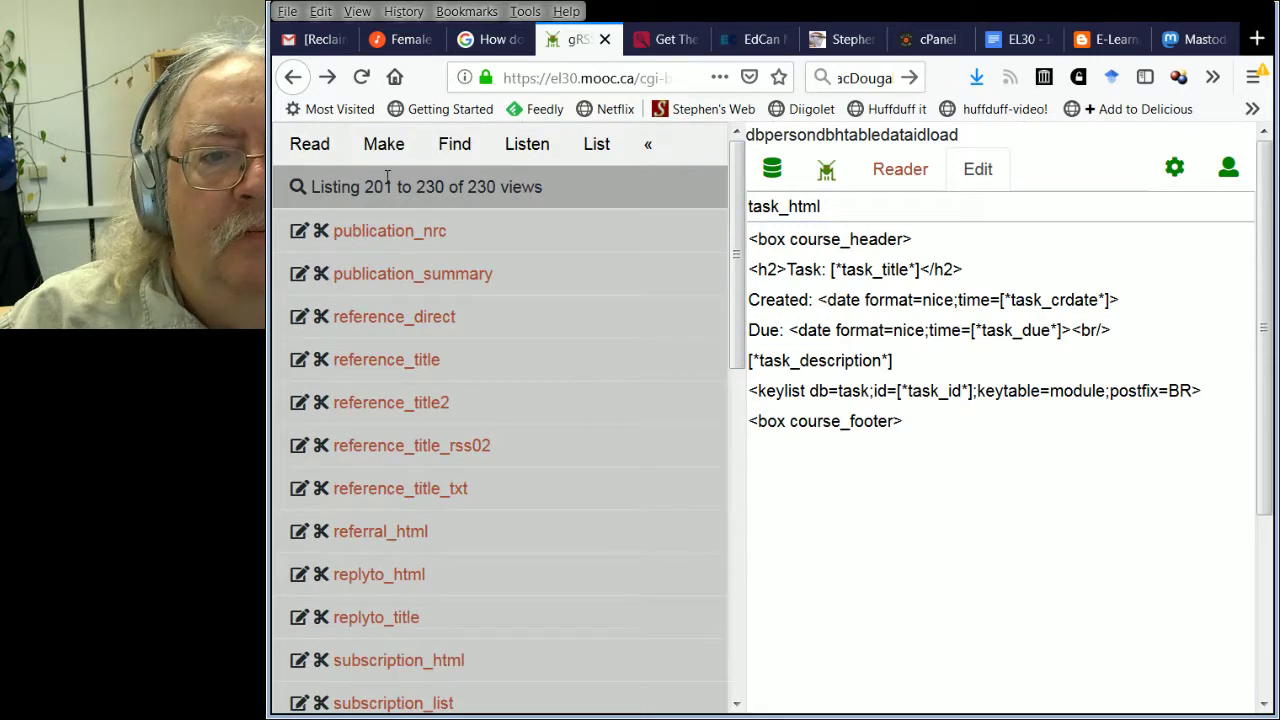
click(370, 146)
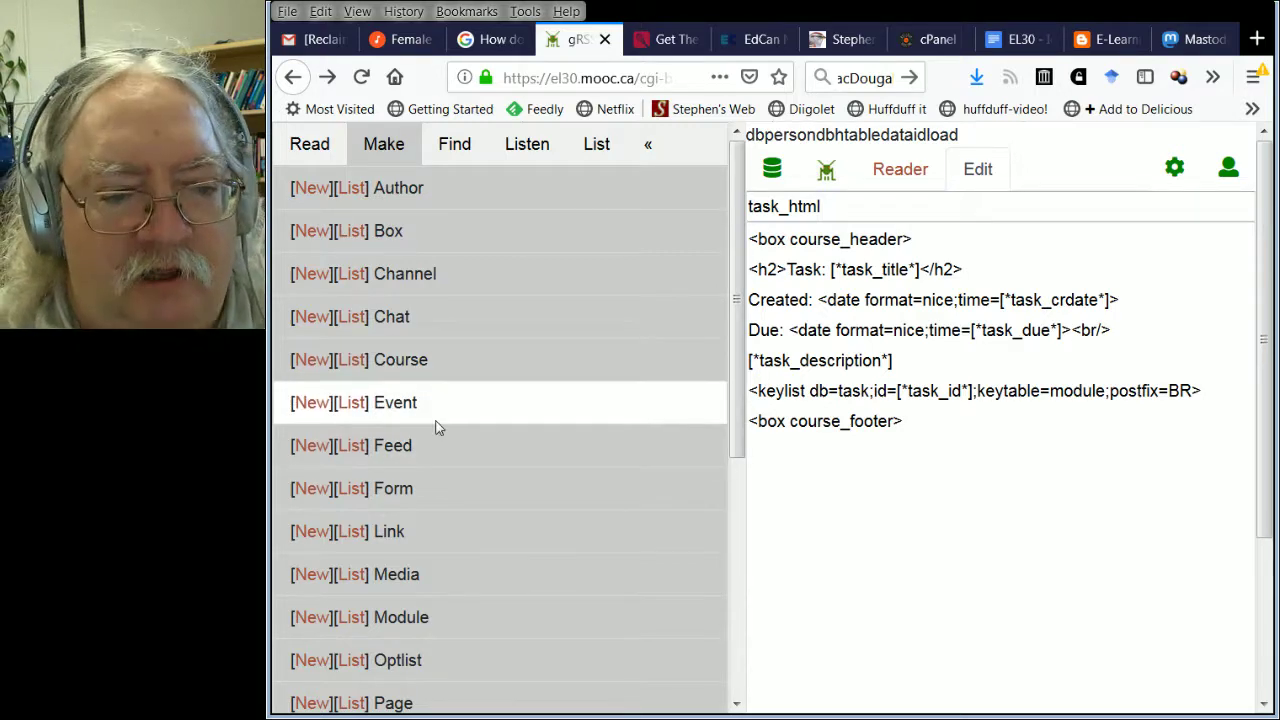
scroll(437, 426, down, 4)
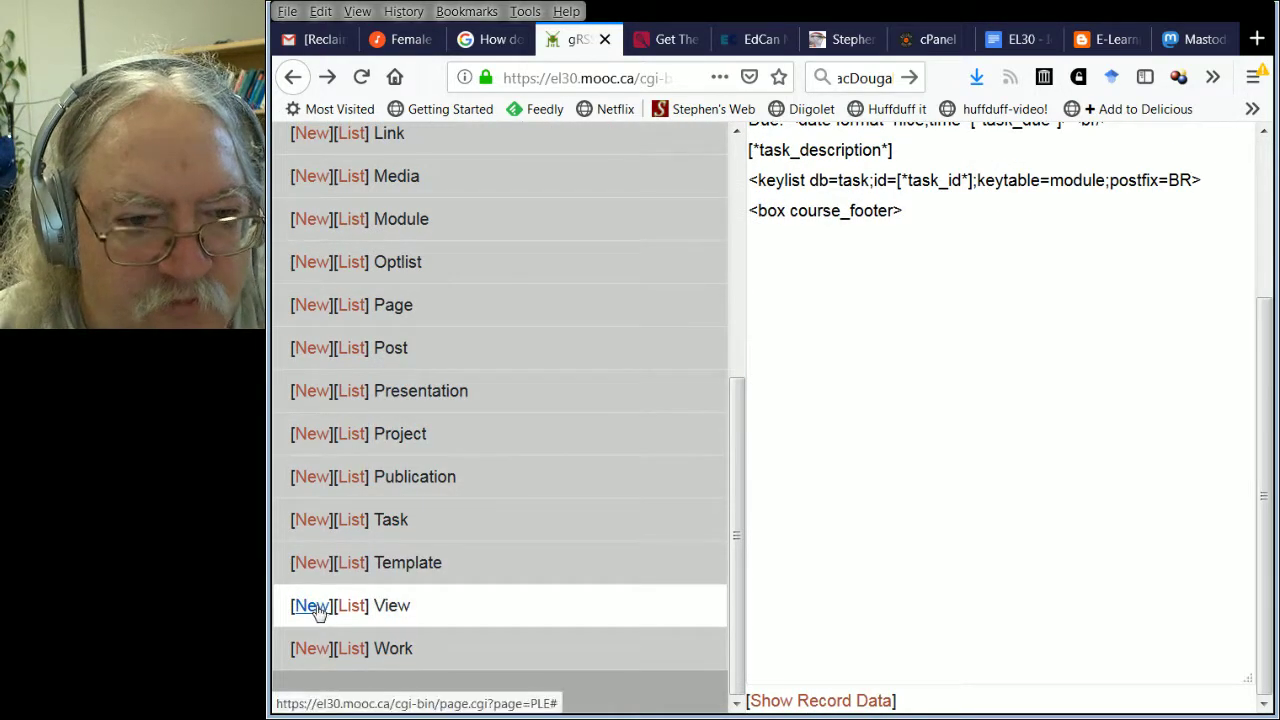
scroll(794, 526, up, 3)
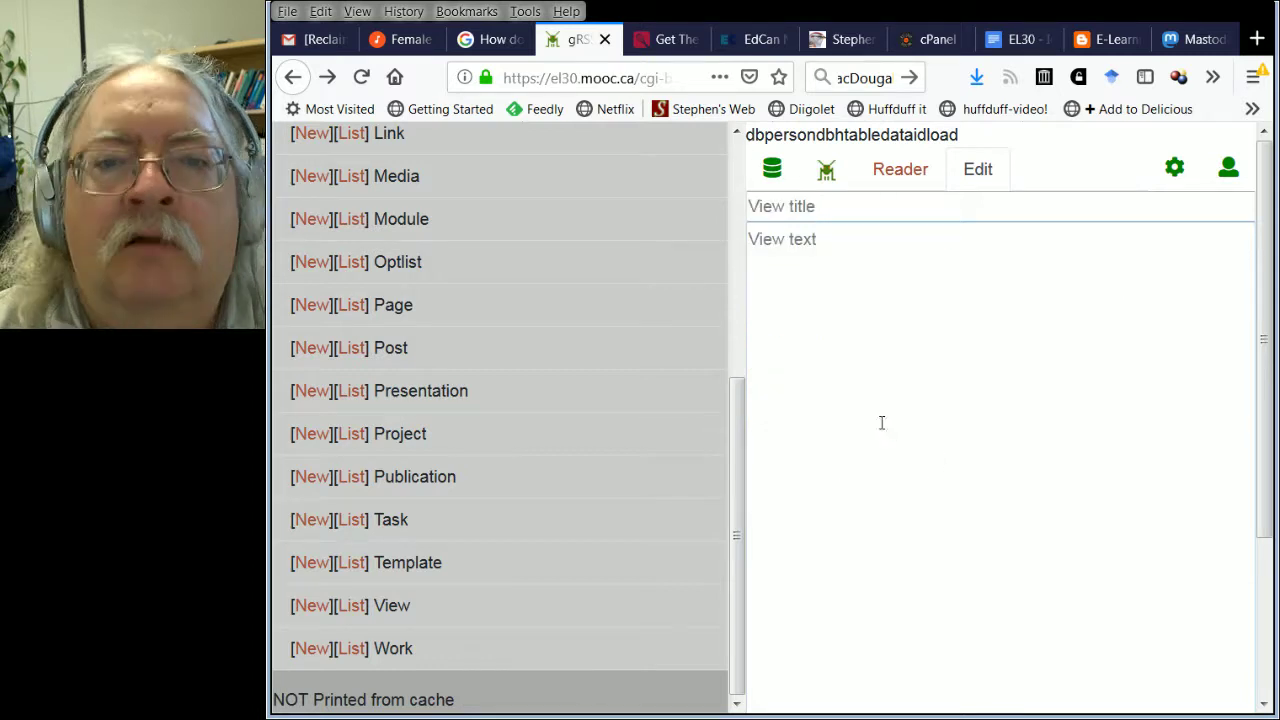
click(820, 207)
text(t)
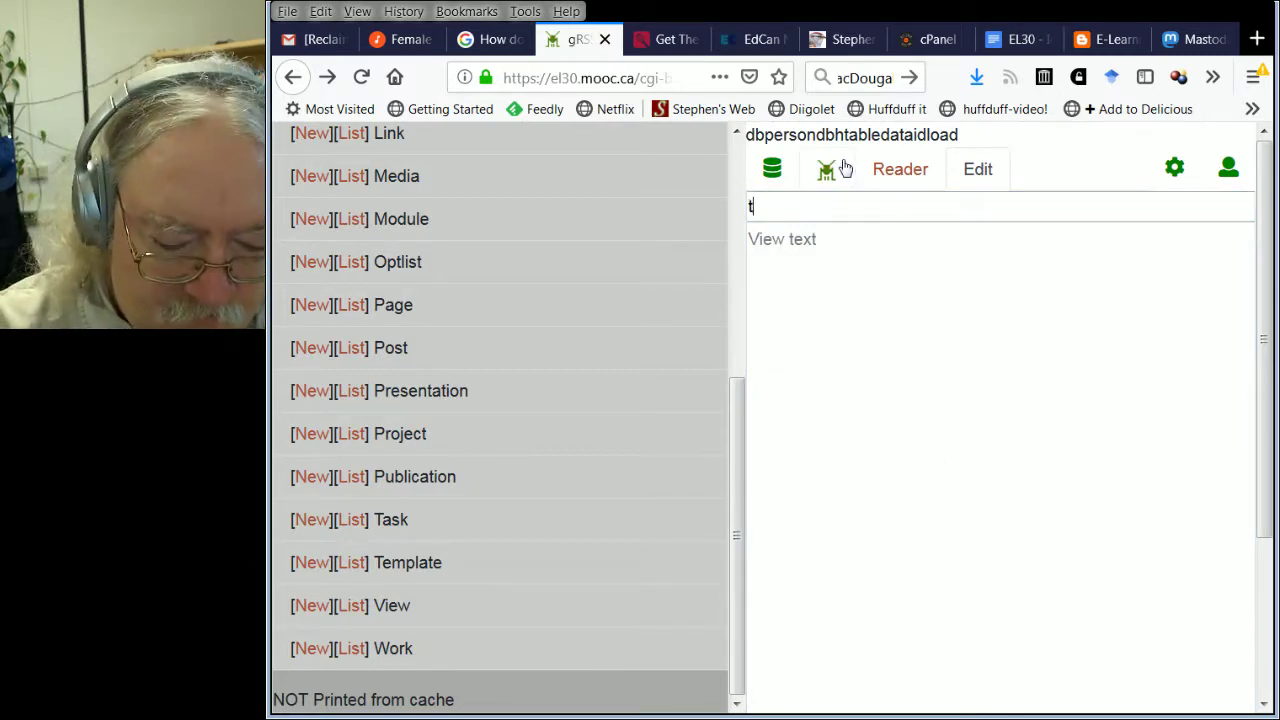
text(ask_out)
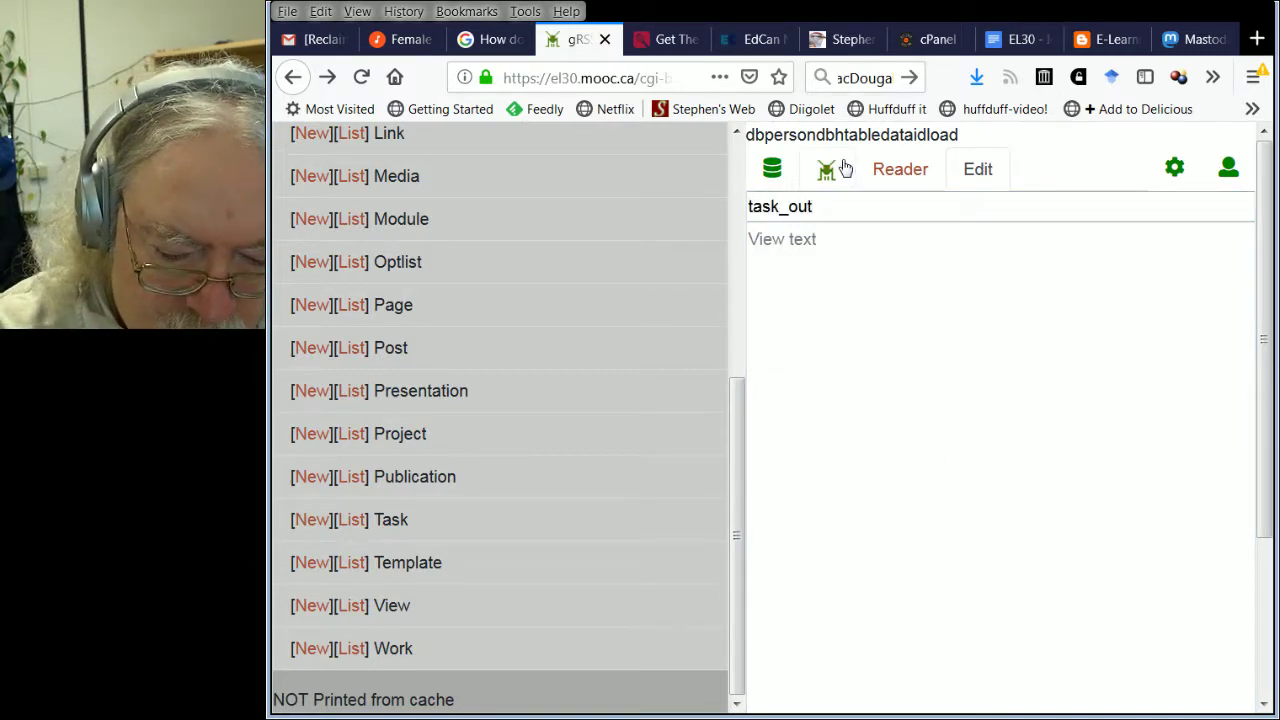
text(line)
click(837, 240)
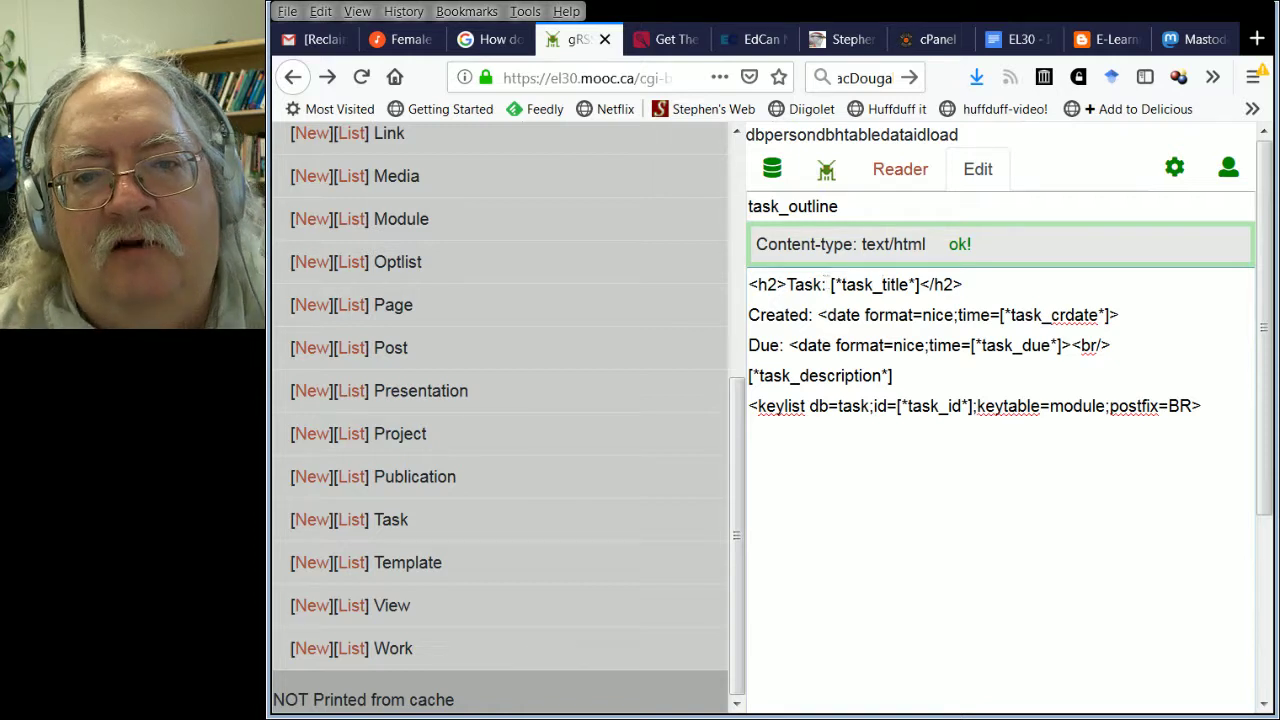
Replace the h2 'Task:' heading opening with a link to page.cgi?task=[*task_id*]
double_click(820, 284)
key(shift+Home)
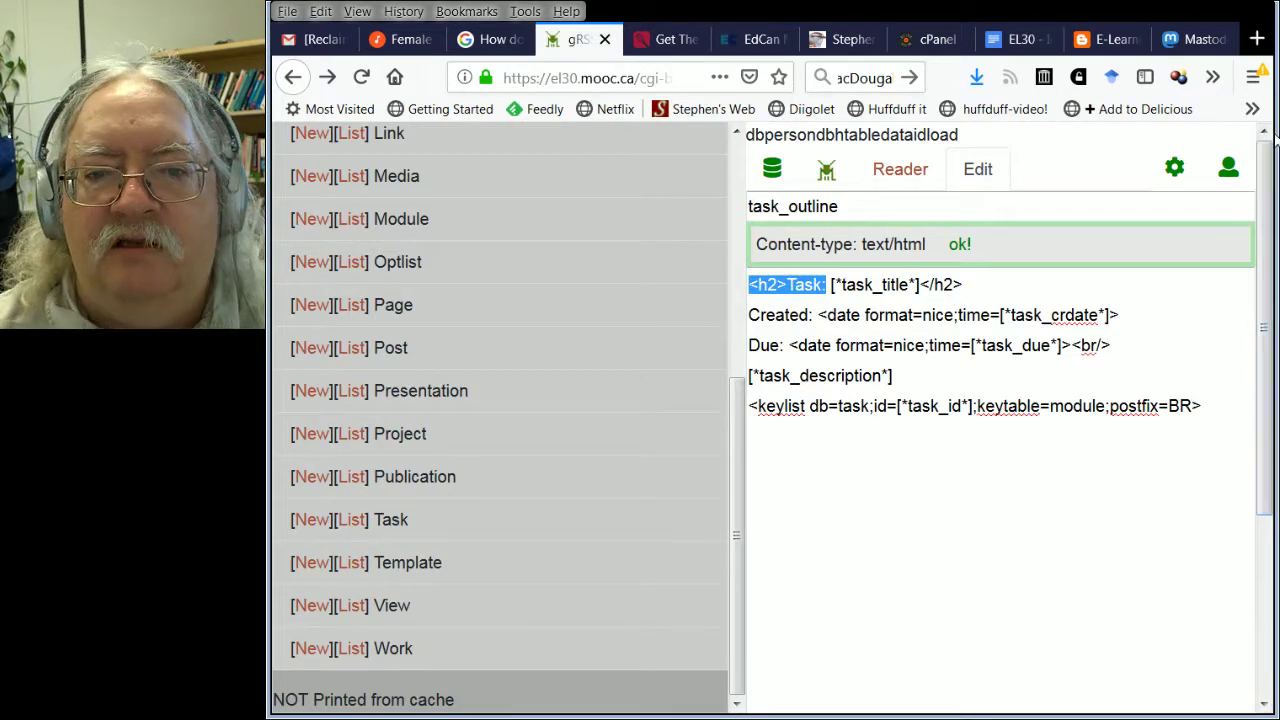
key(BackSpace)
key(Delete)
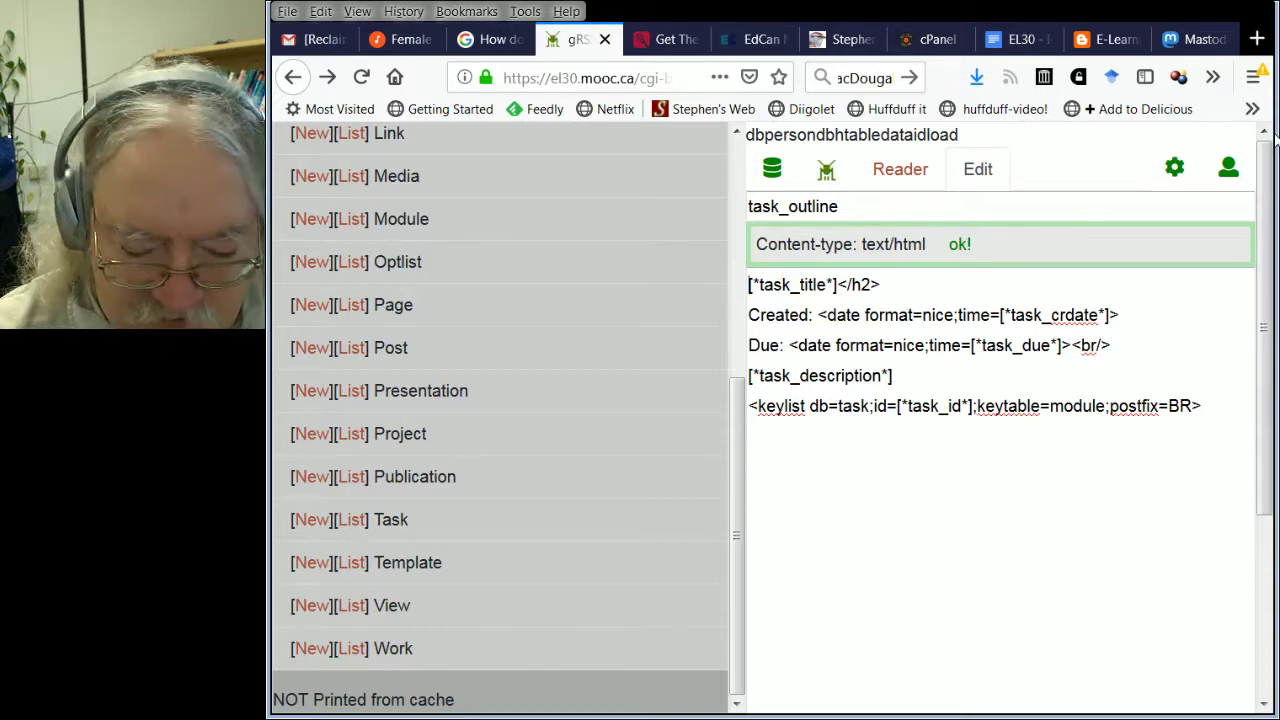
text(<a href=)
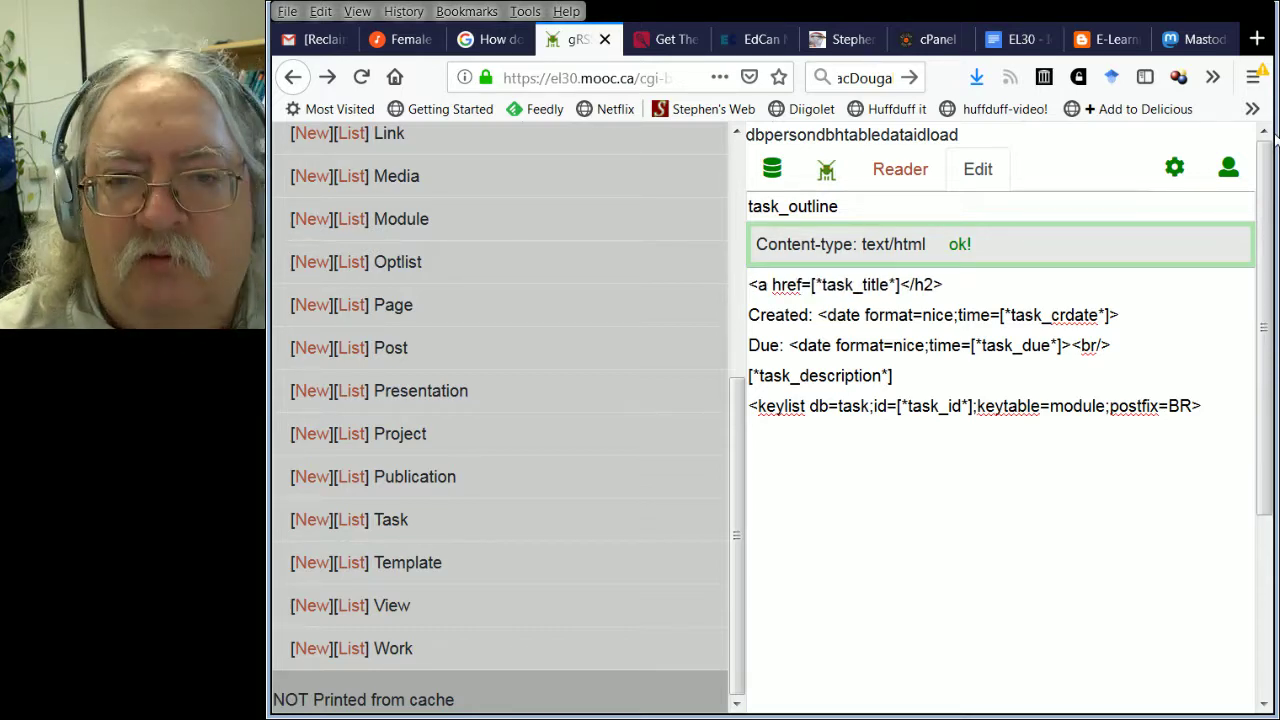
text(")
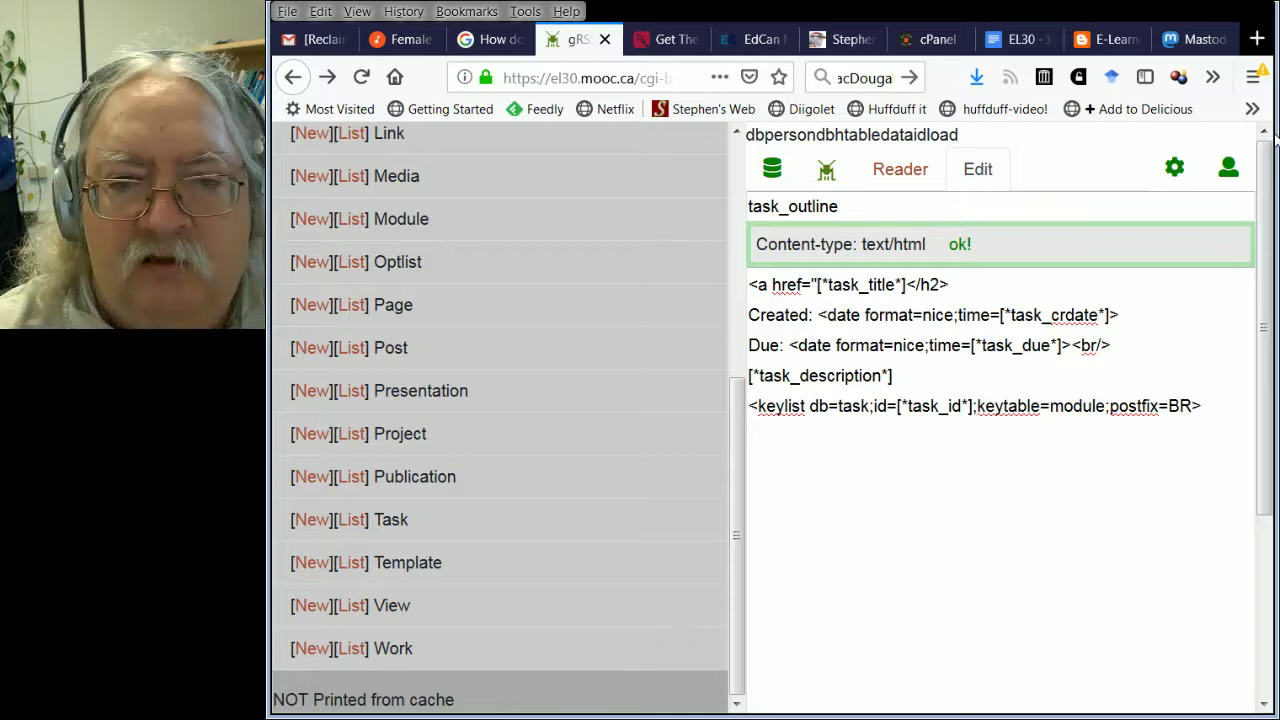
text(<)
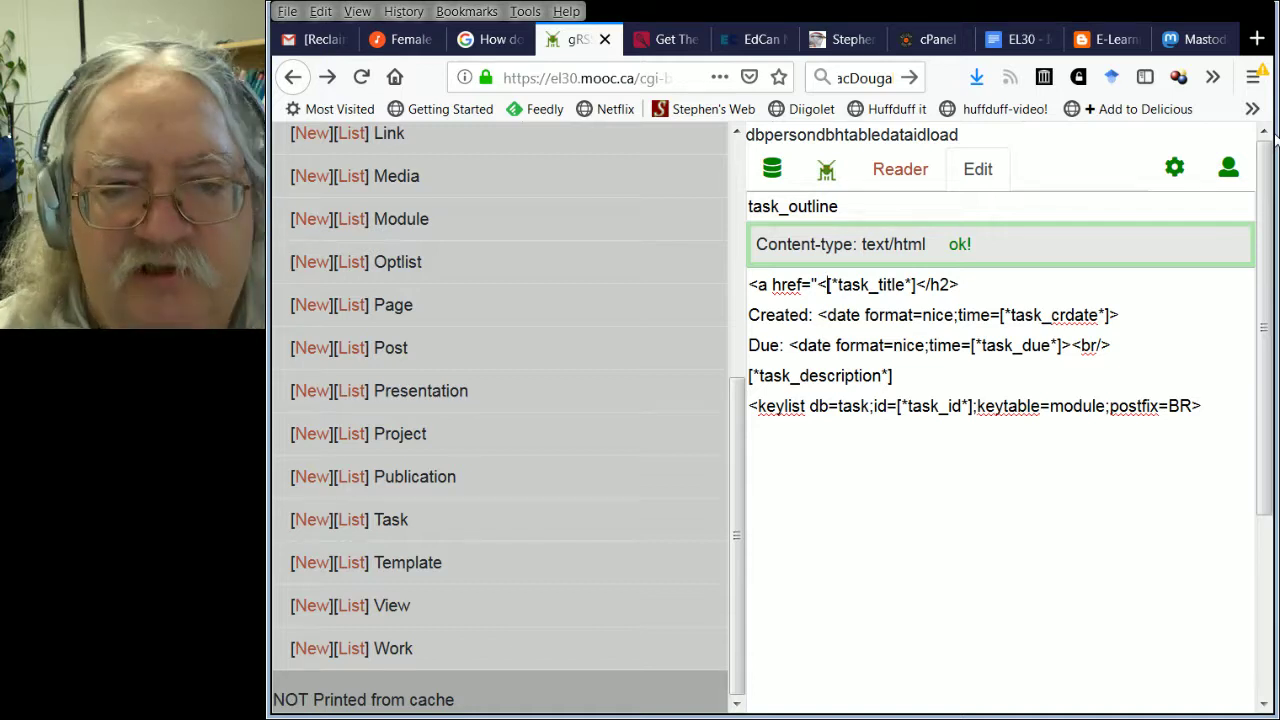
text(st_cgi)
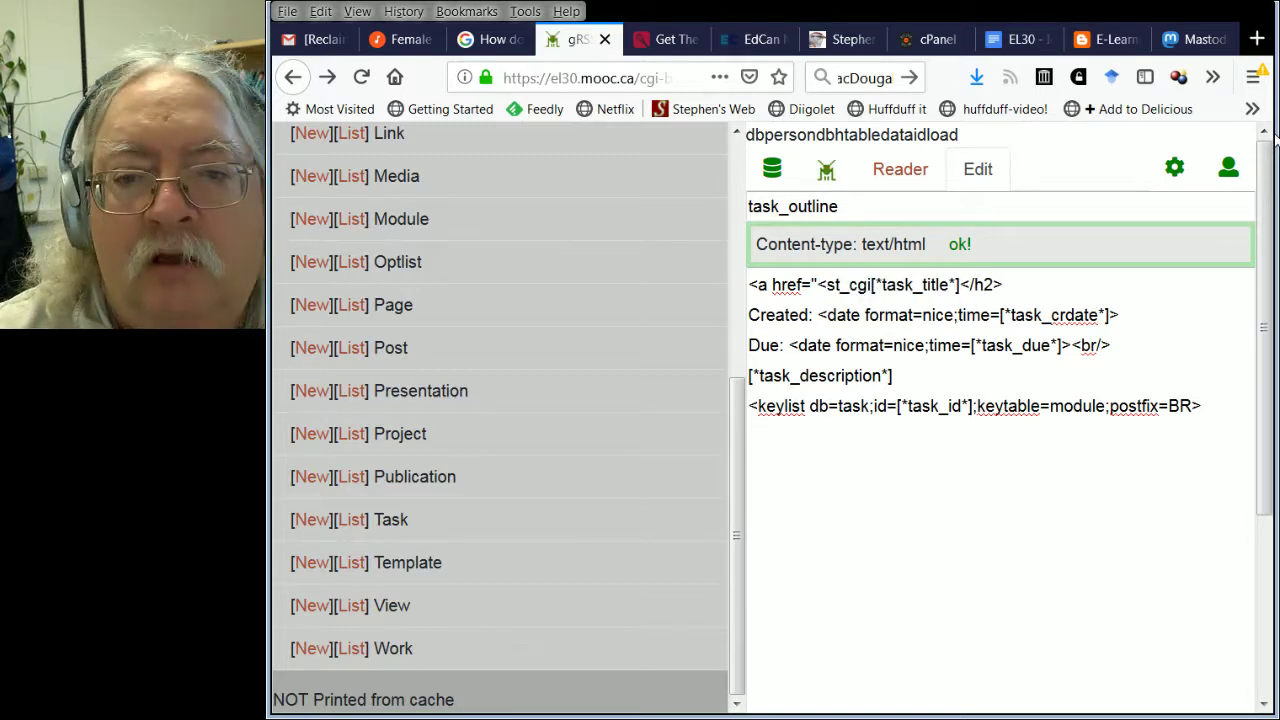
text(>)
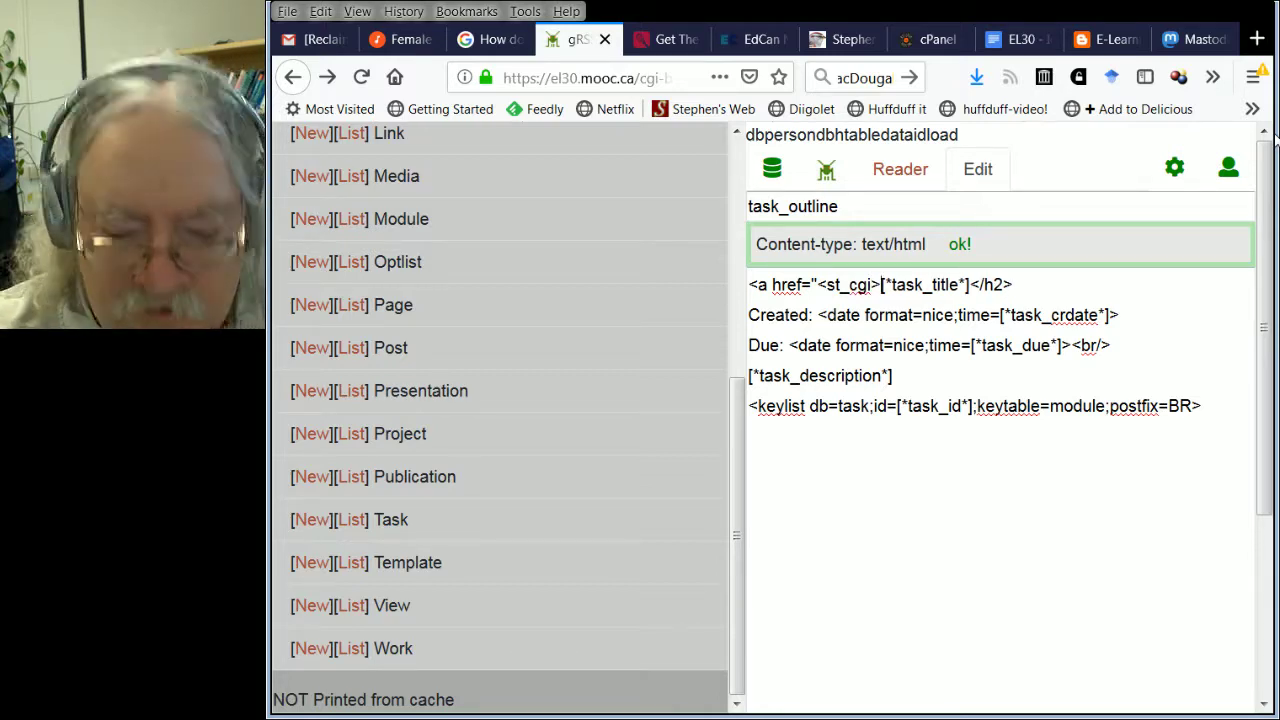
text(page.cg)
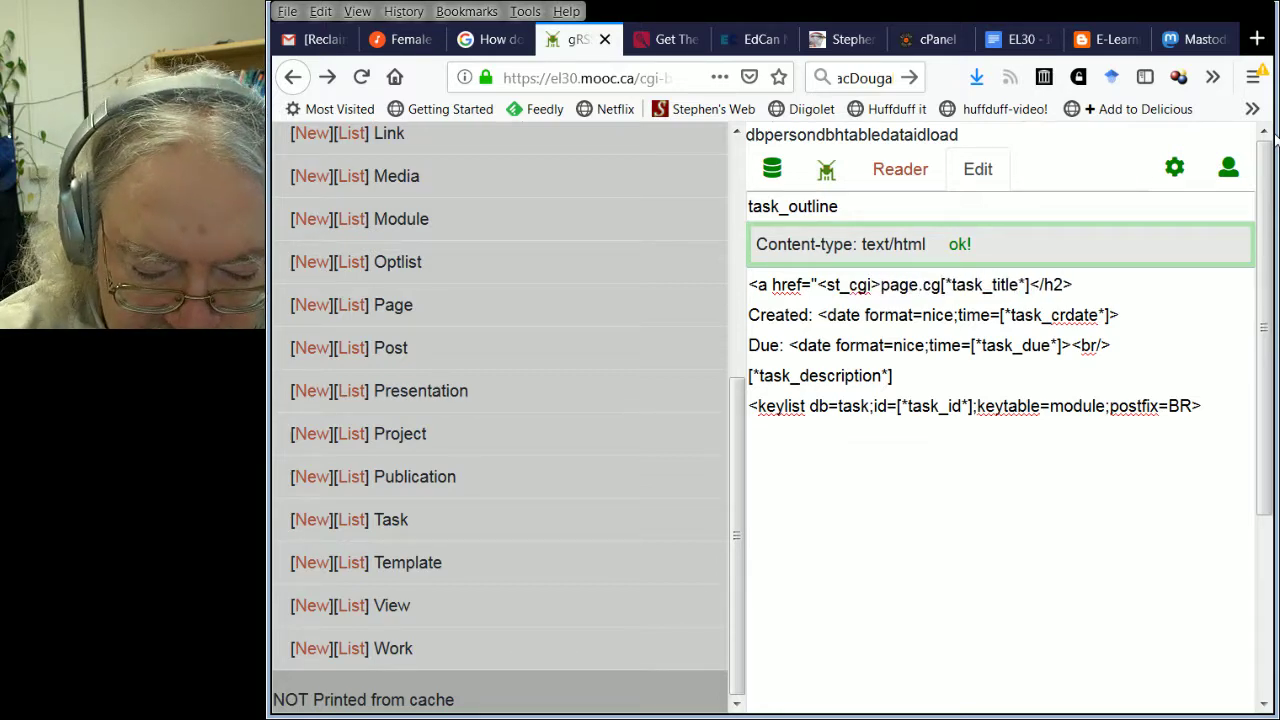
text(i?page)
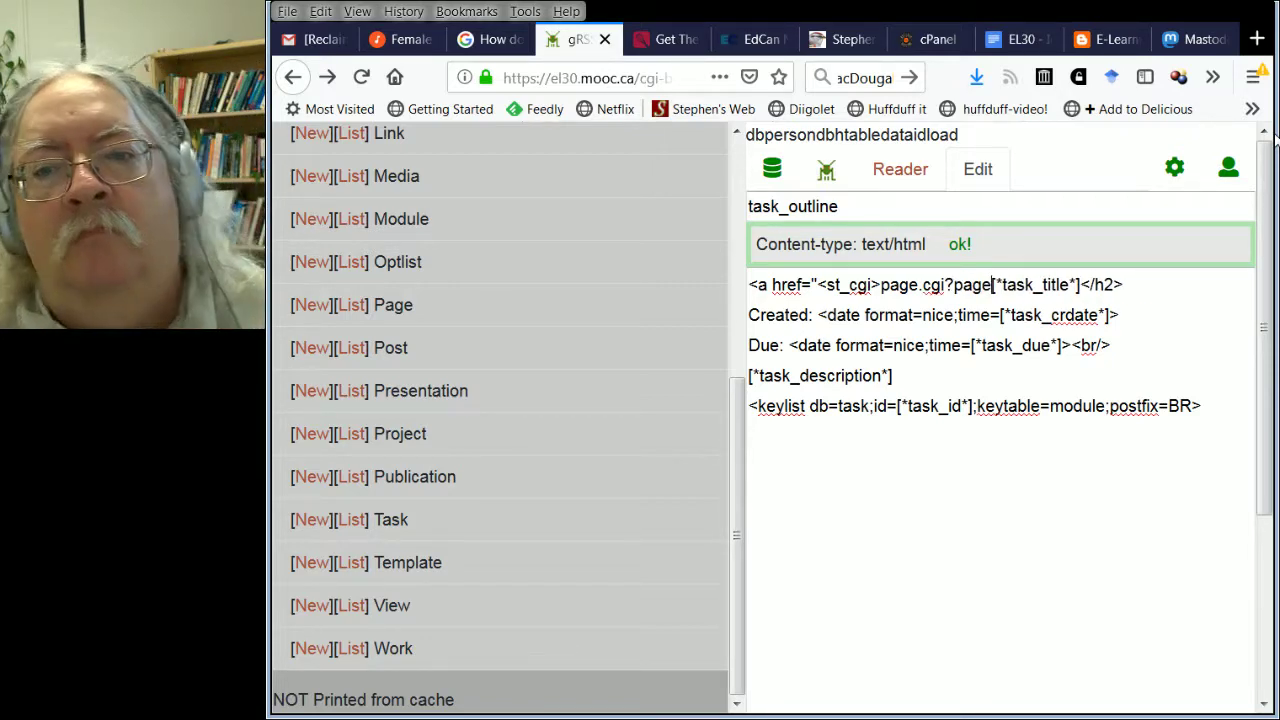
key(BackSpace)
key(BackSpace)
key(BackSpace)
key(BackSpace)
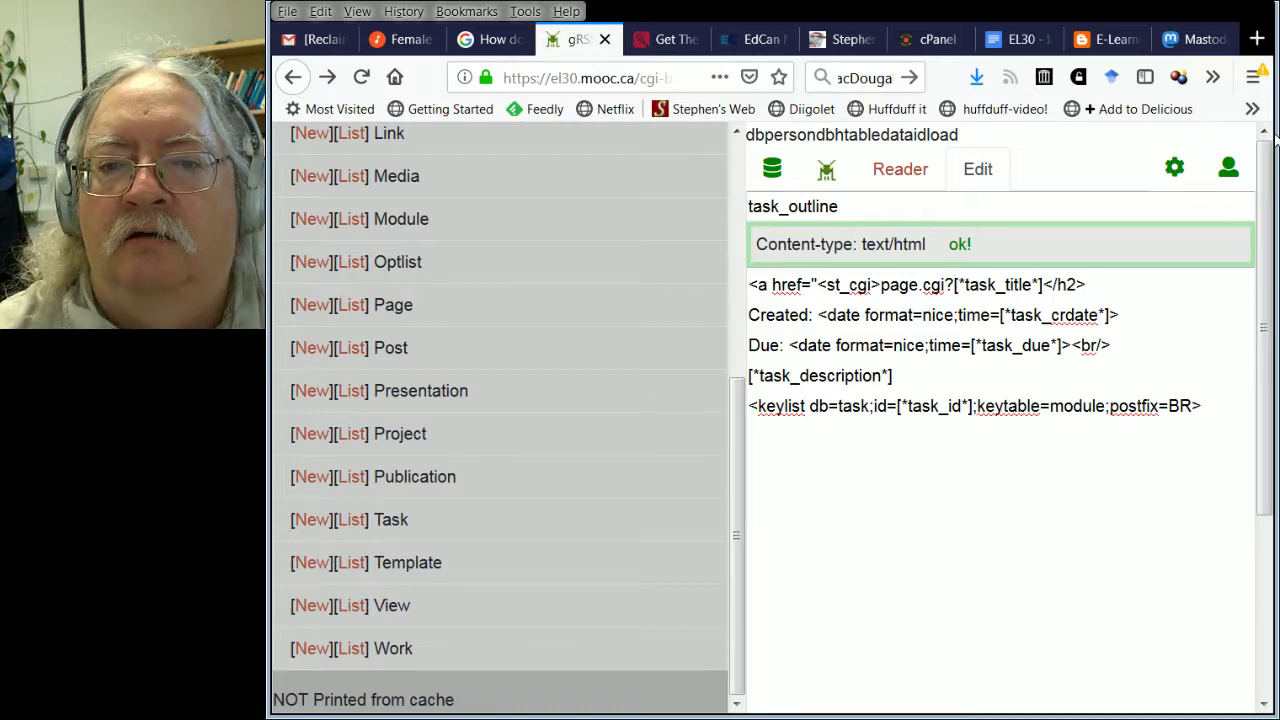
text(task)
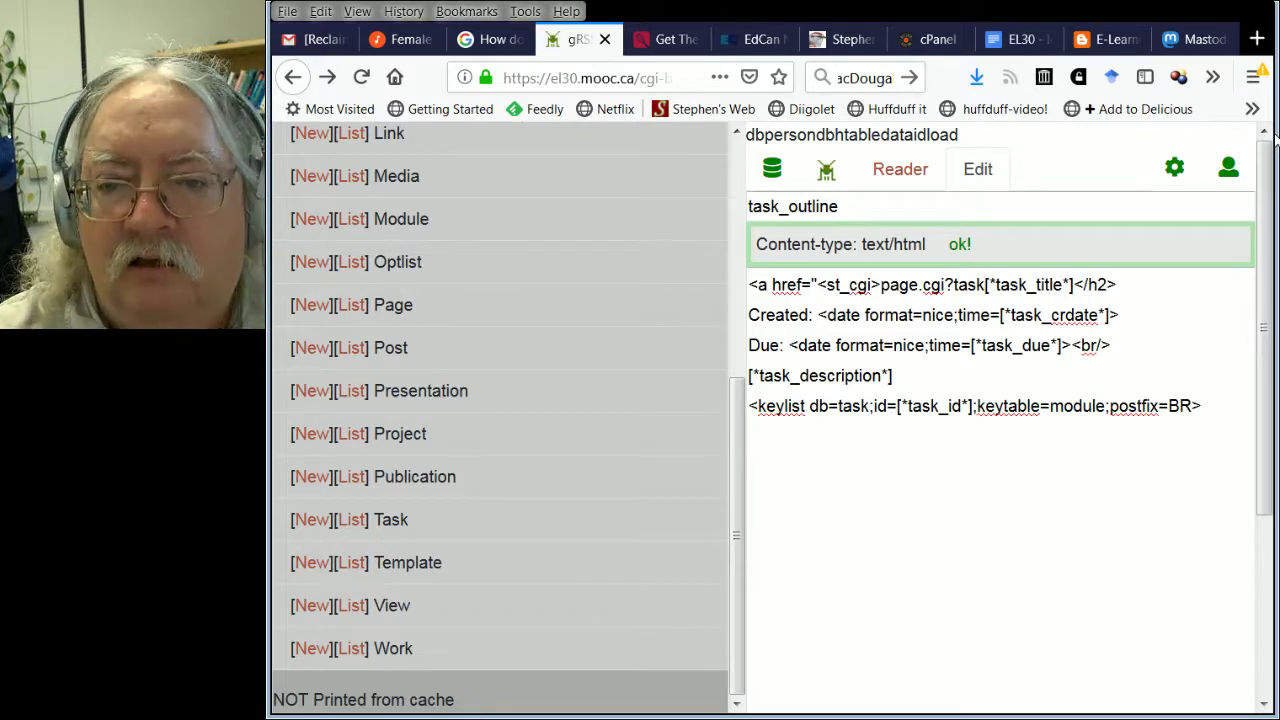
text(=[*ta)
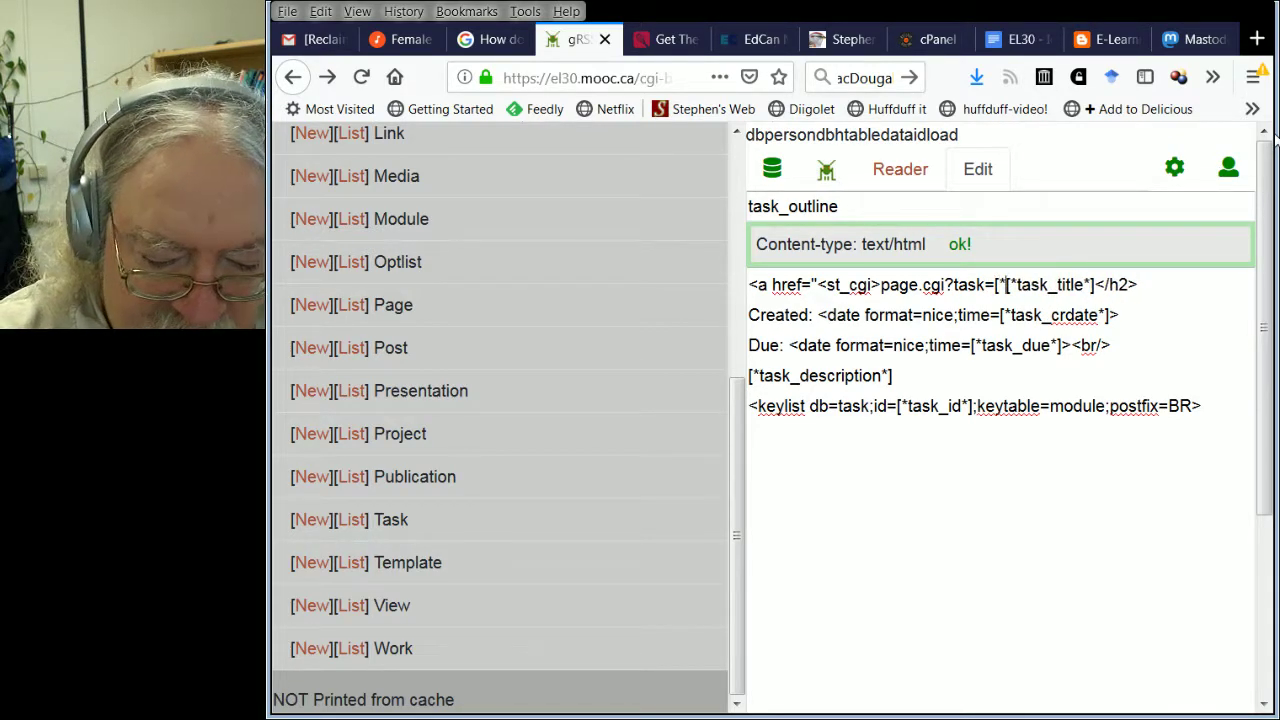
text(sk)
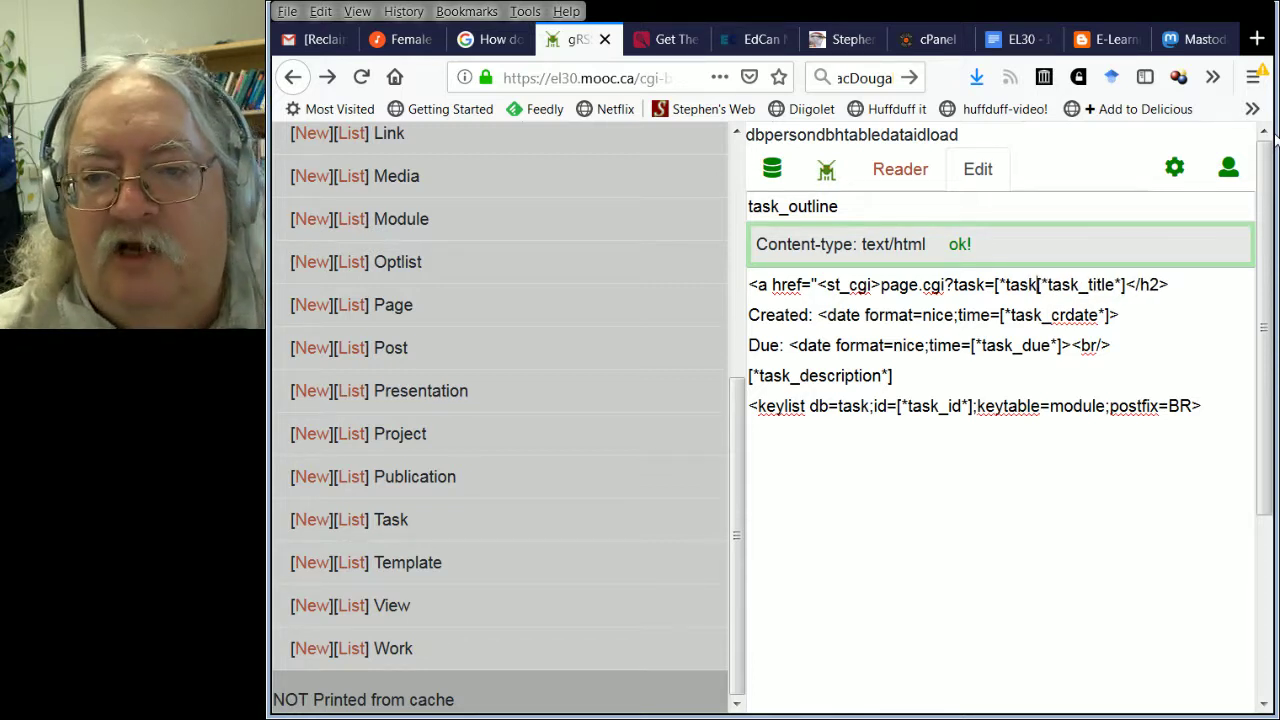
text(_id)
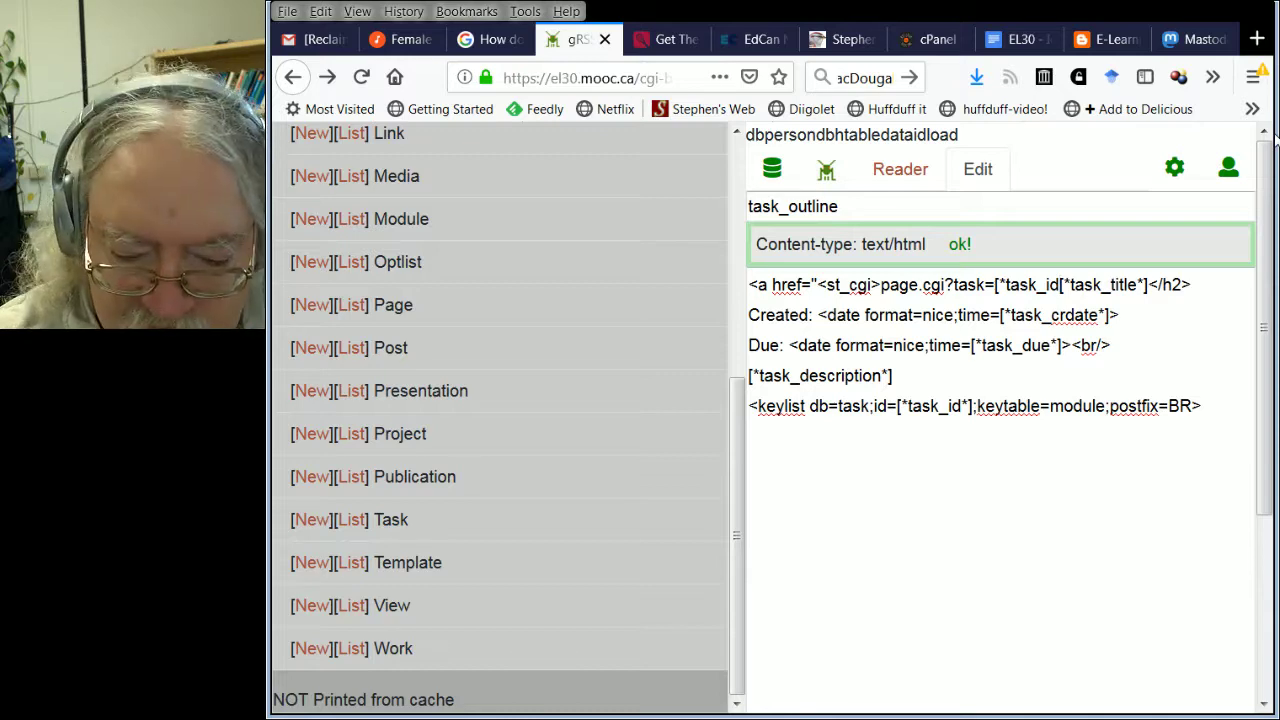
text(*])
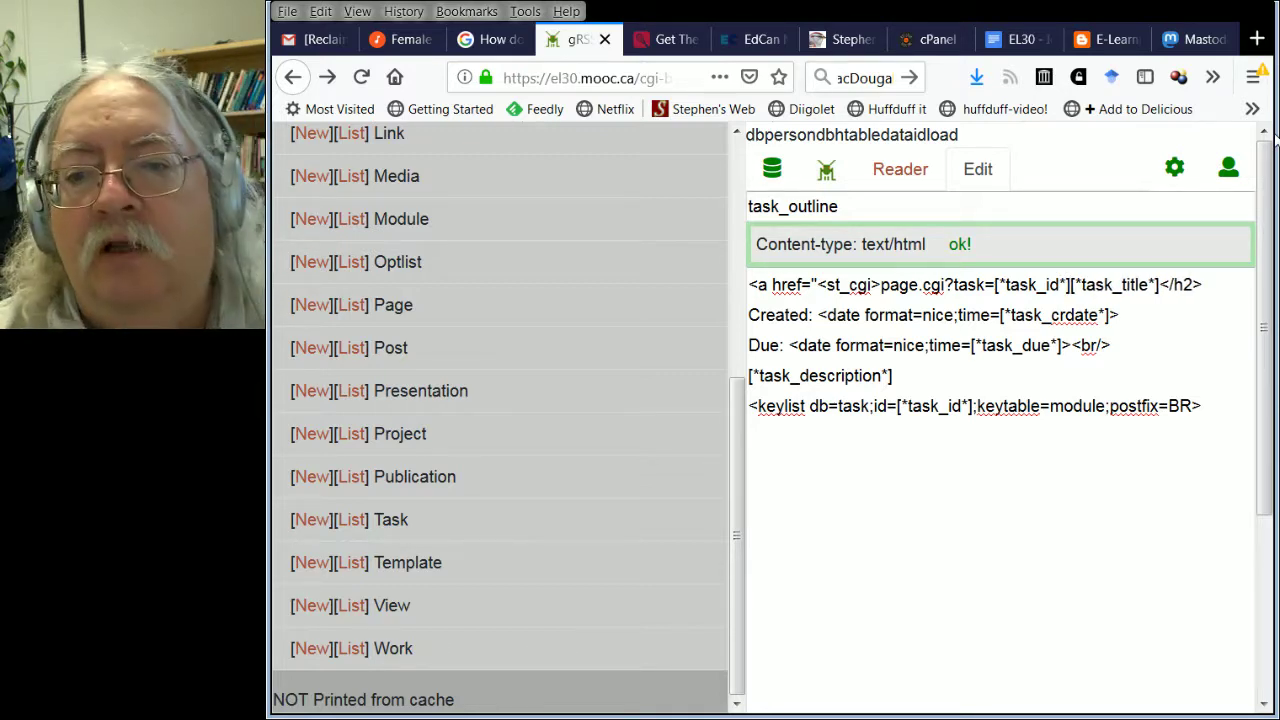
text(">)
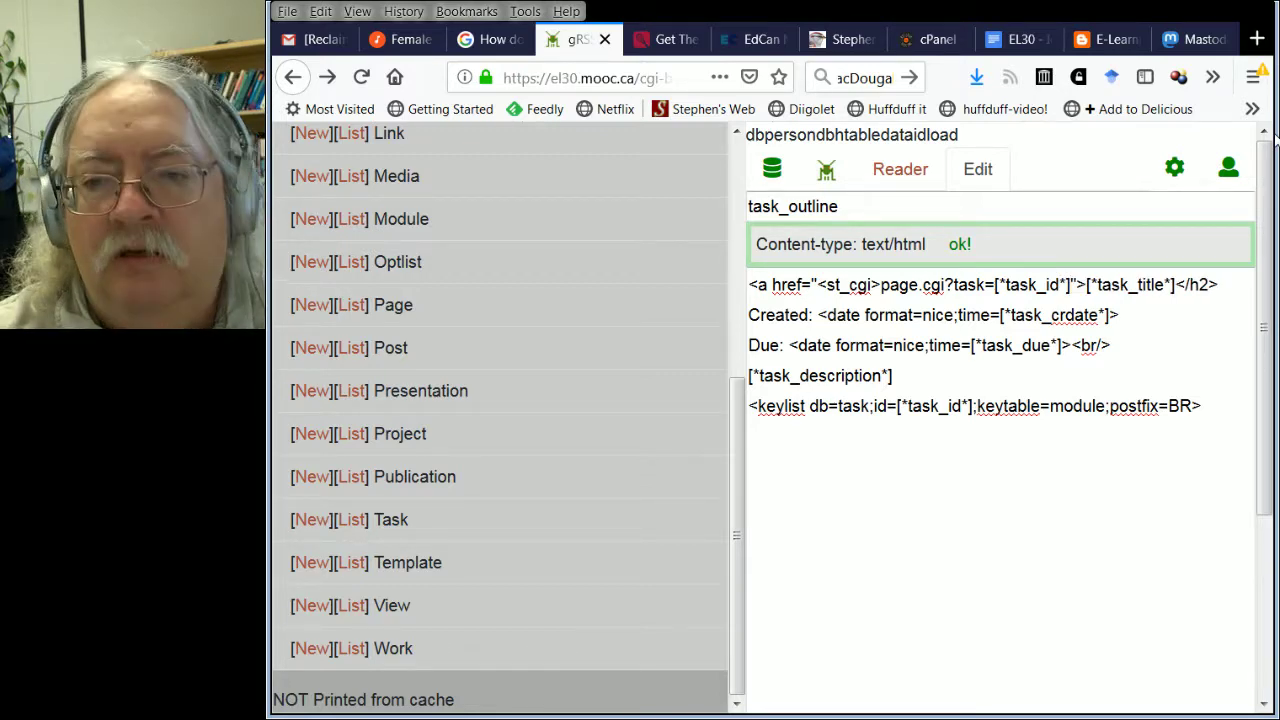
Close the title link with </a> and swap the stray </h2> for <br/>
click(1178, 285)
text(</a>)
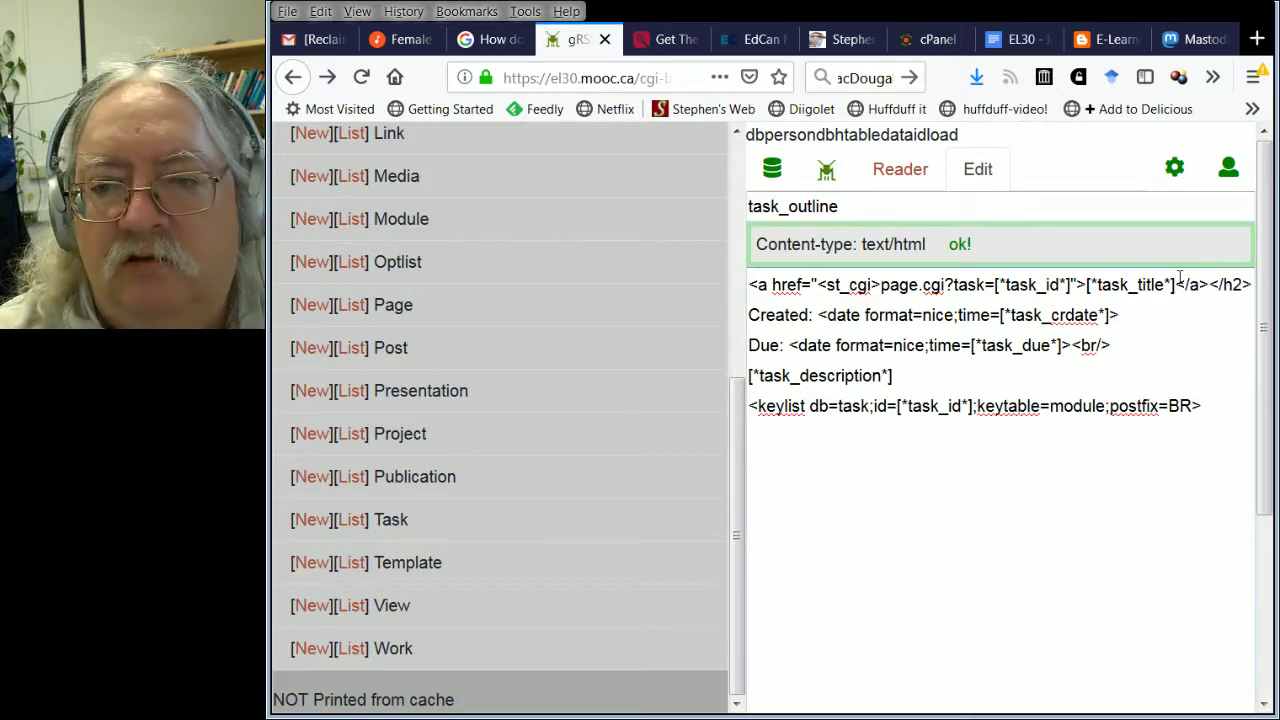
key(Delete)
key(Delete)
key(Delete)
key(Delete)
key(Delete)
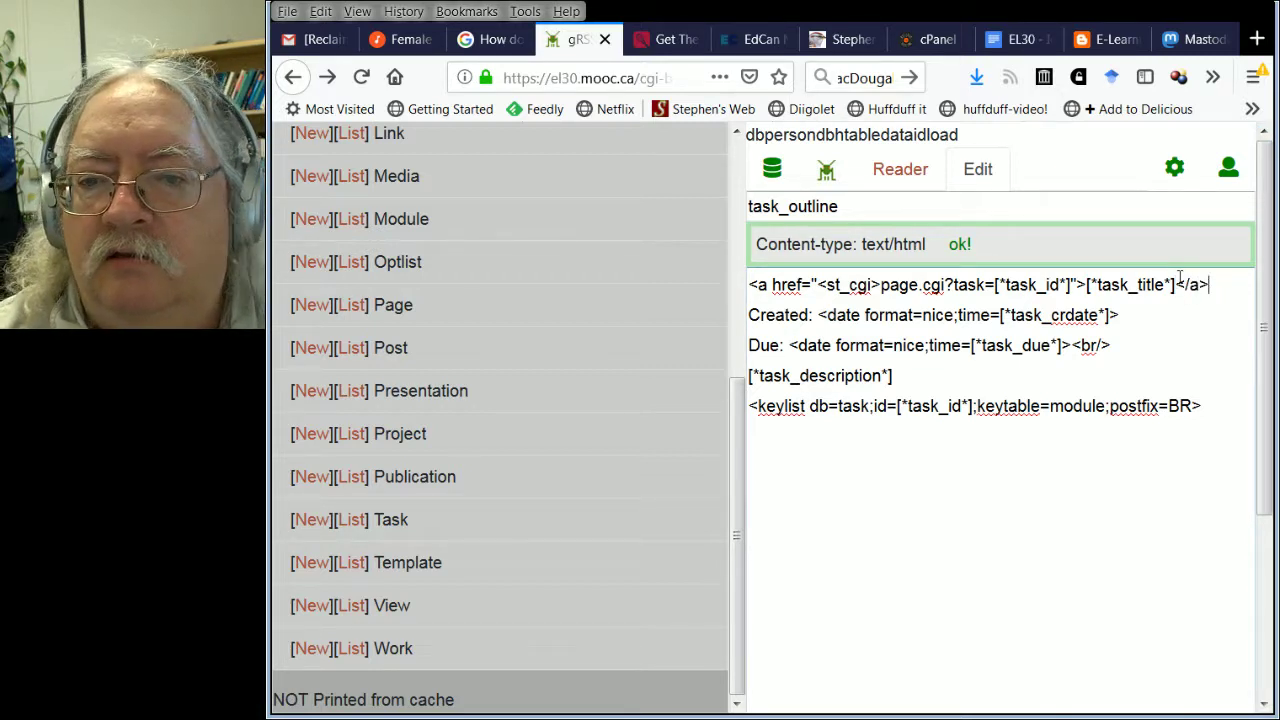
text(<br/>)
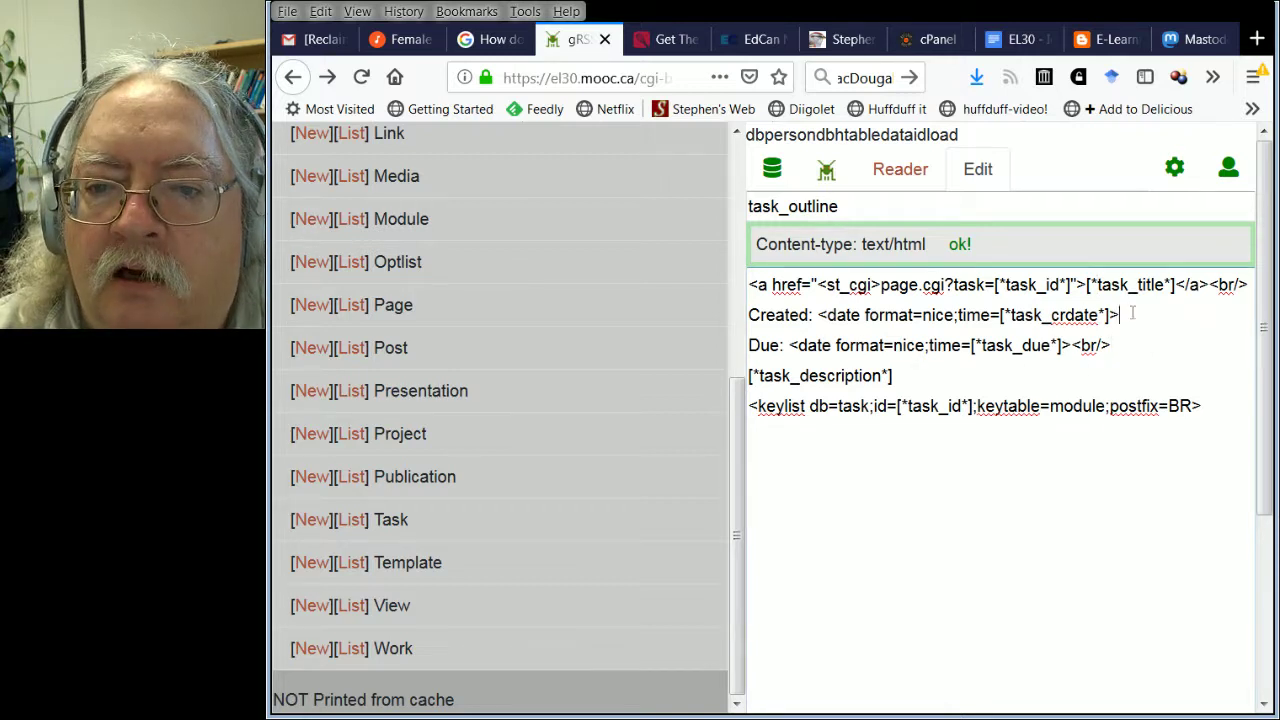
Delete the Created date line and move the Due line after [*task_description*]
drag(1119, 315, 708, 328)
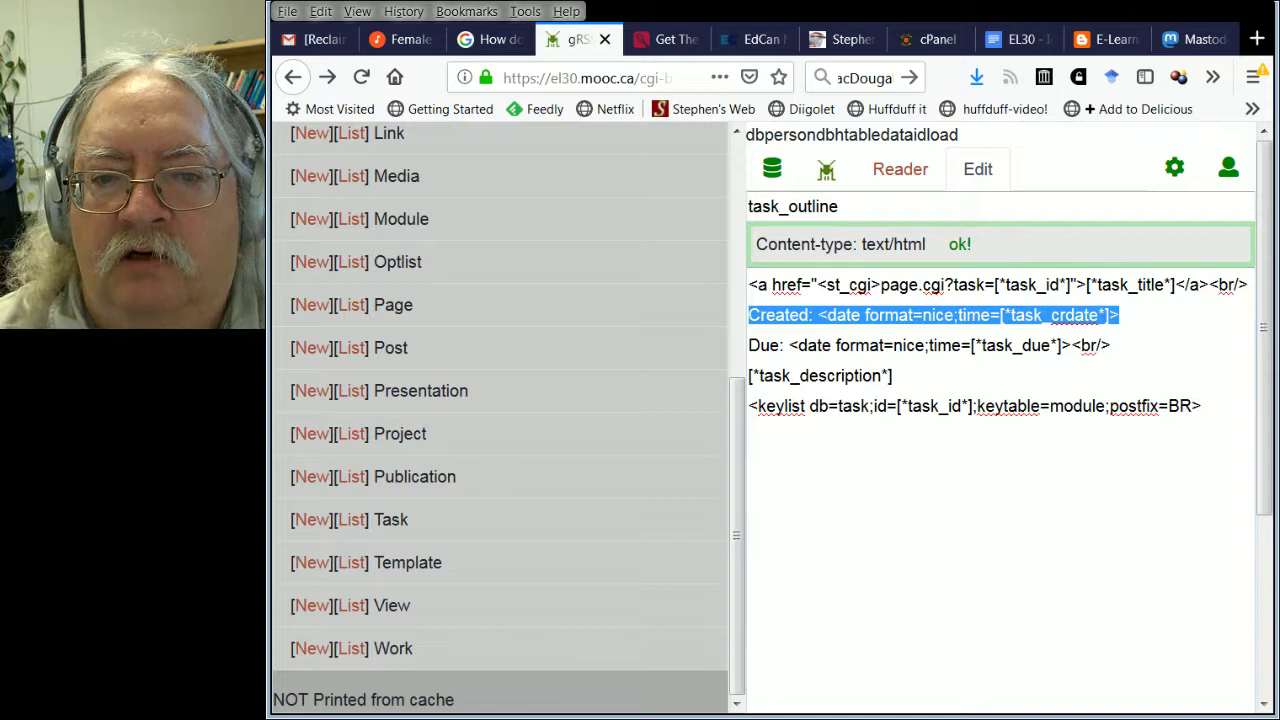
key(BackSpace)
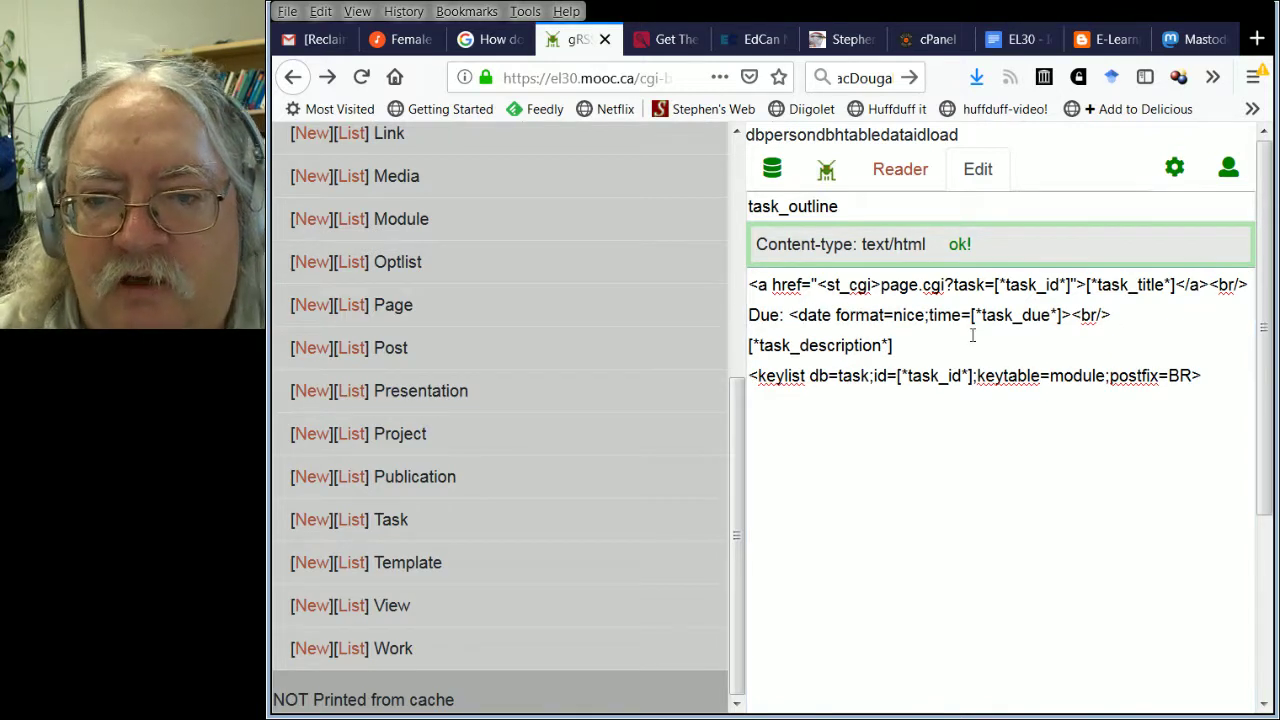
click(1127, 314)
drag(1127, 314, 745, 316)
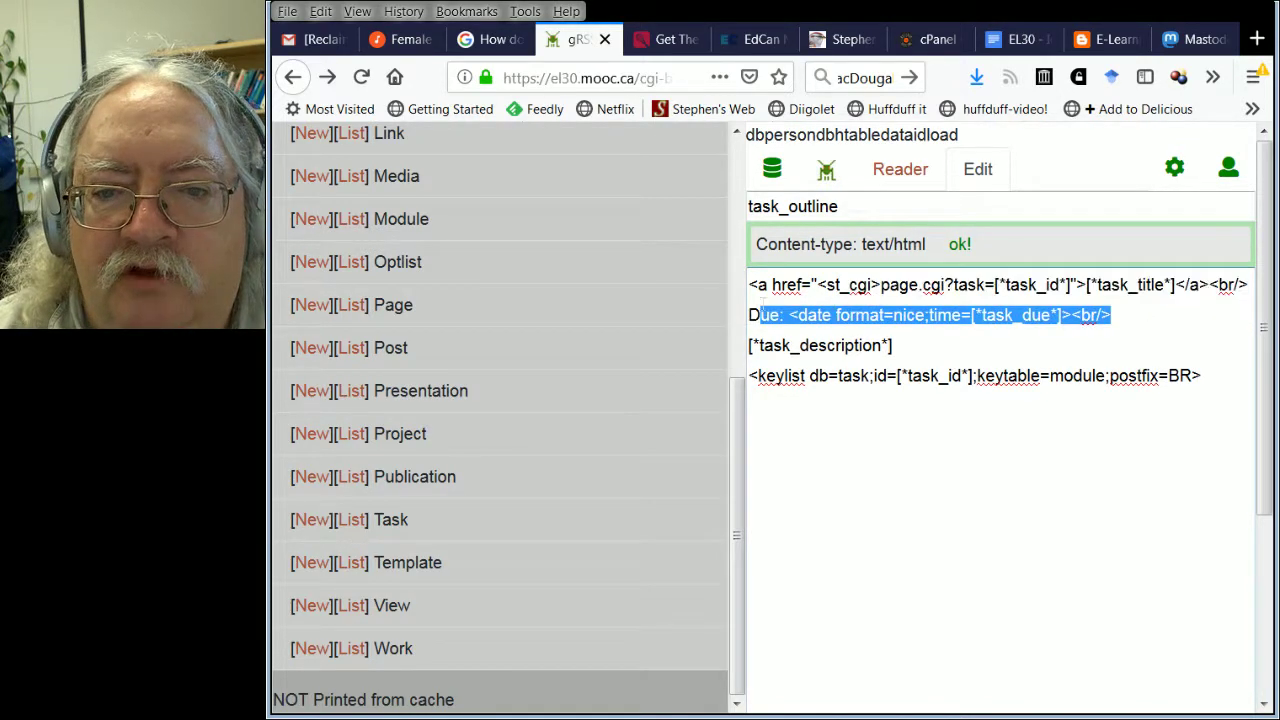
key(BackSpace)
key(BackSpace)
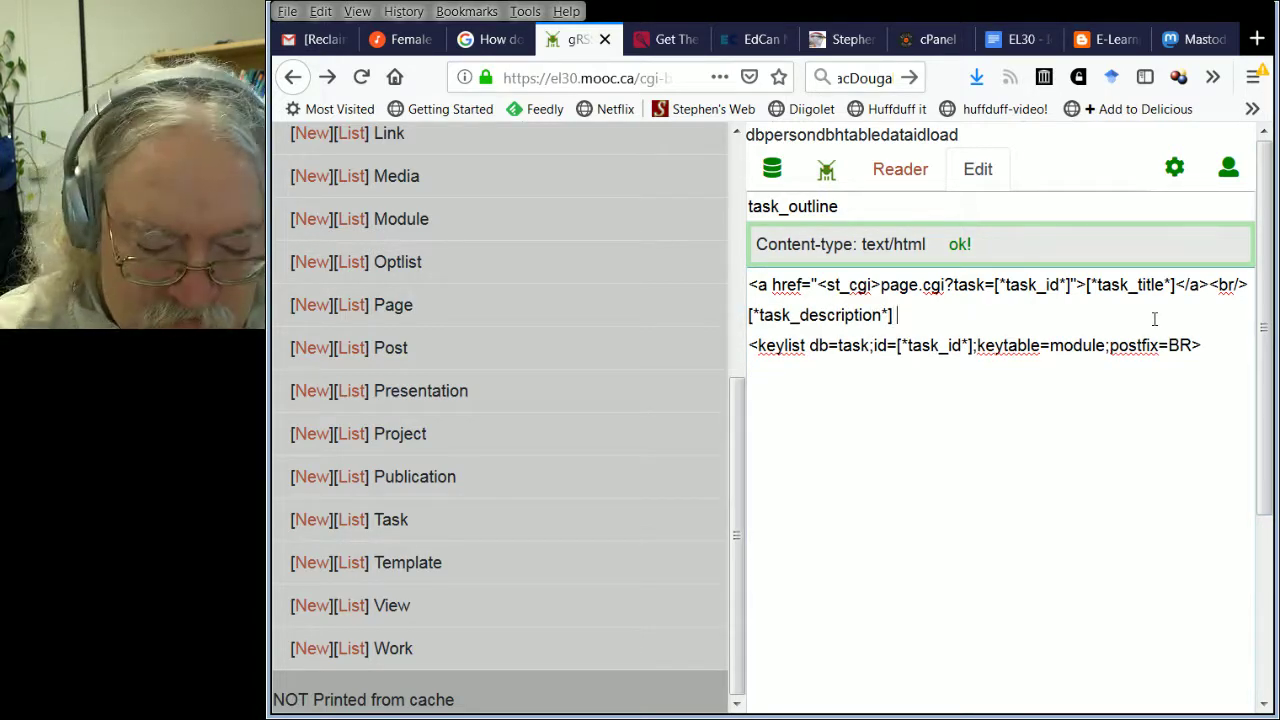
text(<h2>Task: [*task_title*]</h2> Created: <date format=nice;time=[*task_crdate*]> Due: <date format=nice;time=[*task_due*]><br/> [*task_description*] <keylist db=task;id=[*task_id*];keytable=module;postfix=BR>)
key(ctrl+z)
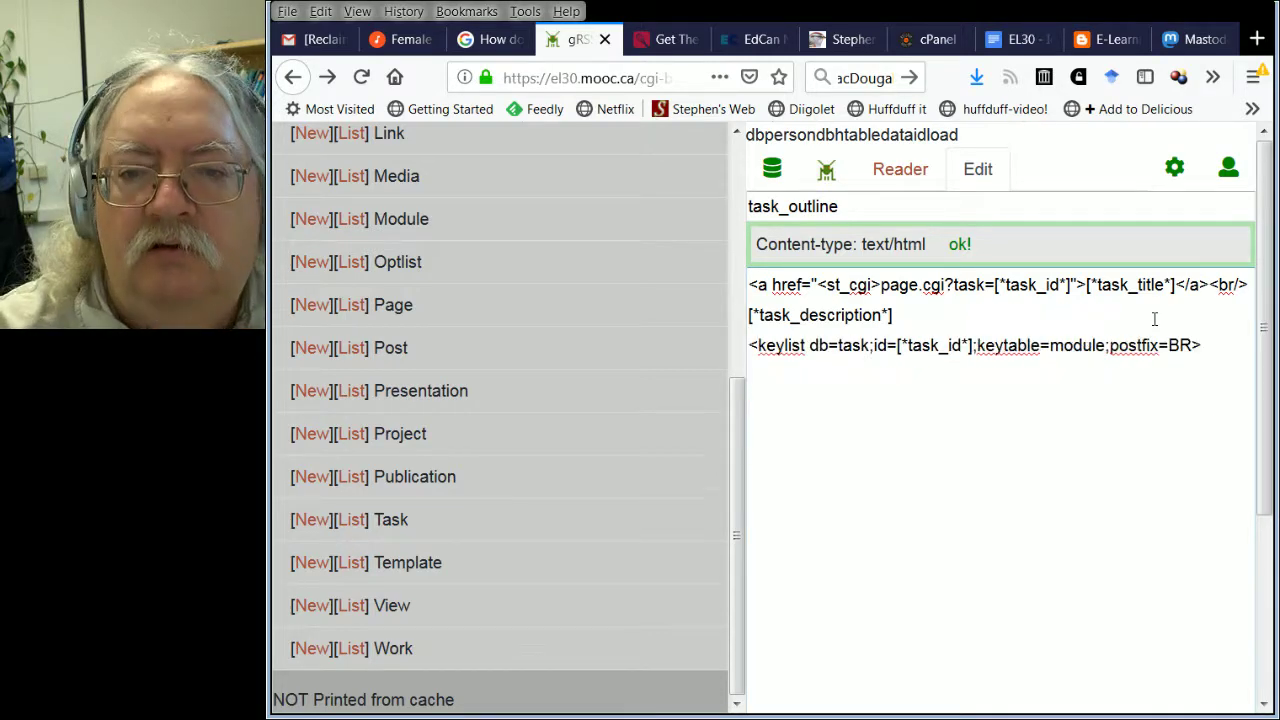
key(ctrl+z)
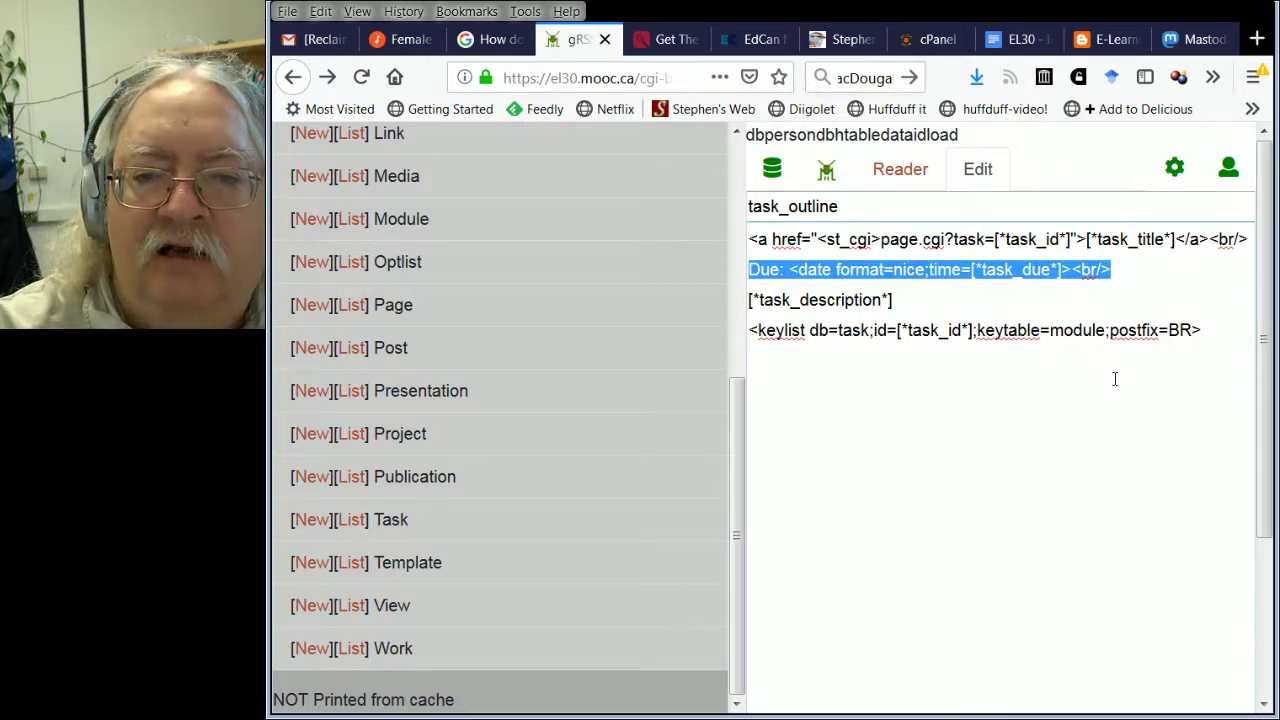
key(ctrl+x)
key(Delete)
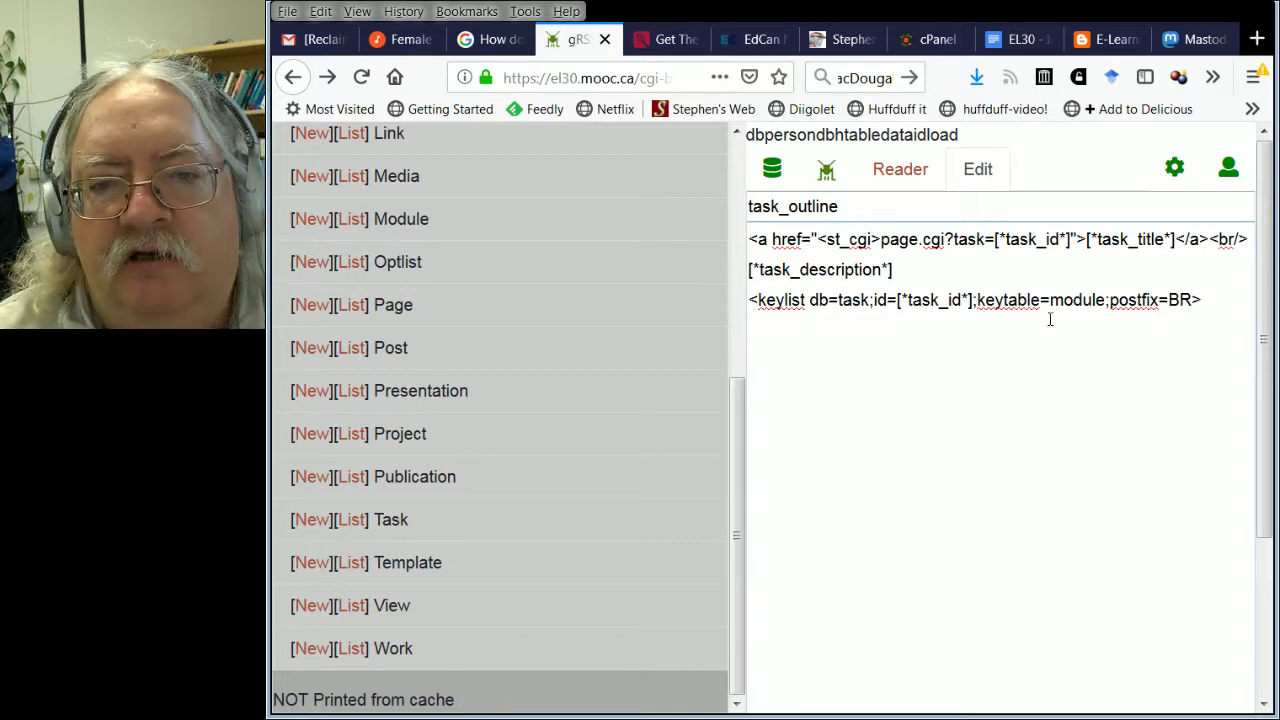
key(ctrl+v)
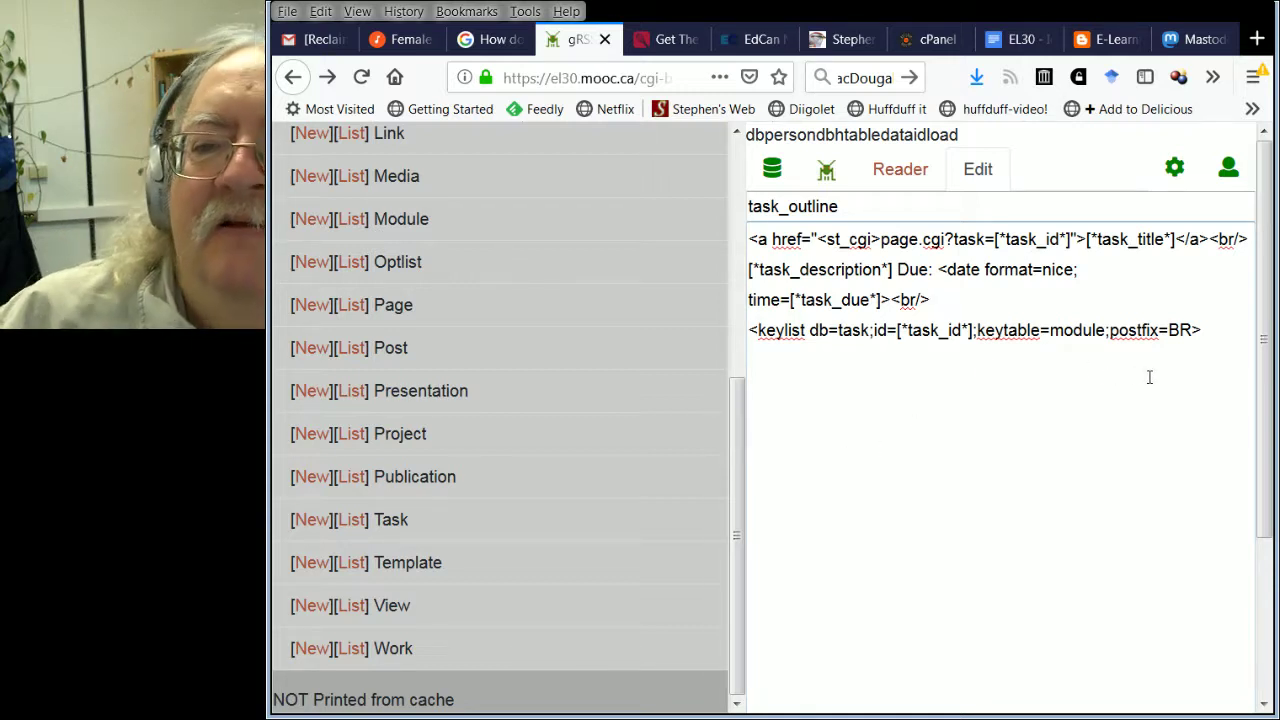
Remove the module keylist line and look over the trimmed template
drag(1224, 334, 748, 340)
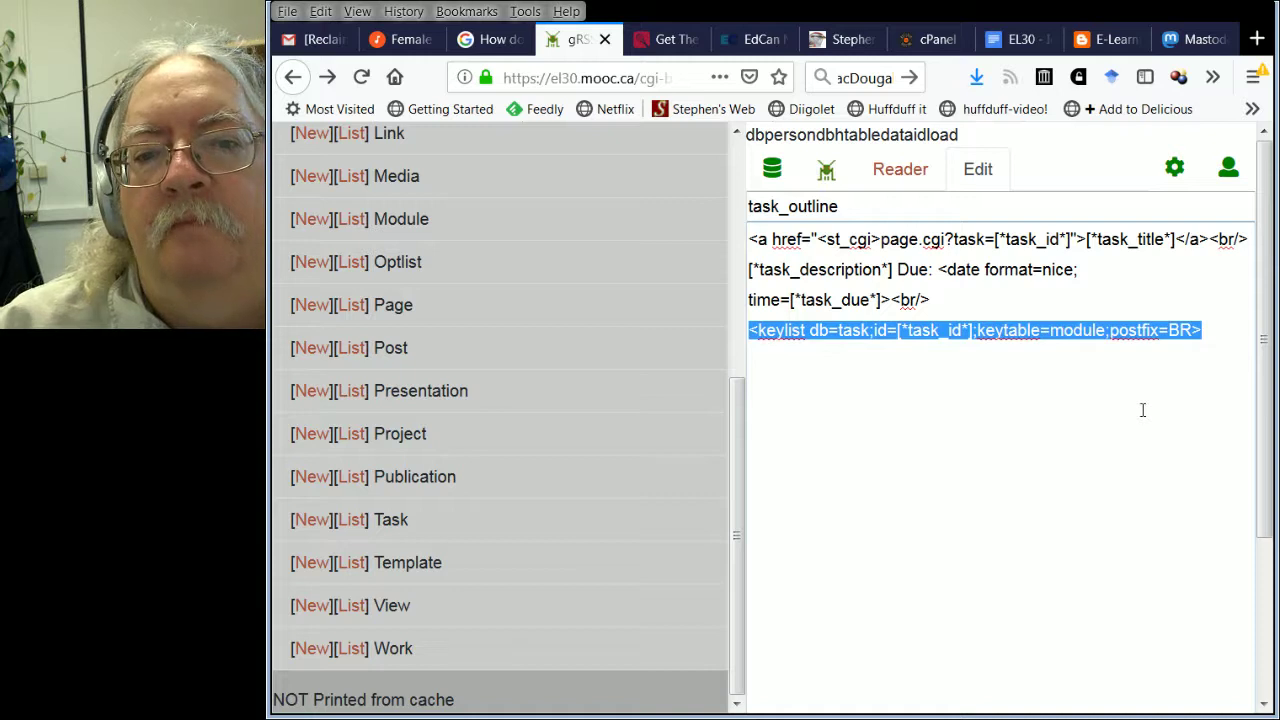
key(ctrl+x)
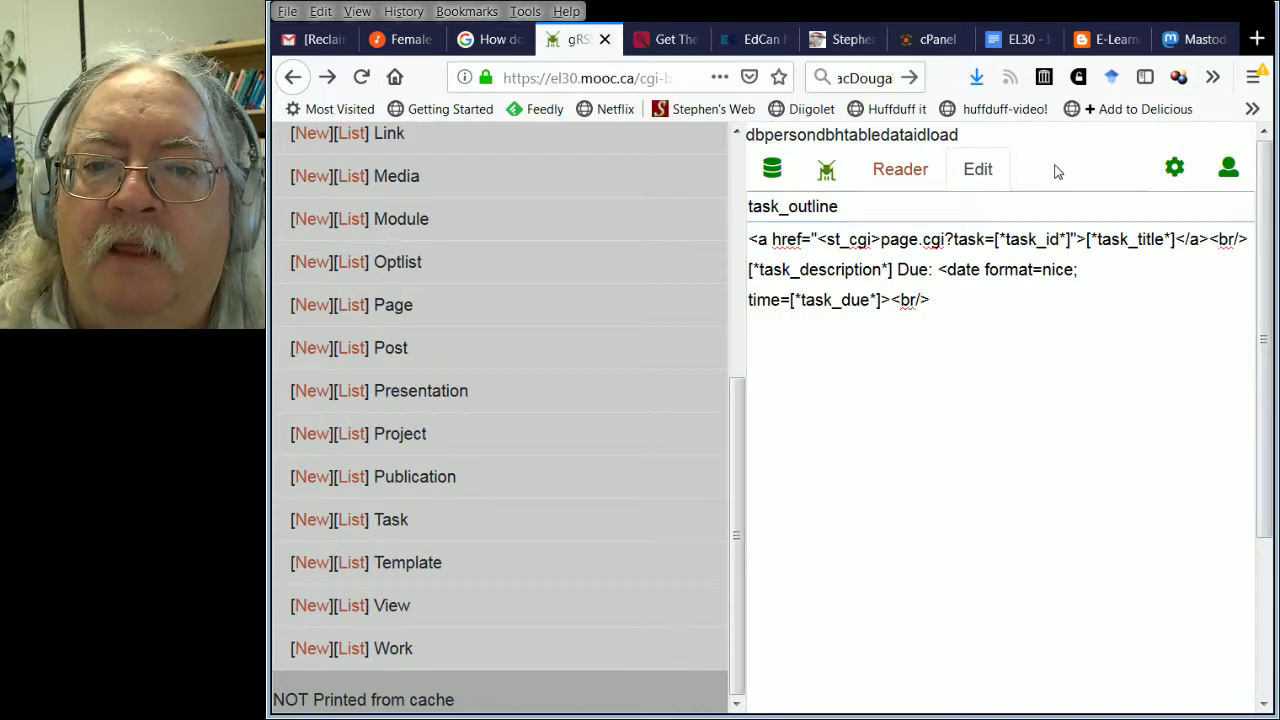
drag(960, 298, 748, 238)
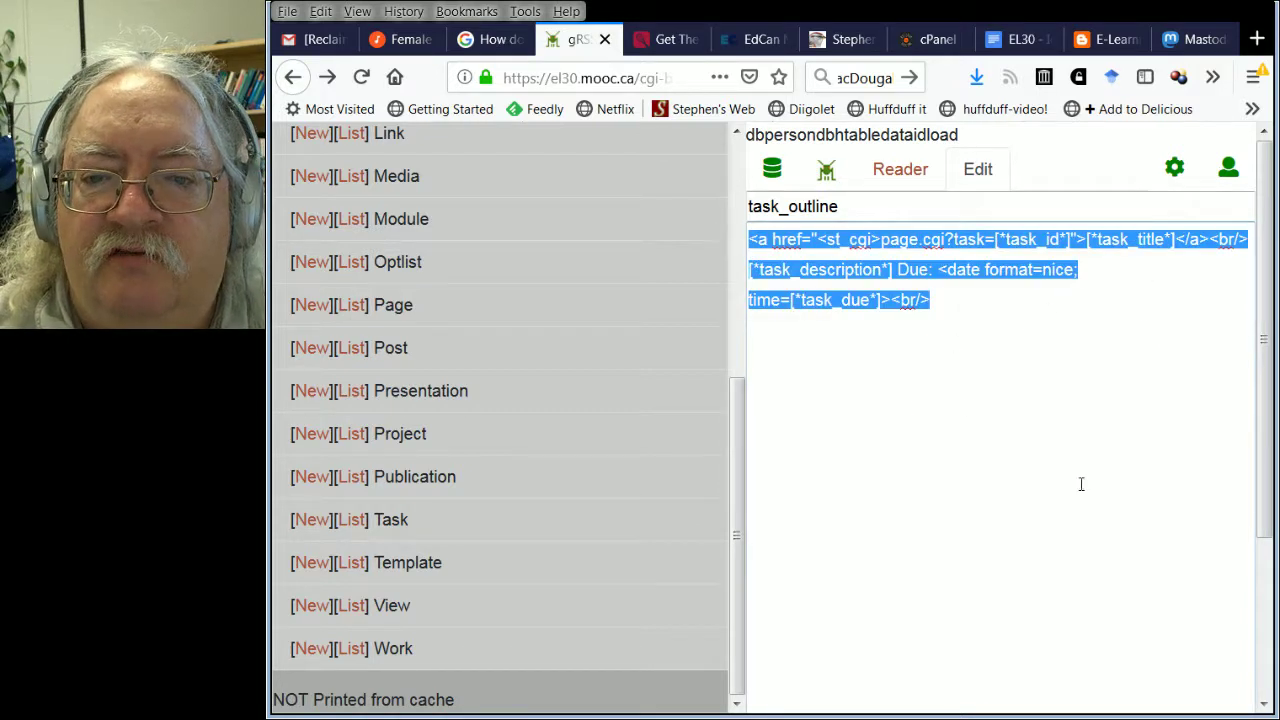
click(913, 300)
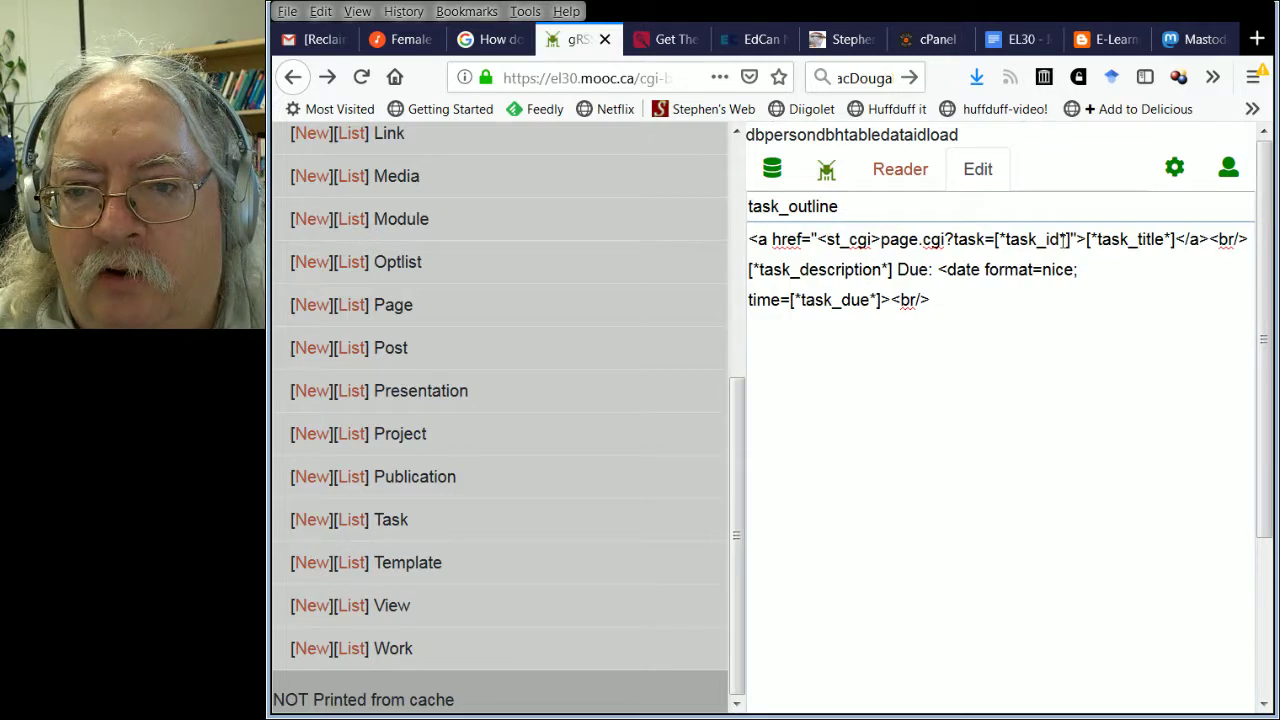
click(1047, 239)
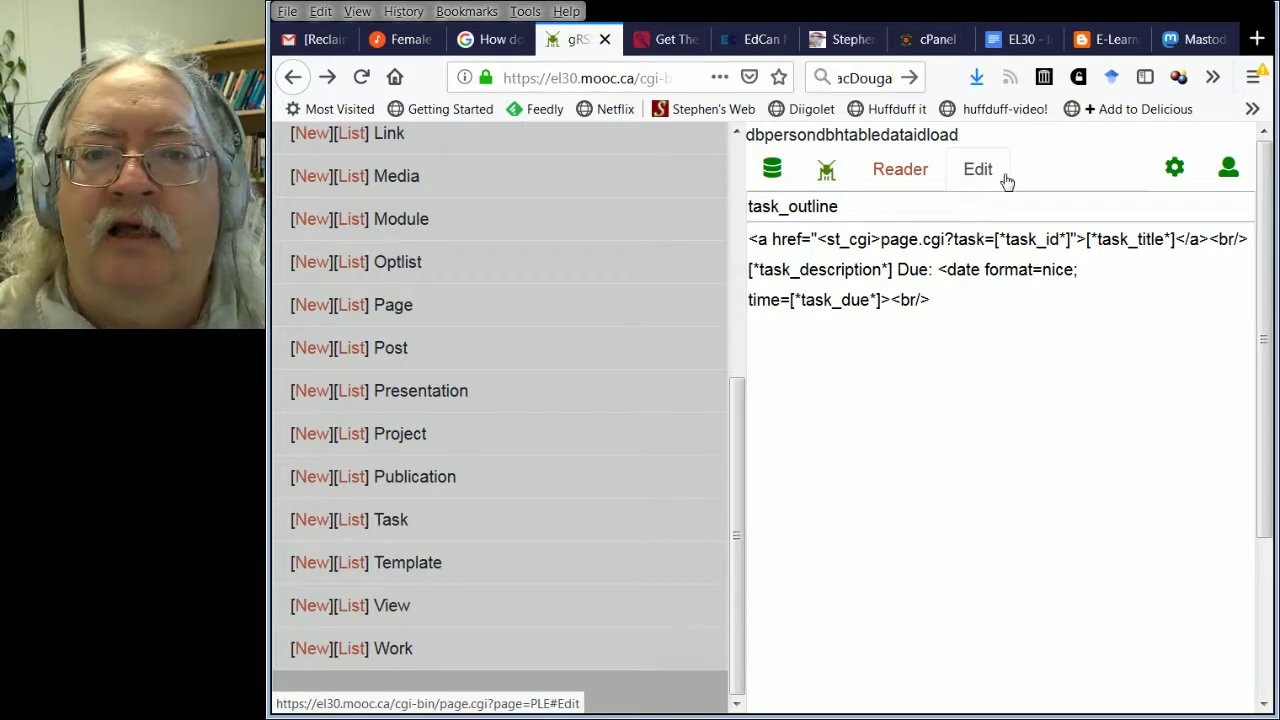
drag(741, 421, 723, 141)
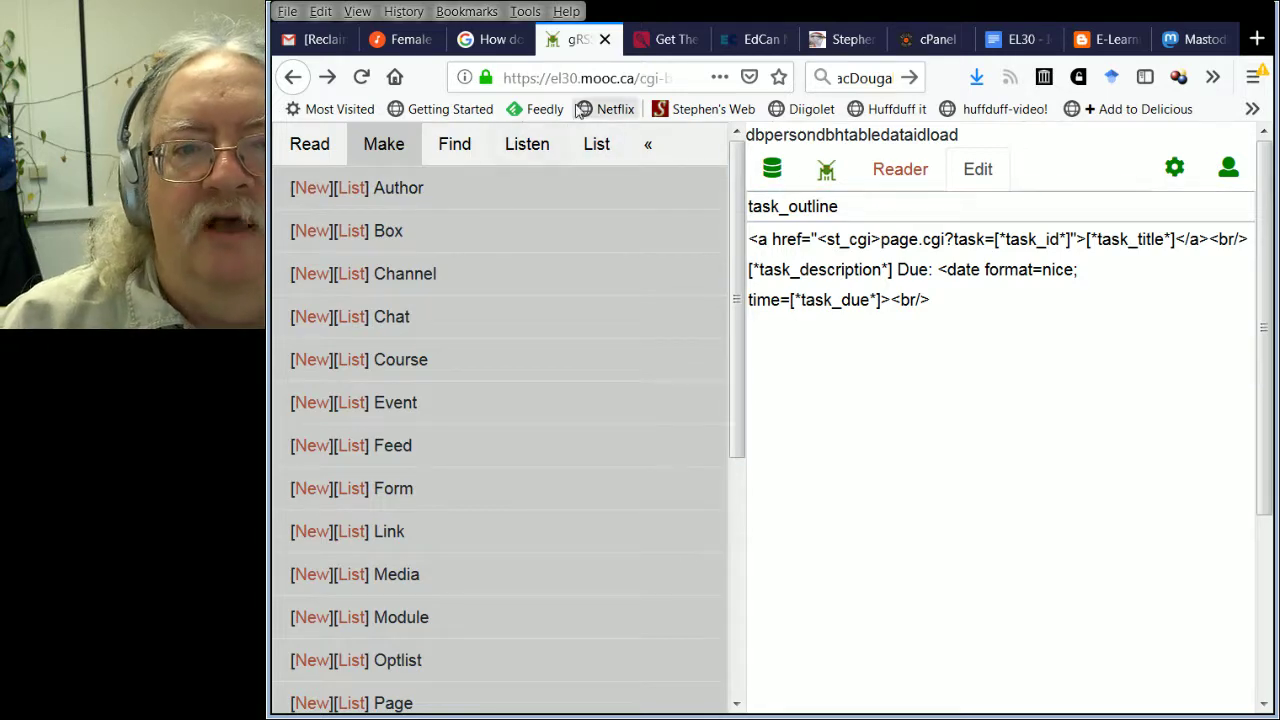
Load el30.mooc.ca and open the course outline and synopsis
click(600, 78)
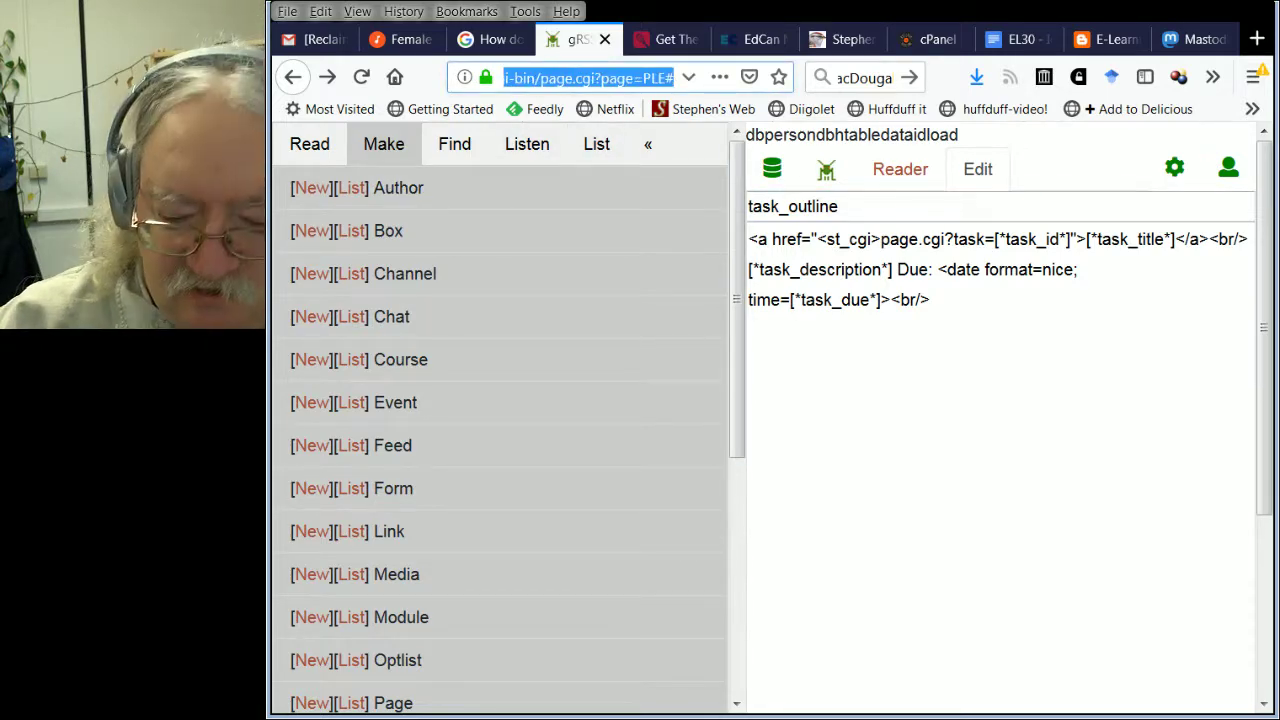
text(el30.mooc.ca)
key(Return)
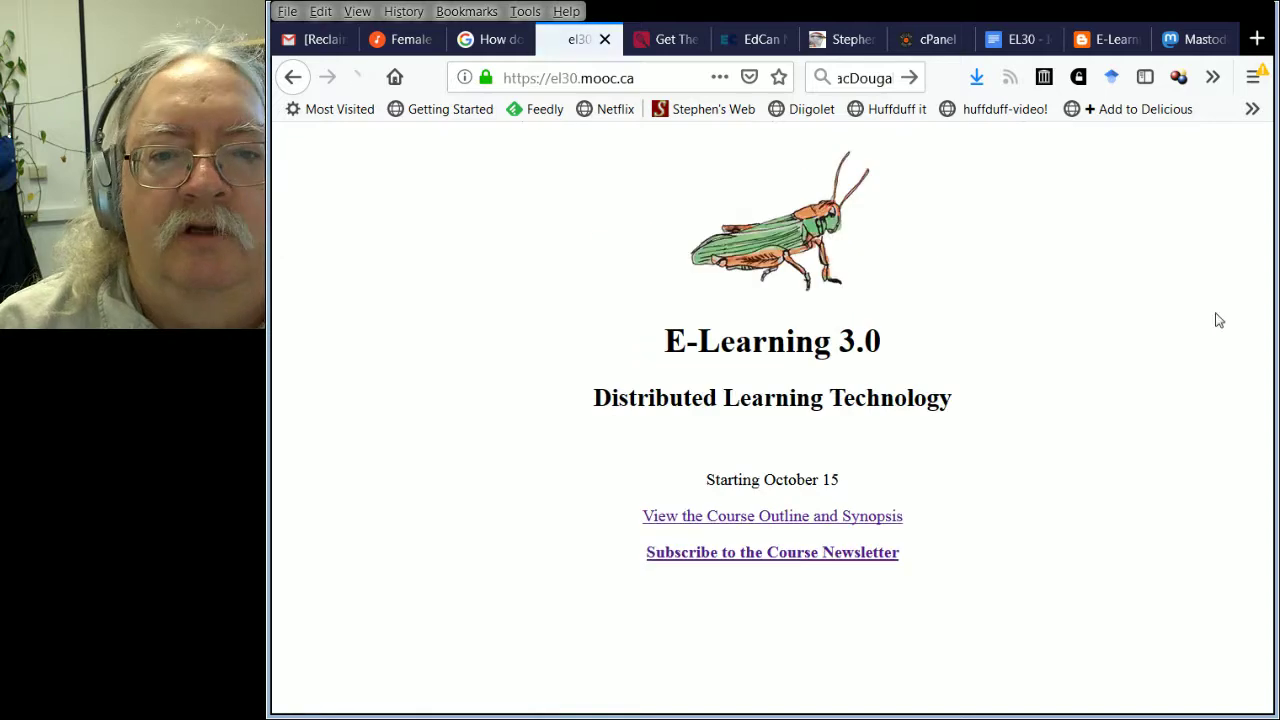
click(730, 517)
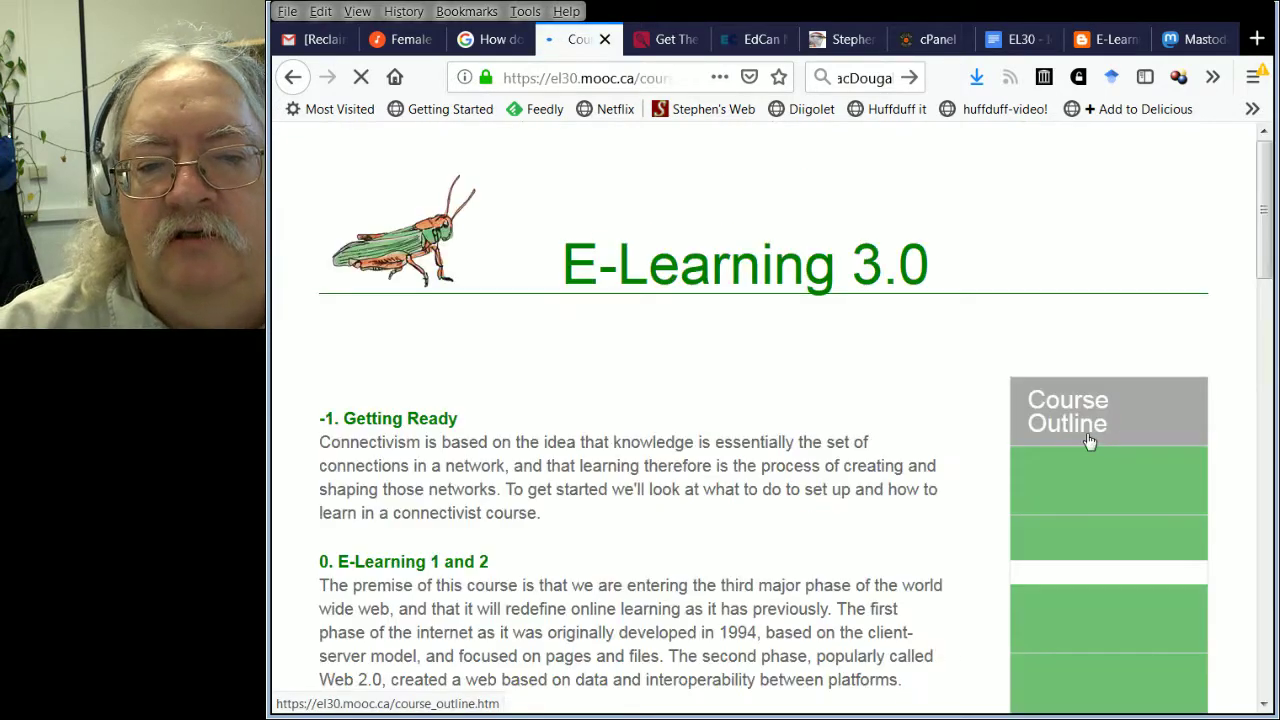
scroll(865, 432, down, 2)
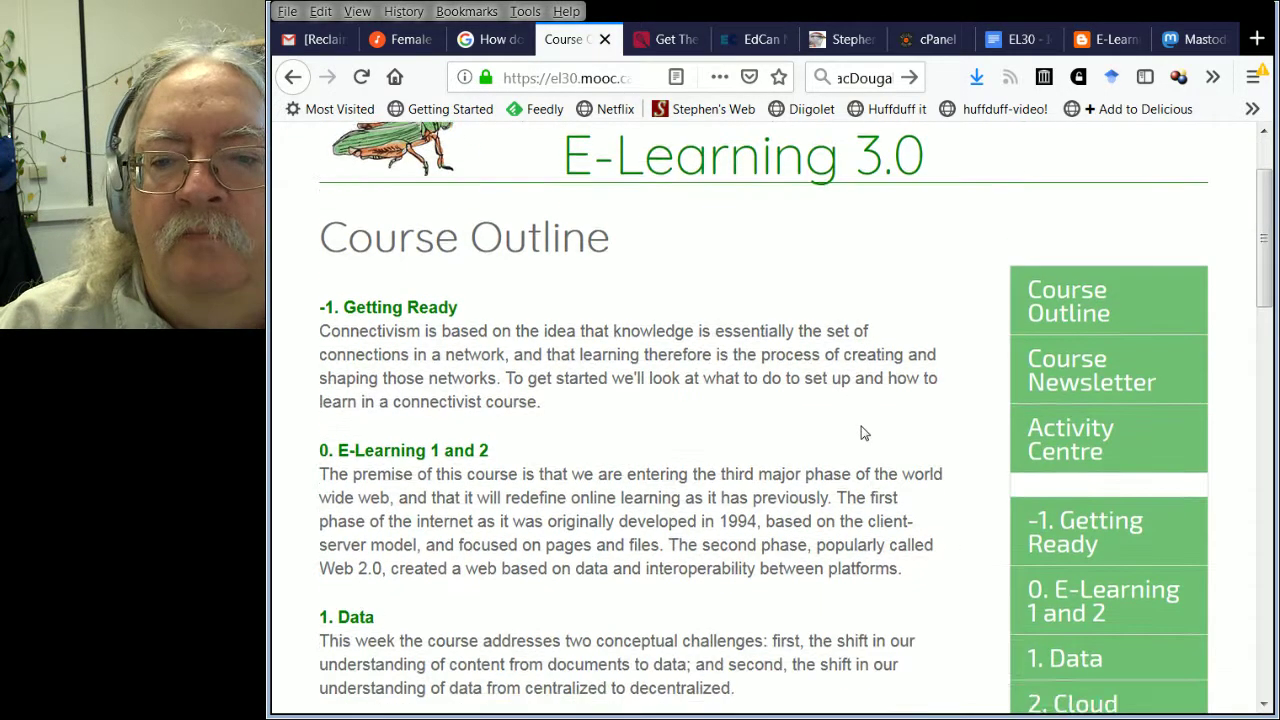
scroll(865, 432, down, 5)
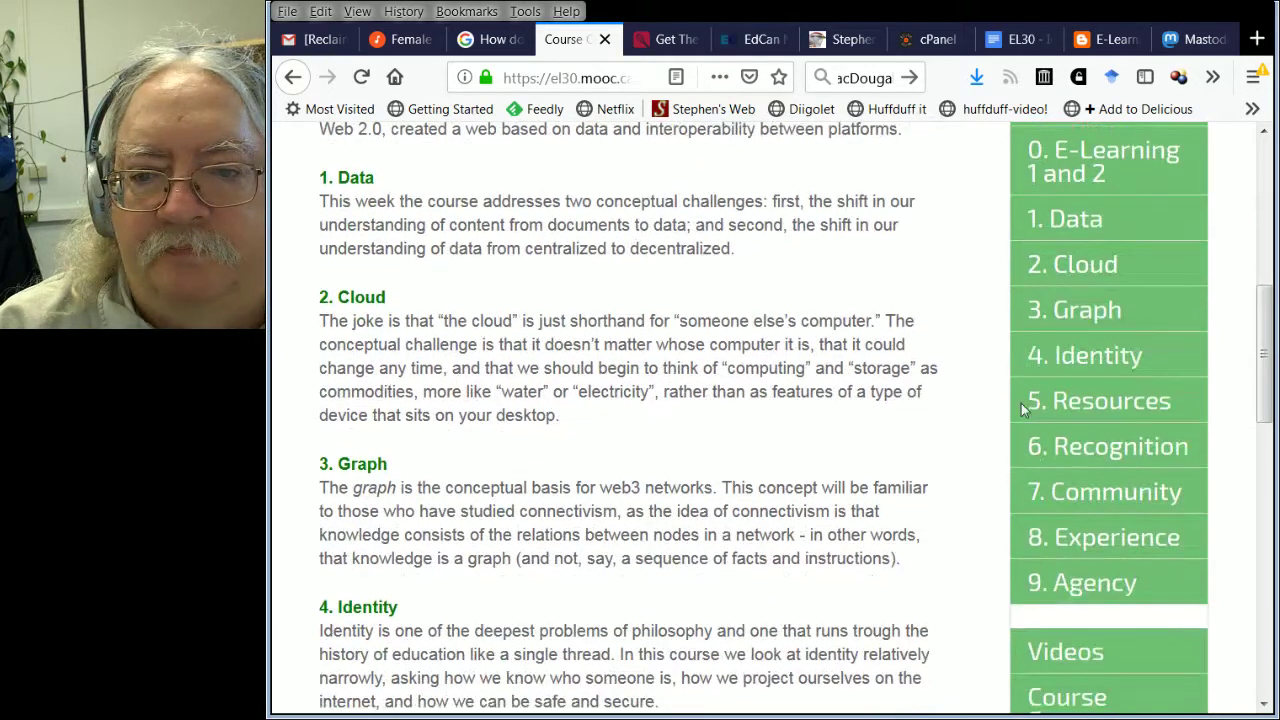
Open the Identity week page and scroll through its contents
click(1094, 358)
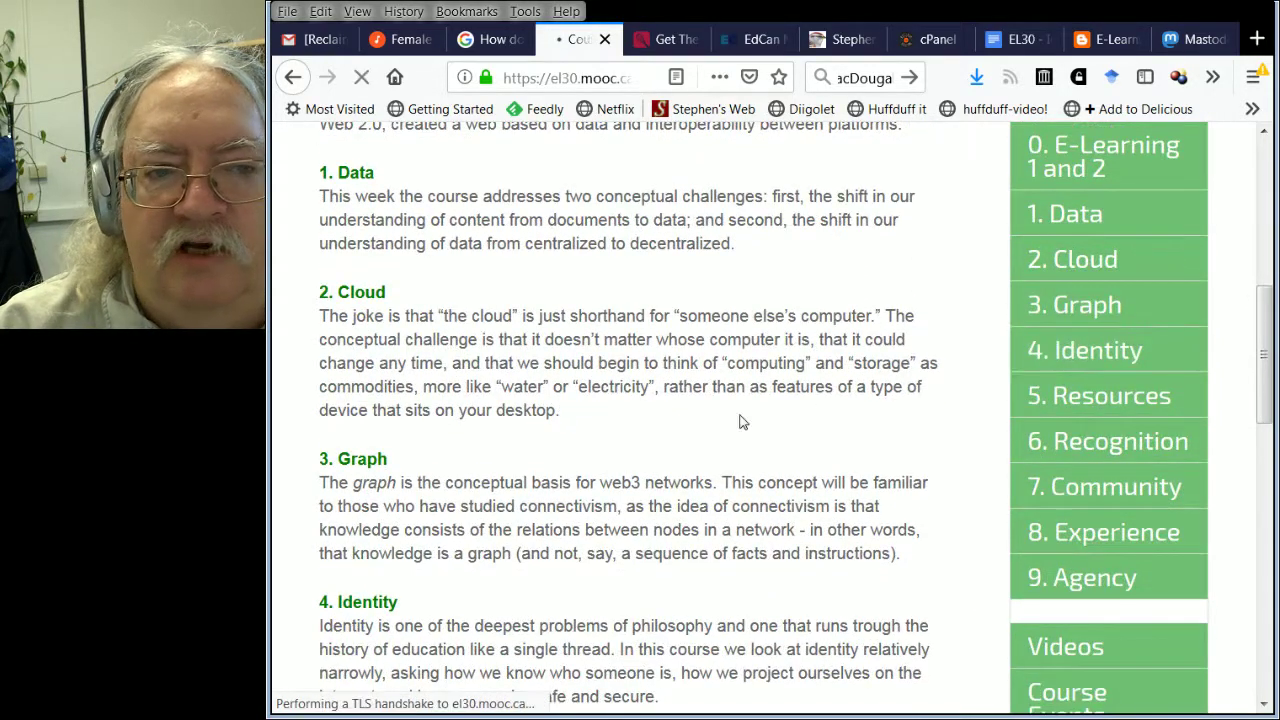
scroll(803, 380, down, 5)
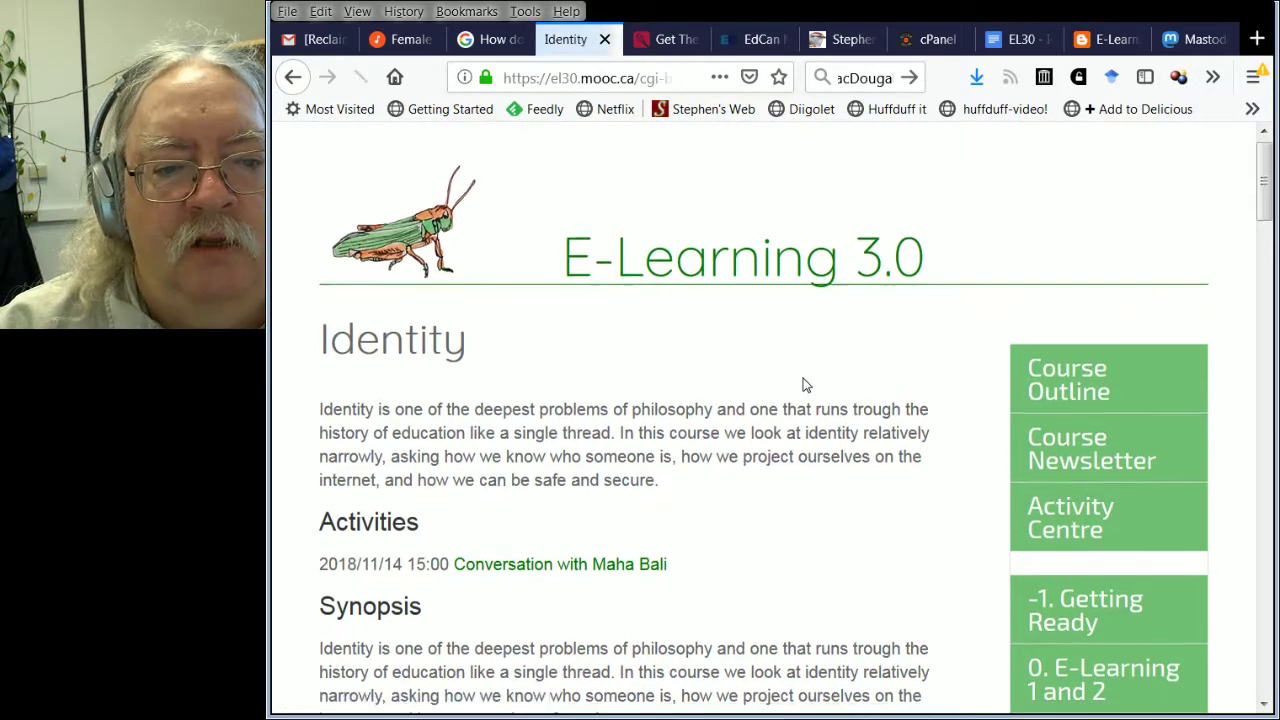
scroll(803, 385, down, 6)
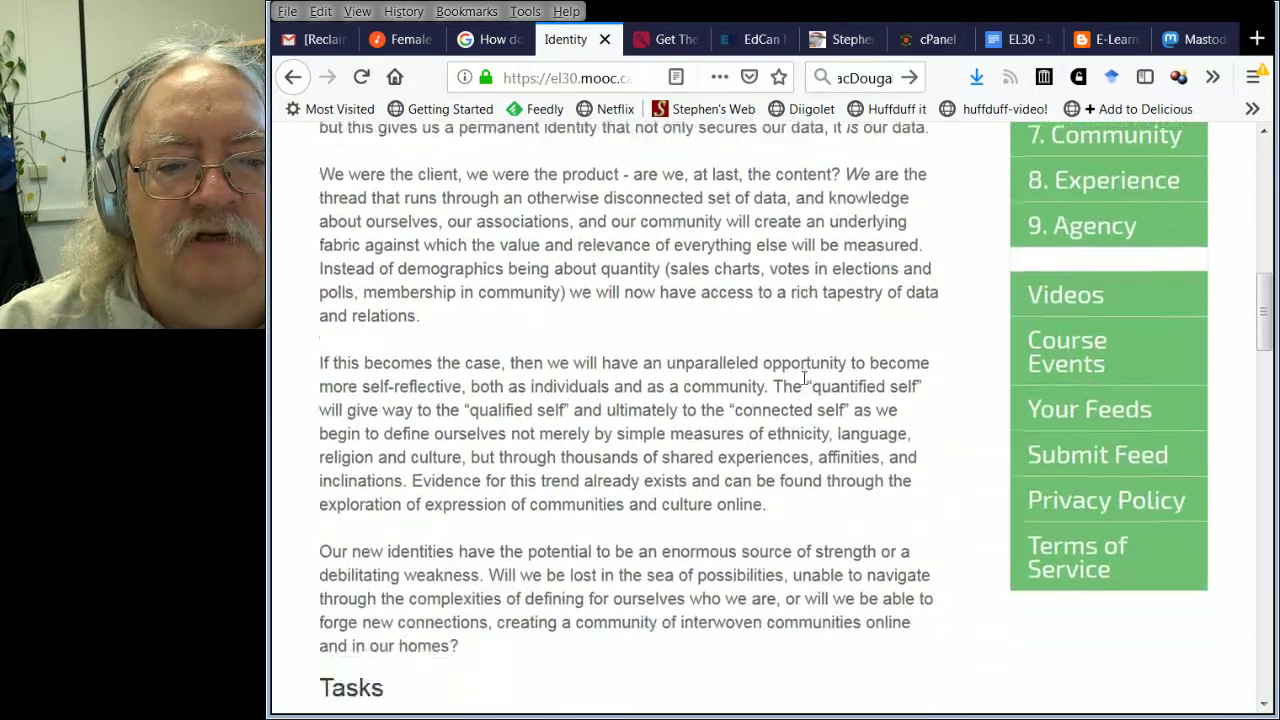
scroll(560, 530, down, 4)
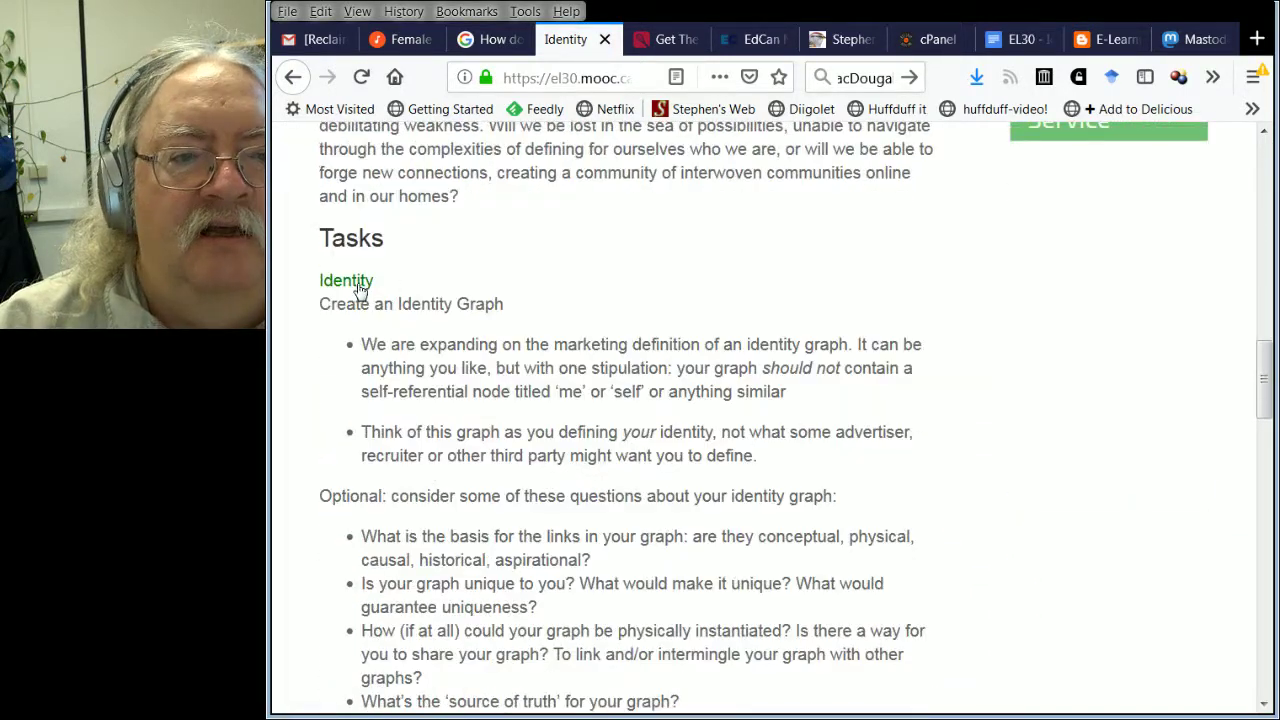
scroll(589, 445, down, 2)
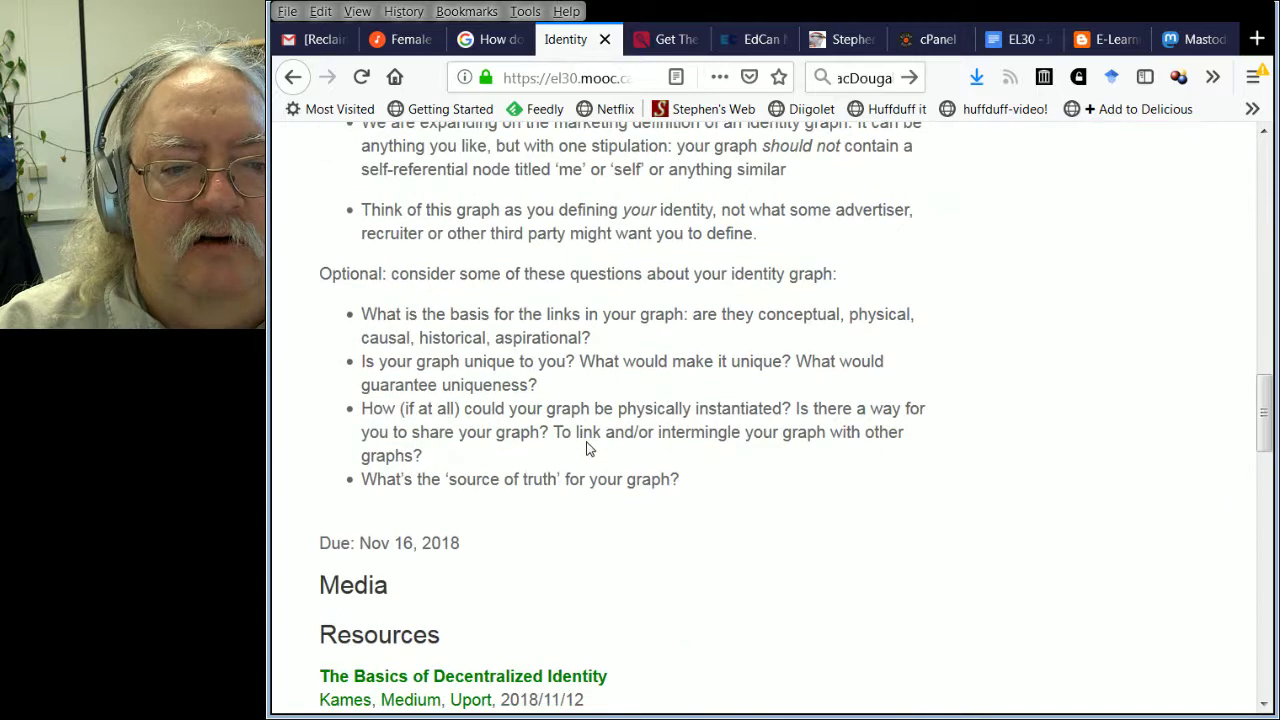
scroll(589, 434, up, 3)
Open the Task: Identity page and review it, ending back at the top
click(344, 391)
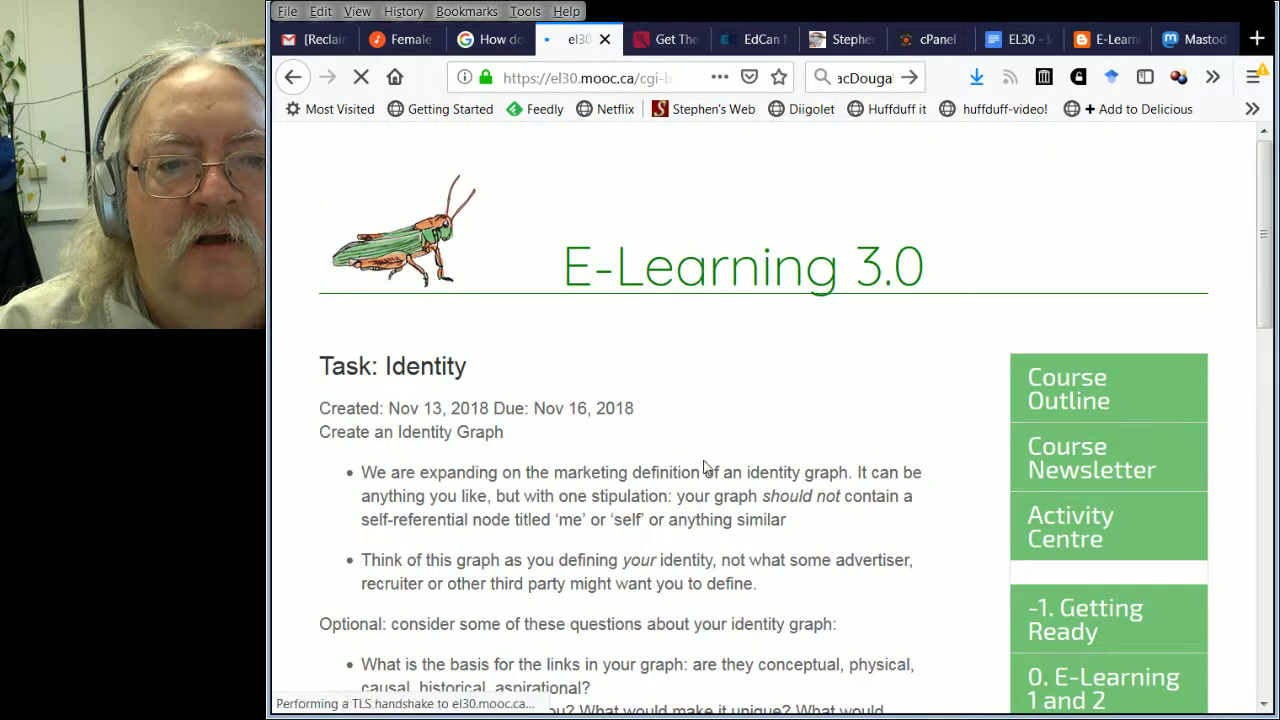
scroll(700, 425, down, 6)
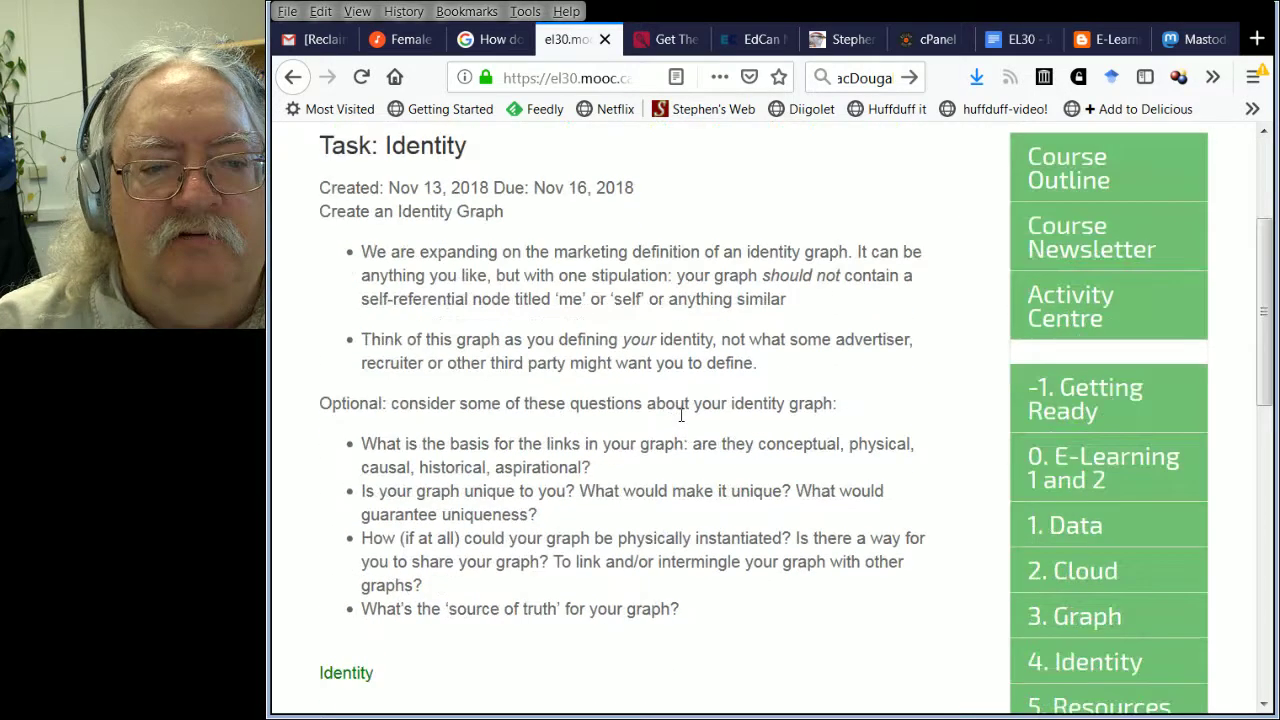
scroll(670, 442, up, 6)
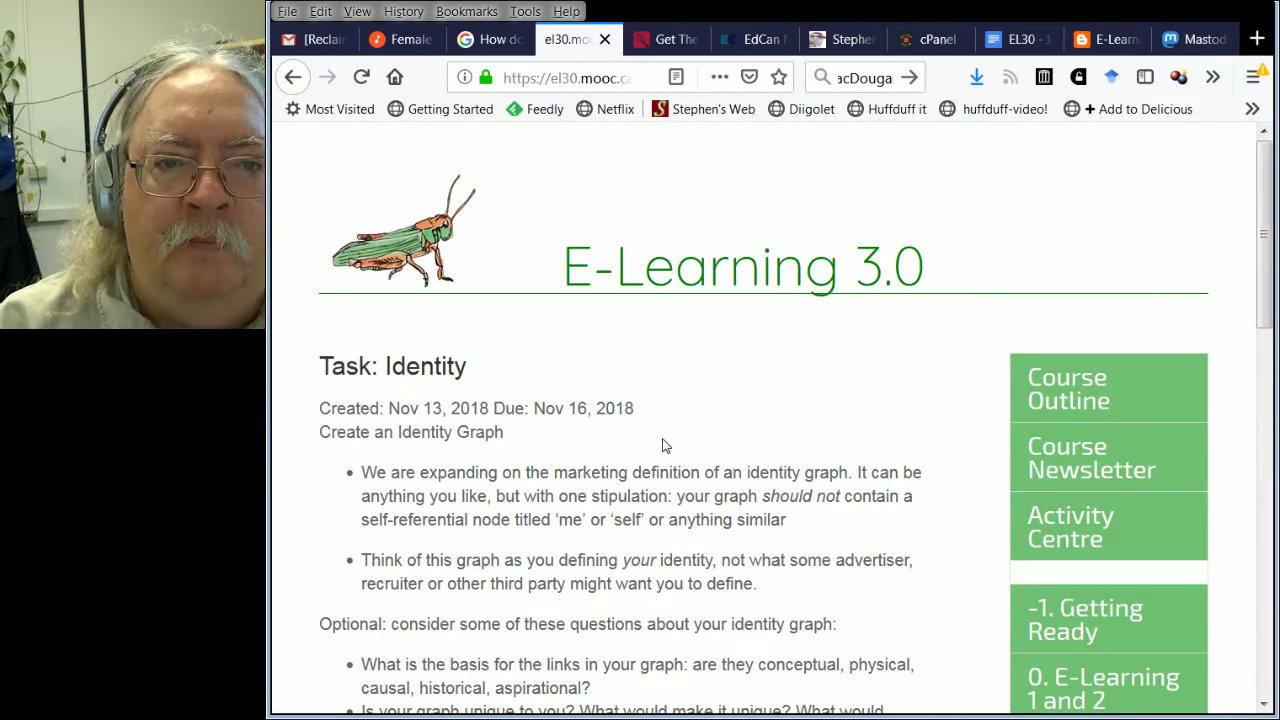
scroll(621, 441, down, 1)
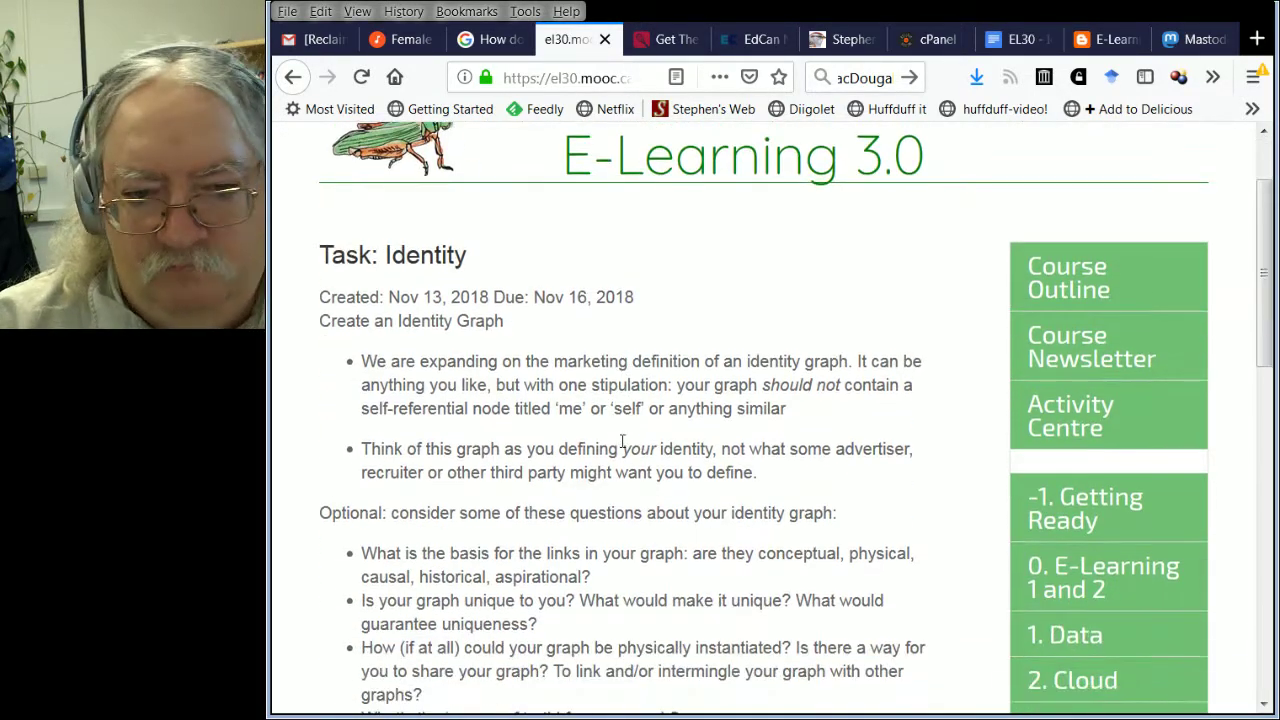
scroll(619, 448, down, 2)
scroll(619, 448, up, 3)
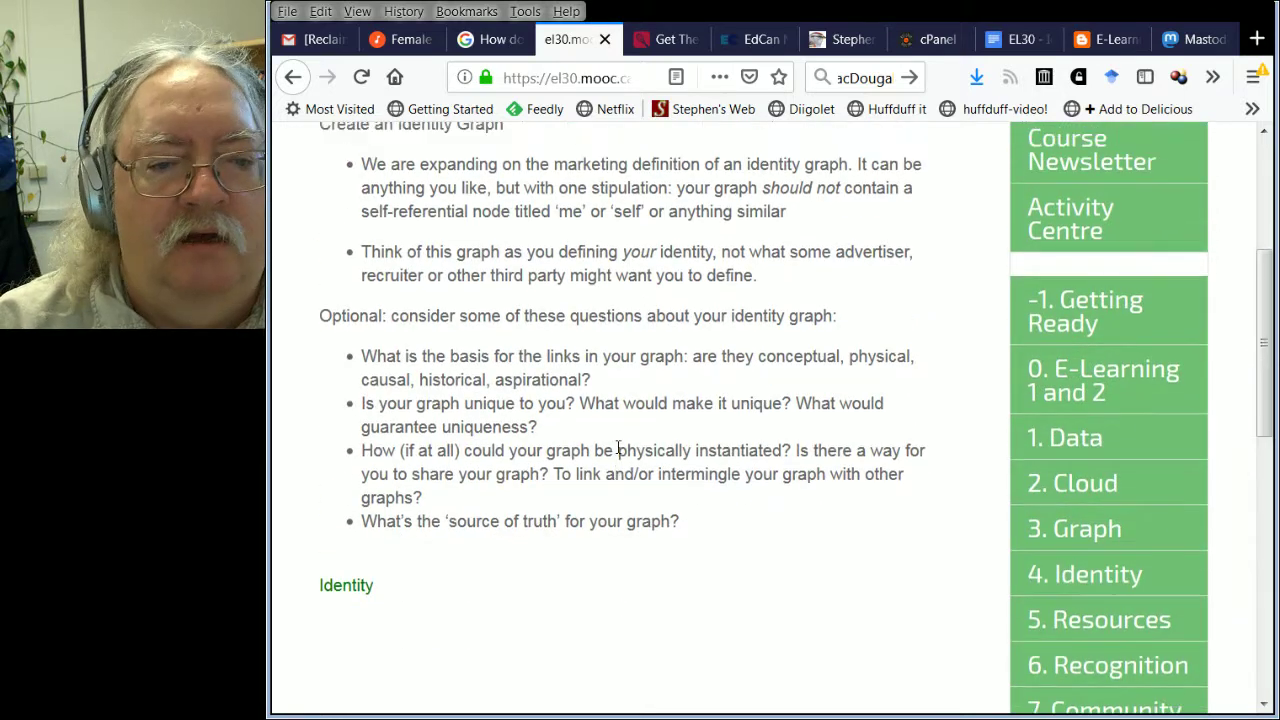
click(584, 77)
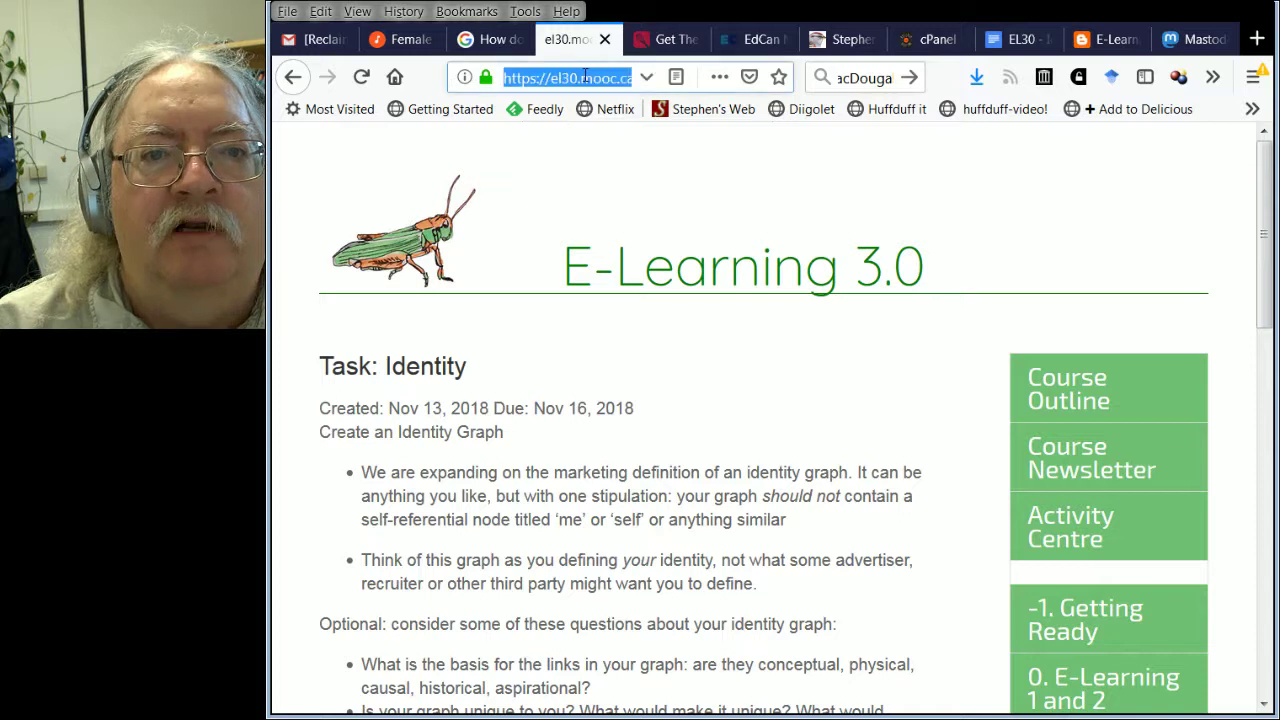
click(611, 77)
drag(505, 77, 609, 80)
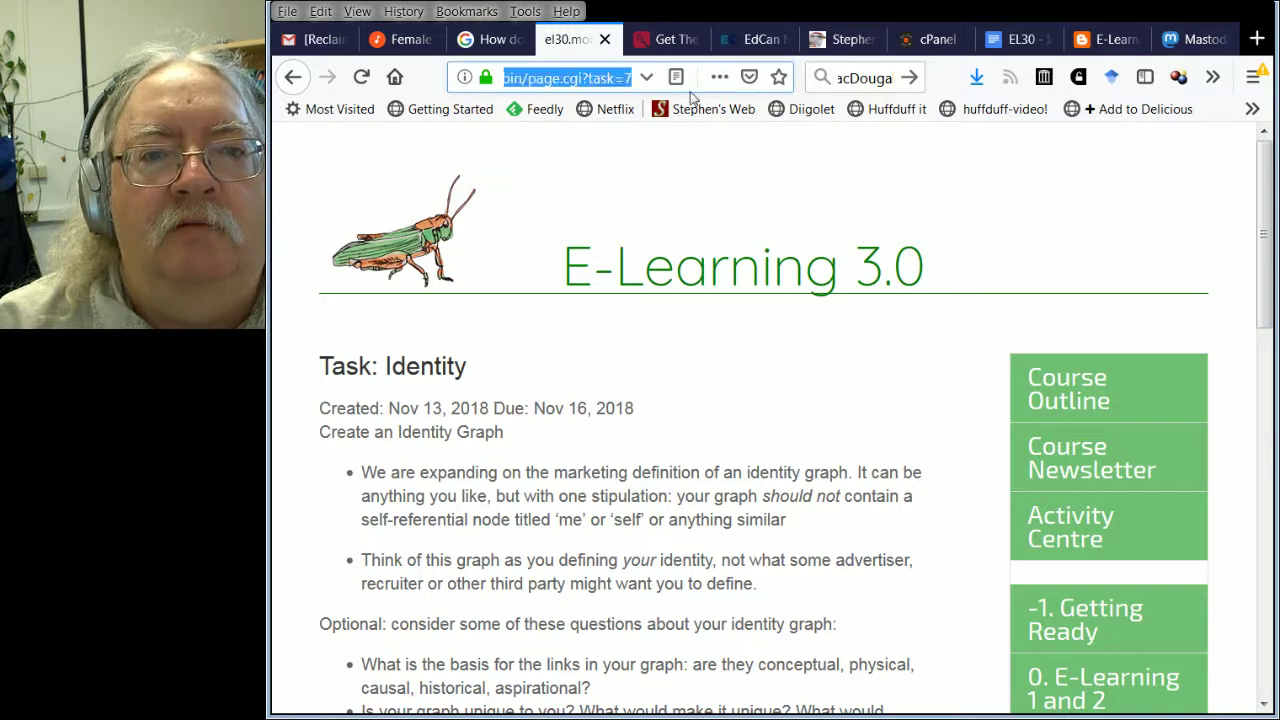
click(571, 78)
drag(525, 78, 915, 70)
key(BackSpace)
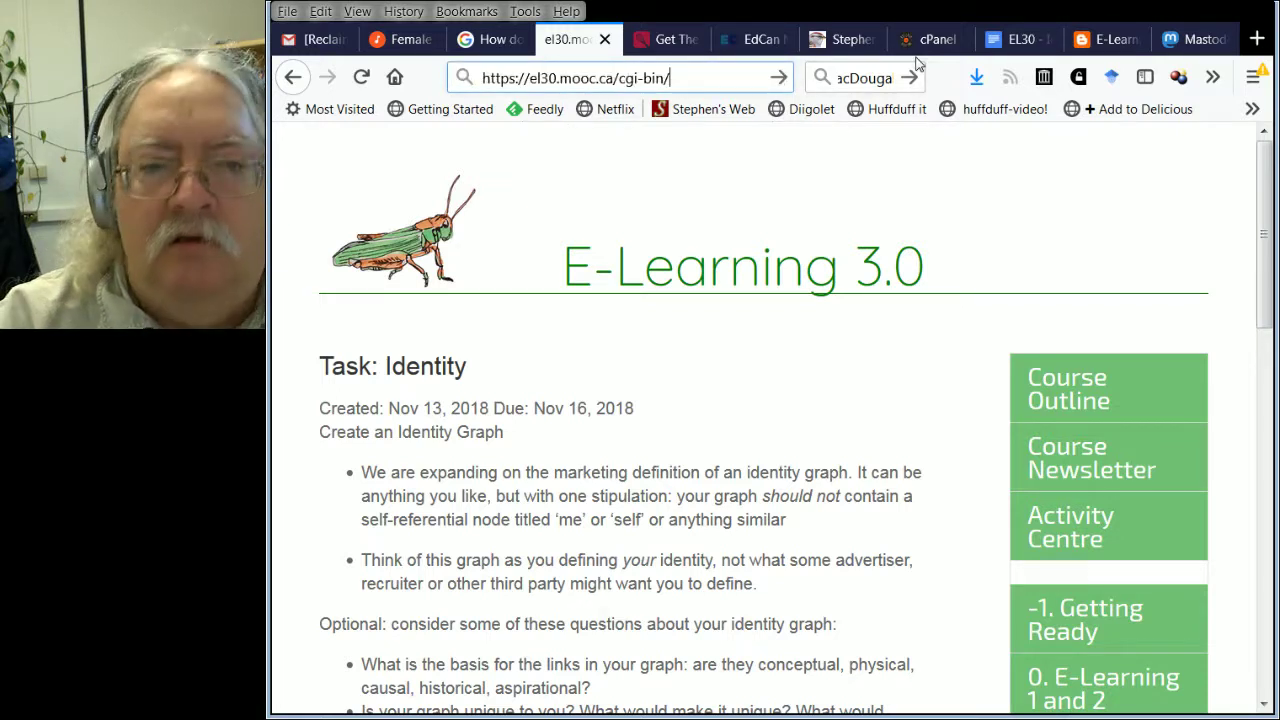
key(BackSpace)
key(BackSpace)
key(BackSpace)
key(BackSpace)
key(BackSpace)
key(BackSpace)
key(BackSpace)
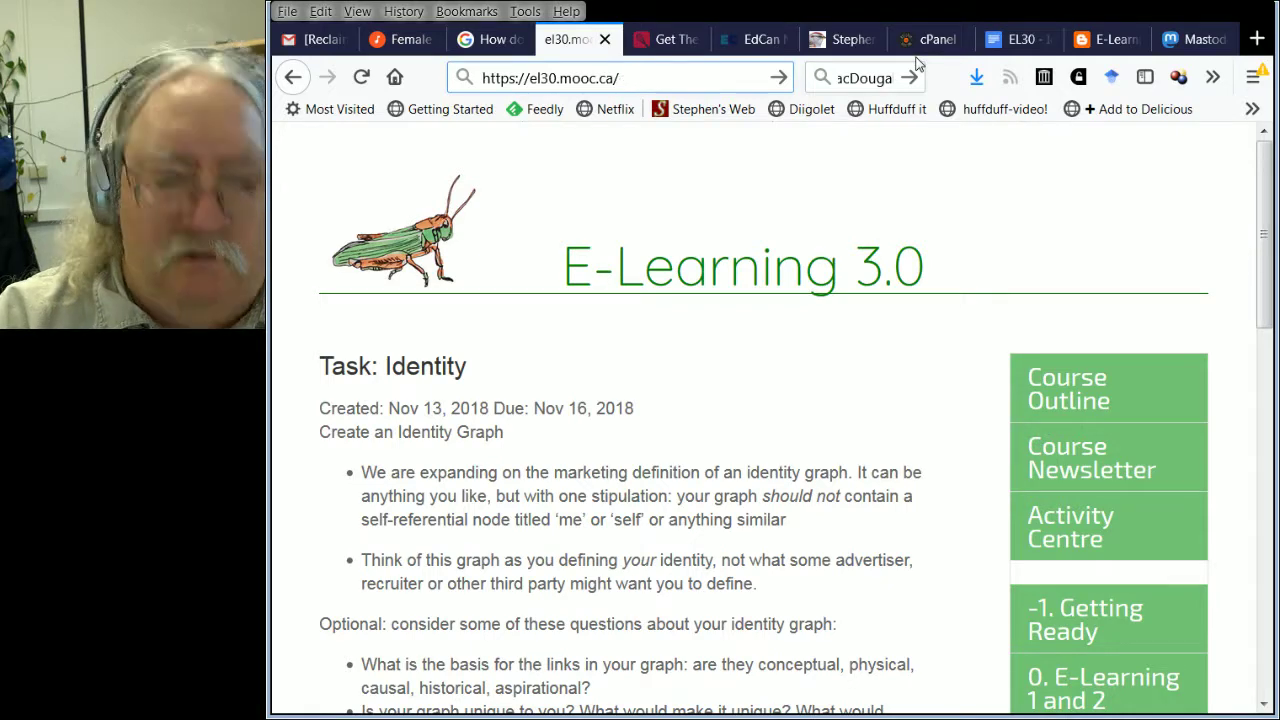
text(task/1)
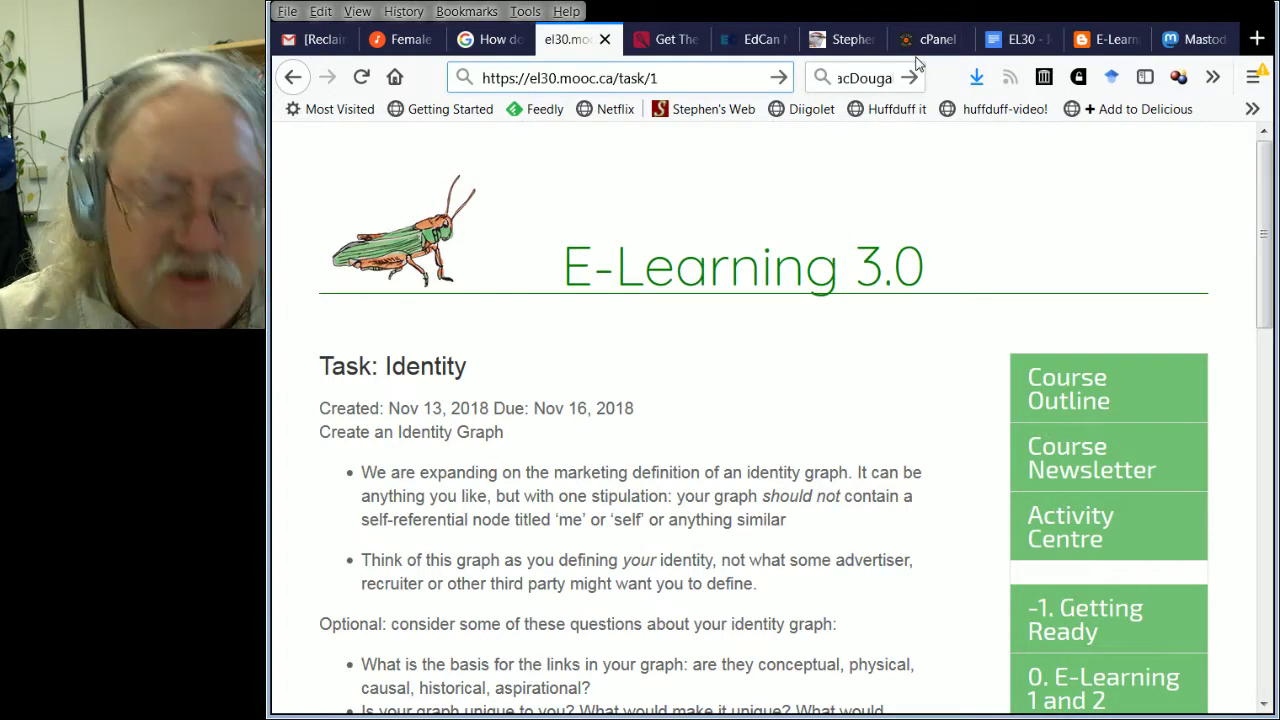
text(html)
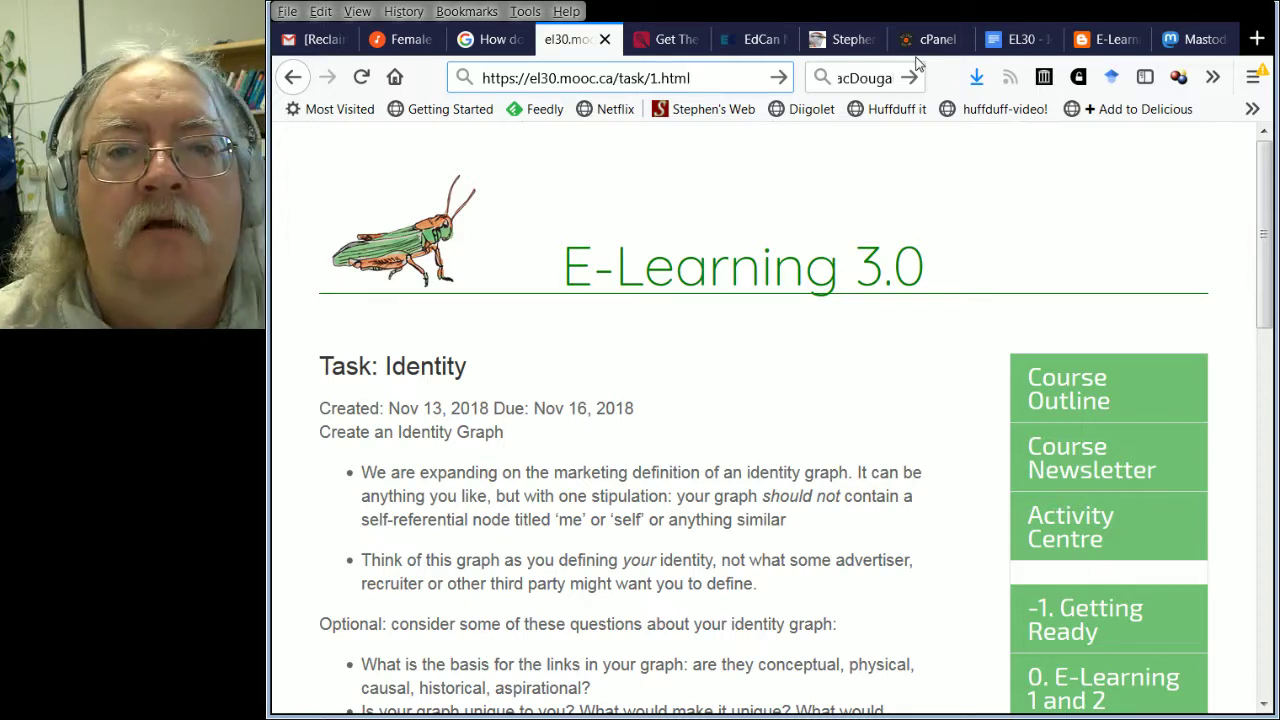
key(Return)
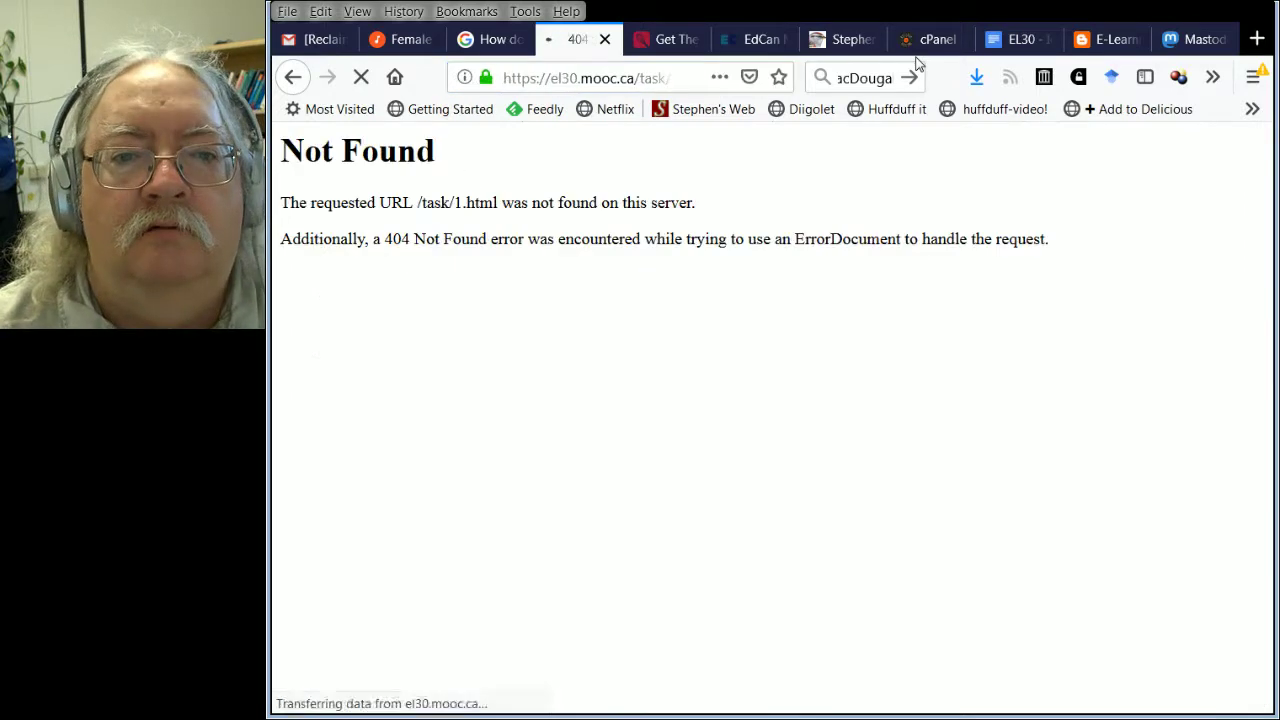
click(292, 78)
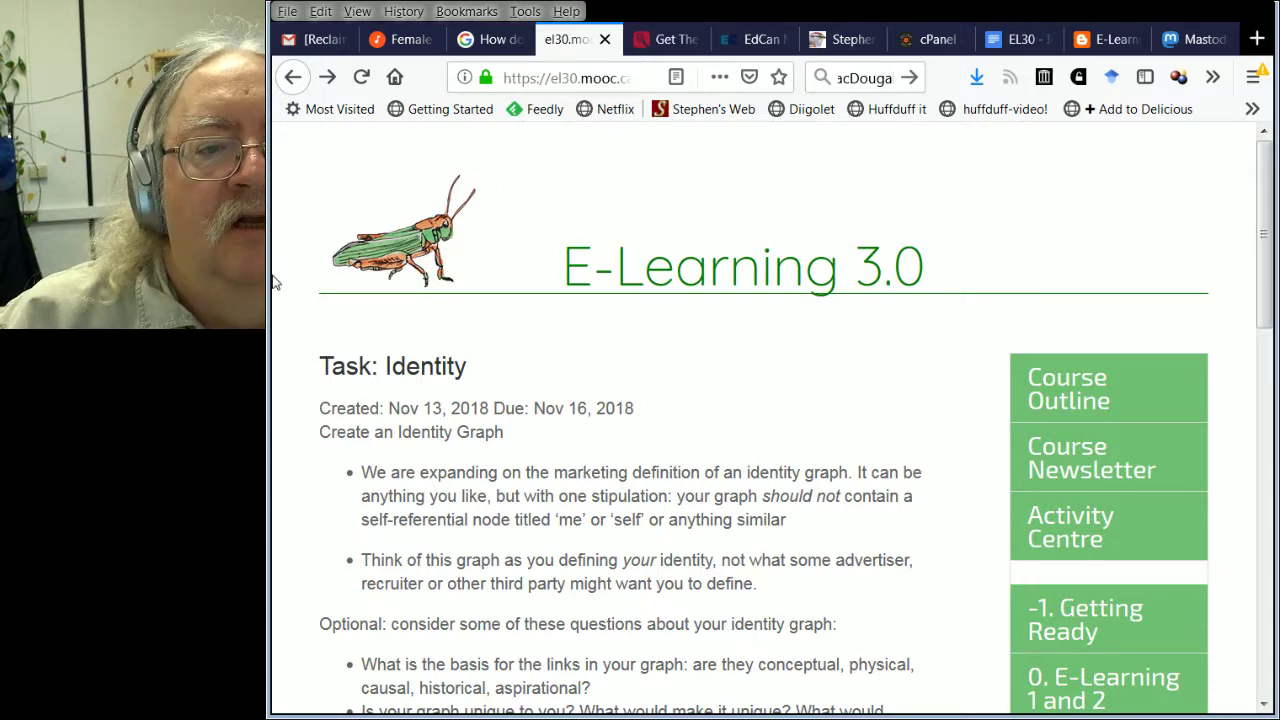
drag(271, 283, 134, 283)
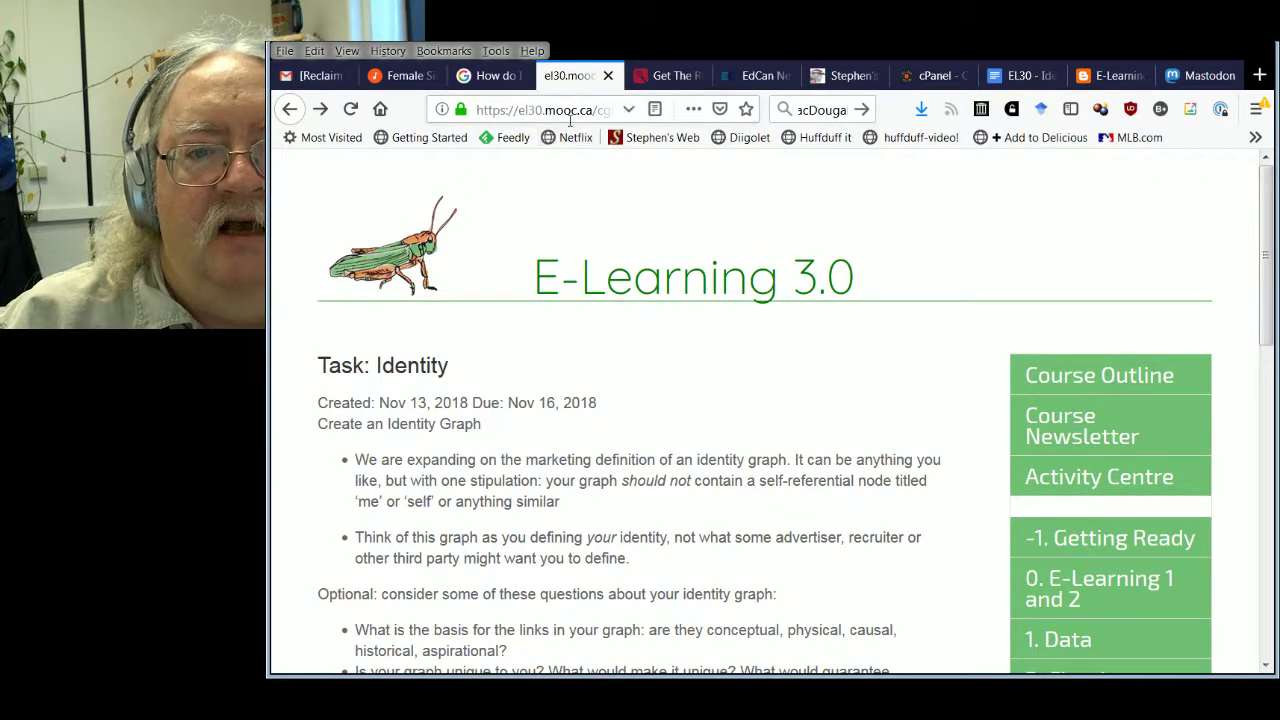
click(570, 112)
drag(594, 112, 605, 112)
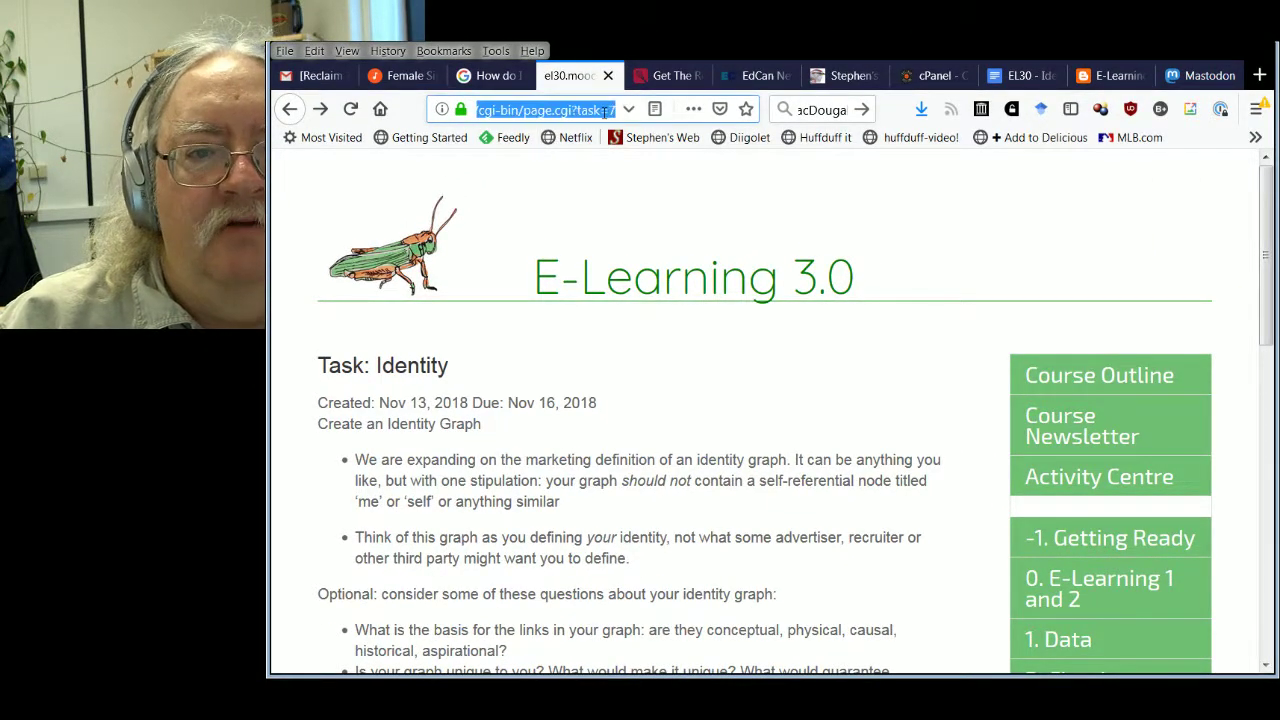
click(571, 110)
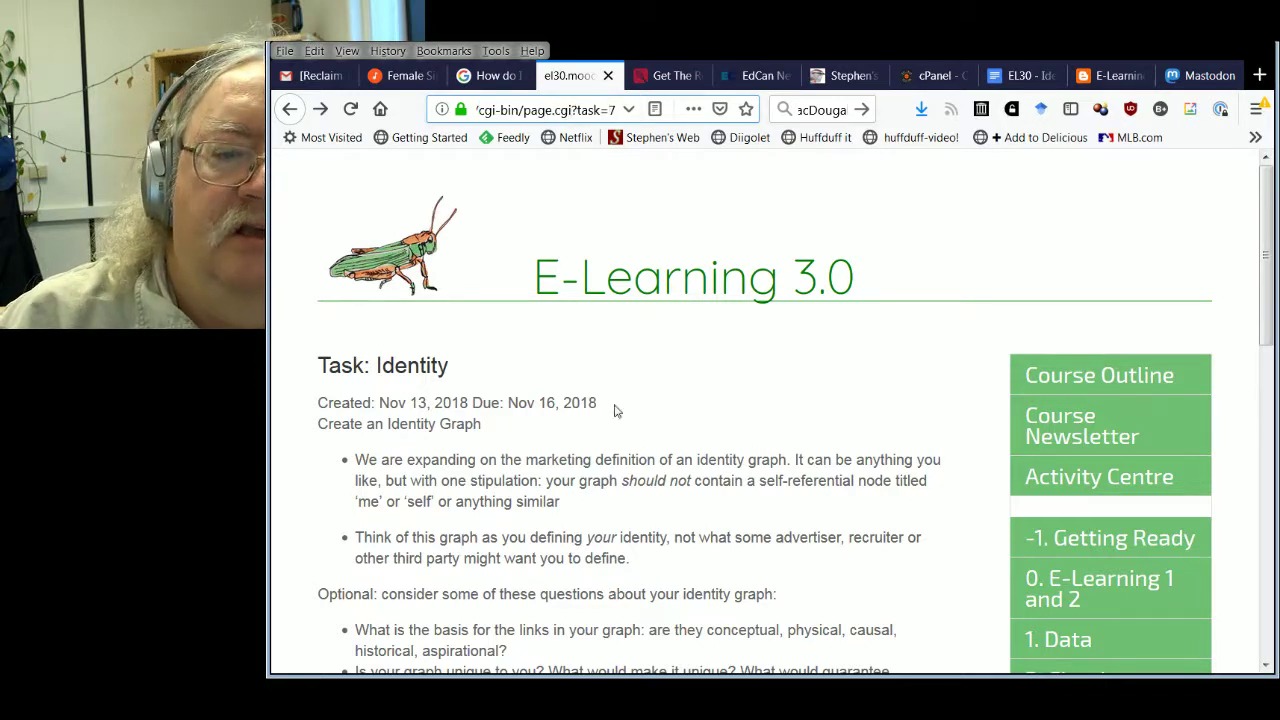
Append &force=yes to the page.cgi?task=7 address and reload to regenerate Task: Identity
click(721, 529)
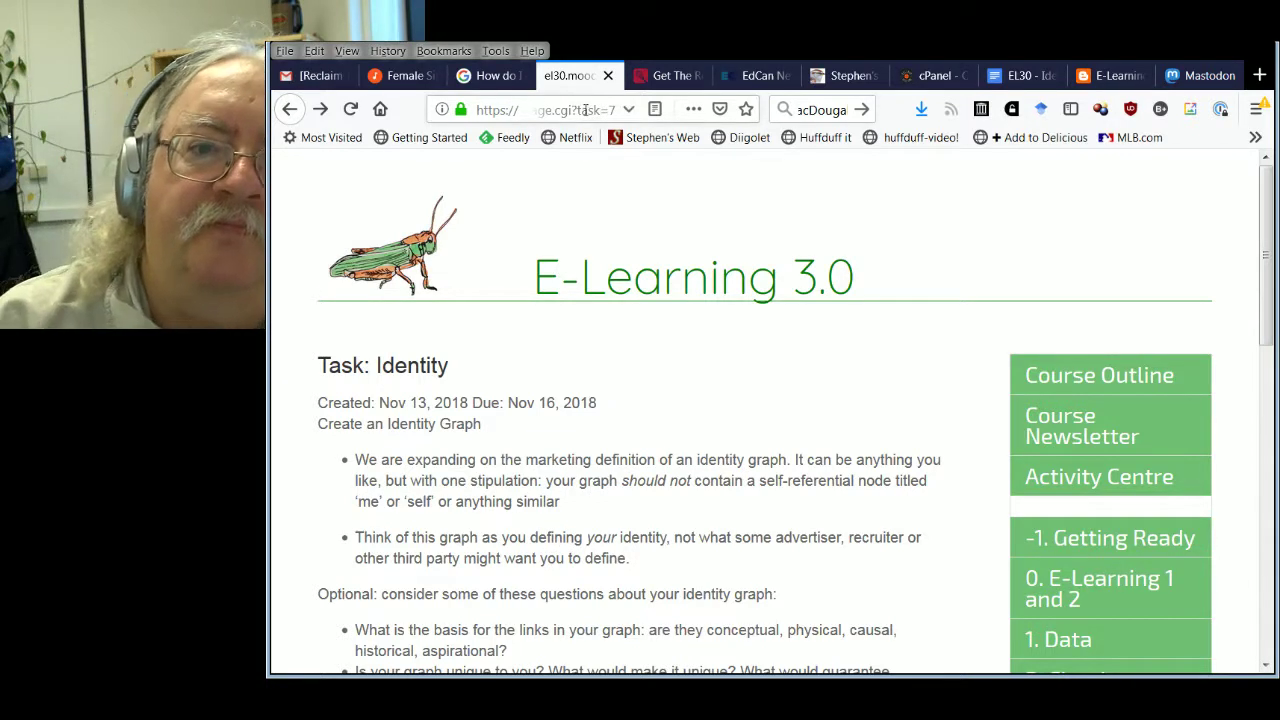
click(585, 110)
click(565, 362)
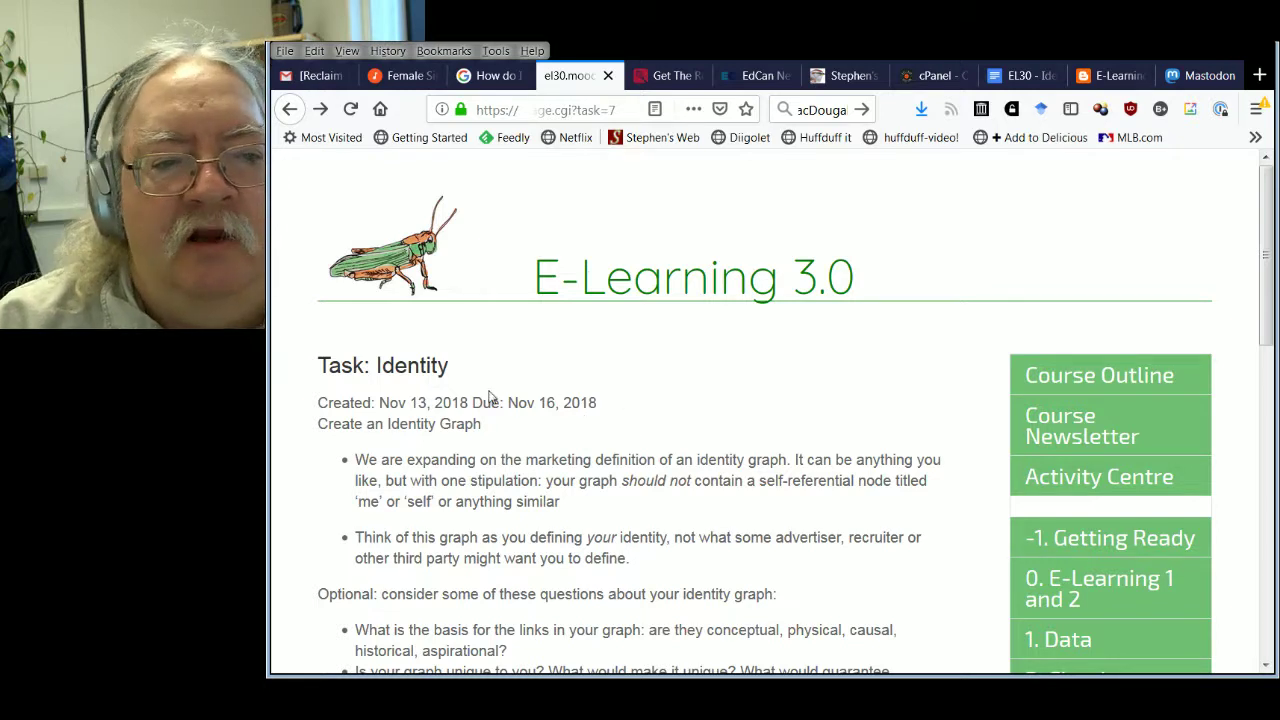
click(580, 110)
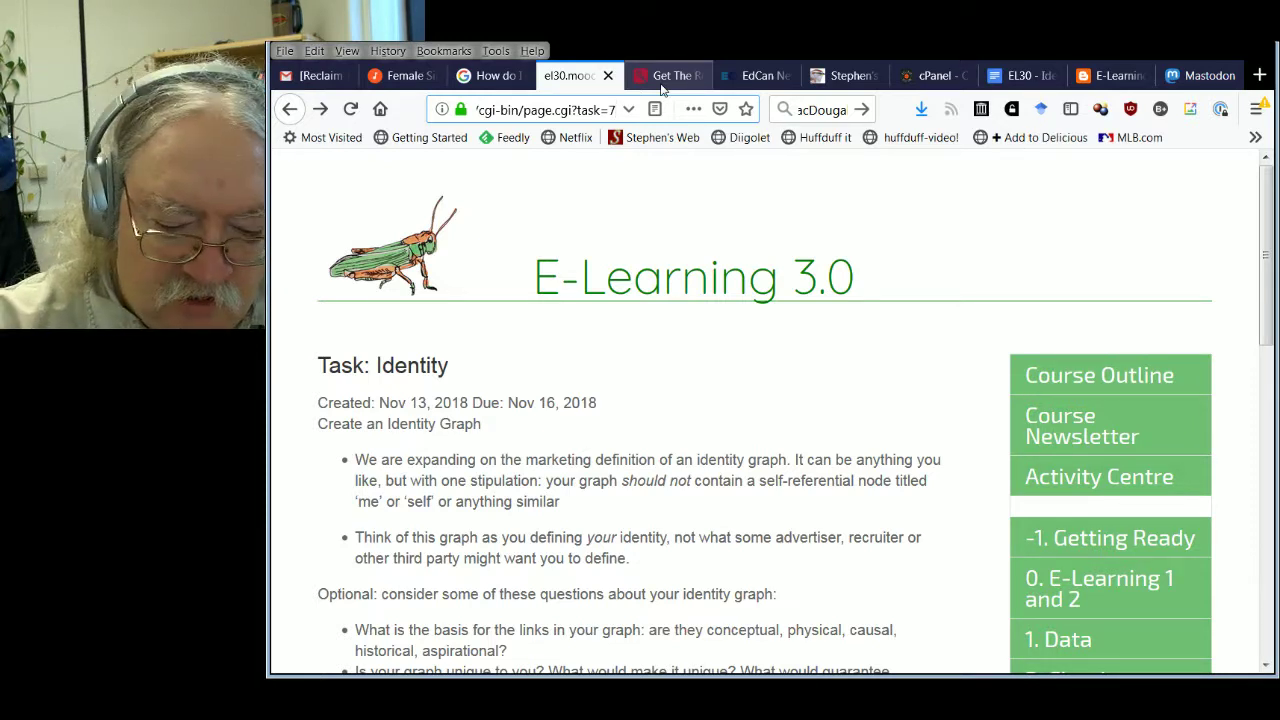
text(&force=yes)
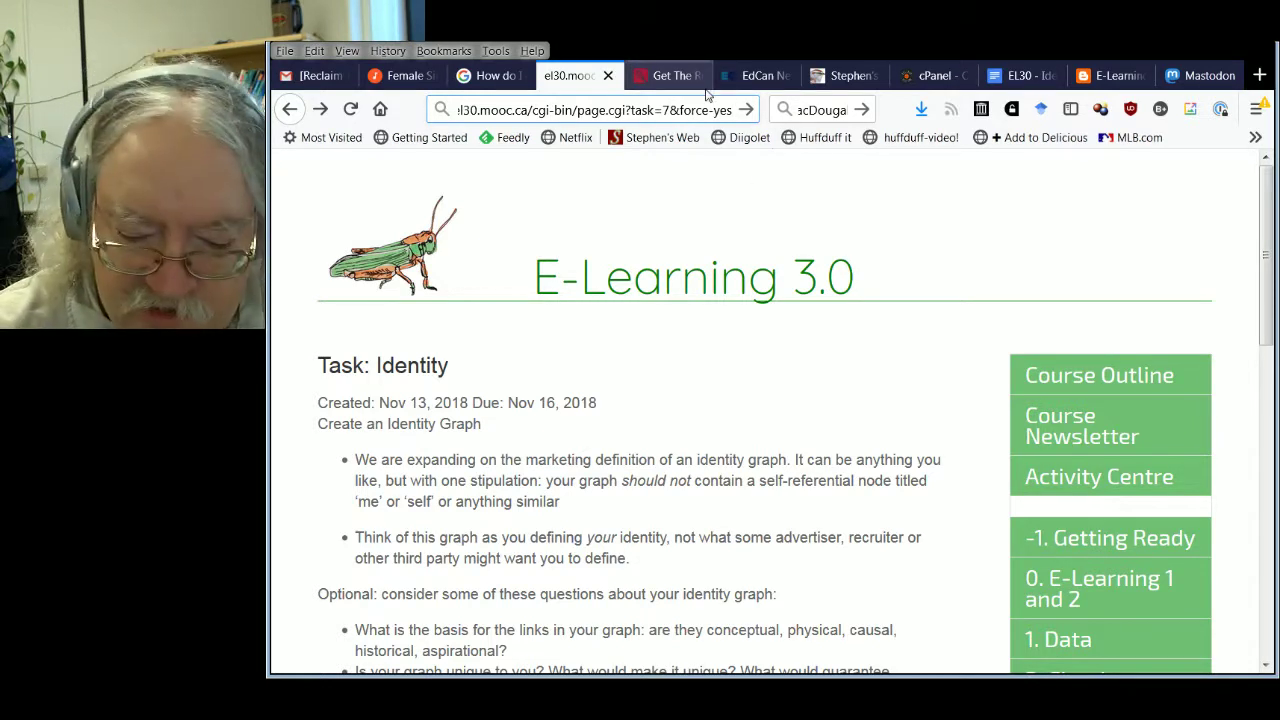
key(BackSpace)
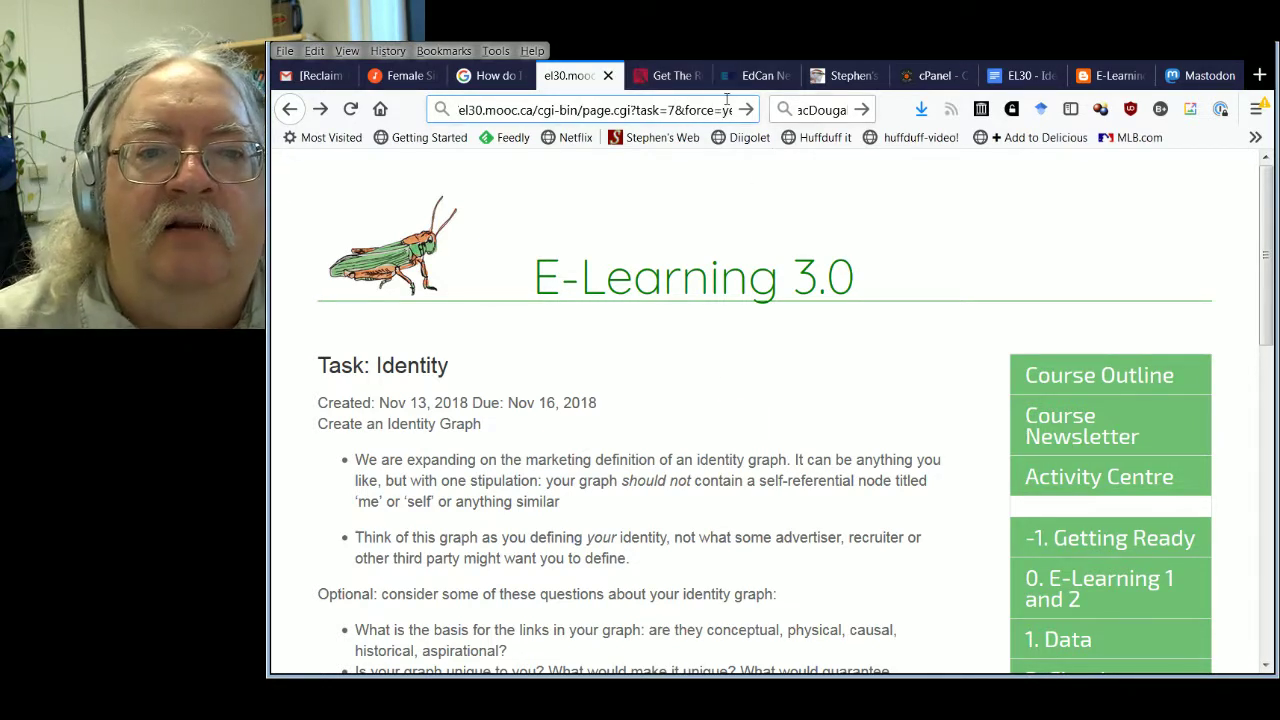
text(s)
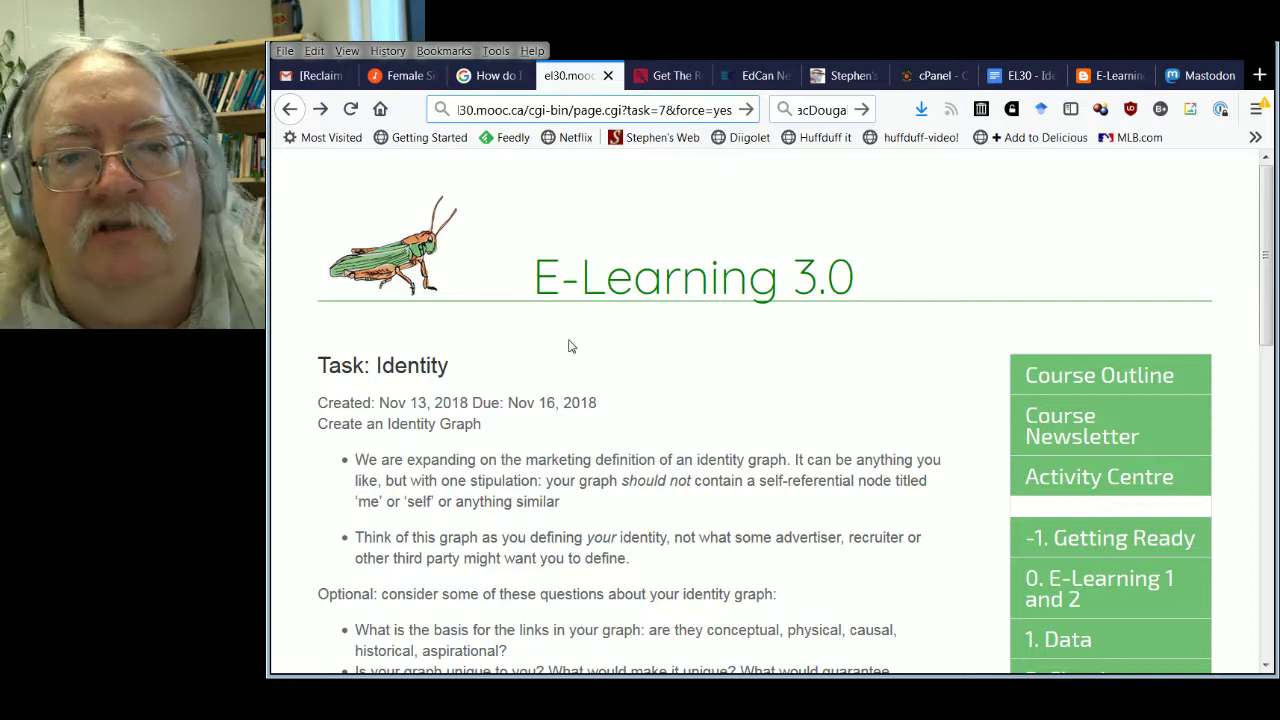
key(Return)
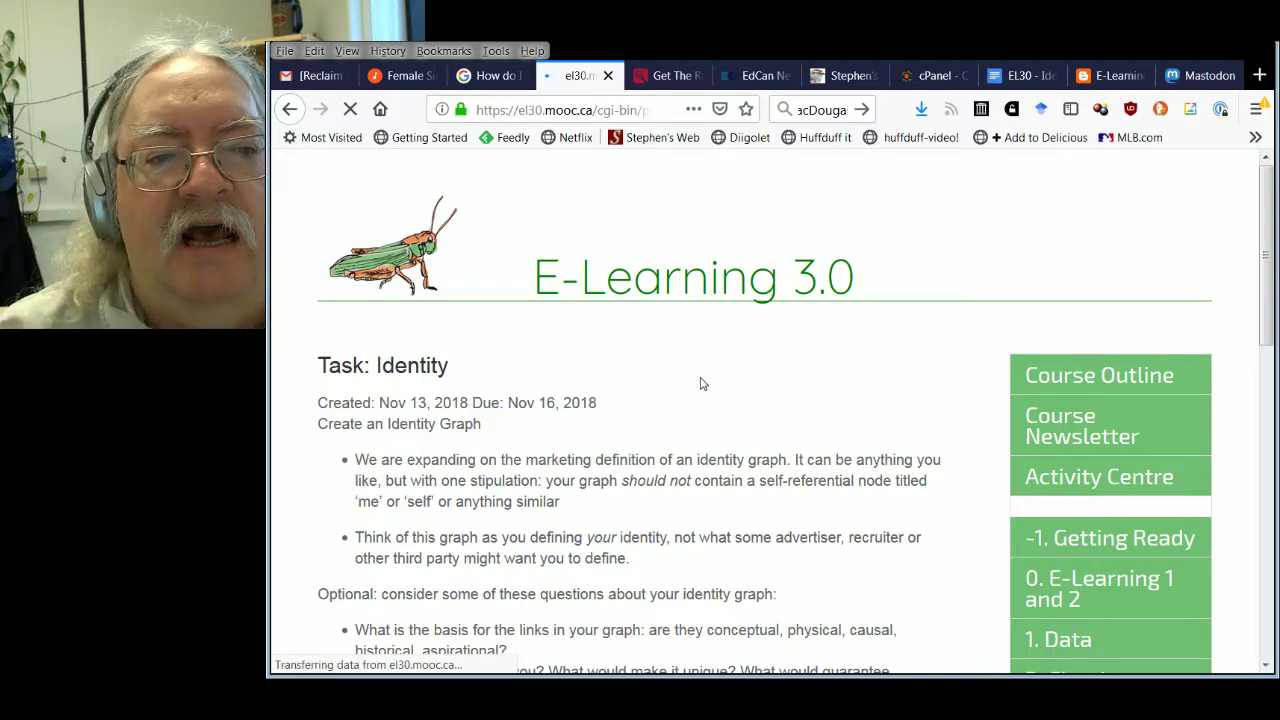
Follow the Identity link, confirm /module/8 returns Not Found, and return to the cPanel tab
scroll(700, 385, down, 5)
scroll(698, 388, down, 1)
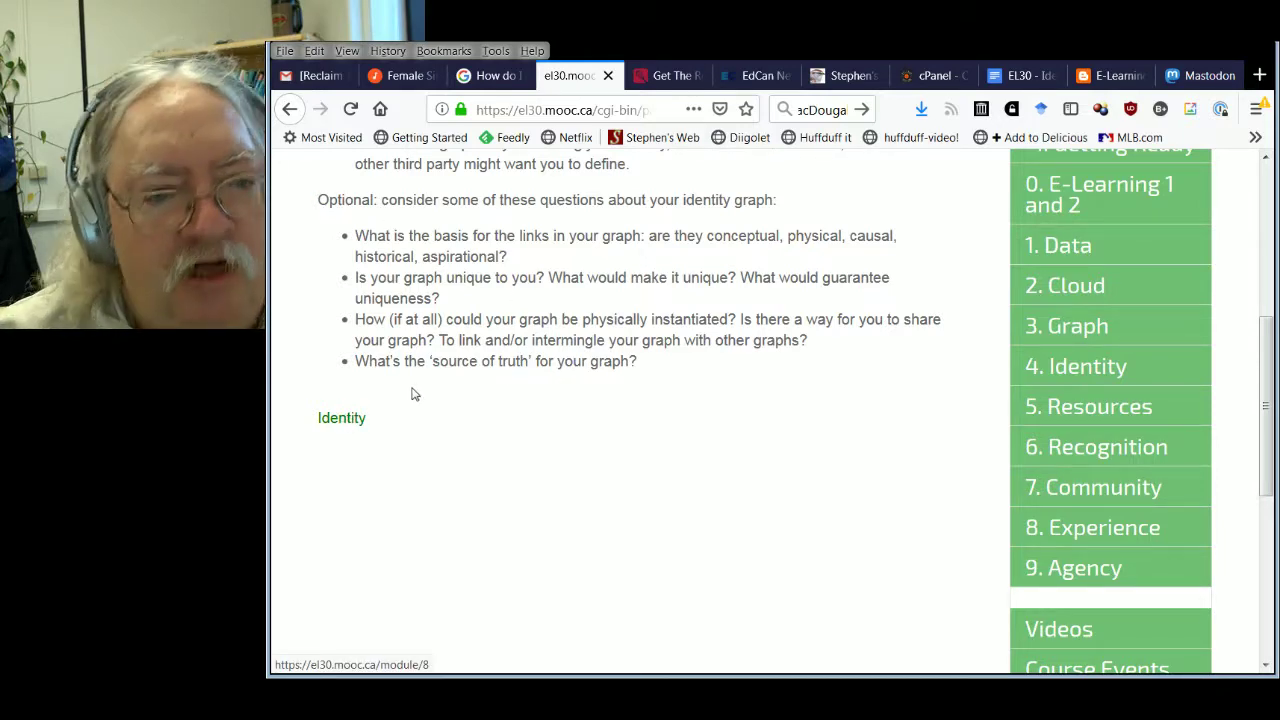
scroll(400, 420, up, 5)
scroll(297, 539, down, 3)
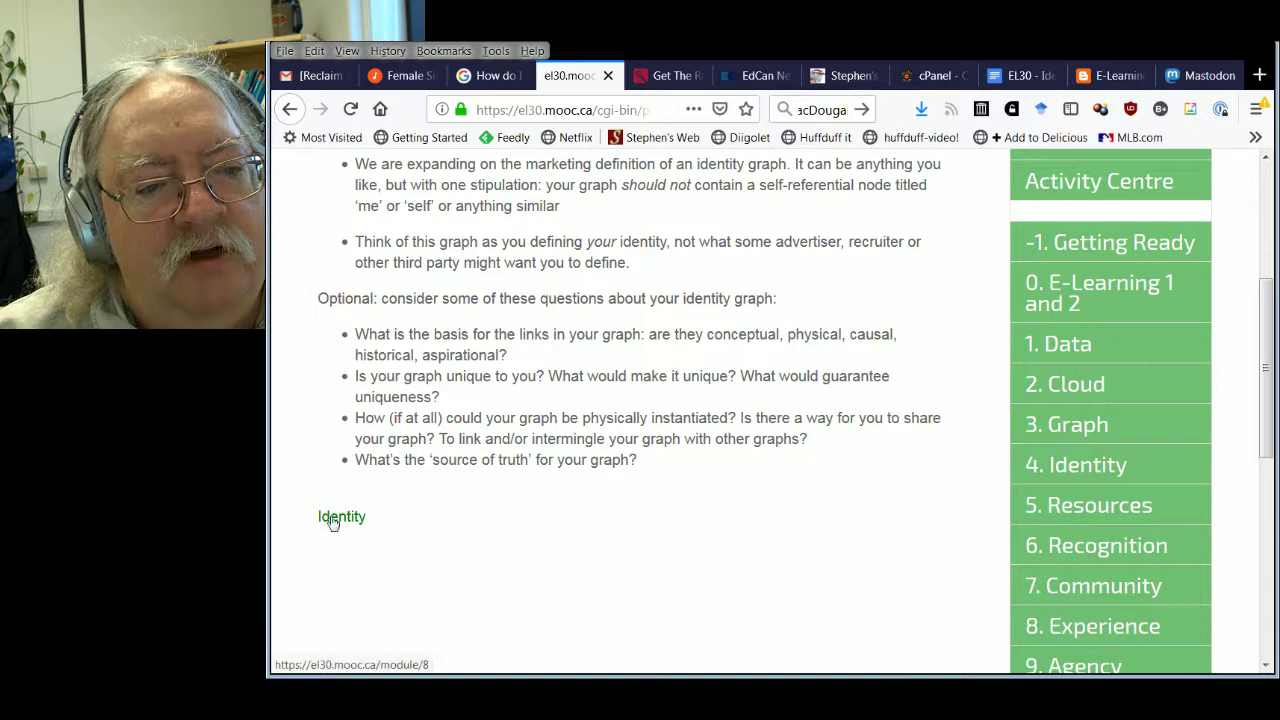
click(338, 517)
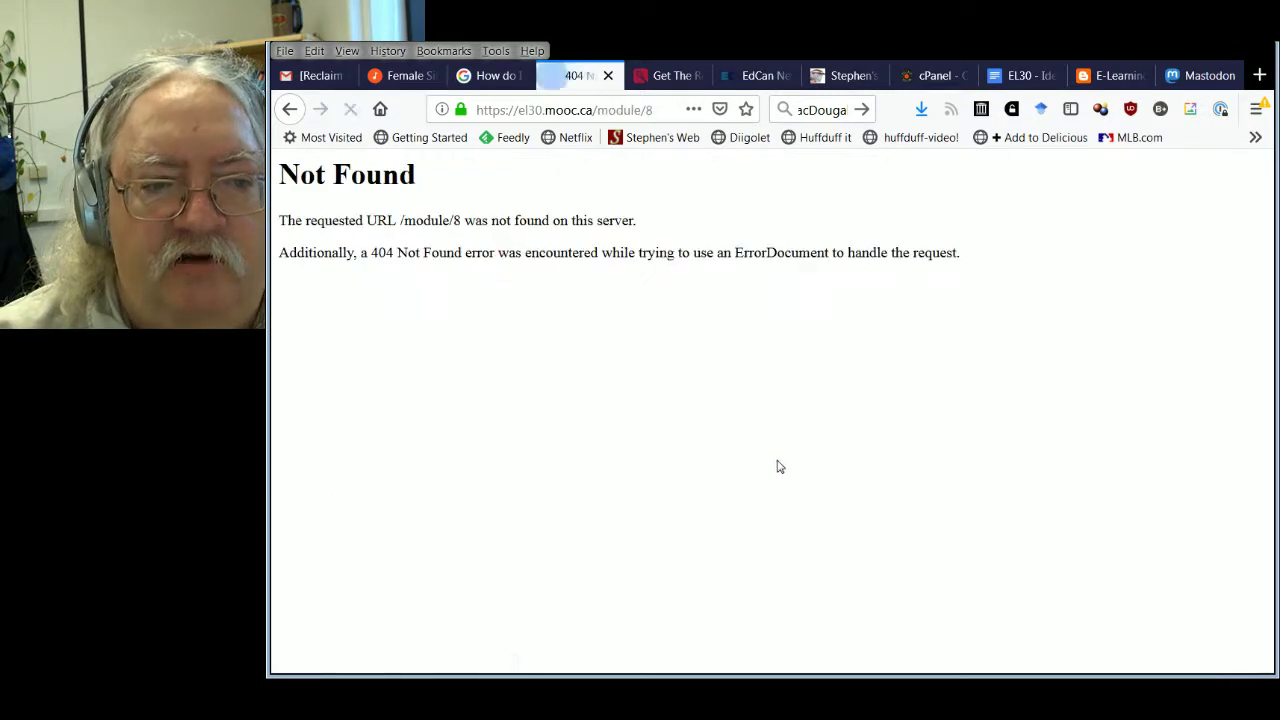
click(602, 110)
click(608, 112)
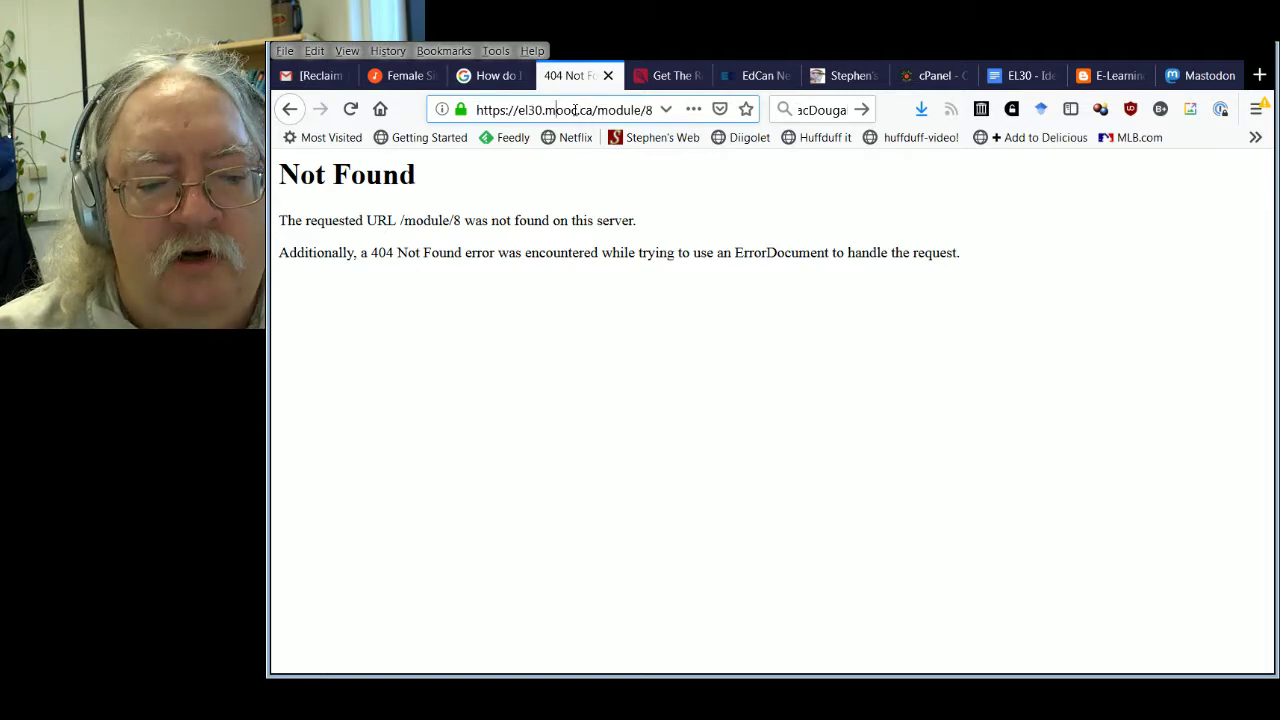
click(600, 364)
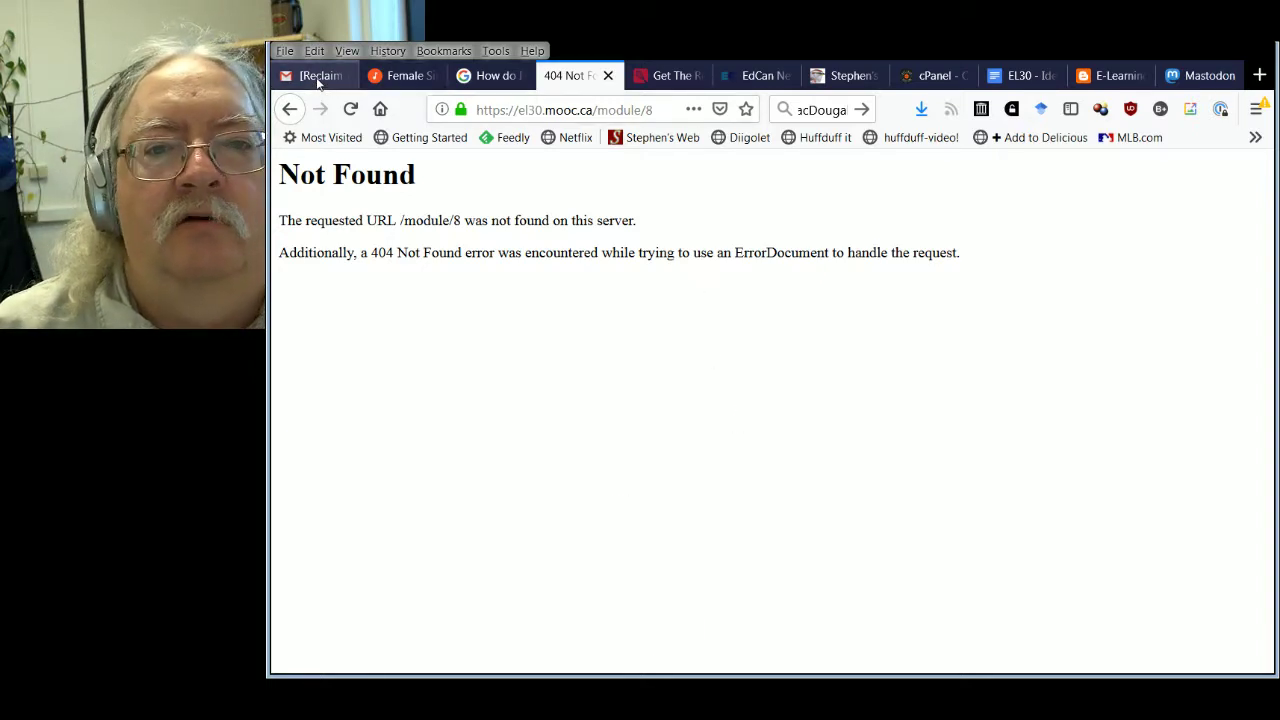
click(906, 84)
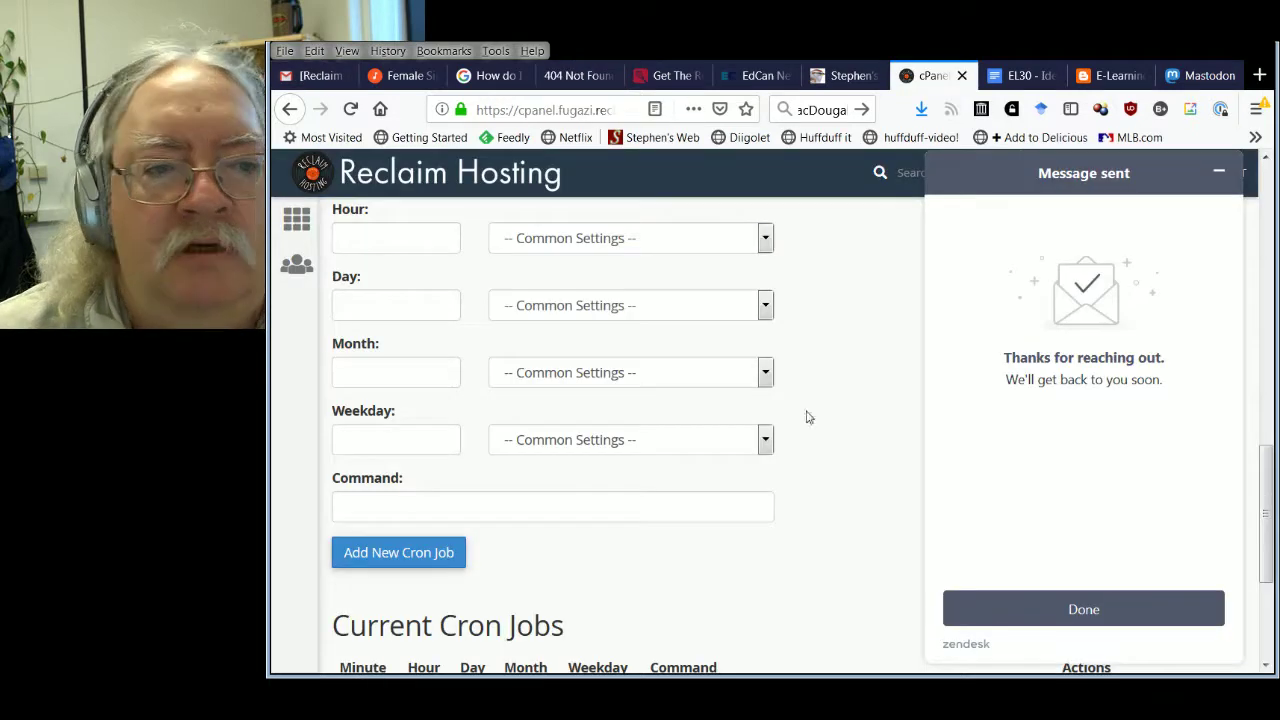
Go to the cPanel home page and launch File Manager in a new tab
click(313, 180)
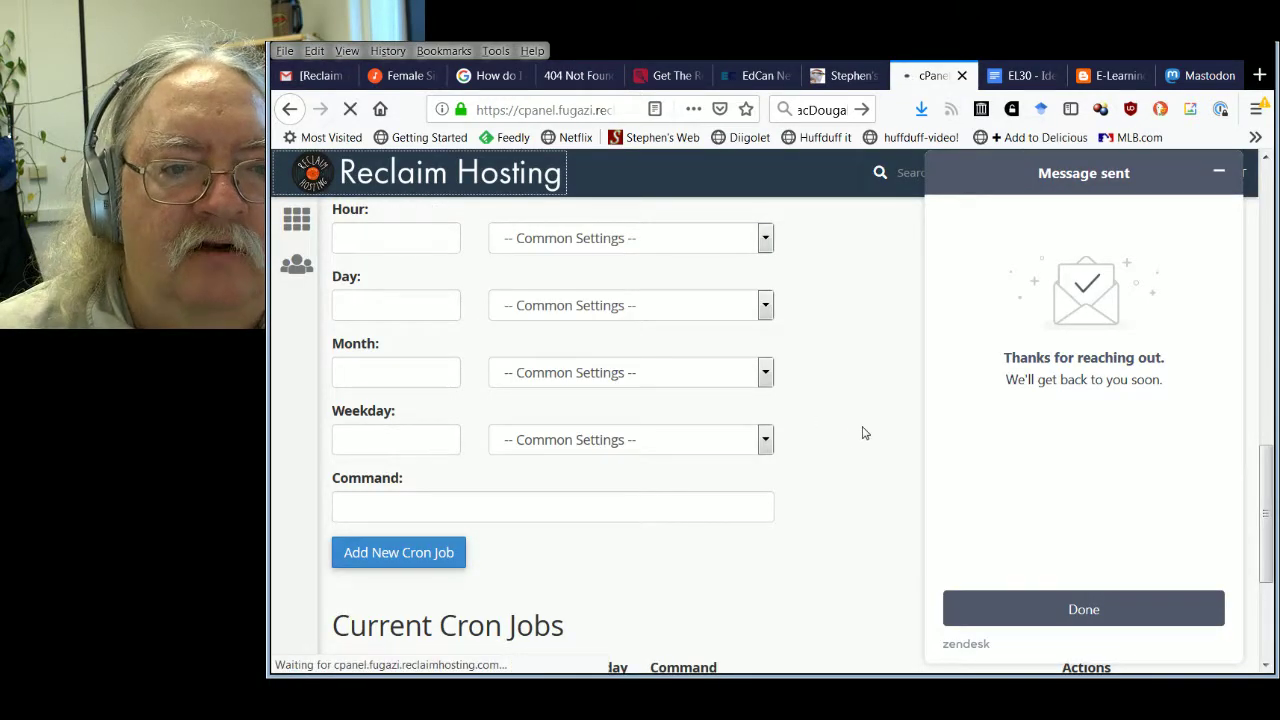
scroll(731, 403, down, 3)
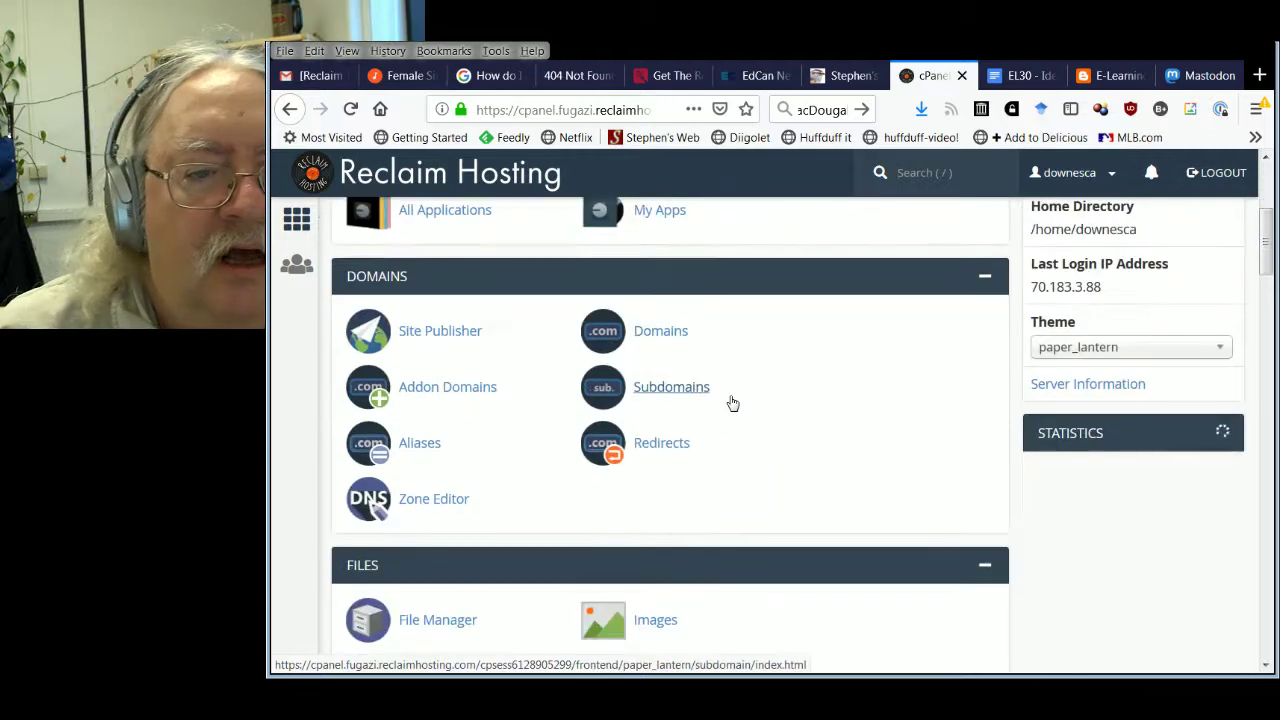
scroll(731, 403, down, 2)
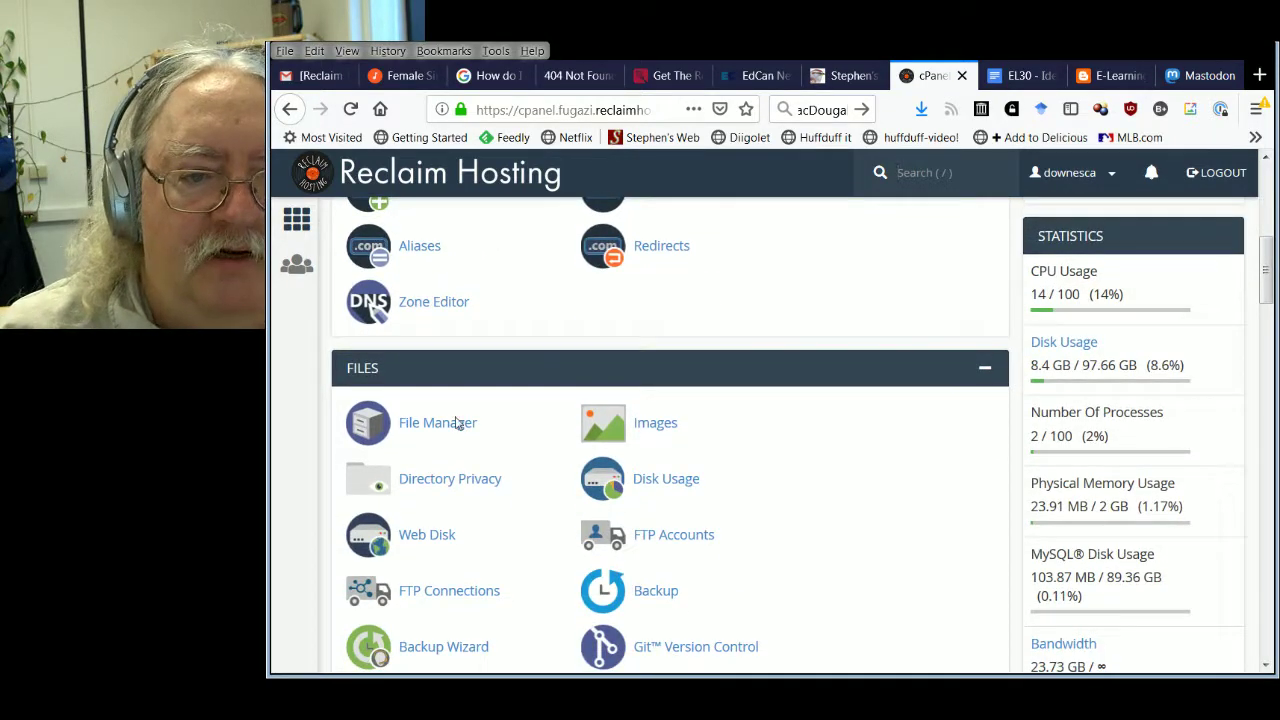
click(443, 428)
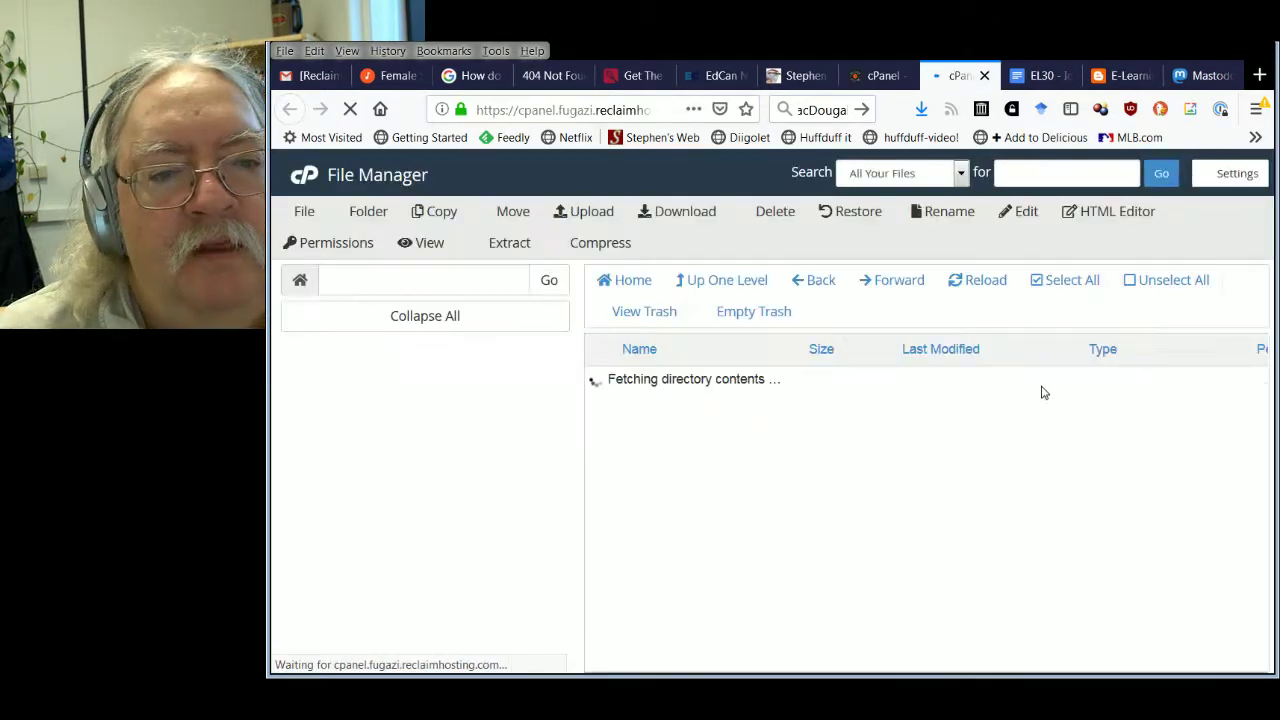
Find and open the el30.mooc.ca site folder
scroll(776, 420, down, 5)
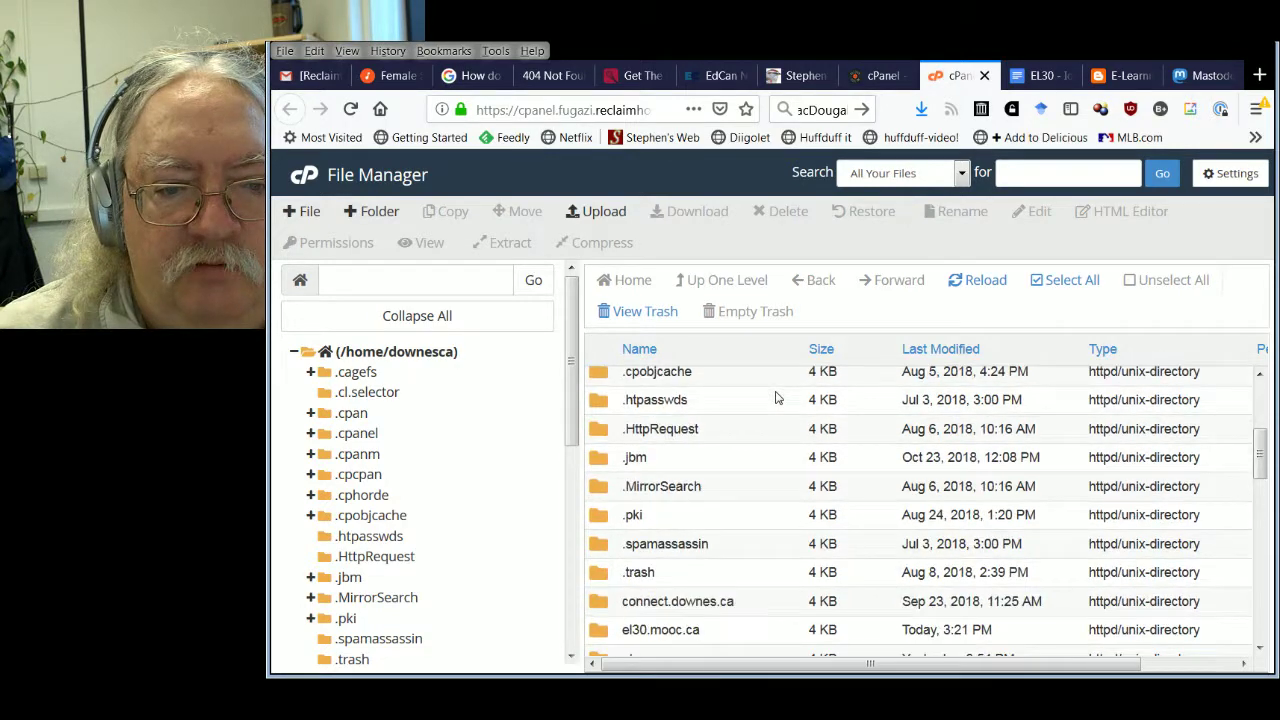
scroll(777, 458, down, 6)
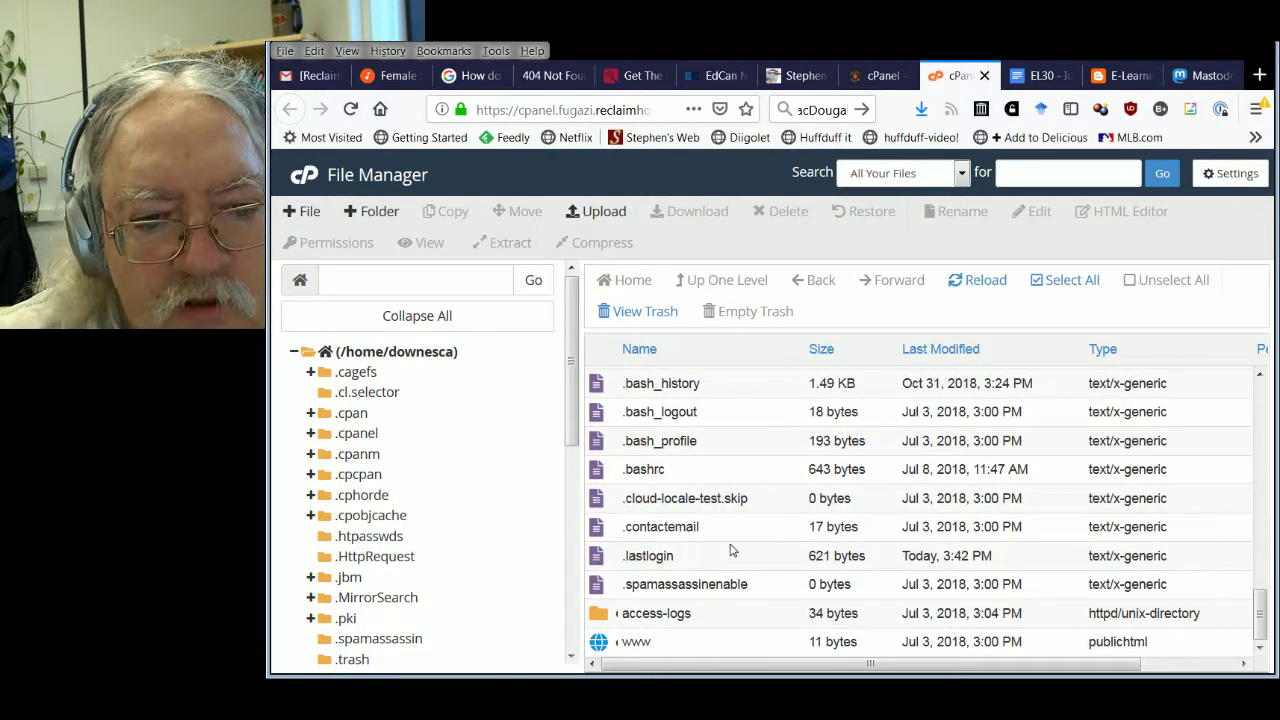
scroll(678, 566, up, 1)
scroll(678, 566, up, 2)
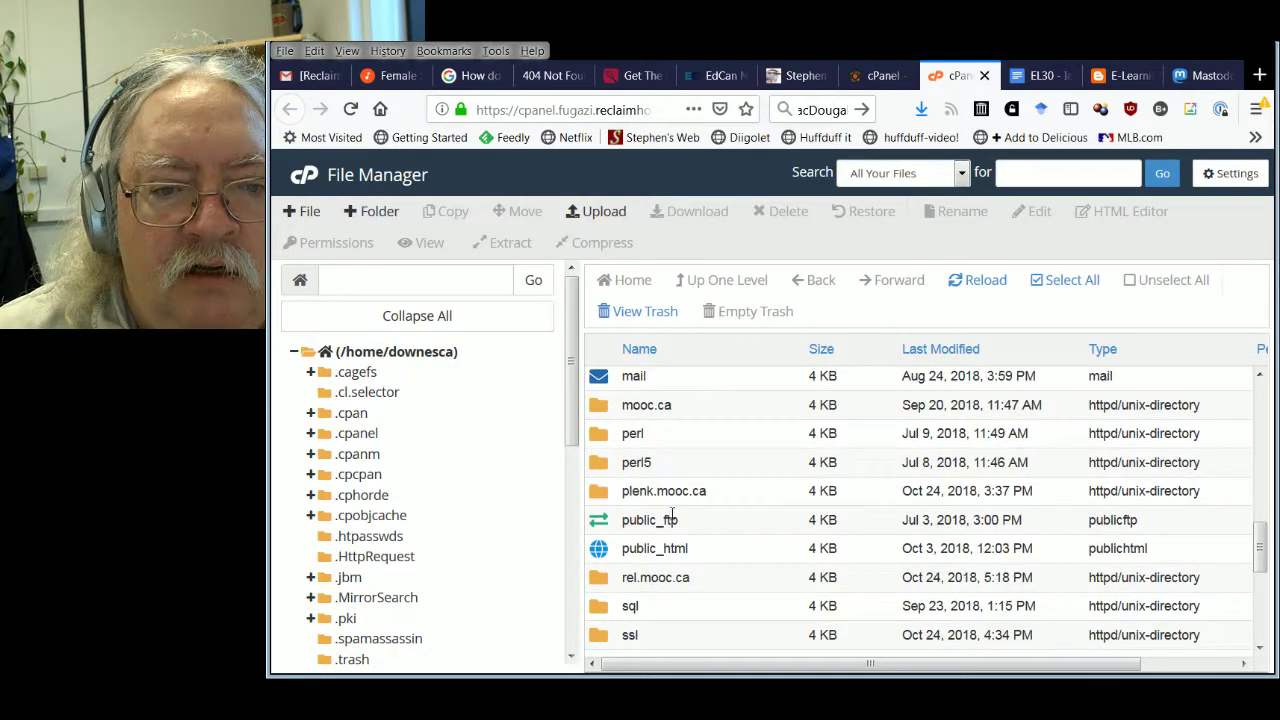
scroll(672, 514, up, 1)
scroll(665, 510, up, 2)
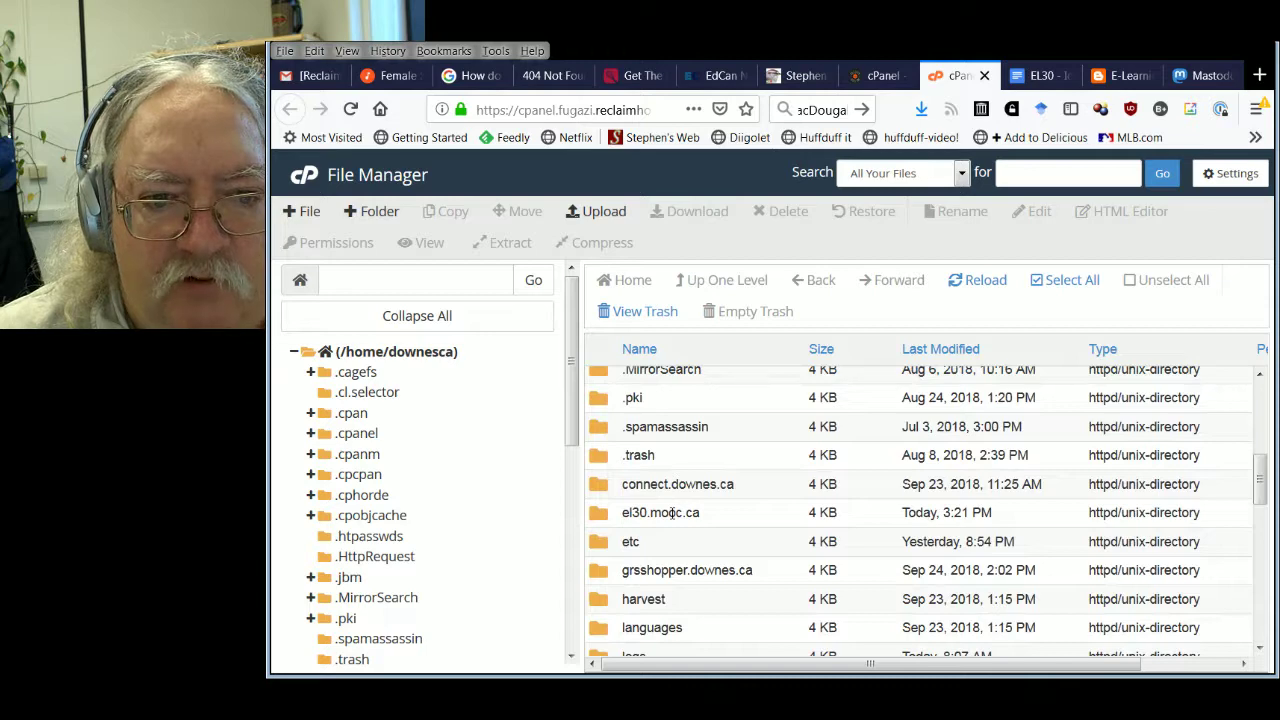
scroll(671, 515, up, 1)
scroll(660, 530, down, 1)
double_click(659, 513)
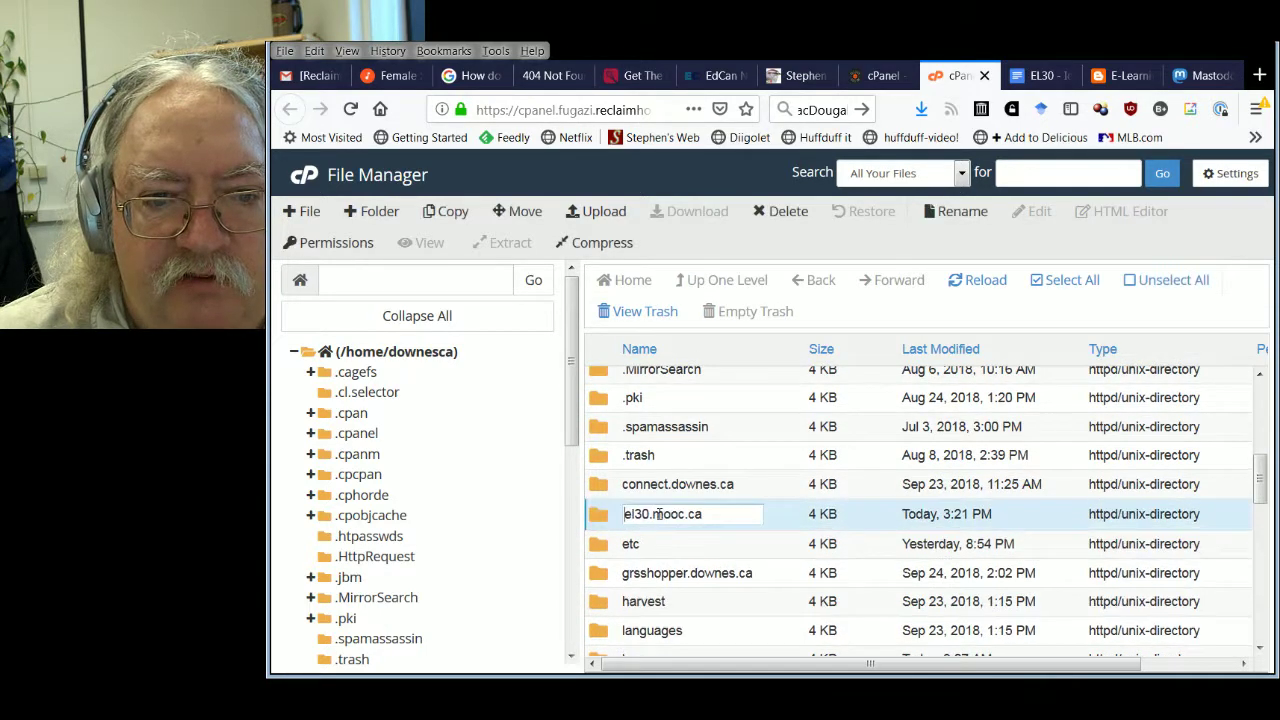
double_click(600, 516)
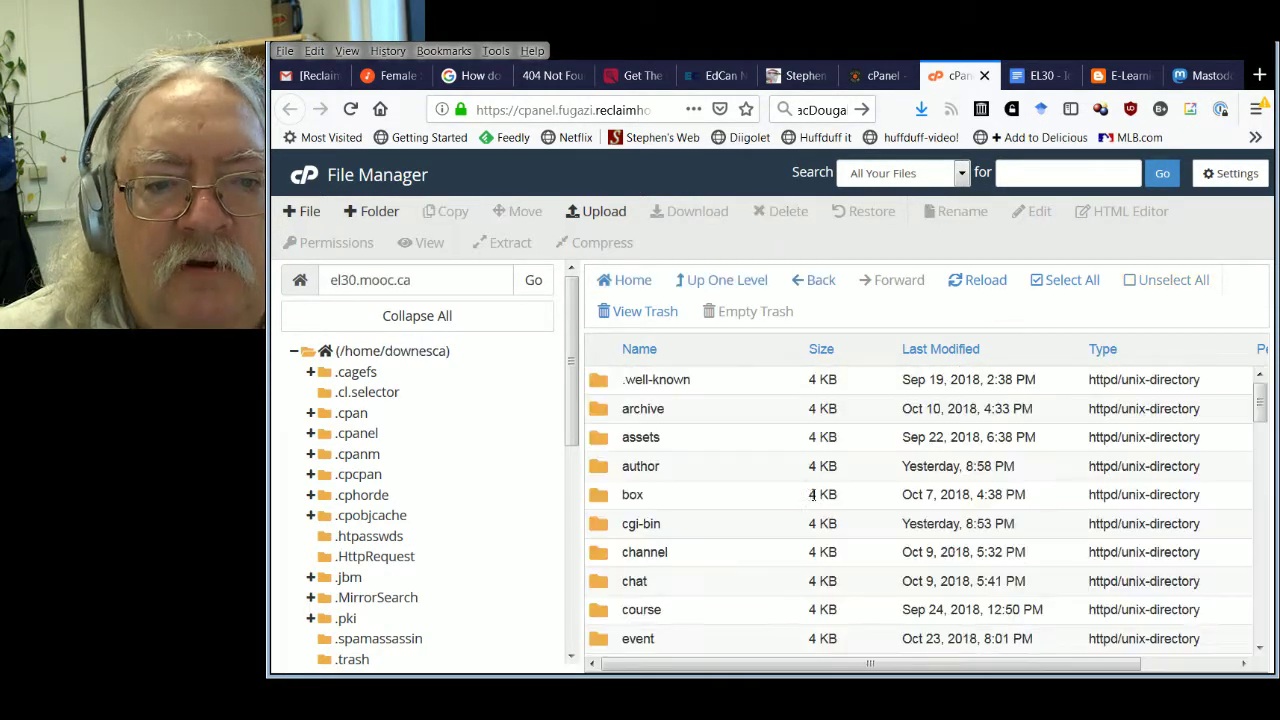
Select the site's .htaccess file in the folder listing
scroll(775, 503, down, 12)
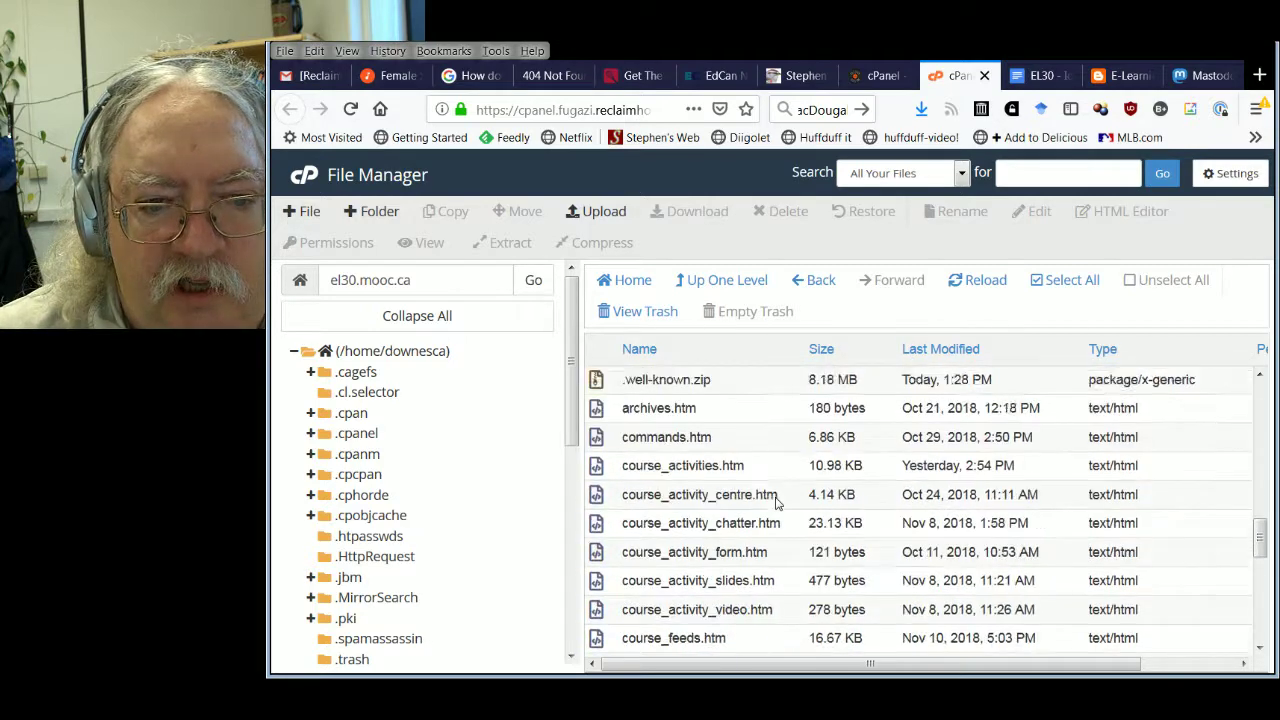
scroll(775, 502, down, 3)
scroll(775, 502, up, 6)
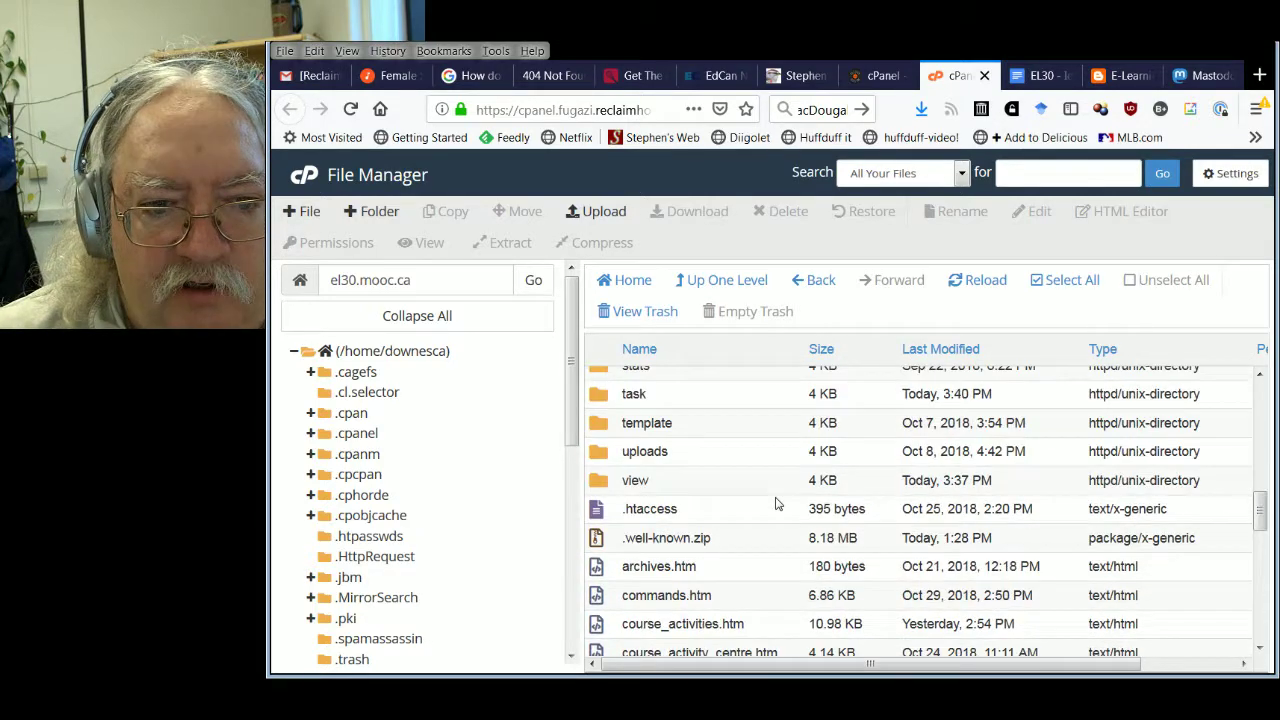
click(655, 515)
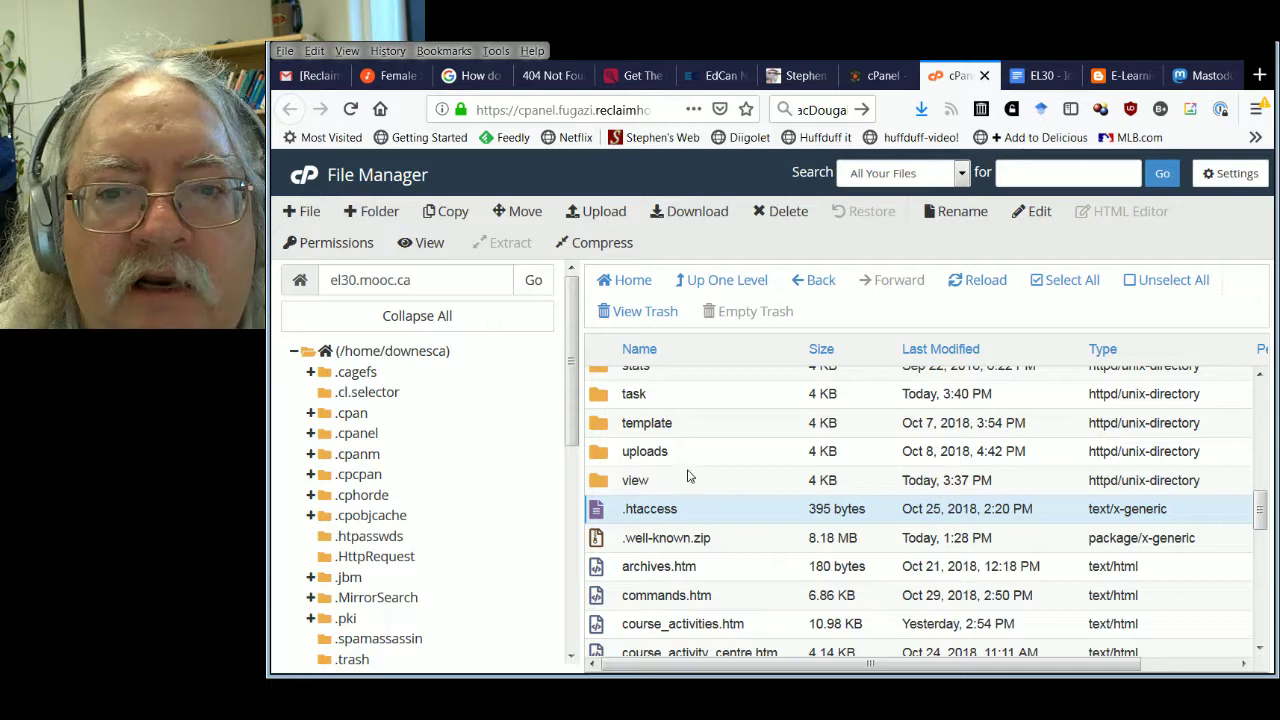
Open .htaccess in the File Manager editor with utf-8 encoding
click(1035, 211)
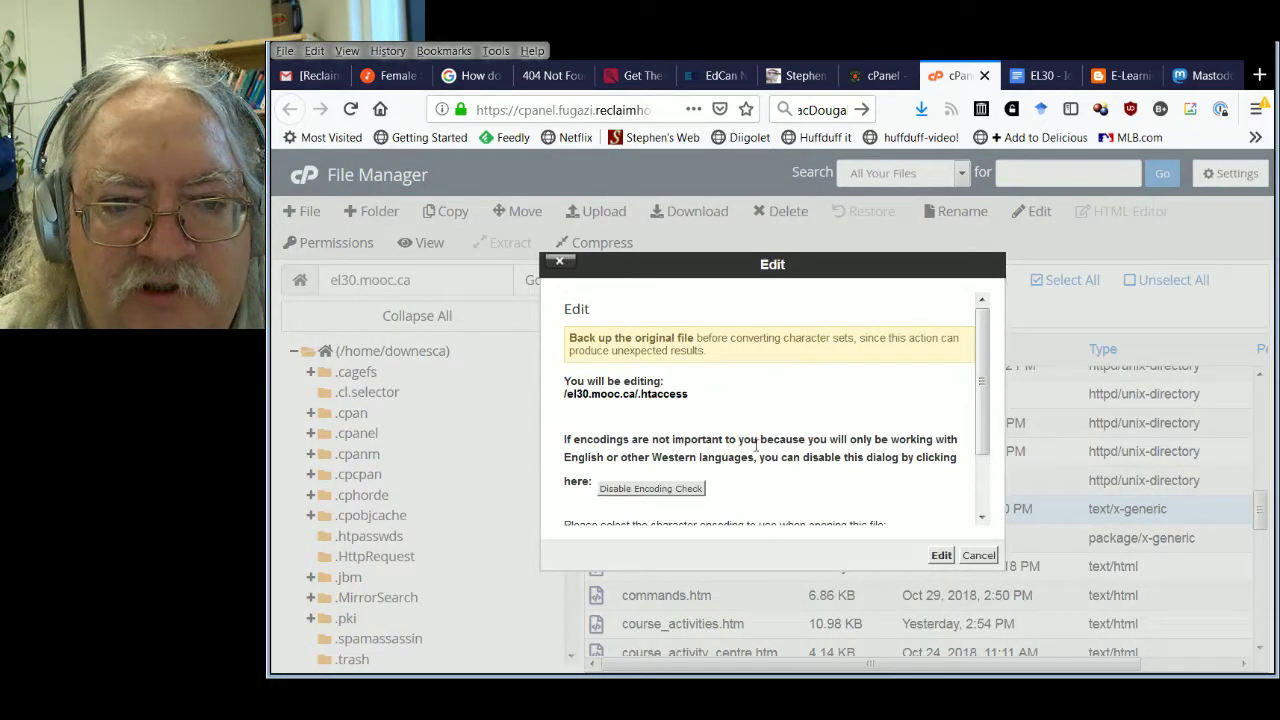
scroll(747, 440, down, 2)
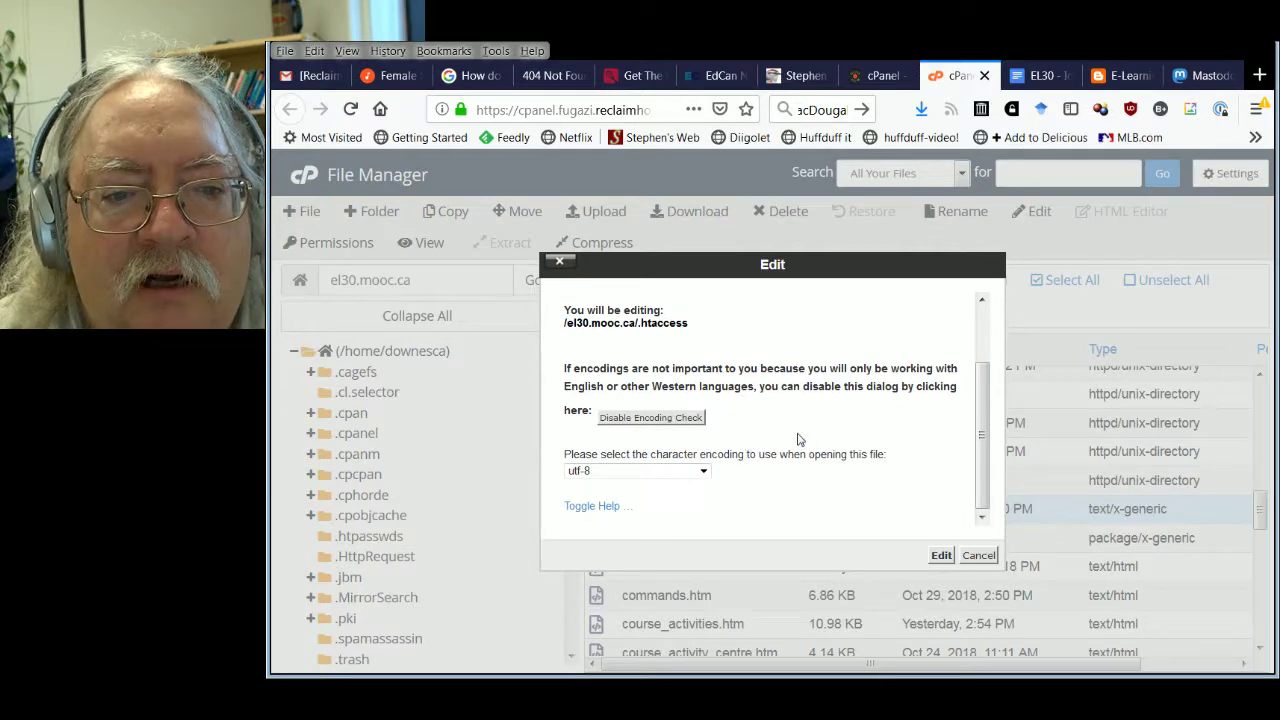
click(941, 556)
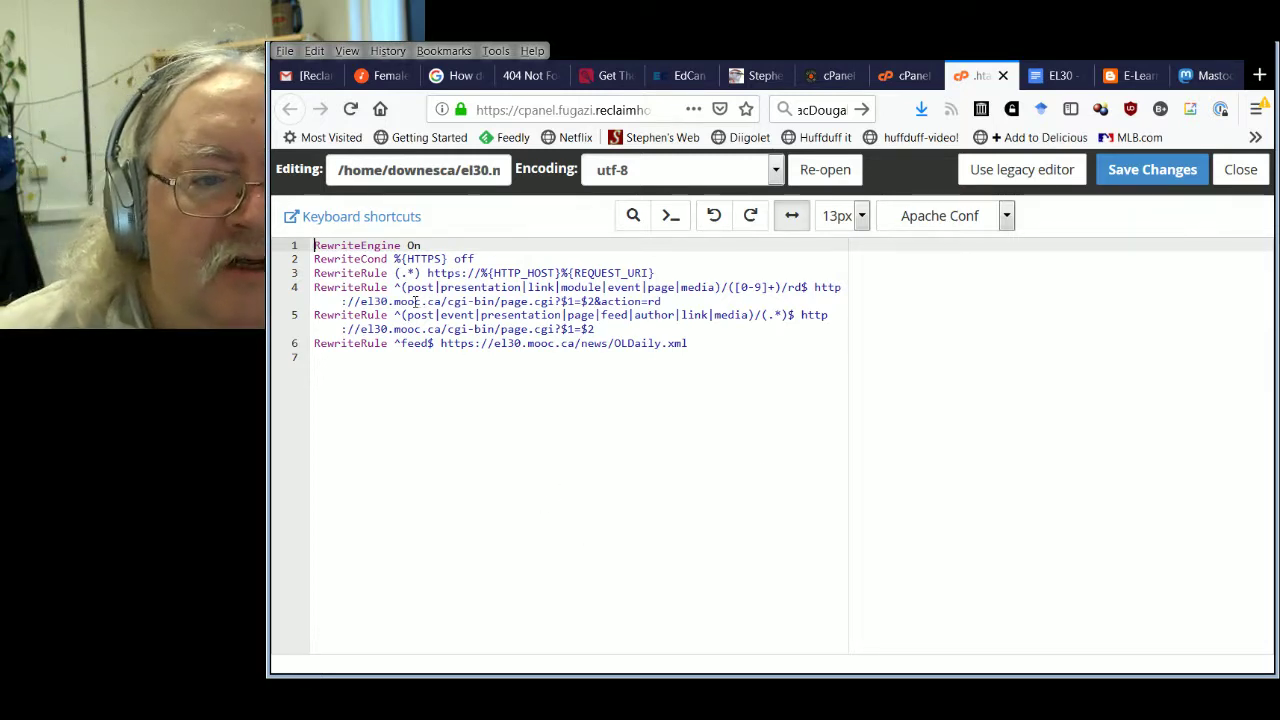
Review rewrite rules 4 and 5, their matched page types and redirect targets
drag(341, 273, 375, 273)
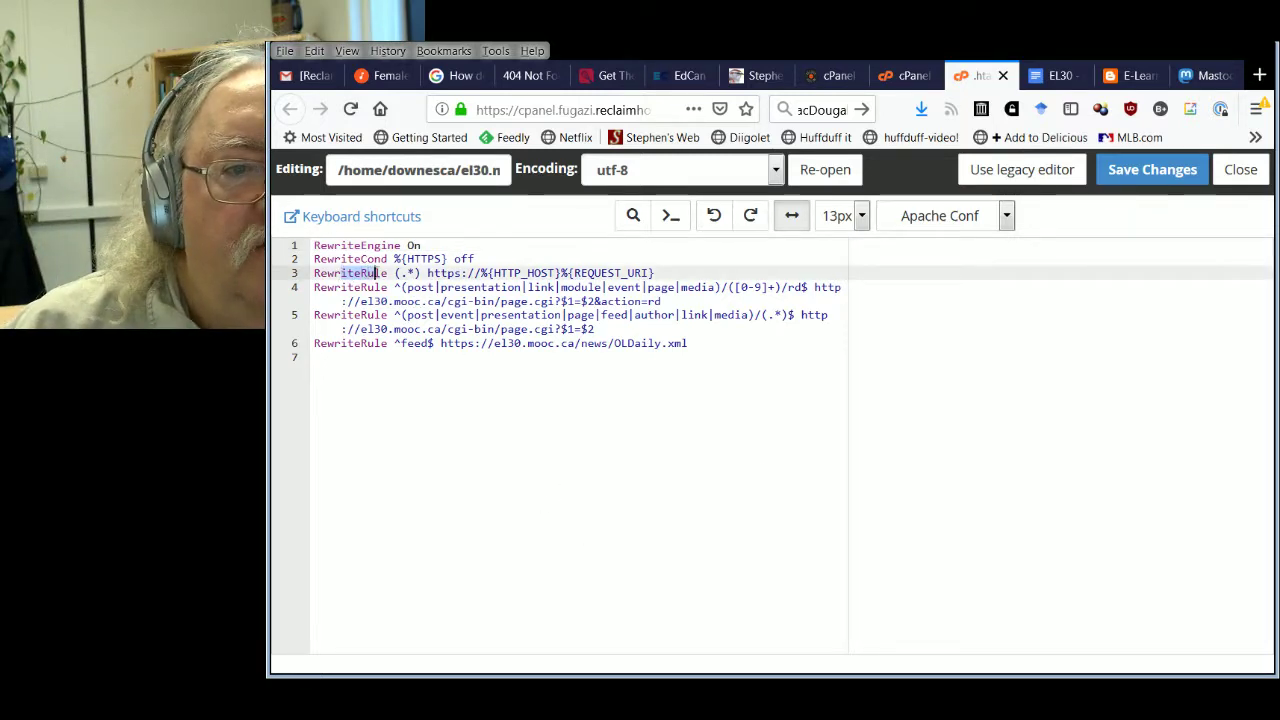
click(711, 399)
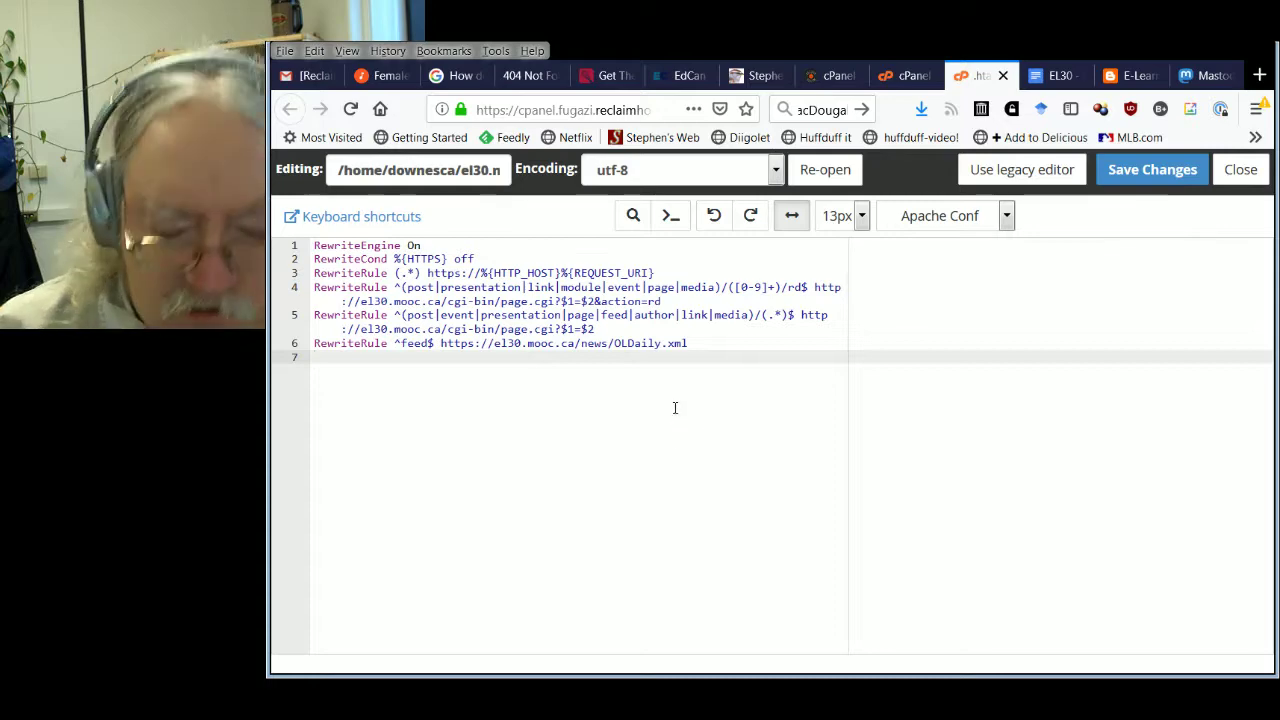
key(ctrl+plus)
key(ctrl+plus)
key(ctrl+plus)
key(ctrl+plus)
key(ctrl+plus)
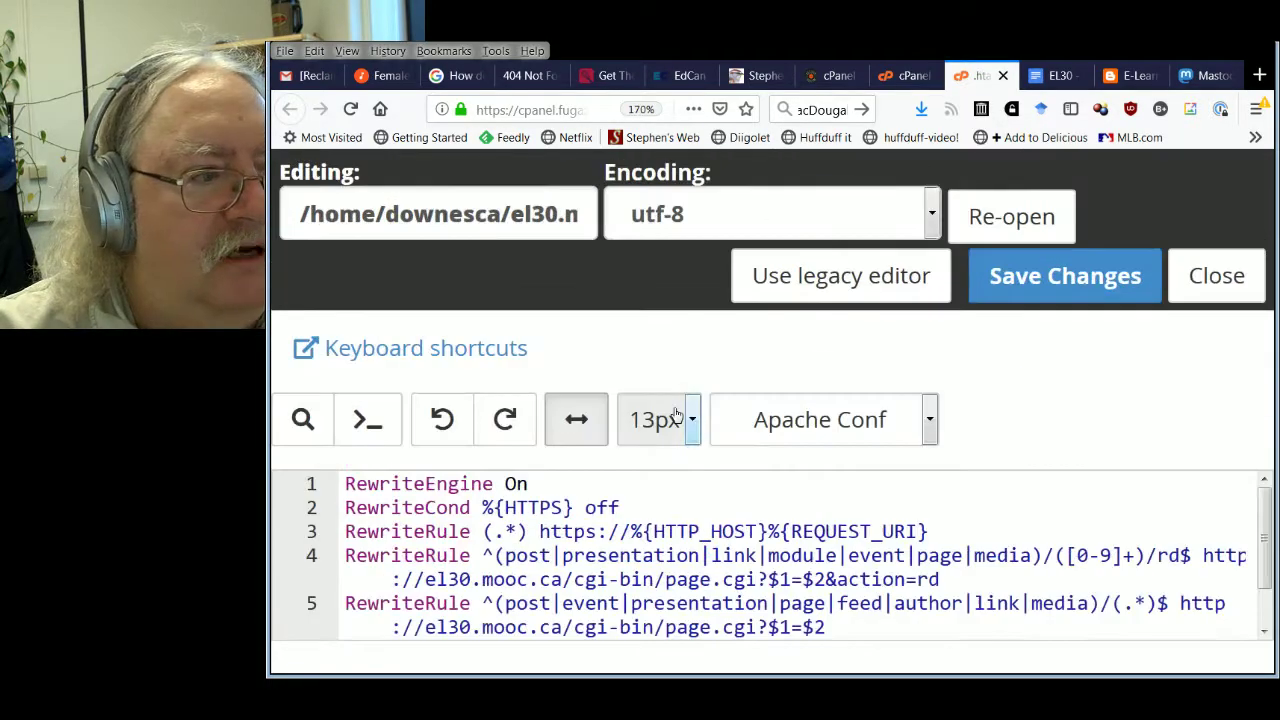
key(ctrl+minus)
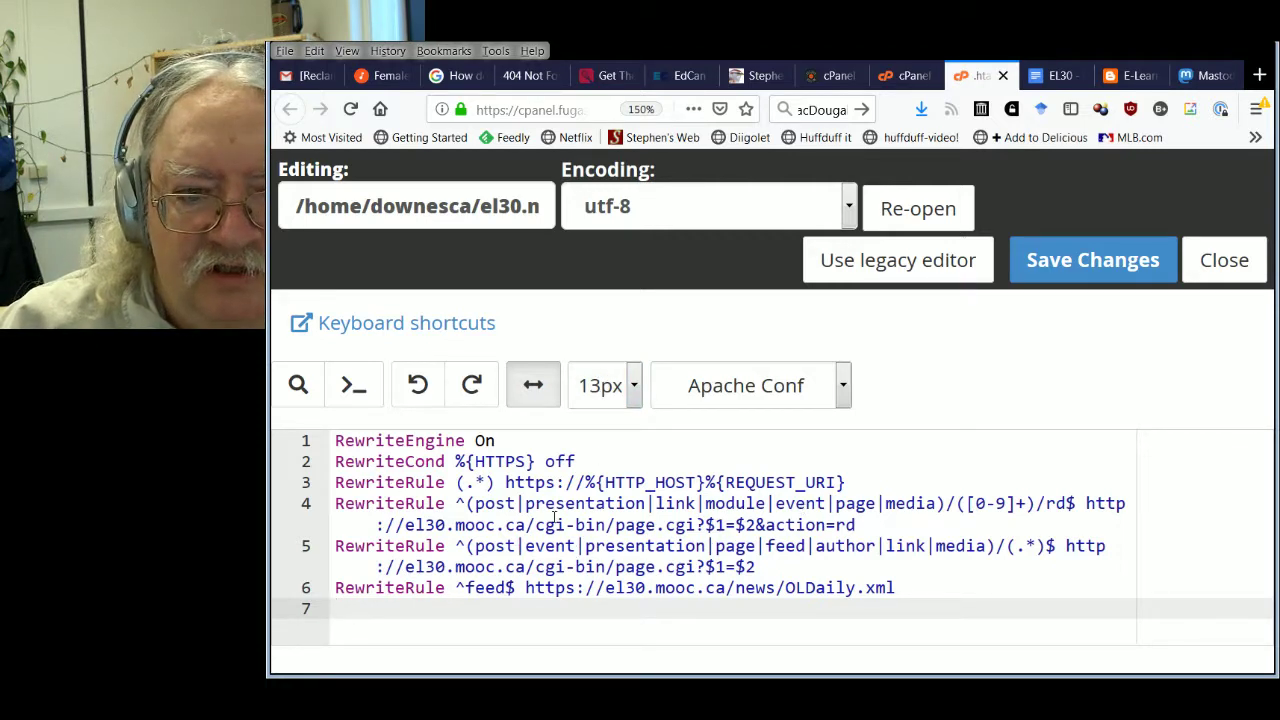
click(461, 503)
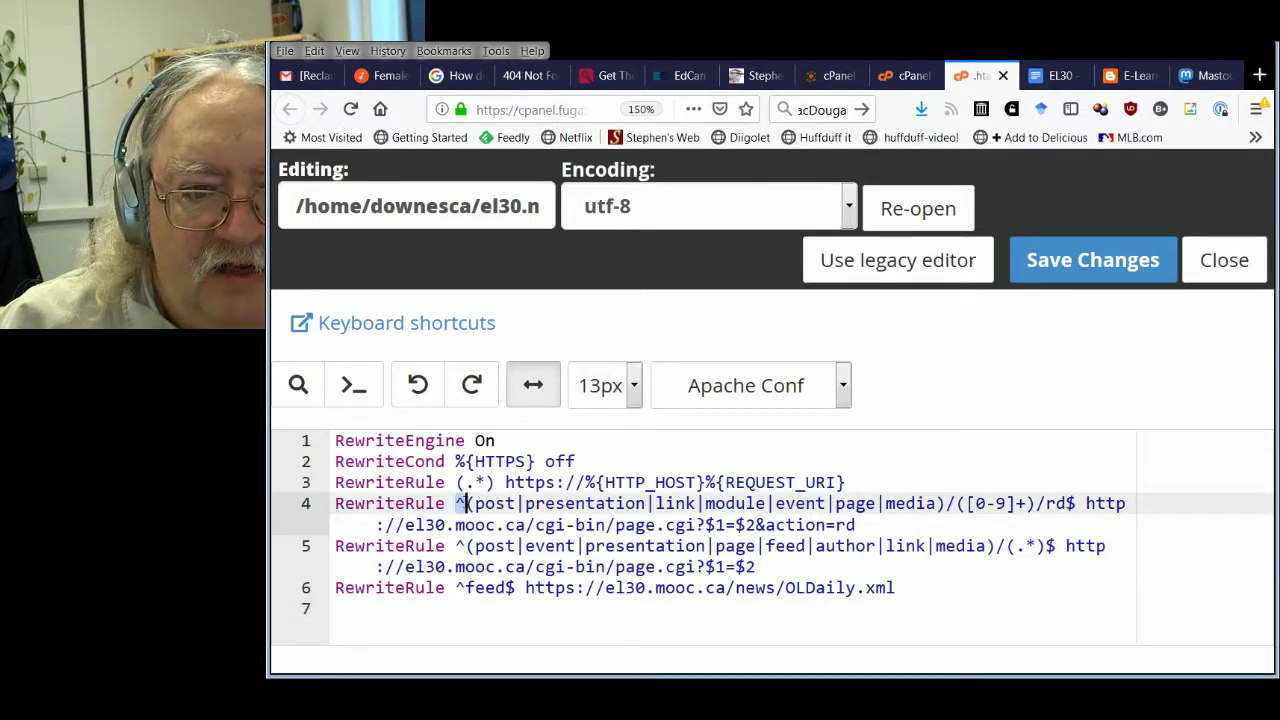
drag(477, 505, 1017, 503)
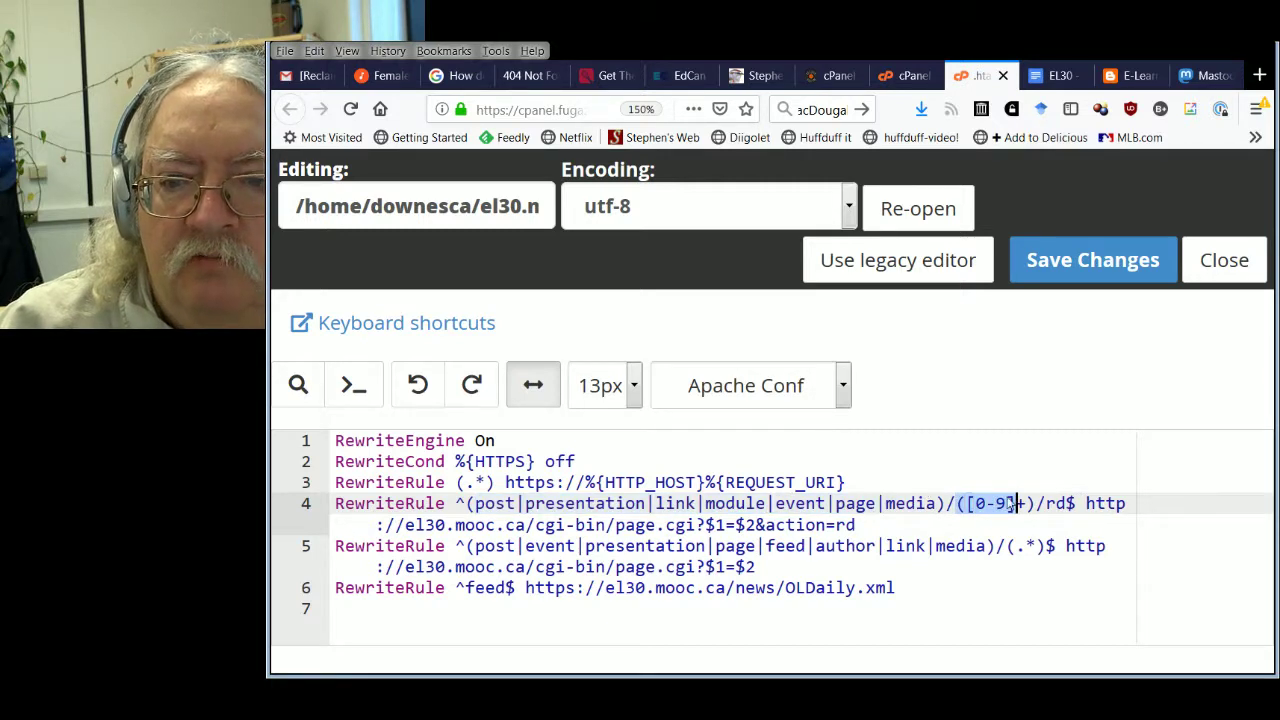
click(1047, 505)
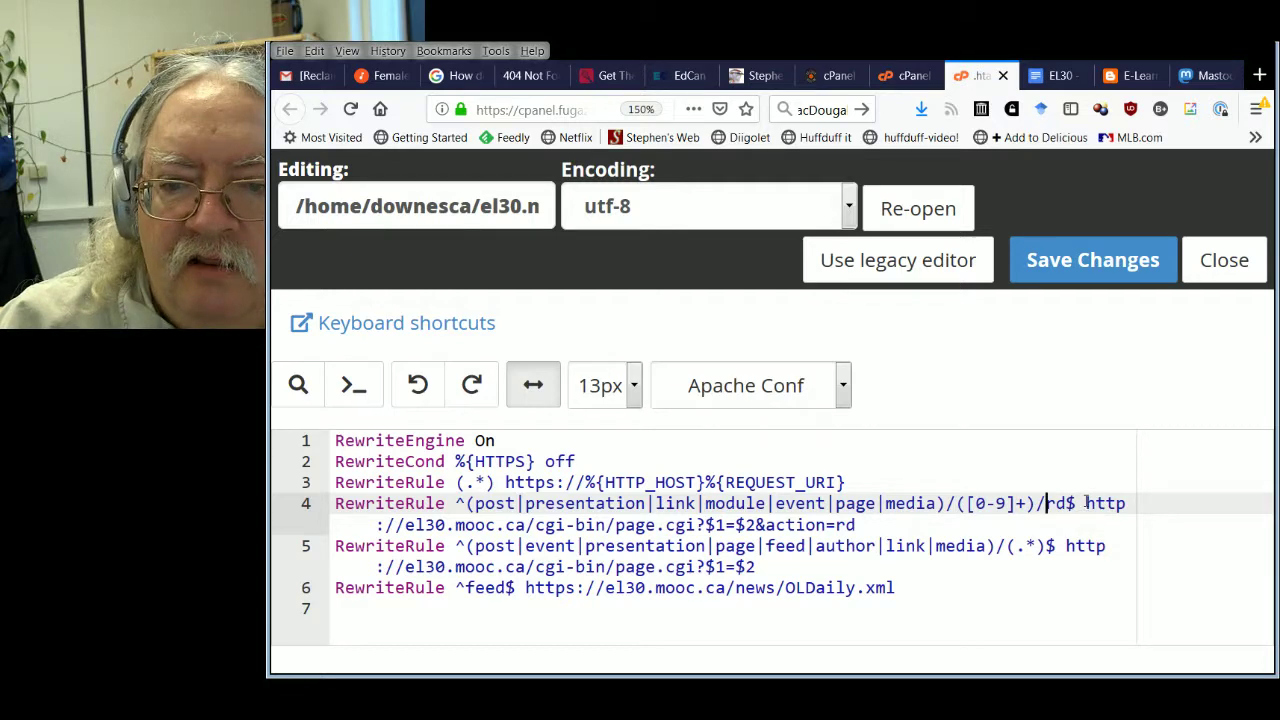
drag(1086, 503, 907, 528)
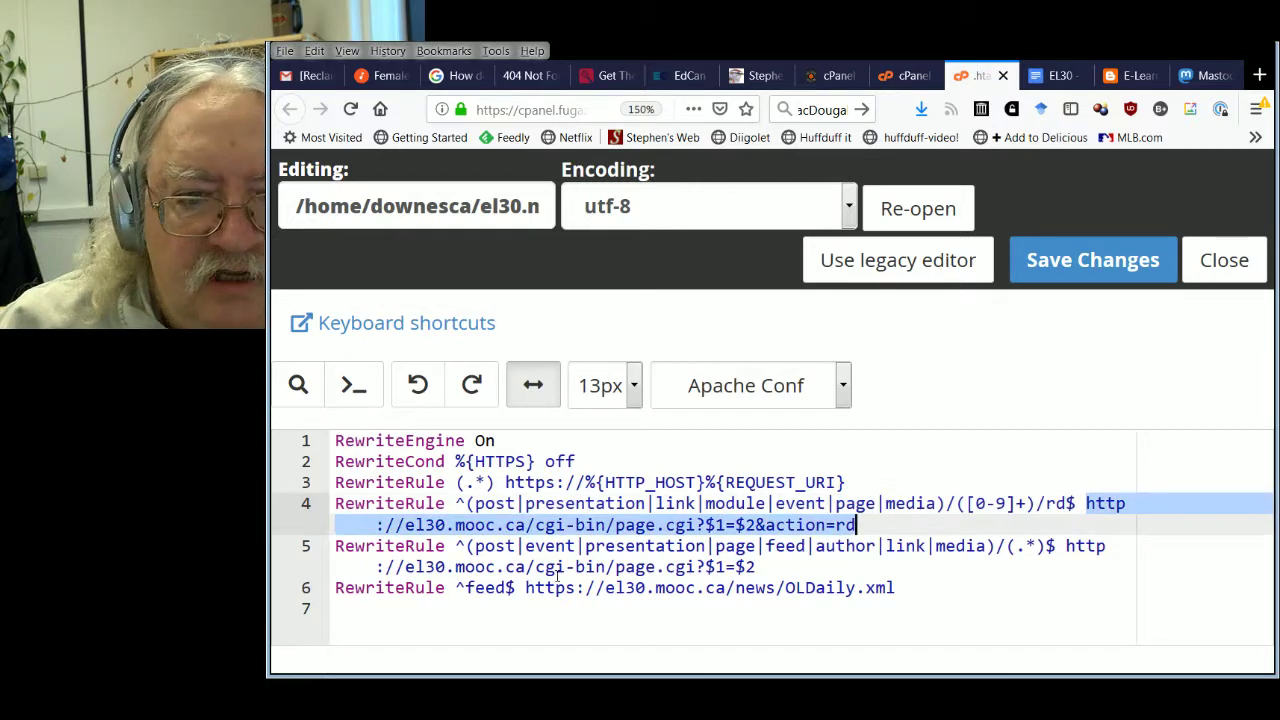
click(536, 553)
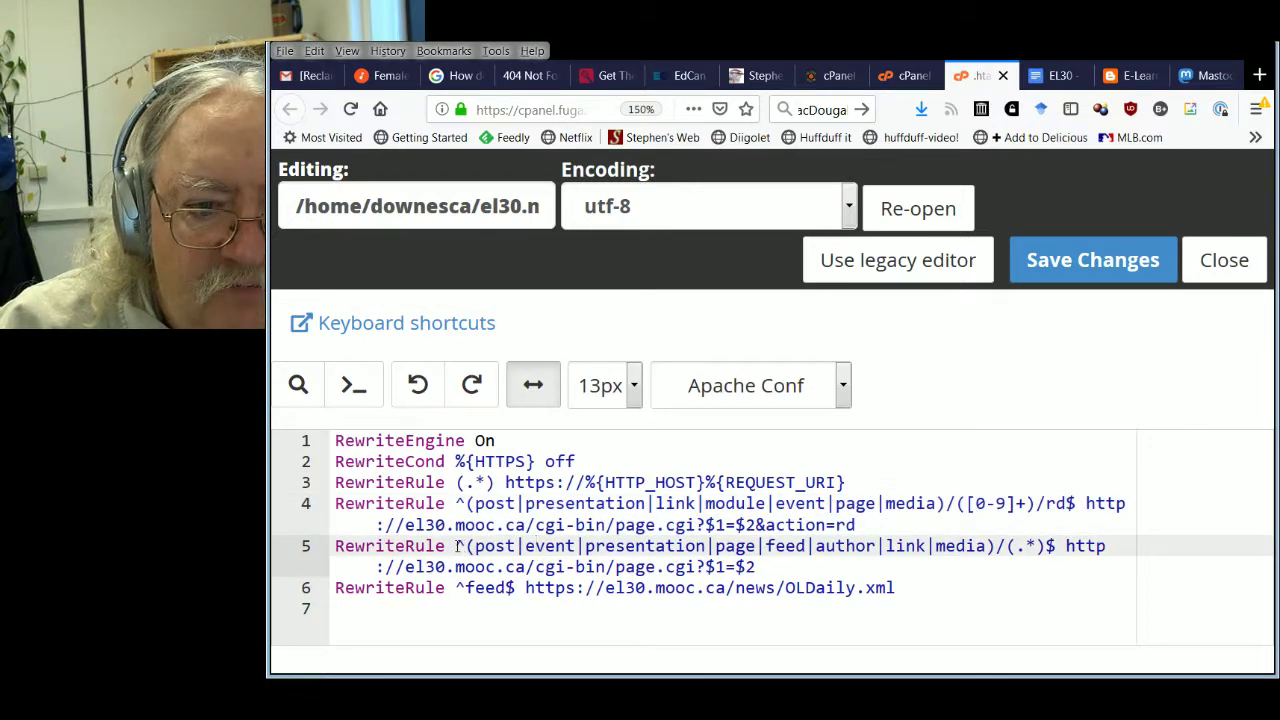
drag(456, 545, 1038, 545)
click(1018, 545)
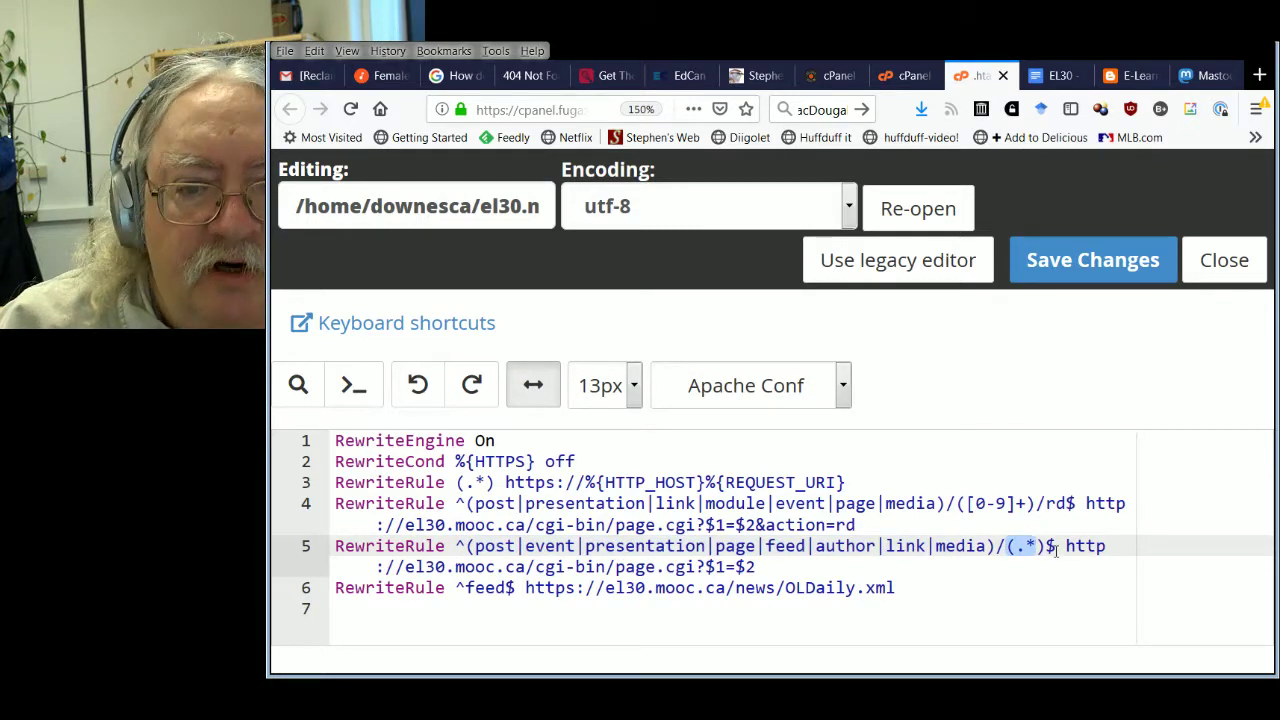
click(667, 566)
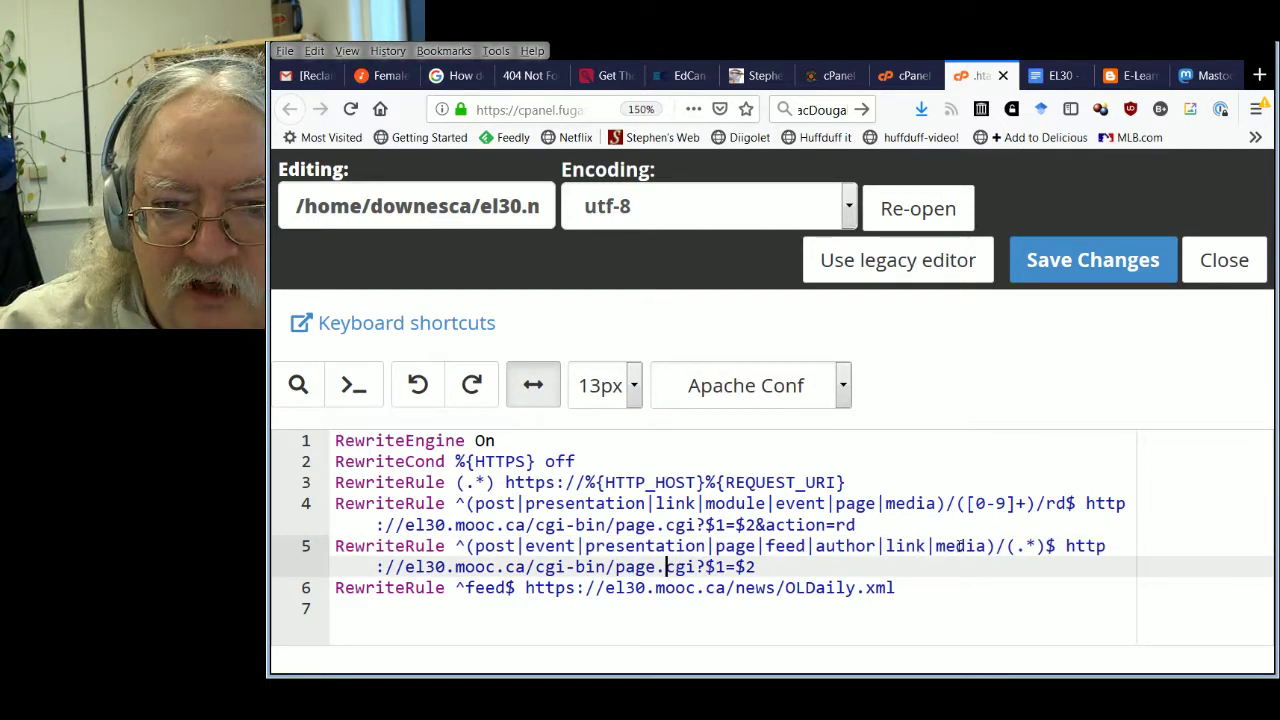
Insert |module|task after media in the line 5 rule and save the file
click(987, 546)
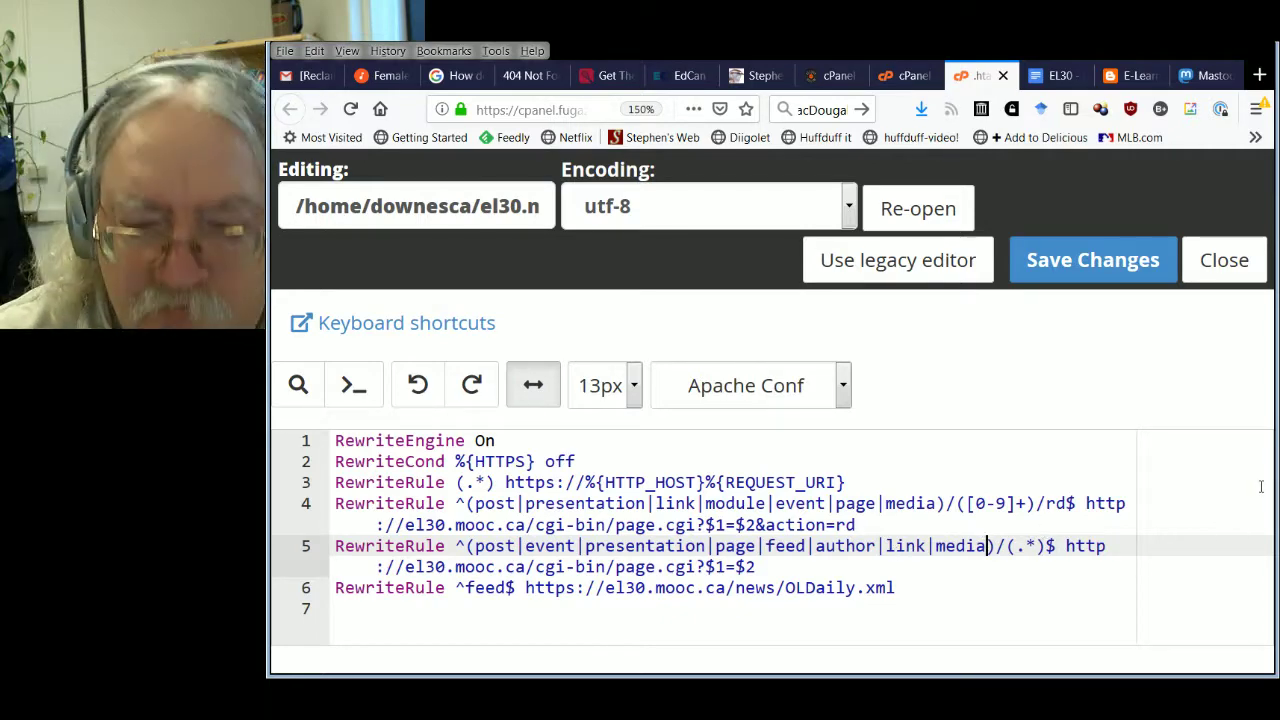
text(|)
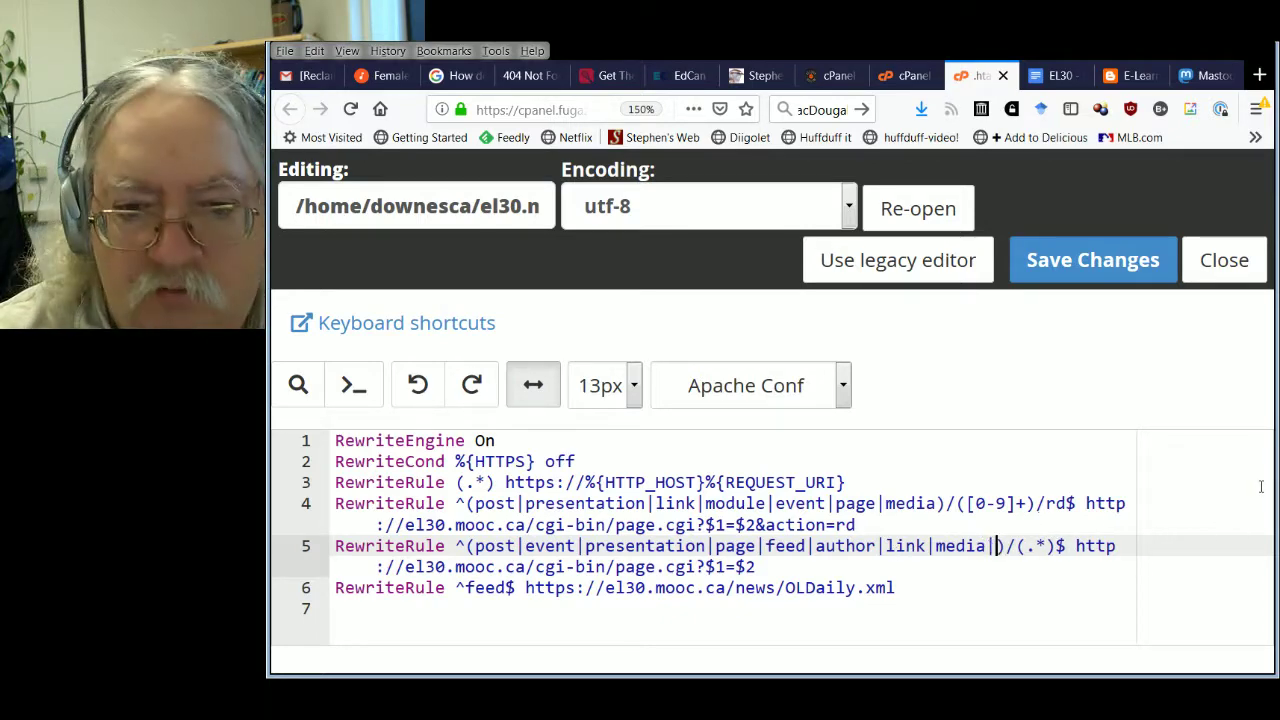
text(modulke)
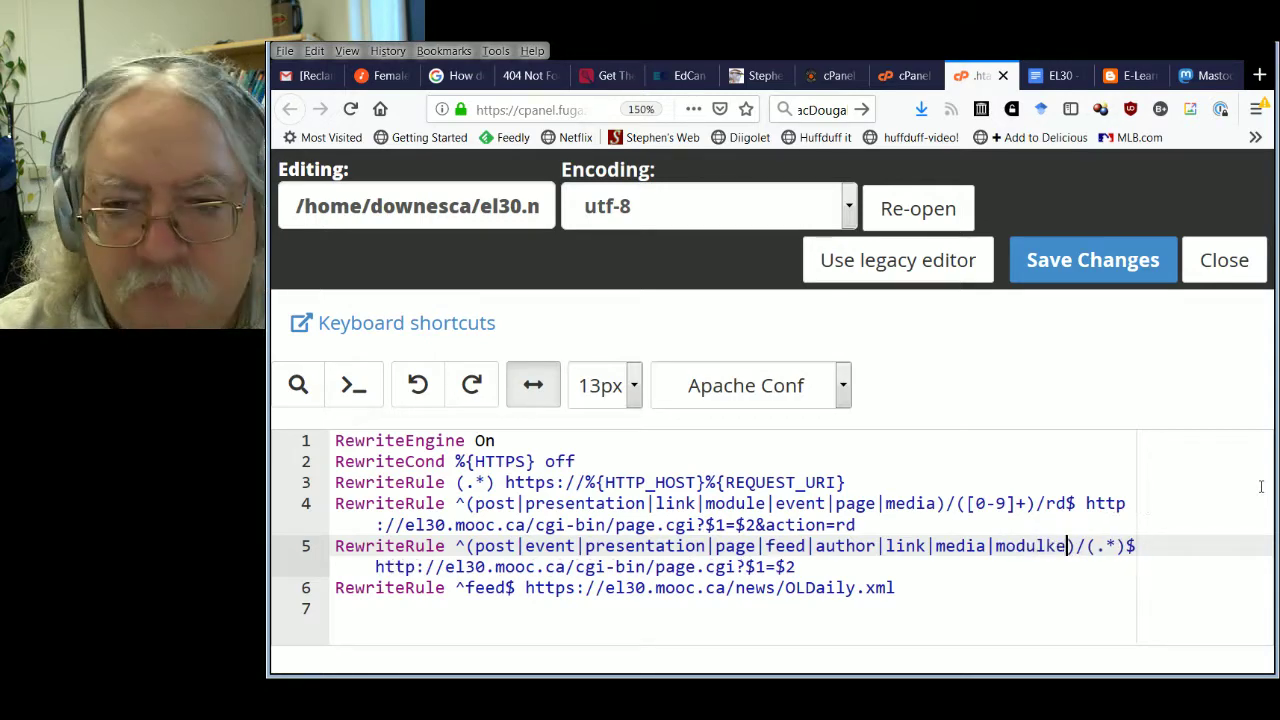
key(BackSpace)
key(BackSpace)
text(e|)
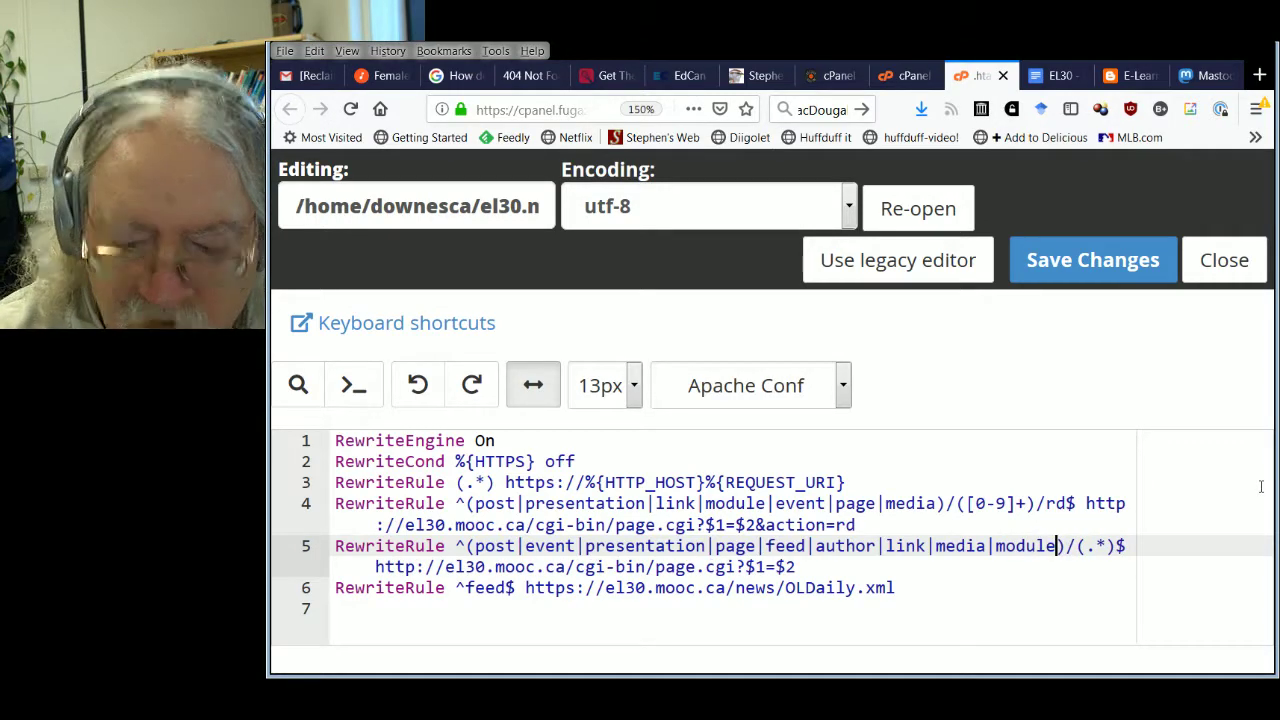
text(task)
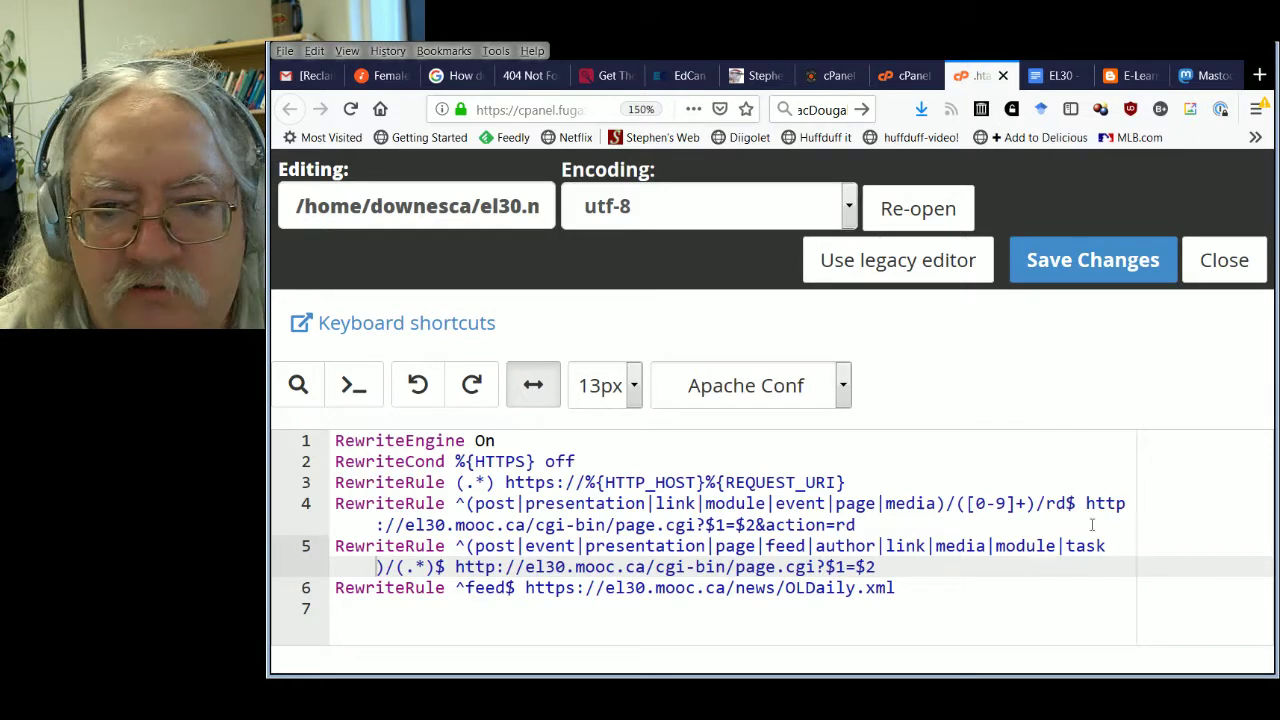
click(1080, 262)
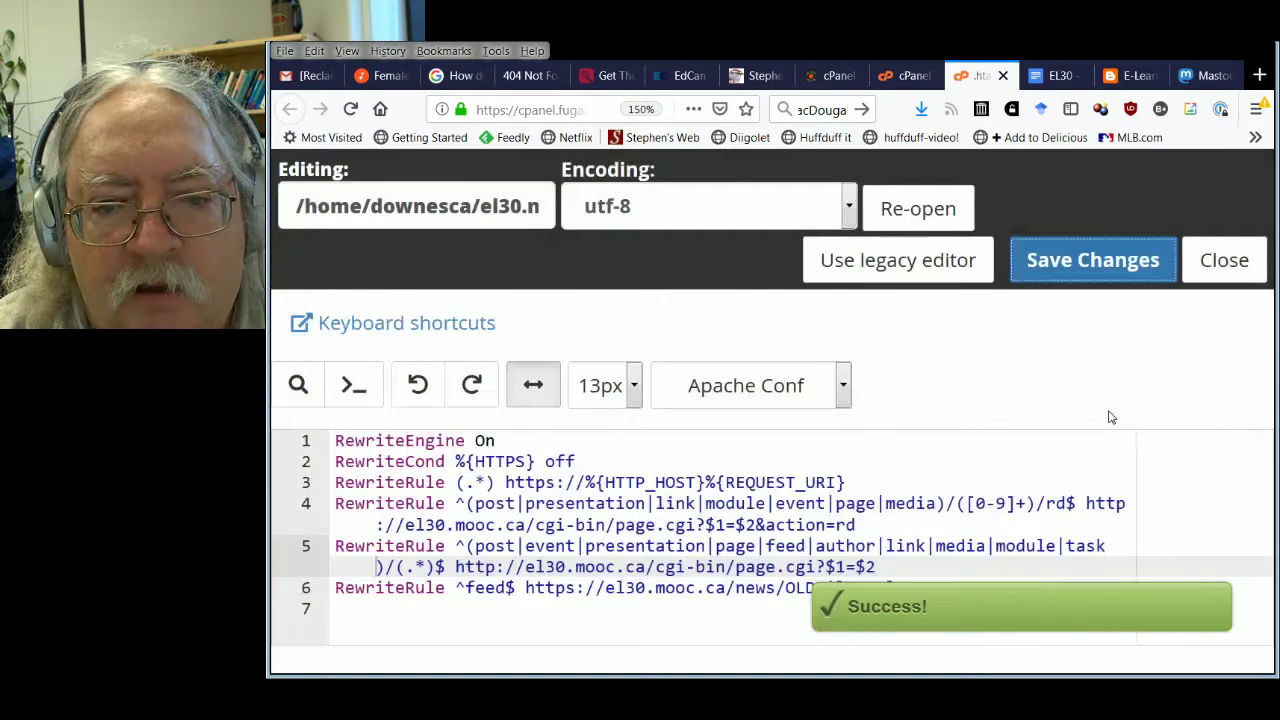
click(756, 80)
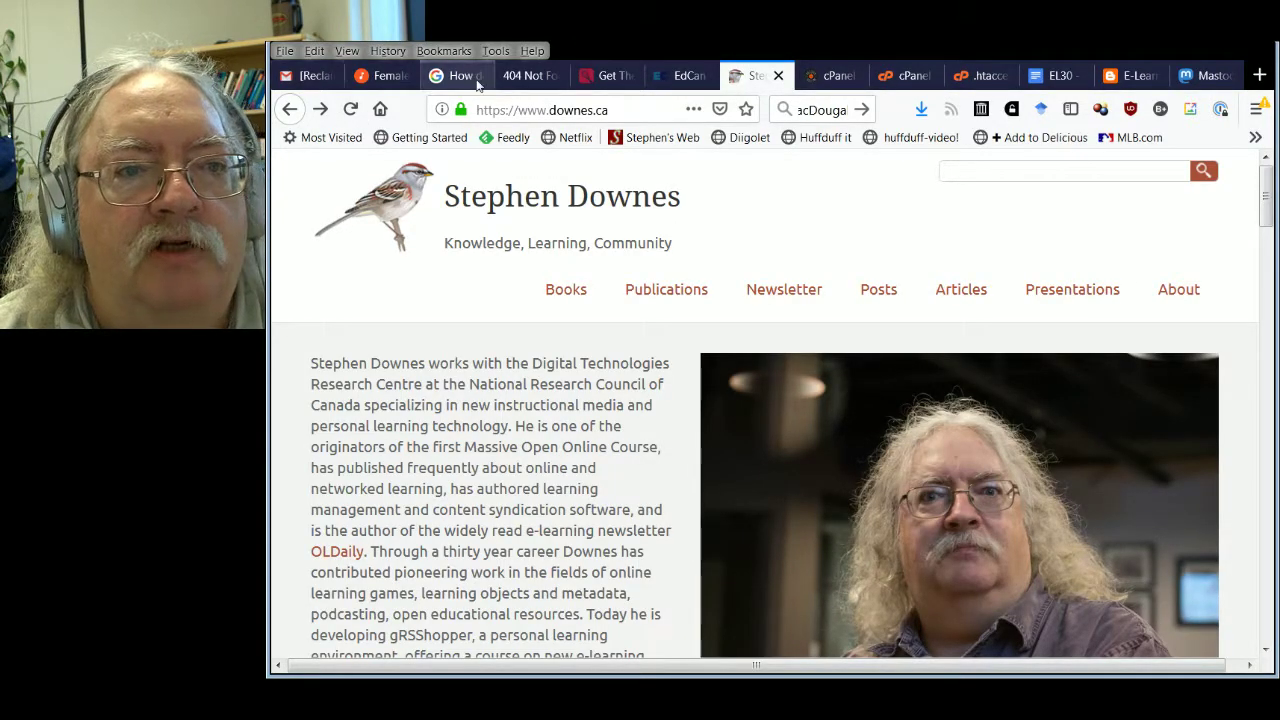
Reload the /module/8 page, then try the short el30.mooc.ca/task/1 address
click(526, 78)
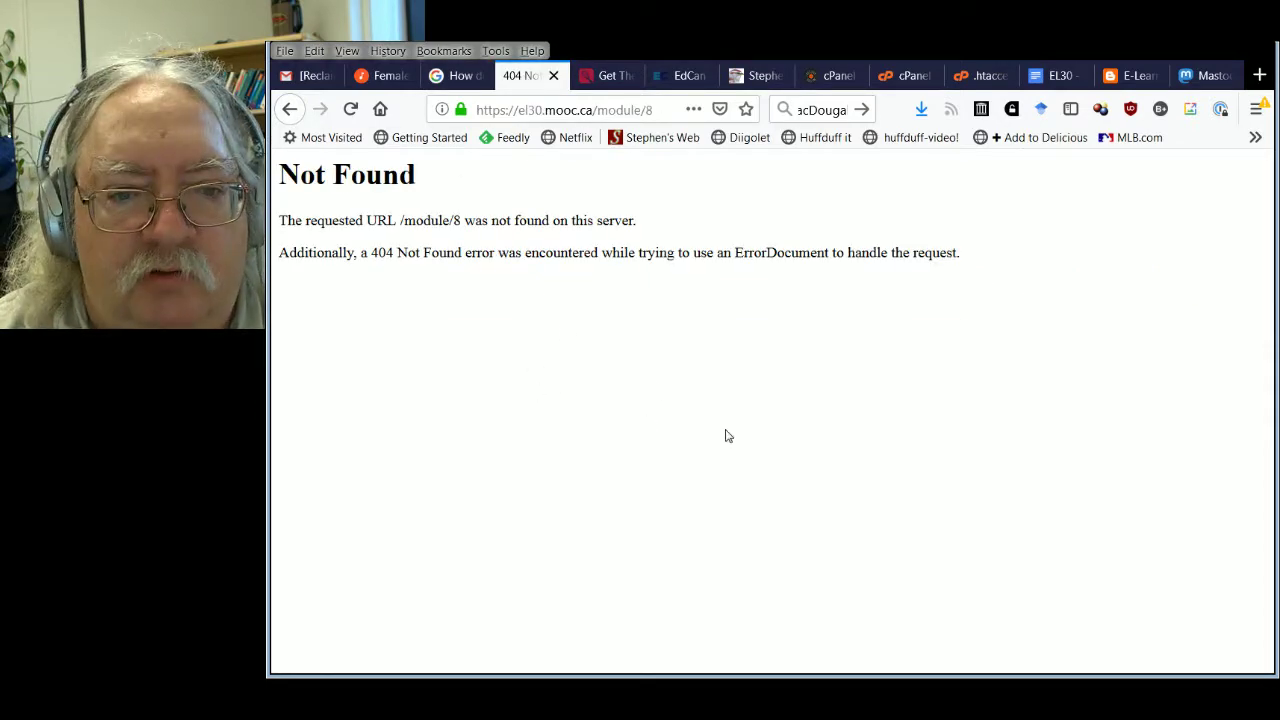
key(F5)
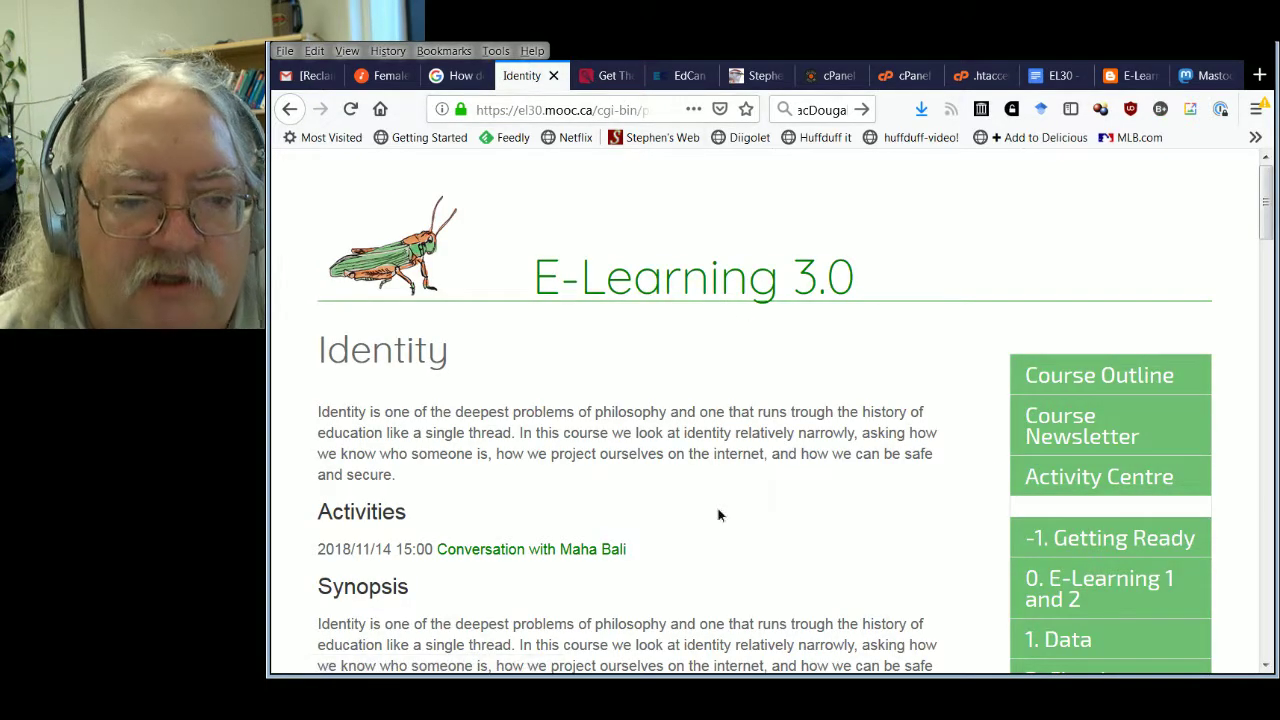
drag(598, 110, 655, 110)
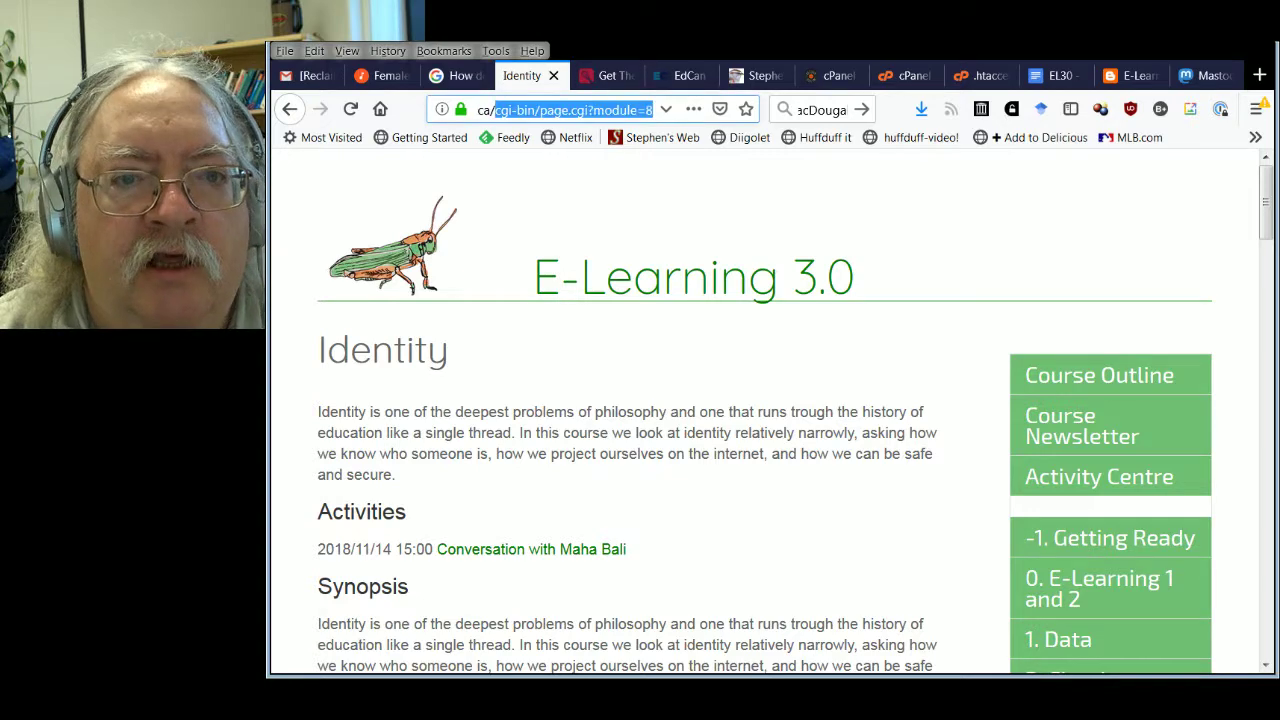
text(ttps://el30.mooc.ca/task)
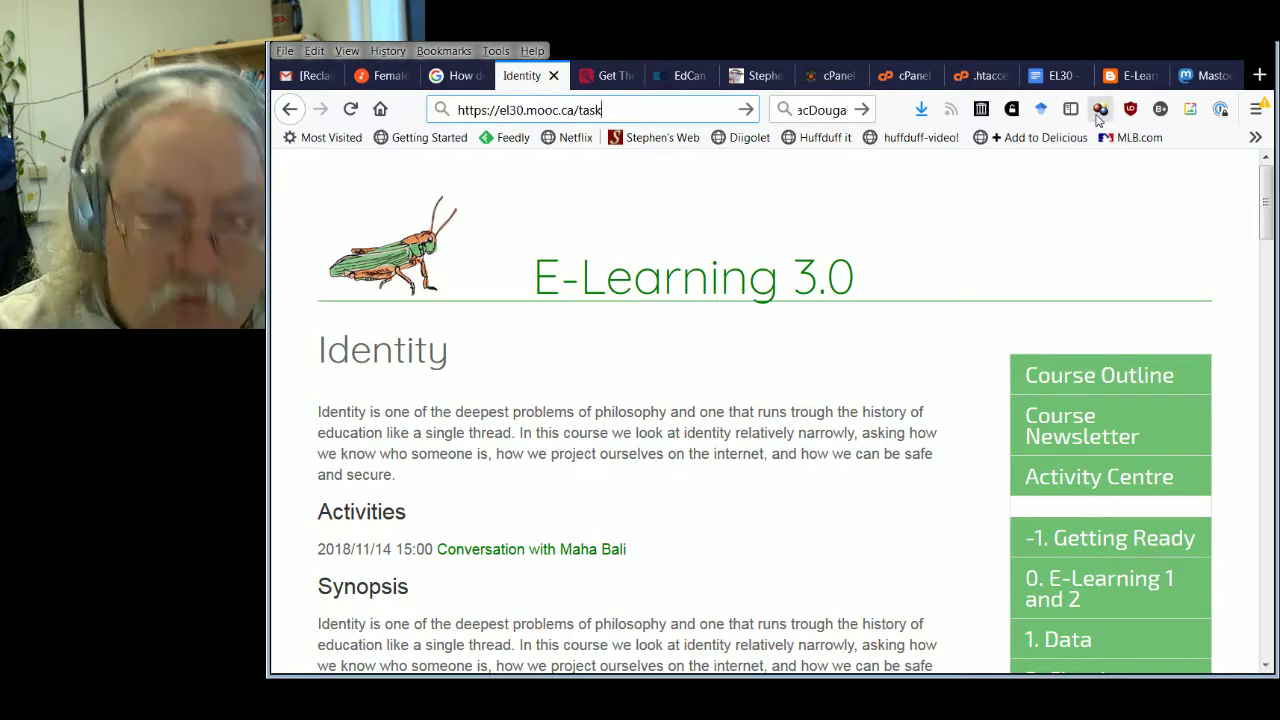
text(/1)
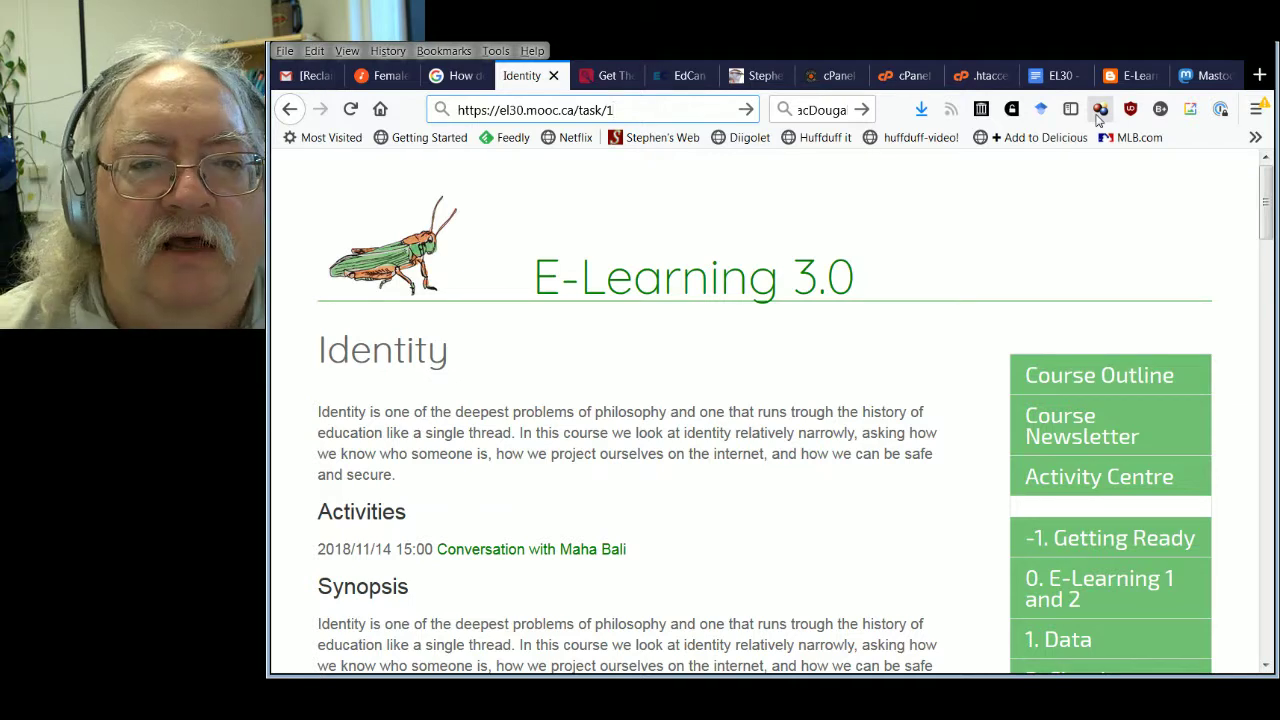
key(Return)
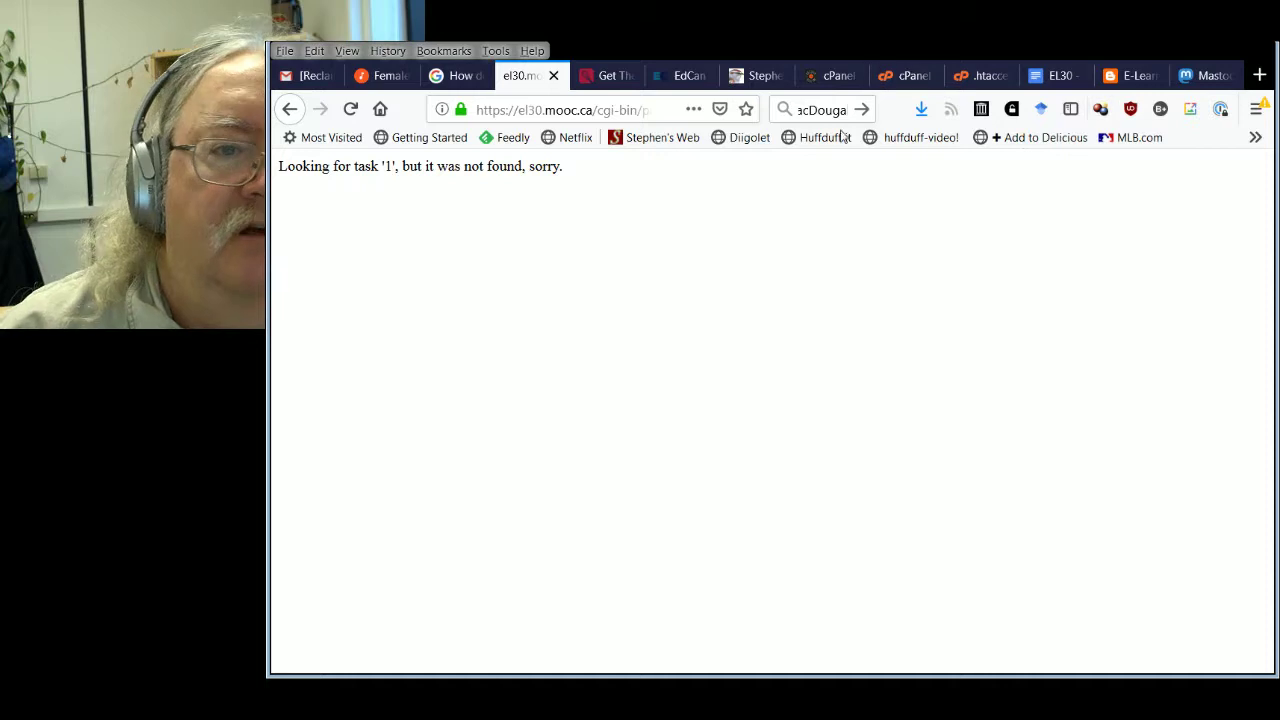
Go back and load the cgi-bin/page.cgi?page=PLE address
click(289, 109)
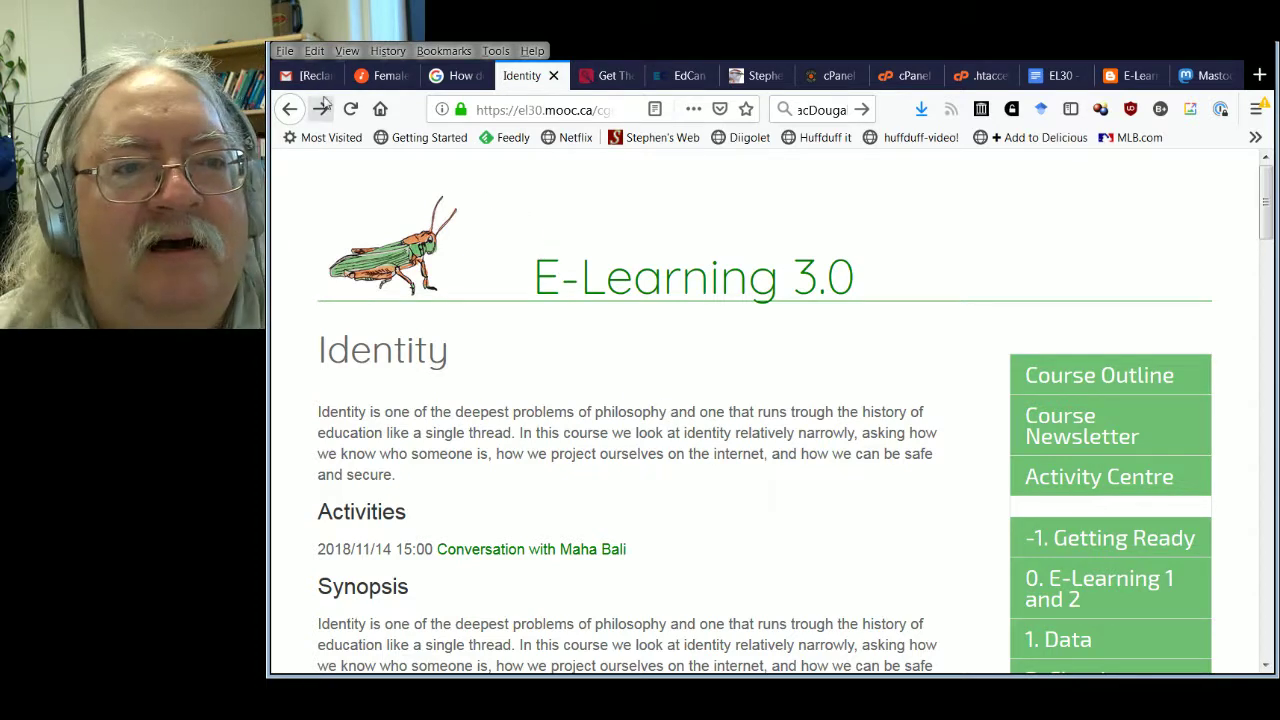
click(600, 110)
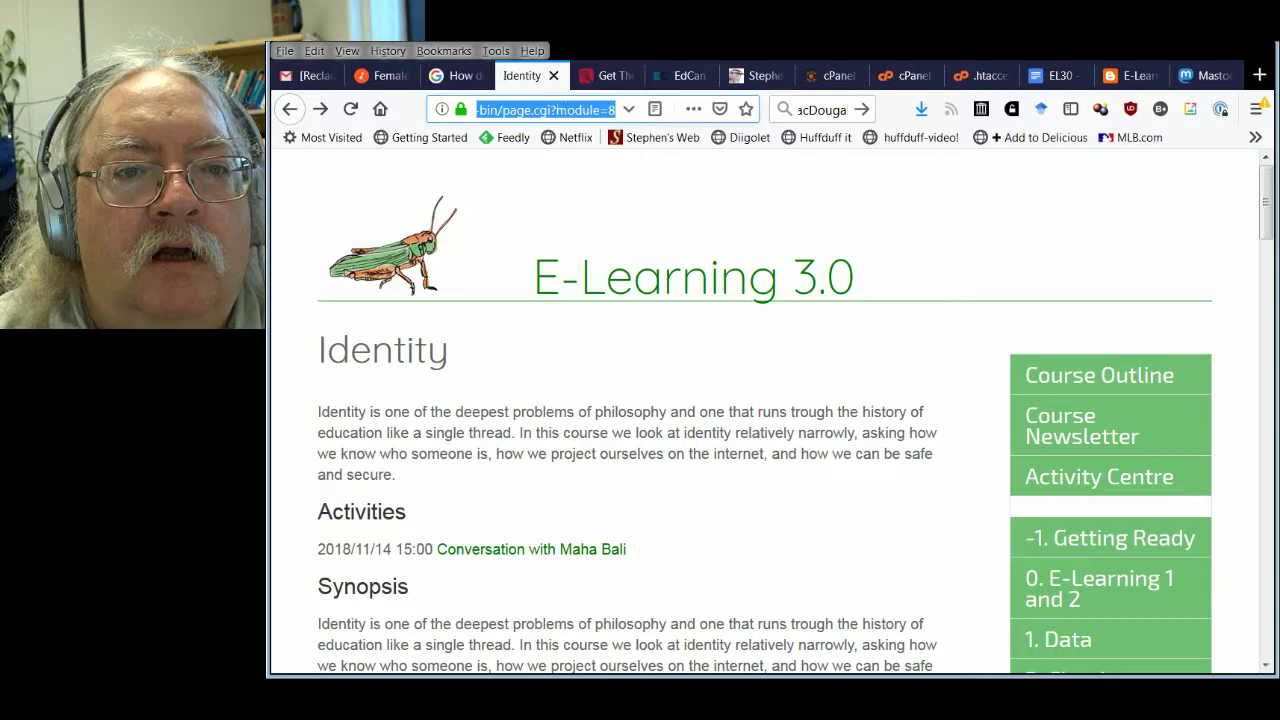
click(556, 112)
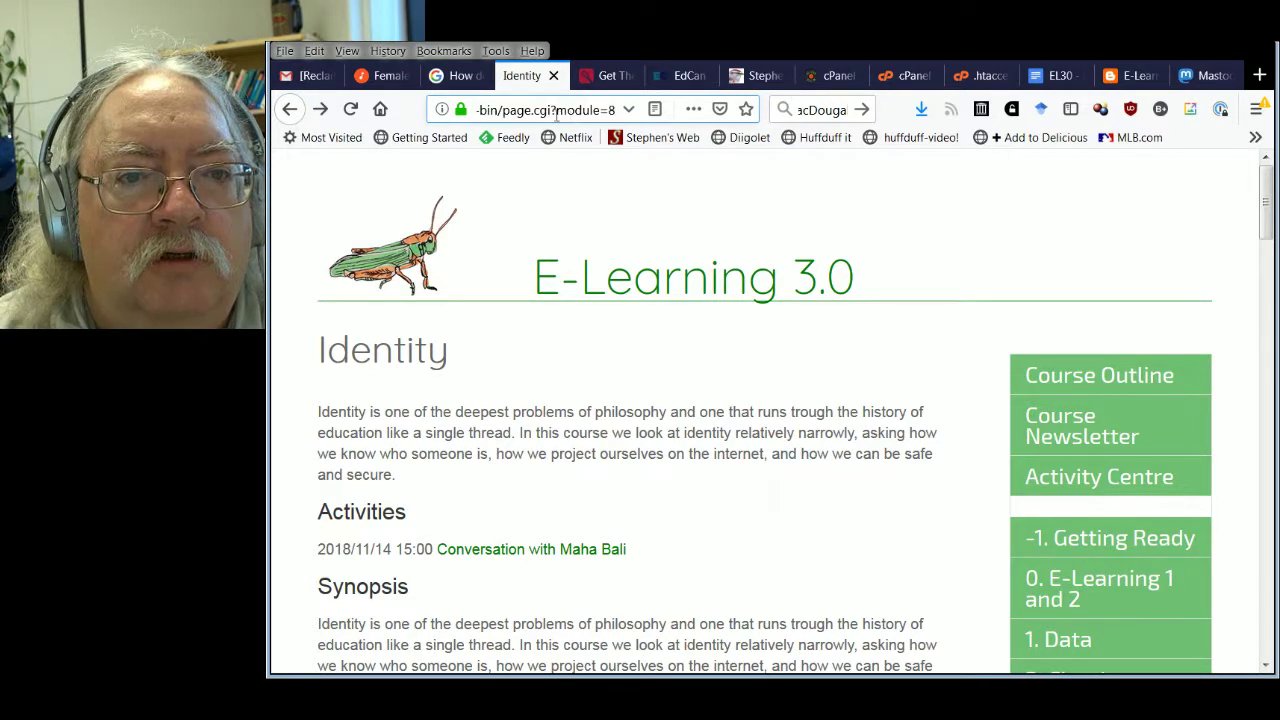
drag(556, 112, 839, 92)
text(pahge)
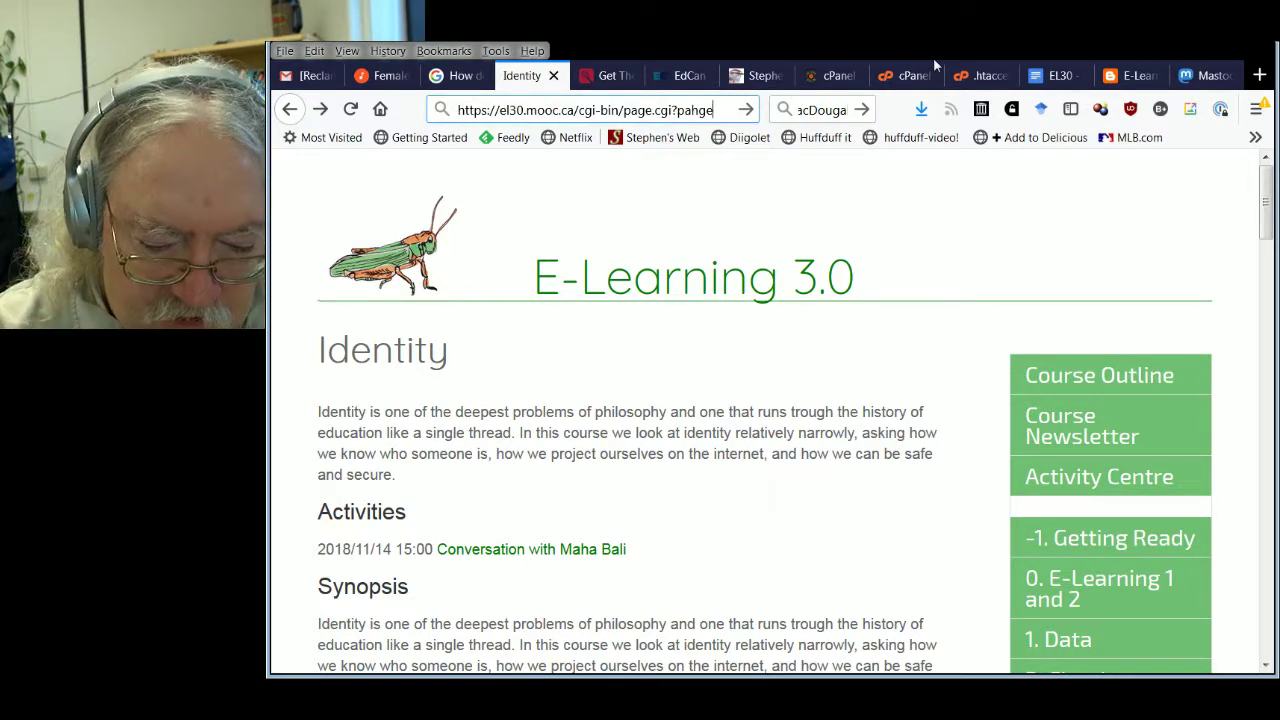
key(BackSpace)
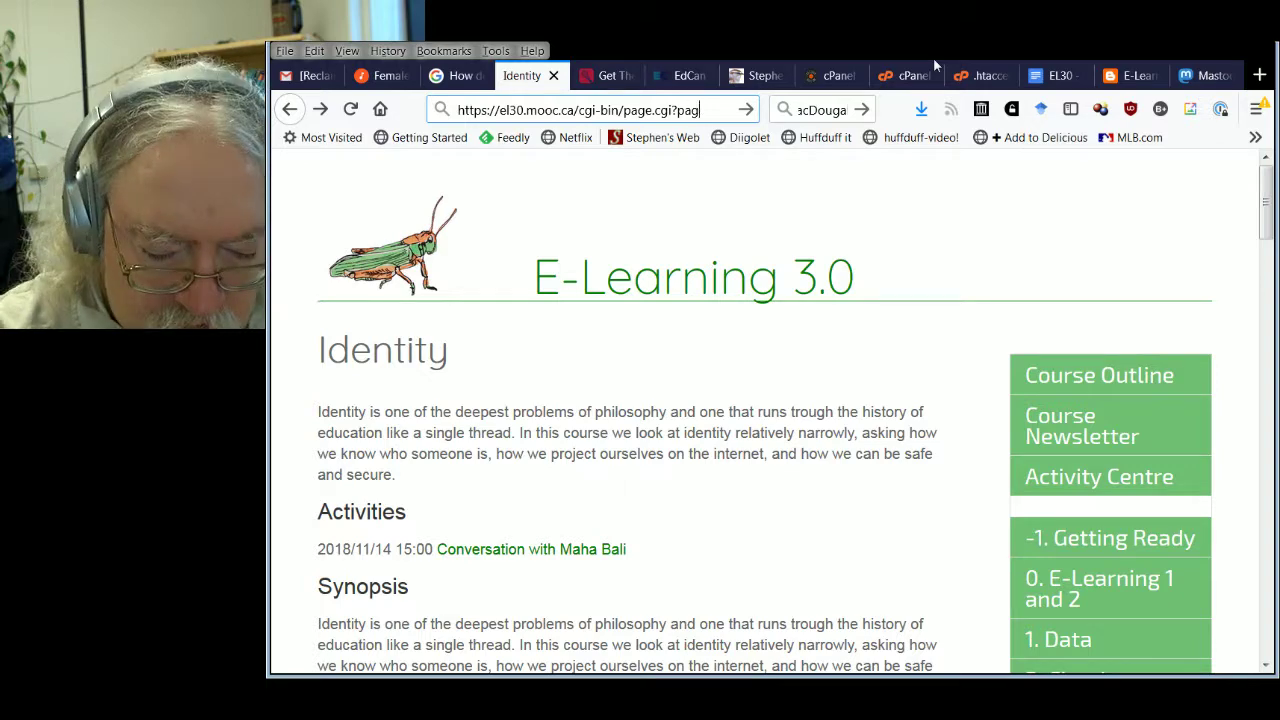
text(e=PLE)
key(Return)
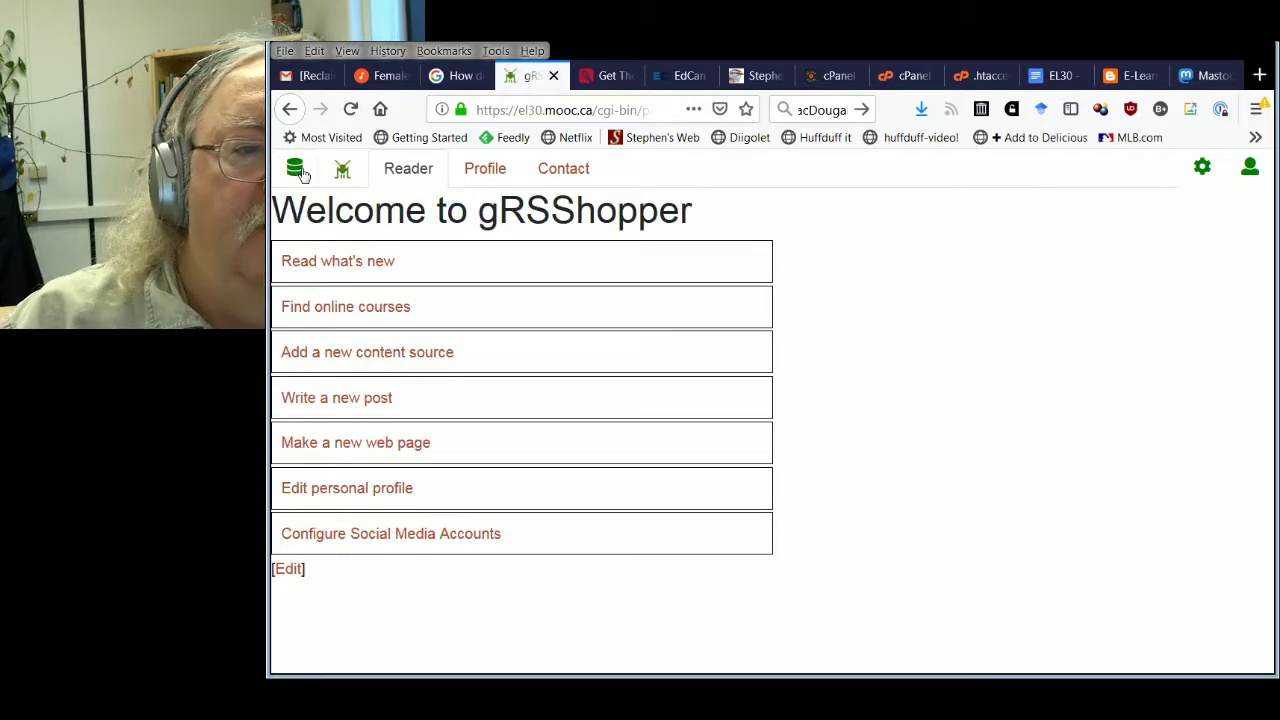
From the admin panel's Make list, list tasks and open Identity for editing
click(296, 169)
click(368, 172)
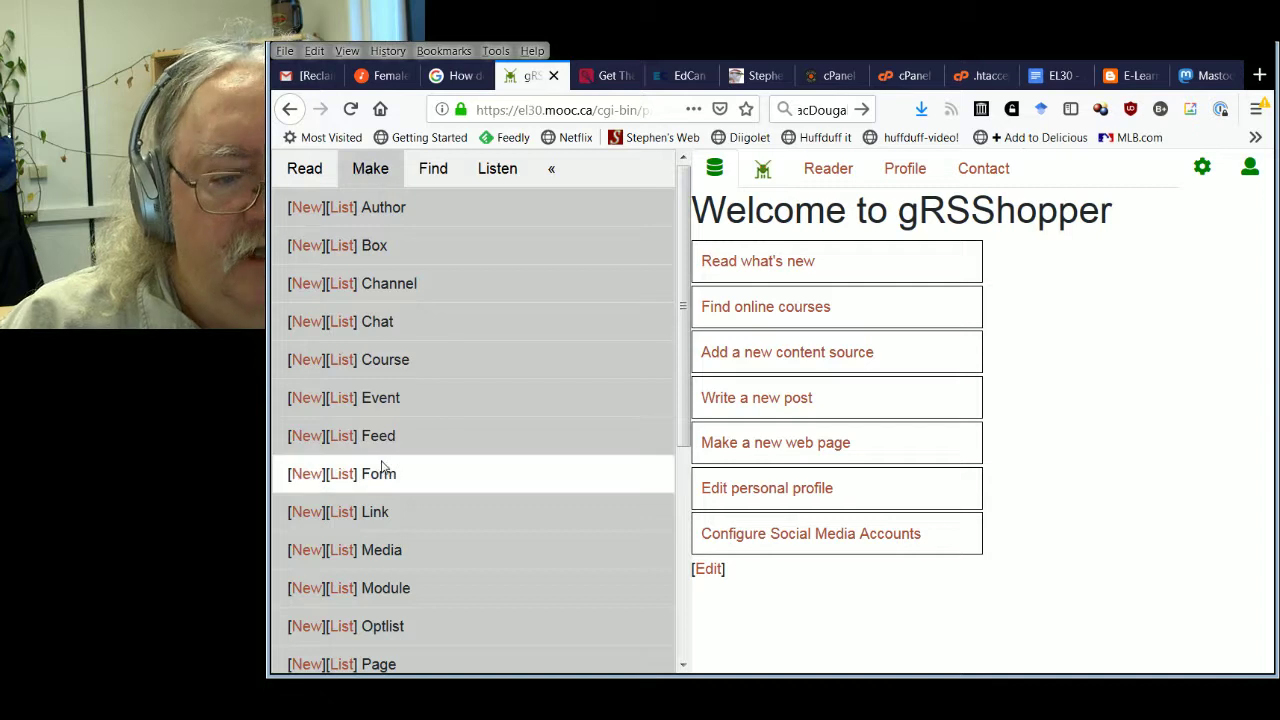
scroll(400, 430, down, 3)
scroll(445, 550, down, 3)
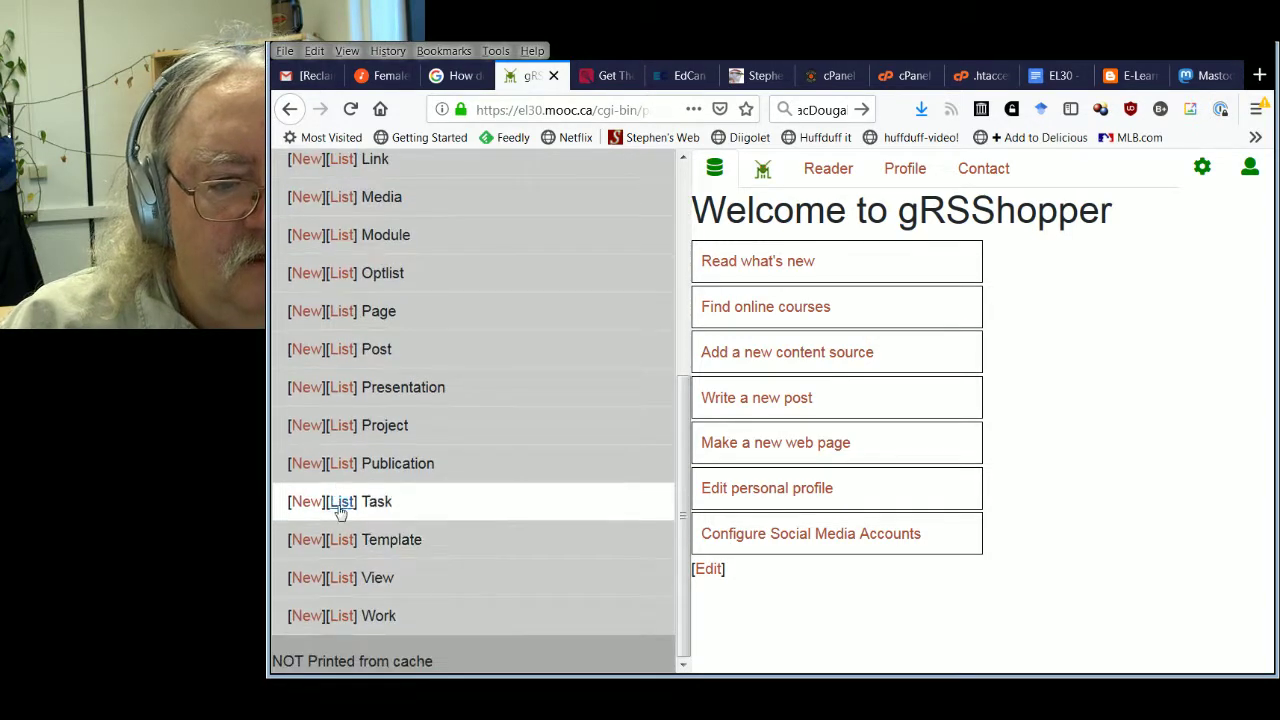
click(340, 503)
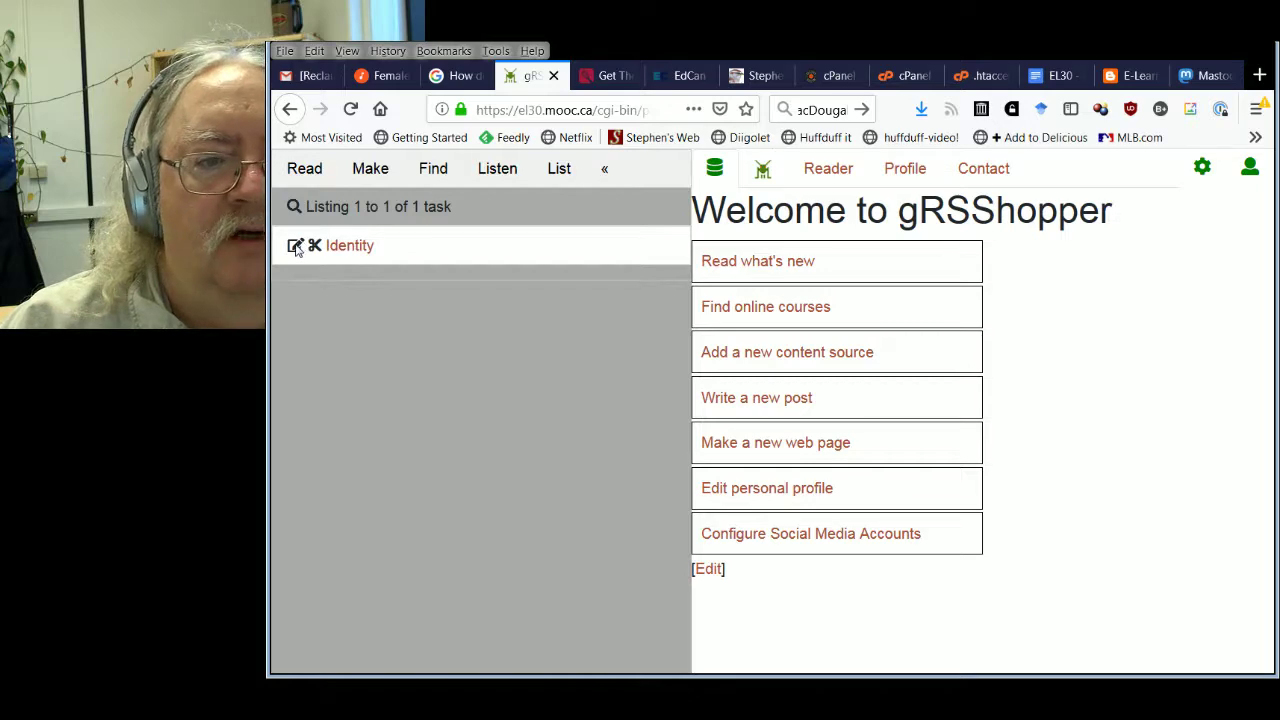
click(296, 247)
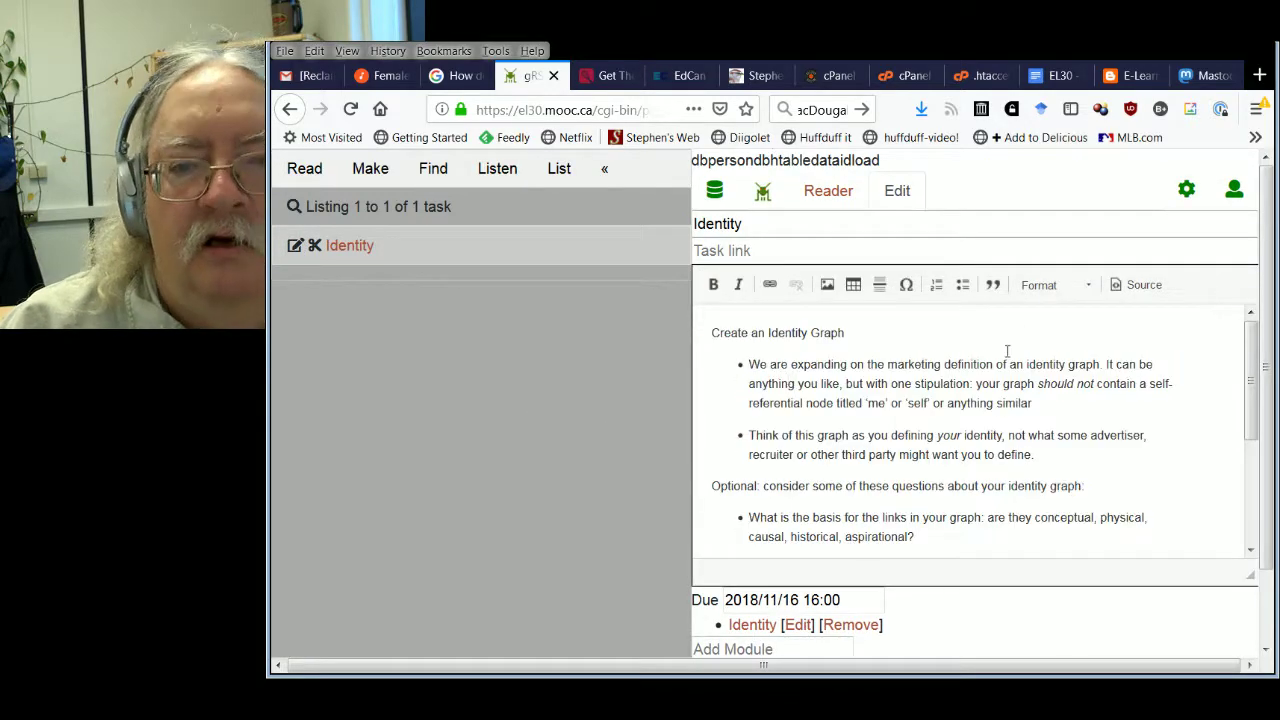
scroll(1174, 423, down, 5)
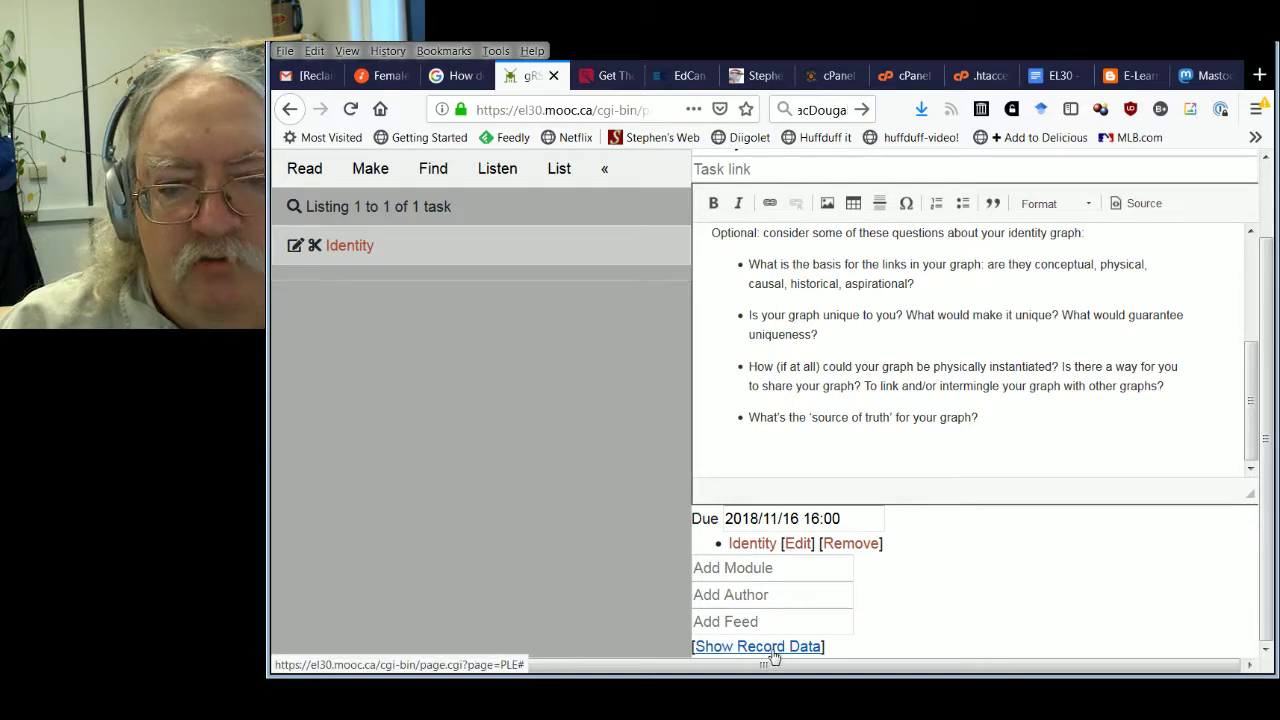
scroll(773, 650, up, 1)
scroll(1000, 606, down, 1)
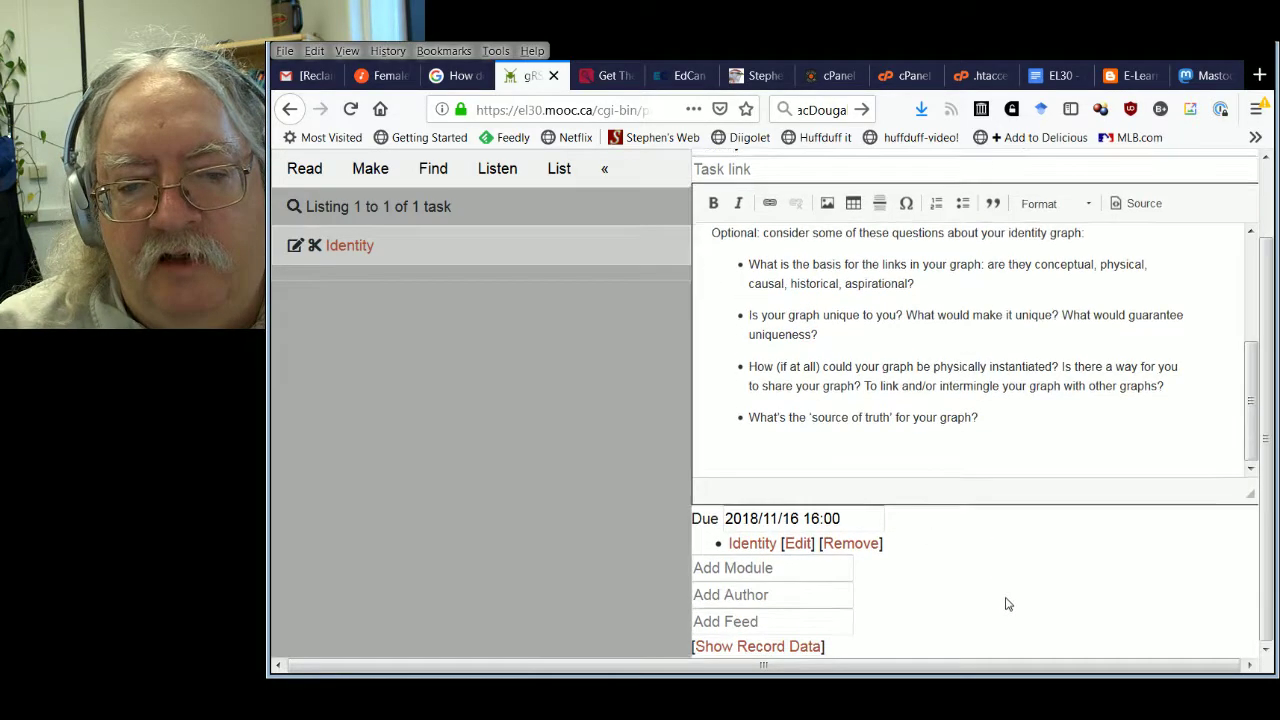
scroll(955, 608, down, 1)
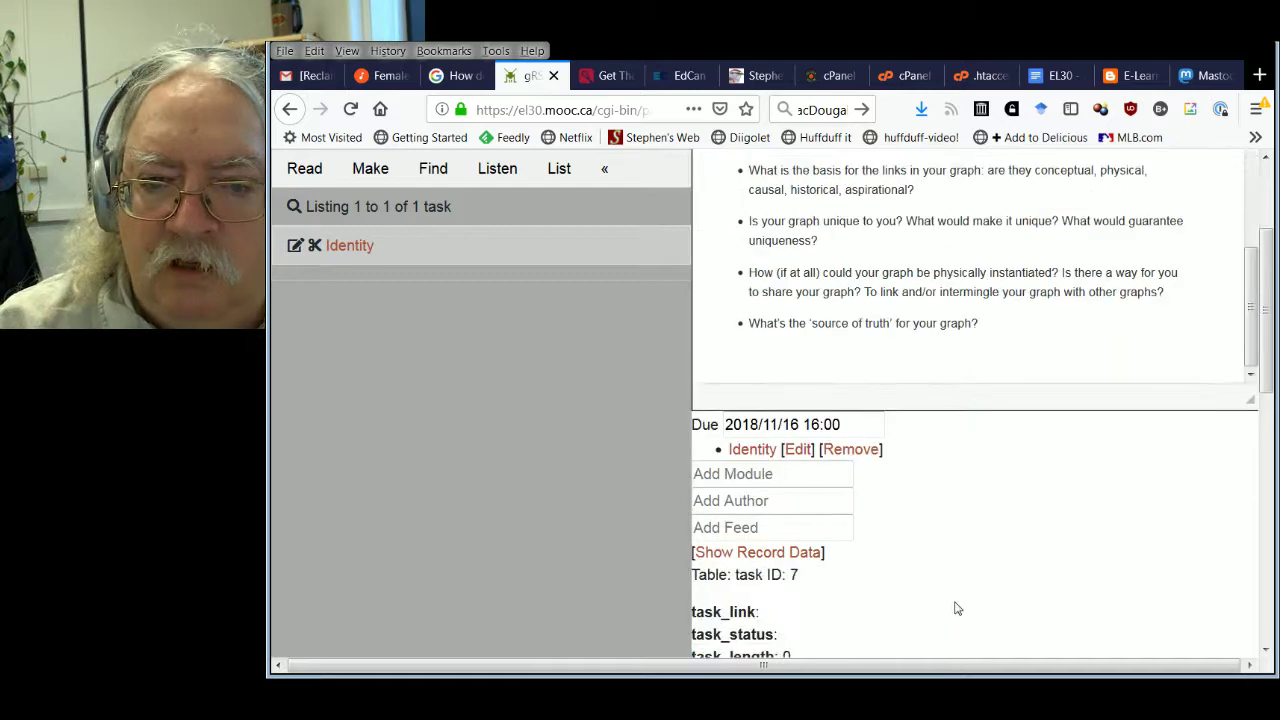
scroll(955, 608, down, 10)
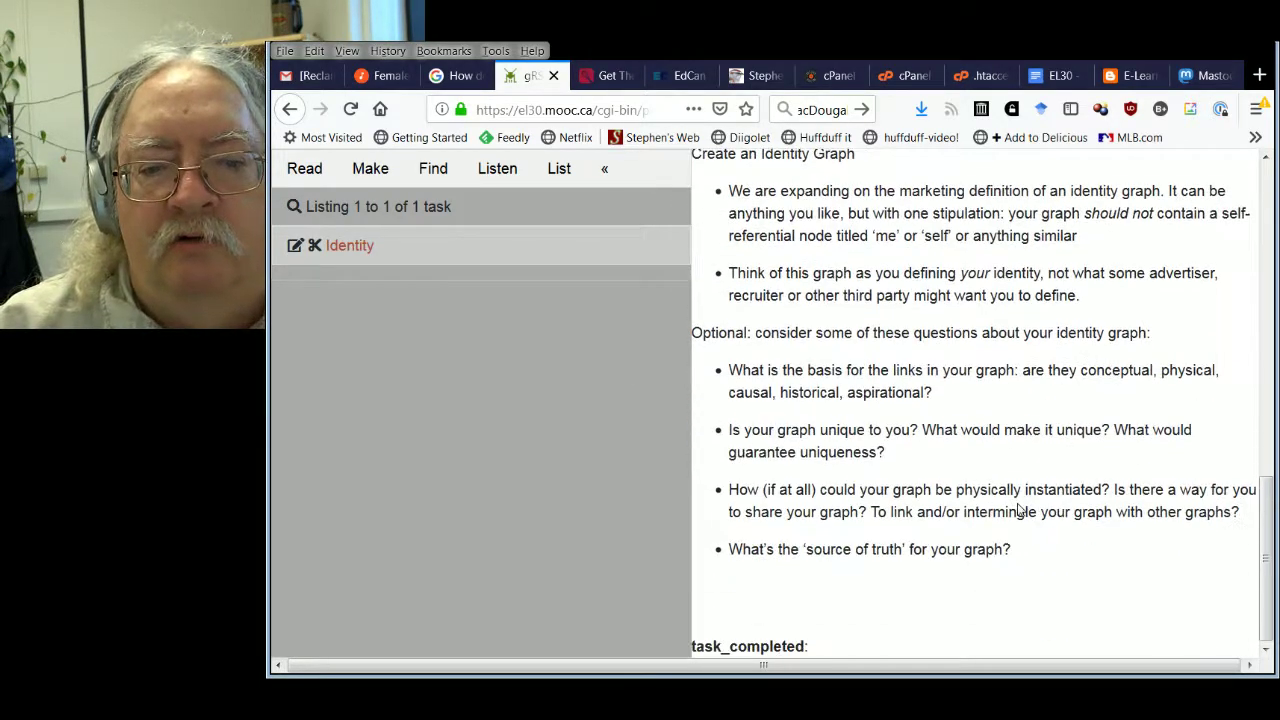
scroll(1016, 510, up, 4)
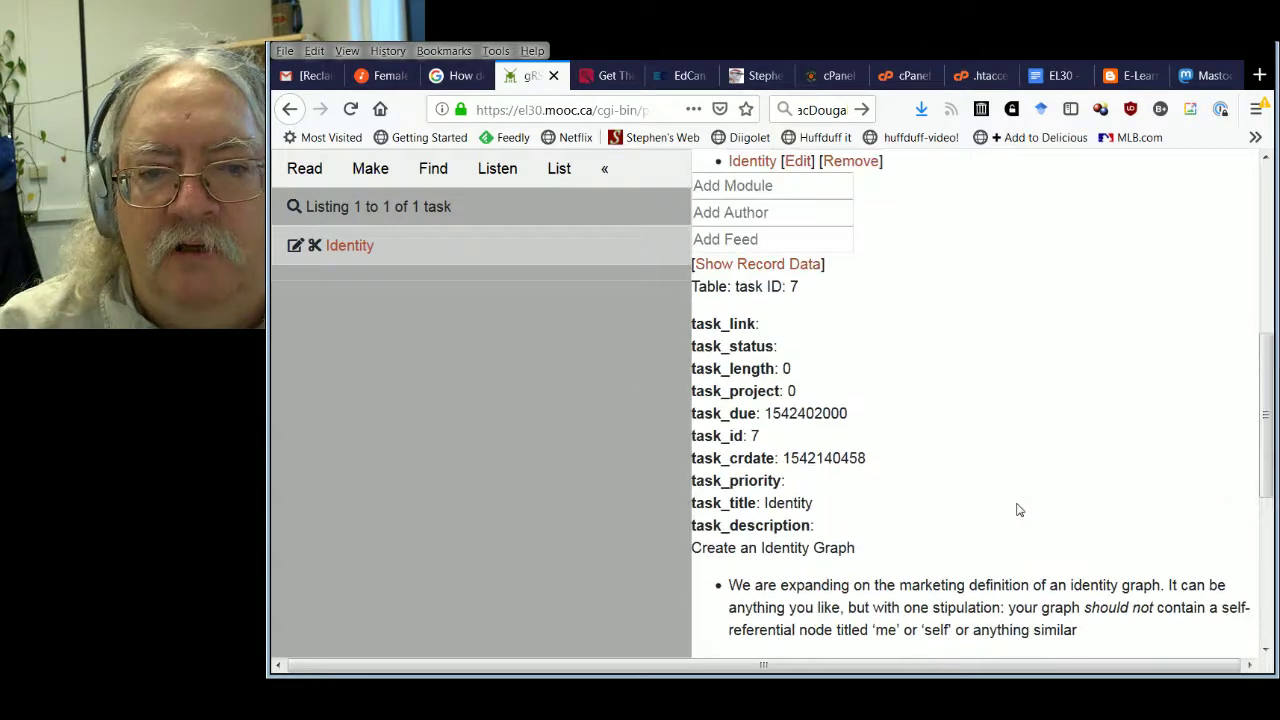
drag(782, 413, 844, 425)
click(780, 415)
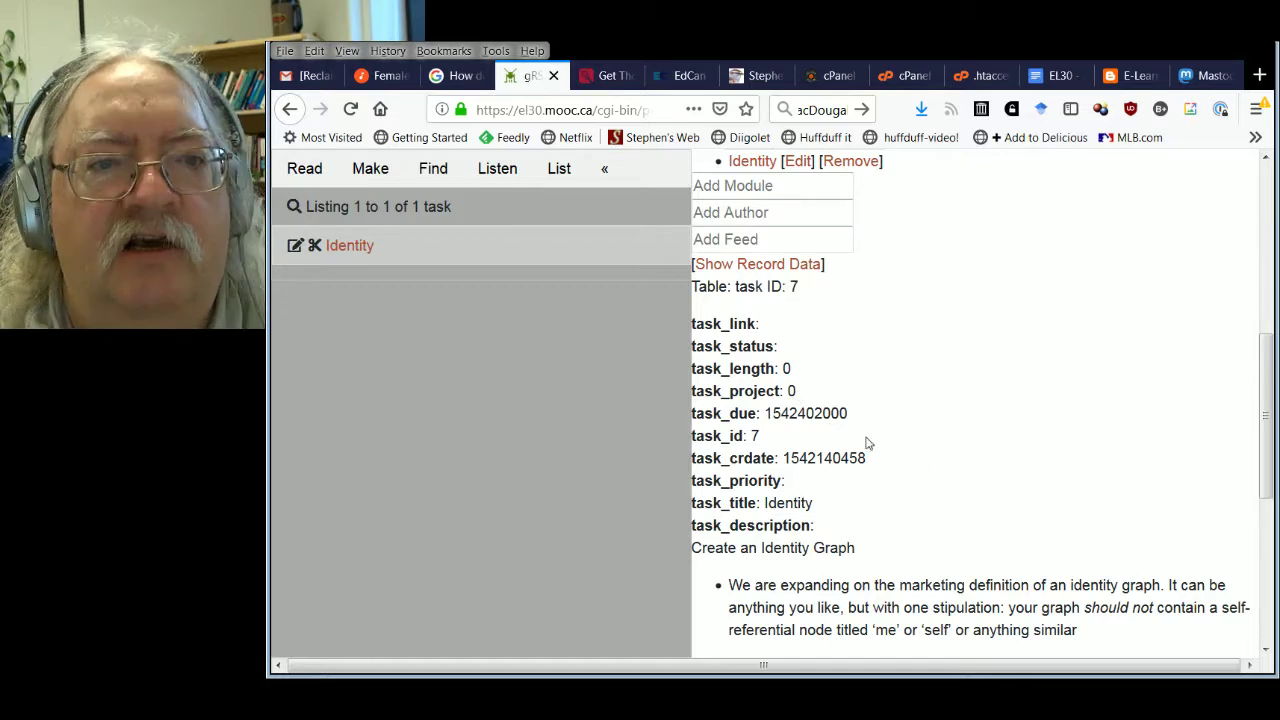
click(607, 110)
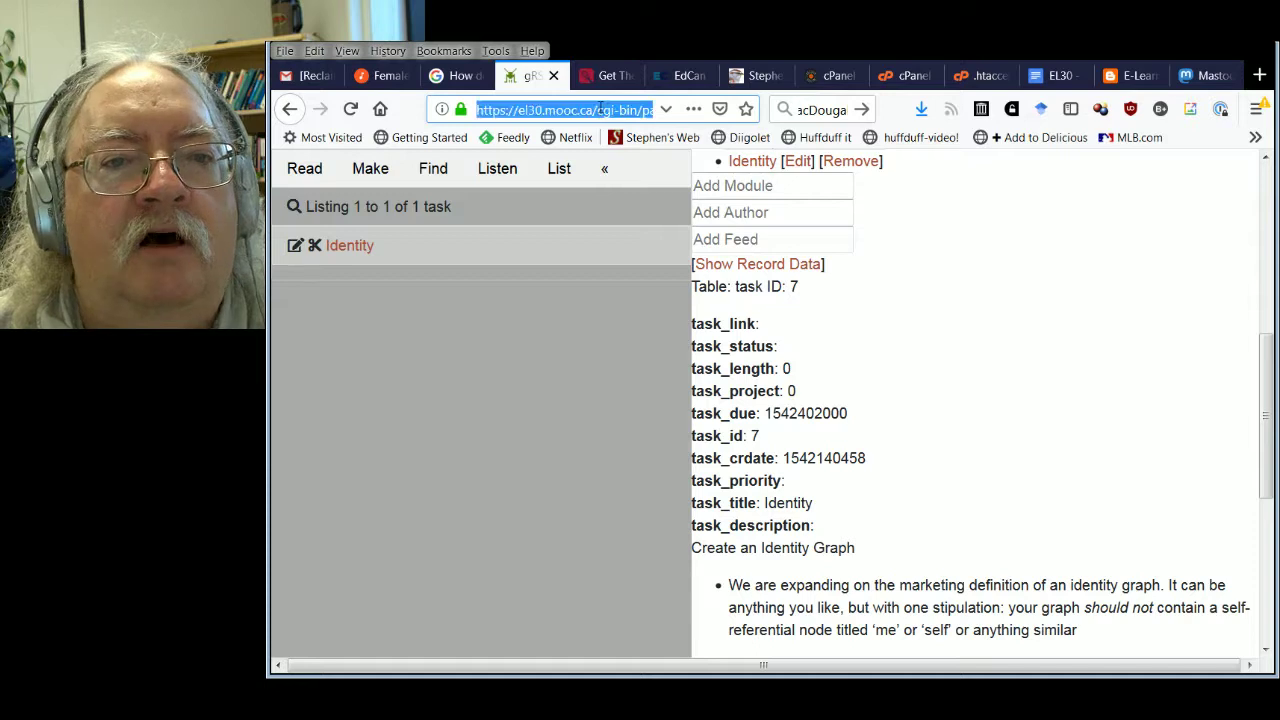
Replace the address with el30.mooc.ca/task/7 and load it
click(597, 110)
key(shift+End)
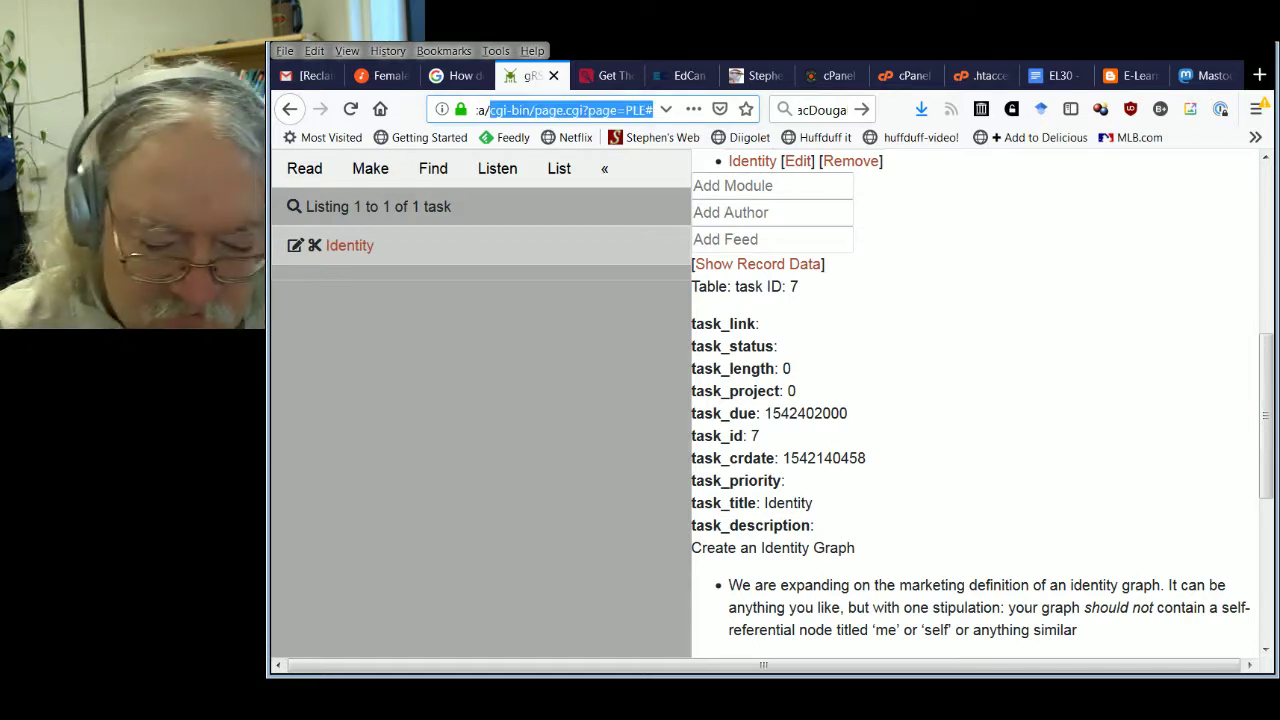
text(task/7)
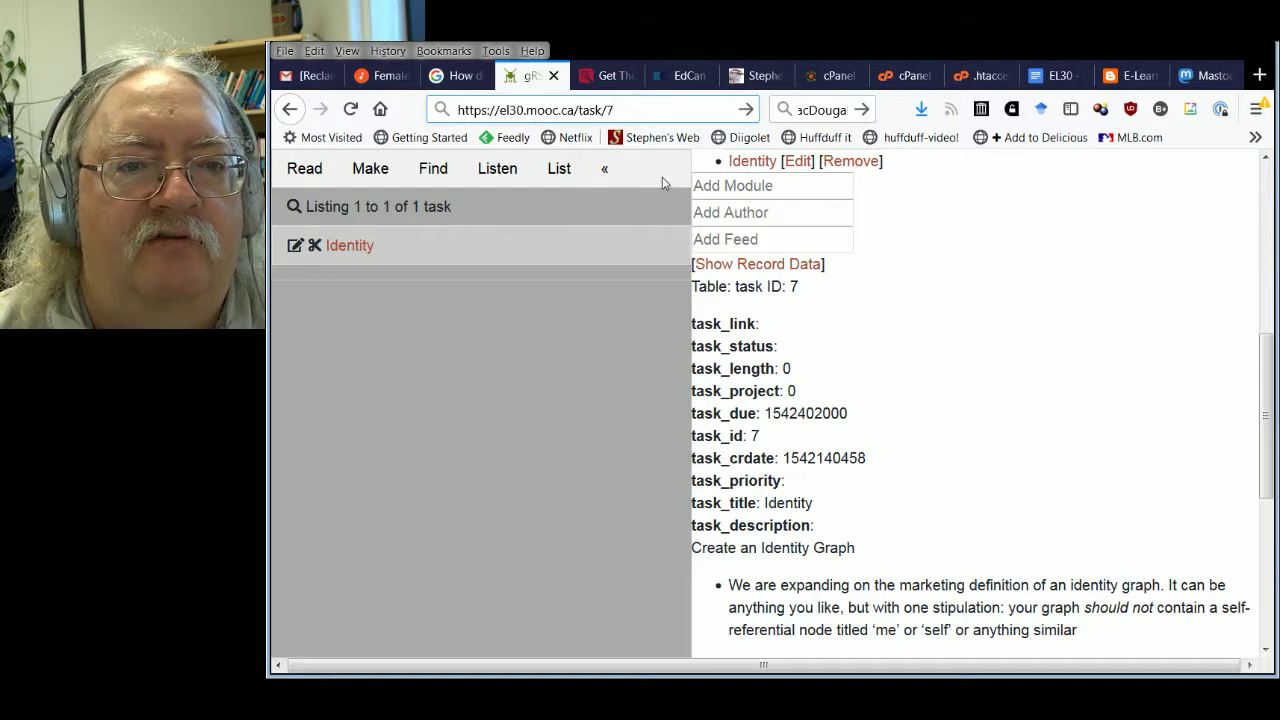
click(528, 190)
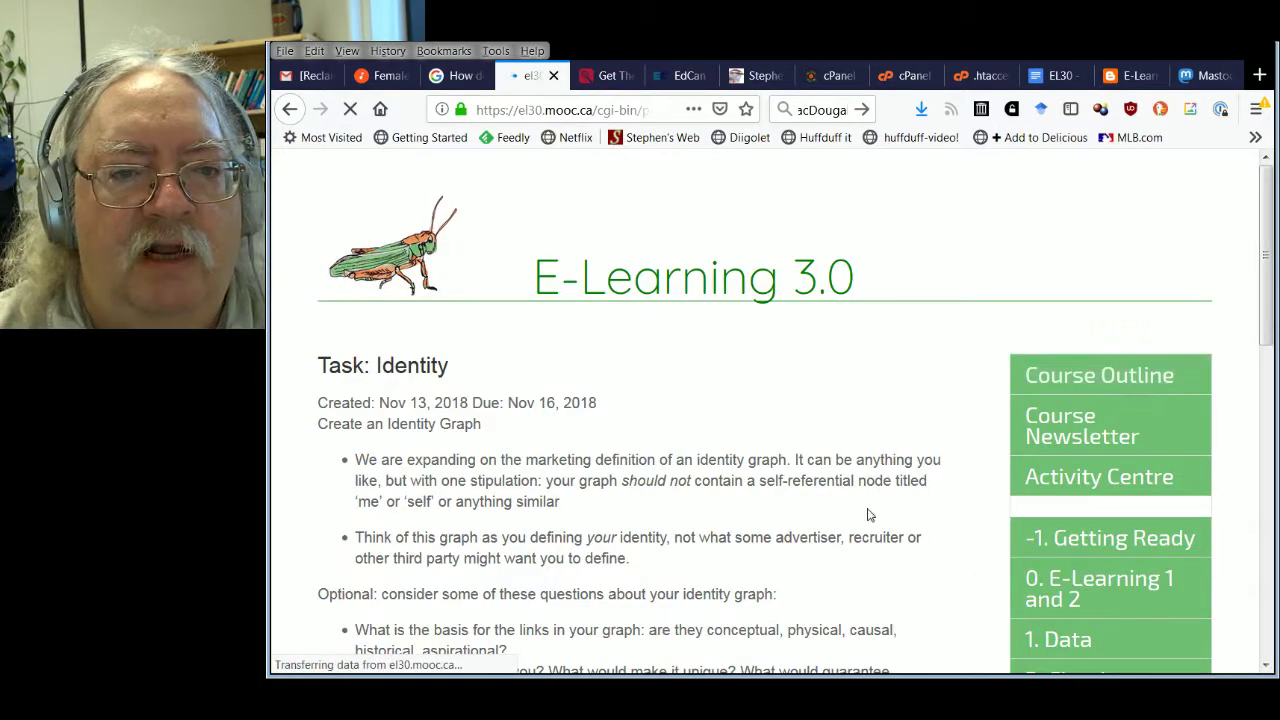
Confirm the redirected address ends in page.cgi?task=7, showing the Task: Identity page
click(600, 113)
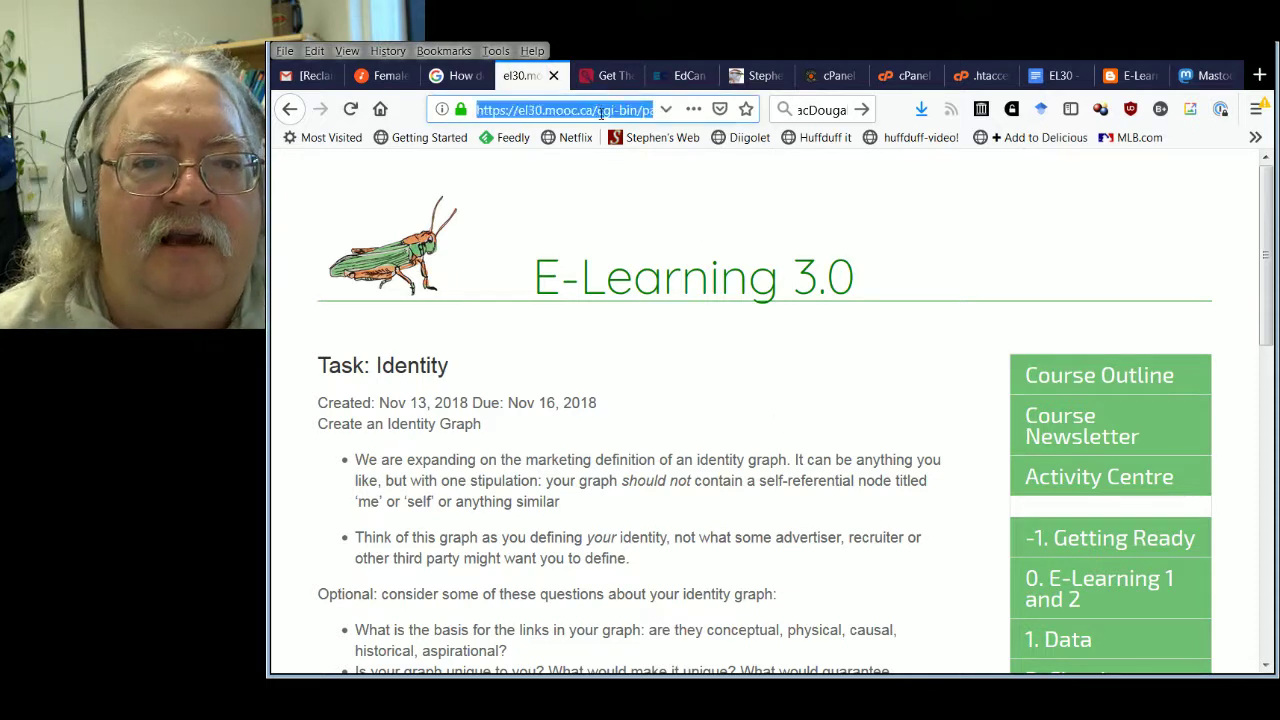
click(600, 112)
drag(636, 110, 652, 110)
click(562, 110)
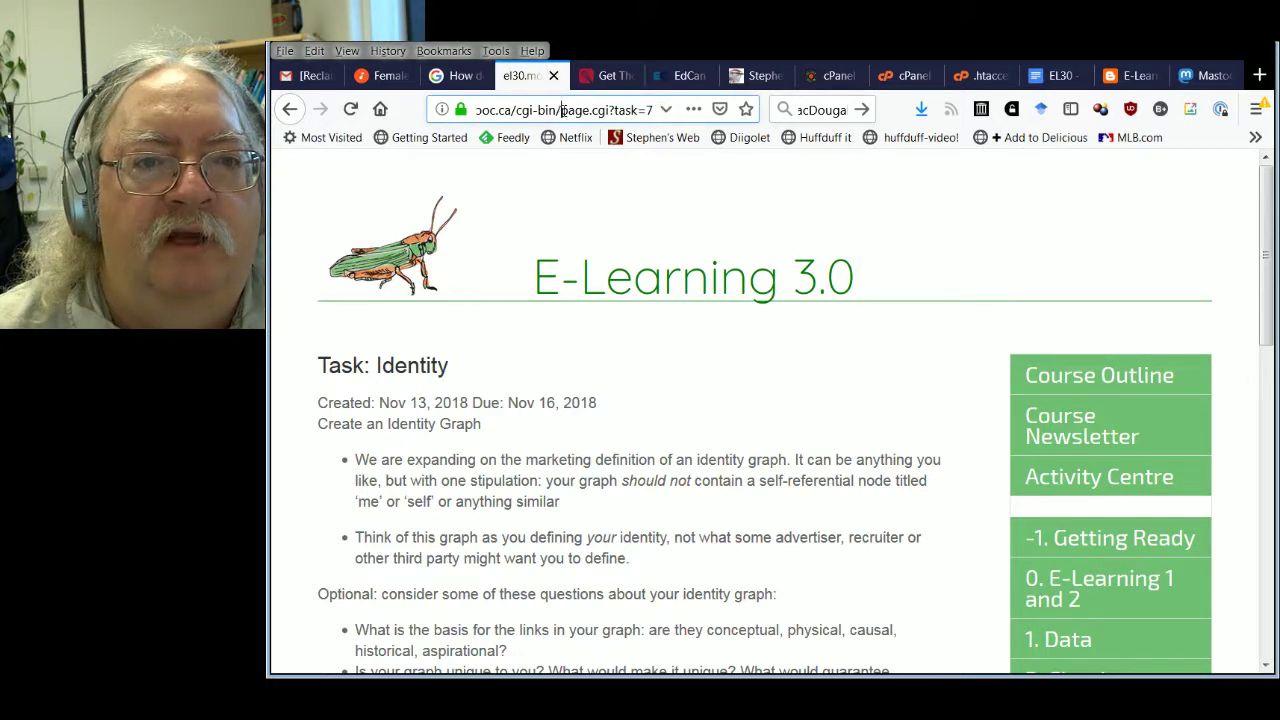
click(650, 457)
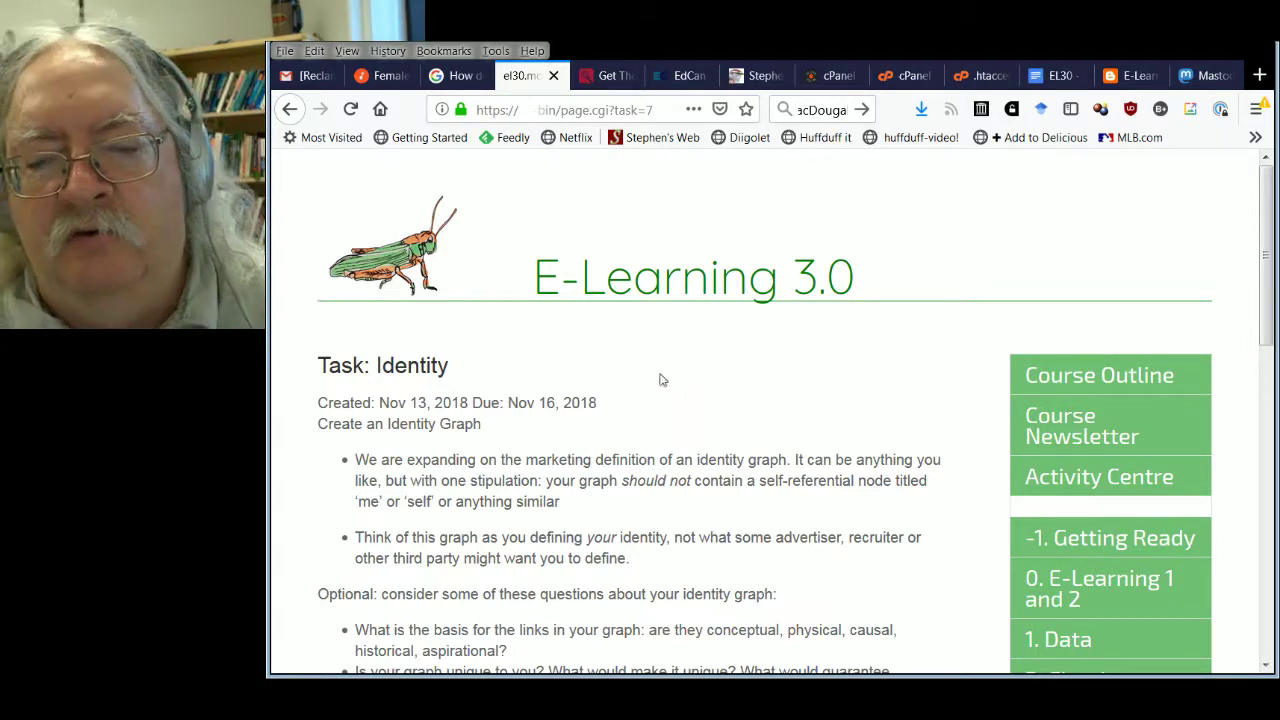
click(583, 112)
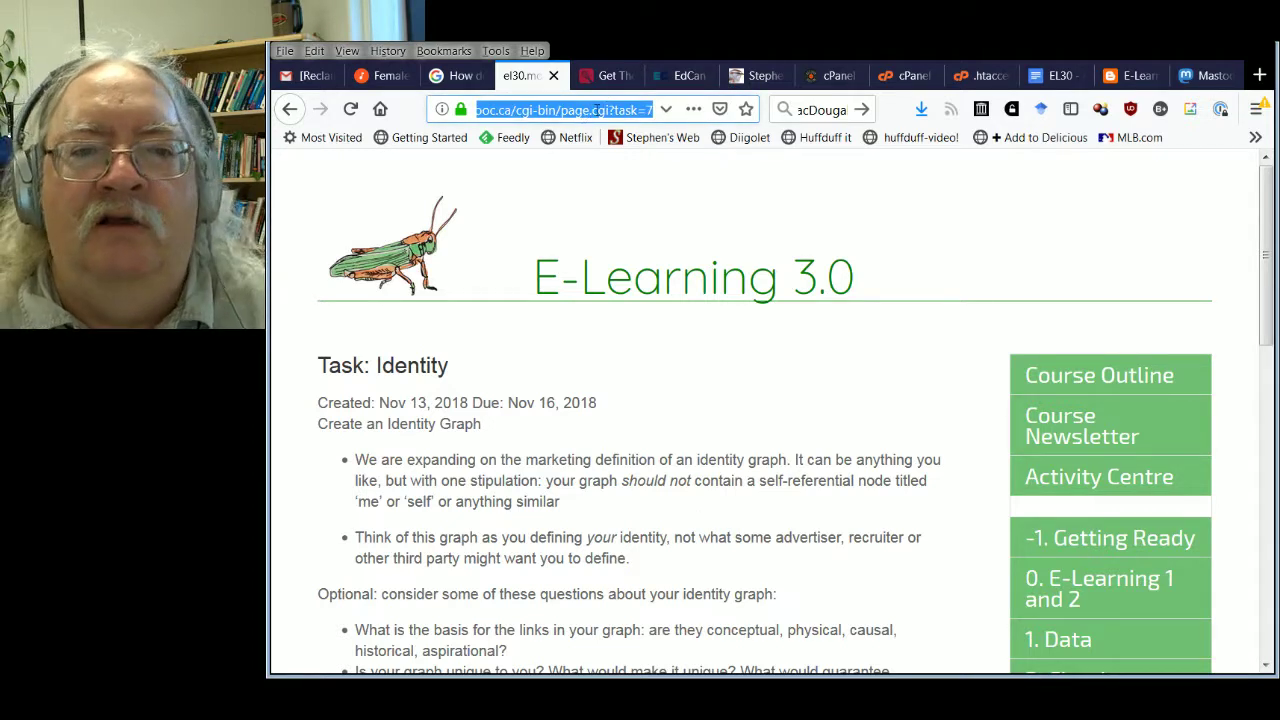
click(594, 366)
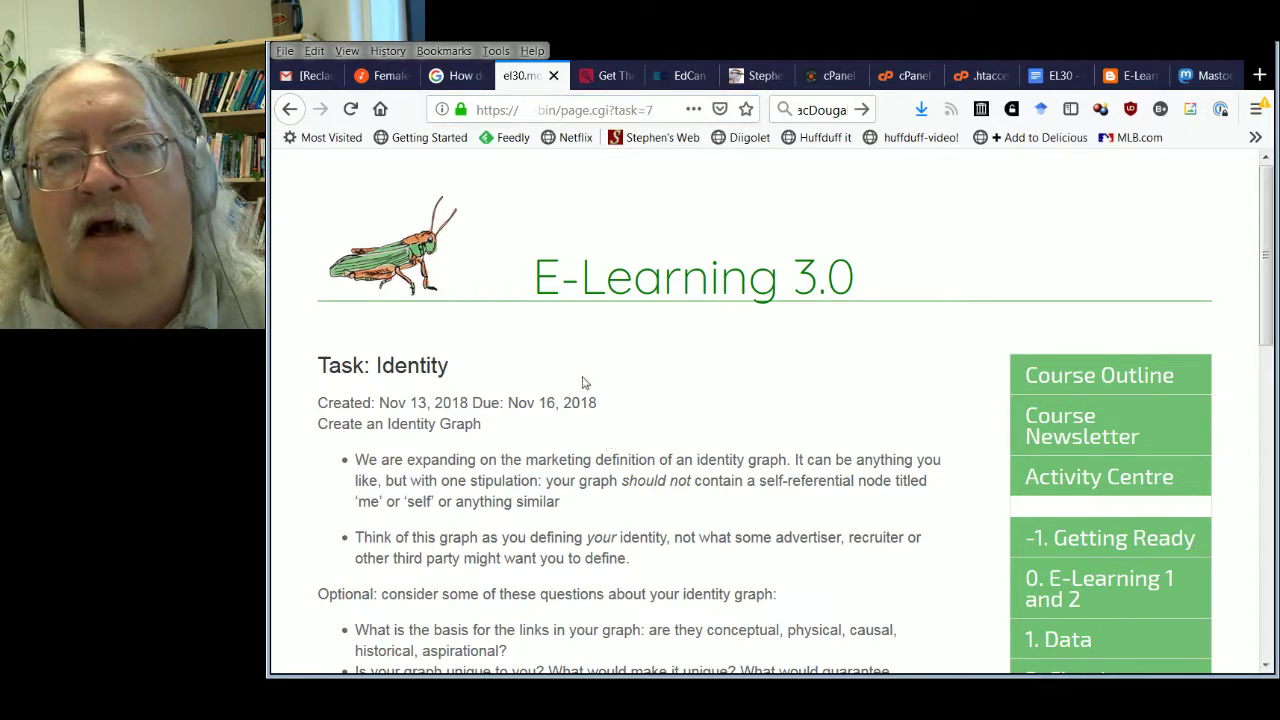
click(570, 110)
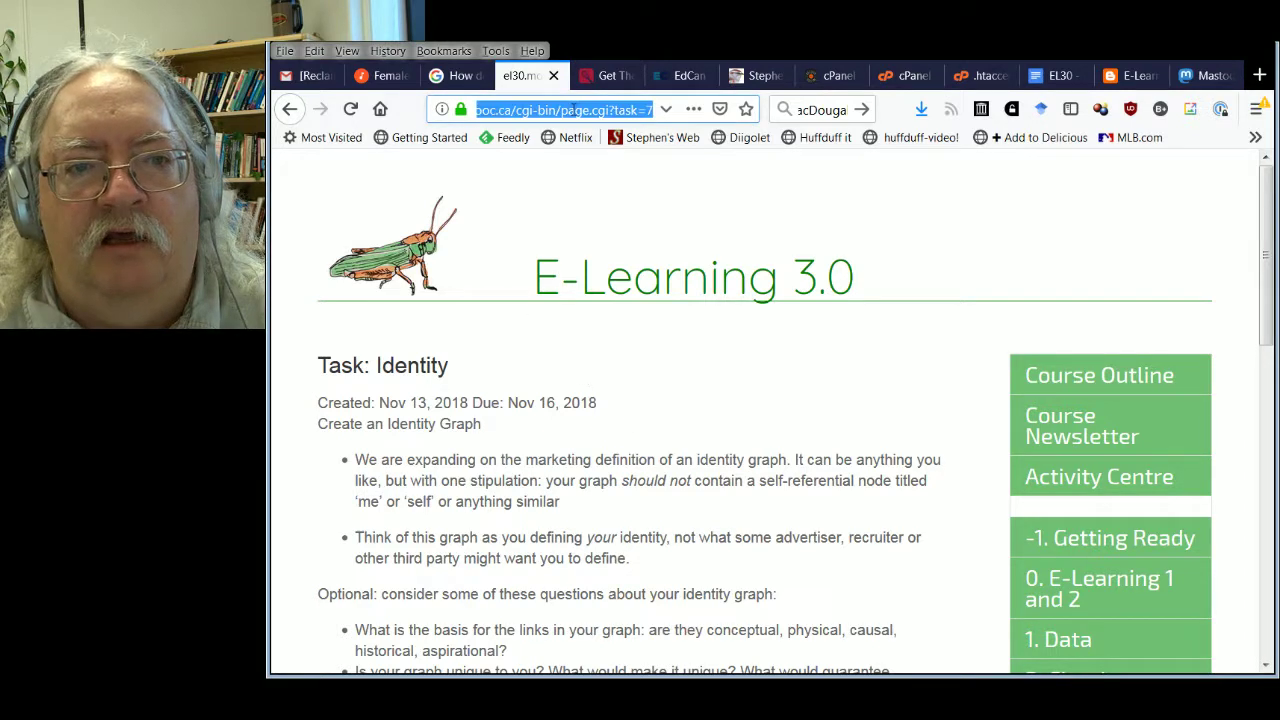
click(744, 441)
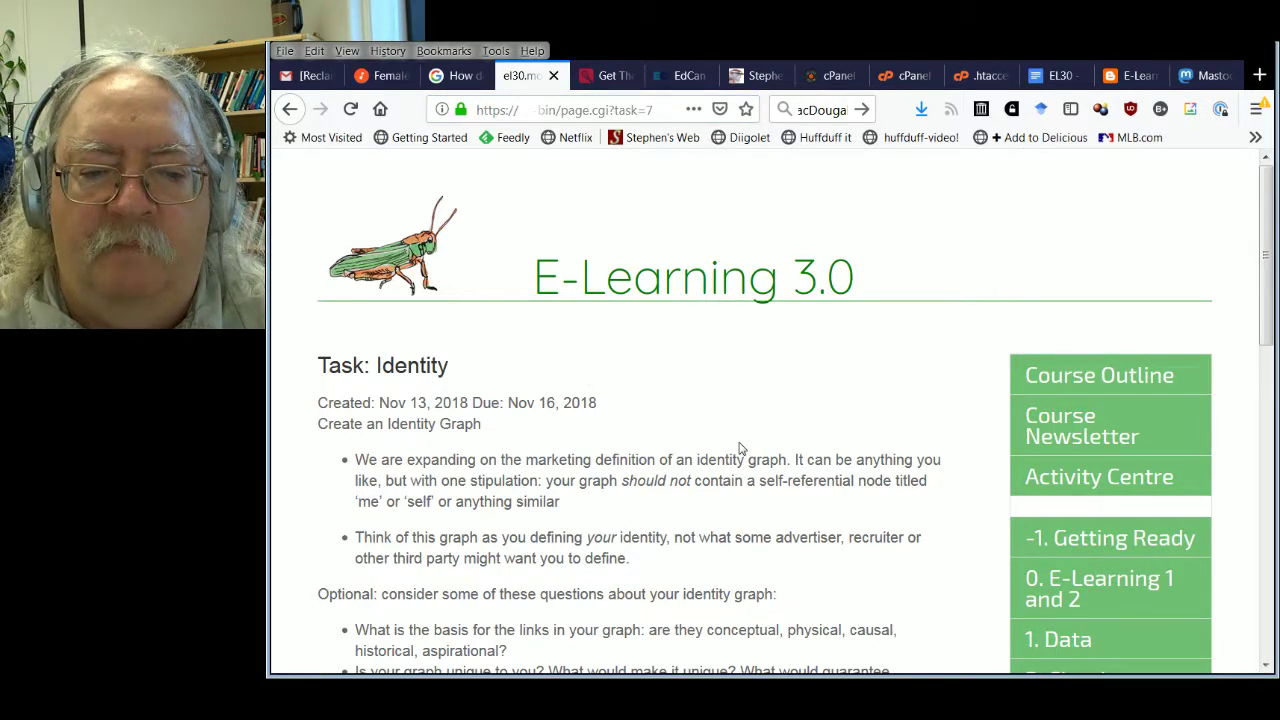